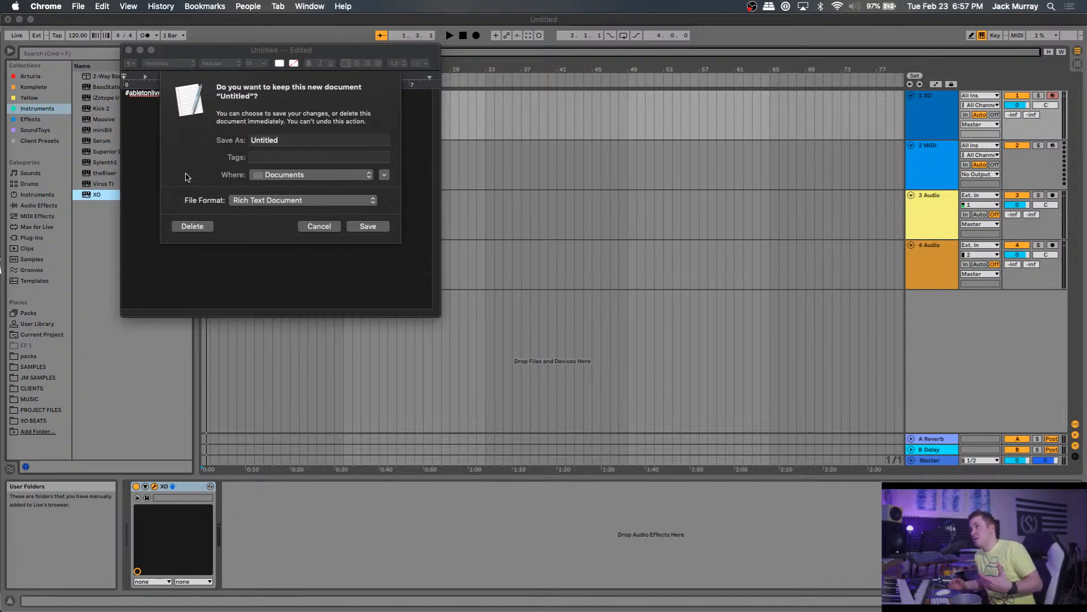
Discard the unsaved Untitled text document and delete the XO track from the Live set.
{"action": "left_click", "coordinate": [195, 228]}
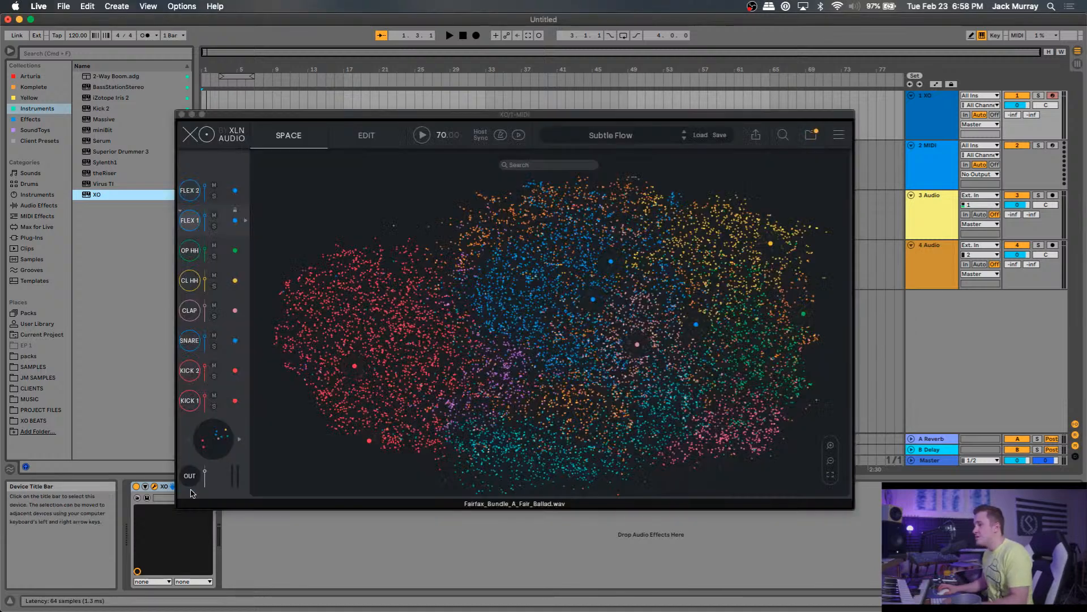
{"action": "left_click", "coordinate": [193, 491]}
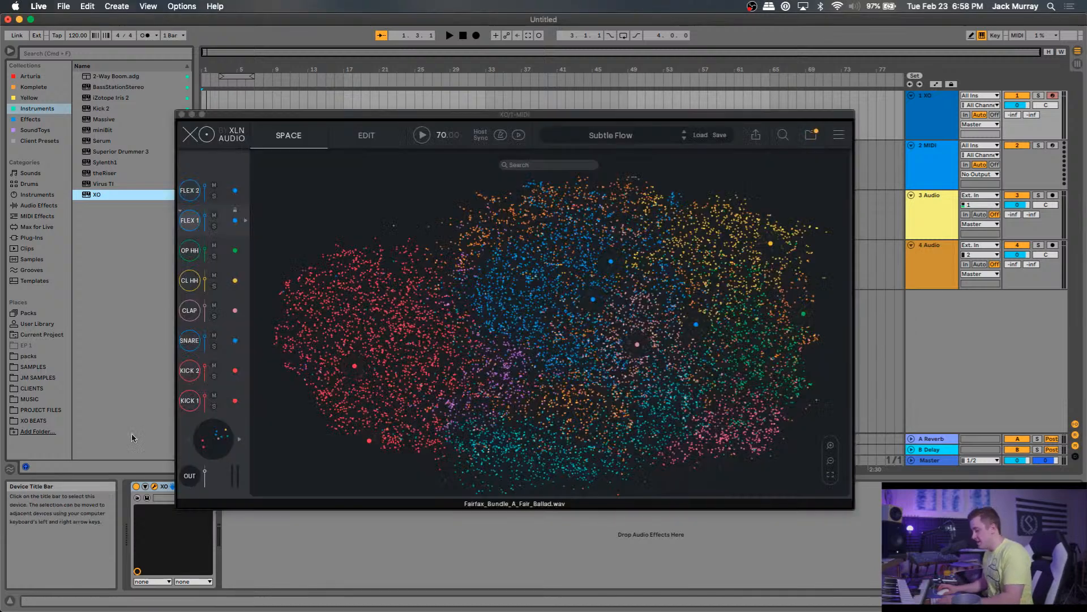
{"action": "left_click", "coordinate": [238, 116]}
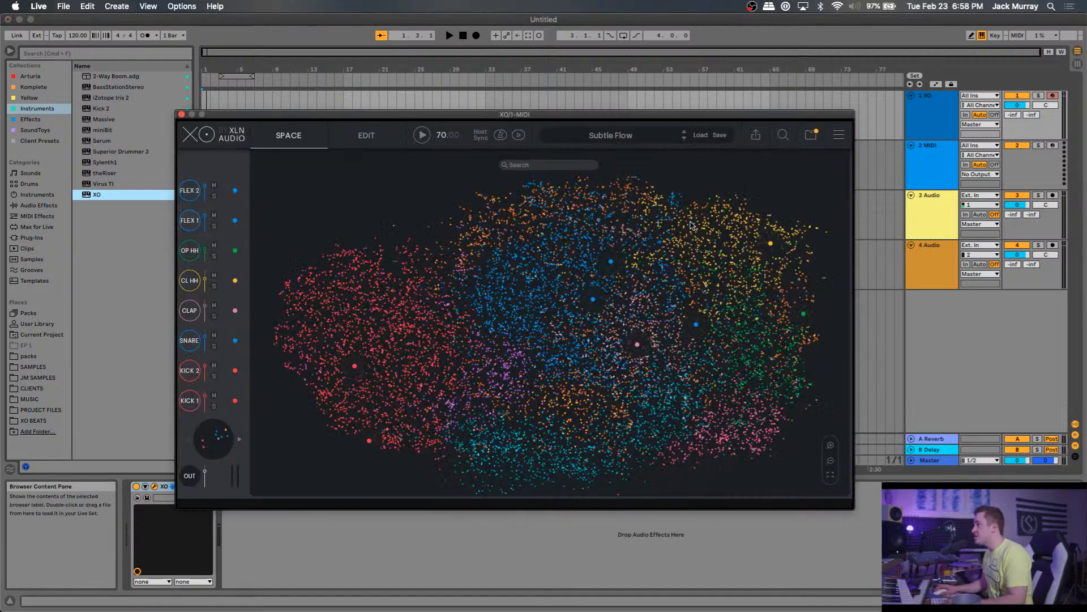
{"action": "left_click", "coordinate": [948, 111]}
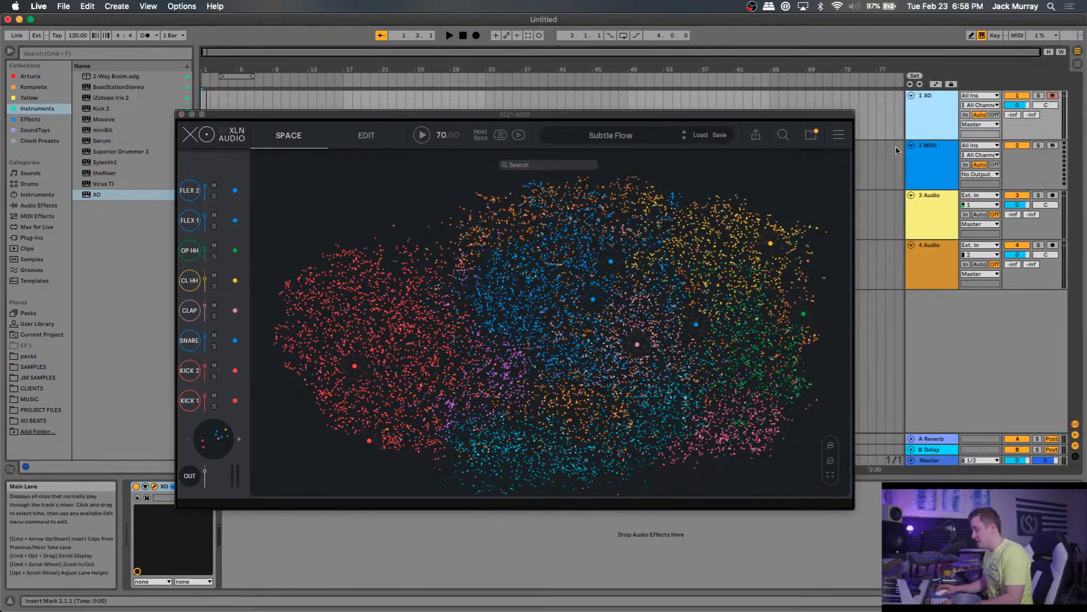
{"action": "key", "text": "Delete"}
Open the Drum Synth folder among the browser's built-in instruments.
{"action": "left_click", "coordinate": [35, 195]}
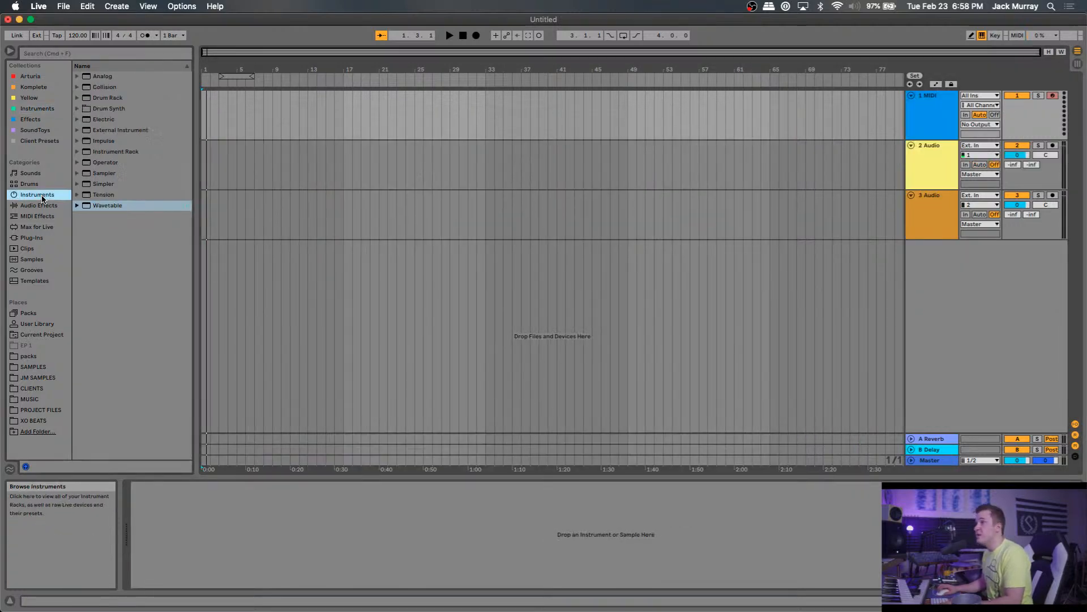
{"action": "left_click", "coordinate": [115, 111]}
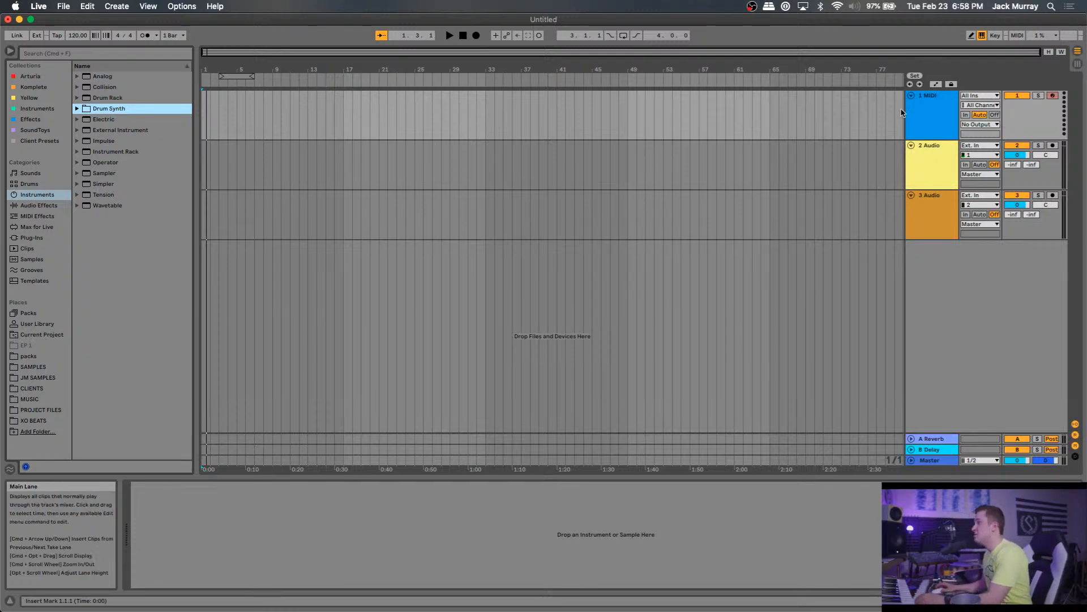
{"action": "left_click", "coordinate": [914, 120]}
{"action": "left_click", "coordinate": [116, 108]}
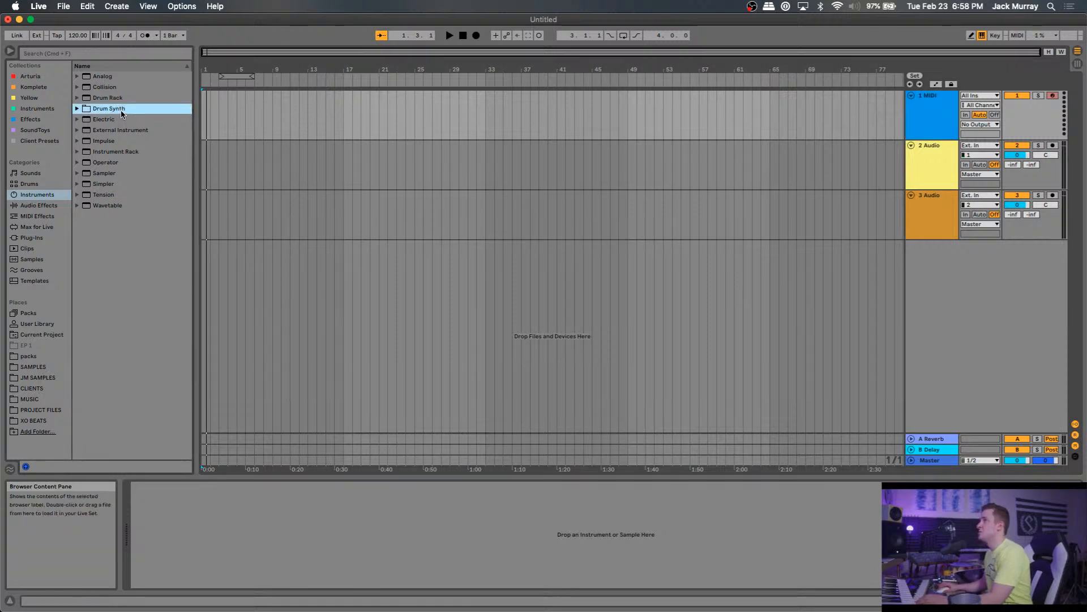
{"action": "left_click", "coordinate": [78, 108]}
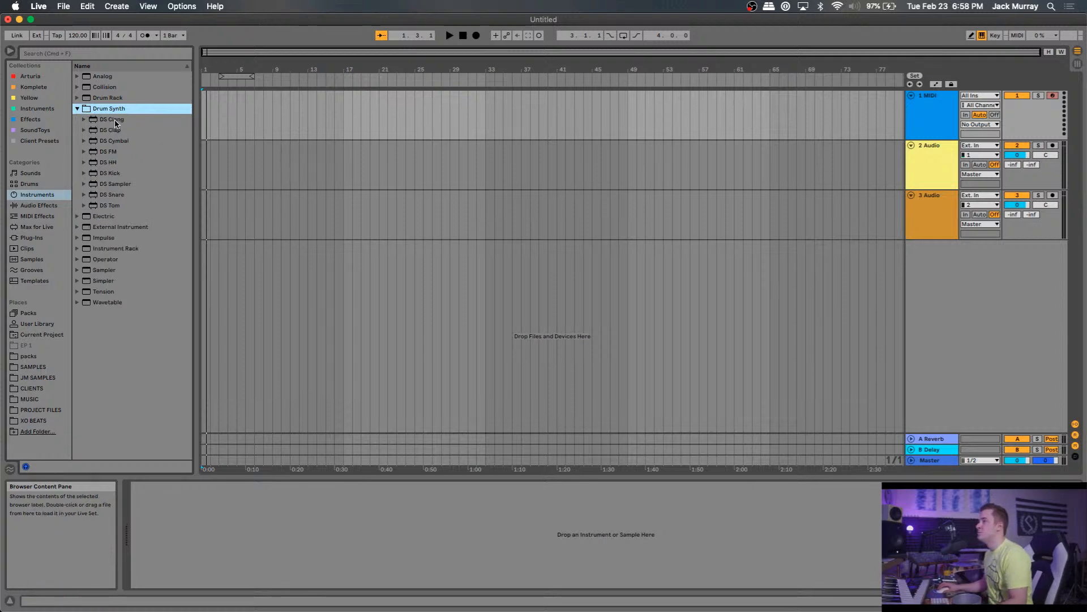
Load the DS Kick drum synth onto the first MIDI track.
{"action": "left_click", "coordinate": [113, 182]}
{"action": "left_click", "coordinate": [114, 173]}
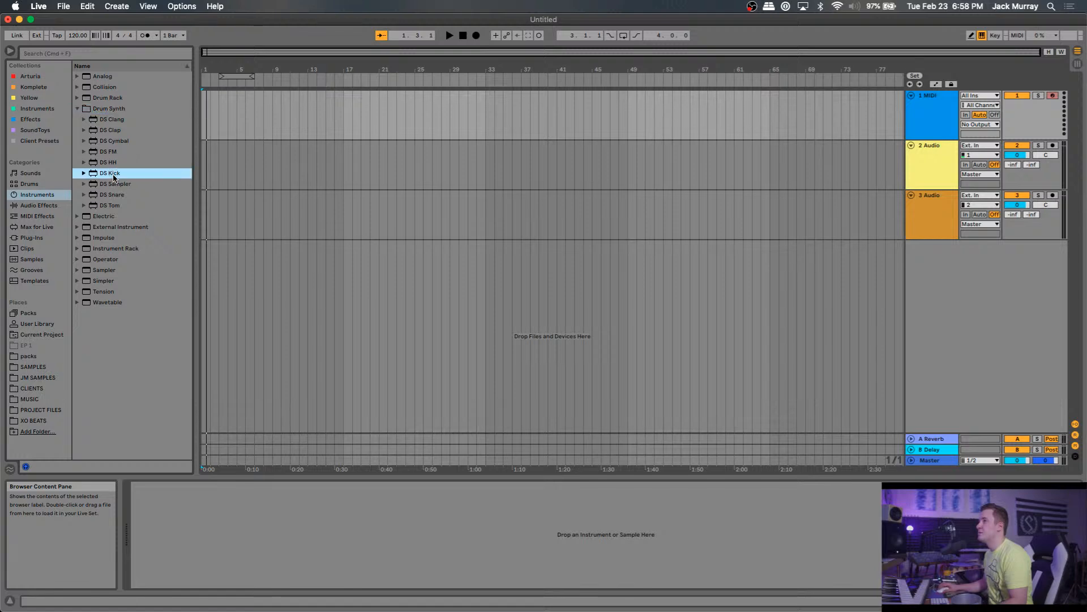
{"action": "double_click", "coordinate": [116, 173]}
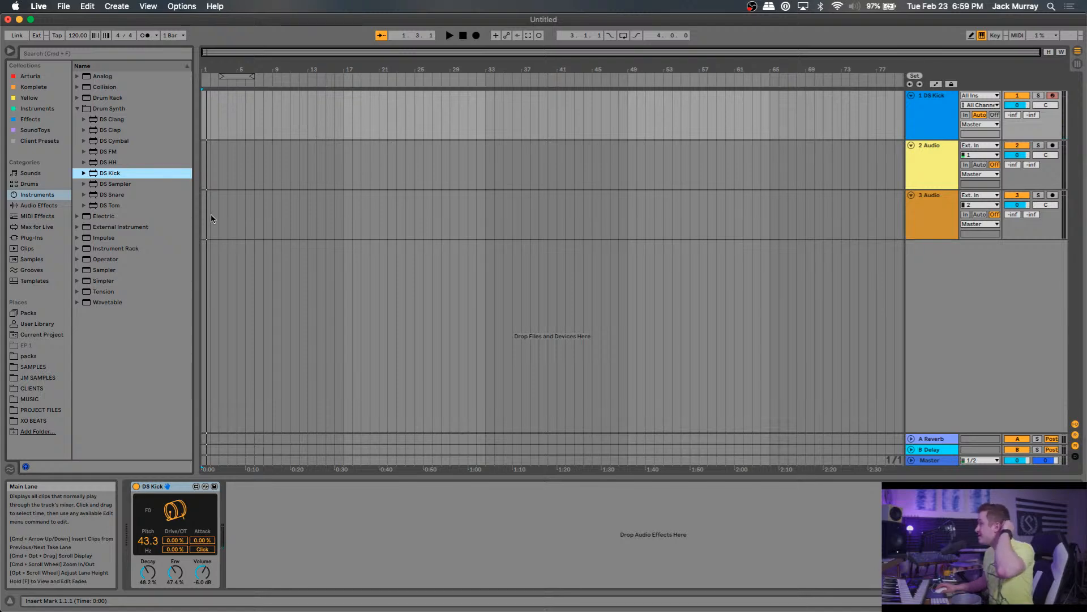
{"action": "left_click_drag", "start_coordinate": [117, 198], "coordinate": [916, 299]}
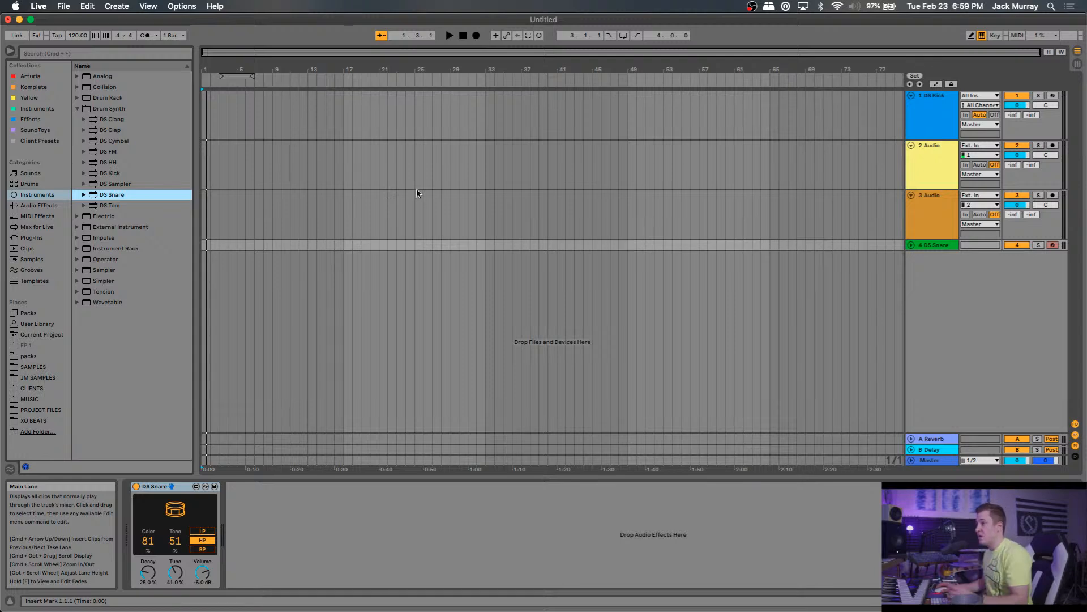
{"action": "left_click", "coordinate": [912, 250]}
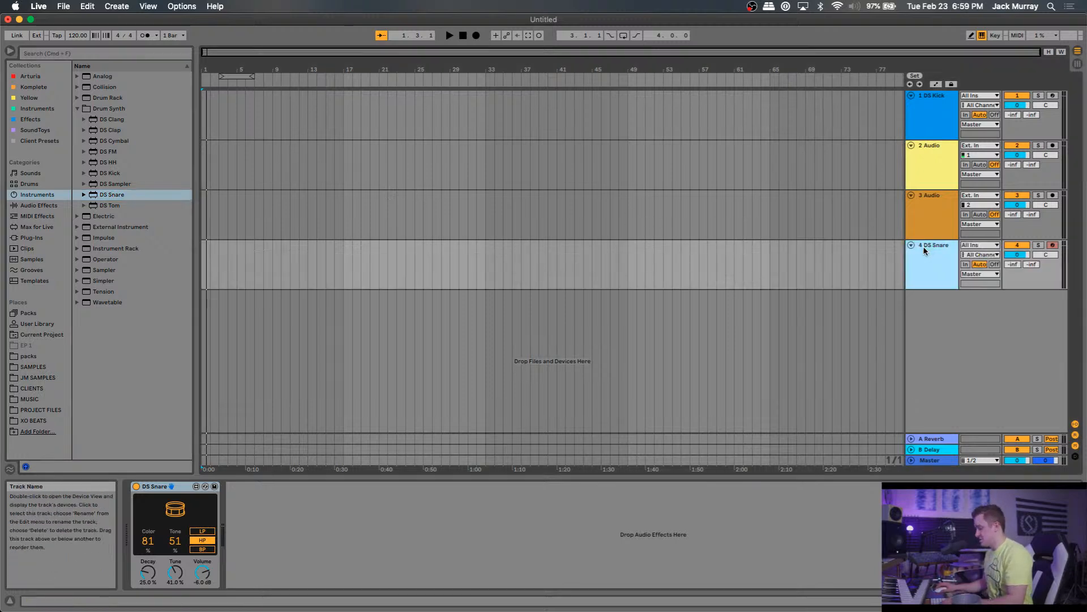
{"action": "key", "text": "BackSpace"}
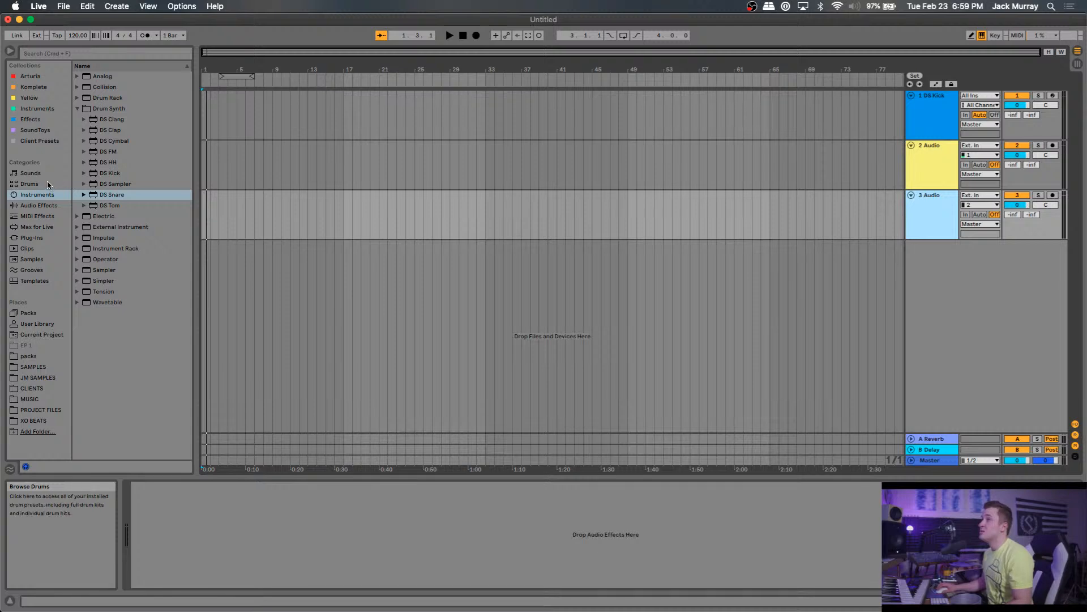
Add an empty Drum Rack as a new track below the existing tracks and unfold it.
{"action": "left_click", "coordinate": [29, 184]}
{"action": "left_click", "coordinate": [104, 87]}
{"action": "left_click_drag", "start_coordinate": [104, 87], "coordinate": [934, 255]}
{"action": "left_click", "coordinate": [912, 246]}
{"action": "left_click", "coordinate": [939, 265]}
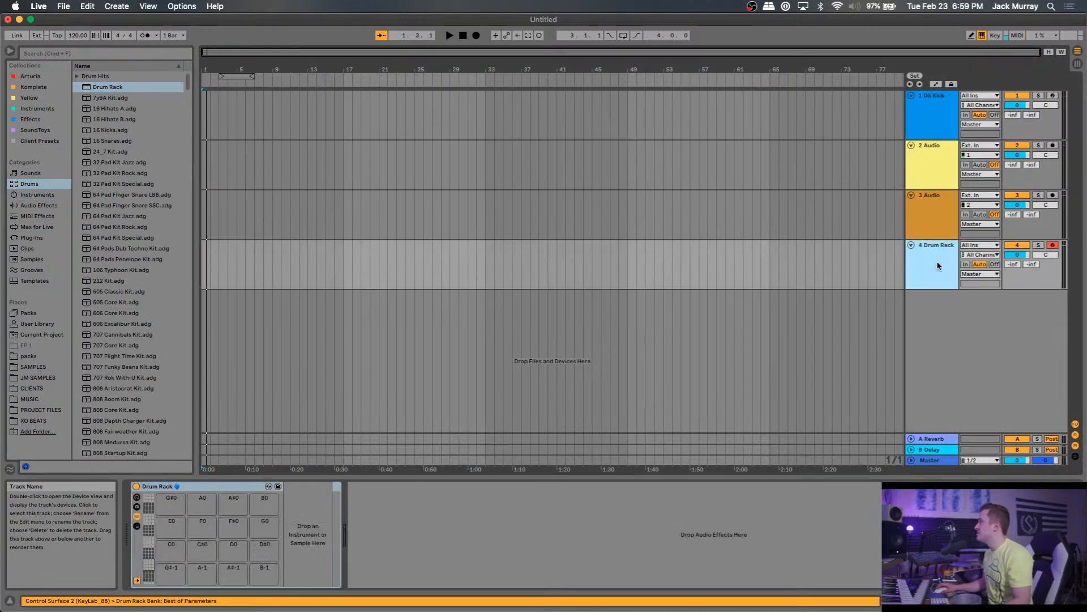
Put a DS Kick drum synth into the Drum Rack and place it on pad C2.
{"action": "left_click", "coordinate": [932, 130]}
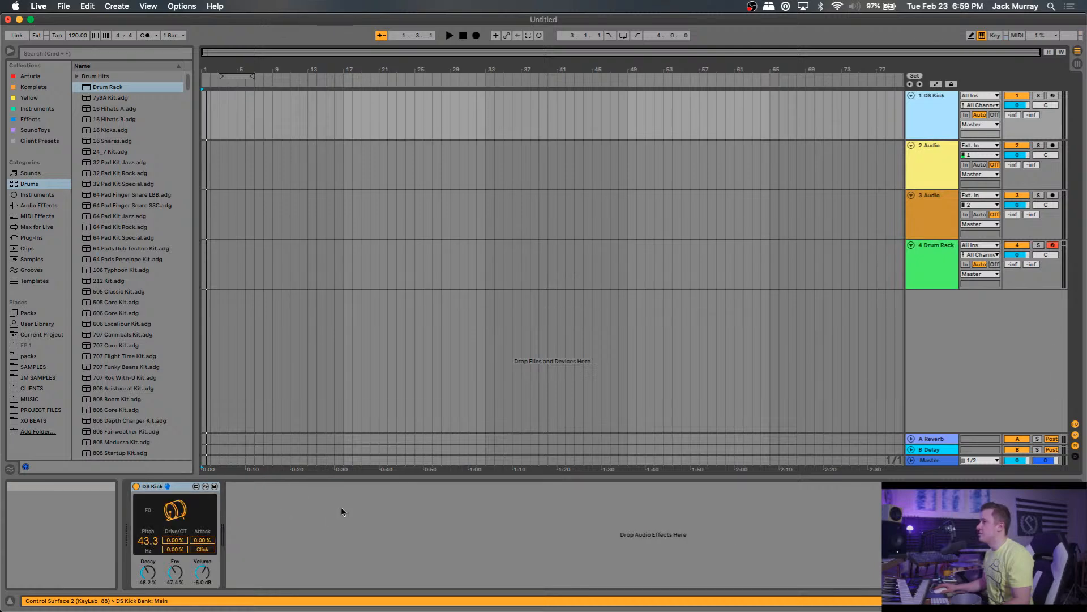
{"action": "left_click", "coordinate": [37, 194]}
{"action": "left_click_drag", "start_coordinate": [126, 175], "coordinate": [168, 582]}
{"action": "left_click", "coordinate": [935, 263]}
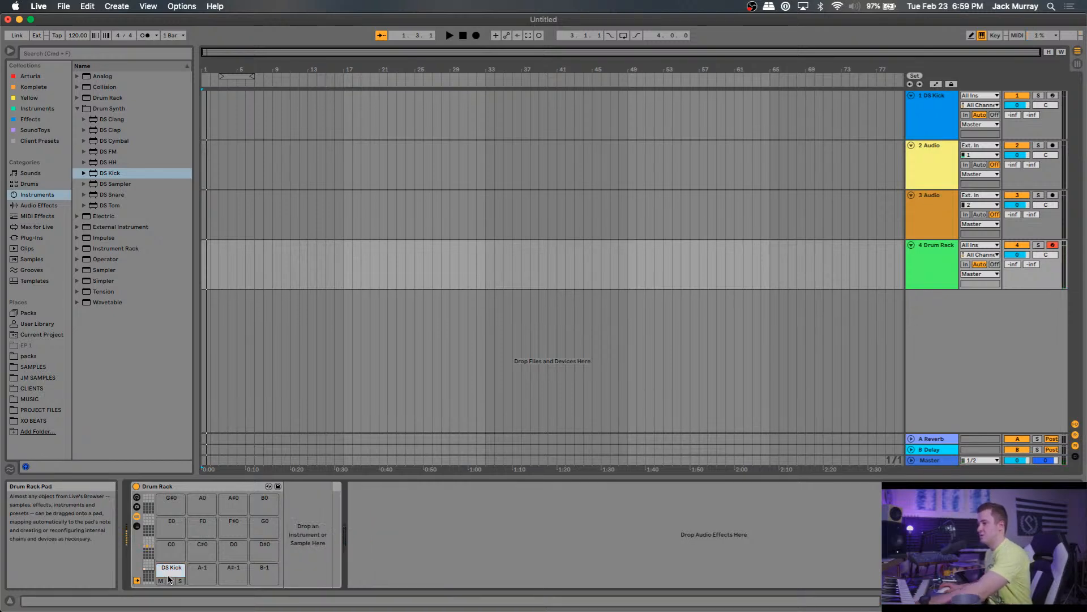
{"action": "left_click_drag", "start_coordinate": [172, 569], "coordinate": [170, 500]}
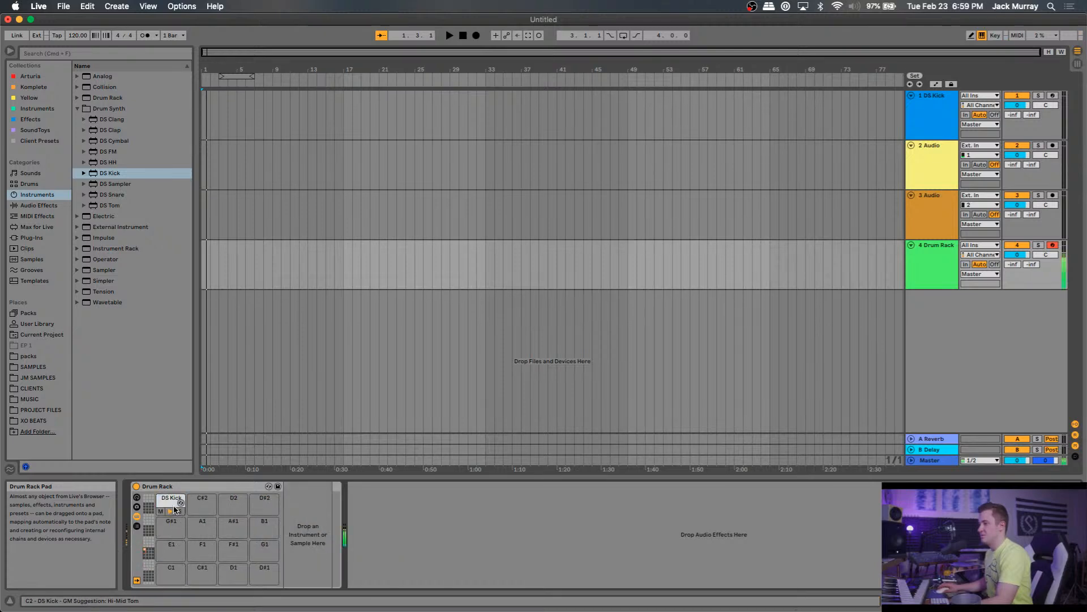
Remove the DS Kick device from the first track.
{"action": "left_click", "coordinate": [928, 111]}
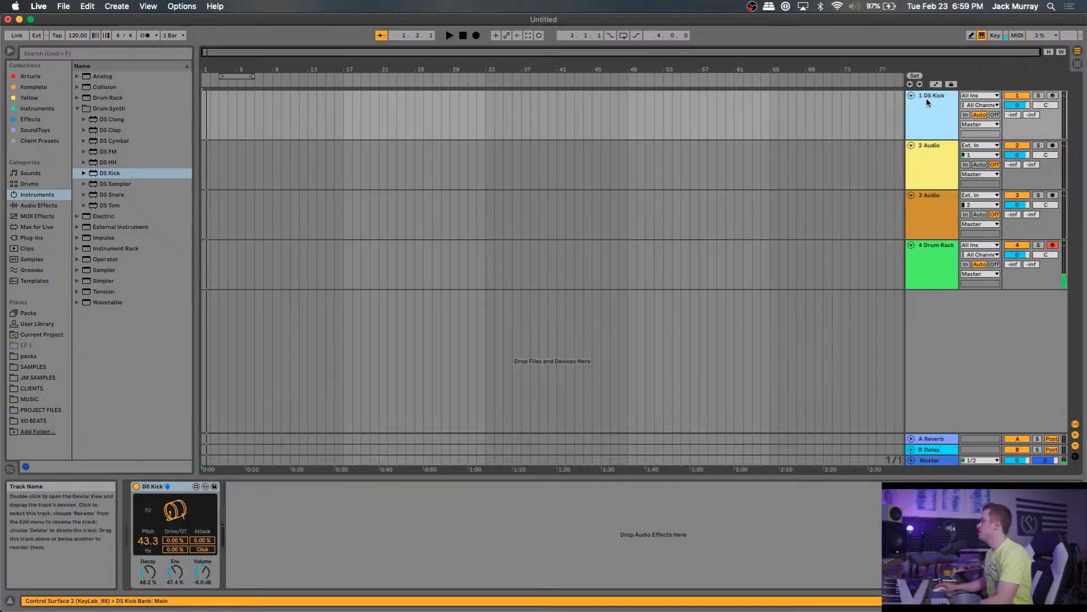
{"action": "key", "text": "Delete"}
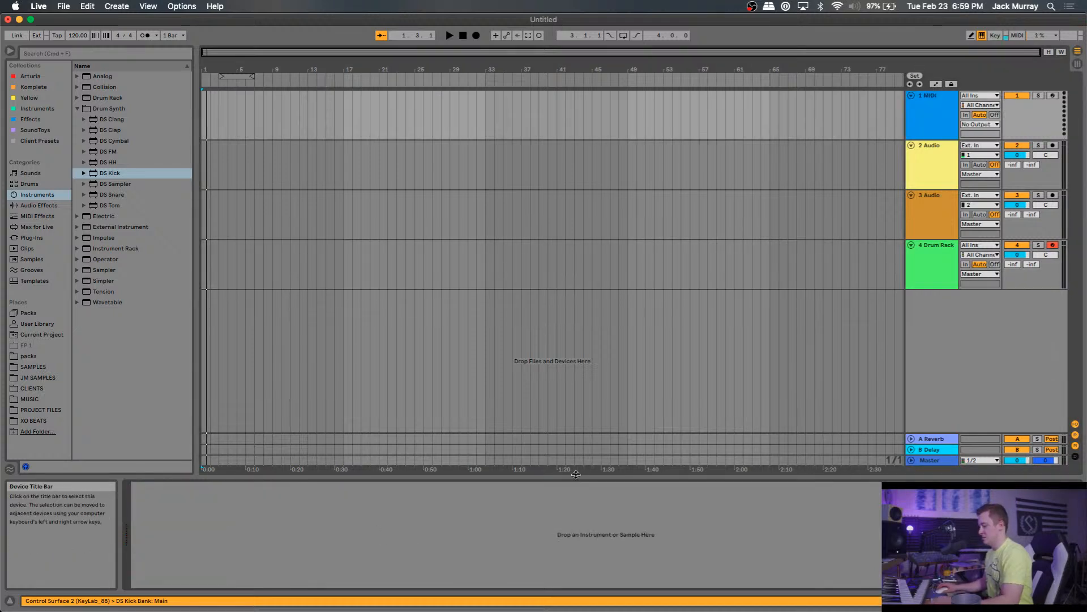
Fill the Drum Rack with DS Snare on pad D2, DS HH on D#2 and DS Clap on C#2.
{"action": "left_click", "coordinate": [929, 267]}
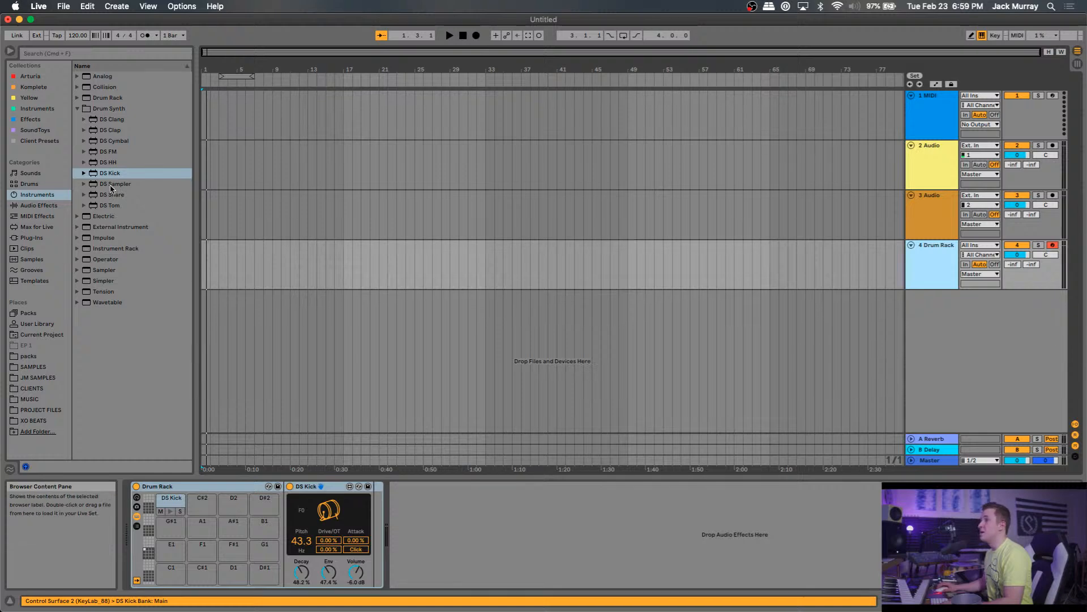
{"action": "left_click_drag", "start_coordinate": [117, 198], "coordinate": [229, 503]}
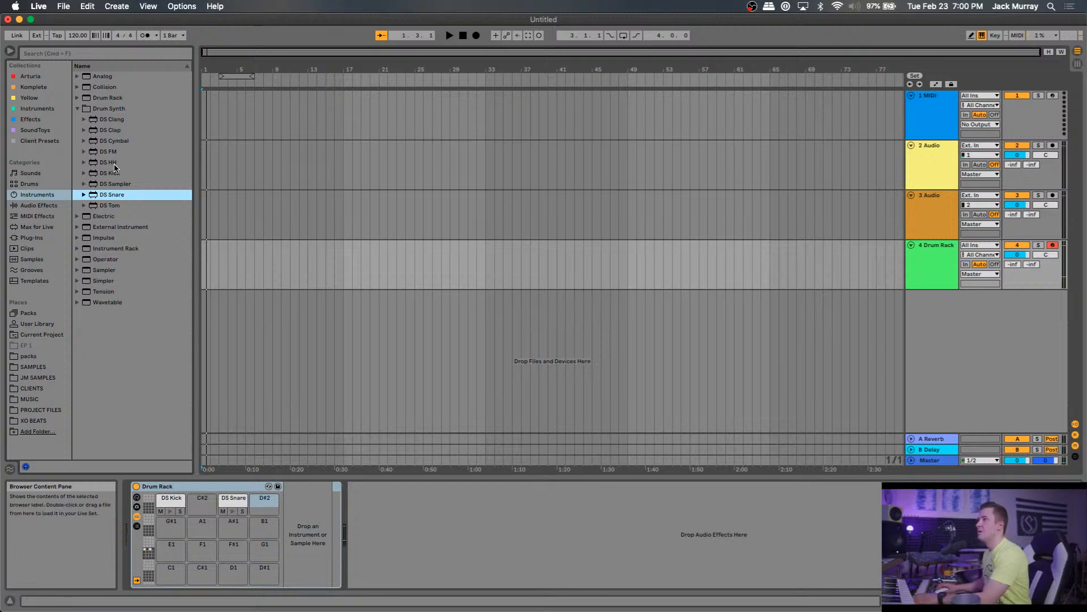
{"action": "left_click_drag", "start_coordinate": [108, 162], "coordinate": [265, 504]}
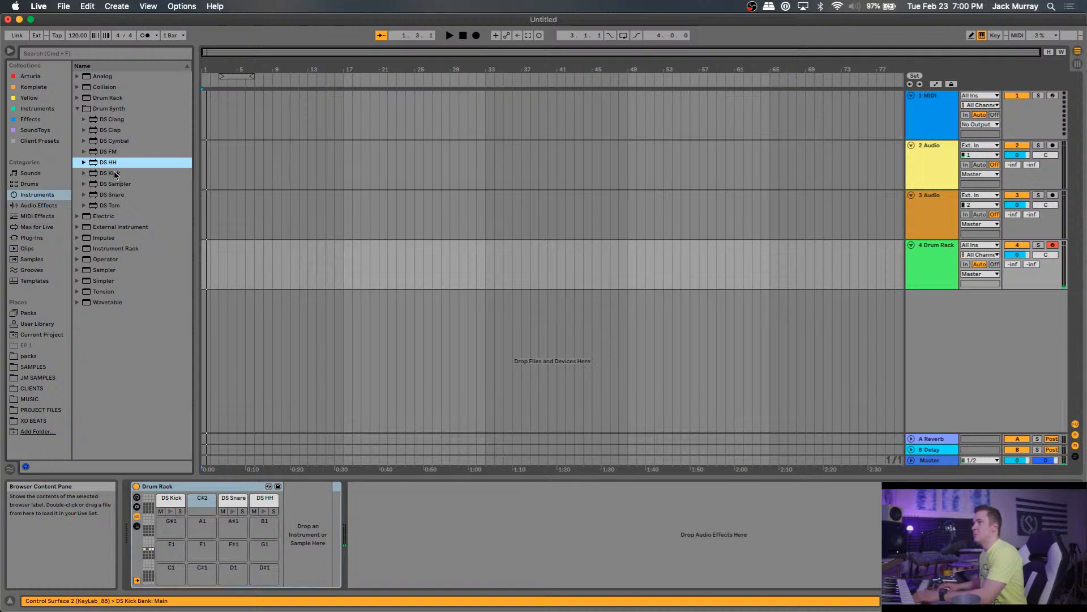
{"action": "left_click_drag", "start_coordinate": [114, 130], "coordinate": [200, 502]}
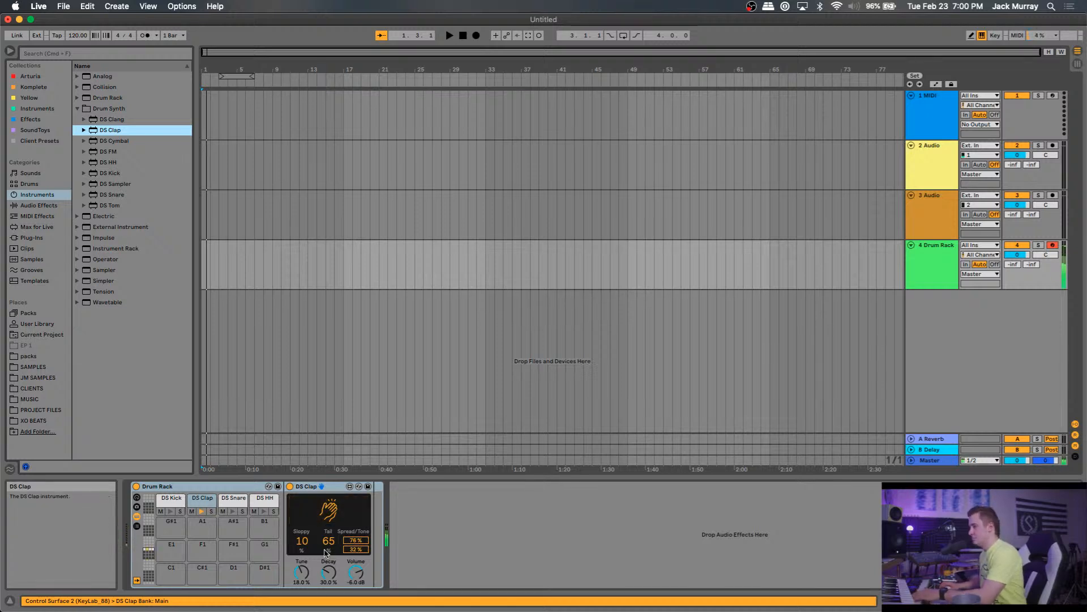
Set the DS Clap's Sloppy amount to 0%.
{"action": "mouse_move", "coordinate": [302, 542]}
{"action": "left_mouse_down"}
{"action": "mouse_move", "coordinate": [303, 553]}
{"action": "mouse_move", "coordinate": [302, 520]}
{"action": "mouse_move", "coordinate": [306, 543]}
{"action": "left_mouse_up"}
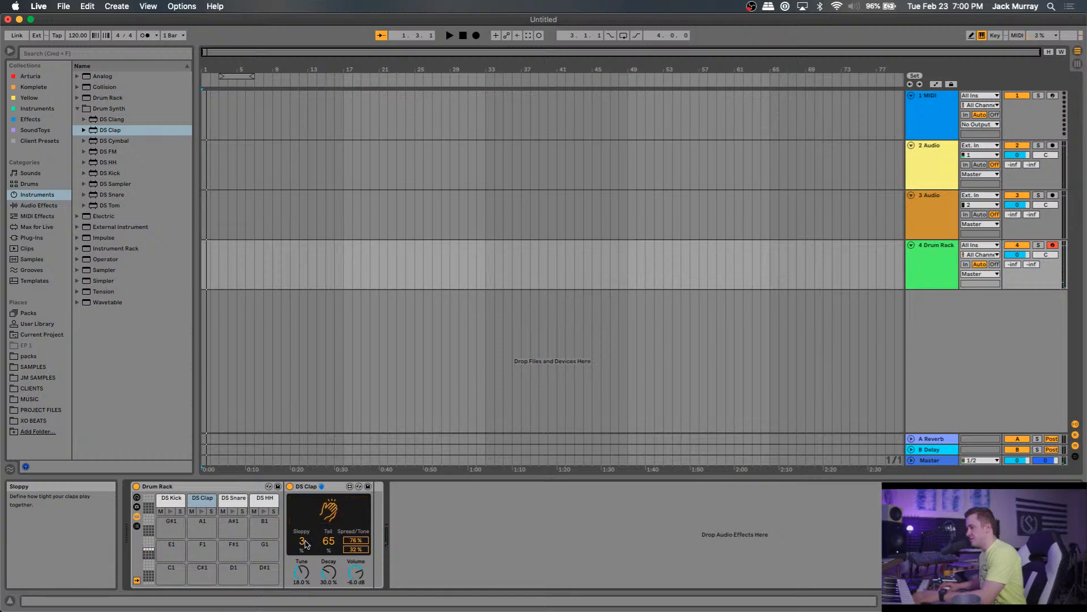
{"action": "left_click_drag", "start_coordinate": [304, 544], "coordinate": [305, 548]}
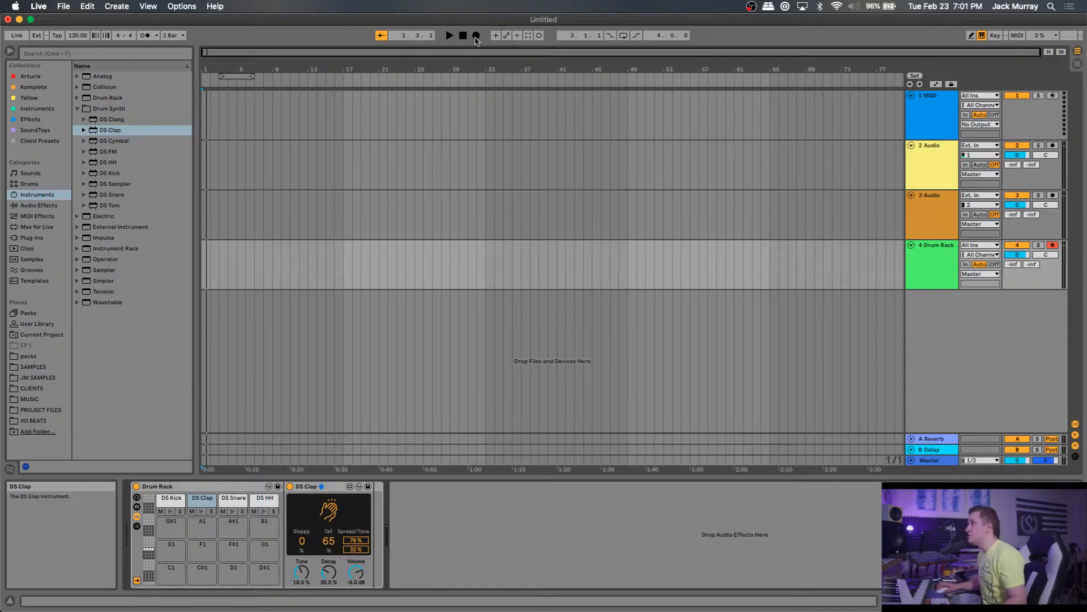
Turn on the metronome and raise the tempo to 140 BPM, discarding the recording just started.
{"action": "left_click", "coordinate": [476, 36]}
{"action": "left_click", "coordinate": [145, 35]}
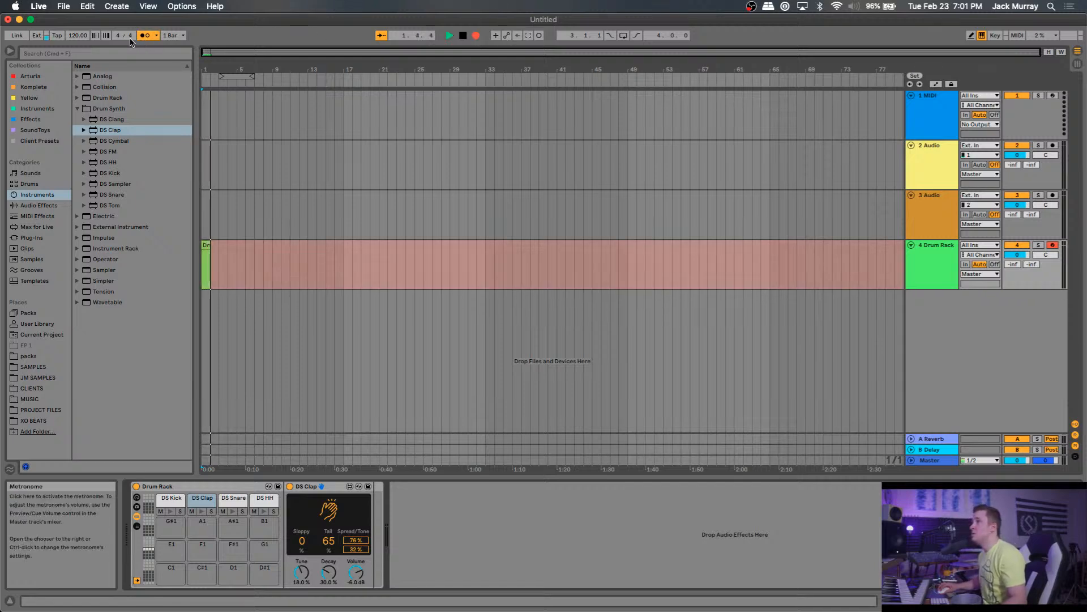
{"action": "left_click_drag", "start_coordinate": [79, 37], "coordinate": [78, 28]}
{"action": "key", "text": "space"}
{"action": "key", "text": "super+z"}
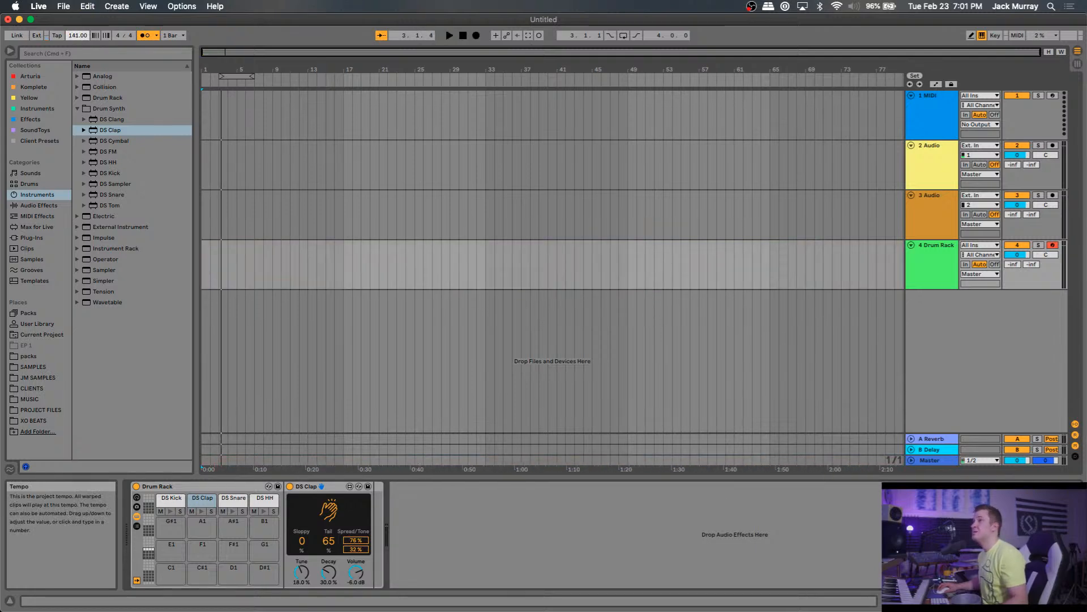
{"action": "left_click", "coordinate": [476, 36]}
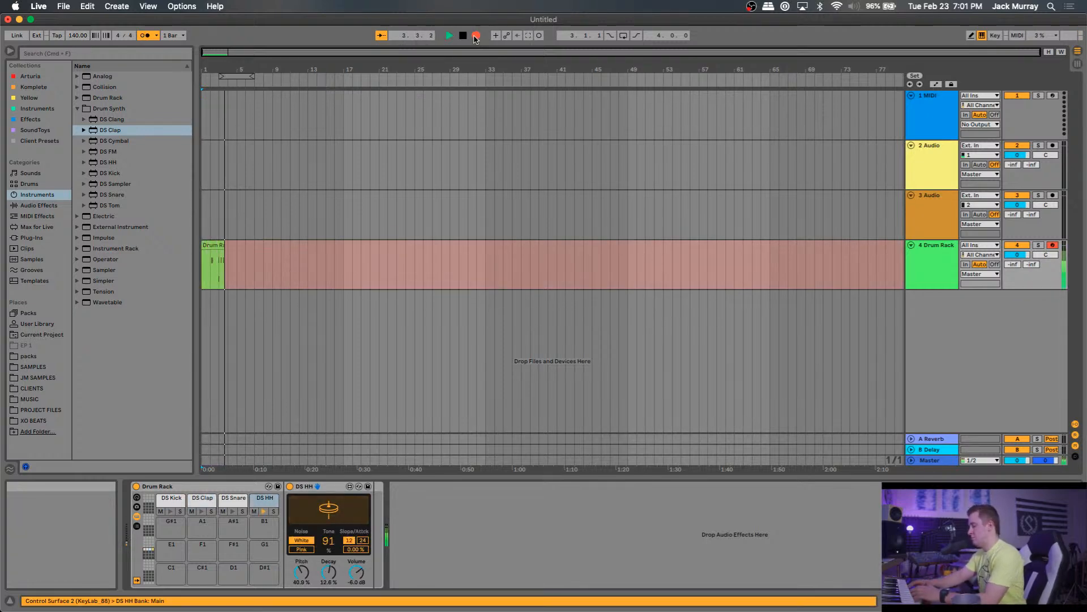
{"action": "key", "text": "space"}
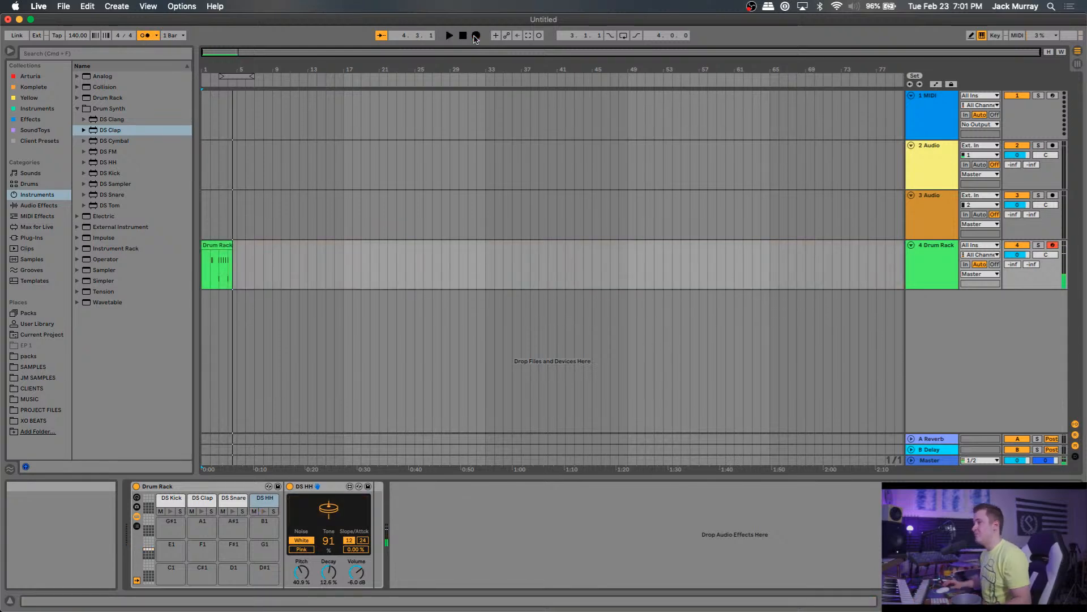
{"action": "key", "text": "super+z"}
Set the tempo to 130 BPM and record a drum pattern of about four bars from the start of the Drum Rack track.
{"action": "left_click_drag", "start_coordinate": [78, 35], "coordinate": [77, 38]}
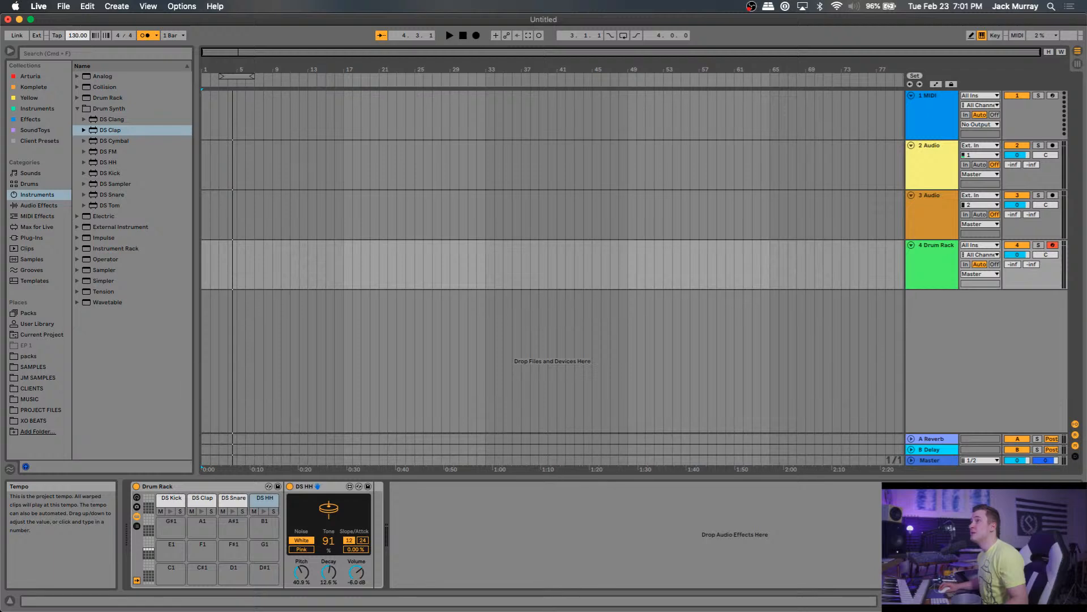
{"action": "left_click", "coordinate": [463, 35]}
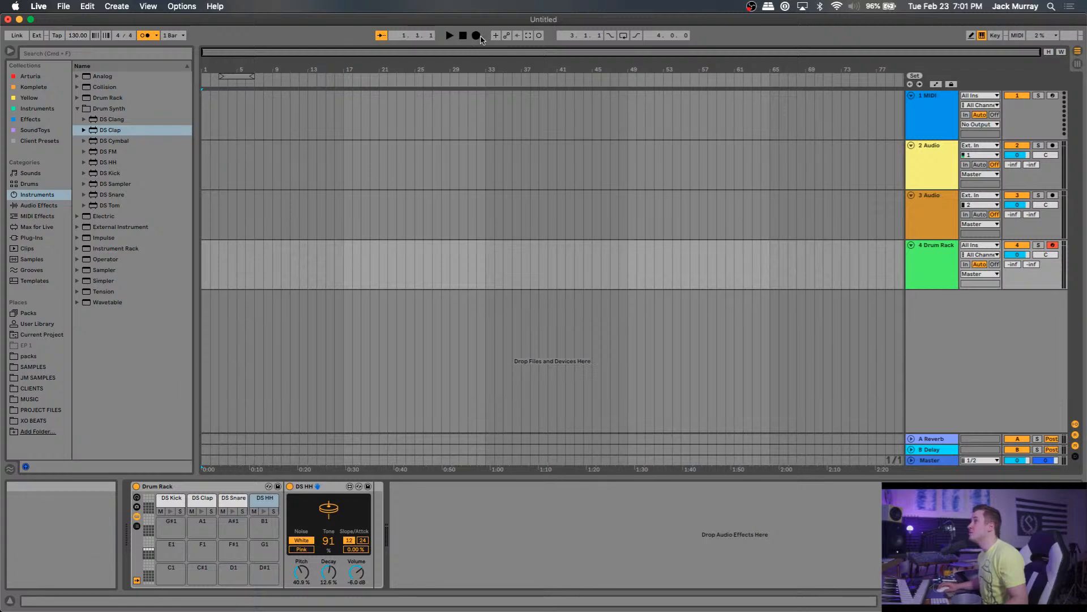
{"action": "left_click", "coordinate": [476, 35]}
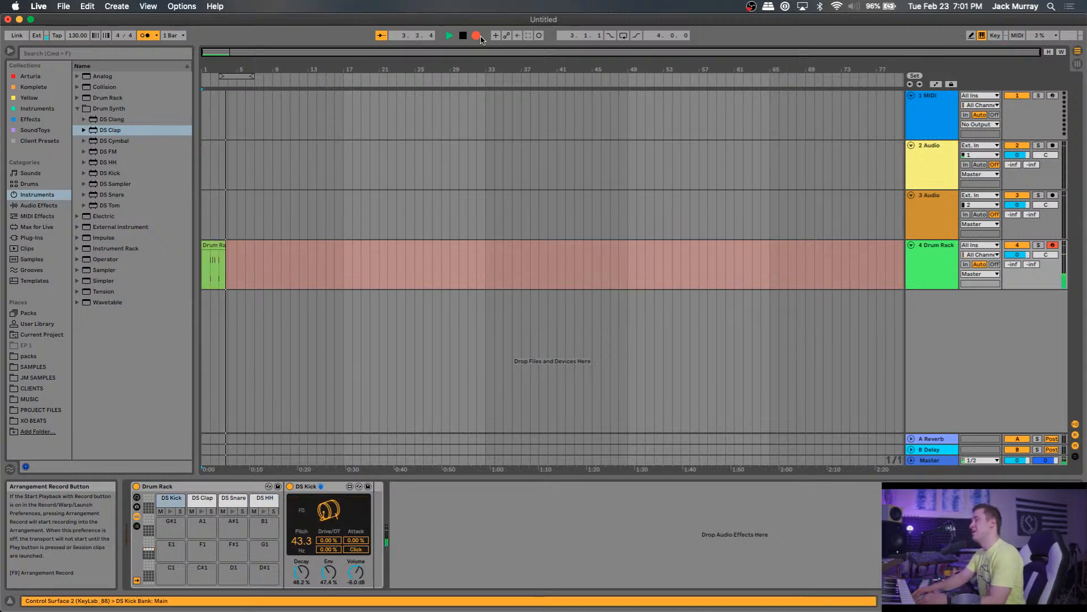
{"action": "key", "text": "space"}
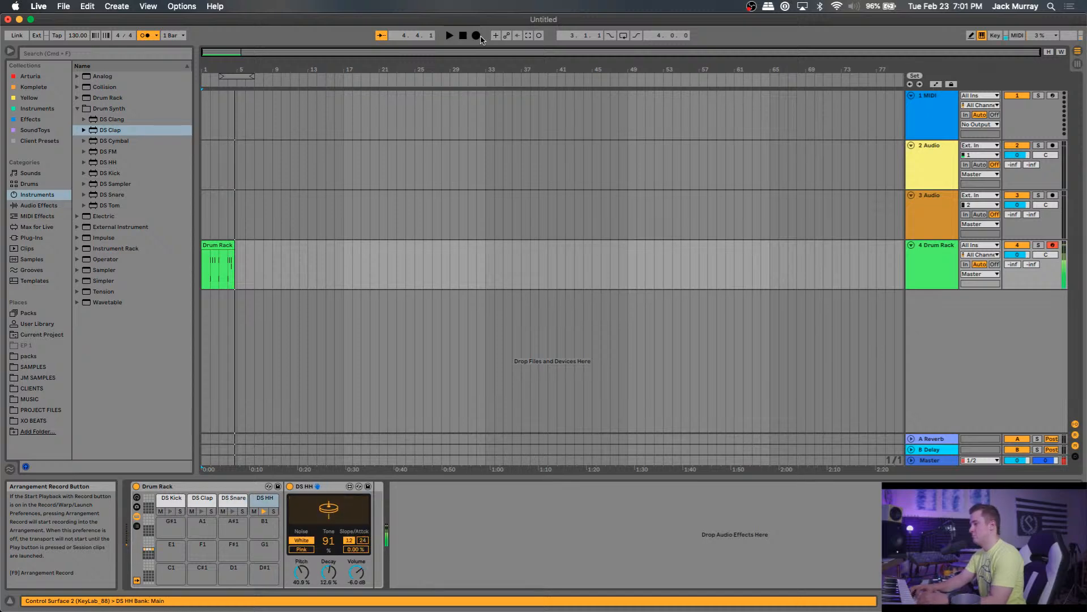
Tap in a rough tempo and set the project tempo to exactly 100 BPM.
{"action": "left_click", "coordinate": [56, 36]}
{"action": "left_click", "coordinate": [56, 37]}
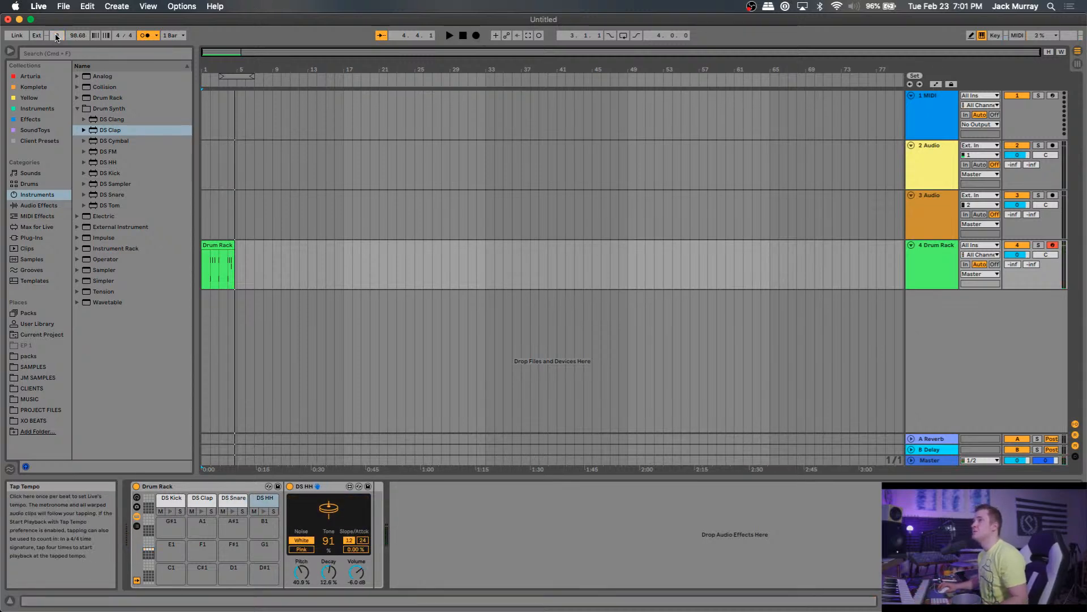
{"action": "left_click", "coordinate": [78, 36]}
{"action": "type", "text": "100"}
{"action": "key", "text": "Return"}
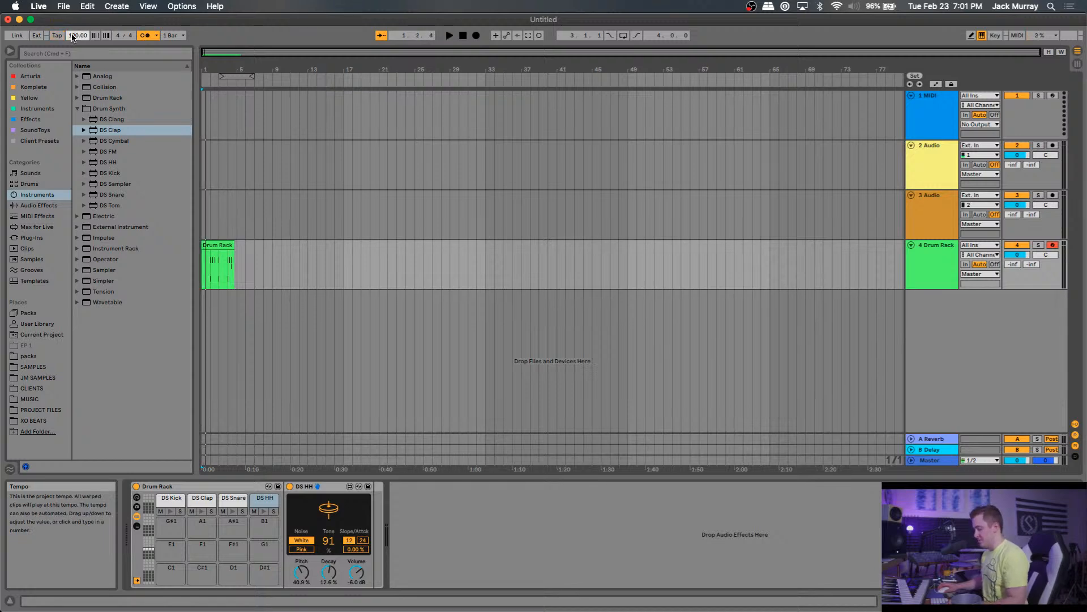
Record a drum take of about five bars from the start of the Drum Rack track and delete the clip.
{"action": "left_click", "coordinate": [233, 165]}
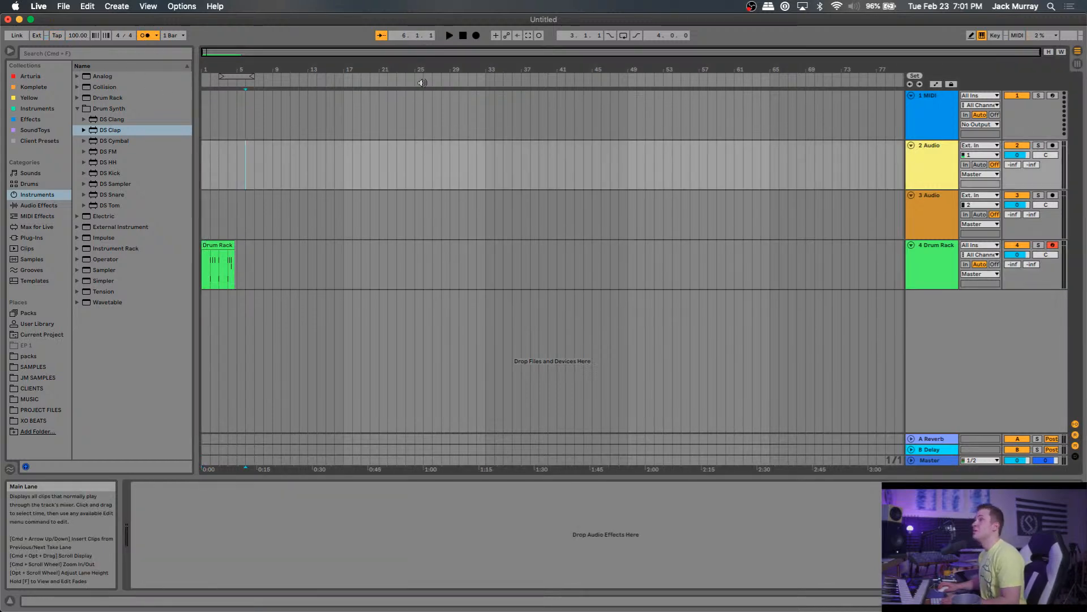
{"action": "left_click", "coordinate": [476, 35]}
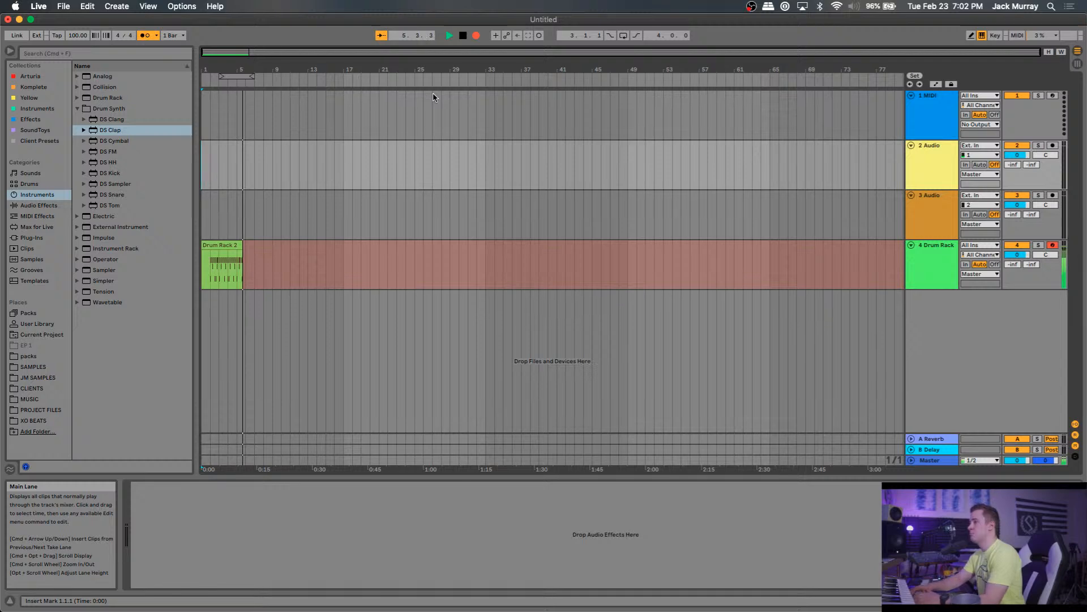
{"action": "key", "text": "space"}
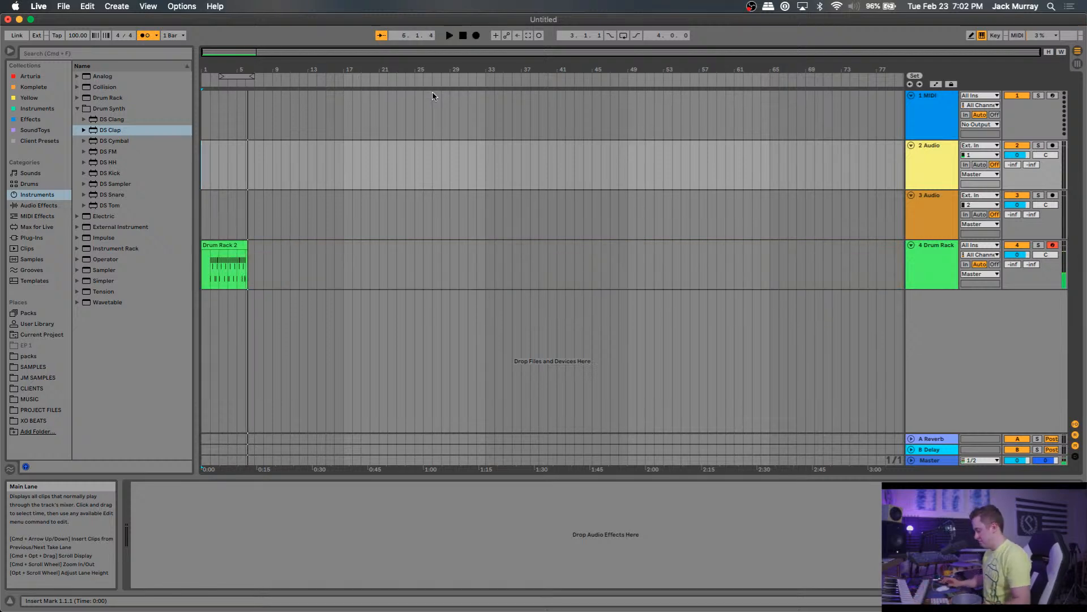
{"action": "left_click", "coordinate": [949, 277]}
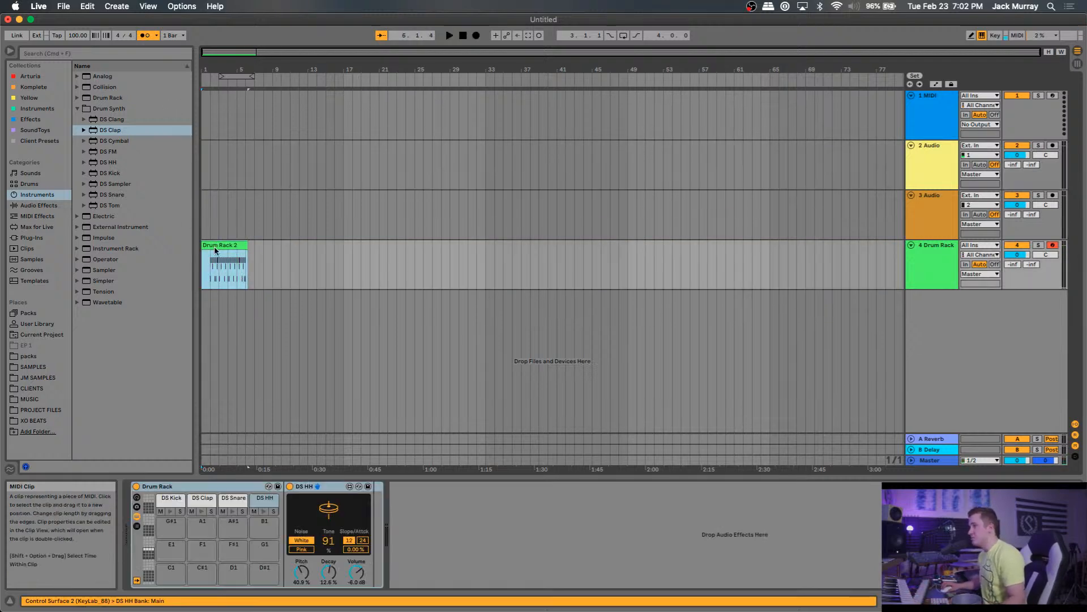
{"action": "left_click", "coordinate": [948, 277]}
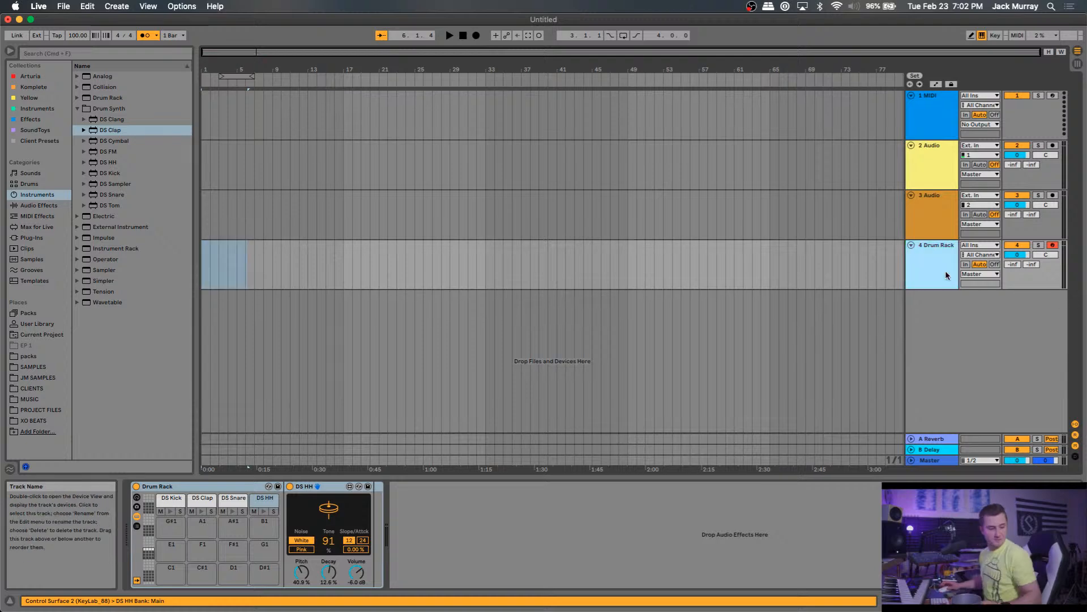
Record a new drum take of about eight bars on the Drum Rack track and trim the clip's end to bar 9.
{"action": "left_click", "coordinate": [477, 36]}
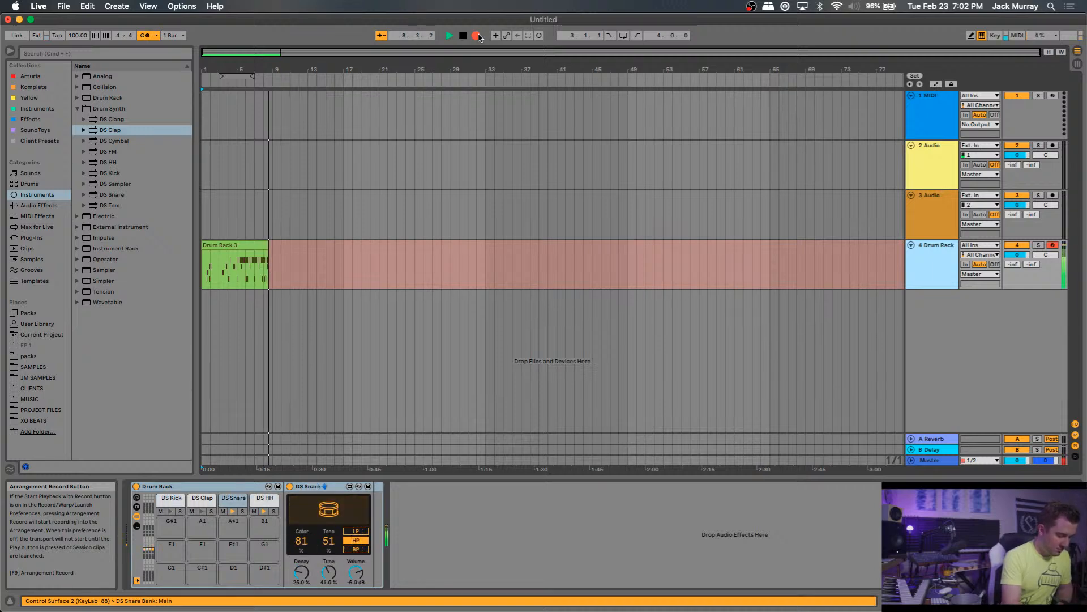
{"action": "key", "text": "space"}
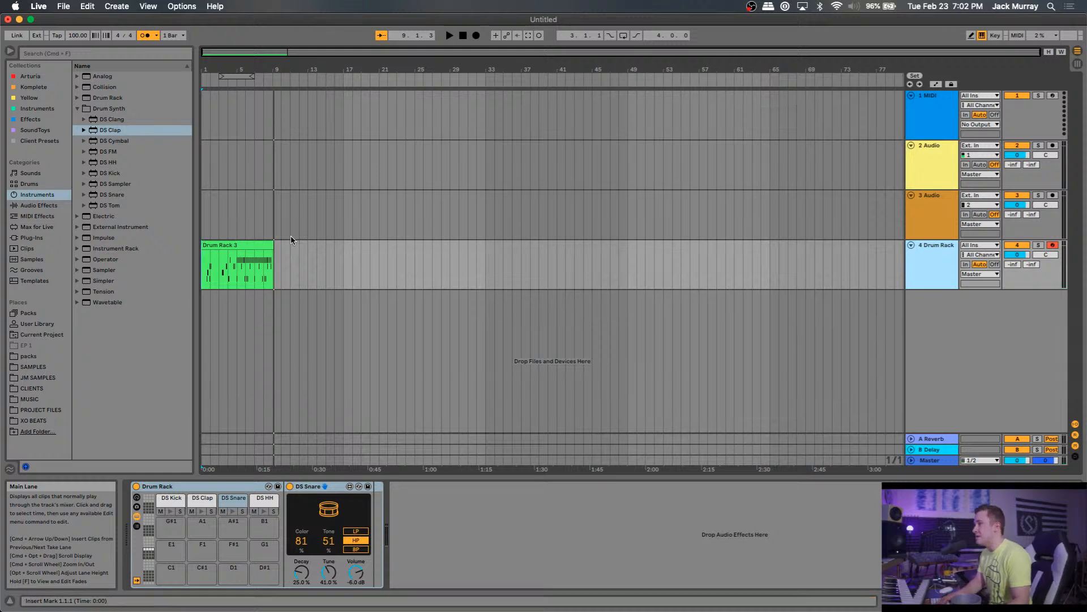
{"action": "scroll", "coordinate": [243, 271], "scroll_direction": "up", "scroll_amount": 8}
{"action": "scroll", "coordinate": [244, 274], "scroll_direction": "left", "scroll_amount": 7}
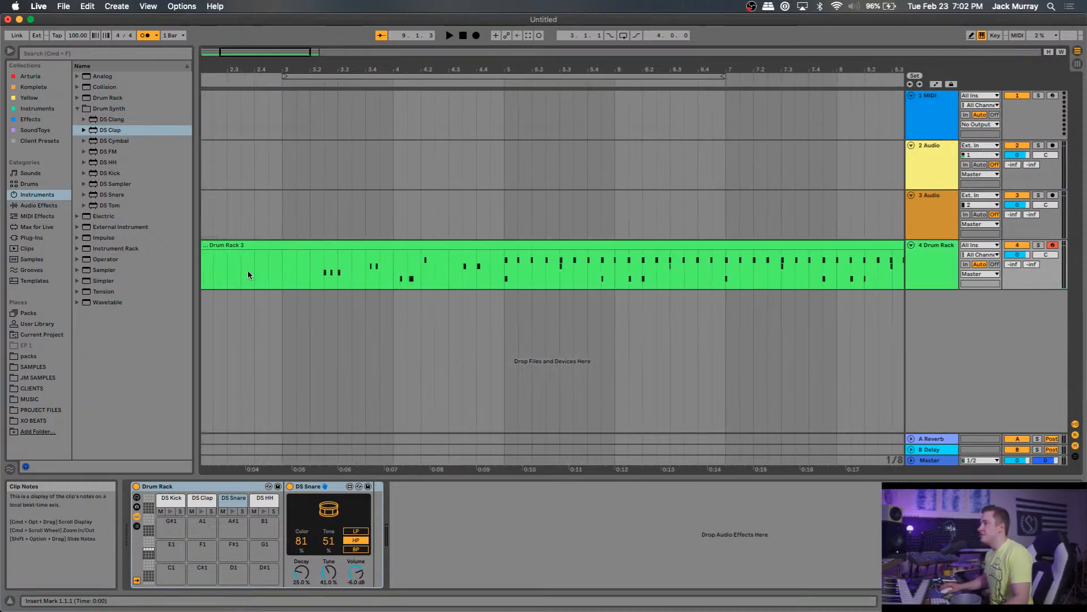
{"action": "scroll", "coordinate": [370, 306], "scroll_direction": "down", "scroll_amount": 5}
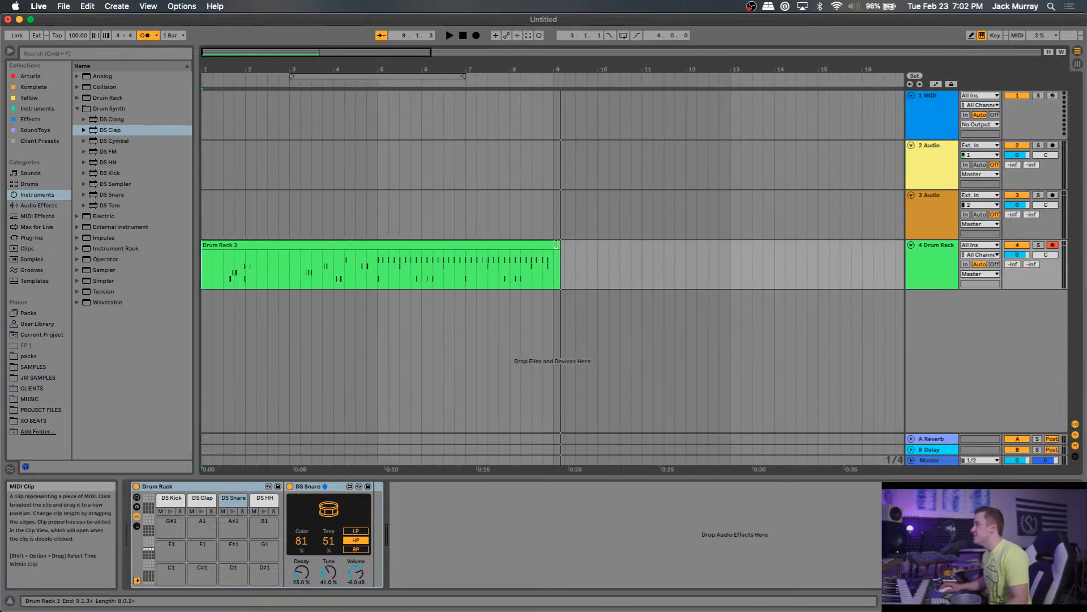
{"action": "left_click_drag", "start_coordinate": [559, 245], "coordinate": [553, 245]}
Delete the first four bars of the recorded Drum Rack clip, up to bar 5.
{"action": "left_click", "coordinate": [376, 267]}
{"action": "left_click_drag", "start_coordinate": [376, 269], "coordinate": [156, 261]}
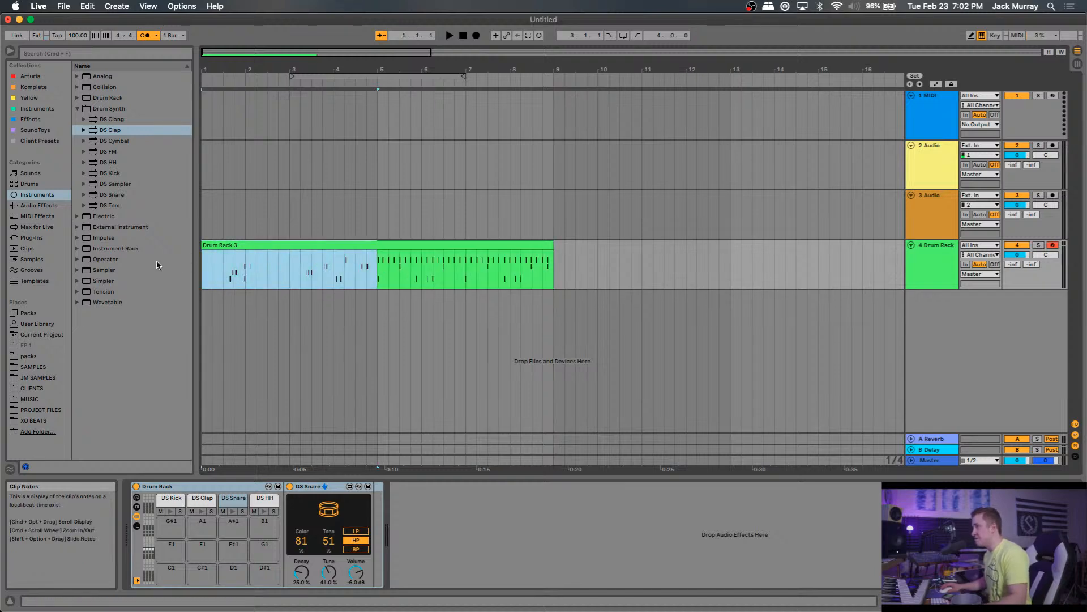
{"action": "key", "text": "Delete"}
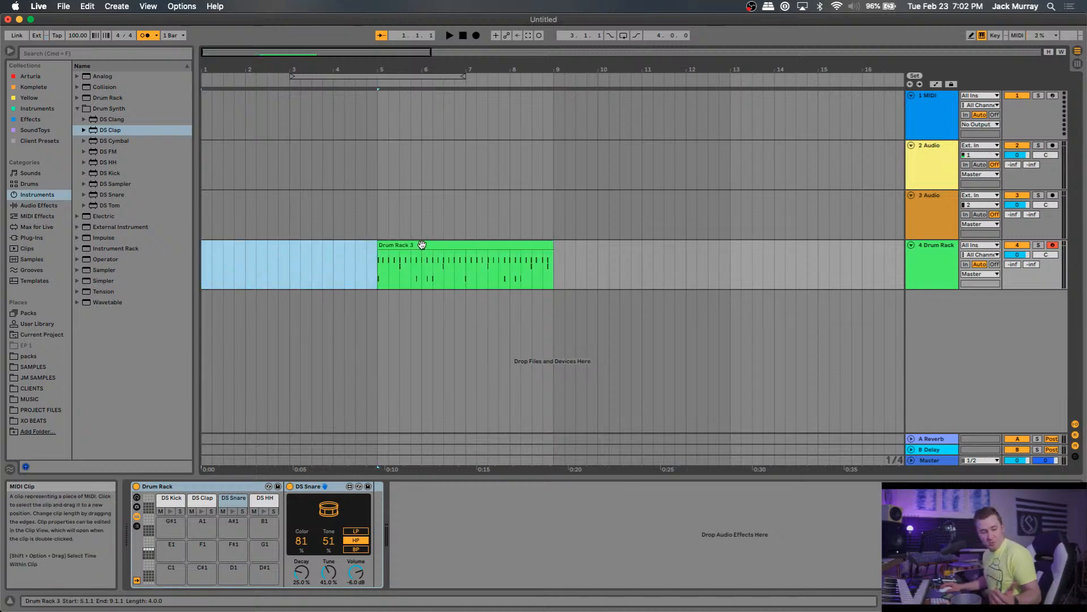
Open the remaining four-bar clip's notes and quantize them all.
{"action": "left_click", "coordinate": [422, 244]}
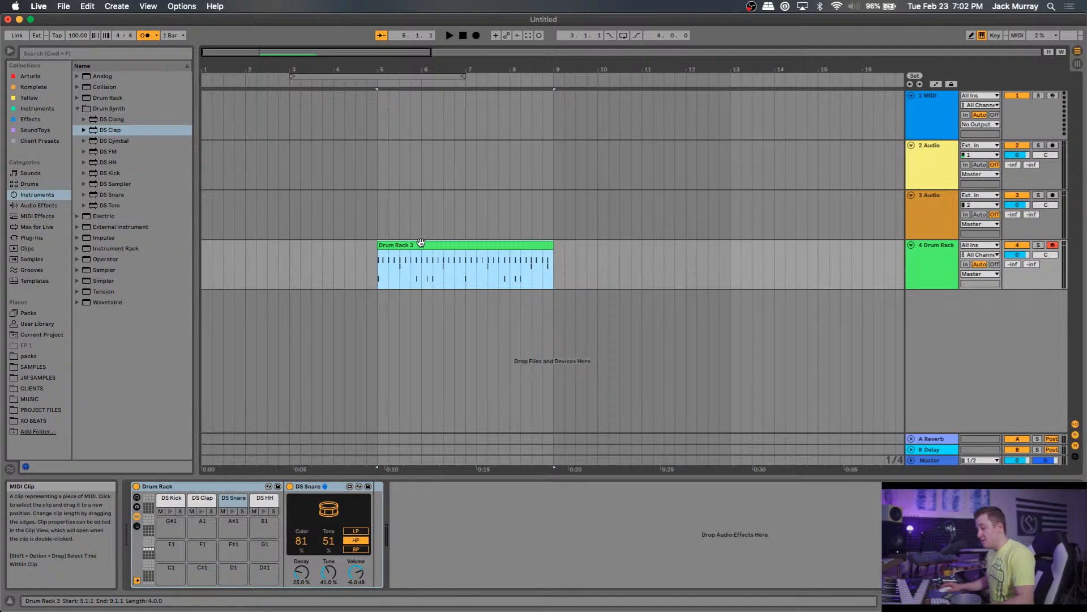
{"action": "double_click", "coordinate": [421, 244]}
{"action": "right_click", "coordinate": [421, 547]}
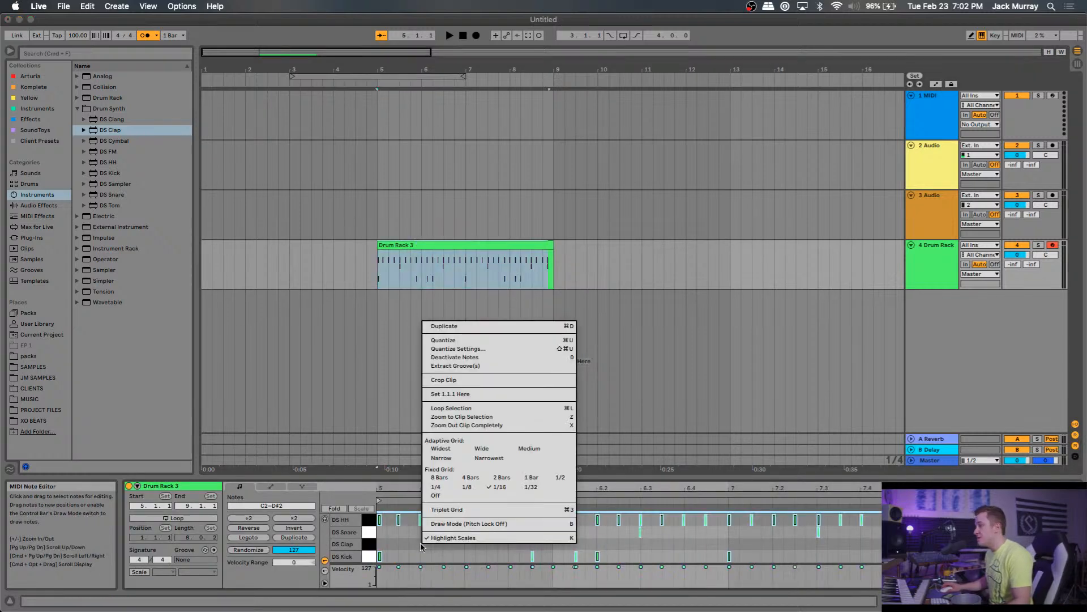
{"action": "left_click", "coordinate": [448, 341]}
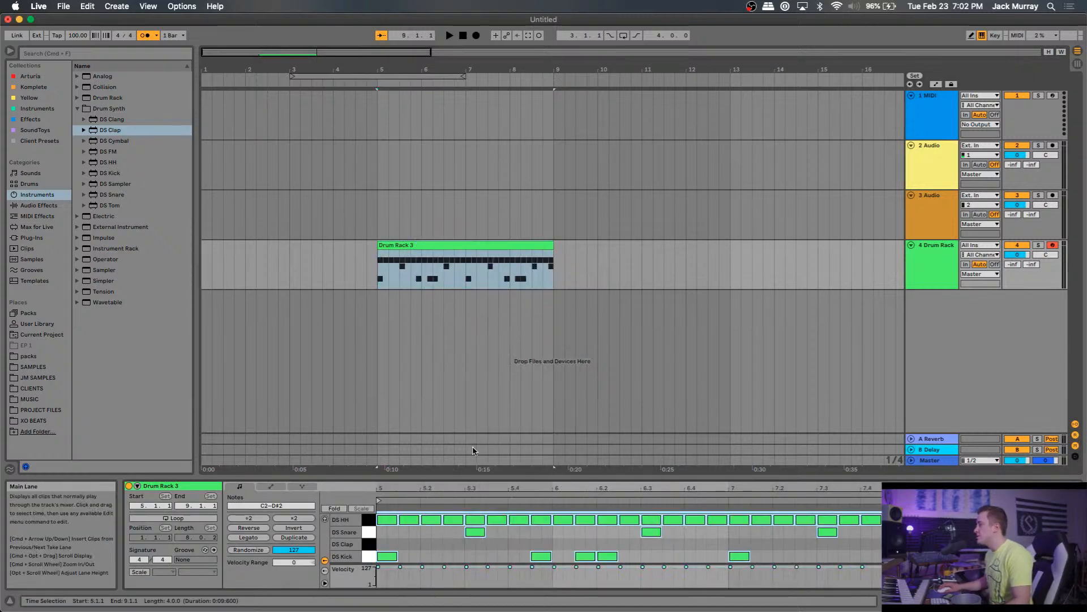
Play back the quantized beat, enlarging the note editor and turning off the metronome.
{"action": "scroll", "coordinate": [412, 561], "scroll_direction": "left", "scroll_amount": 3}
{"action": "key", "text": "space"}
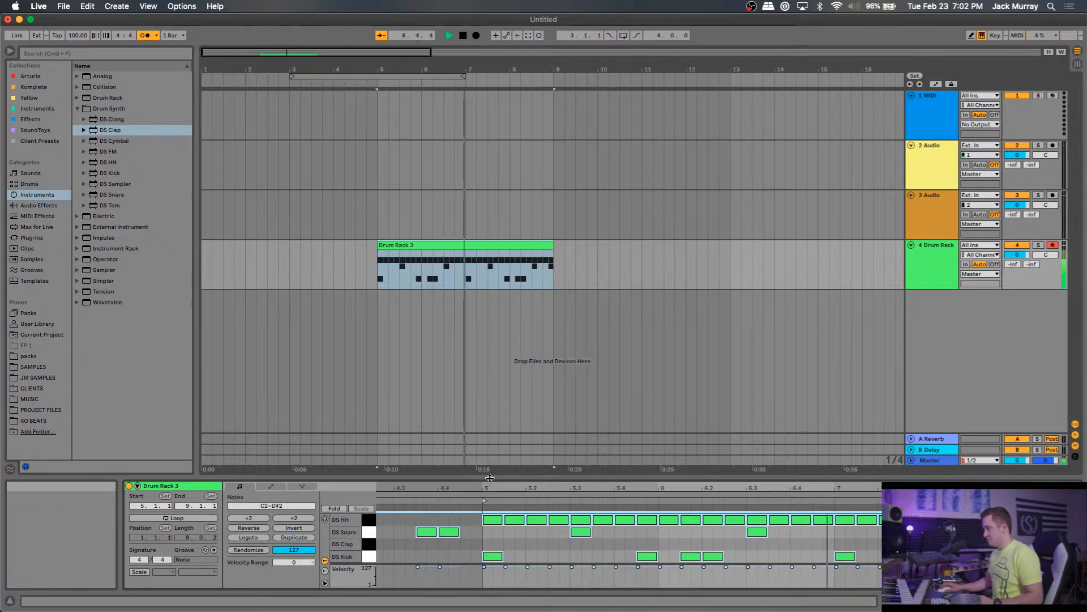
{"action": "left_click_drag", "start_coordinate": [492, 478], "coordinate": [492, 412]}
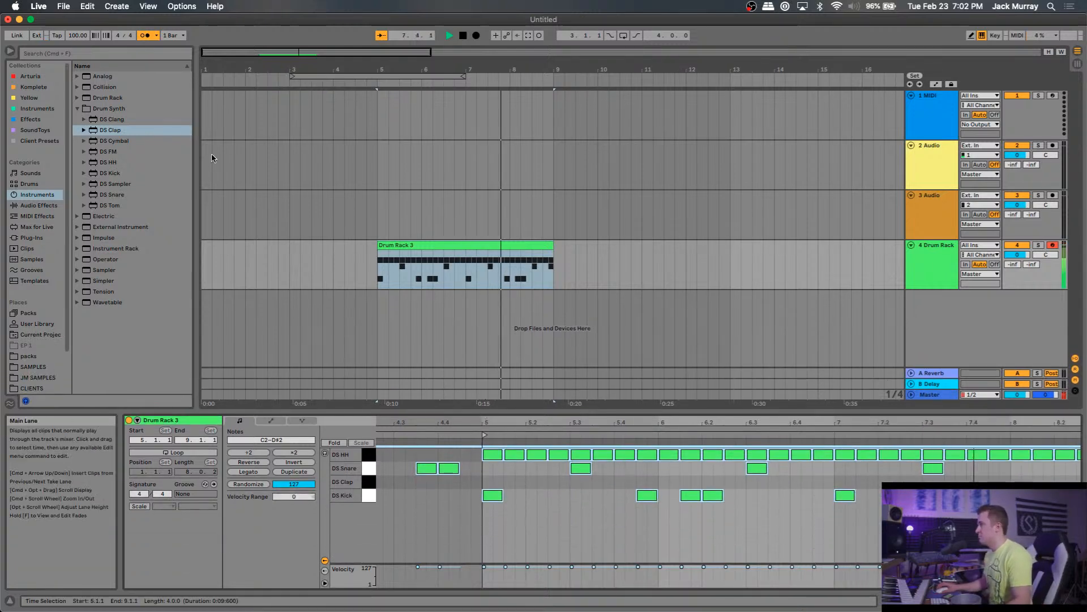
{"action": "left_click", "coordinate": [144, 35]}
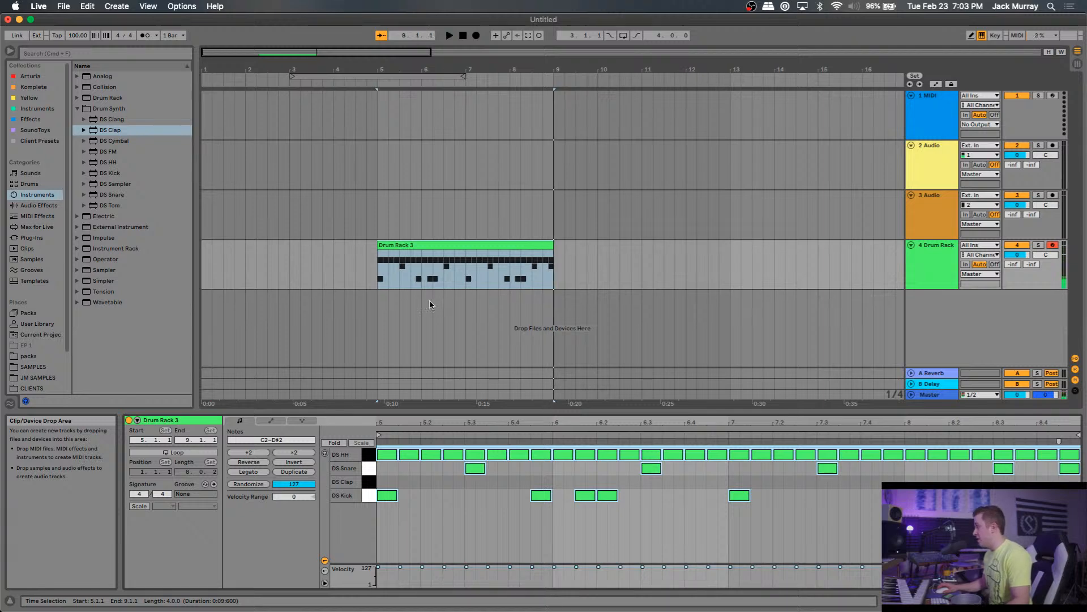
Lower the second hi-hat note's velocity to 61 and duplicate the alternating loud-soft hi-hat pair through the end of the clip.
{"action": "left_click", "coordinate": [419, 498]}
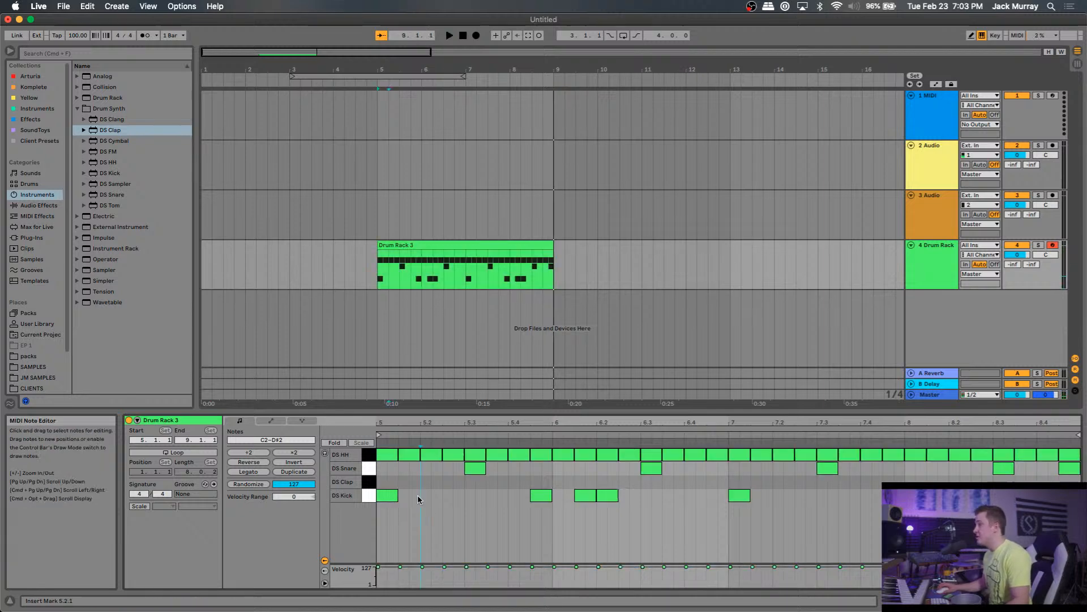
{"action": "left_click", "coordinate": [406, 455]}
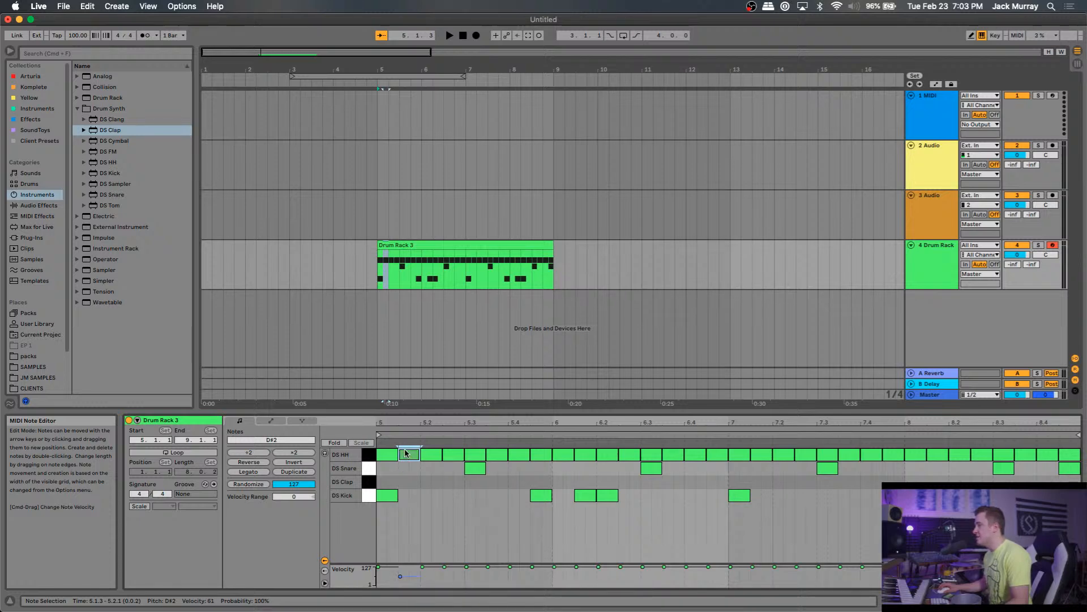
{"action": "key", "text": "super+d"}
{"action": "key", "text": "super+d"}
{"action": "key", "text": "super+d"}
{"action": "key", "text": "super+d"}
{"action": "key", "text": "super+d"}
{"action": "key", "text": "super+d"}
{"action": "key", "text": "super+d"}
{"action": "key", "text": "super+d"}
{"action": "key", "text": "super+d"}
{"action": "key", "text": "super+d"}
{"action": "key", "text": "super+d"}
{"action": "key", "text": "super+d"}
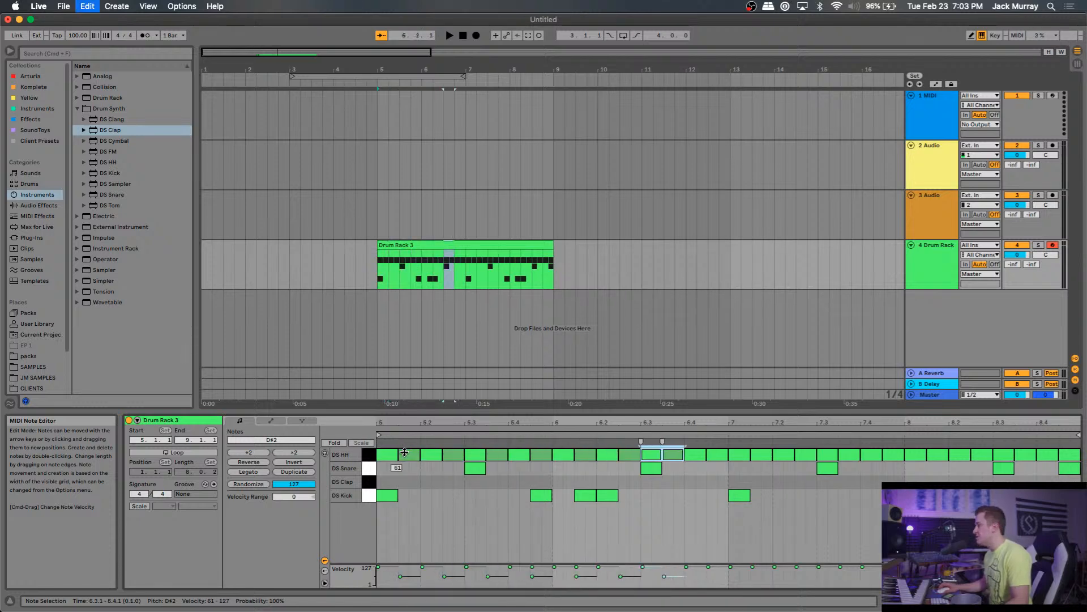
{"action": "key", "text": "super+d"}
{"action": "key", "text": "super+d"}
{"action": "key", "text": "super+d"}
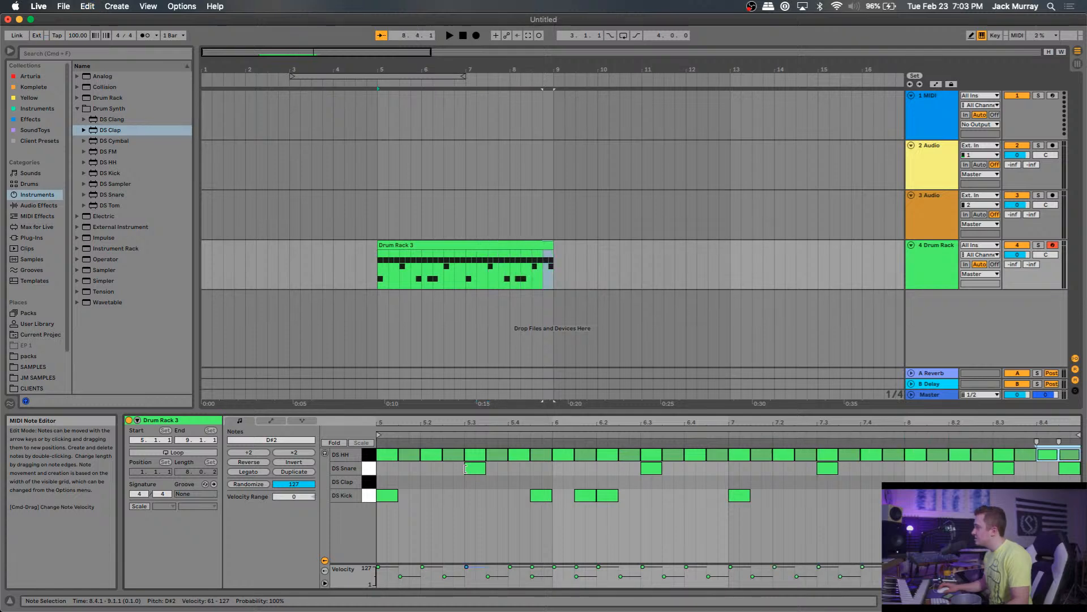
Play back the beat from bar 5 and consolidate the four-bar Drum Rack clip.
{"action": "key", "text": "space"}
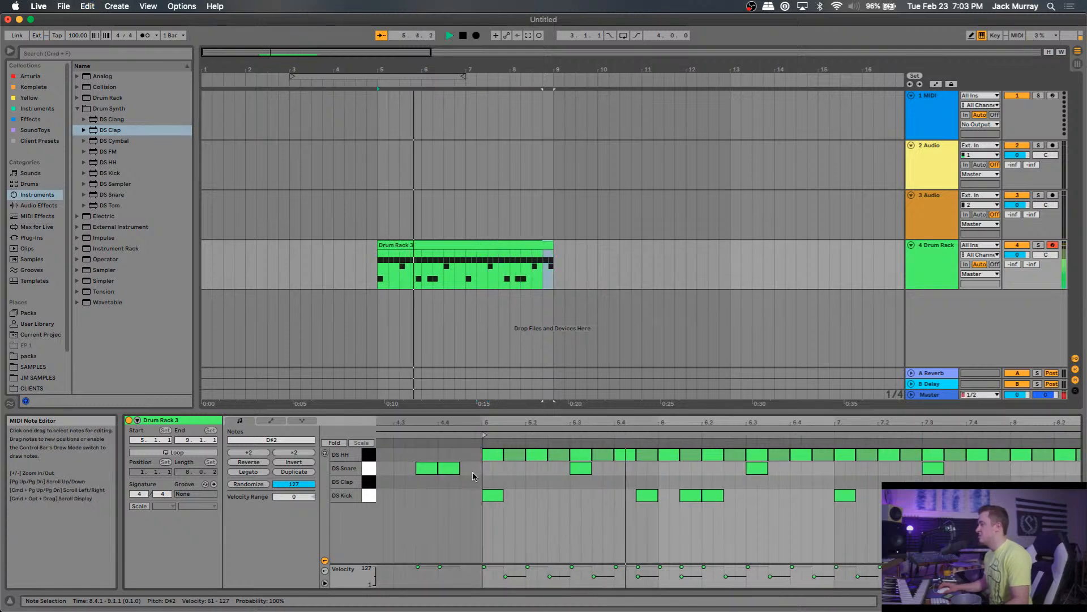
{"action": "left_click", "coordinate": [444, 246]}
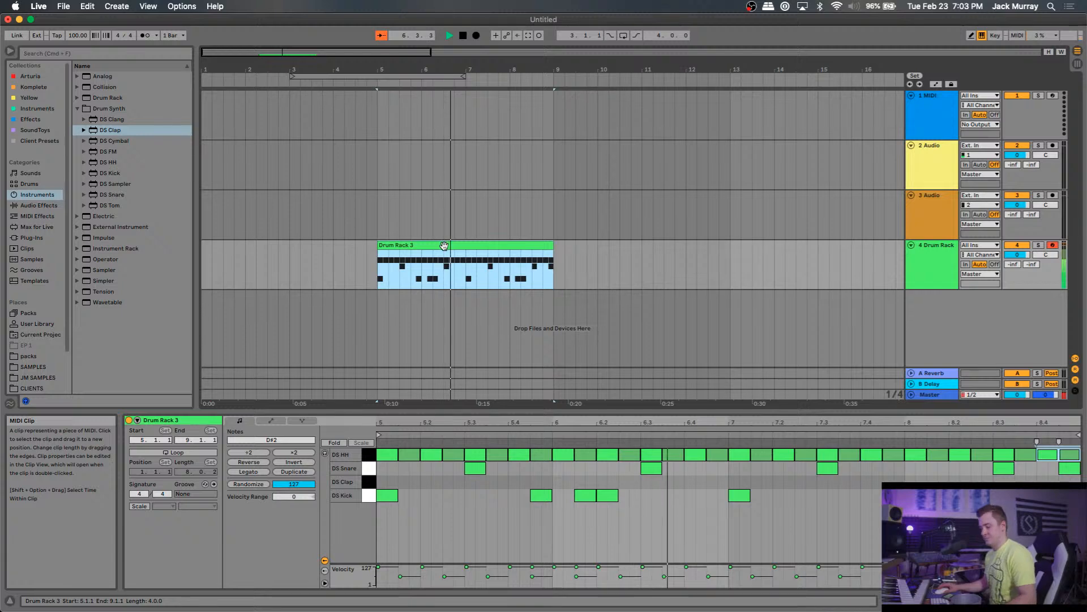
{"action": "key", "text": "super+j"}
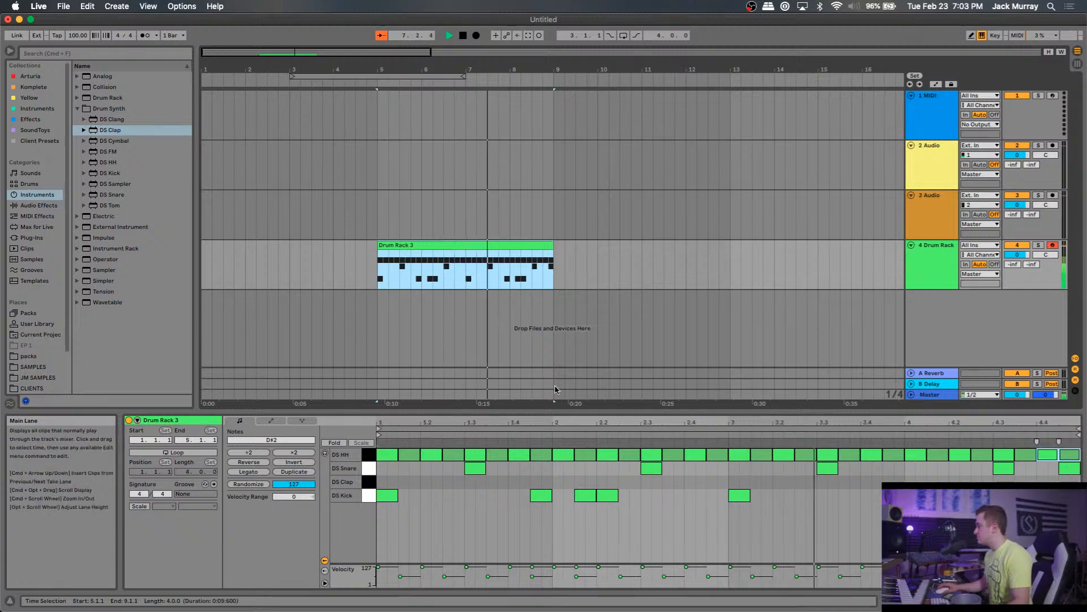
{"action": "key", "text": "space"}
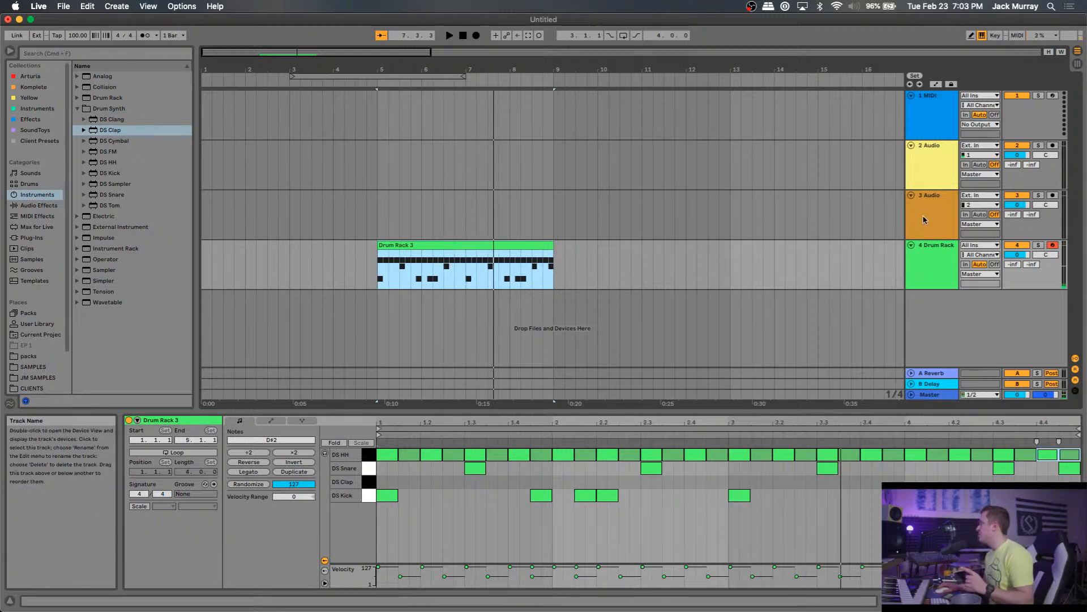
Load a DS HH onto the empty MIDI track moved below the Drum Rack track, and open the device in the Max editor.
{"action": "left_click_drag", "start_coordinate": [923, 121], "coordinate": [817, 287]}
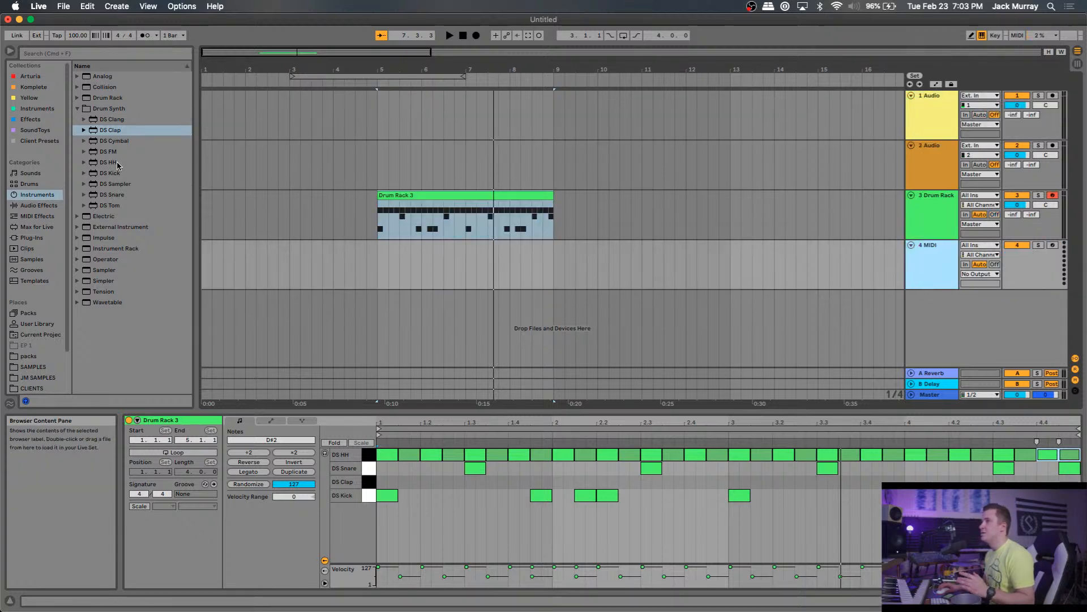
{"action": "left_click_drag", "start_coordinate": [119, 165], "coordinate": [123, 168]}
{"action": "left_click_drag", "start_coordinate": [940, 285], "coordinate": [929, 286]}
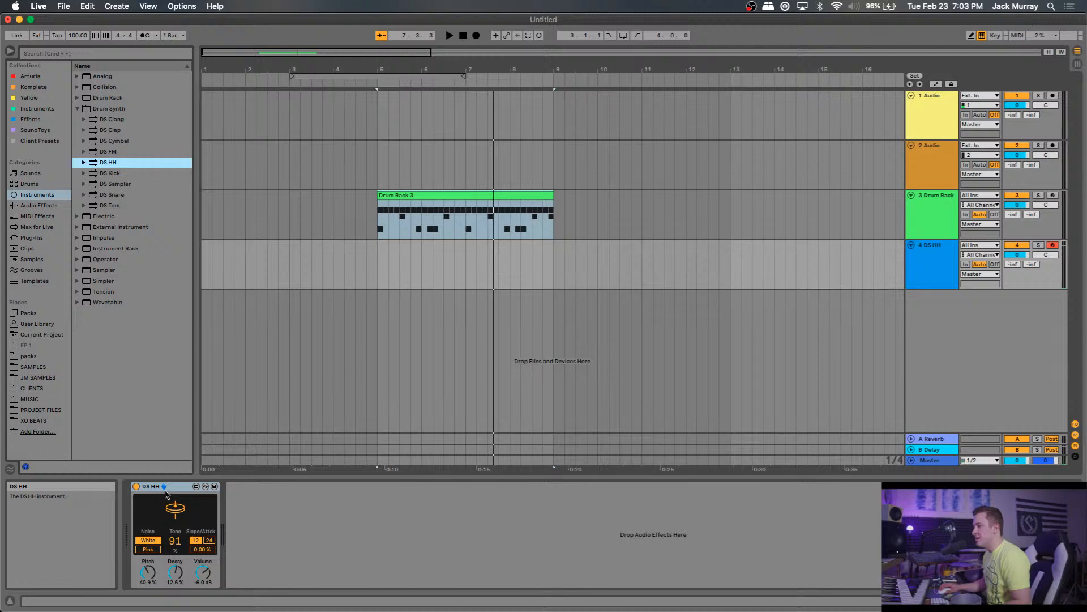
{"action": "left_click", "coordinate": [197, 490]}
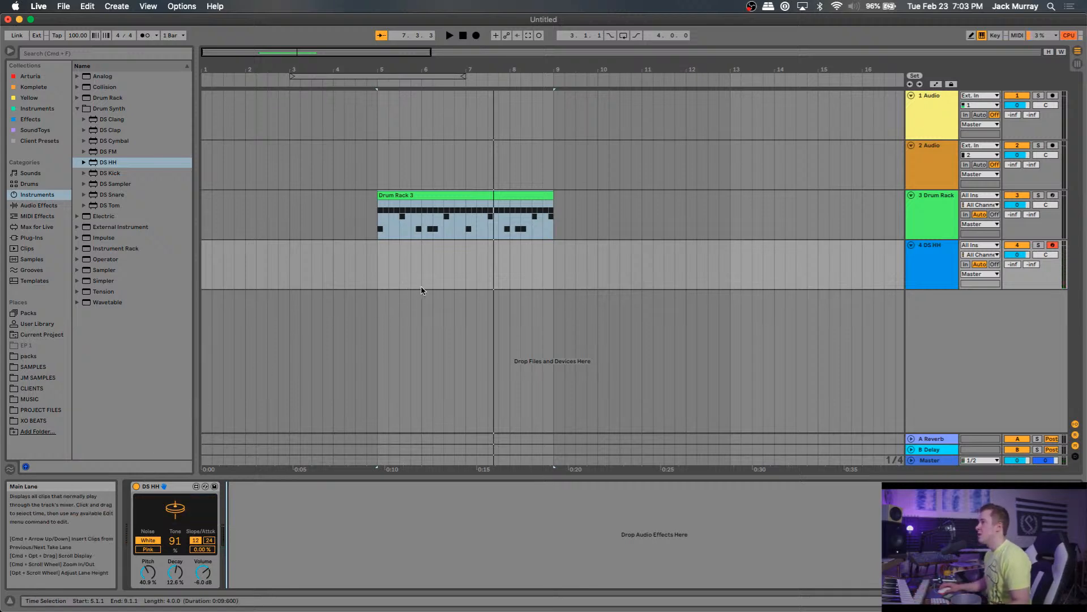
Create a one-beat MIDI clip at bar 10 on the DS HH track containing a single sixteenth-note A3.
{"action": "left_click_drag", "start_coordinate": [598, 254], "coordinate": [616, 254]}
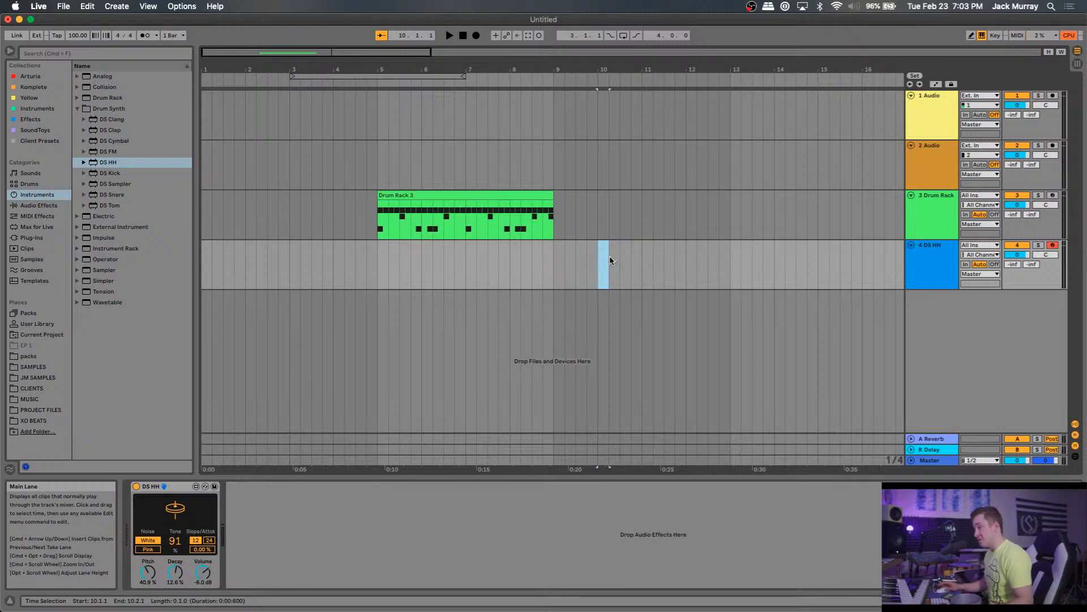
{"action": "key", "text": "shift+super+m"}
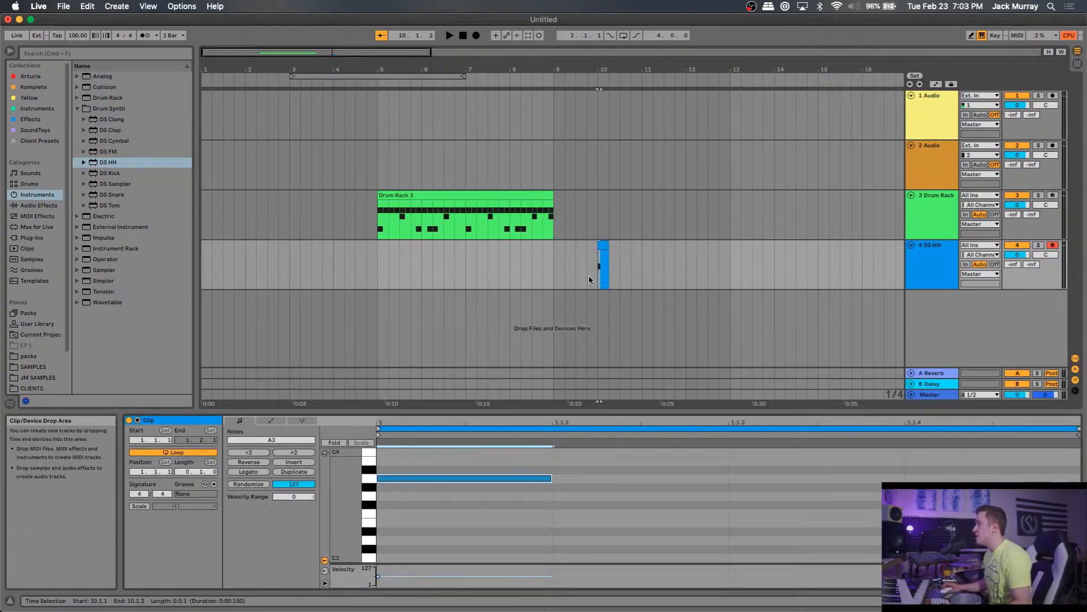
{"action": "left_click", "coordinate": [589, 274]}
Move the yellow audio track below the DS HH track and set its input to Resampling.
{"action": "left_click_drag", "start_coordinate": [929, 126], "coordinate": [940, 340]}
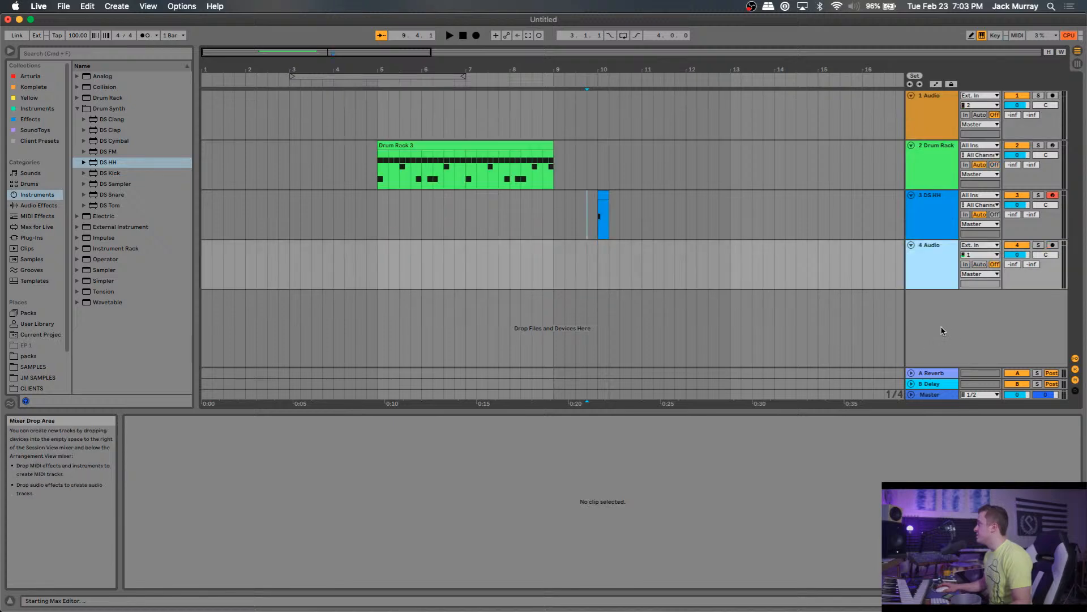
{"action": "left_click", "coordinate": [987, 254]}
{"action": "left_click", "coordinate": [986, 246]}
{"action": "left_click", "coordinate": [987, 247]}
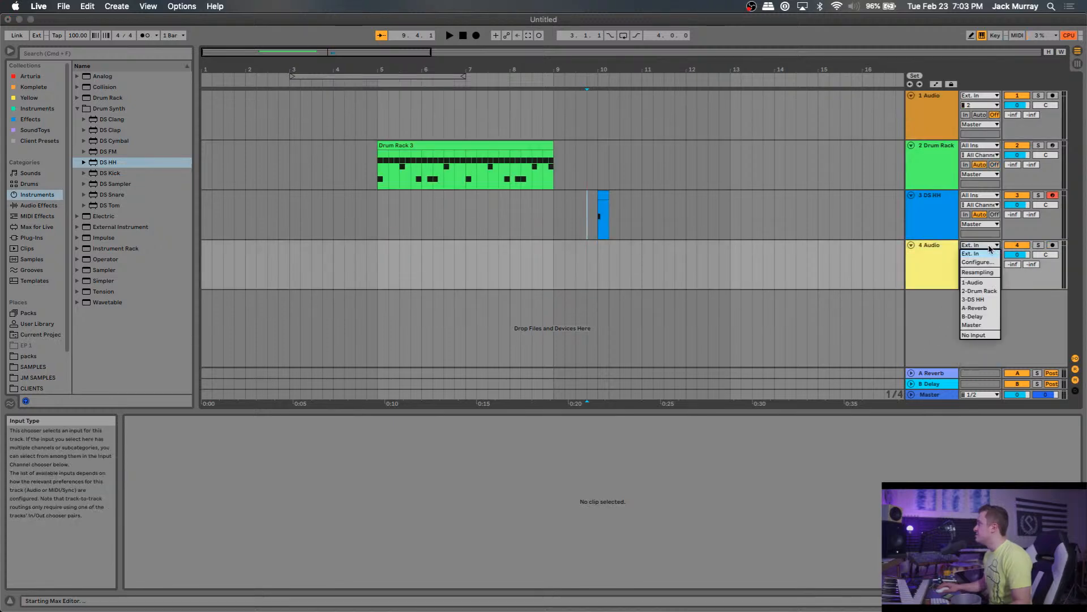
{"action": "left_click", "coordinate": [987, 272]}
Arm the resampling audio track and record the DS HH hit as audio, starting at 9.4.1.
{"action": "left_click", "coordinate": [591, 225]}
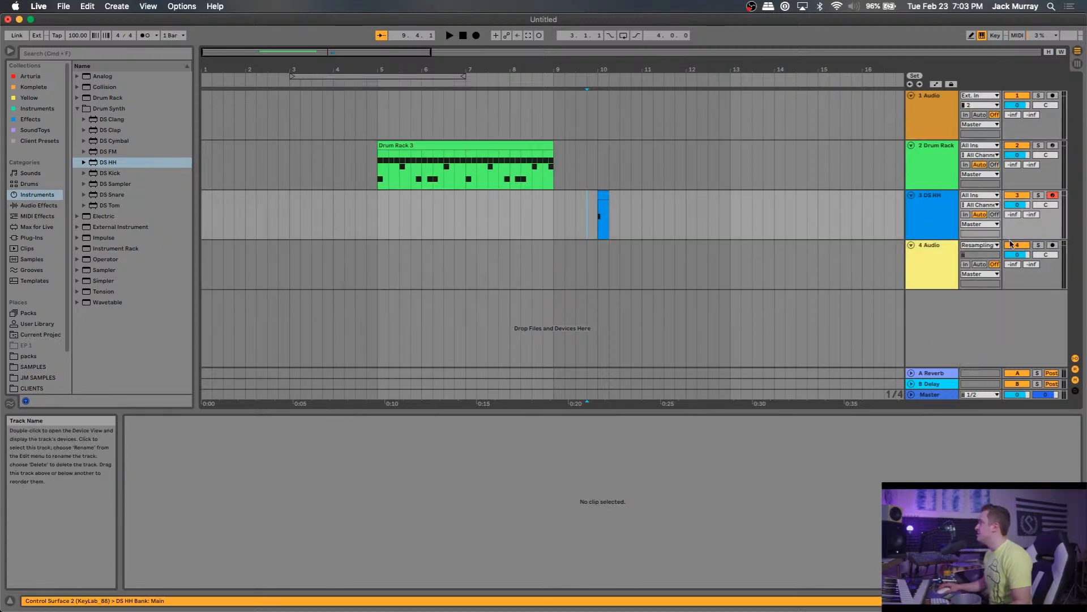
{"action": "left_click", "coordinate": [1053, 245]}
{"action": "key", "text": "F9"}
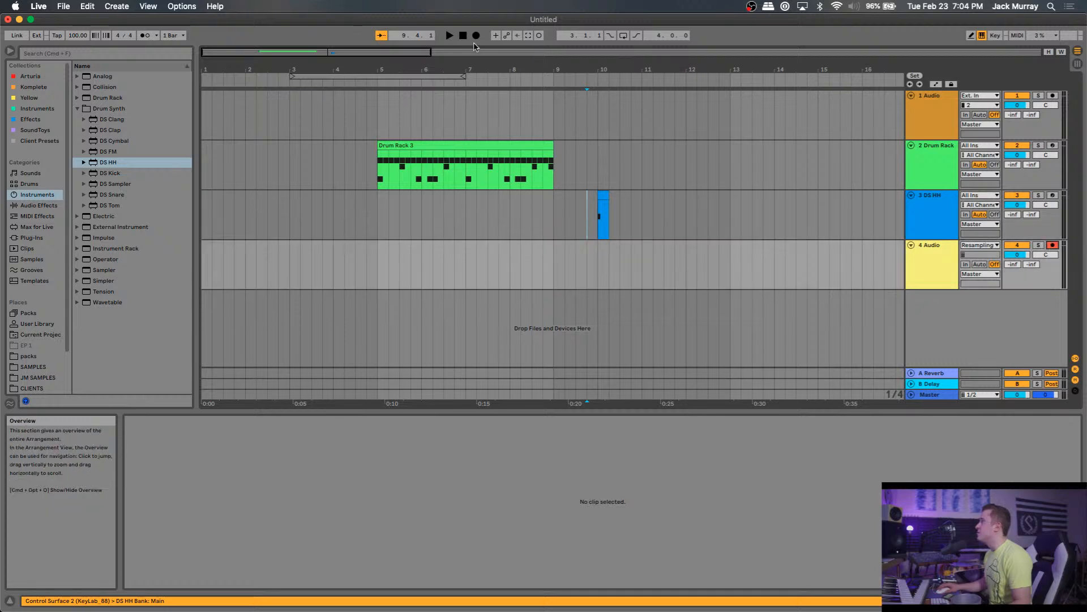
{"action": "key", "text": "space"}
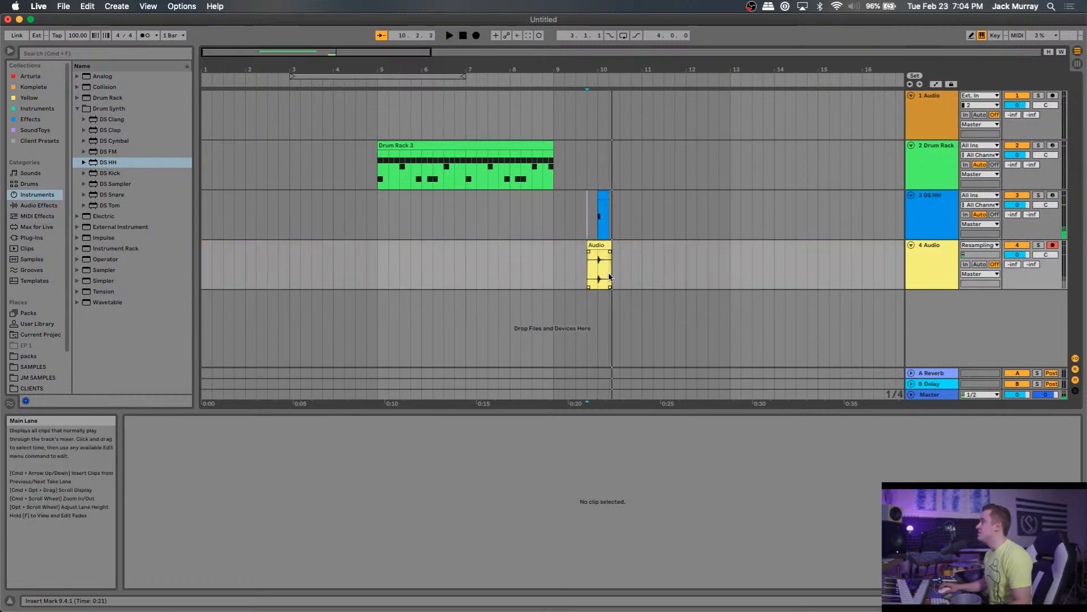
Split the resampled audio clip at bar 10 to isolate the hi-hat hit, and delete the DS HH track.
{"action": "left_click_drag", "start_coordinate": [610, 277], "coordinate": [598, 278]}
{"action": "key", "text": "super+e"}
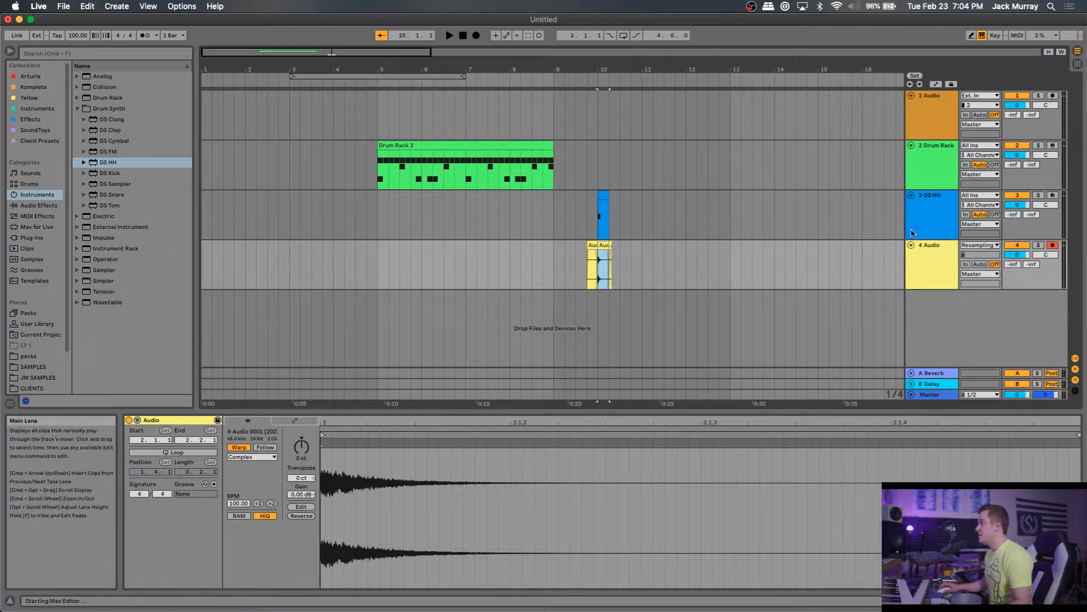
{"action": "left_click", "coordinate": [911, 230]}
{"action": "key", "text": "Delete"}
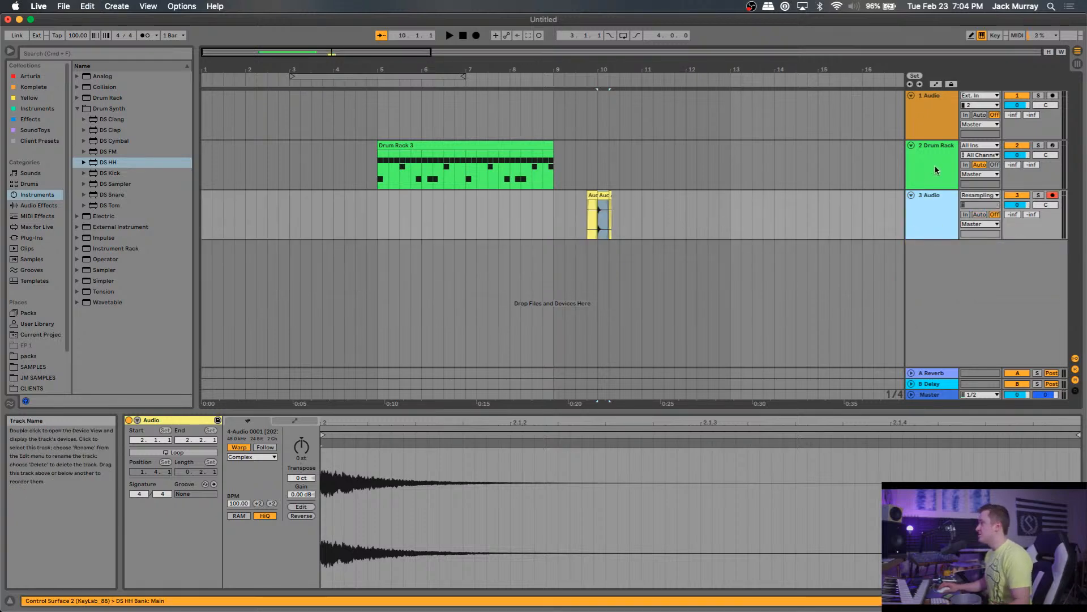
Insert a MIDI track below the audio track with a Sampler on it, and load the isolated hi-hat clip as its sample.
{"action": "right_click", "coordinate": [930, 268]}
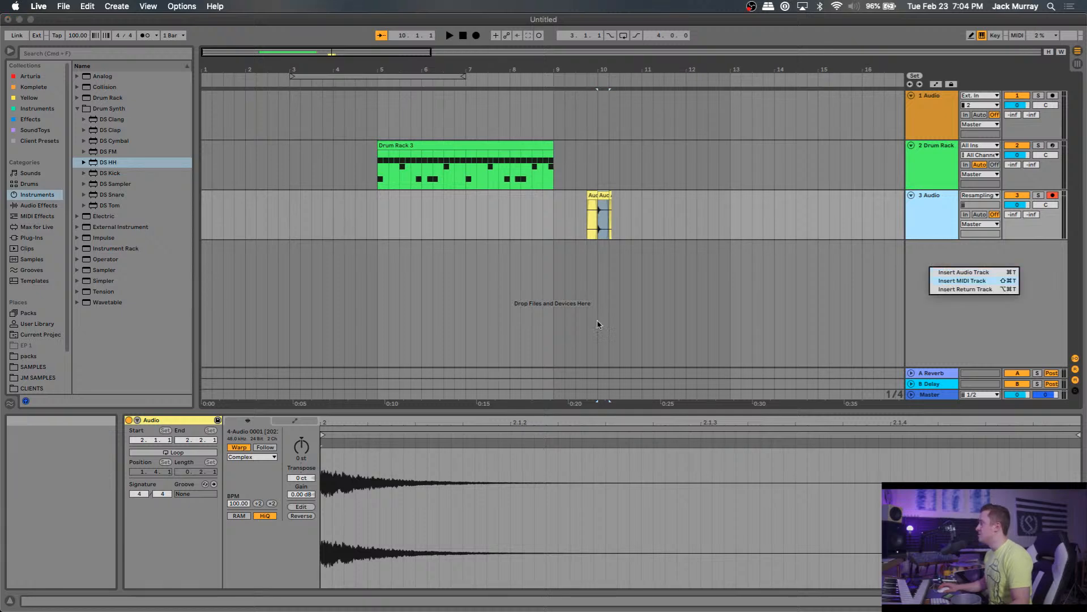
{"action": "key", "text": "Return"}
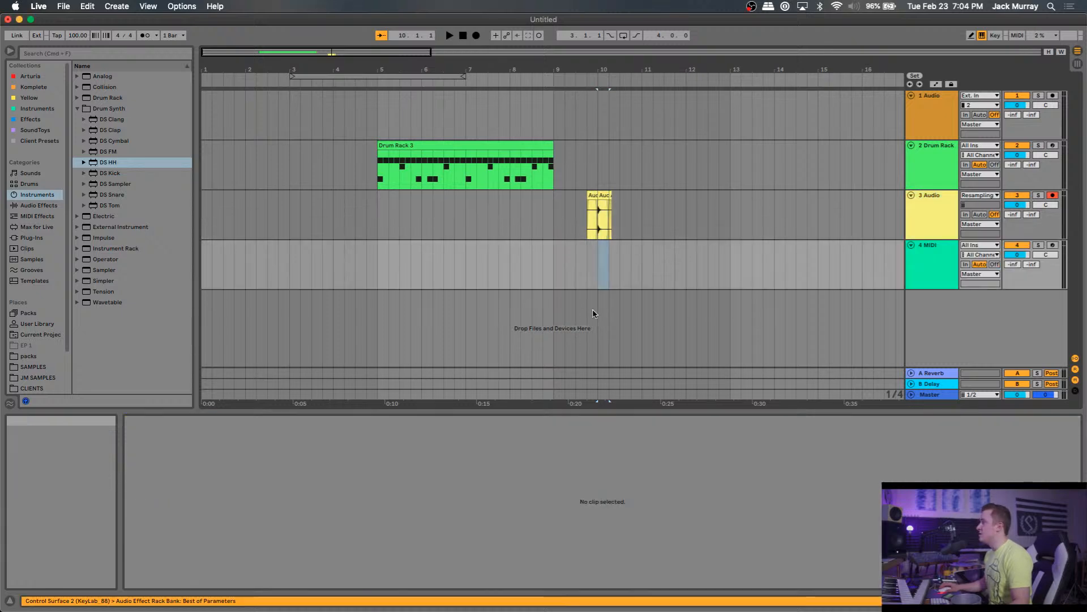
{"action": "double_click", "coordinate": [110, 270]}
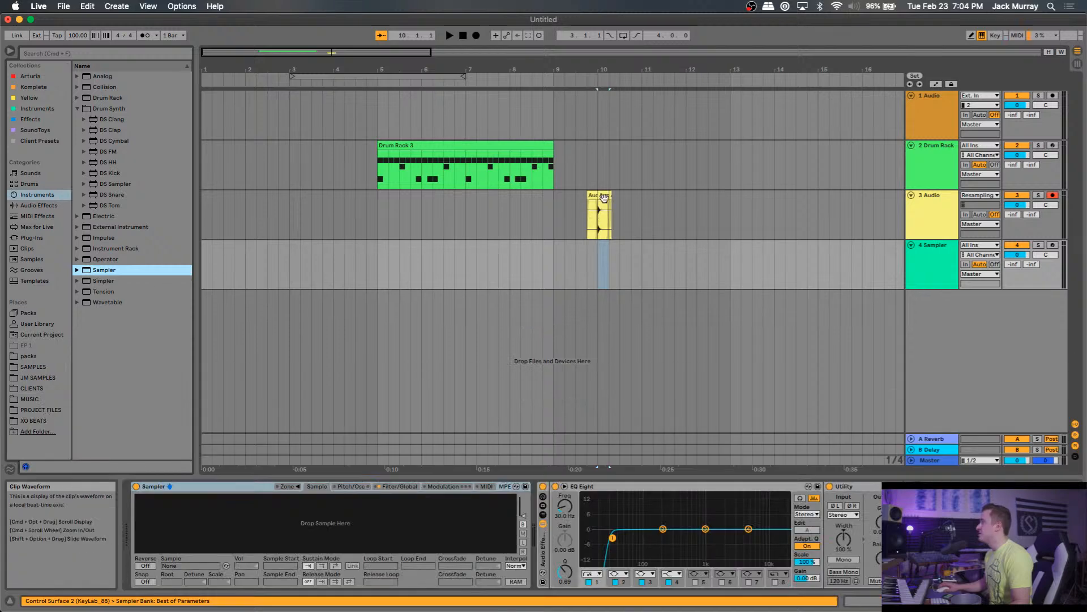
{"action": "left_click_drag", "start_coordinate": [605, 198], "coordinate": [444, 525]}
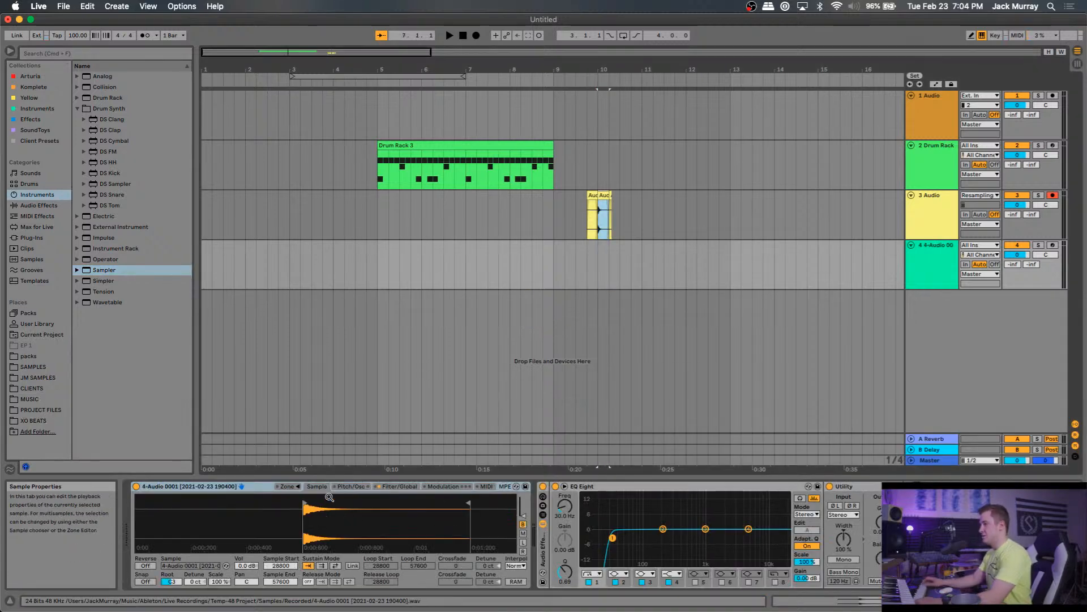
Arm the Sampler track for recording and delete the resampling audio track.
{"action": "left_click", "coordinate": [1053, 246]}
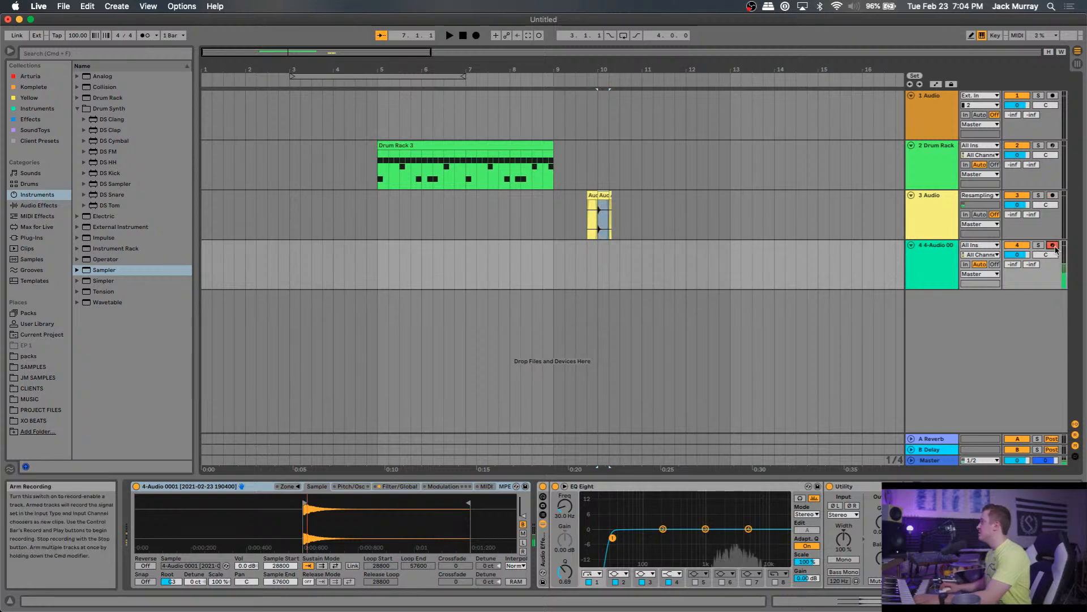
{"action": "left_click", "coordinate": [950, 209]}
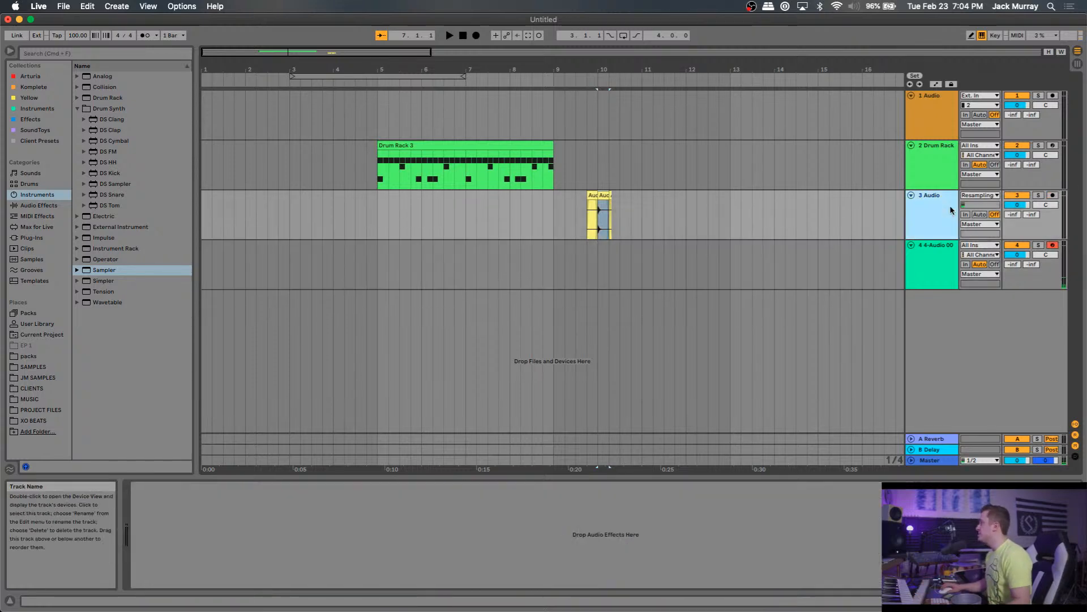
{"action": "key", "text": "Delete"}
{"action": "left_click_drag", "start_coordinate": [571, 230], "coordinate": [382, 226]}
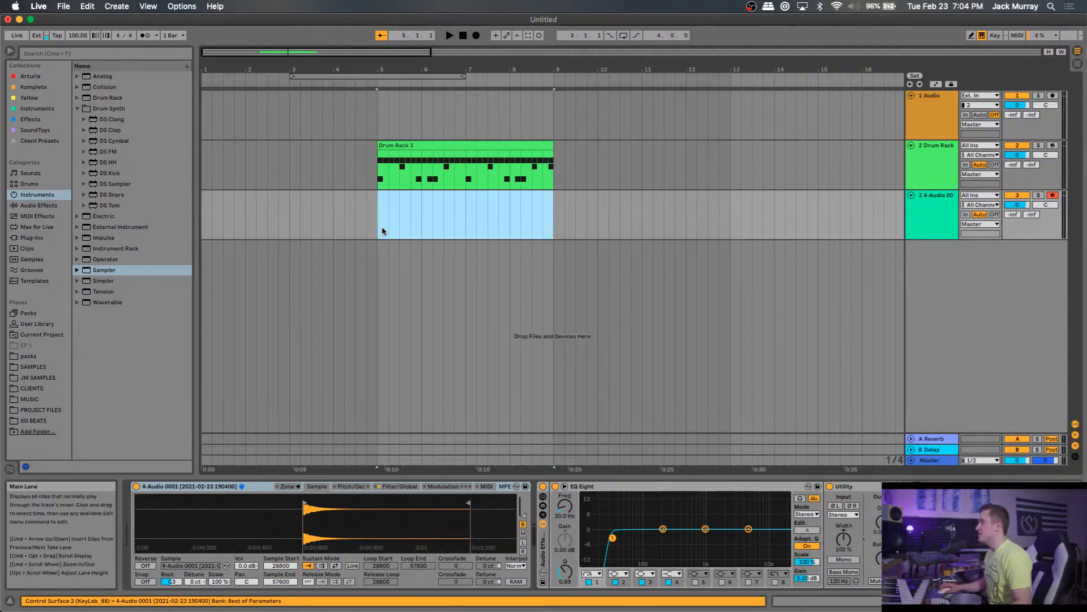
{"action": "key", "text": "super+shift+m"}
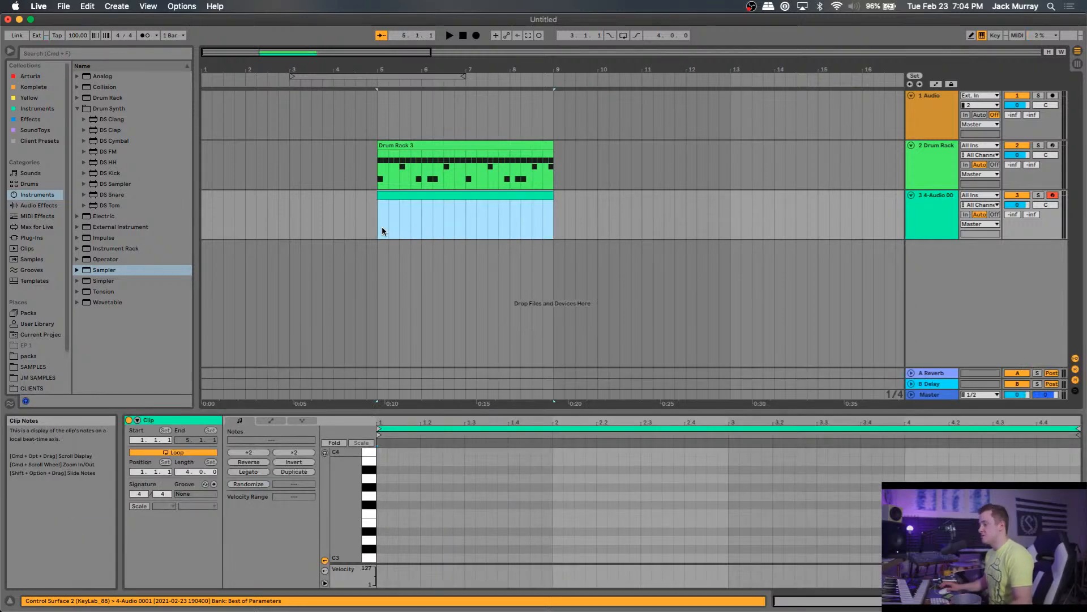
{"action": "key", "text": "super+z"}
{"action": "key", "text": "super+shift+l"}
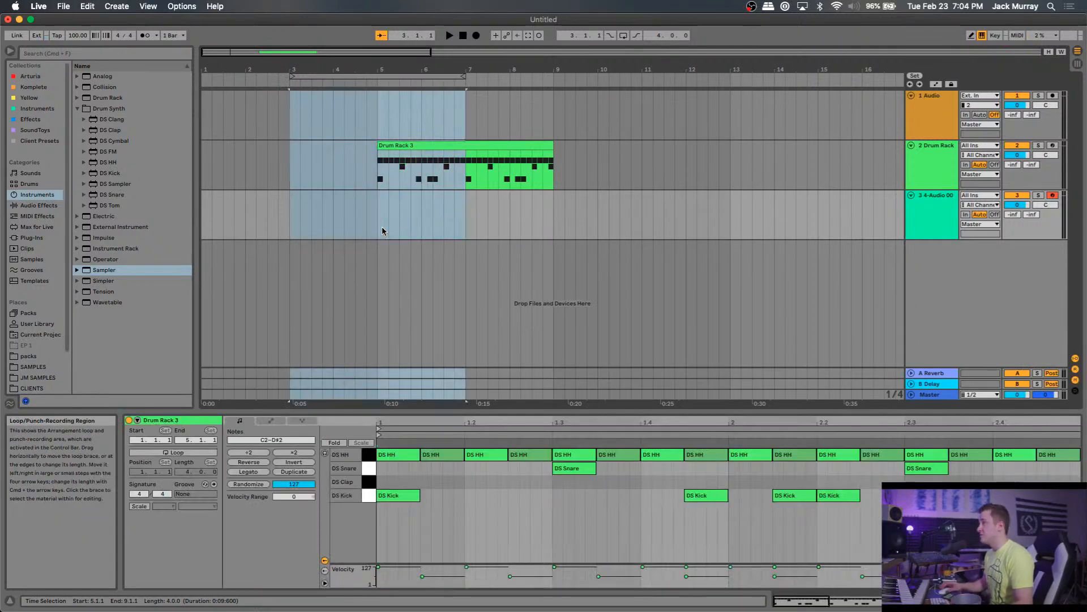
Loop playback from bar 5 to bar 9, create an empty four-bar MIDI clip there on the Sampler track, and enlarge its note editor.
{"action": "left_click_drag", "start_coordinate": [382, 226], "coordinate": [542, 219]}
{"action": "key", "text": "super+l"}
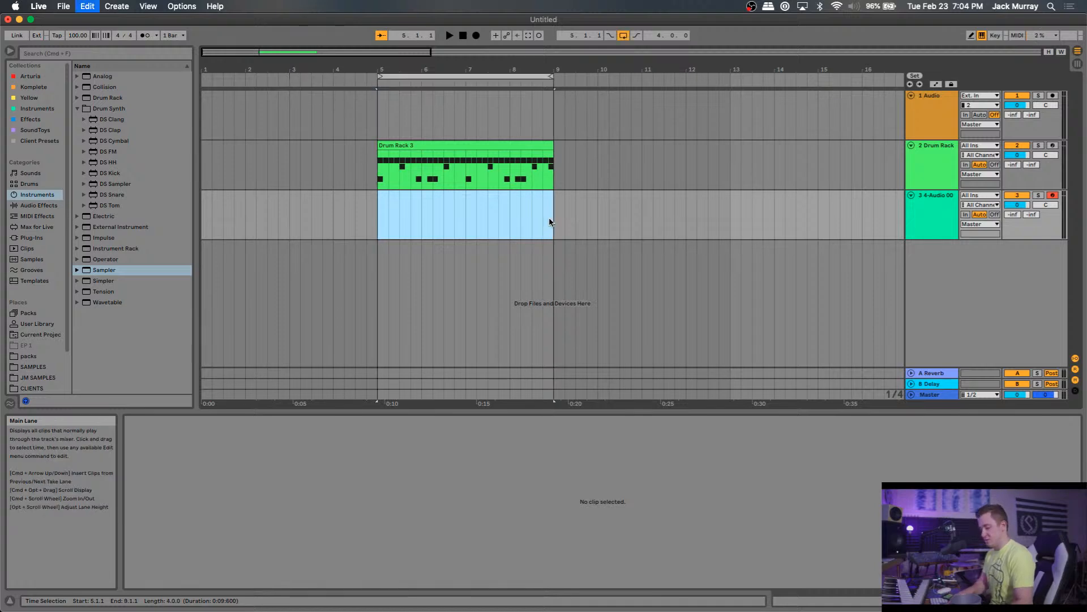
{"action": "key", "text": "space"}
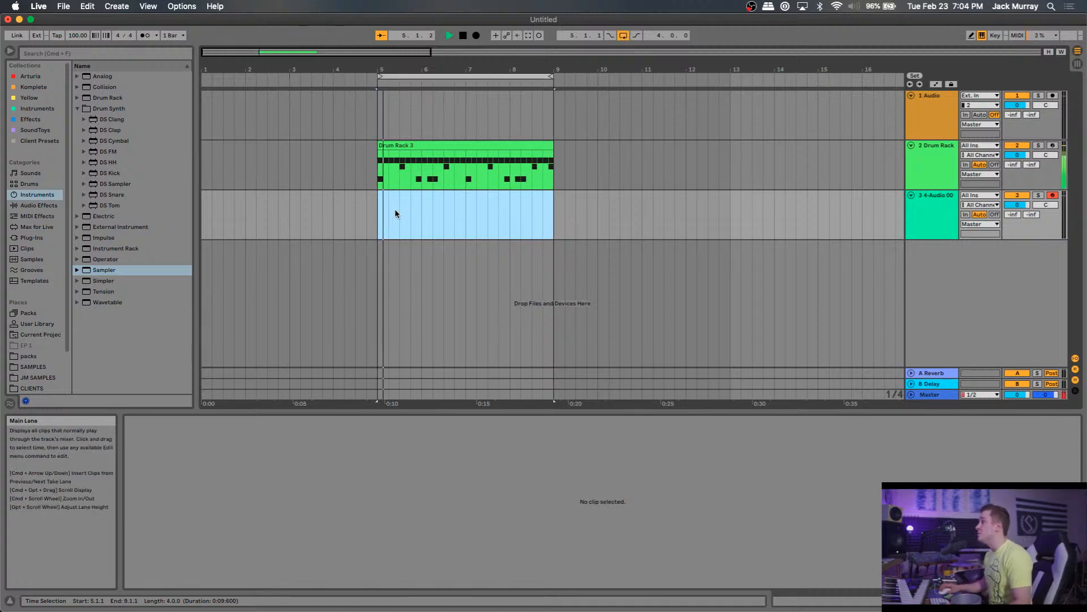
{"action": "key", "text": "super+shift+m"}
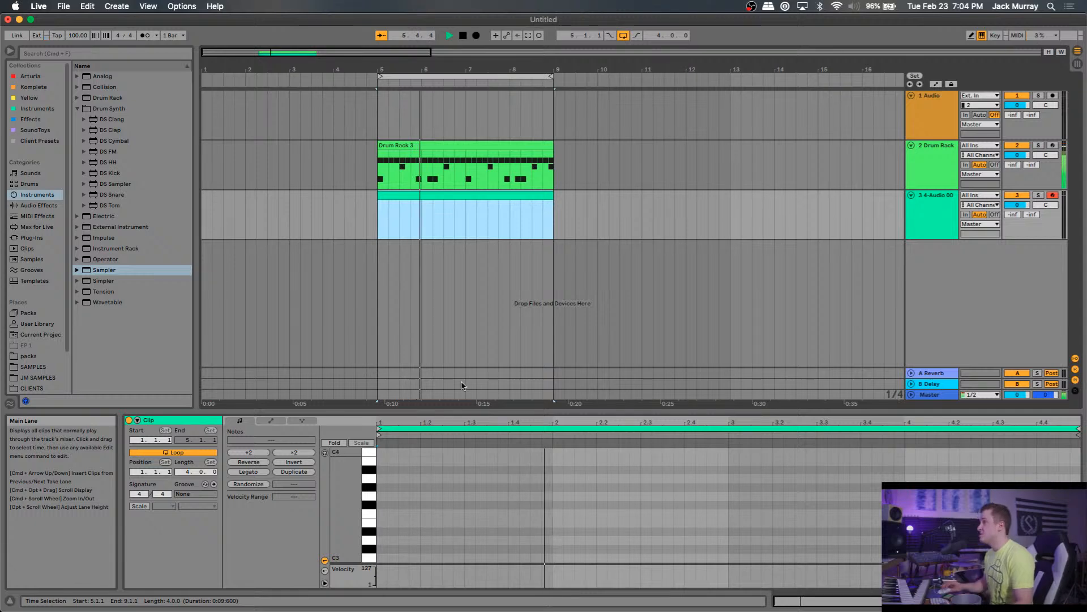
{"action": "left_click_drag", "start_coordinate": [451, 410], "coordinate": [452, 229]}
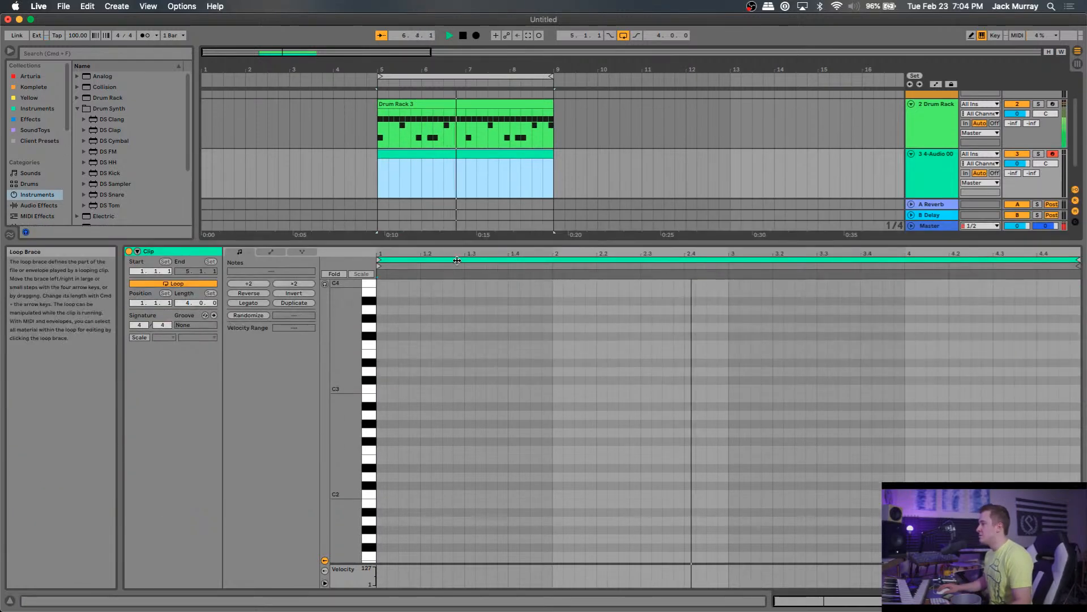
Audition the Drum Rack's DS HH pad and set its pitch to 71.7 %, decay to 5.17 % and volume to -13 dB.
{"action": "left_click", "coordinate": [907, 122]}
{"action": "double_click", "coordinate": [915, 121]}
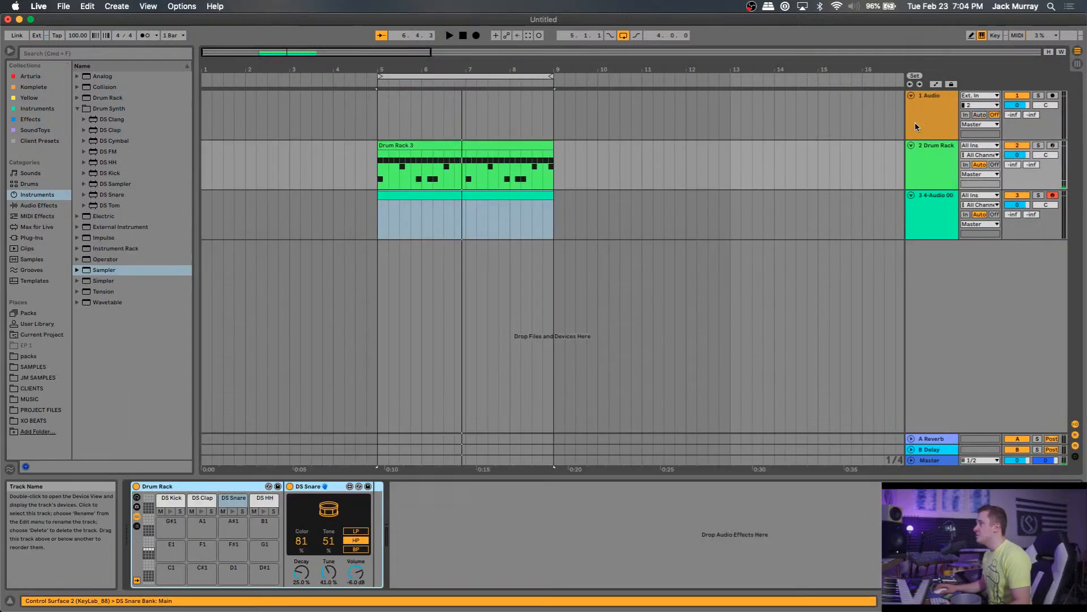
{"action": "left_click", "coordinate": [262, 504]}
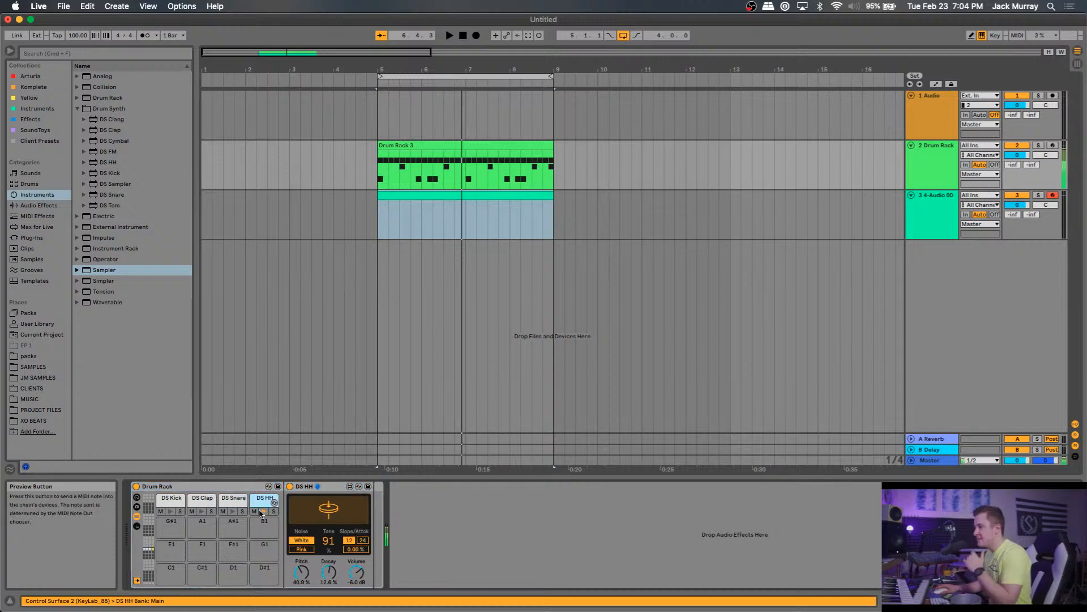
{"action": "left_click", "coordinate": [261, 511]}
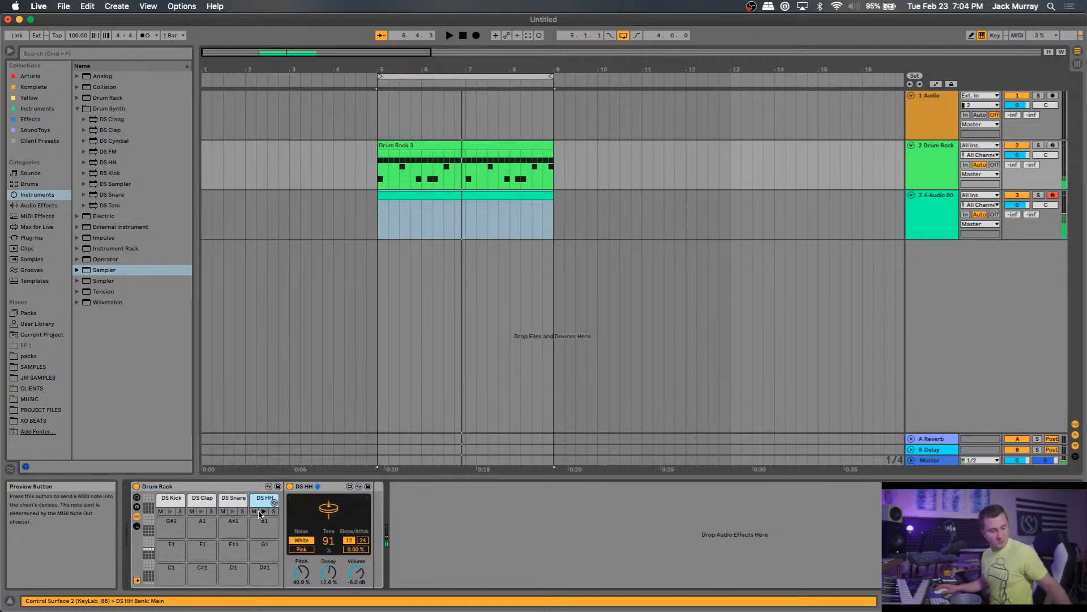
{"action": "left_click", "coordinate": [261, 513]}
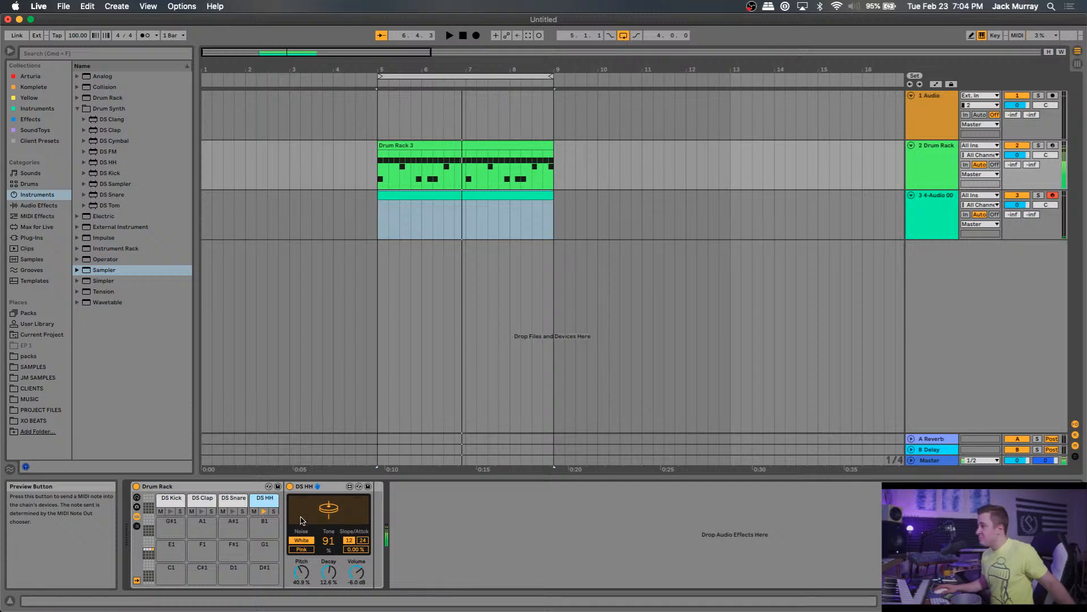
{"action": "key", "text": "space"}
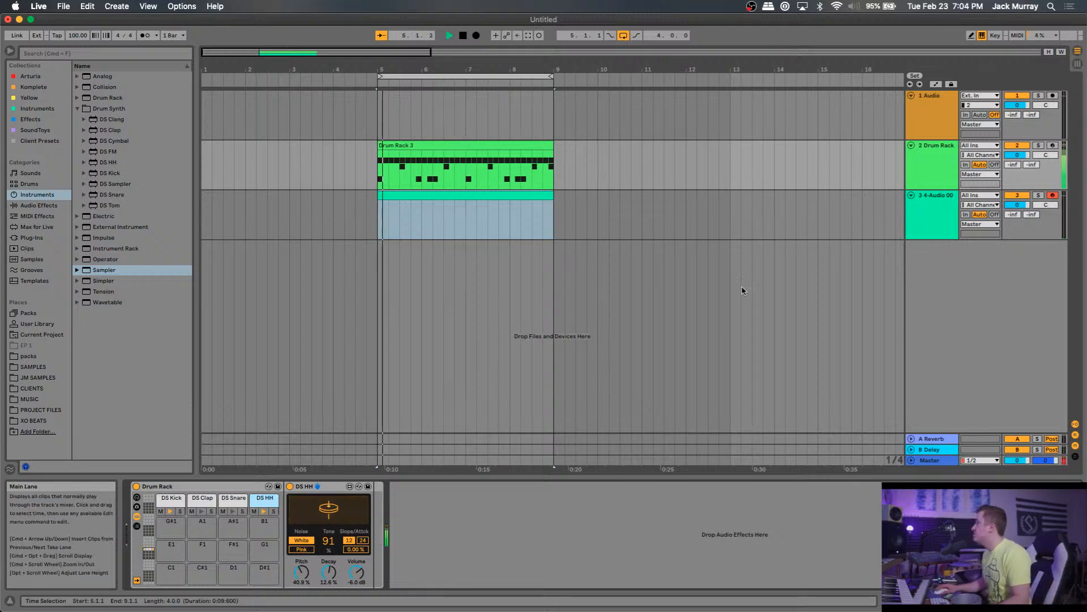
{"action": "left_click_drag", "start_coordinate": [302, 572], "coordinate": [326, 589]}
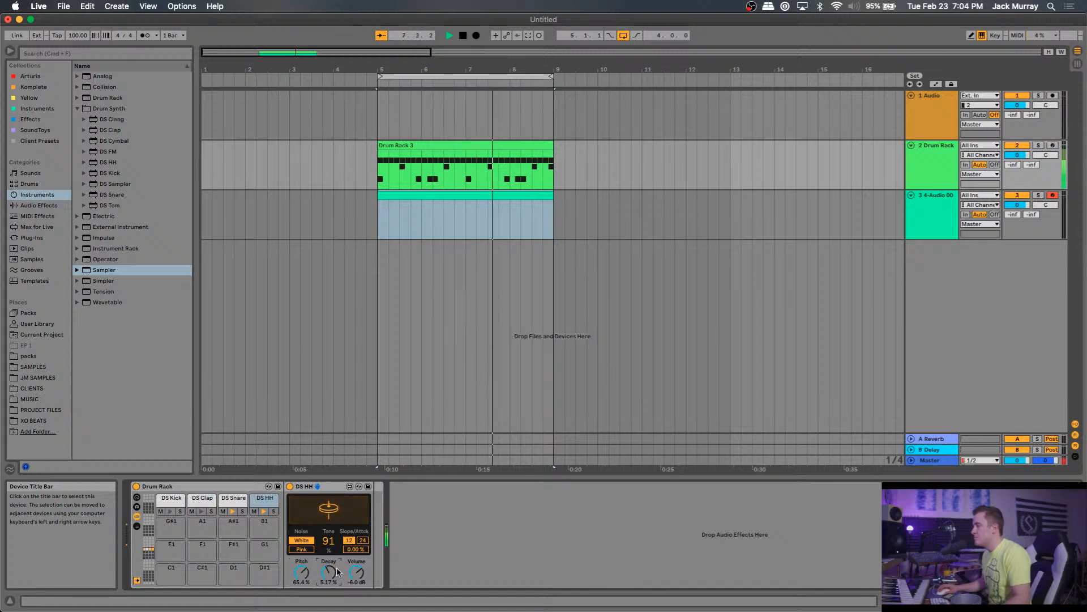
{"action": "left_click_drag", "start_coordinate": [350, 573], "coordinate": [304, 570]}
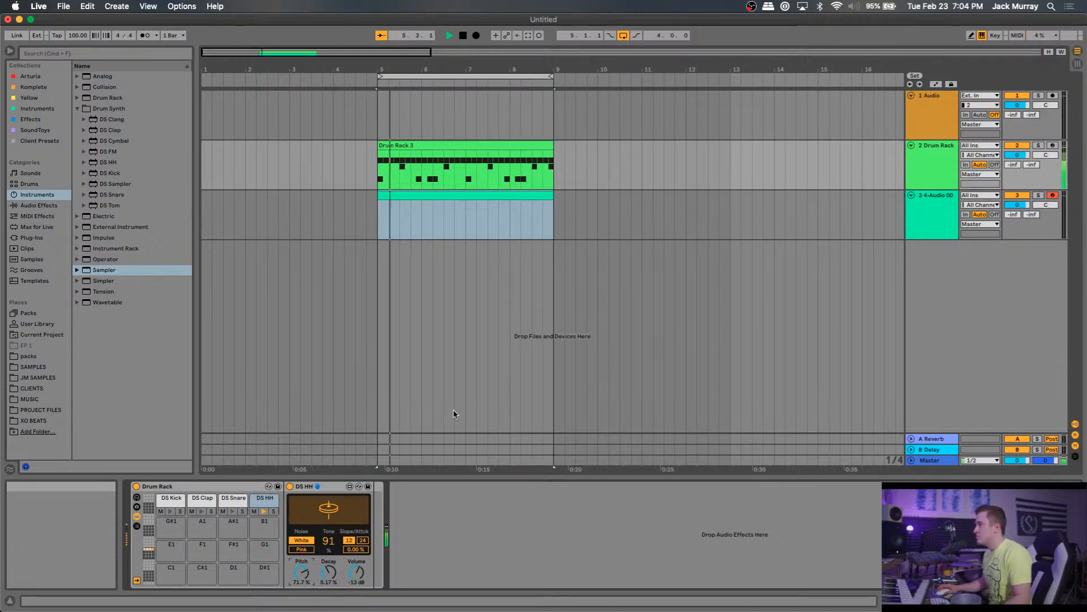
Set the Sampler's sample end to 58719 and enable Draw Mode in the note editor of that track's empty clip.
{"action": "left_click", "coordinate": [918, 214]}
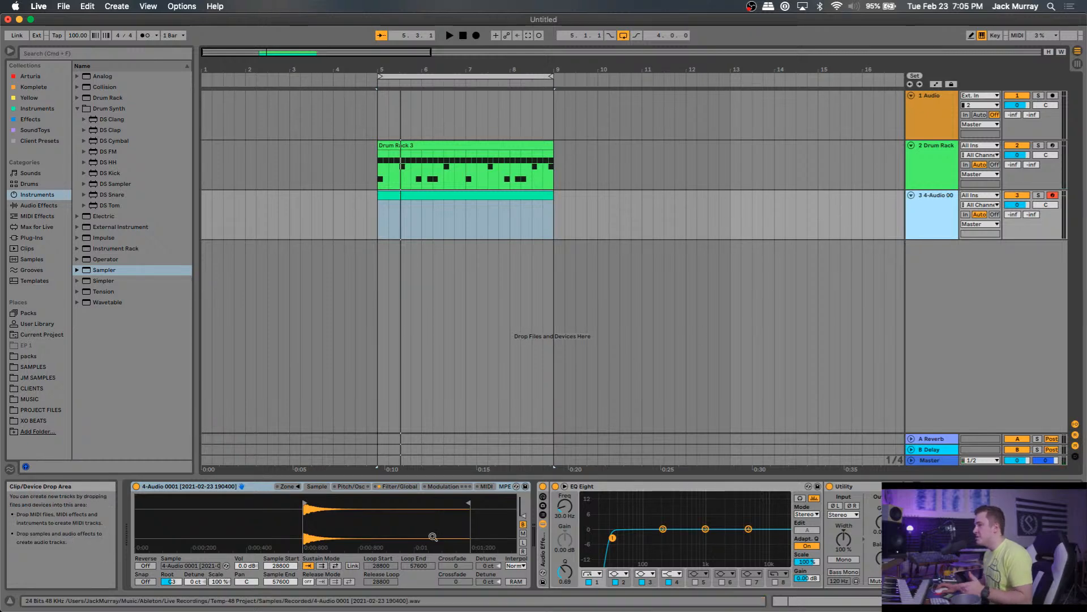
{"action": "mouse_move", "coordinate": [465, 502]}
{"action": "left_mouse_down"}
{"action": "mouse_move", "coordinate": [354, 508]}
{"action": "mouse_move", "coordinate": [471, 509]}
{"action": "left_mouse_up"}
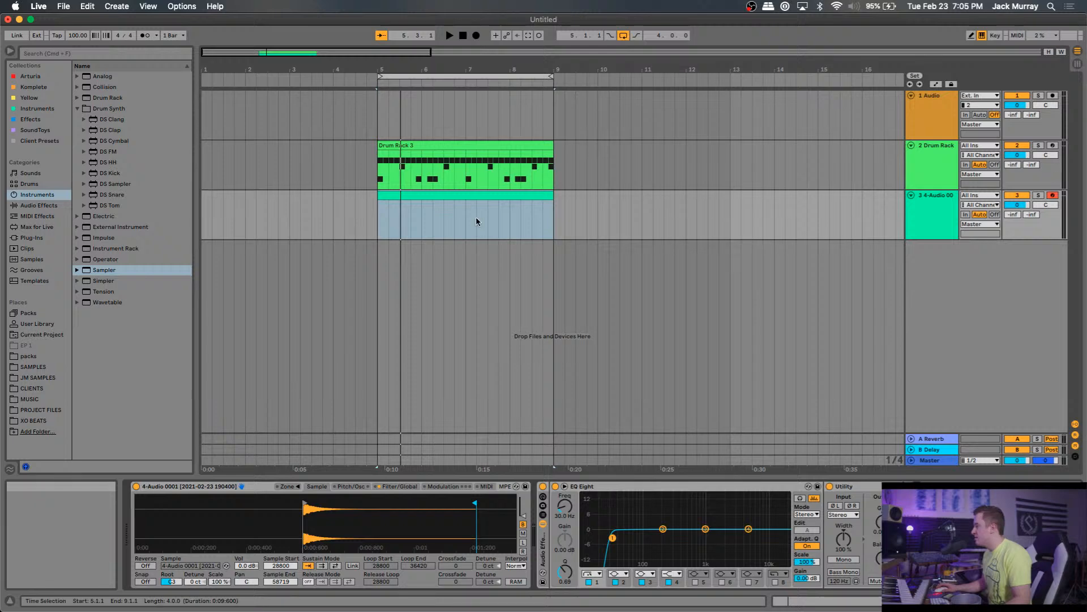
{"action": "double_click", "coordinate": [434, 198]}
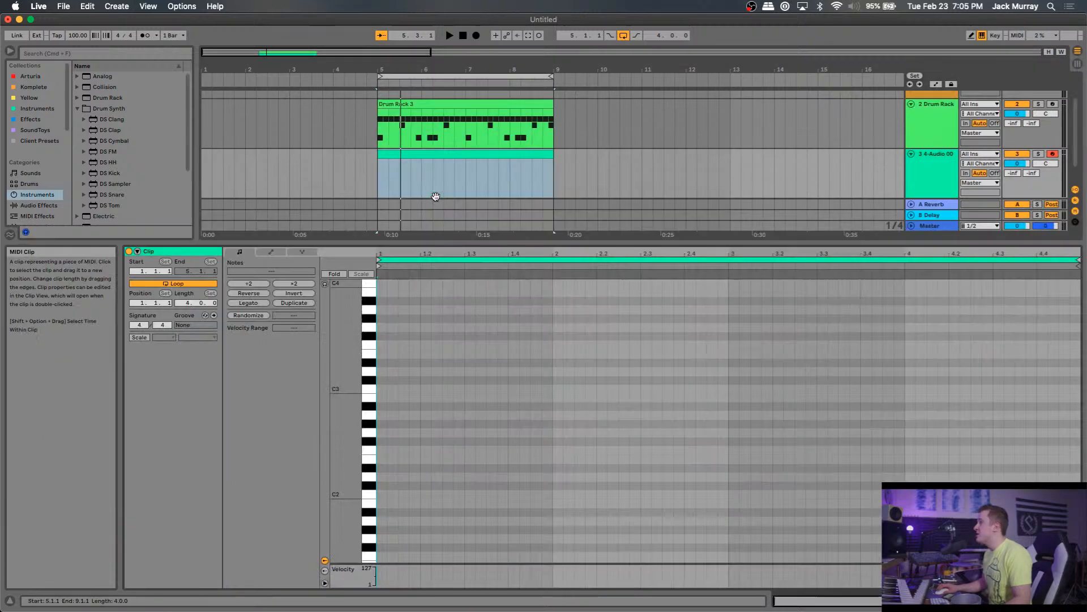
{"action": "right_click", "coordinate": [408, 363]}
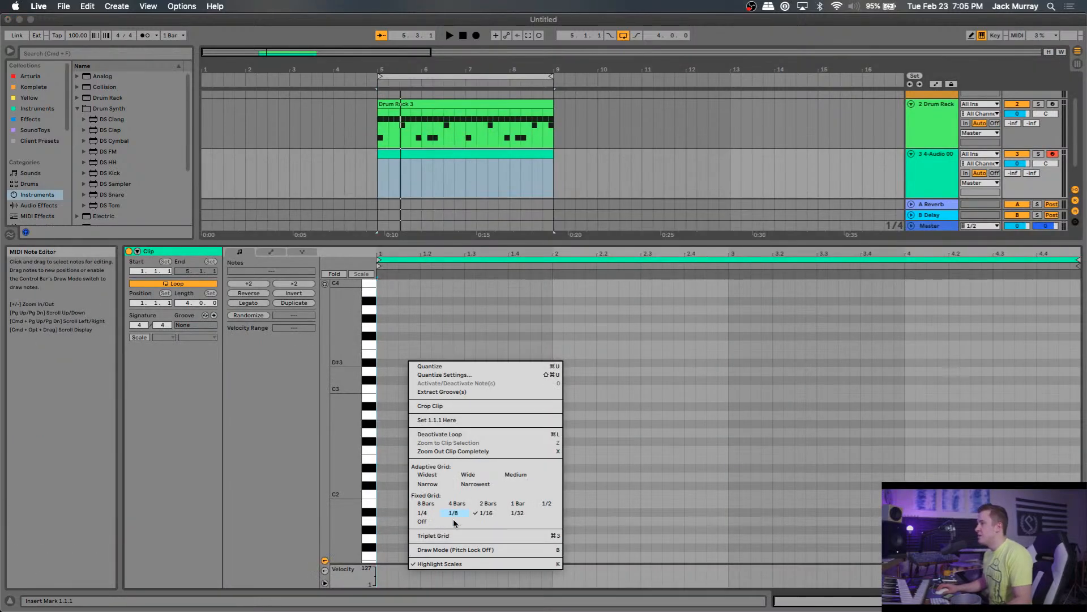
{"action": "left_click", "coordinate": [447, 551]}
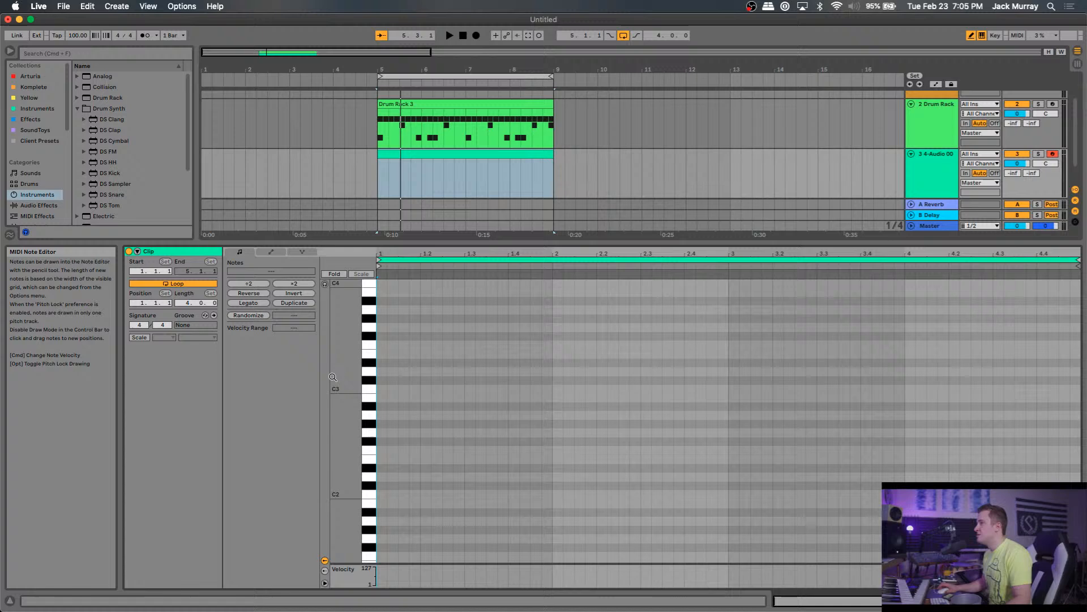
Examine the clip's Notes, Envelopes and Note Expression views and the browser's list of MIDI effects.
{"action": "left_click", "coordinate": [270, 252]}
{"action": "left_click", "coordinate": [302, 253]}
{"action": "left_click", "coordinate": [273, 253]}
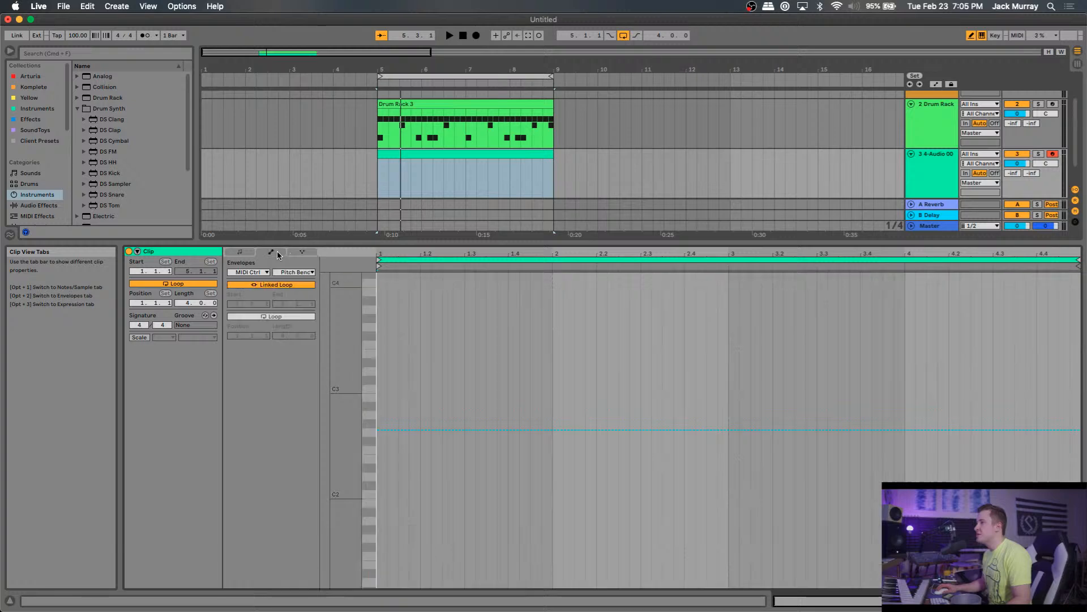
{"action": "left_click", "coordinate": [248, 253]}
{"action": "left_click", "coordinate": [274, 253]}
{"action": "left_click", "coordinate": [301, 253]}
{"action": "left_click", "coordinate": [274, 255]}
{"action": "left_click", "coordinate": [301, 253]}
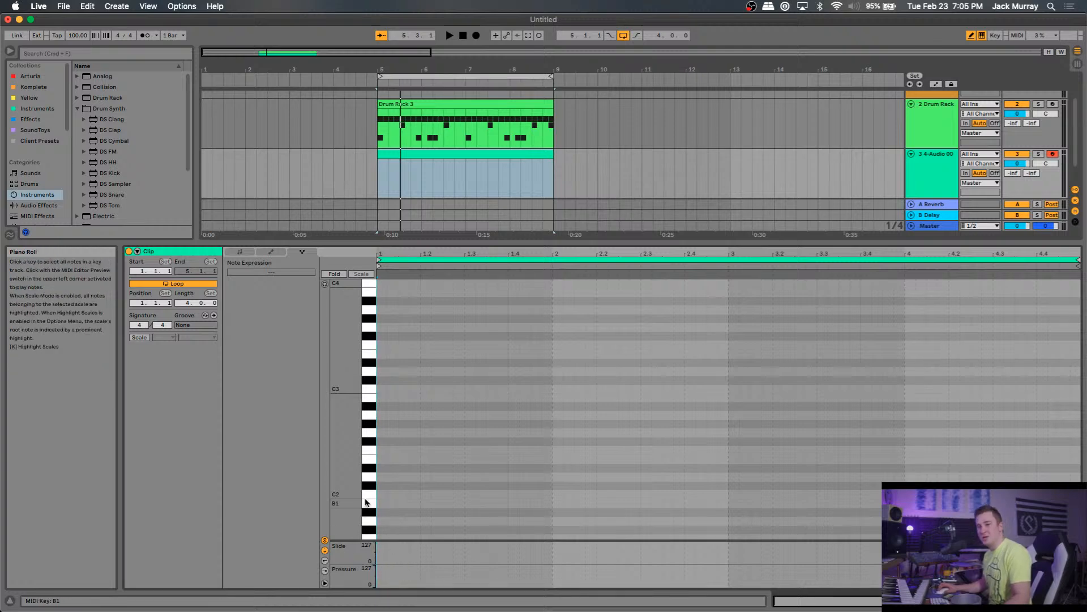
{"action": "left_click", "coordinate": [37, 216]}
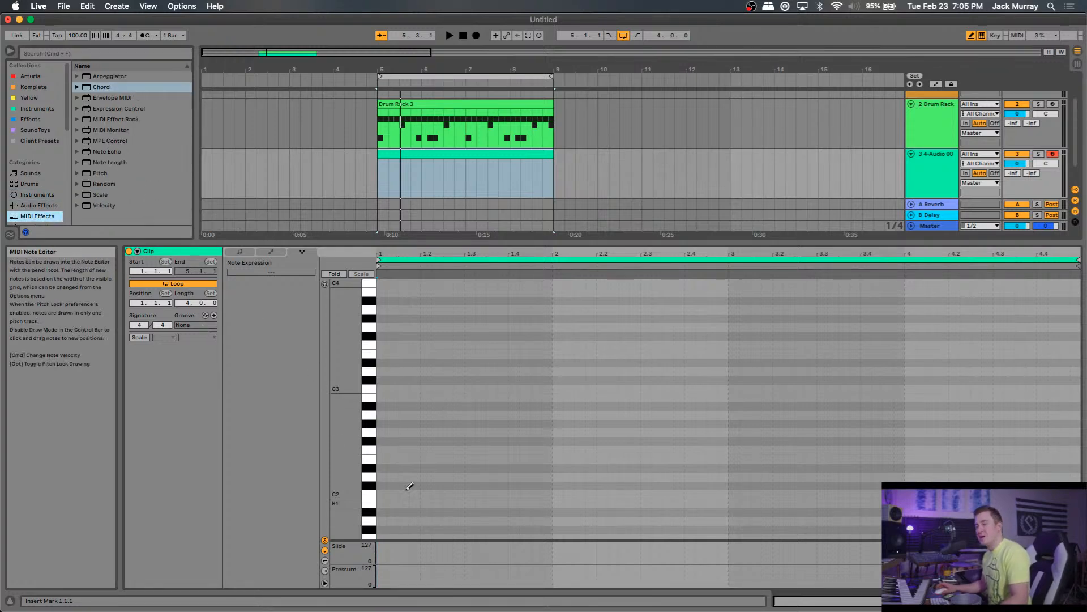
Turn on note preview and fill the first bar of the Sampler track's clip with sixteenth-note D3s, checking them against the beat.
{"action": "left_click", "coordinate": [240, 252]}
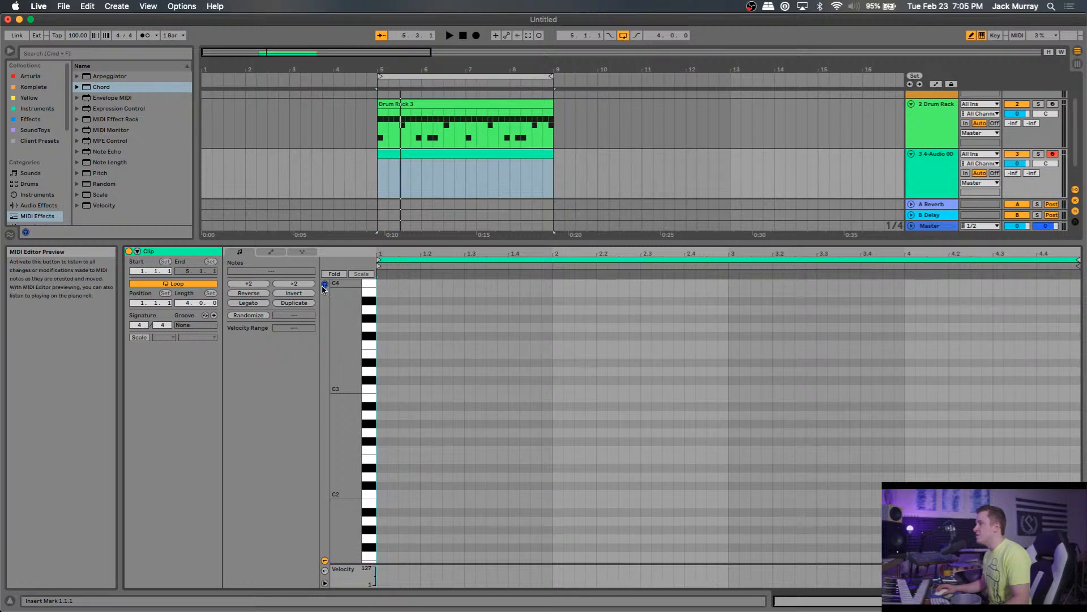
{"action": "left_click_drag", "start_coordinate": [388, 371], "coordinate": [541, 368]}
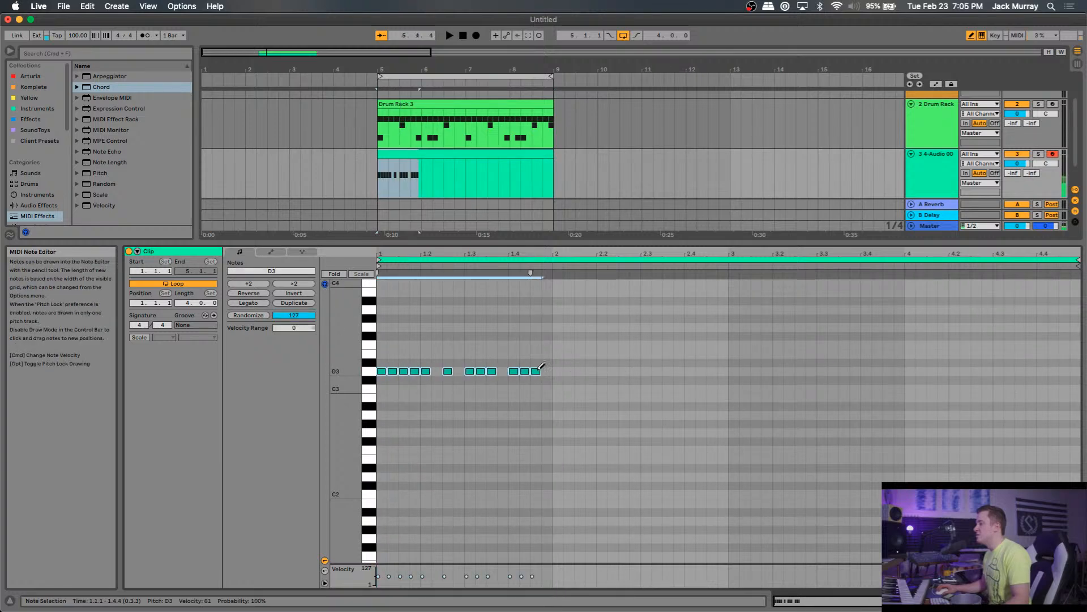
{"action": "key", "text": "space"}
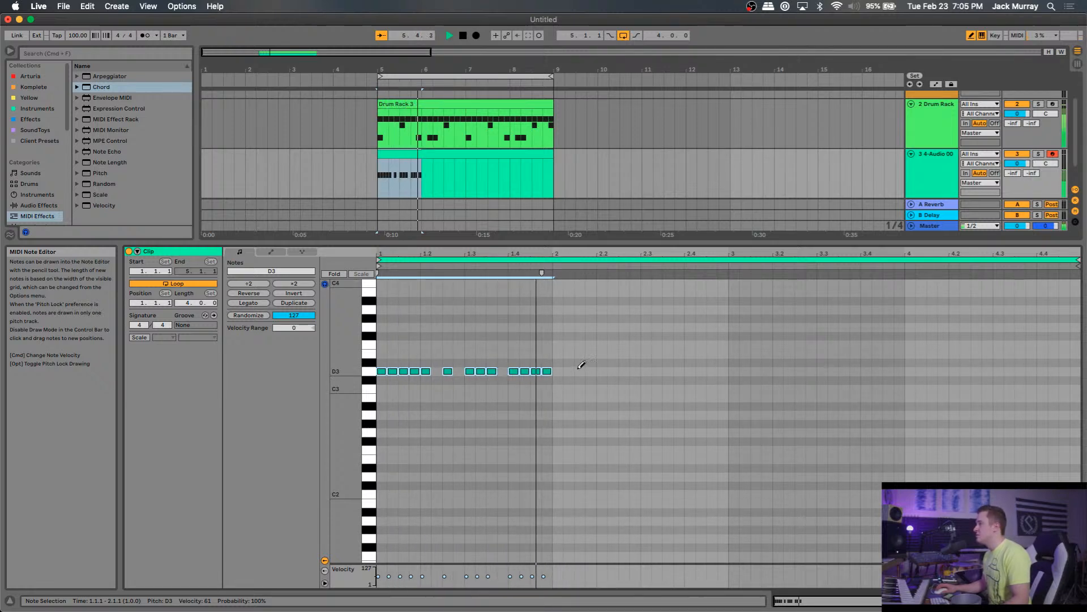
{"action": "key", "text": "space"}
{"action": "left_click", "coordinate": [436, 370]}
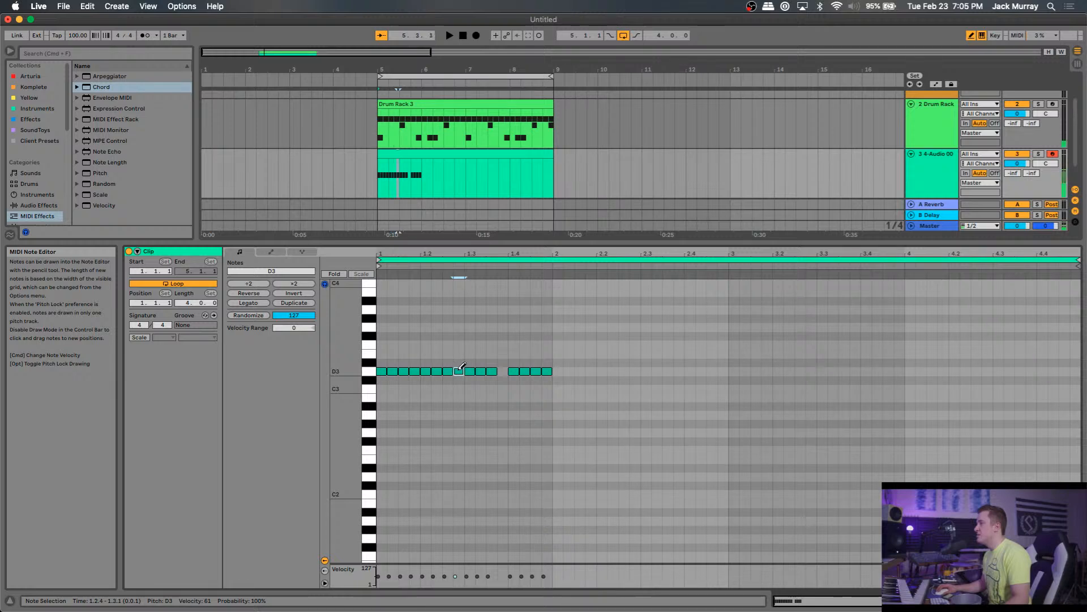
{"action": "key", "text": "space"}
{"action": "left_click", "coordinate": [503, 370]}
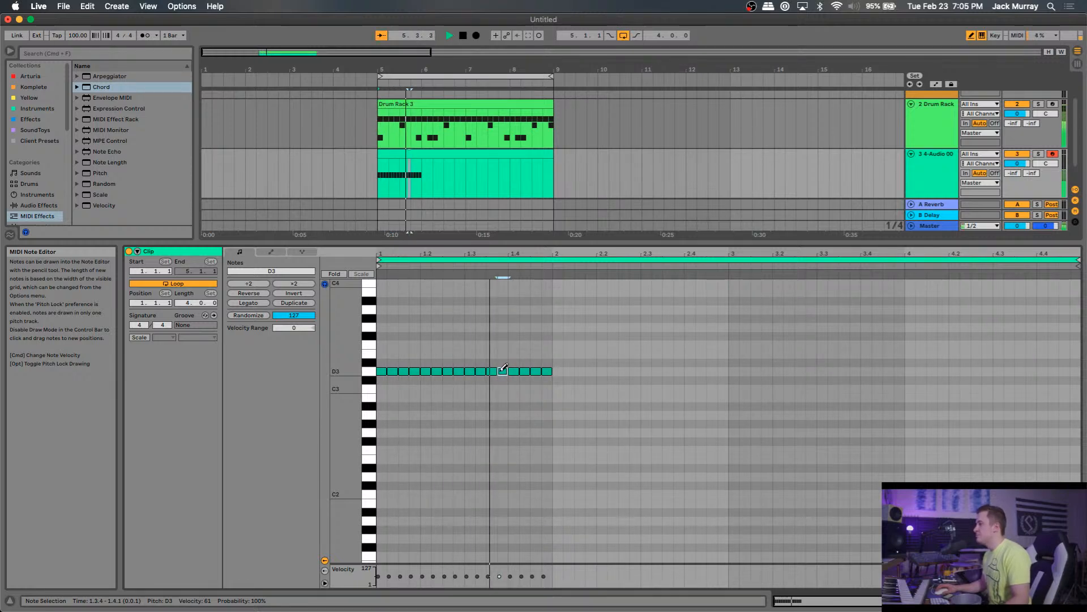
Switch the note editor to a 1/16 triplet grid and delete all the D3 notes from the clip, keeping Draw Mode on.
{"action": "key", "text": "space"}
{"action": "right_click", "coordinate": [452, 355]}
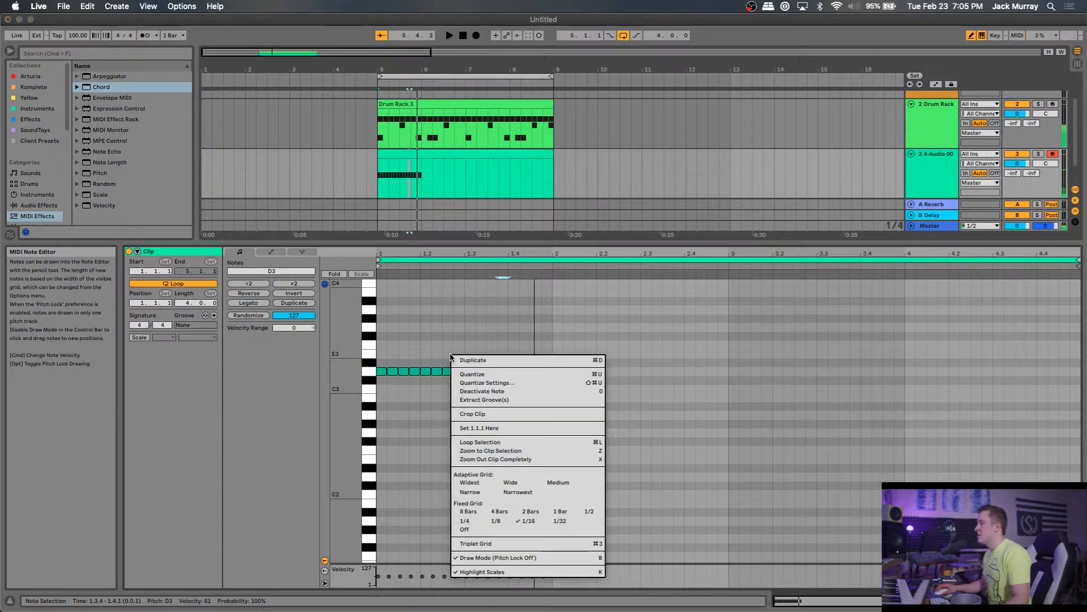
{"action": "left_click", "coordinate": [485, 544]}
{"action": "key", "text": "b"}
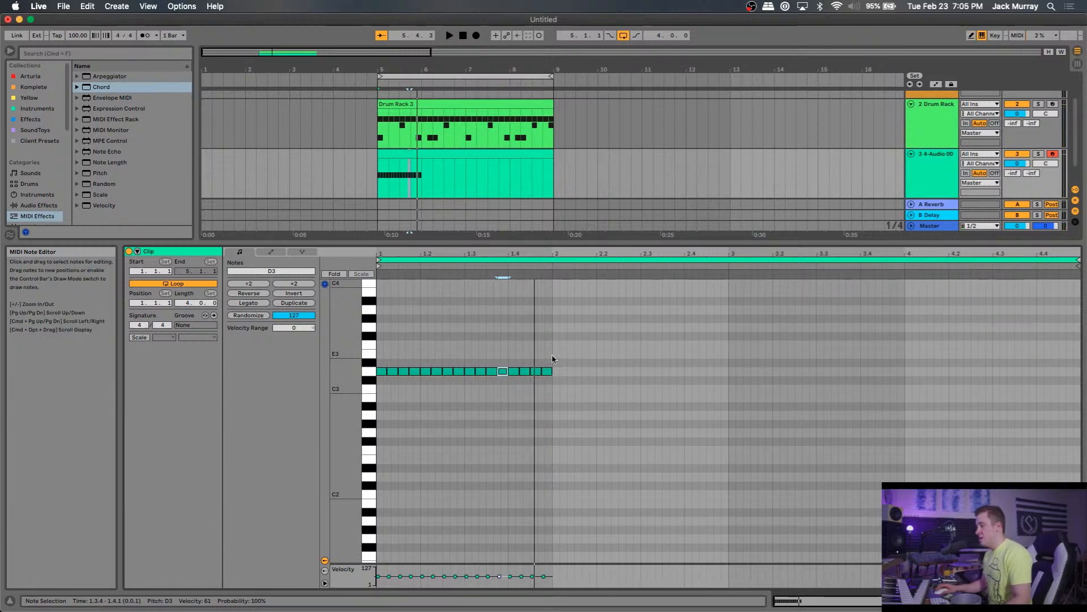
{"action": "left_click_drag", "start_coordinate": [563, 356], "coordinate": [368, 390]}
{"action": "key", "text": "Delete"}
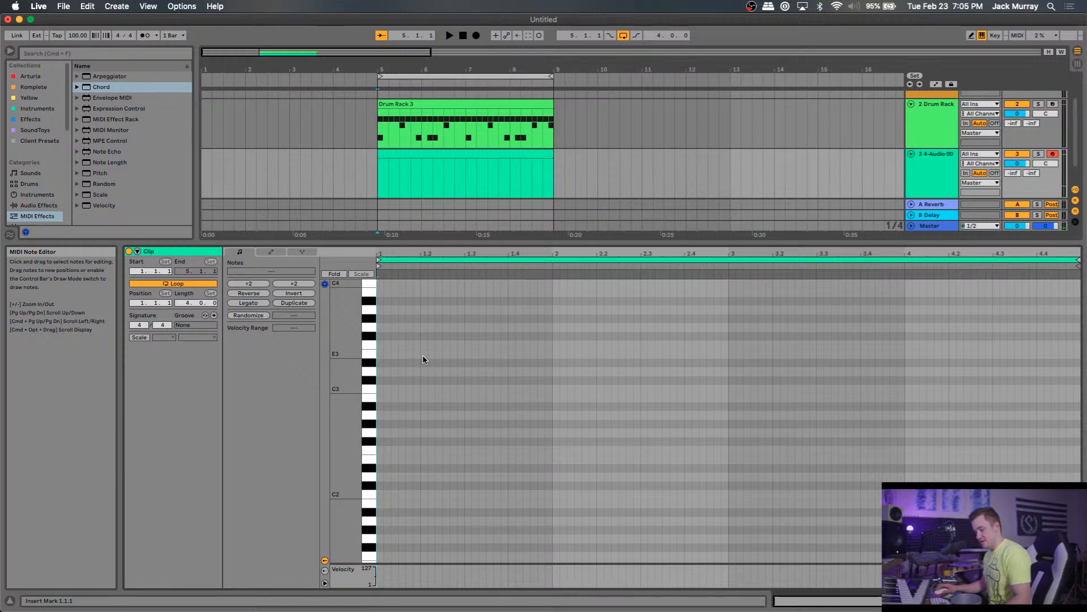
{"action": "key", "text": "b"}
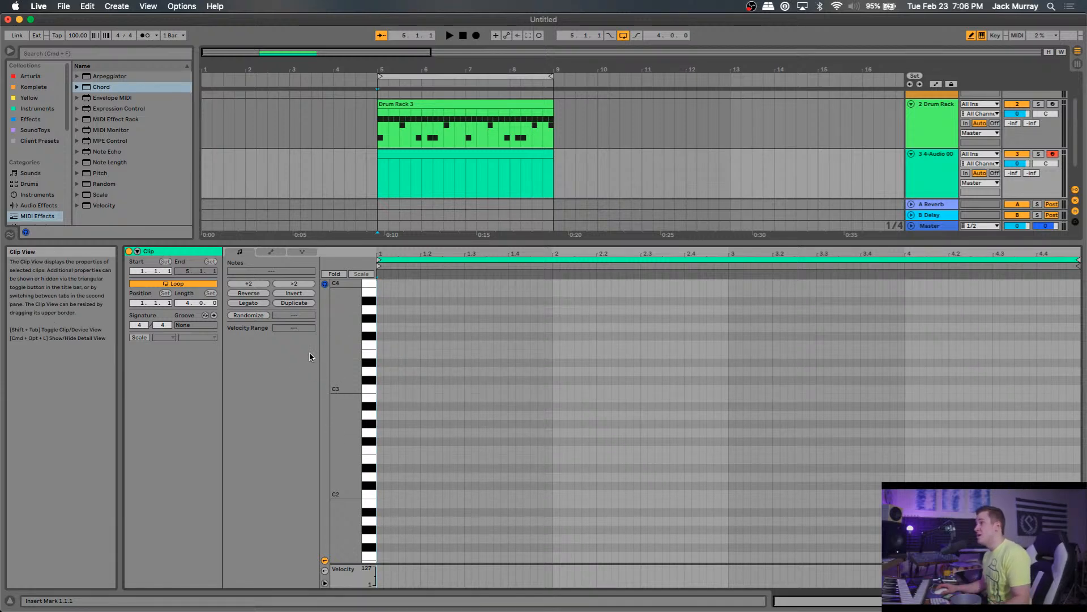
Hide the Info View and draw six sixteenth-triplet D3 notes across beat 1 of the Sampler track's clip.
{"action": "key", "text": "shift+question"}
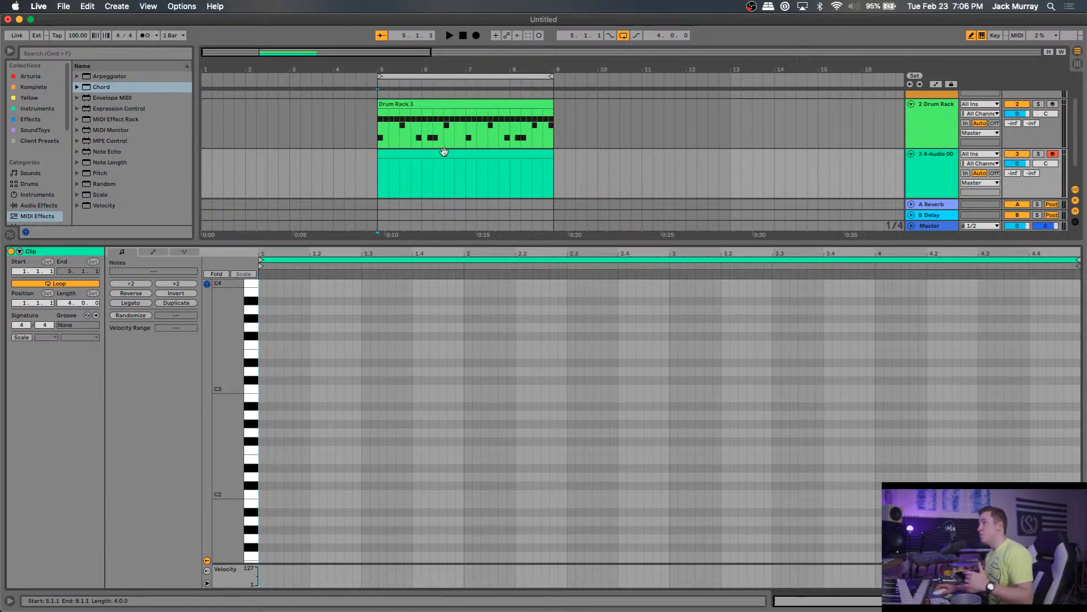
{"action": "left_click", "coordinate": [413, 106]}
{"action": "left_click", "coordinate": [461, 156]}
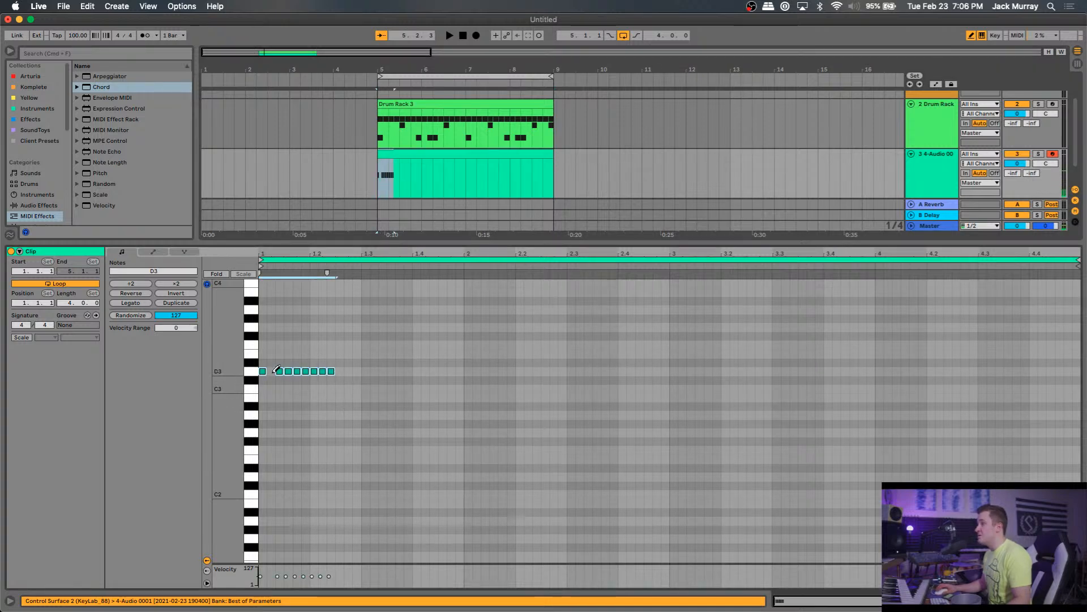
{"action": "left_click", "coordinate": [275, 371]}
{"action": "left_click", "coordinate": [330, 371]}
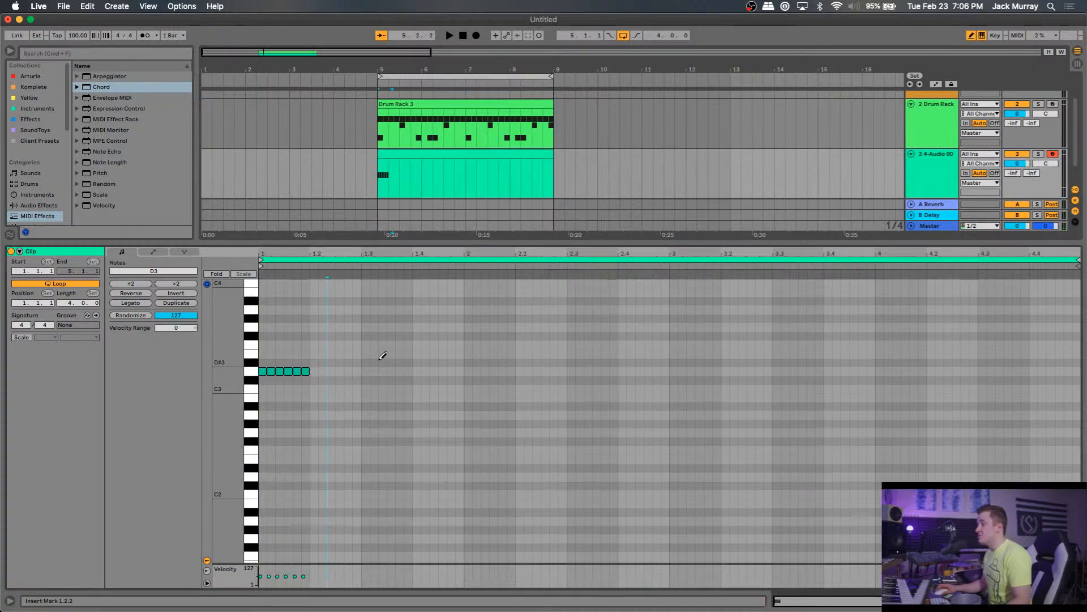
{"action": "key", "text": "space"}
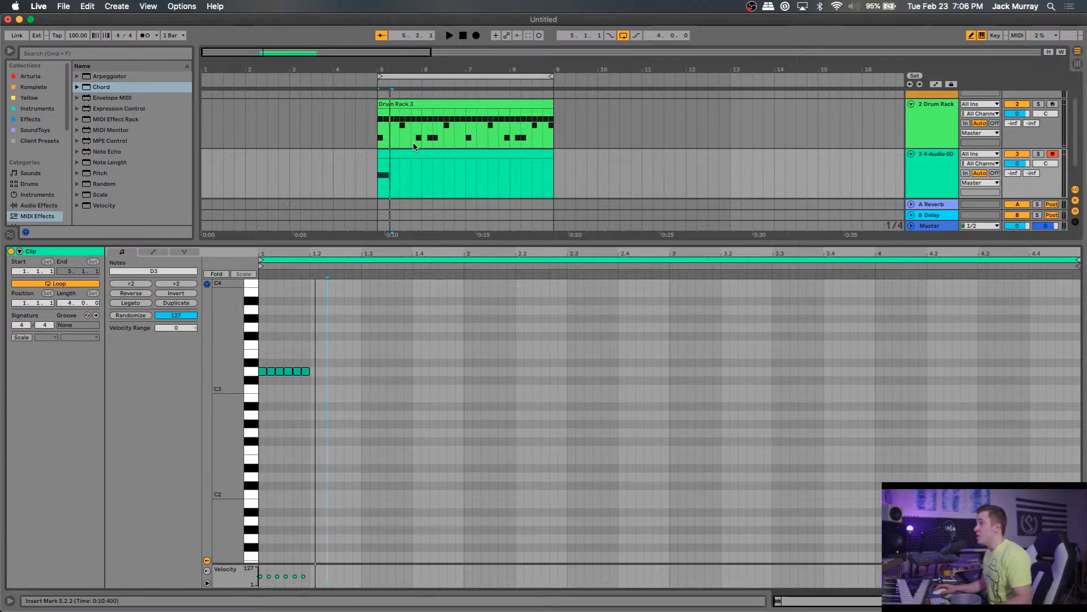
Move the six D3 triplet notes to beat 2.3 and duplicate them onto beat 2.4, listening against the drum beat.
{"action": "left_click_drag", "start_coordinate": [309, 357], "coordinate": [574, 373]}
{"action": "key", "text": "space"}
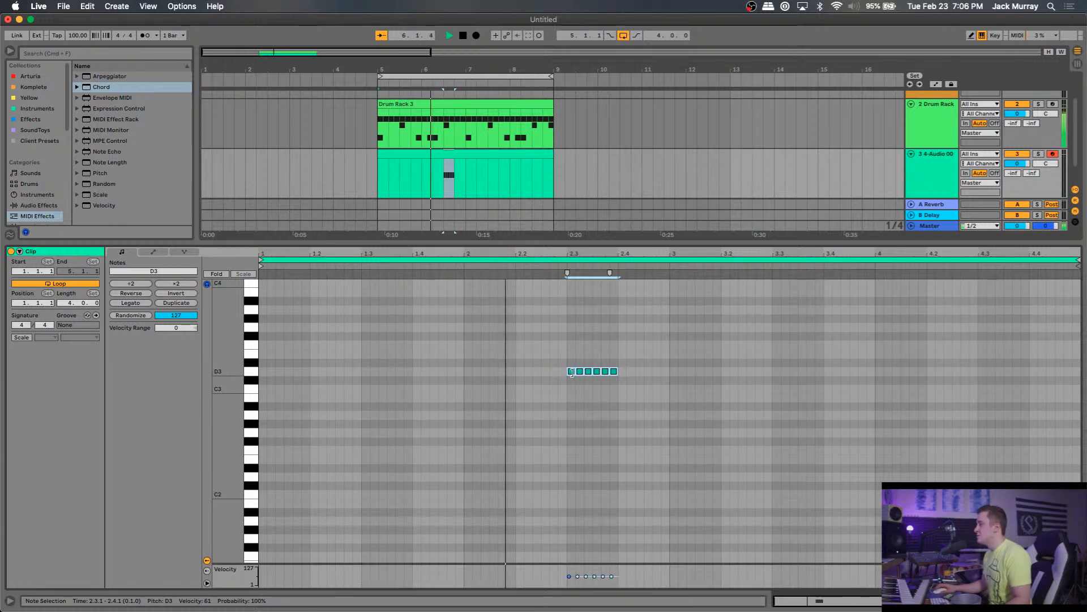
{"action": "key", "text": "space"}
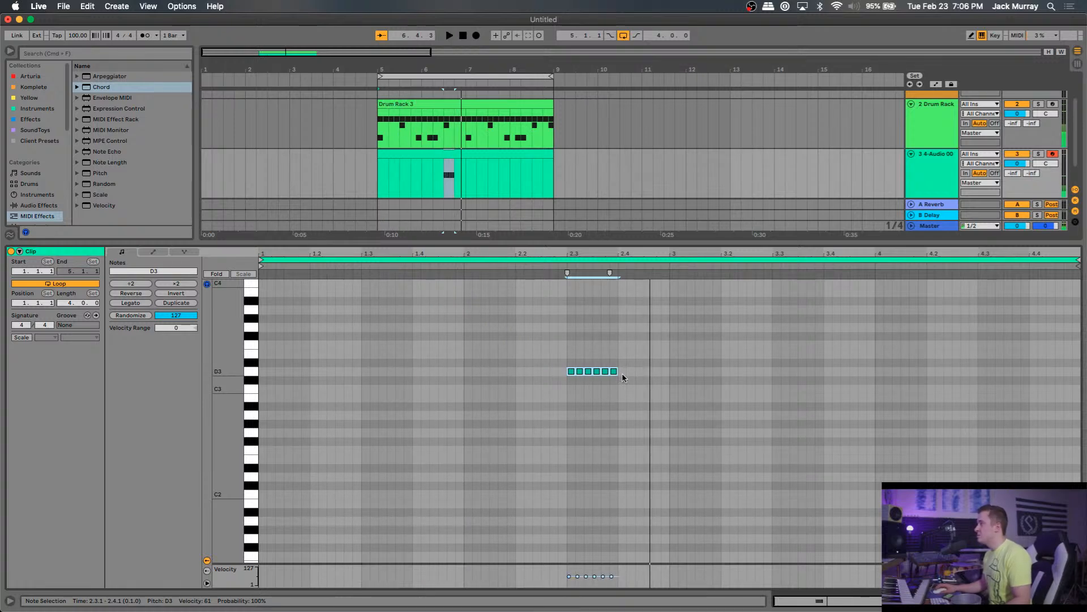
{"action": "key", "text": "b"}
{"action": "key", "text": "super+d"}
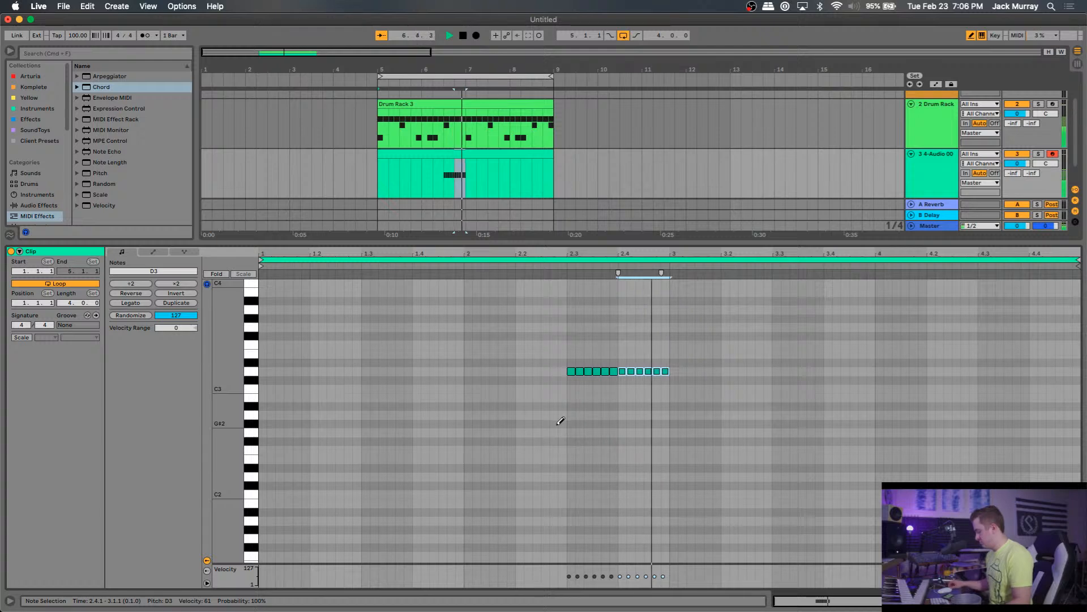
{"action": "key", "text": "space"}
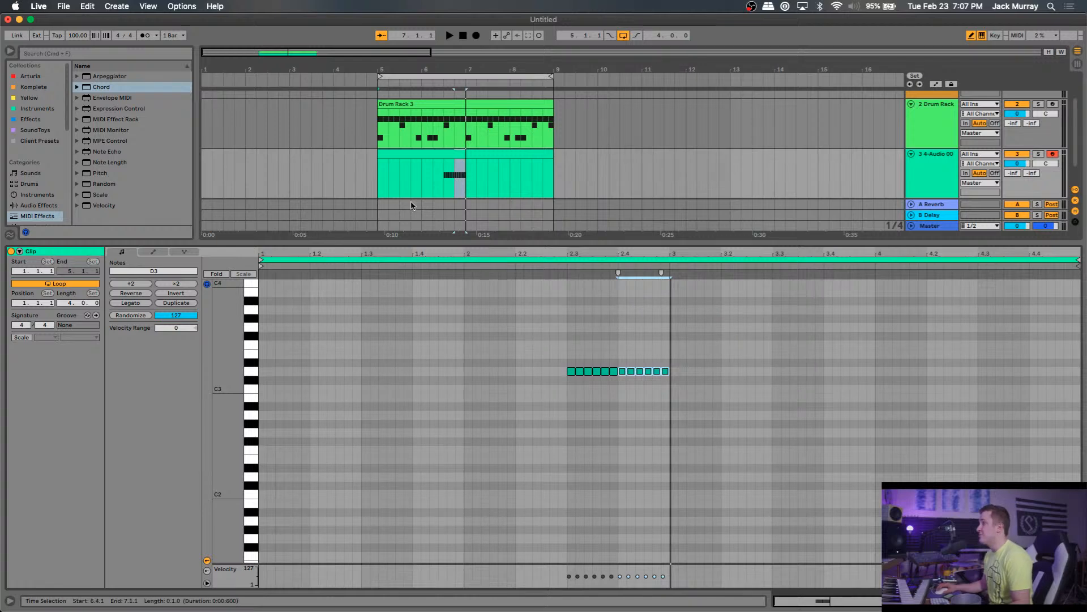
Lower the six triplet notes on beat 2.4 to A#2, checking the Sampler clip against the Drum Rack pattern.
{"action": "left_click", "coordinate": [407, 139]}
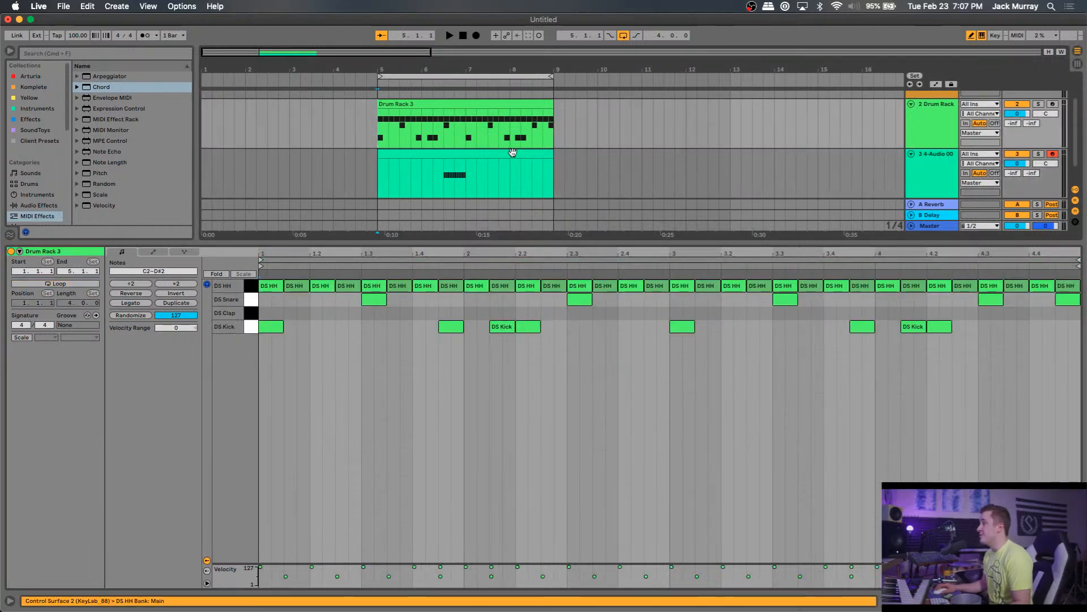
{"action": "left_click", "coordinate": [513, 152]}
{"action": "key", "text": "space"}
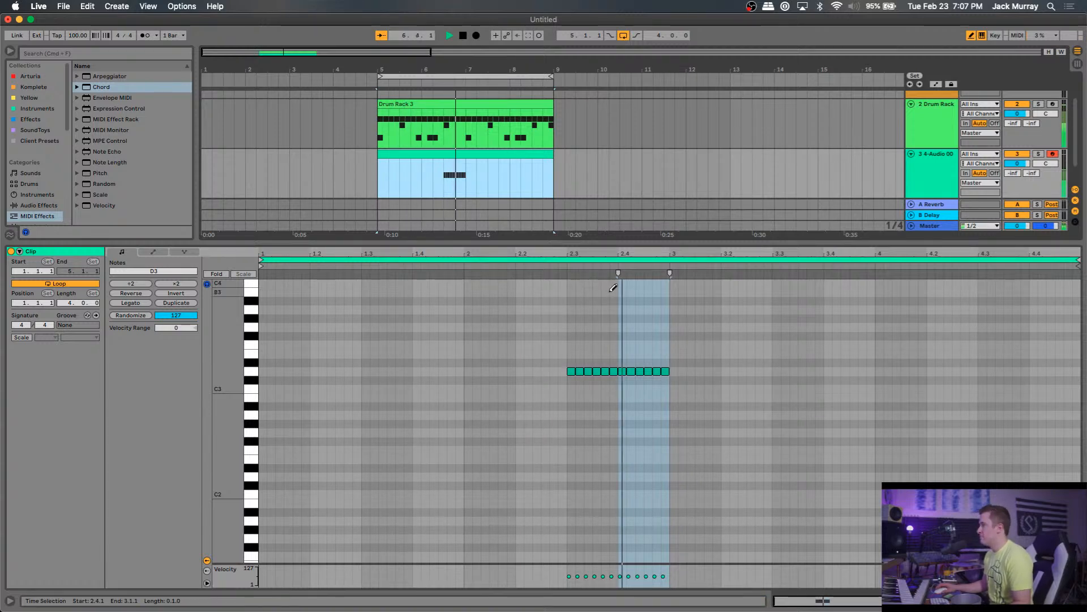
{"action": "key", "text": "space"}
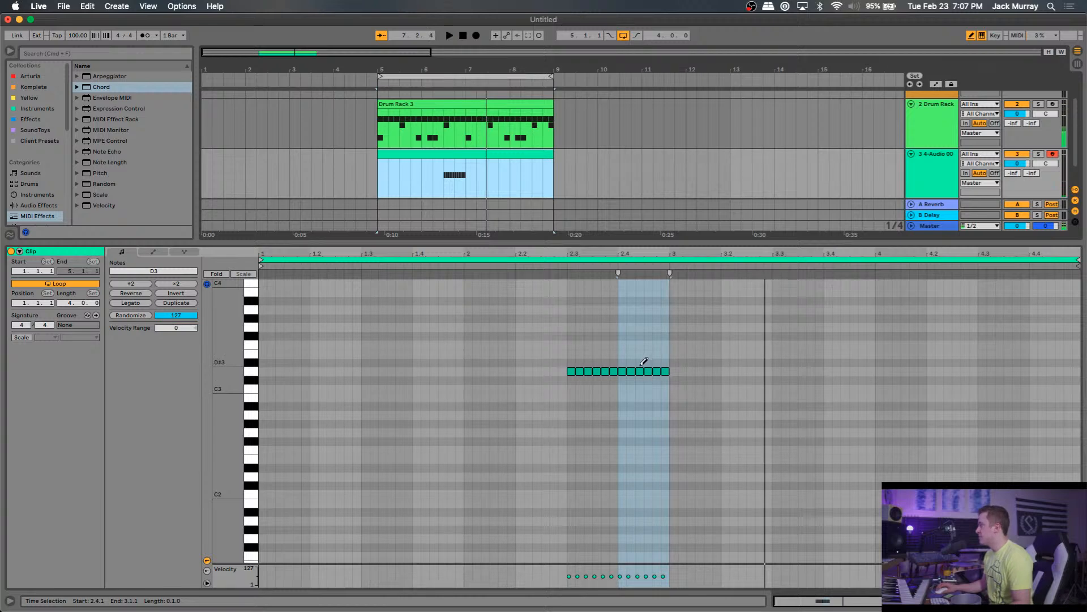
{"action": "left_click", "coordinate": [560, 268]}
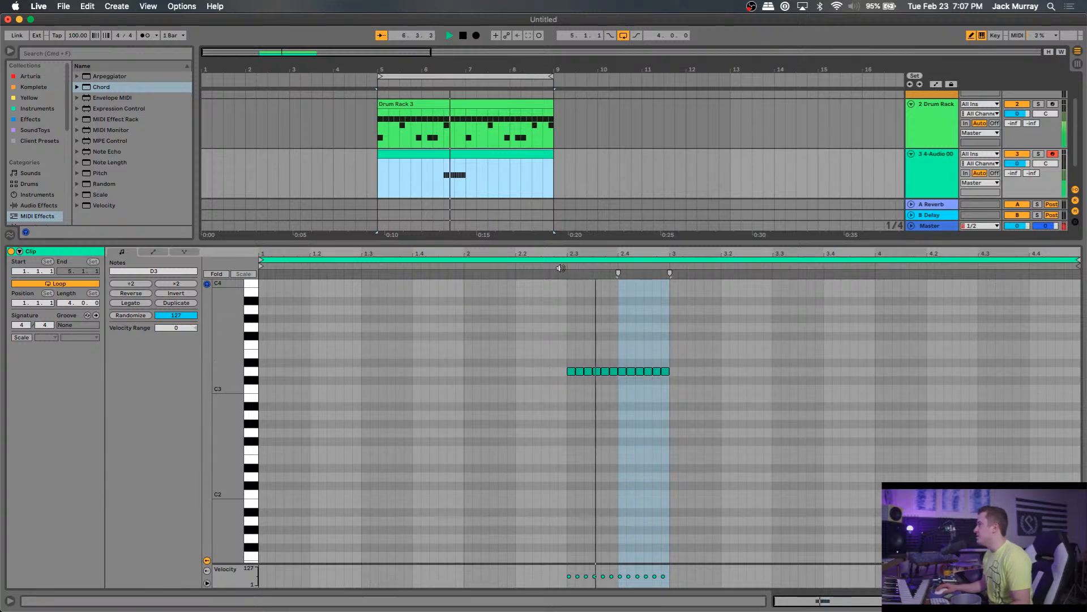
{"action": "mouse_move", "coordinate": [622, 406]}
{"action": "left_mouse_down"}
{"action": "mouse_move", "coordinate": [661, 406]}
{"action": "mouse_move", "coordinate": [647, 369]}
{"action": "left_mouse_up"}
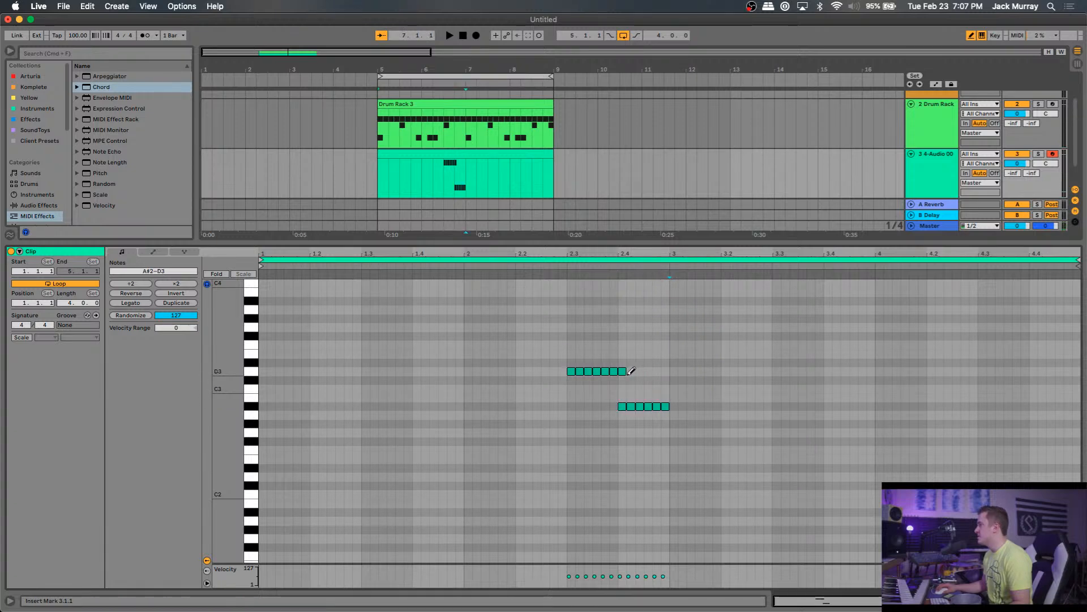
{"action": "left_click", "coordinate": [516, 275]}
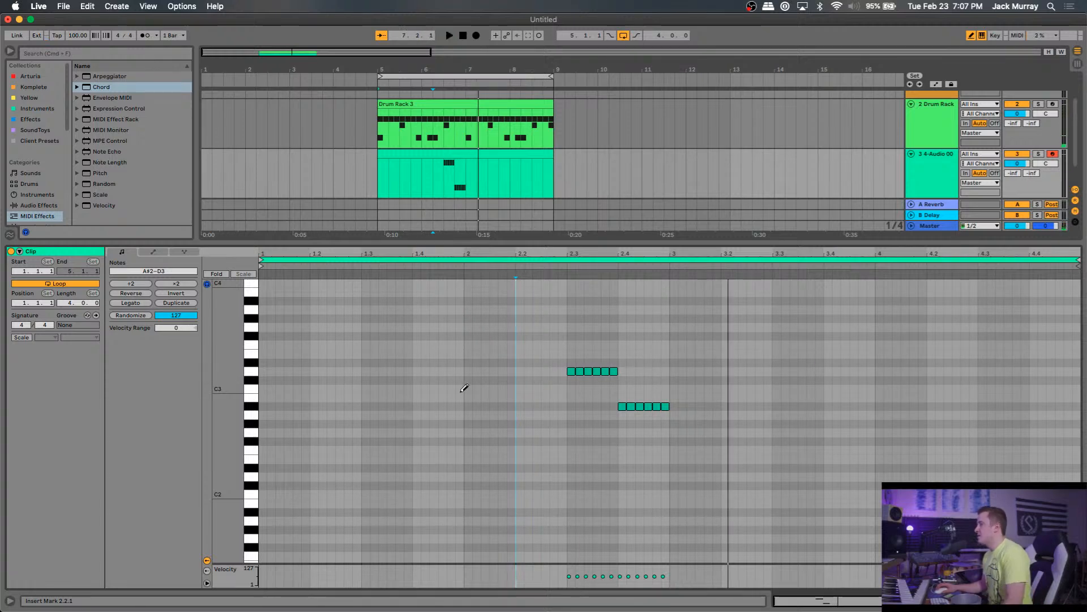
Set the note editor's fixed grid to 1/8 and turn off the triplet grid.
{"action": "right_click", "coordinate": [437, 391]}
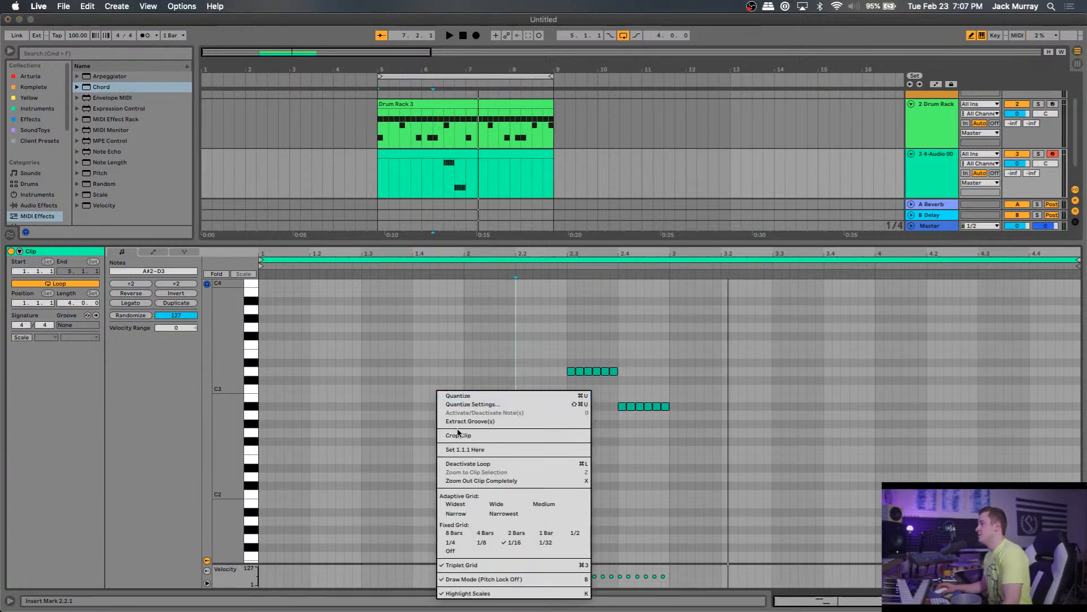
{"action": "left_click", "coordinate": [483, 543]}
{"action": "right_click", "coordinate": [349, 387]}
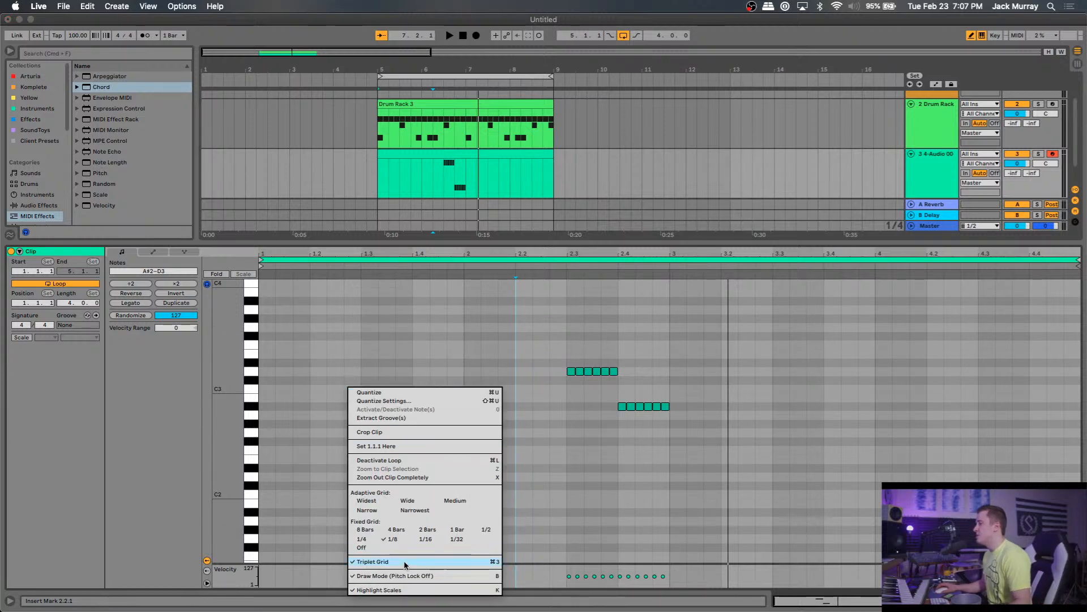
{"action": "left_click", "coordinate": [405, 562]}
{"action": "left_click", "coordinate": [324, 371]}
{"action": "key", "text": "space"}
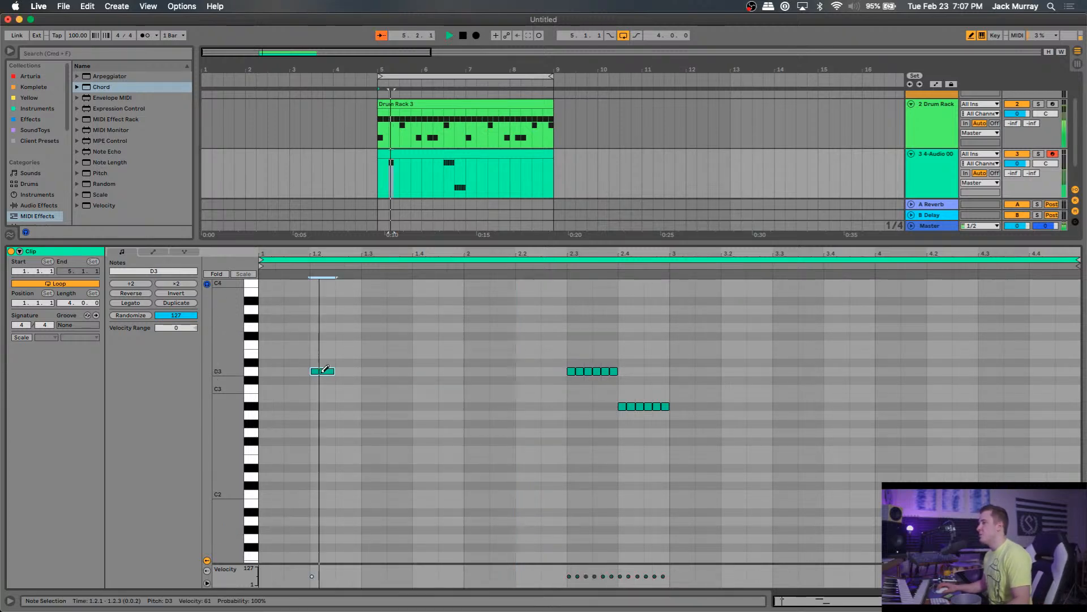
{"action": "left_click_drag", "start_coordinate": [338, 371], "coordinate": [399, 379]}
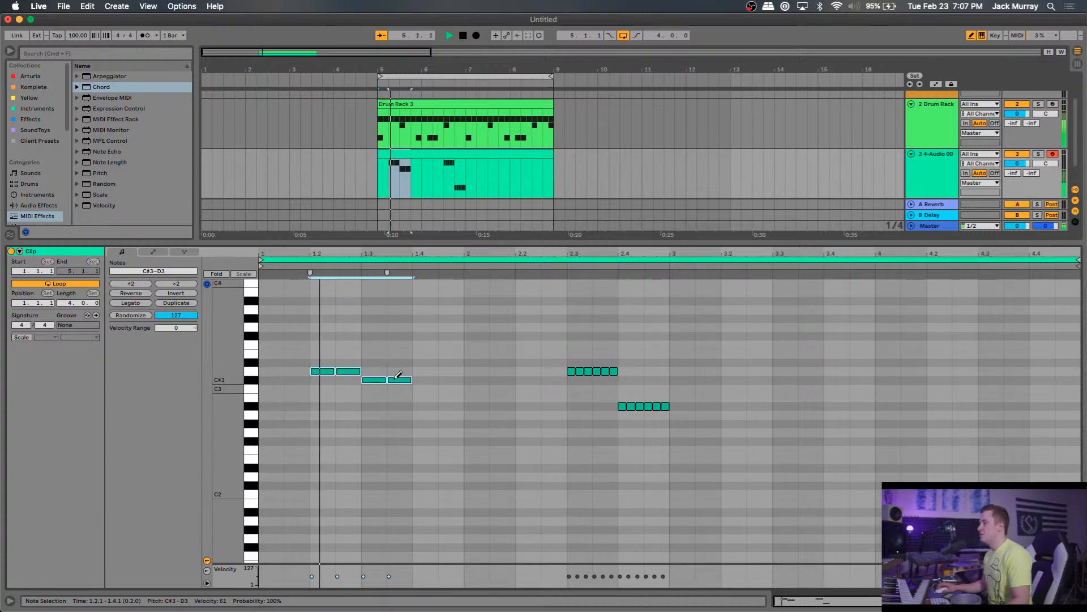
{"action": "key", "text": "Delete"}
{"action": "key", "text": "space"}
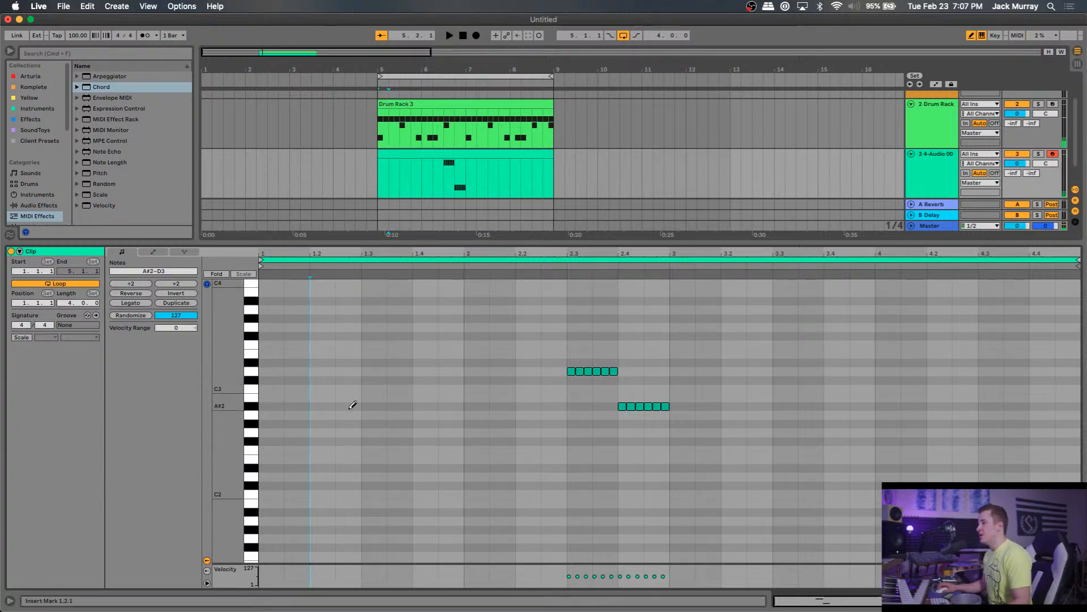
Draw a descending eighth-note run from 1.2.3 to the end of bar 1: A#2, A#2, G2, F#2 and D#2.
{"action": "left_click_drag", "start_coordinate": [350, 408], "coordinate": [373, 406]}
{"action": "left_click_drag", "start_coordinate": [398, 432], "coordinate": [426, 441]}
{"action": "left_click", "coordinate": [451, 468]}
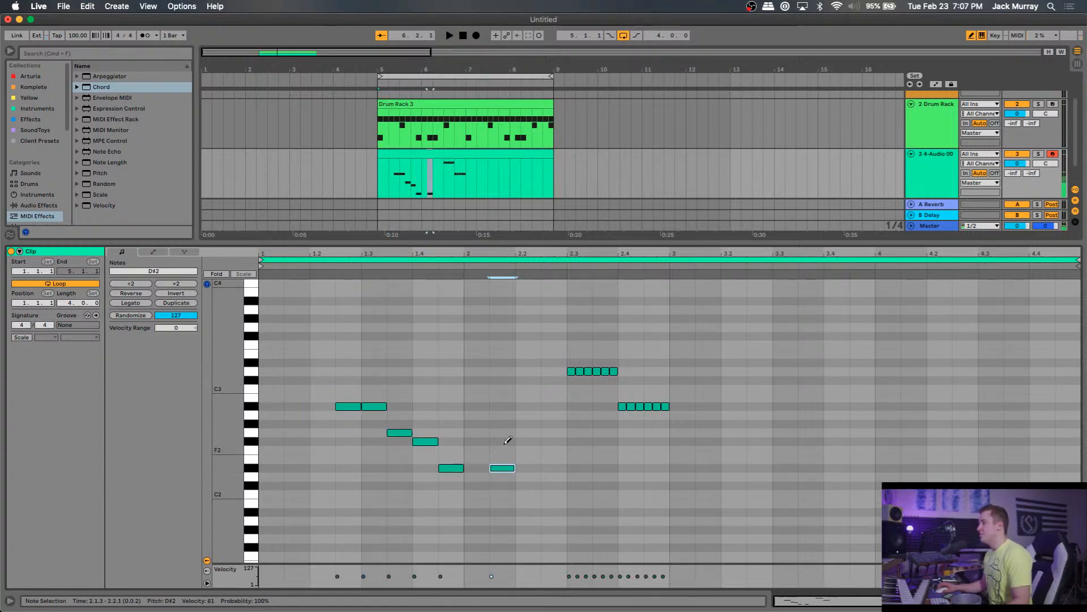
{"action": "key", "text": "space"}
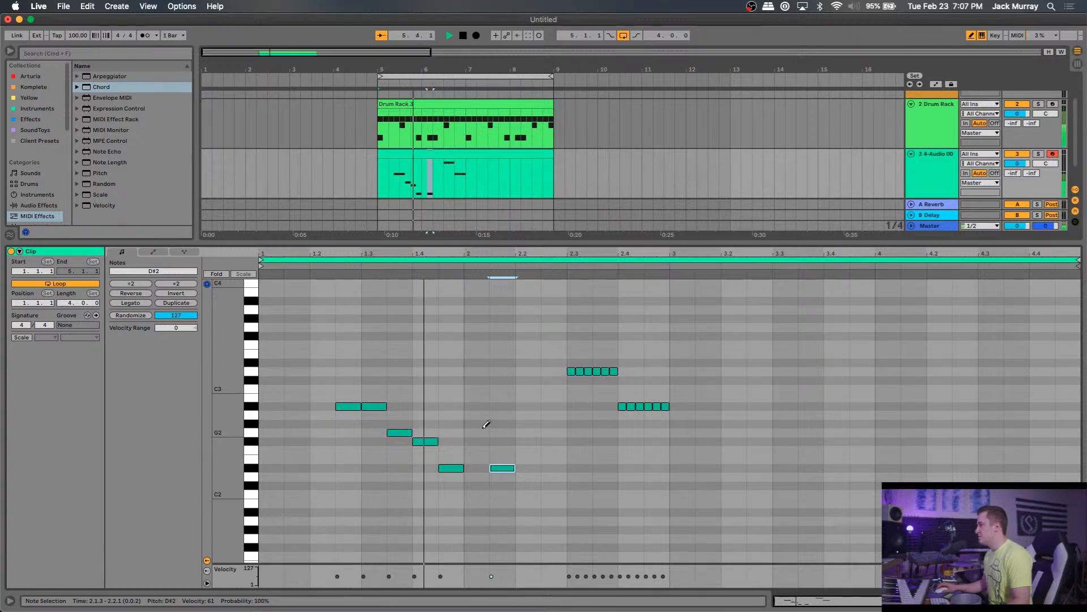
{"action": "left_click", "coordinate": [503, 468]}
{"action": "key", "text": "space"}
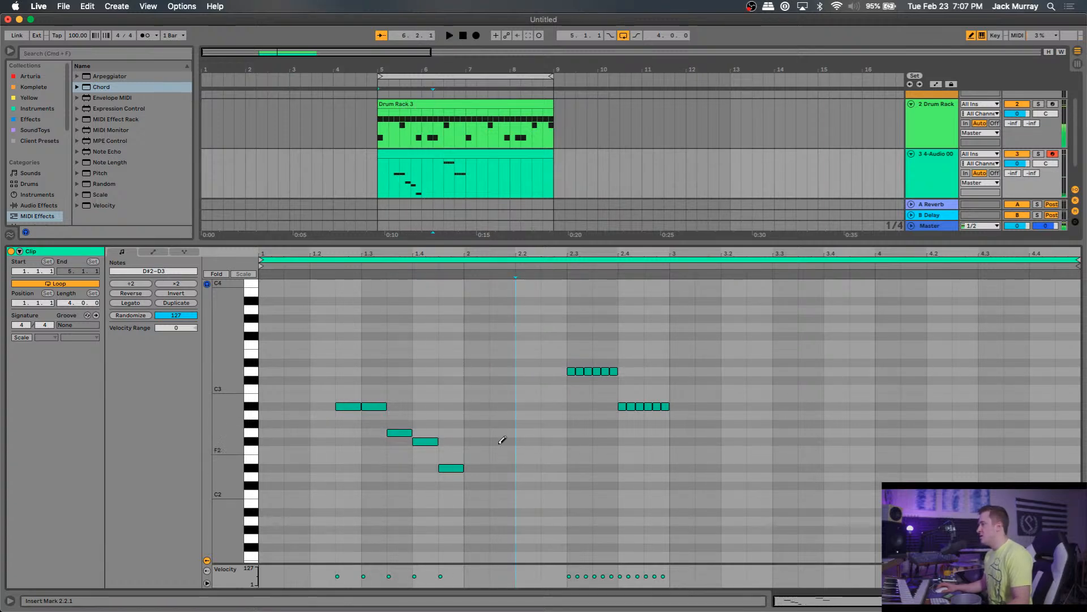
Set the fixed grid to 1/16 and fill the first beat of bar 2 with four A#2 notes, auditioning the result.
{"action": "right_click", "coordinate": [499, 409]}
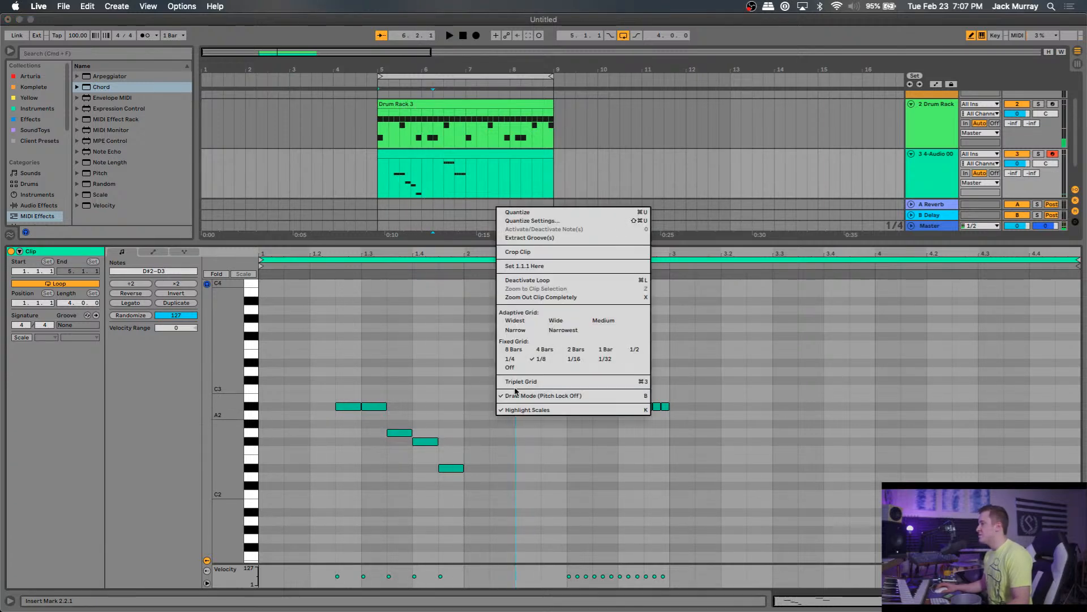
{"action": "left_click", "coordinate": [573, 359]}
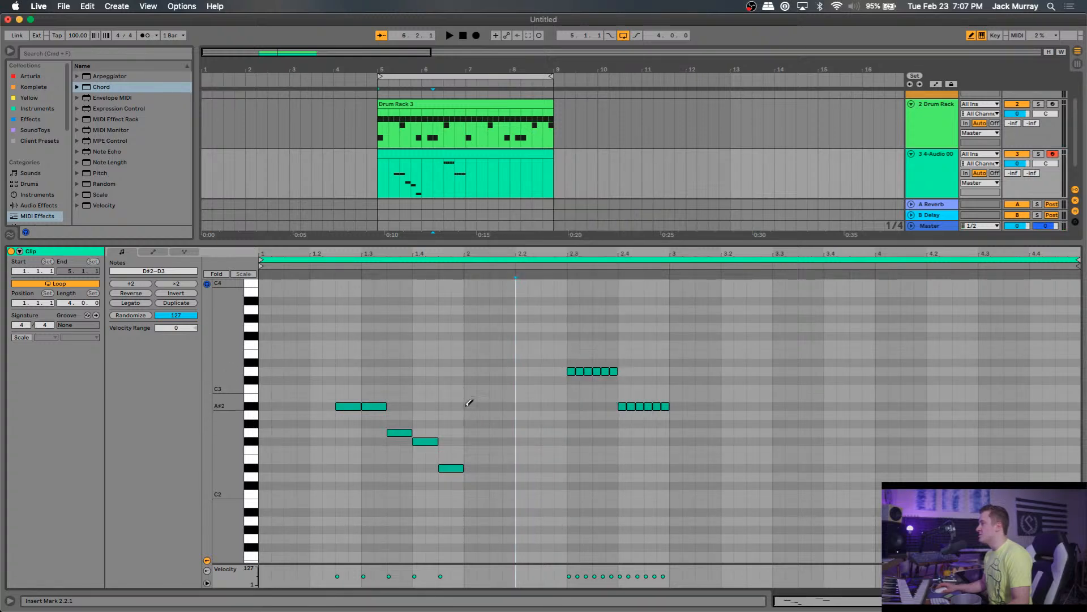
{"action": "left_click_drag", "start_coordinate": [468, 406], "coordinate": [521, 406]}
{"action": "key", "text": "space"}
{"action": "left_click", "coordinate": [521, 406]}
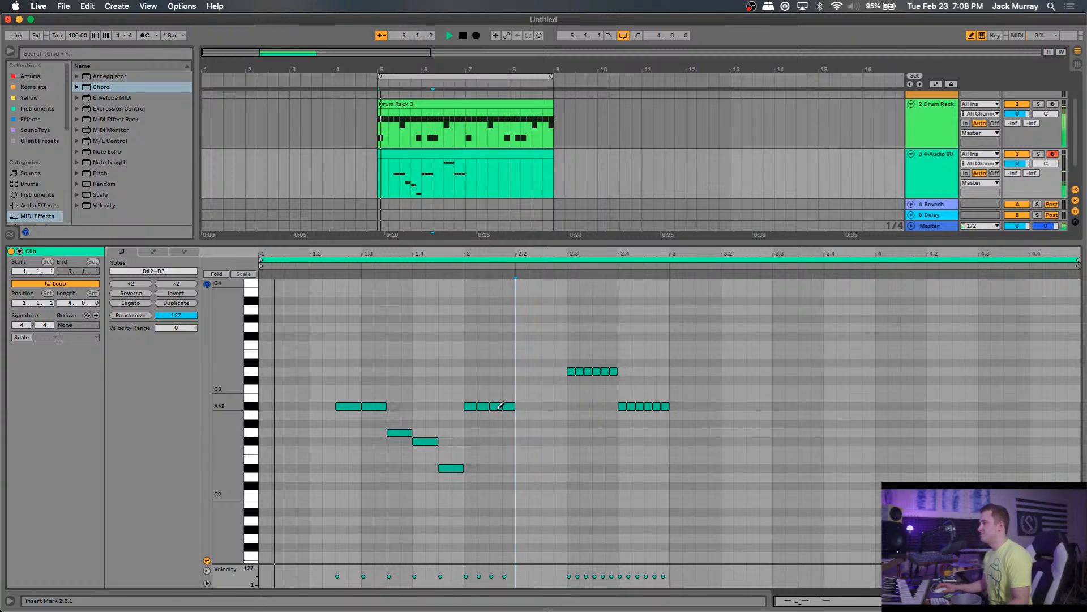
{"action": "key", "text": "space"}
Add single sixteenth A#2 notes at 1.1, 1.1.3 and 1.2 and play the pattern back.
{"action": "left_click", "coordinate": [265, 406]}
{"action": "left_click", "coordinate": [290, 406]}
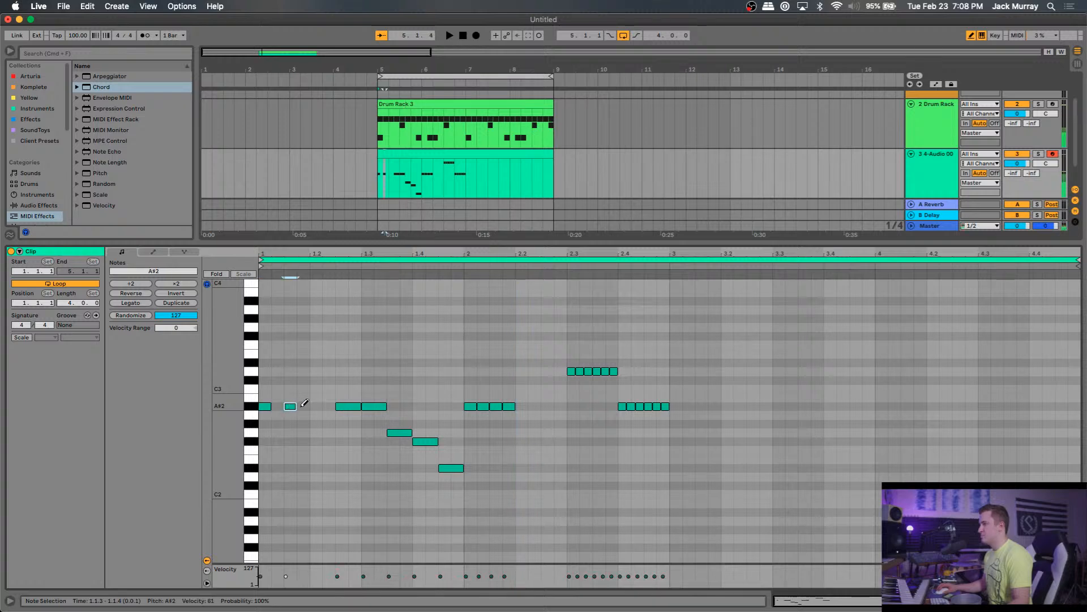
{"action": "key", "text": "space"}
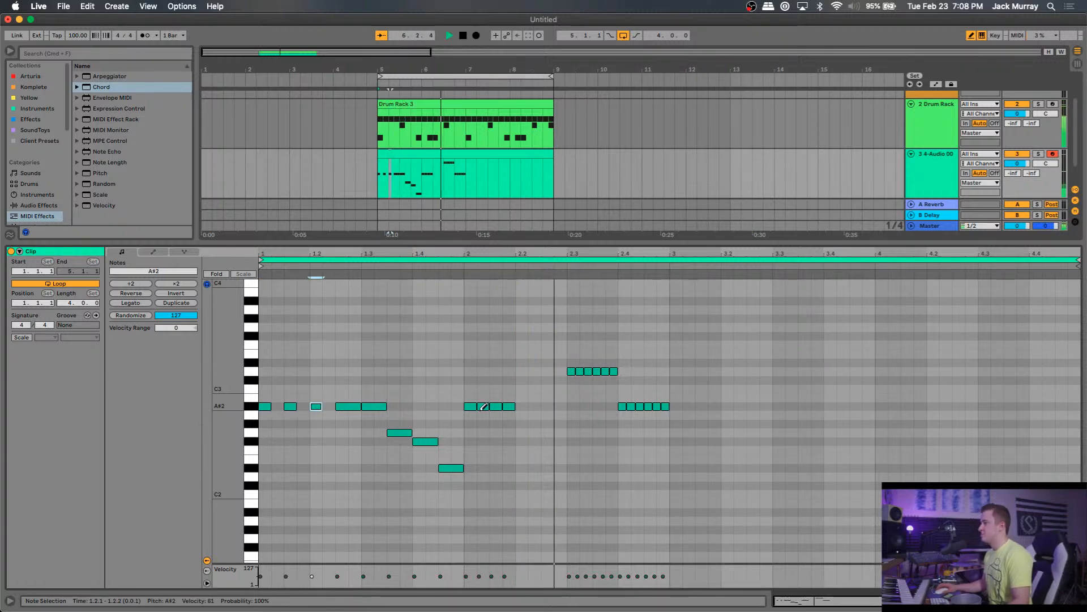
{"action": "key", "text": "space"}
Turn on the 1/16 triplet grid and draw five consecutive E3 notes from beat 2.2, listening to them with the beat.
{"action": "right_click", "coordinate": [528, 405]}
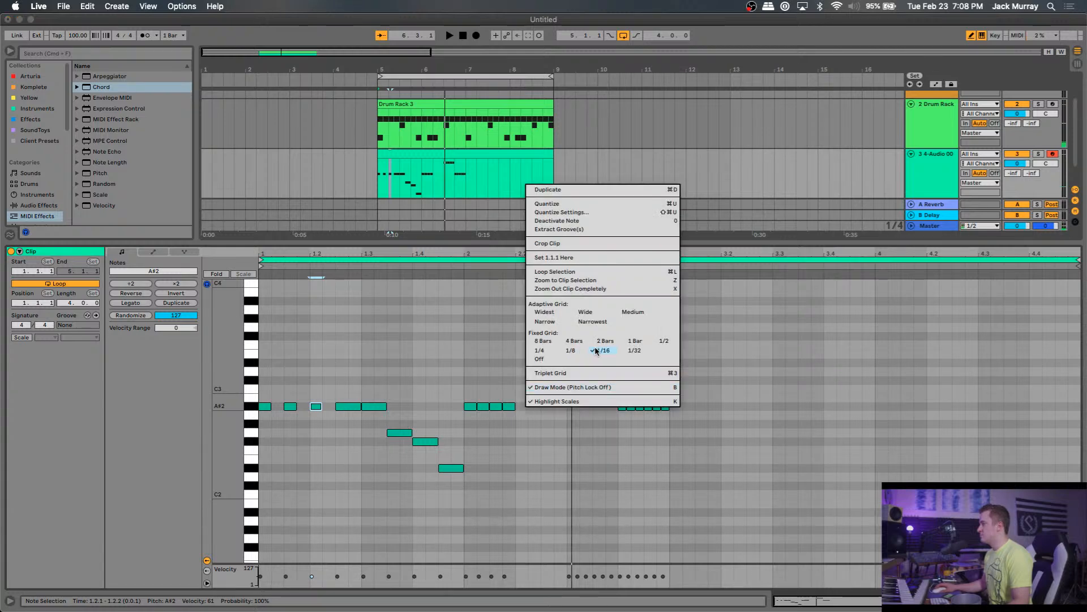
{"action": "left_click", "coordinate": [582, 372]}
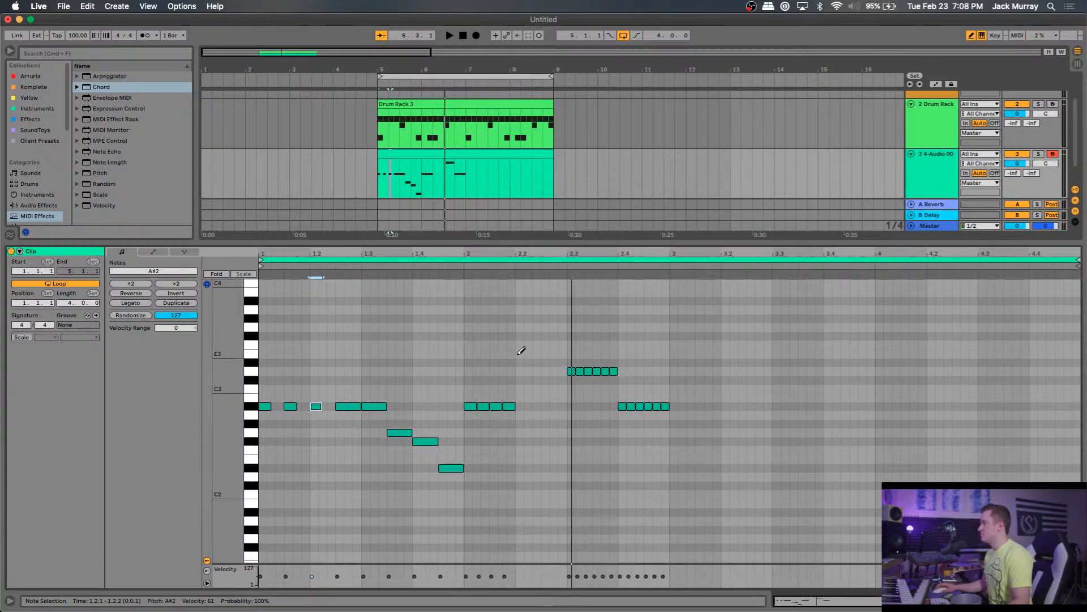
{"action": "left_click_drag", "start_coordinate": [518, 354], "coordinate": [558, 356]}
{"action": "key", "text": "space"}
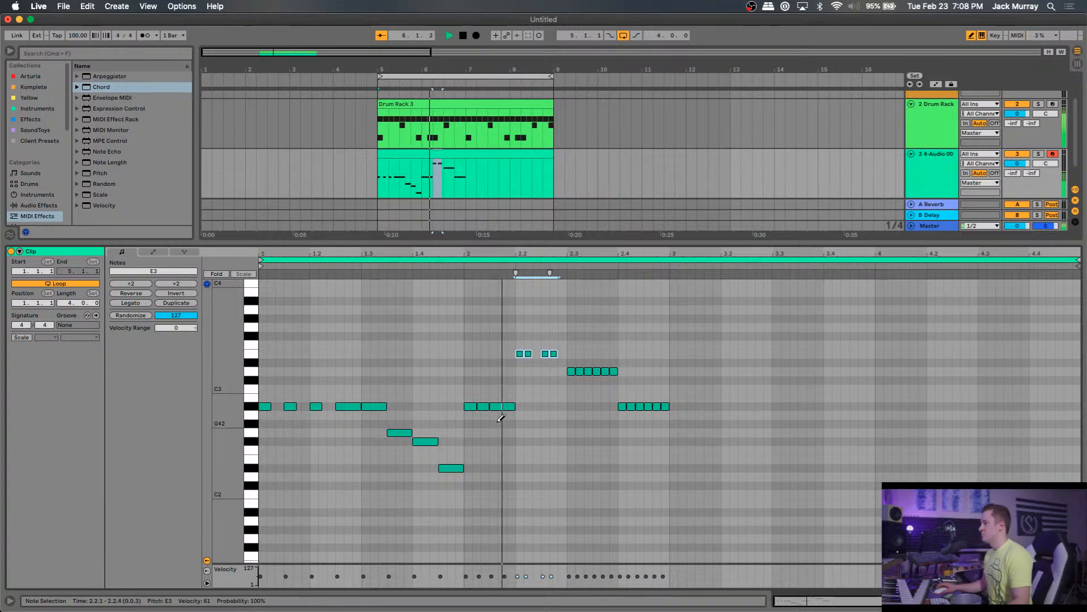
{"action": "left_click", "coordinate": [536, 354]}
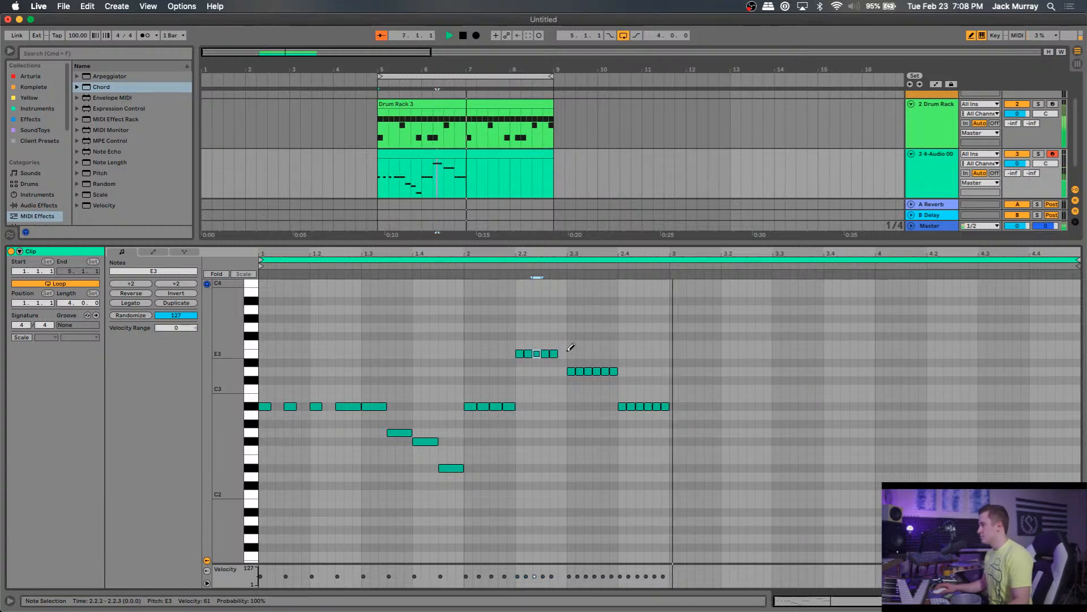
Add a sixth triplet E3 note to complete the run on beat 2.2 and play the pattern back.
{"action": "left_click", "coordinate": [563, 354]}
{"action": "left_click", "coordinate": [572, 353]}
{"action": "left_click", "coordinate": [571, 353]}
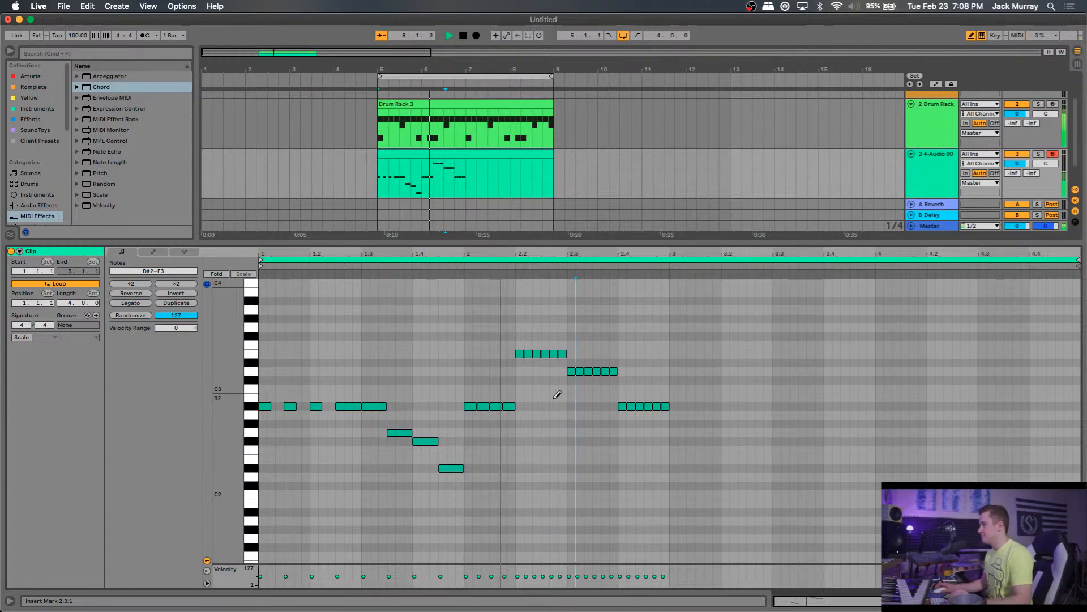
{"action": "key", "text": "space"}
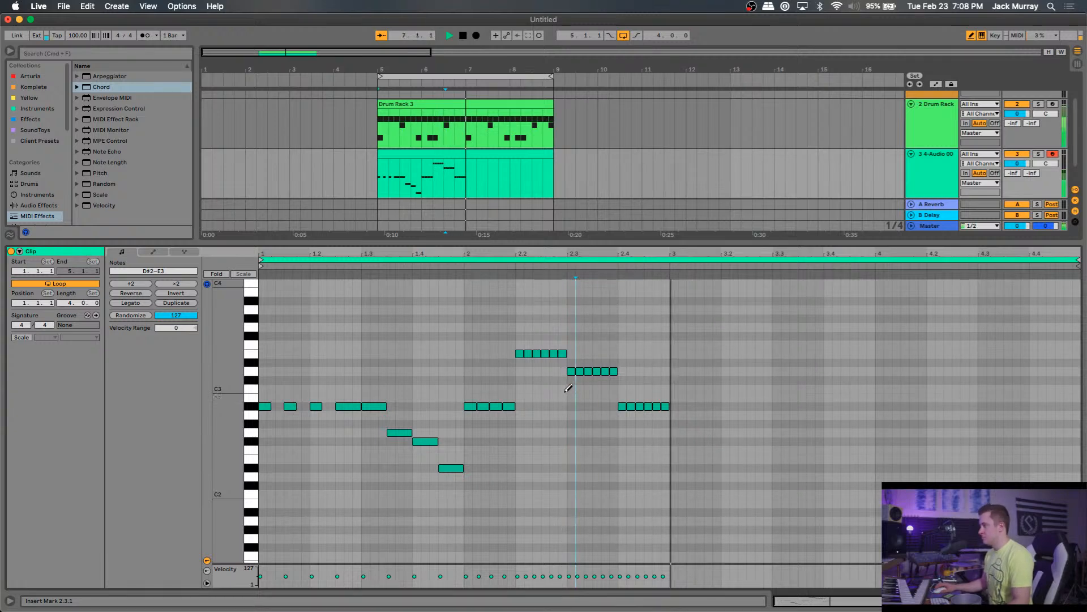
Duplicate the first two bars of the pitched hi-hat part into bars 7 and 8 of the arrangement and play the loop.
{"action": "left_click_drag", "start_coordinate": [468, 176], "coordinate": [378, 180]}
{"action": "key", "text": "super+d"}
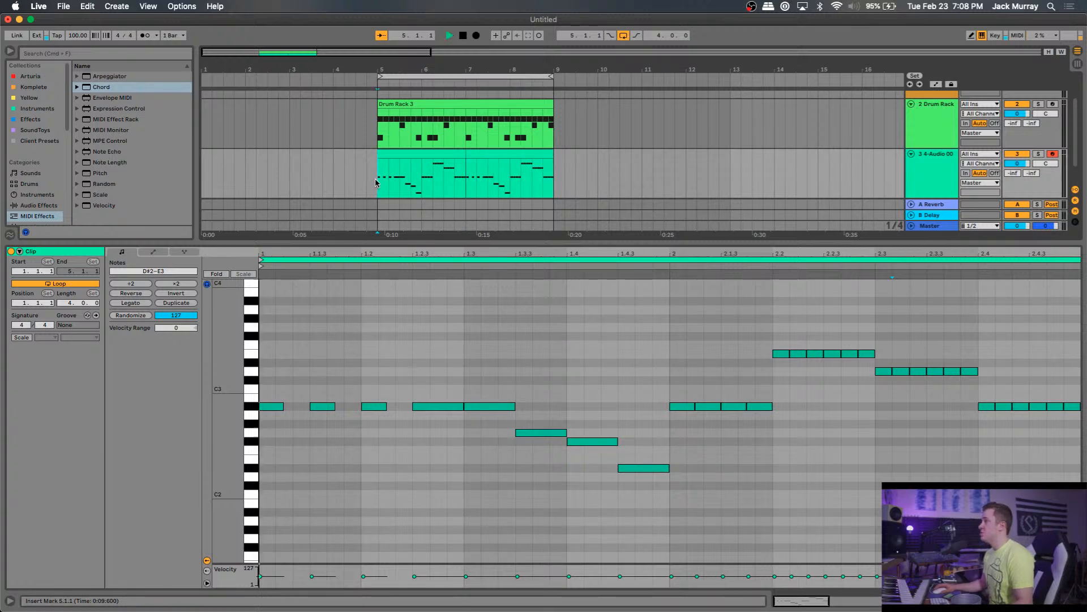
{"action": "key", "text": "space"}
Lower the pitched hi-hat track's volume to -2.6 dB and show its device chain.
{"action": "left_click_drag", "start_coordinate": [1008, 165], "coordinate": [1008, 171]}
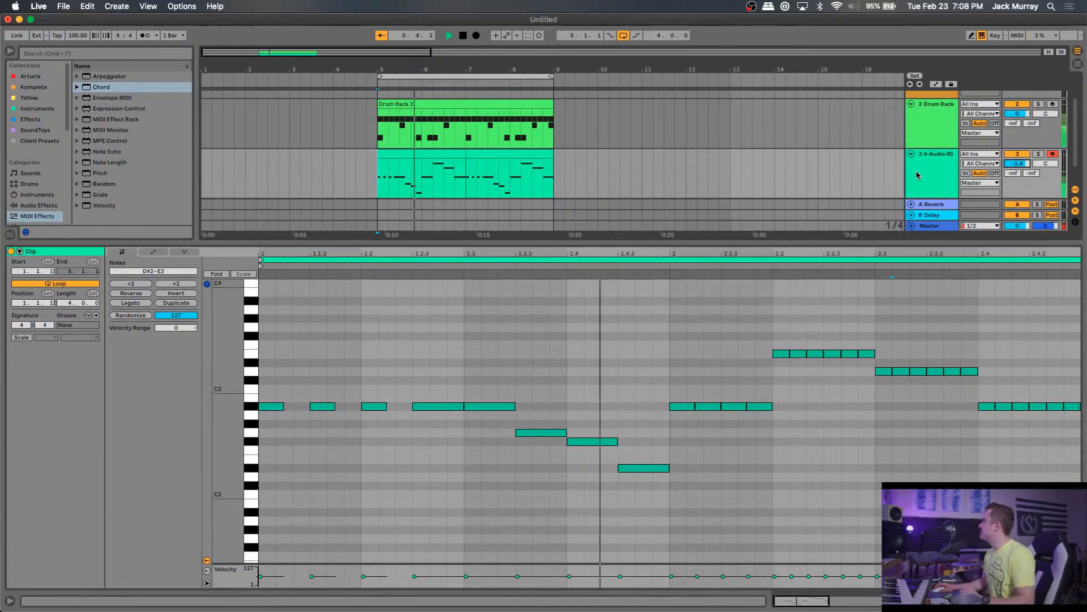
{"action": "left_click", "coordinate": [941, 174]}
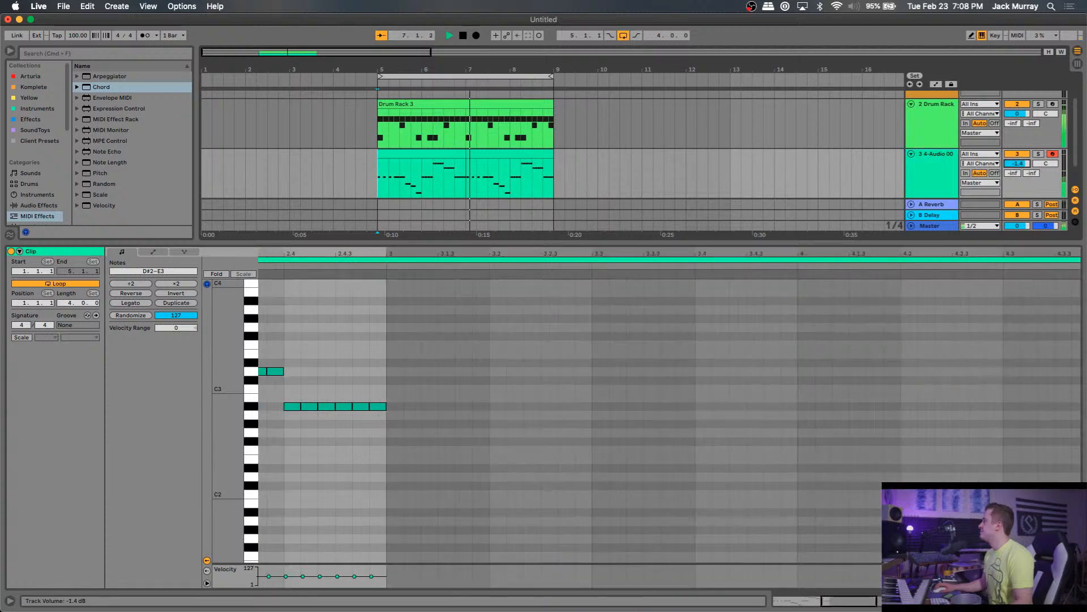
{"action": "left_click_drag", "start_coordinate": [1017, 163], "coordinate": [1017, 168]}
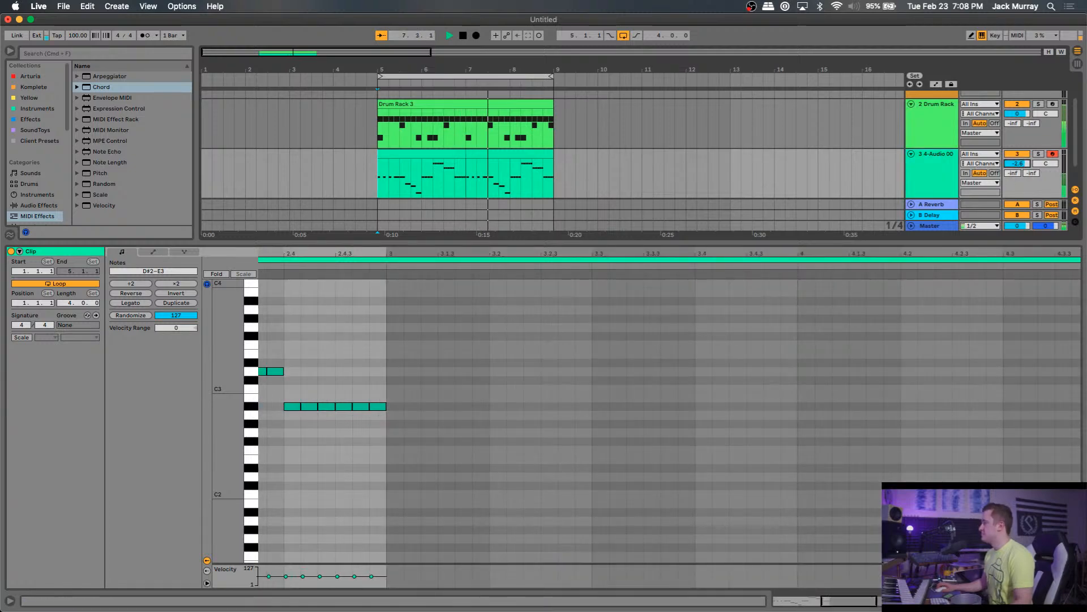
{"action": "key", "text": "alt+super+l"}
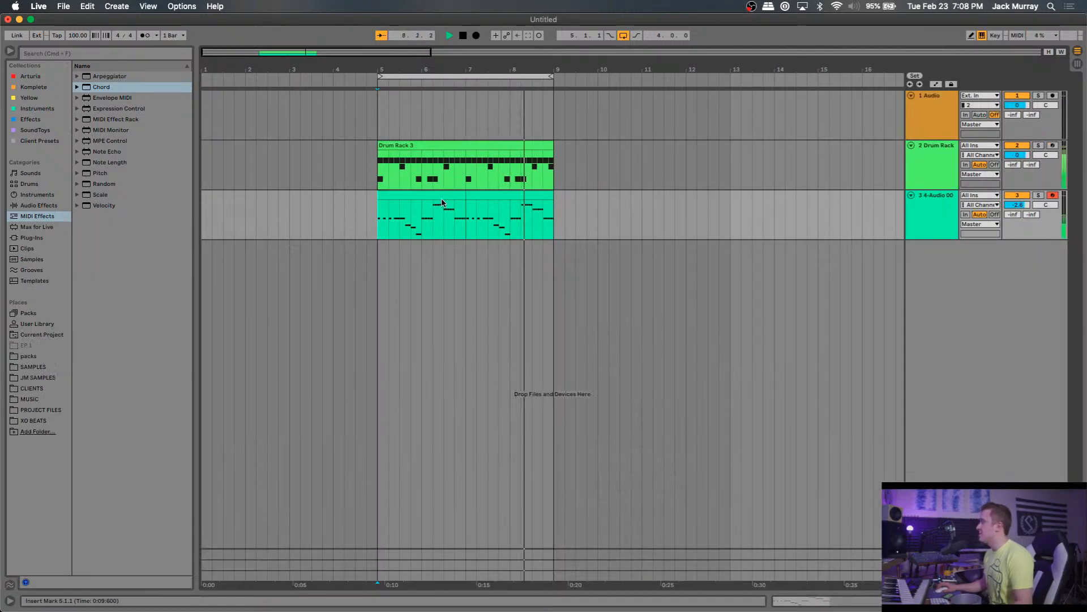
{"action": "key", "text": "alt+super+l"}
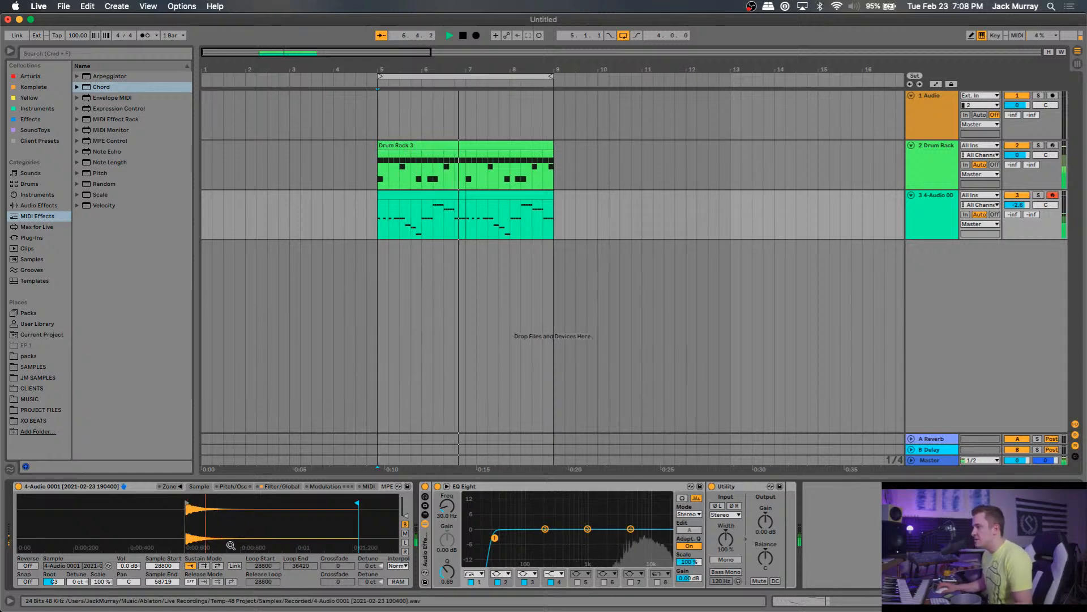
Try converting the hi-hat track's Sampler to Simpler and restart playback to listen.
{"action": "right_click", "coordinate": [158, 488]}
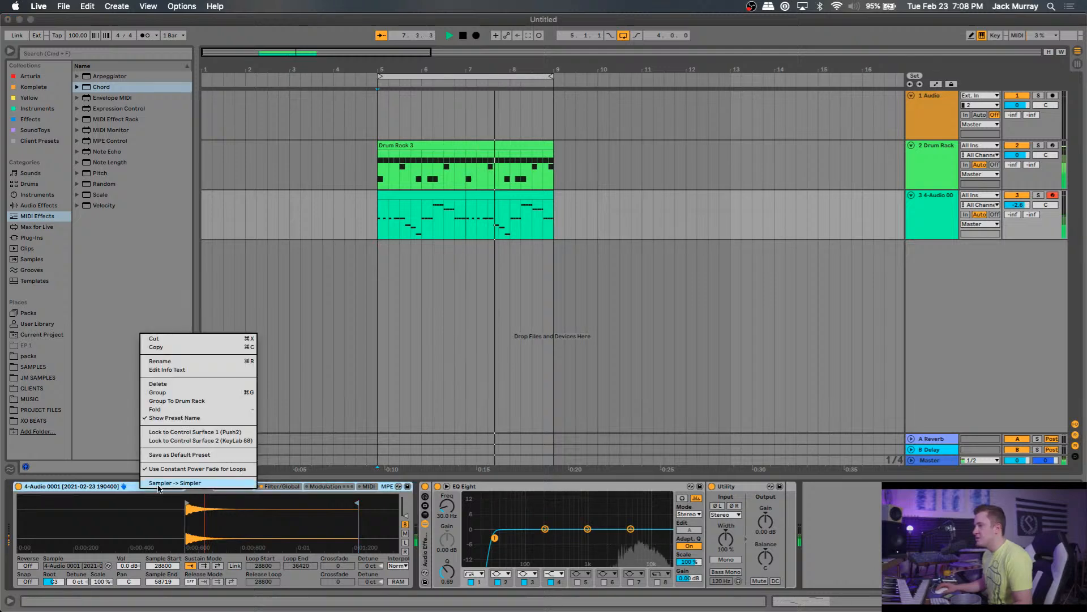
{"action": "left_click", "coordinate": [158, 489]}
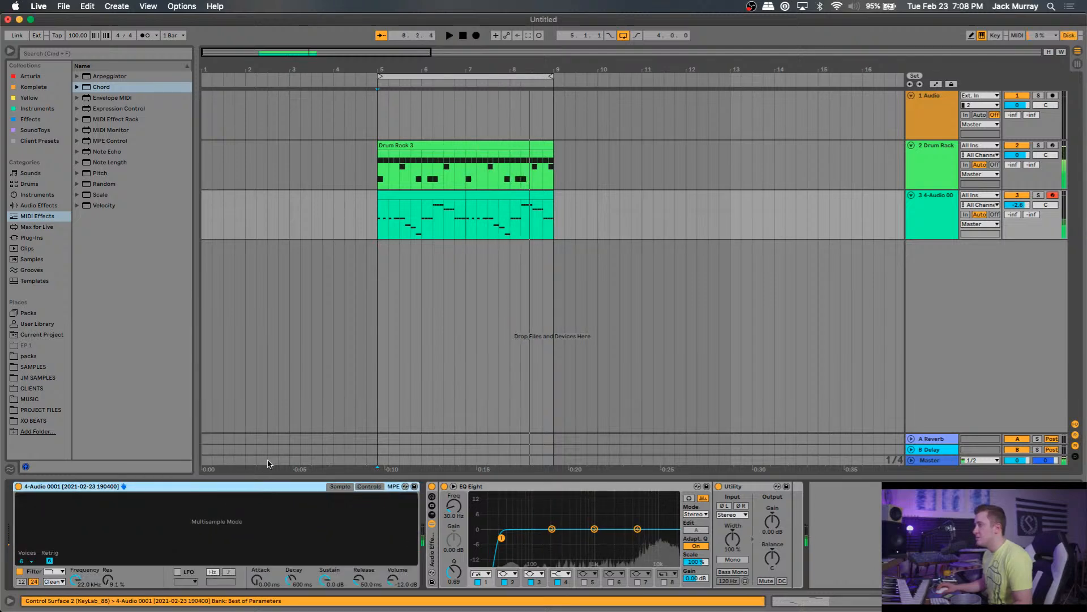
{"action": "key", "text": "space"}
{"action": "key", "text": "space"}
Examine the converted Simpler's Sample and Controls views and compare with the Drum Rack track's devices.
{"action": "right_click", "coordinate": [184, 519]}
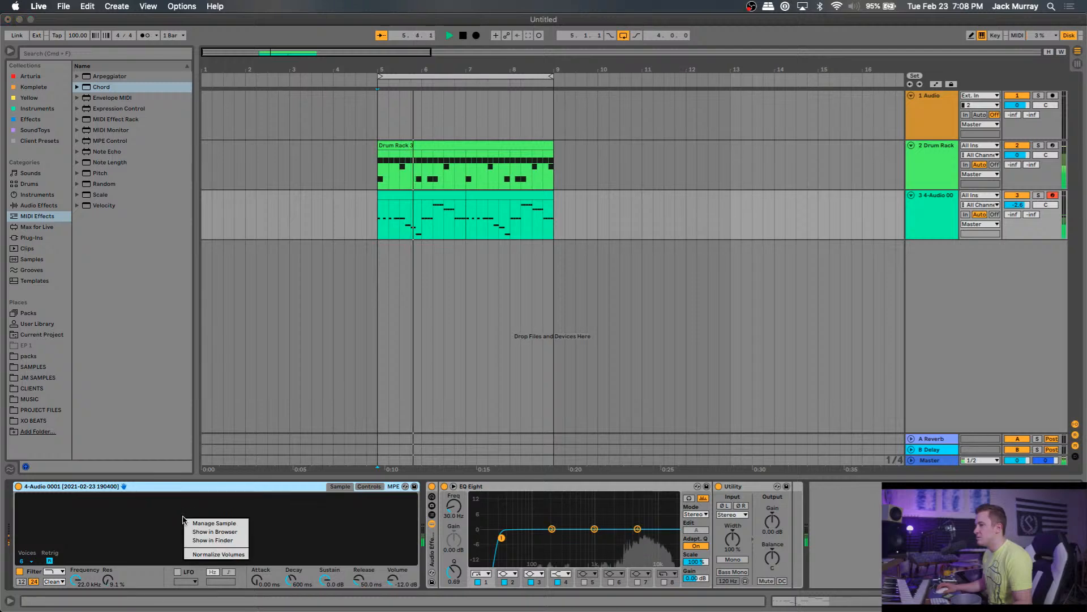
{"action": "left_click", "coordinate": [180, 501]}
{"action": "left_click", "coordinate": [370, 487]}
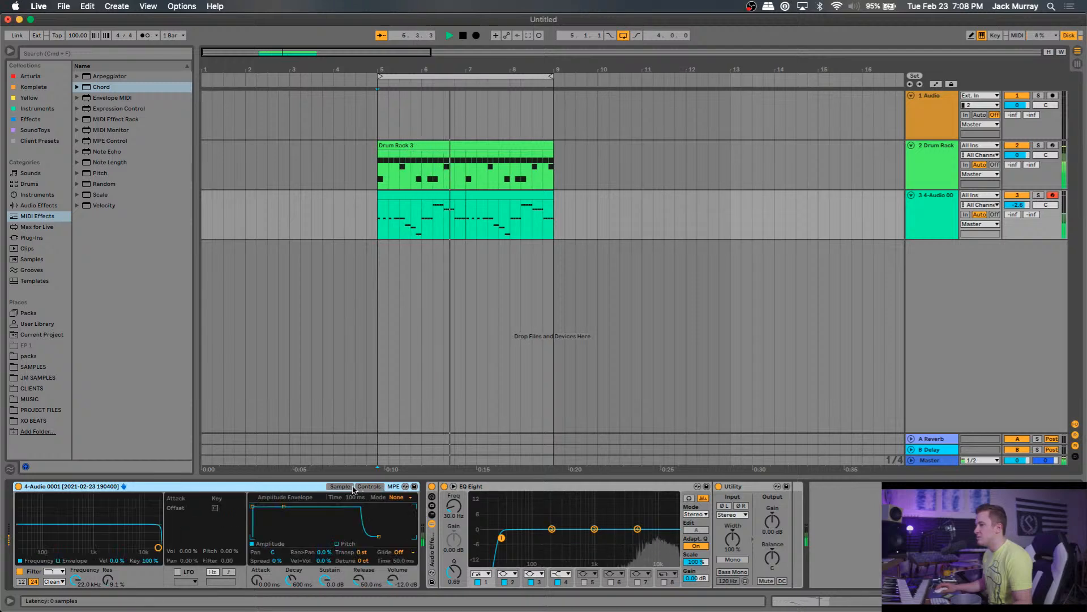
{"action": "left_click", "coordinate": [348, 487]}
{"action": "left_click", "coordinate": [369, 488]}
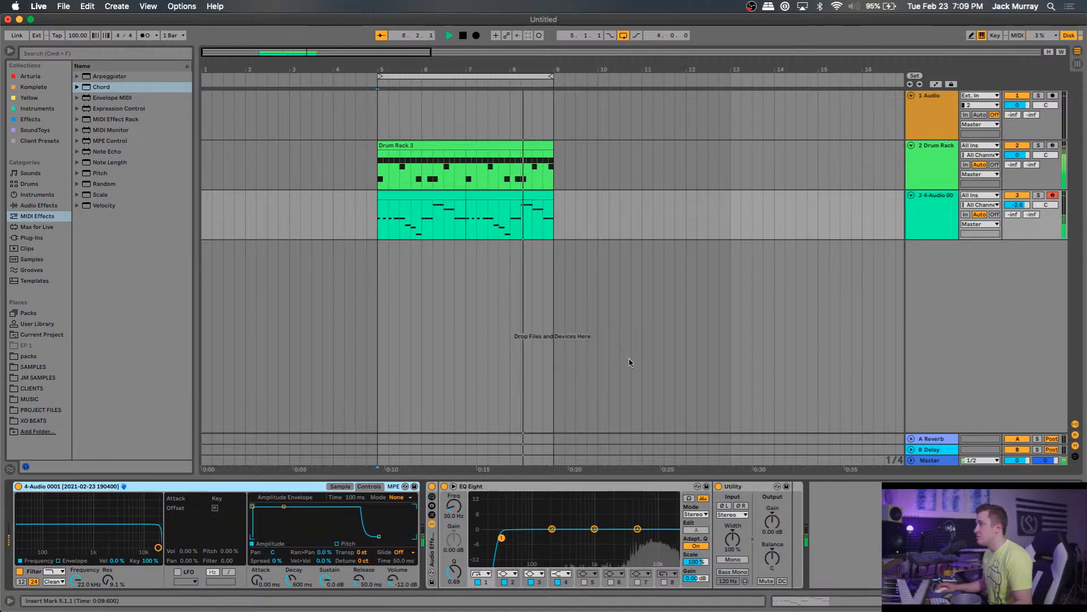
{"action": "left_click", "coordinate": [918, 220]}
{"action": "left_click", "coordinate": [912, 184]}
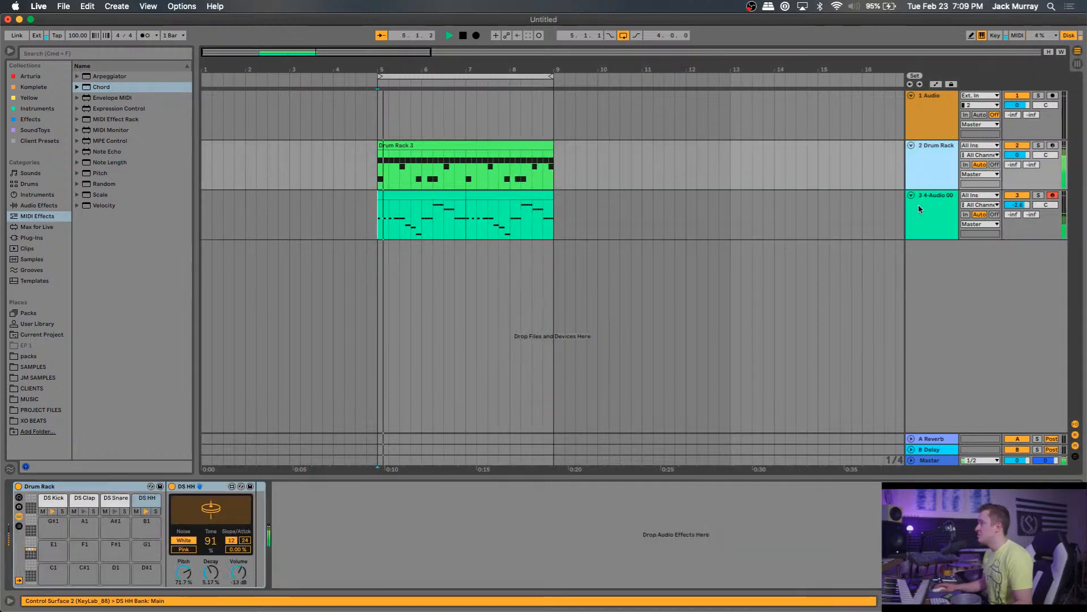
{"action": "left_click", "coordinate": [919, 210]}
Undo the conversion to Simpler and briefly play the loop with the original Sampler.
{"action": "key", "text": "space"}
{"action": "key", "text": "super+z"}
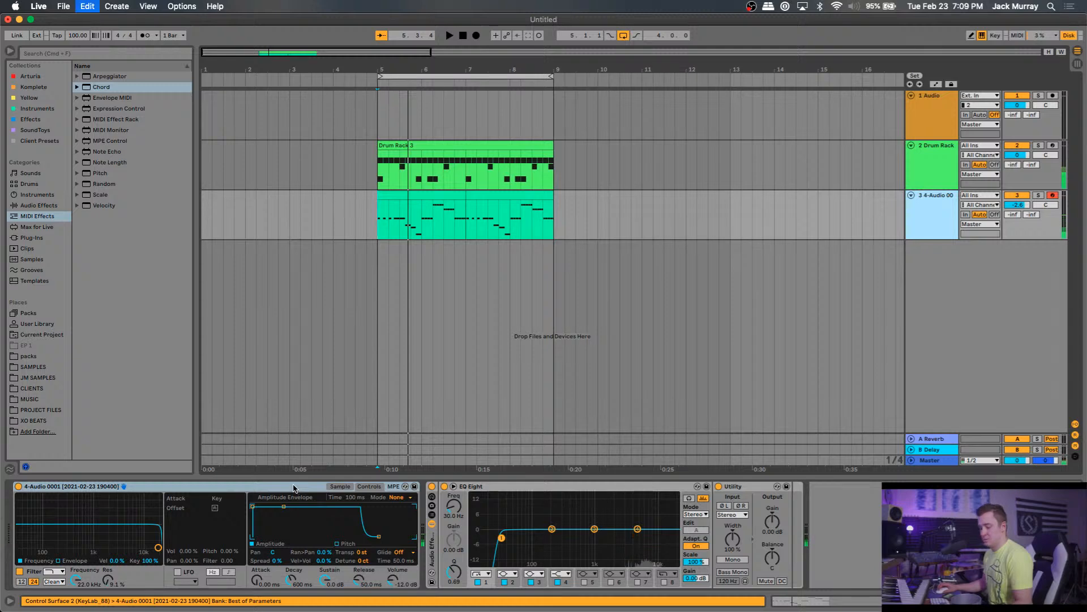
{"action": "key", "text": "space"}
{"action": "key", "text": "space"}
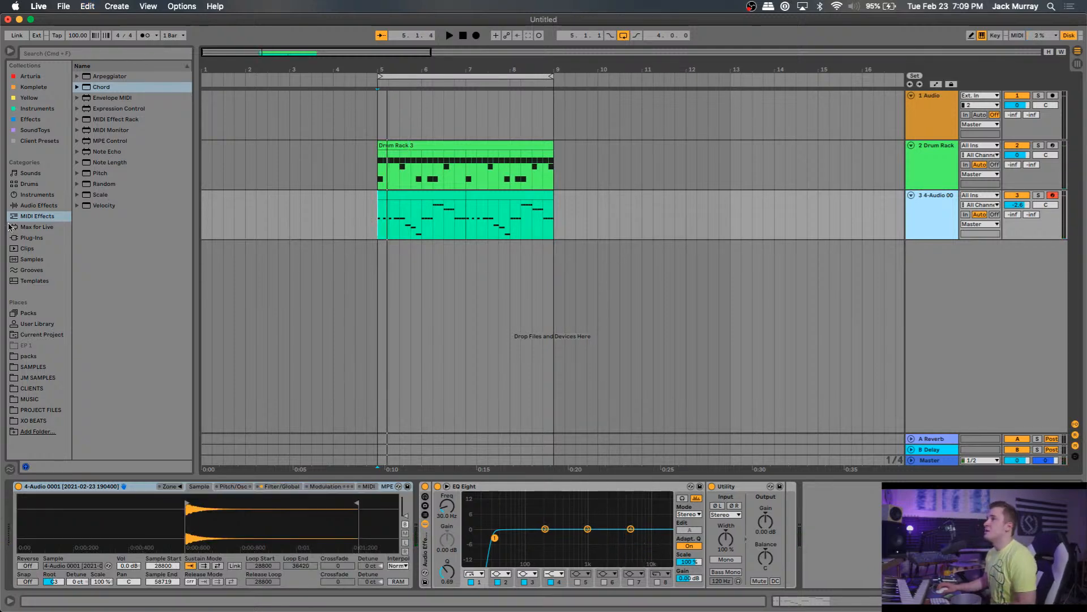
Load Kontakt from the Komplete collection onto a new MIDI track.
{"action": "left_click", "coordinate": [50, 206]}
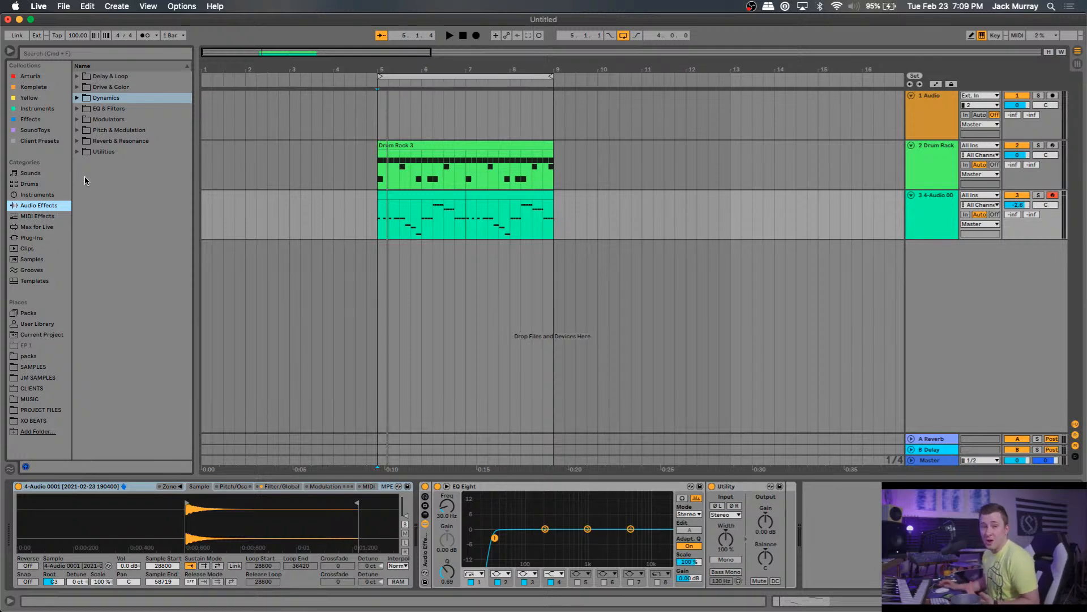
{"action": "left_click", "coordinate": [42, 88]}
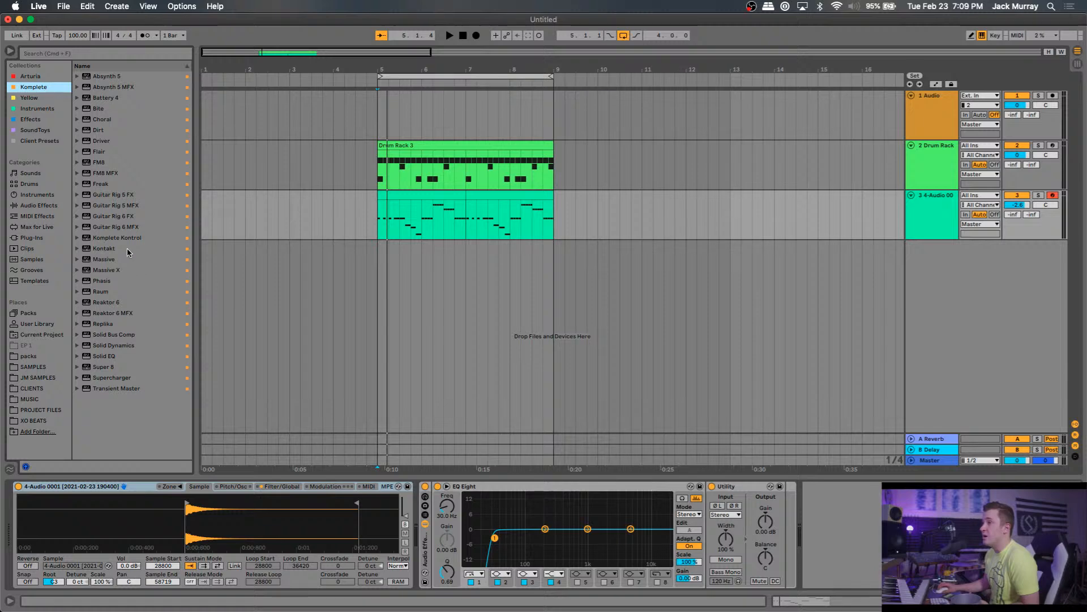
{"action": "left_click_drag", "start_coordinate": [122, 251], "coordinate": [126, 253]}
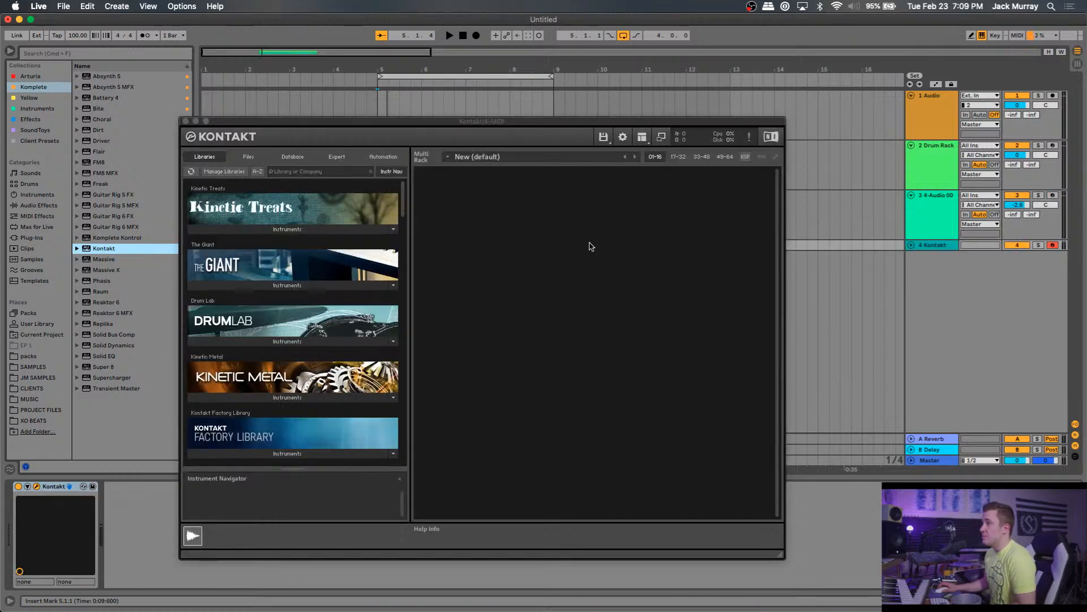
Find the Lo-Fi Glow library in Kontakt and load its Lo-Fi Glow.nki instrument.
{"action": "scroll", "coordinate": [352, 364], "scroll_direction": "down", "scroll_amount": 10}
{"action": "scroll", "coordinate": [355, 355], "scroll_direction": "down", "scroll_amount": 6}
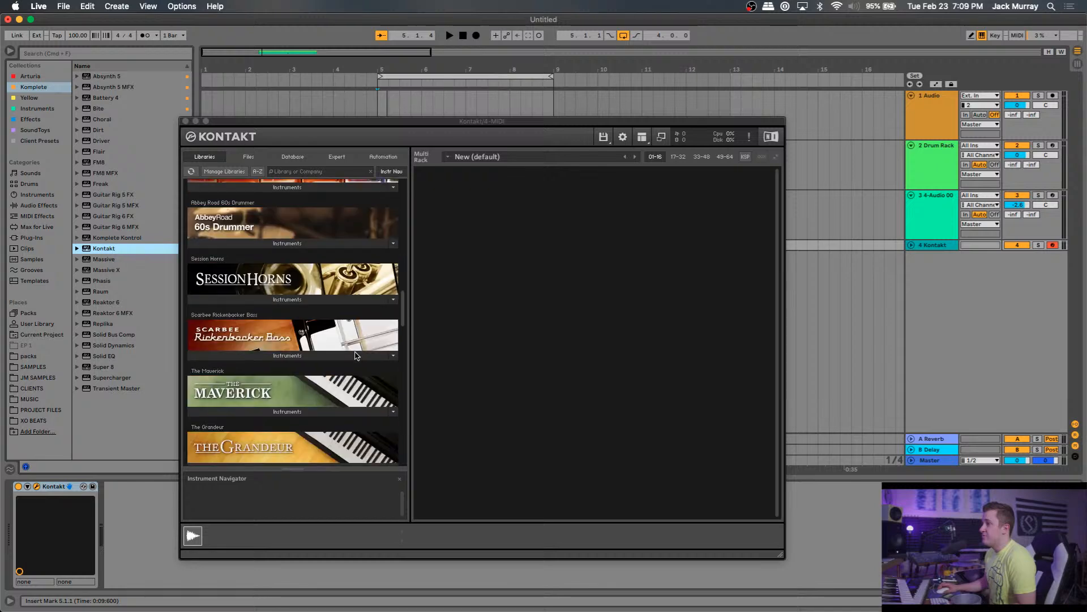
{"action": "scroll", "coordinate": [355, 356], "scroll_direction": "down", "scroll_amount": 8}
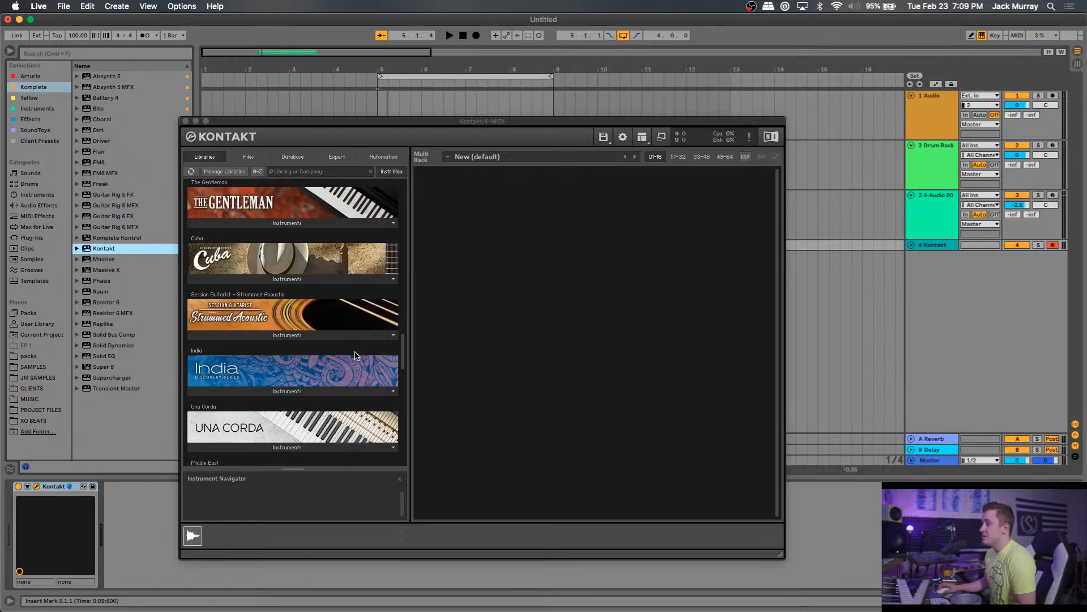
{"action": "scroll", "coordinate": [355, 356], "scroll_direction": "down", "scroll_amount": 5}
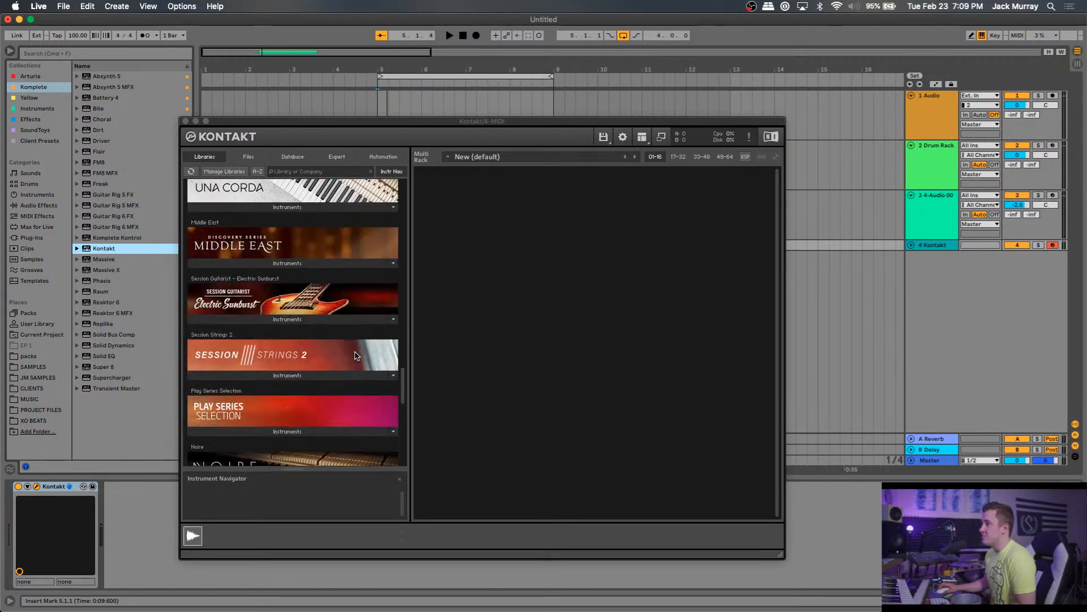
{"action": "scroll", "coordinate": [356, 355], "scroll_direction": "down", "scroll_amount": 6}
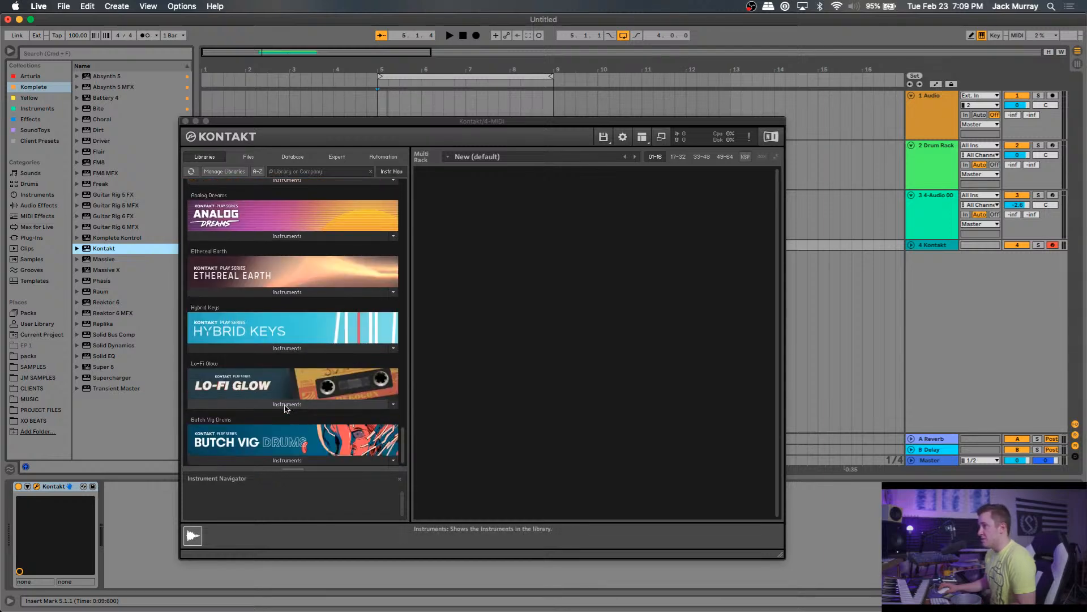
{"action": "left_click", "coordinate": [287, 404]}
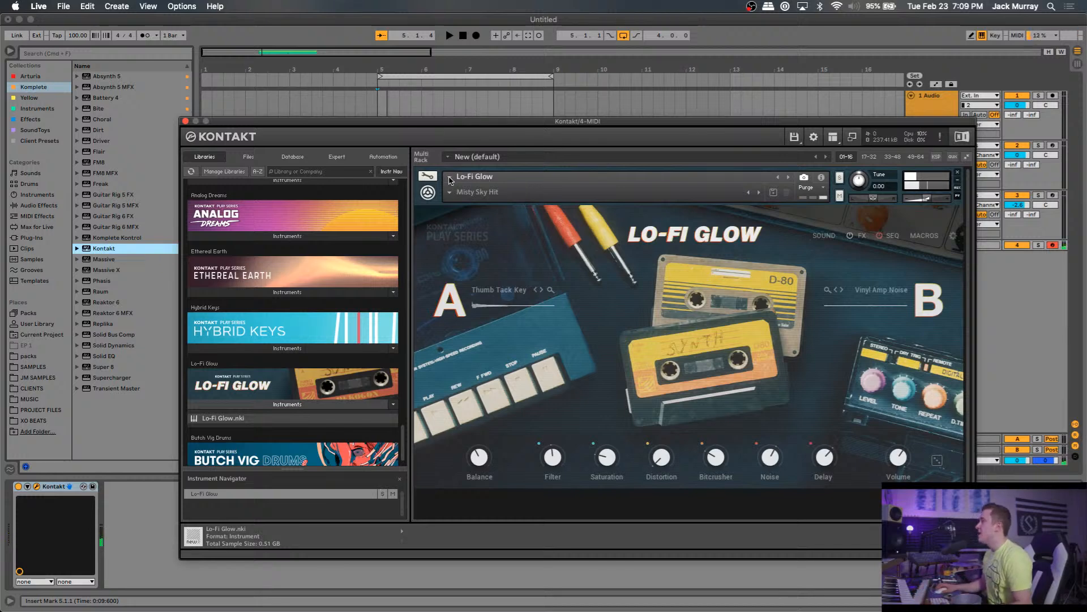
Load the Dusty Stabs snapshot from the Keys category and audition it with the beat.
{"action": "left_click", "coordinate": [484, 193]}
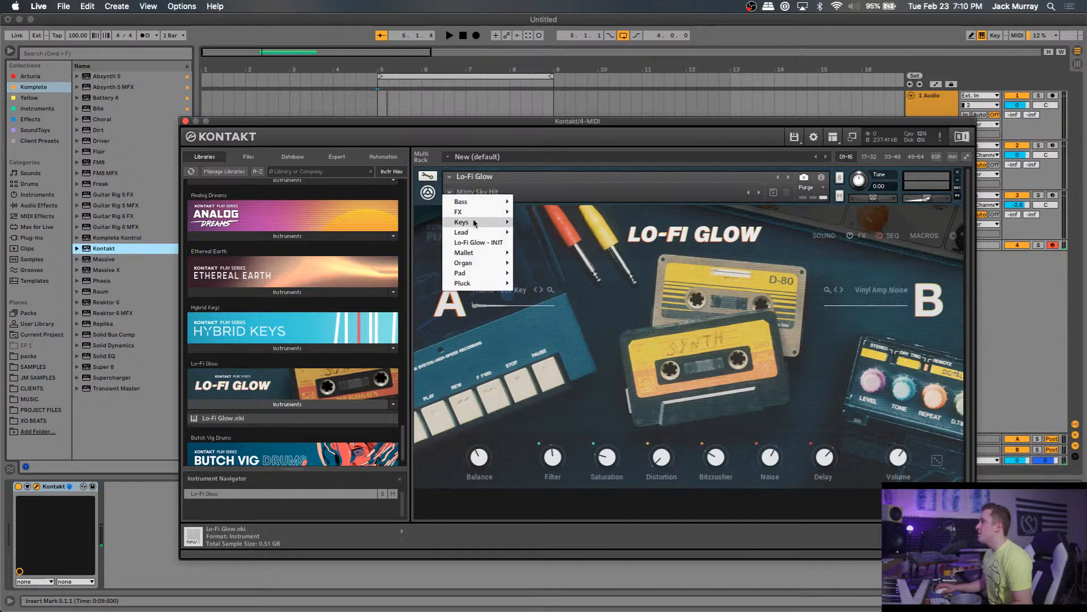
{"action": "mouse_move", "coordinate": [470, 221]}
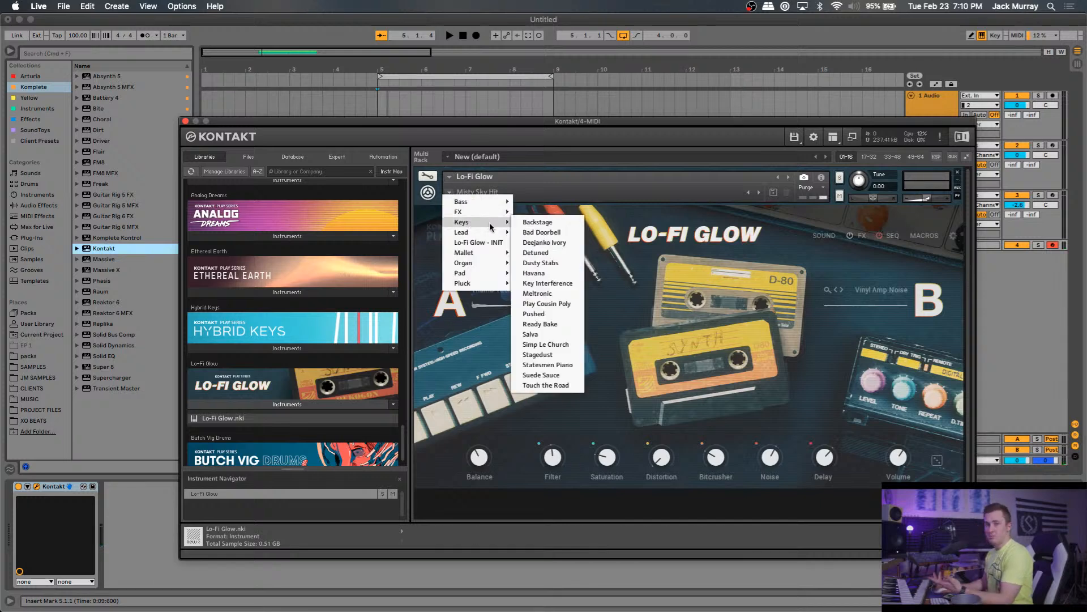
{"action": "left_click", "coordinate": [541, 263]}
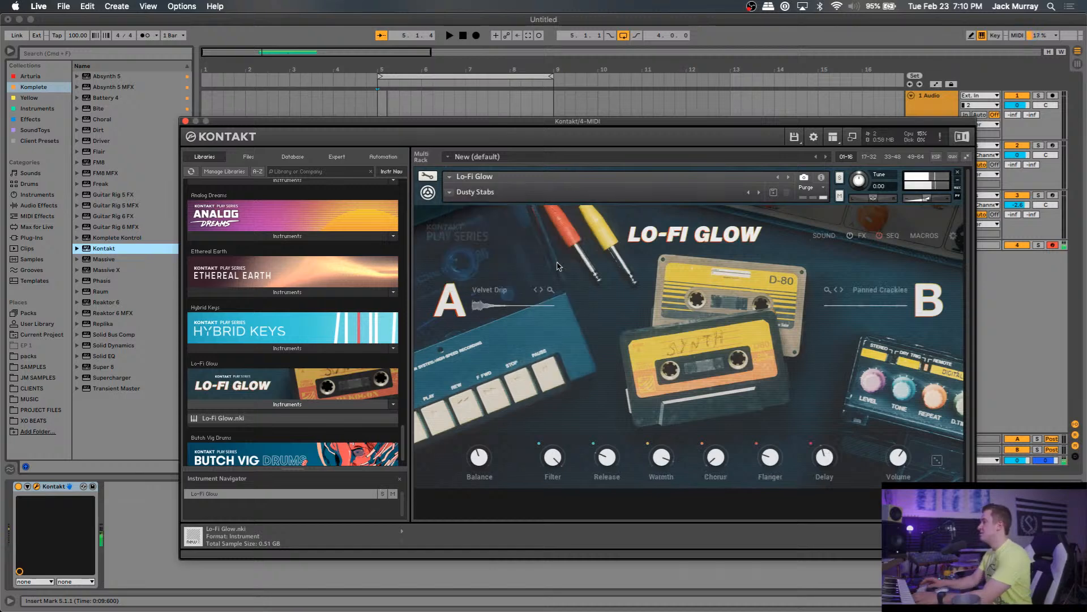
{"action": "key", "text": "space"}
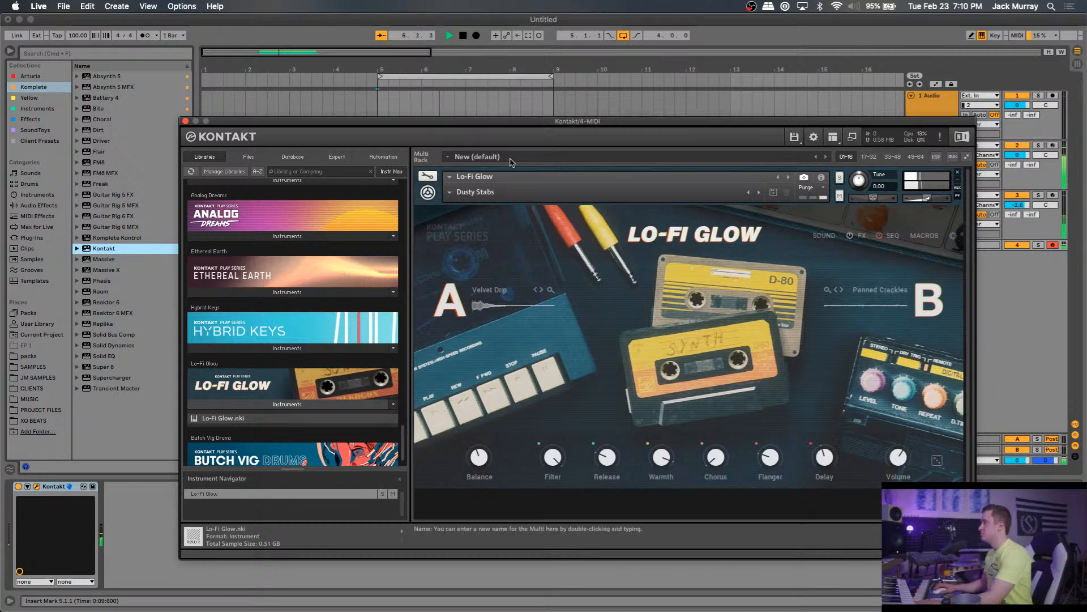
Switch Lo-Fi Glow to the Pushed keys snapshot, audition it over the loop and stop playback.
{"action": "left_click", "coordinate": [451, 192]}
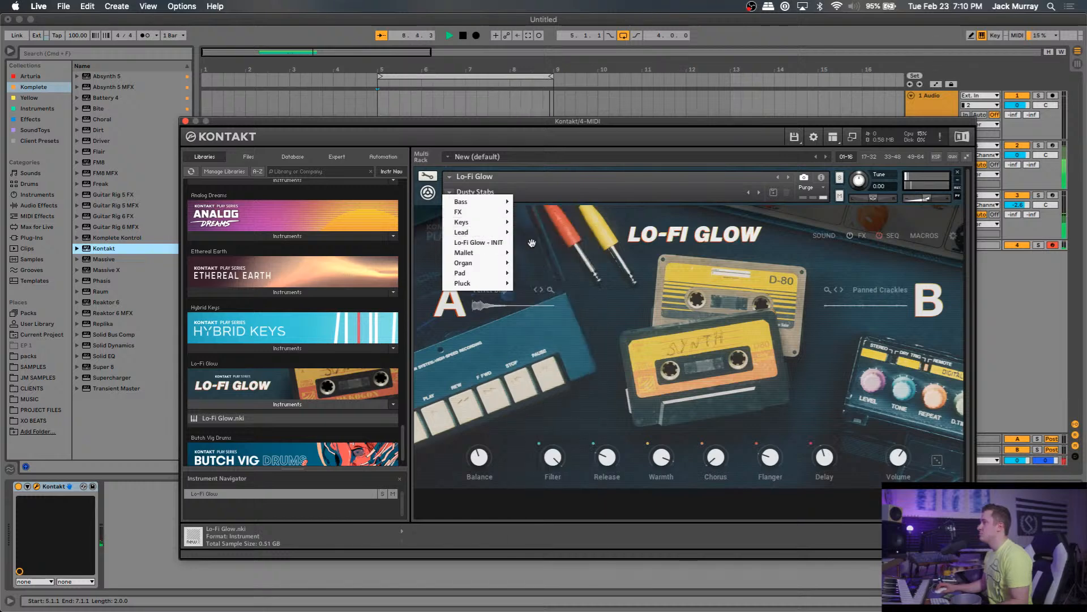
{"action": "mouse_move", "coordinate": [509, 235]}
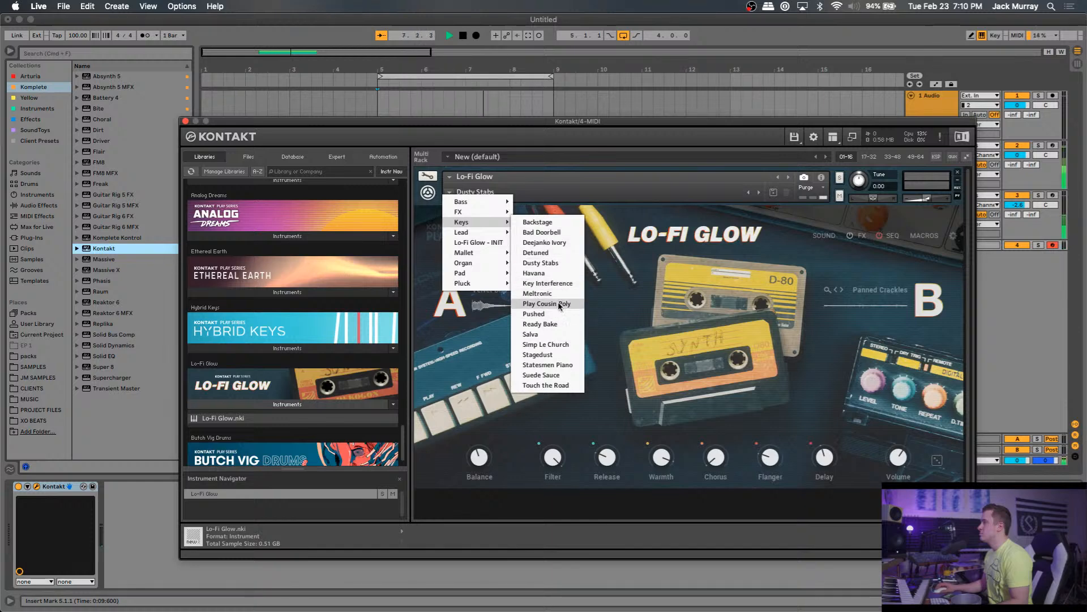
{"action": "left_click", "coordinate": [563, 319]}
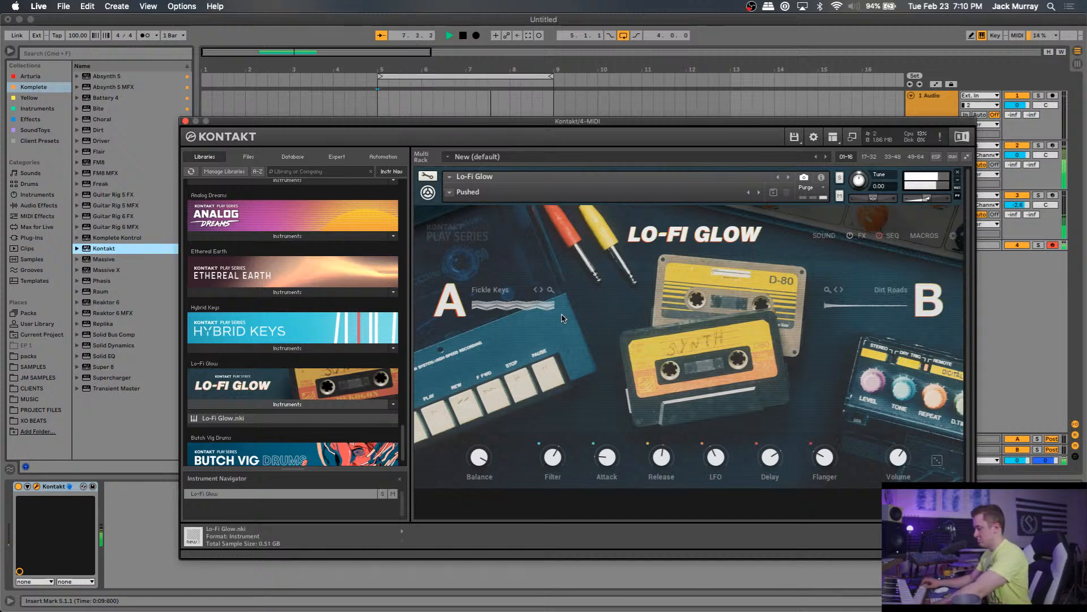
{"action": "key", "text": "space"}
Load the Detuned snapshot from Lo-Fi Glow's Keys category and audition it over the playing beat.
{"action": "left_click", "coordinate": [480, 195]}
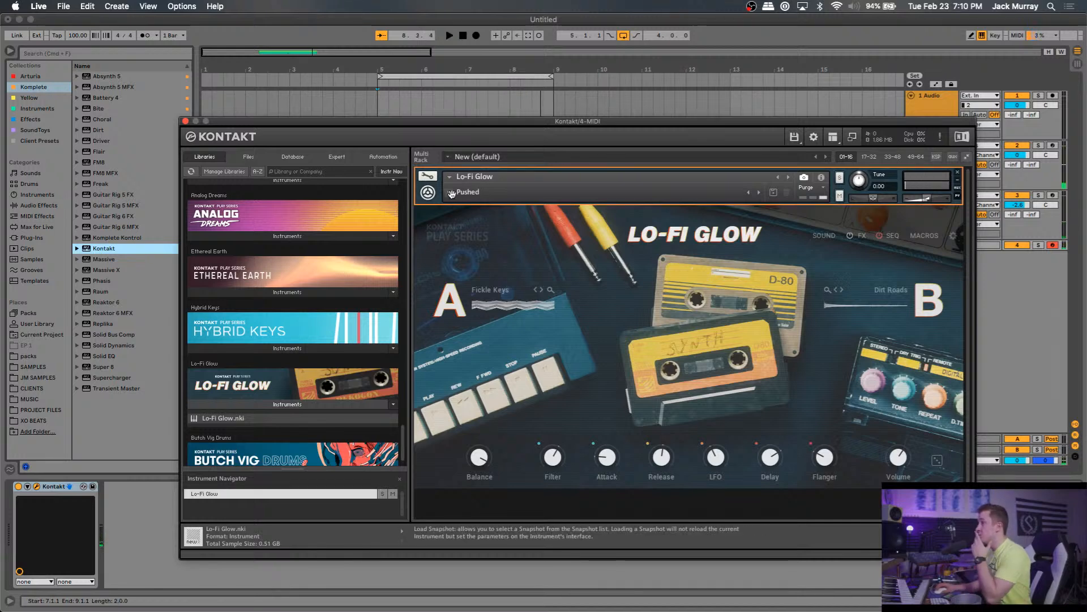
{"action": "left_click", "coordinate": [452, 192]}
{"action": "mouse_move", "coordinate": [479, 232]}
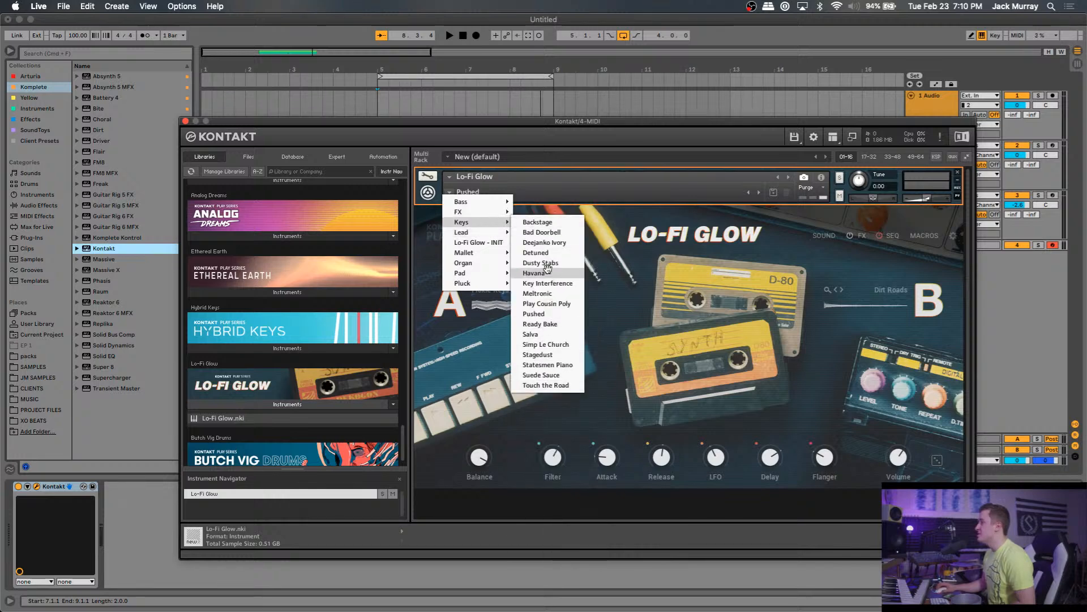
{"action": "left_click", "coordinate": [552, 253]}
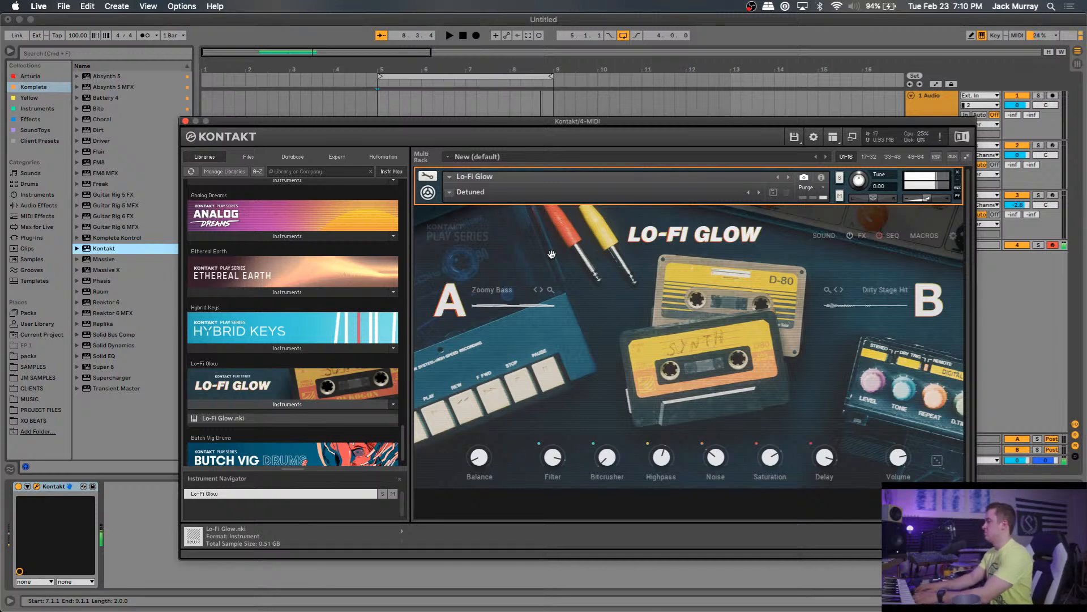
{"action": "key", "text": "space"}
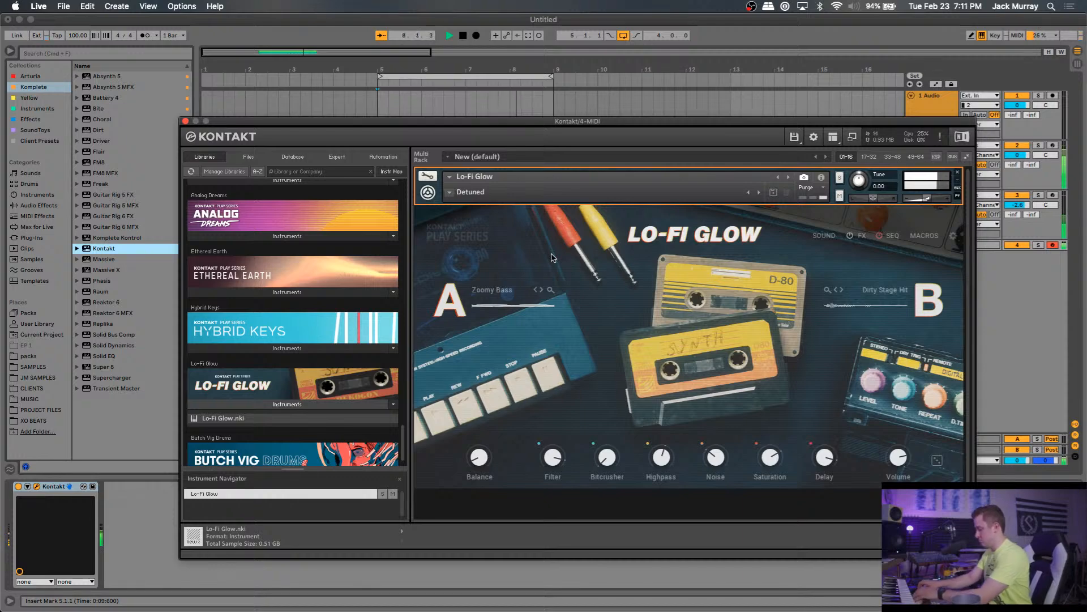
Stop playback and duplicate the four-bar Drum Rack and hi-hat clips together three times along the arrangement.
{"action": "left_click", "coordinate": [367, 23]}
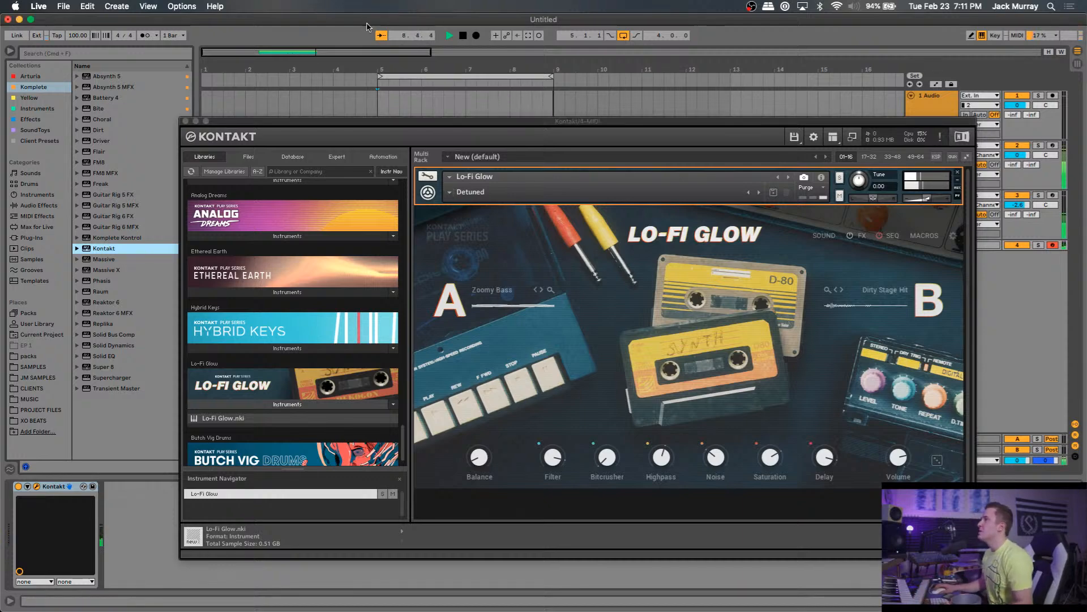
{"action": "key", "text": "space"}
{"action": "left_click_drag", "start_coordinate": [501, 117], "coordinate": [498, 406]}
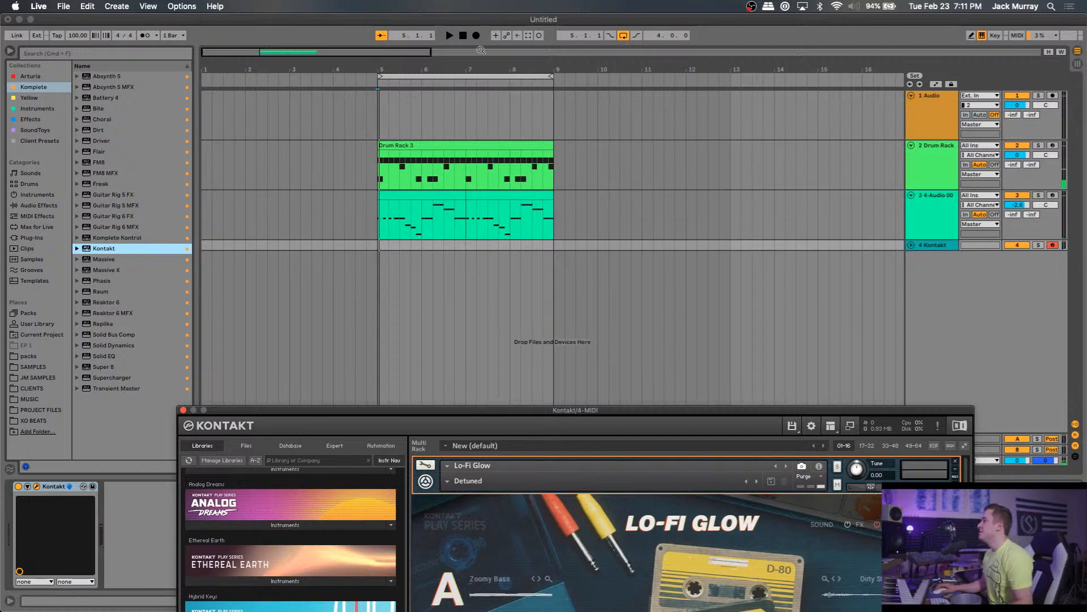
{"action": "left_click", "coordinate": [436, 194]}
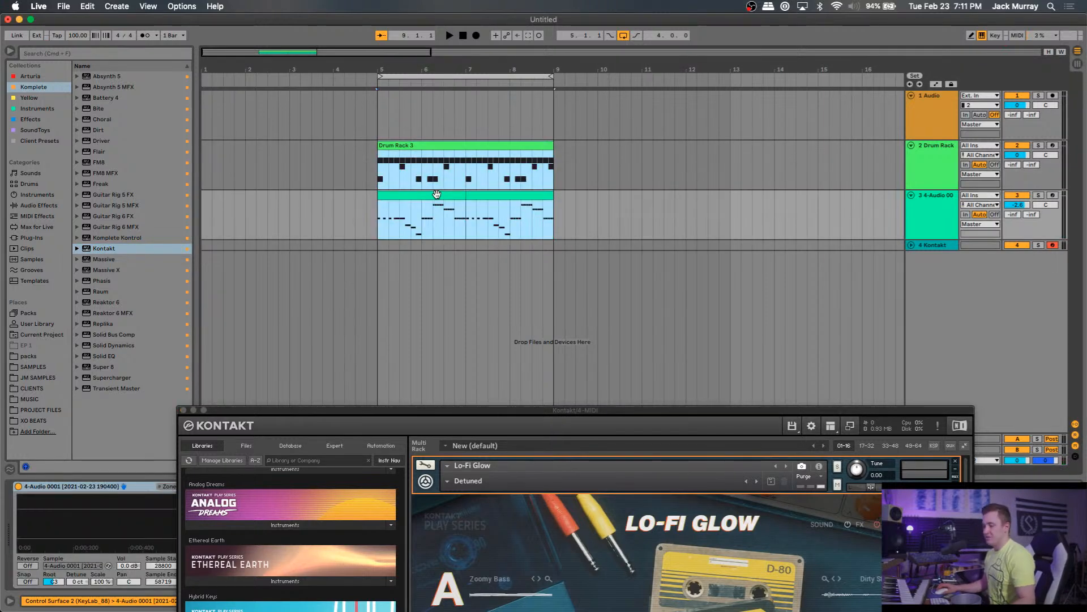
{"action": "key", "text": "super+d"}
{"action": "key", "text": "super+d"}
{"action": "key", "text": "super+d"}
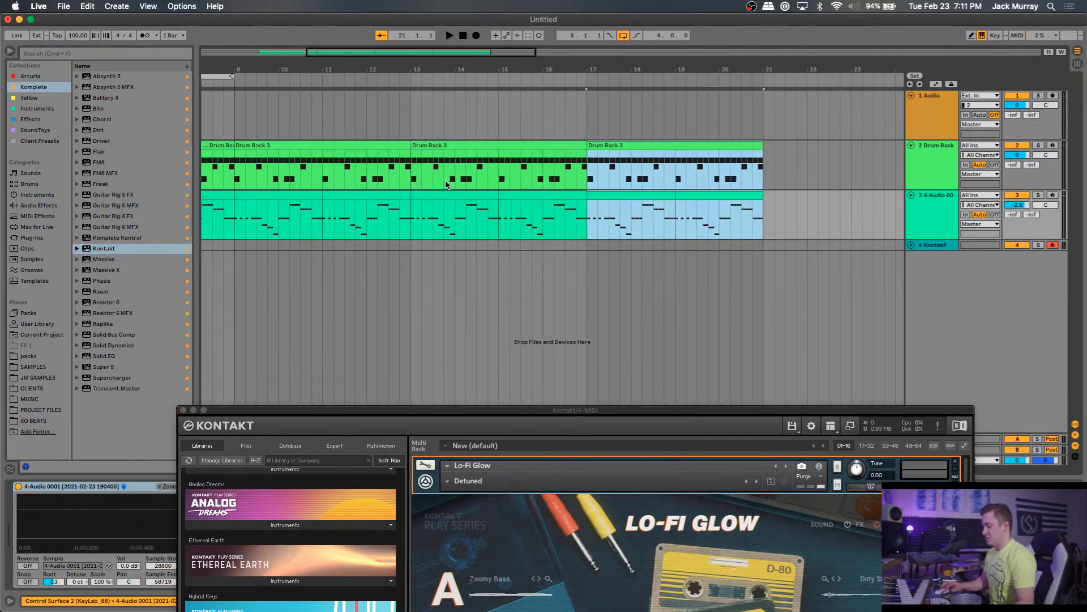
Set the arrangement loop to span all the duplicated clips, 16 bars from bar 5 to bar 21.
{"action": "left_click_drag", "start_coordinate": [232, 77], "coordinate": [763, 94]}
{"action": "left_click", "coordinate": [942, 290]}
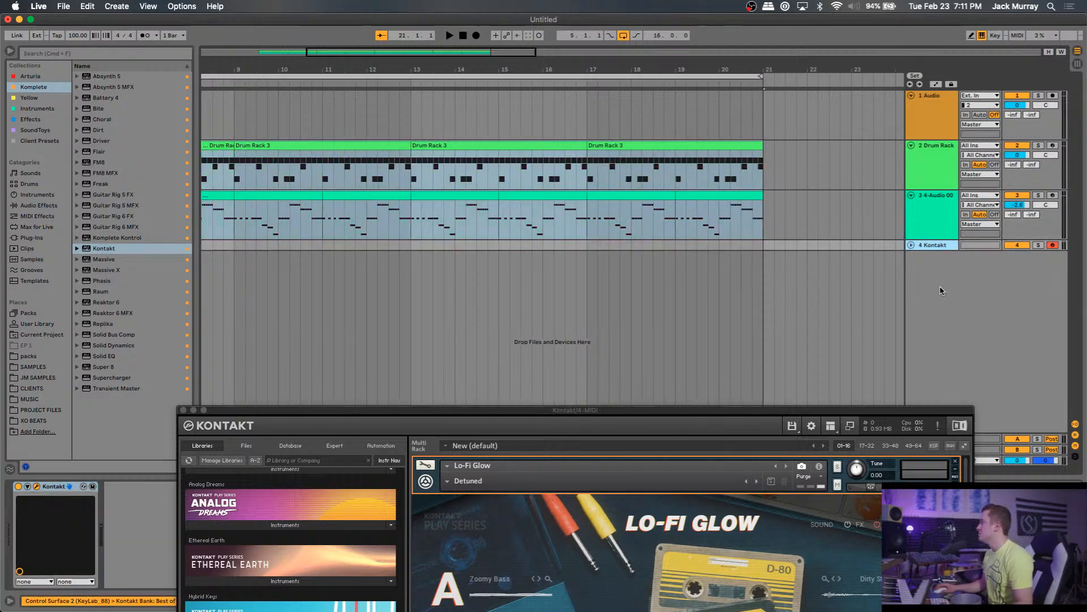
{"action": "left_click", "coordinate": [823, 277]}
{"action": "scroll", "coordinate": [823, 277], "scroll_direction": "left", "scroll_amount": 5}
{"action": "scroll", "coordinate": [823, 277], "scroll_direction": "right", "scroll_amount": 3}
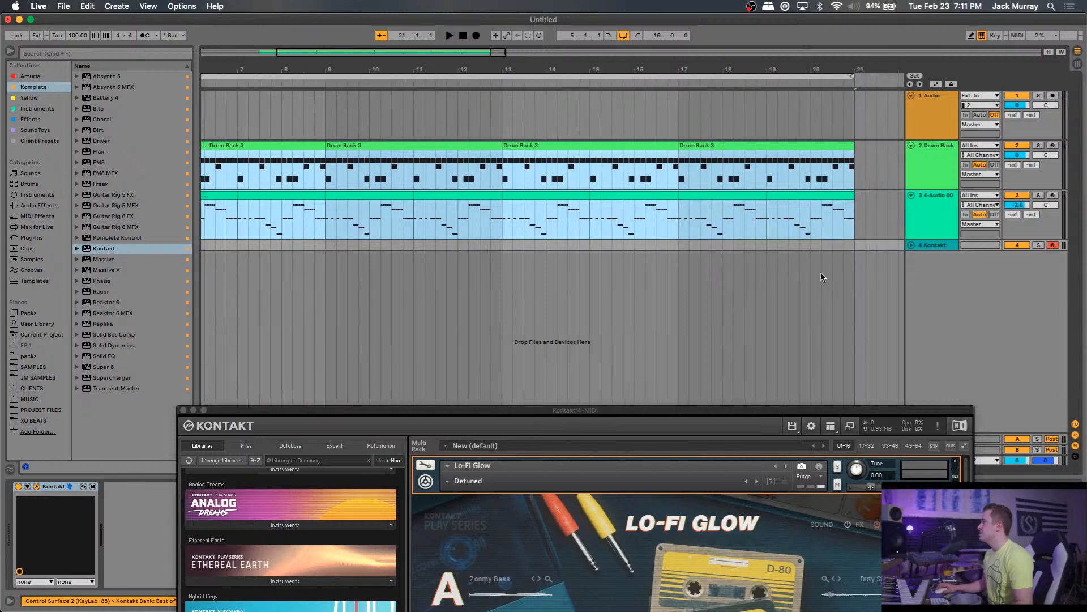
{"action": "scroll", "coordinate": [823, 277], "scroll_direction": "left", "scroll_amount": 3}
Find the Drip VST3 plug-in by Kyle Beats Inc and add it after Kontakt on the Kontakt track.
{"action": "left_click", "coordinate": [932, 213]}
{"action": "left_click_drag", "start_coordinate": [731, 413], "coordinate": [866, 271]}
{"action": "left_click", "coordinate": [917, 247]}
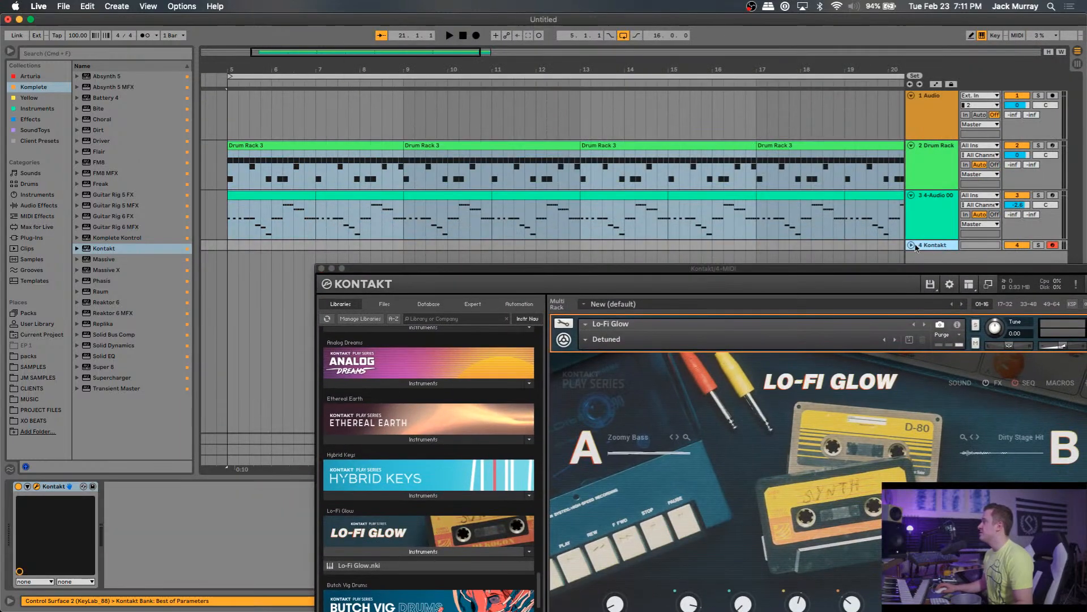
{"action": "left_click", "coordinate": [41, 184]}
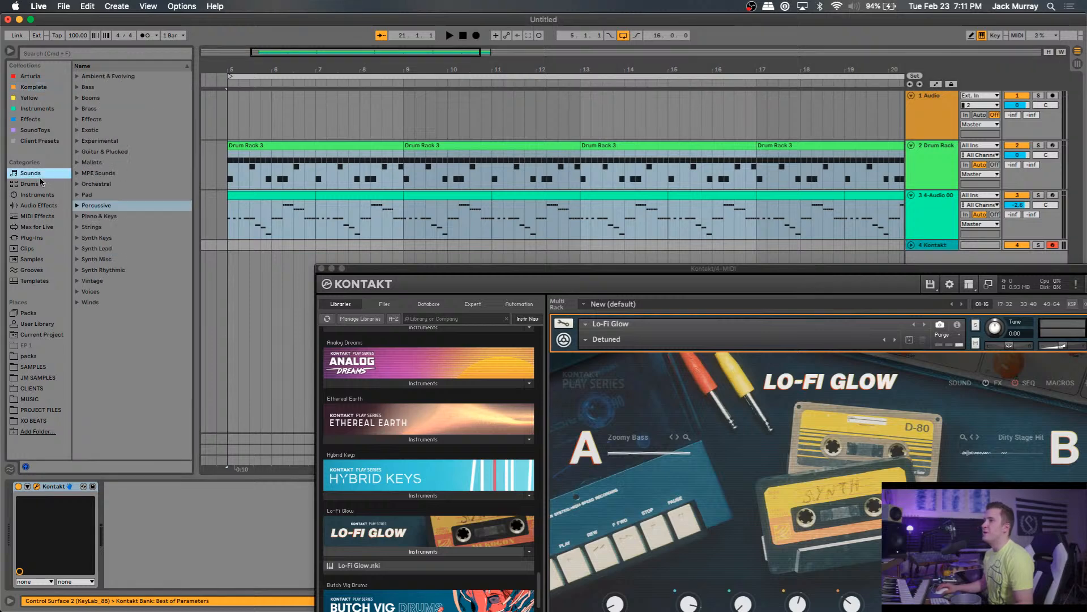
{"action": "left_click", "coordinate": [37, 194]}
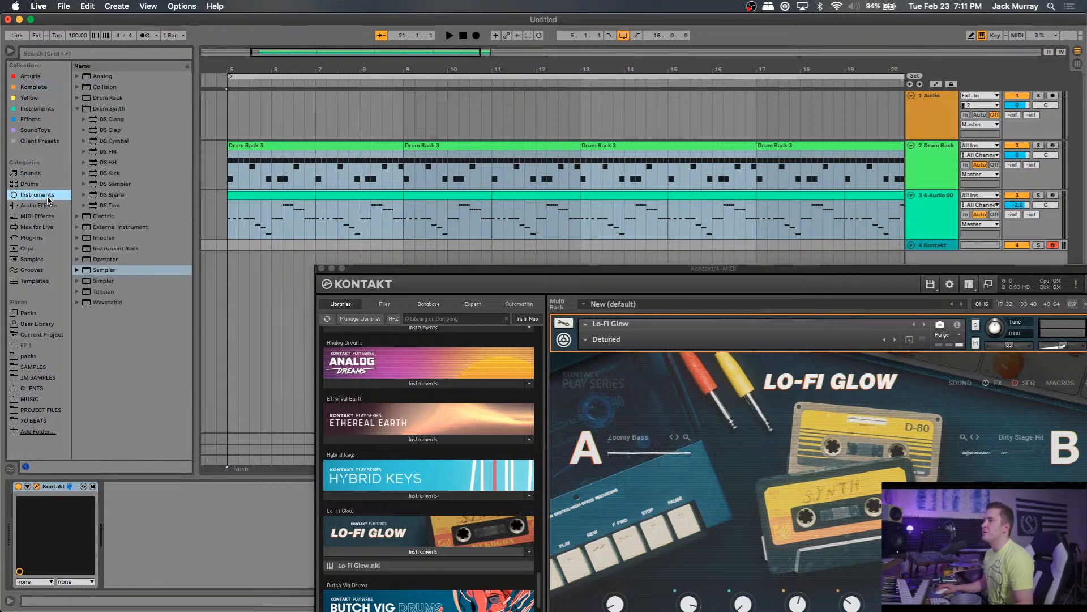
{"action": "left_click", "coordinate": [40, 205]}
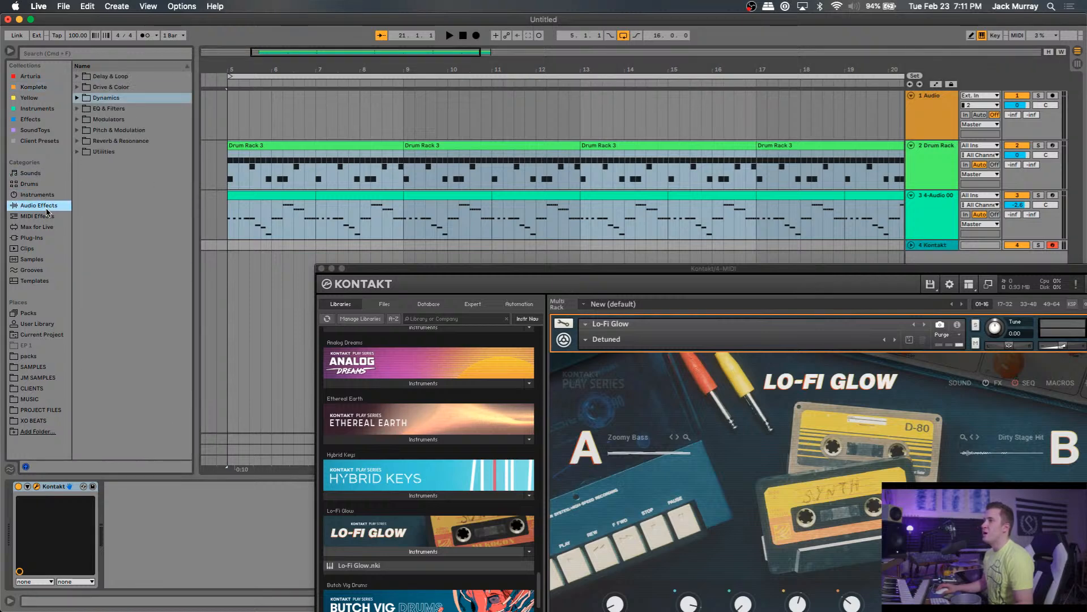
{"action": "left_click", "coordinate": [34, 239]}
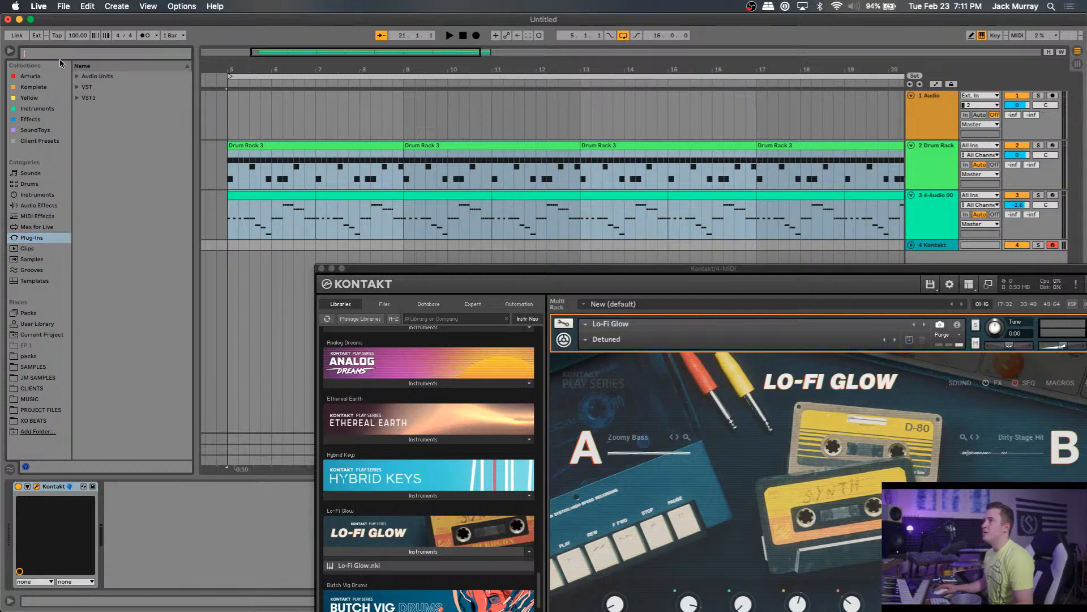
{"action": "left_click", "coordinate": [77, 99]}
{"action": "left_click", "coordinate": [84, 239]}
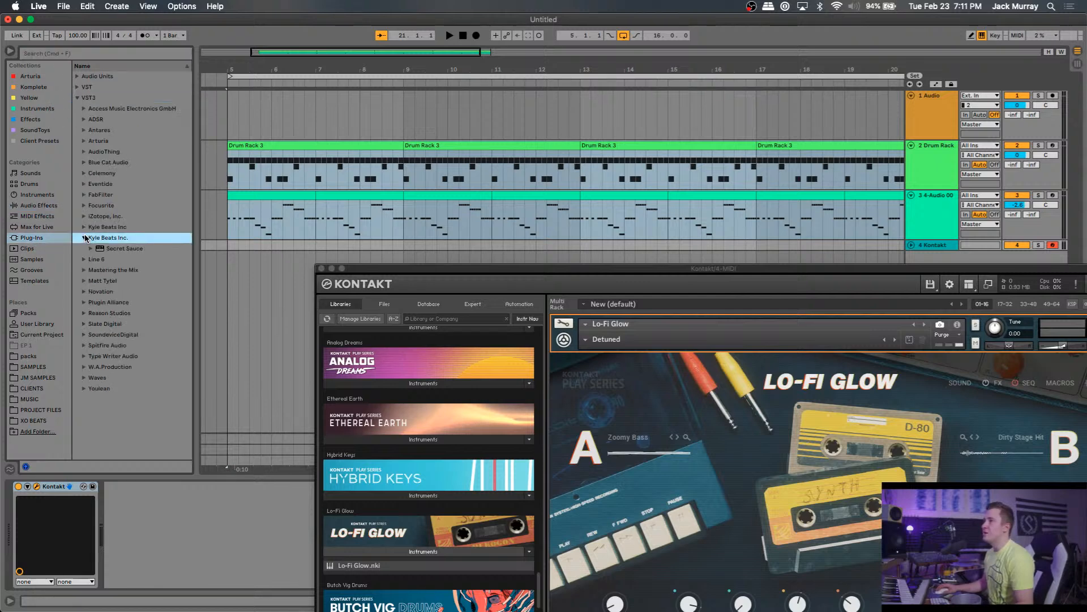
{"action": "left_click", "coordinate": [84, 227]}
{"action": "left_click_drag", "start_coordinate": [107, 237], "coordinate": [192, 527]}
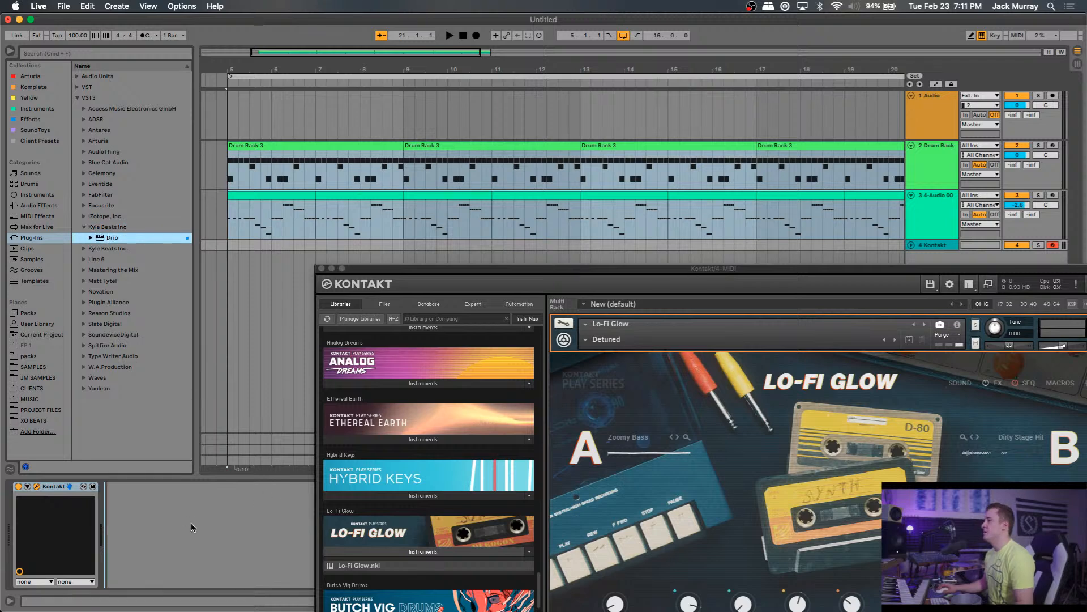
{"action": "left_click_drag", "start_coordinate": [497, 218], "coordinate": [310, 189]}
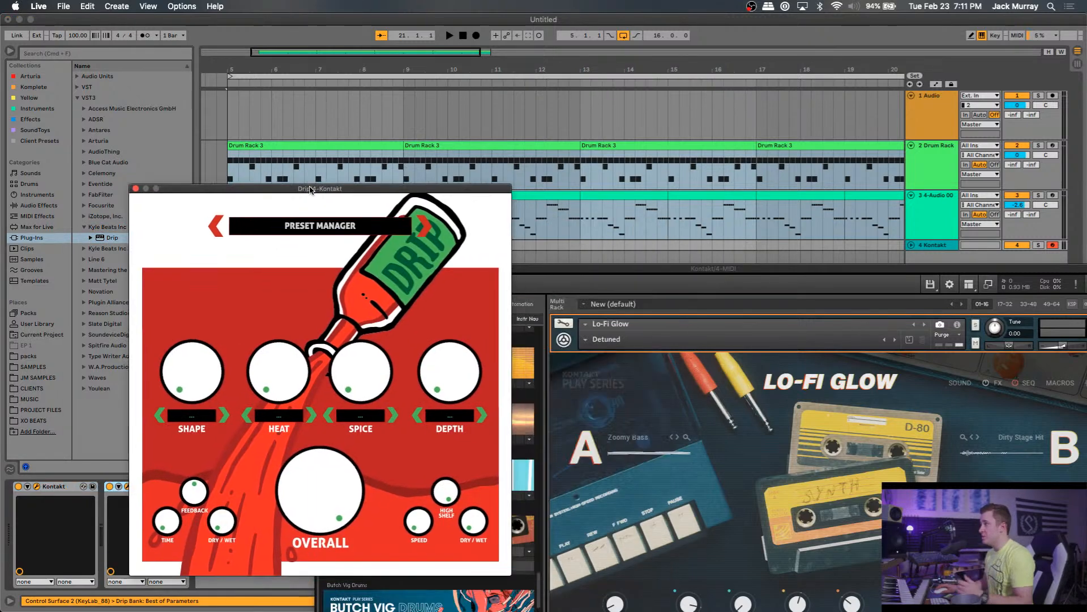
Load Drip's LO-FI preset and set its Overall amount to just under halfway while auditioning the keys.
{"action": "left_click", "coordinate": [322, 227]}
{"action": "left_click", "coordinate": [319, 410]}
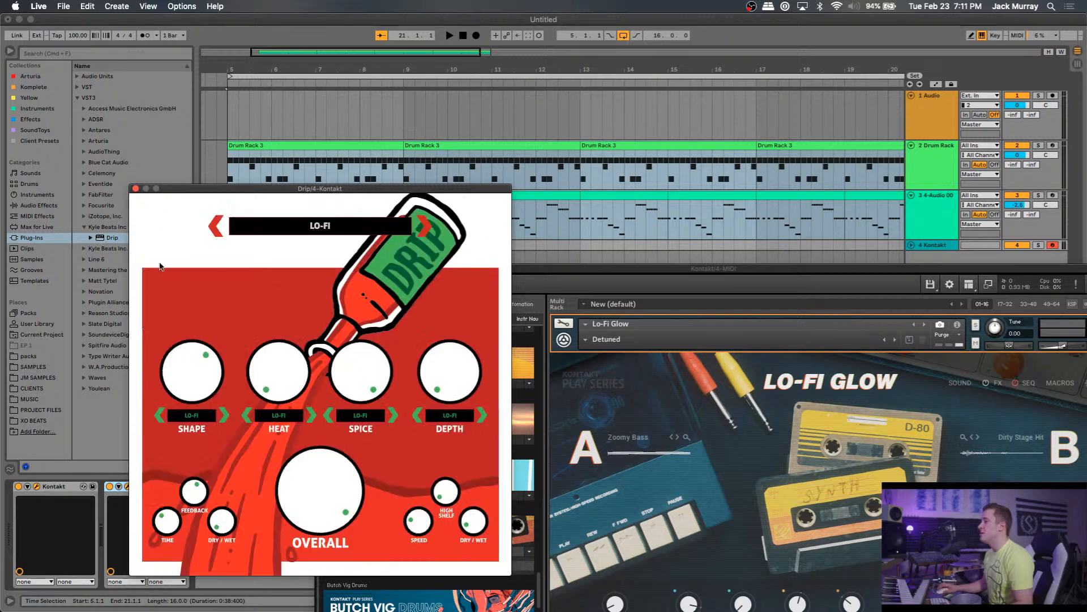
{"action": "left_click_drag", "start_coordinate": [130, 190], "coordinate": [160, 160]}
{"action": "left_click_drag", "start_coordinate": [324, 450], "coordinate": [341, 520]}
{"action": "left_click_drag", "start_coordinate": [345, 465], "coordinate": [346, 490]}
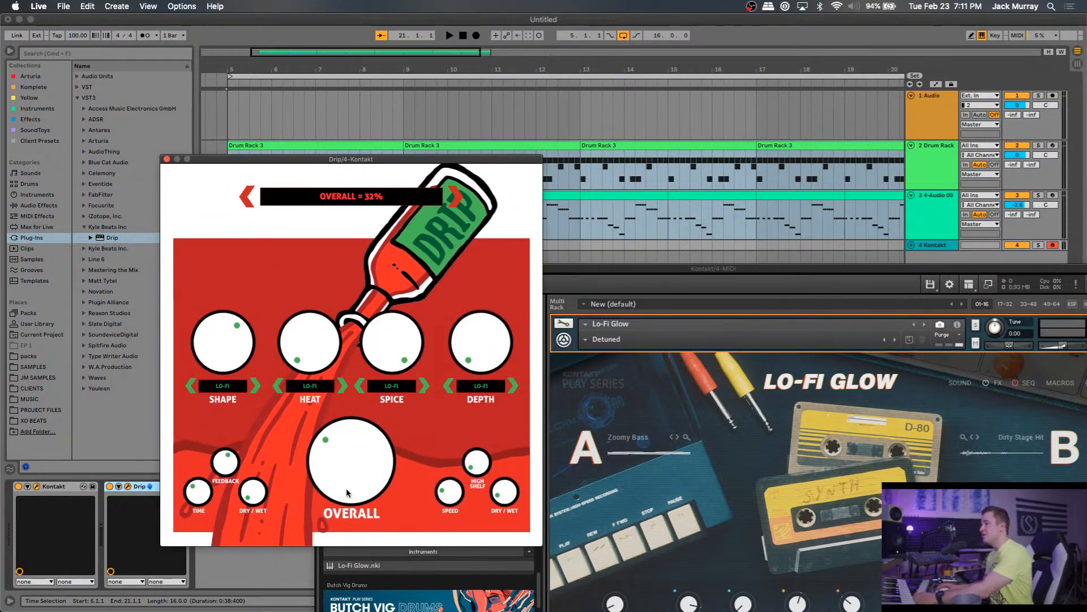
{"action": "left_click_drag", "start_coordinate": [323, 450], "coordinate": [326, 456]}
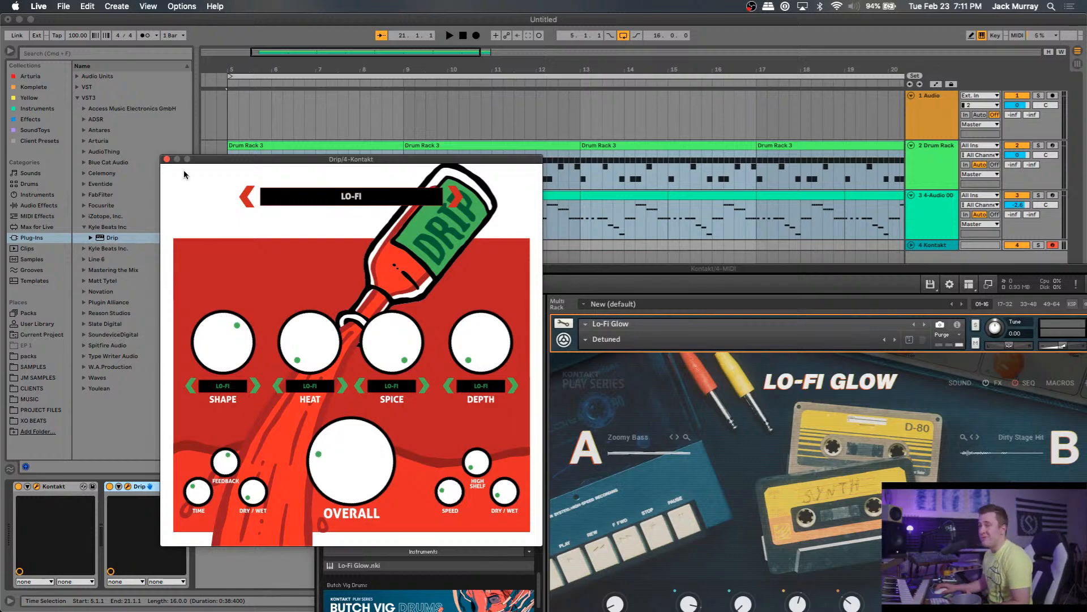
{"action": "left_click_drag", "start_coordinate": [227, 162], "coordinate": [144, 118]}
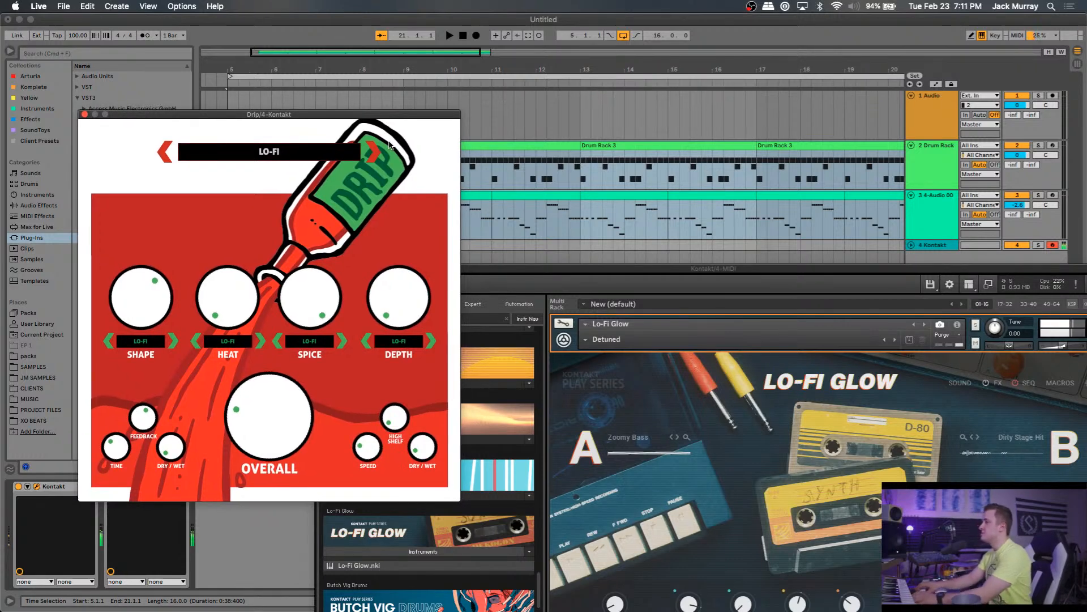
{"action": "left_click_drag", "start_coordinate": [265, 401], "coordinate": [268, 379]}
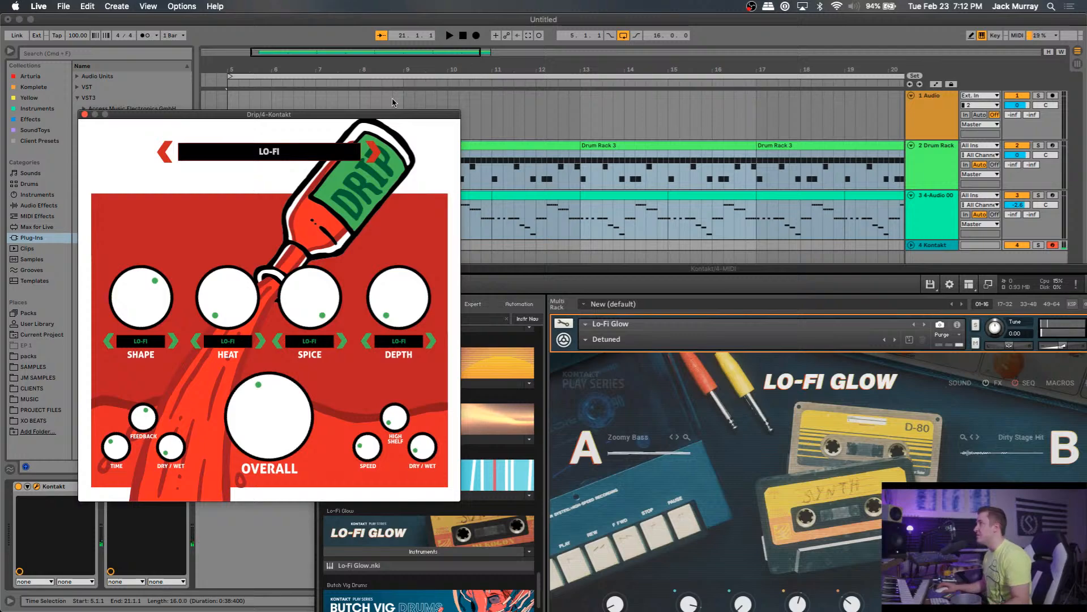
Close Drip, play the beat from bar 5 and record a keys take on the Kontakt track from bar 6 to about bar 17.
{"action": "left_click_drag", "start_coordinate": [346, 115], "coordinate": [367, 247]}
{"action": "left_click", "coordinate": [229, 174]}
{"action": "key", "text": "space"}
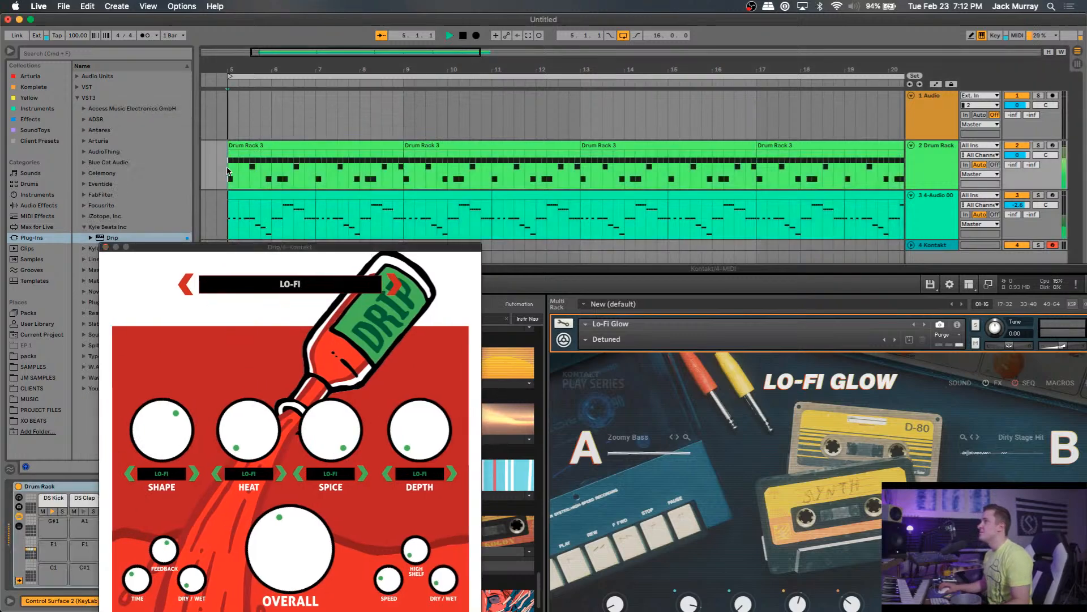
{"action": "left_click", "coordinate": [105, 247]}
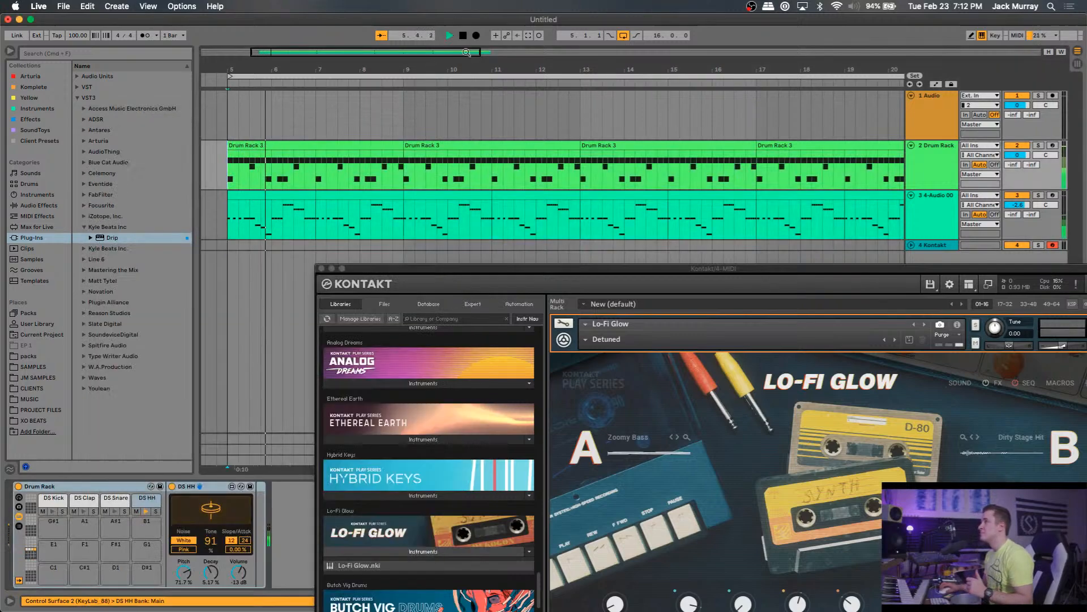
{"action": "left_click", "coordinate": [475, 36]}
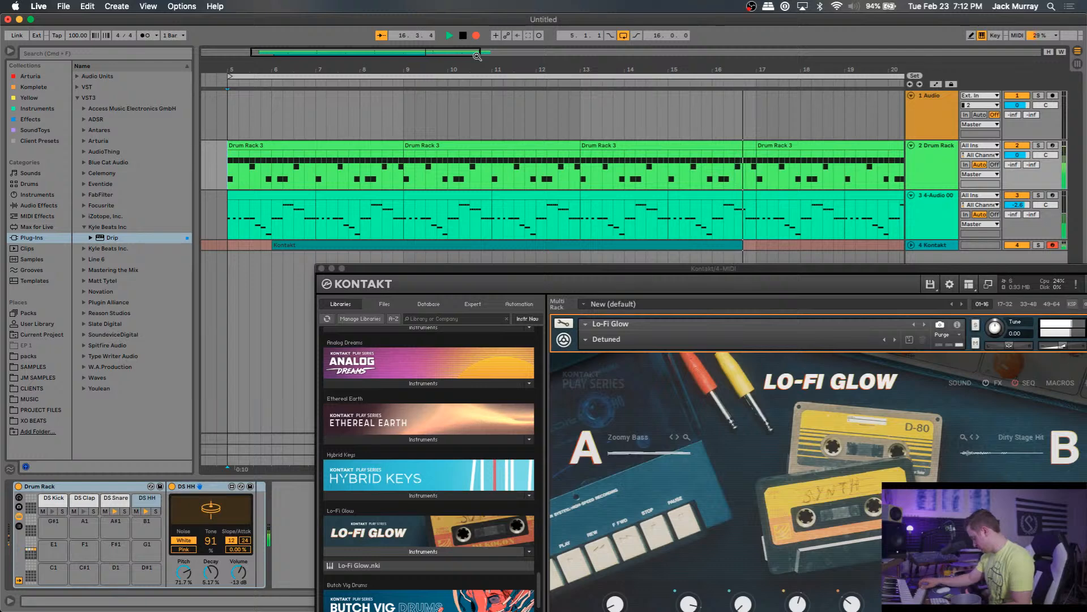
{"action": "key", "text": "space"}
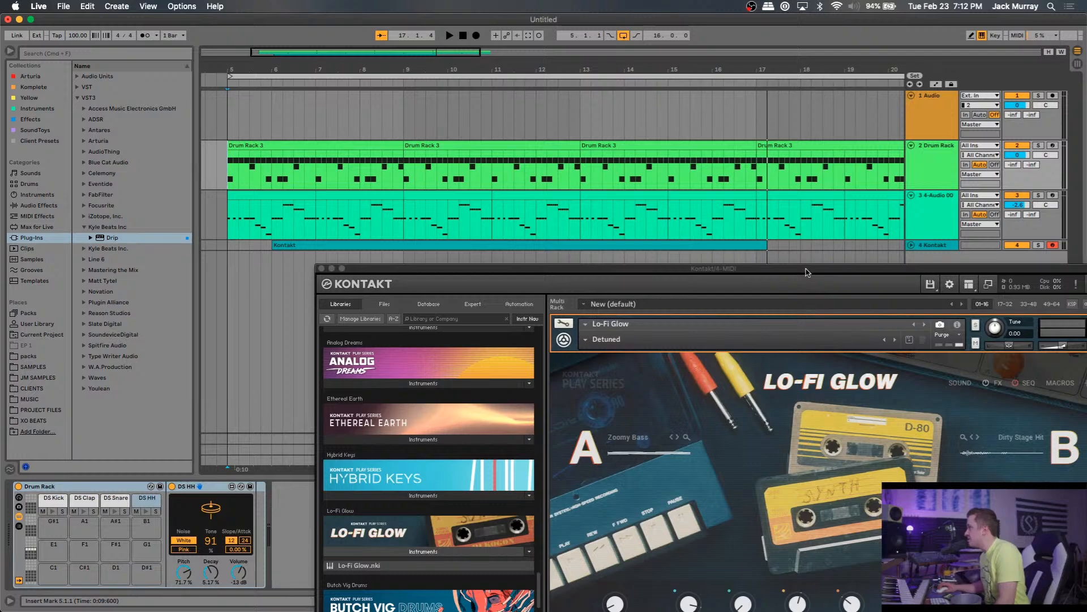
Unfold the Master track, adjust its volume and fold it again.
{"action": "left_click_drag", "start_coordinate": [807, 272], "coordinate": [541, 206]}
{"action": "left_click", "coordinate": [911, 461]}
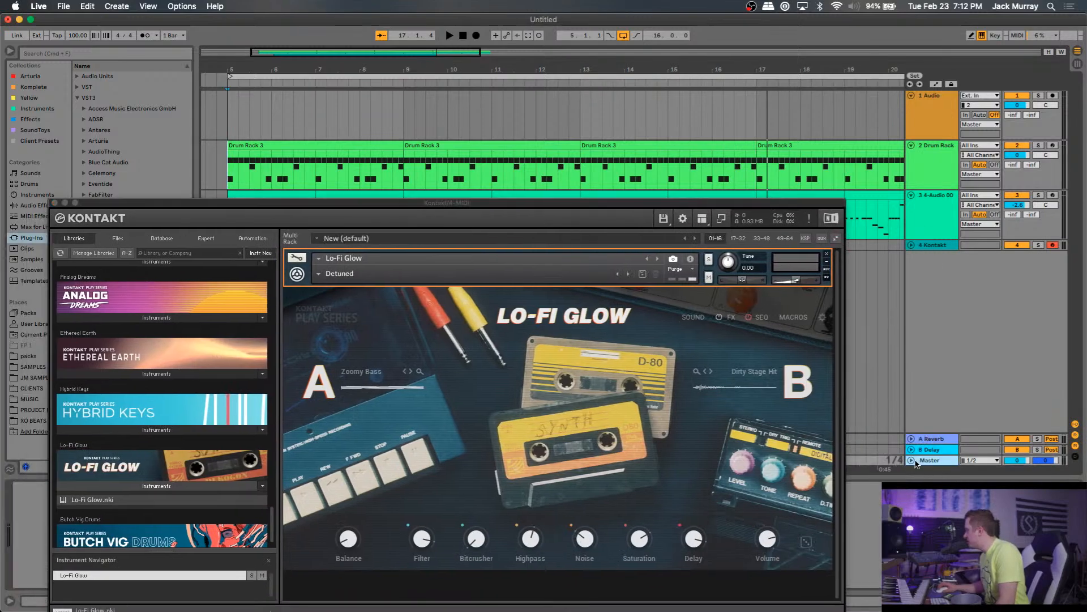
{"action": "left_click_drag", "start_coordinate": [1023, 417], "coordinate": [1022, 403]}
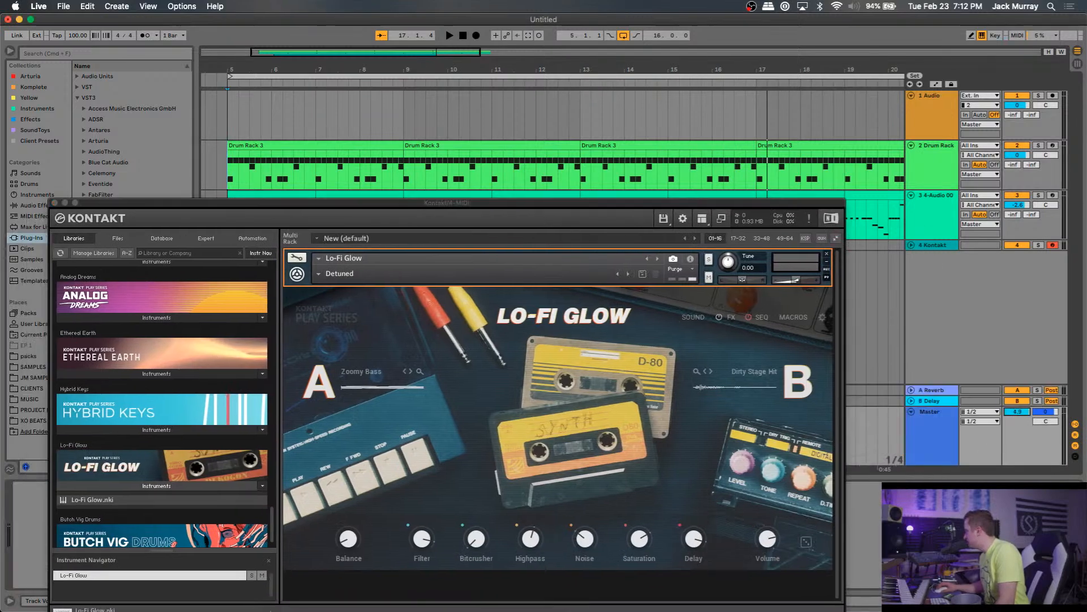
{"action": "left_click", "coordinate": [911, 412]}
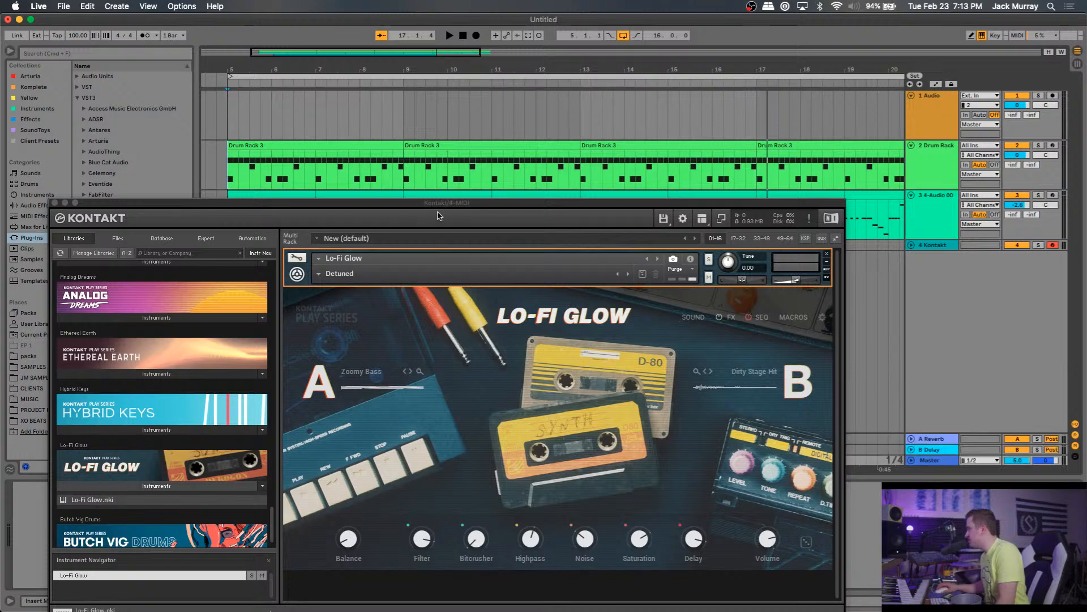
Unfold the Kontakt track and listen to the end of the recorded keys take from around bar 15.
{"action": "left_click_drag", "start_coordinate": [433, 207], "coordinate": [601, 143]}
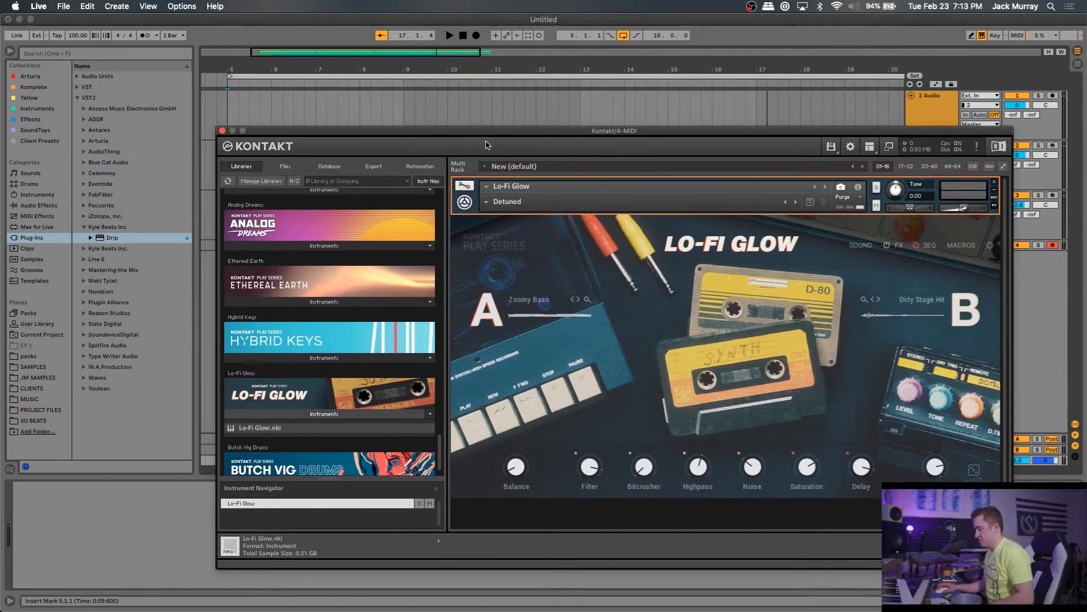
{"action": "left_click_drag", "start_coordinate": [486, 145], "coordinate": [488, 383]}
{"action": "left_click", "coordinate": [912, 248]}
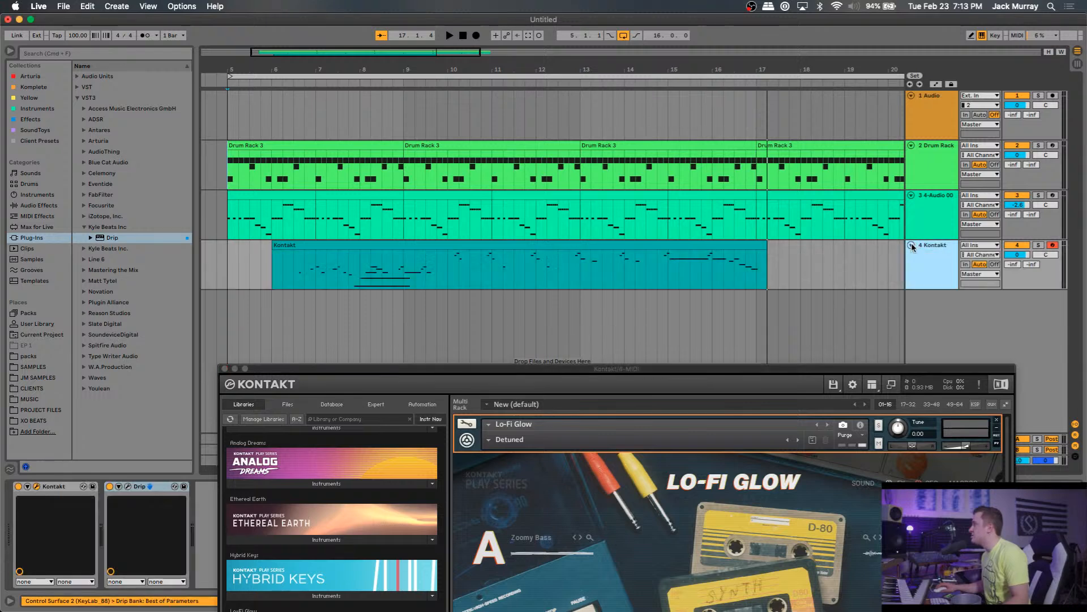
{"action": "left_click", "coordinate": [666, 266]}
{"action": "key", "text": "space"}
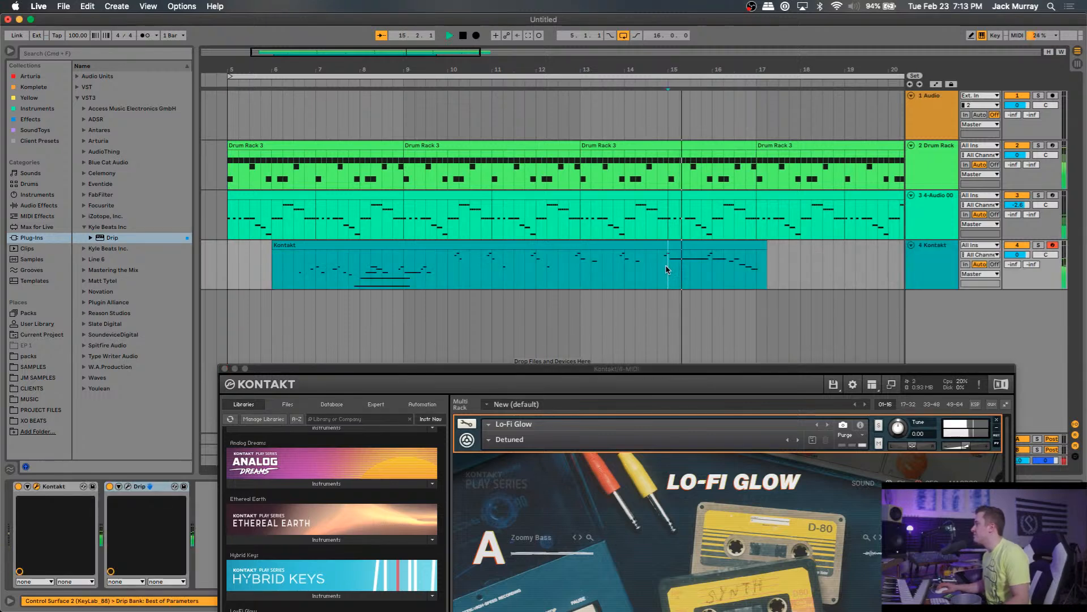
{"action": "left_click", "coordinate": [657, 268]}
{"action": "left_click", "coordinate": [702, 273]}
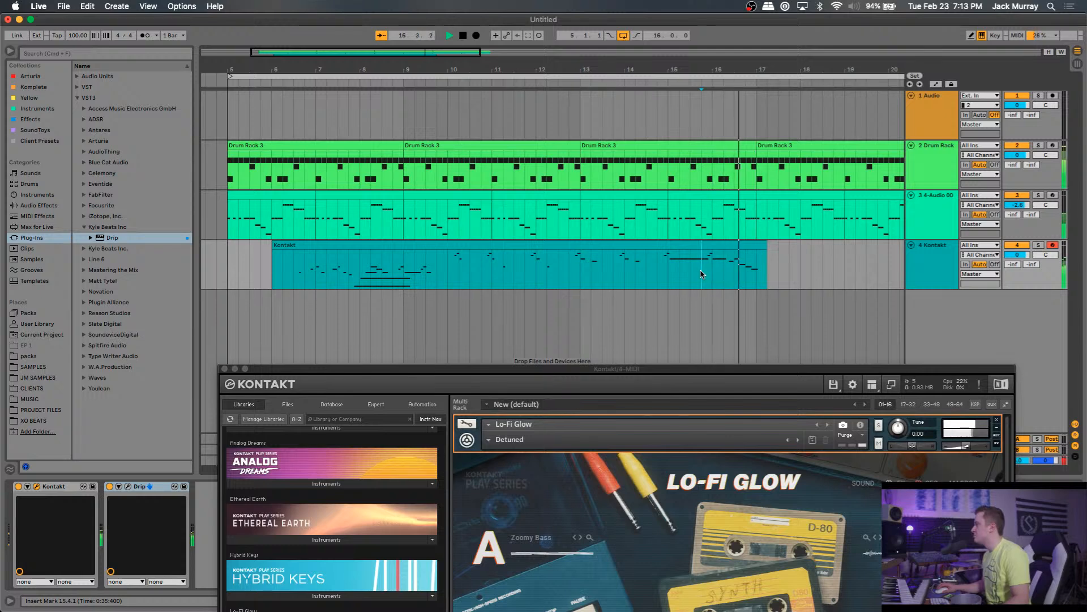
Stop playback and delete the recorded keys clip from the Kontakt track.
{"action": "key", "text": "space"}
{"action": "left_click", "coordinate": [395, 245]}
{"action": "key", "text": "Delete"}
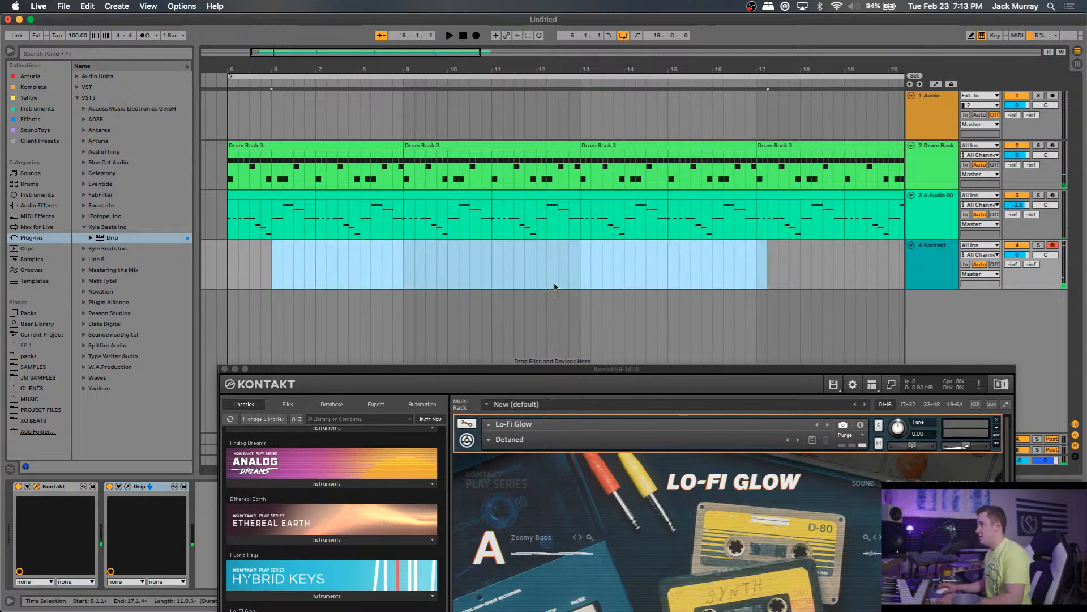
Search the Sounds category for "way boom" and expand the Booms folder in the results.
{"action": "left_click_drag", "start_coordinate": [654, 368], "coordinate": [692, 358]}
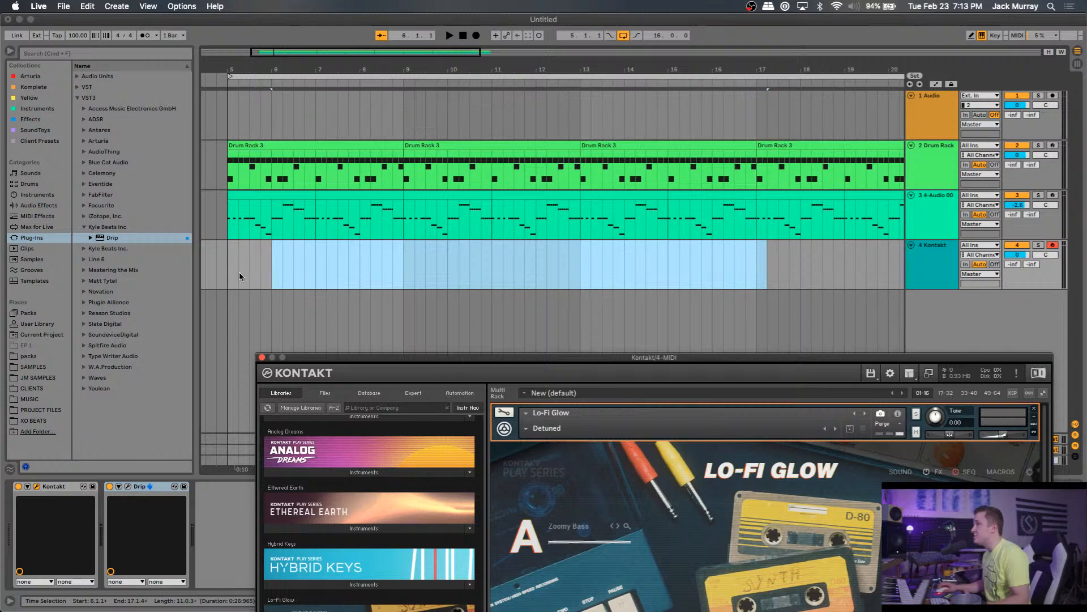
{"action": "left_click", "coordinate": [43, 227]}
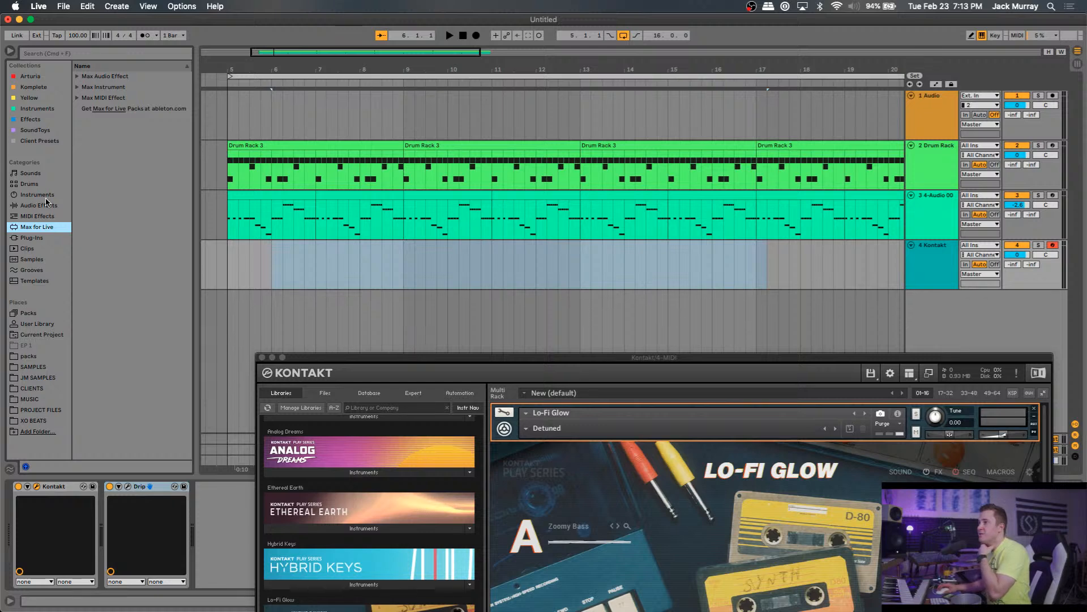
{"action": "left_click", "coordinate": [46, 176]}
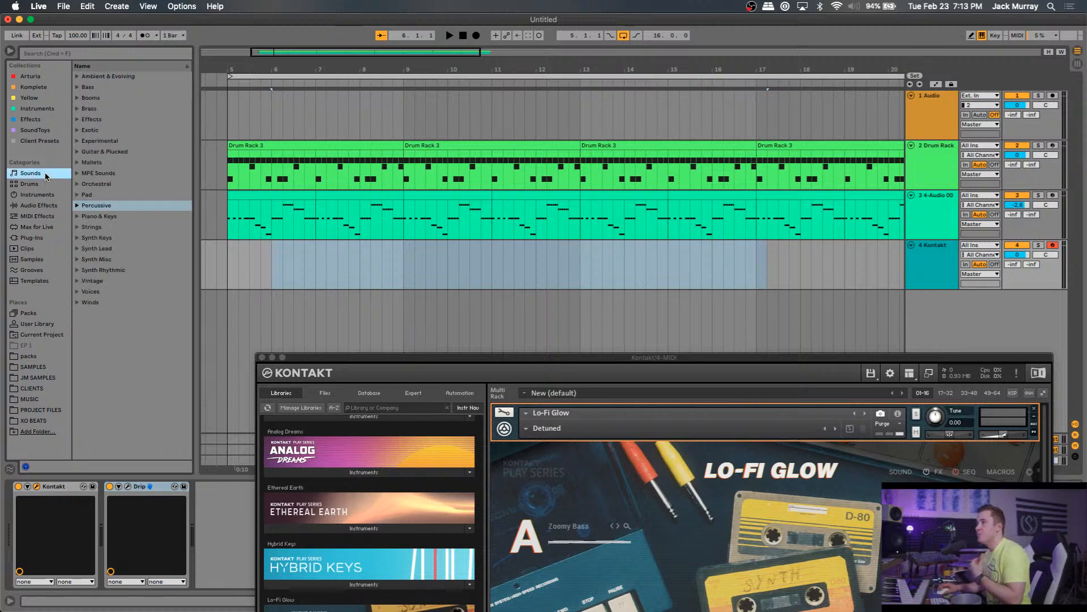
{"action": "left_click", "coordinate": [78, 54]}
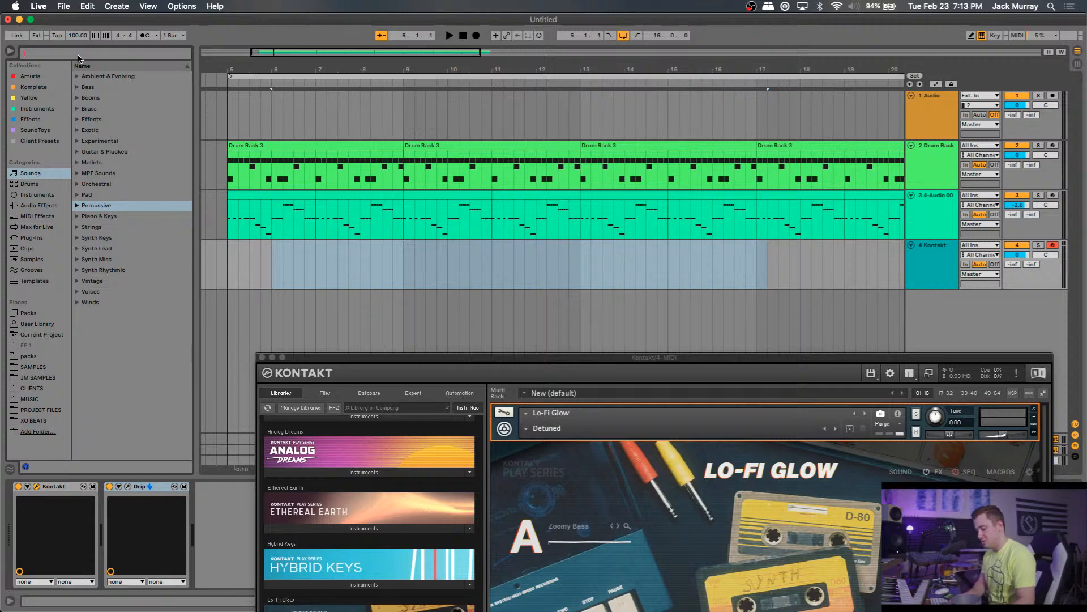
{"action": "type", "text": "way"}
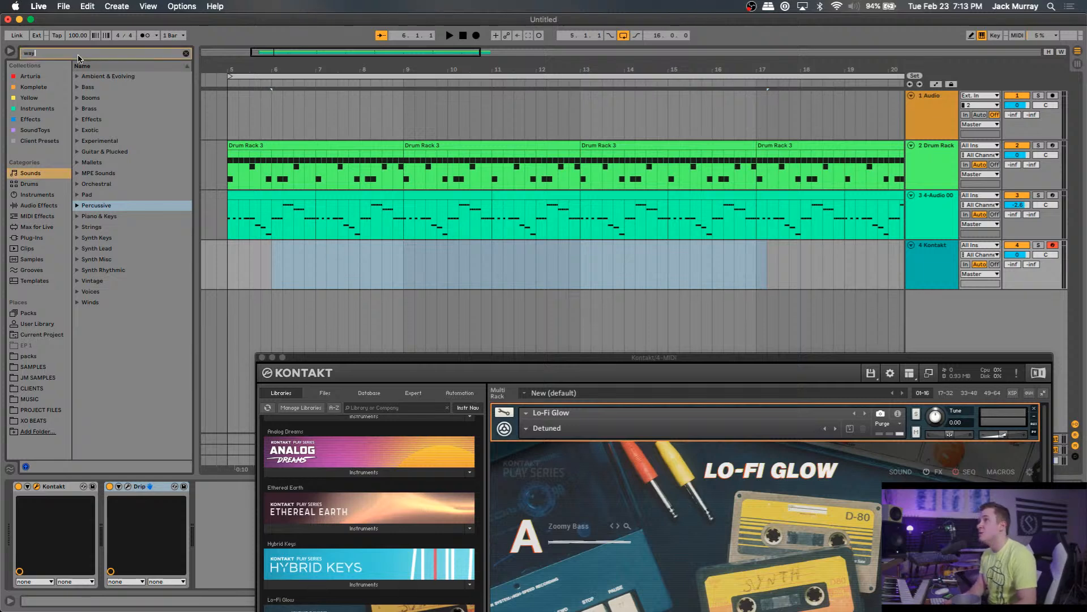
{"action": "type", "text": " boom"}
{"action": "left_click", "coordinate": [77, 76]}
Load 2-Way Boom.adg onto a new track below Kontakt and set its Release to 68.7 ms.
{"action": "left_click_drag", "start_coordinate": [113, 97], "coordinate": [1029, 323]}
{"action": "left_click_drag", "start_coordinate": [941, 307], "coordinate": [942, 309]}
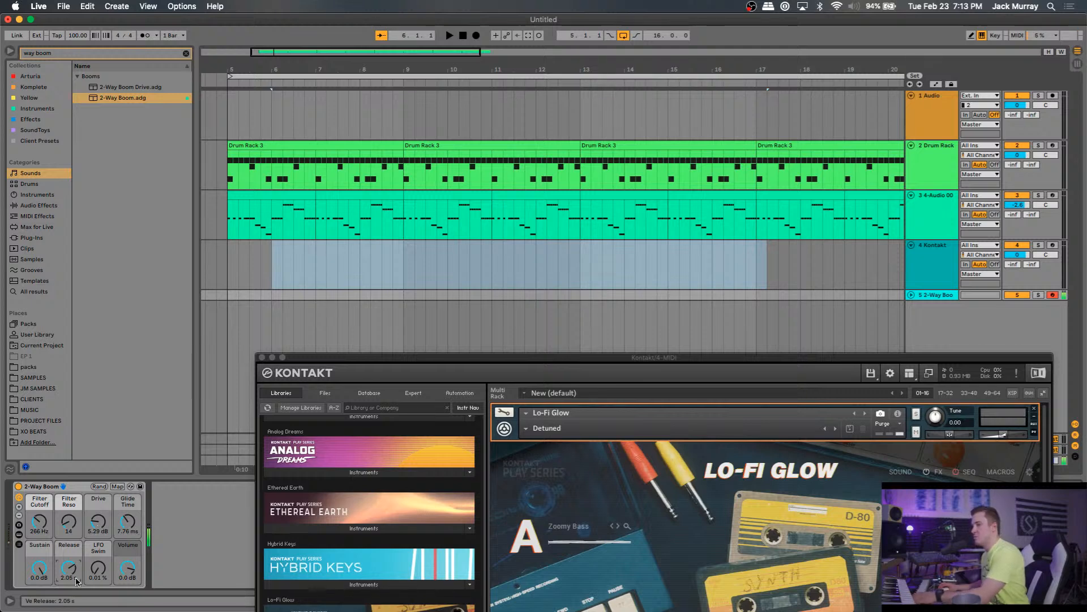
{"action": "left_click_drag", "start_coordinate": [68, 571], "coordinate": [79, 584]}
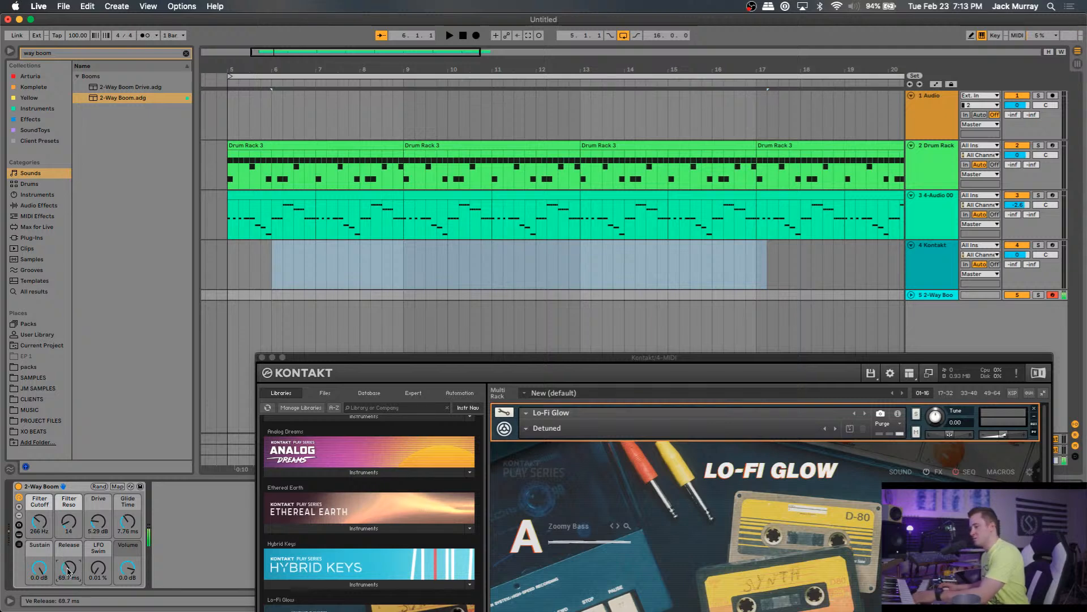
Switch to Focusrite Control, raise the Playback 1-2 gain in the Line Outputs 7-8 mix and return to Live.
{"action": "left_click", "coordinate": [11, 78]}
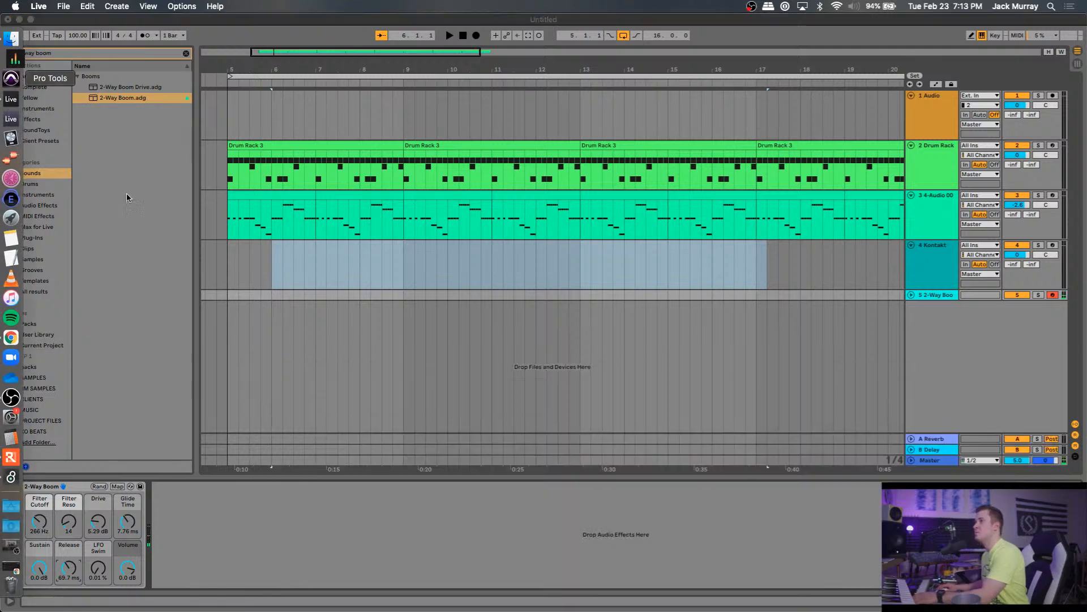
{"action": "scroll", "coordinate": [367, 419], "scroll_direction": "down", "scroll_amount": 2}
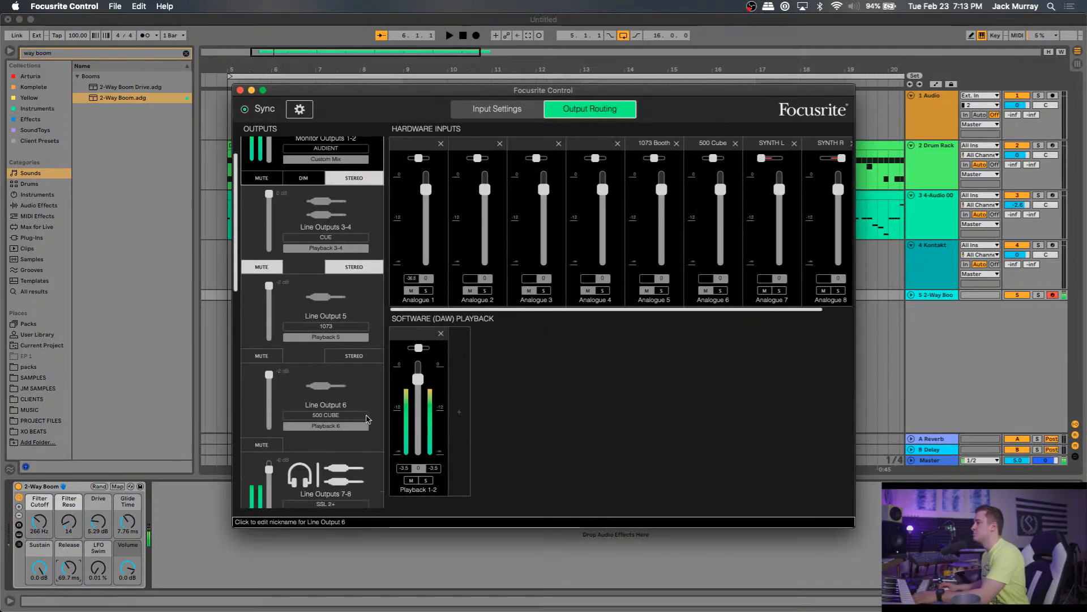
{"action": "scroll", "coordinate": [367, 419], "scroll_direction": "down", "scroll_amount": 1}
{"action": "left_click", "coordinate": [375, 451]}
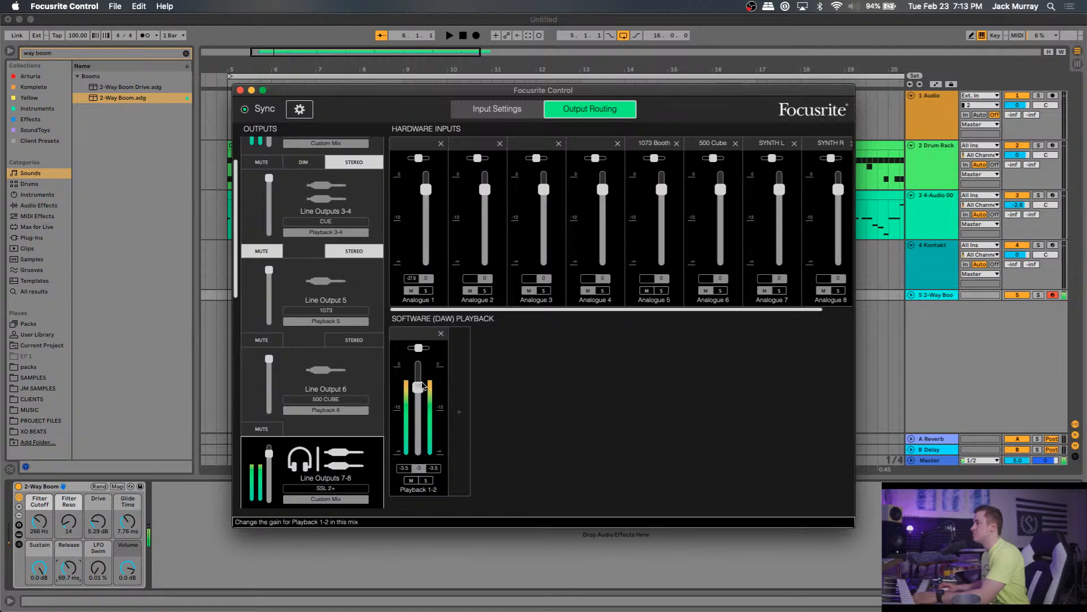
{"action": "left_click_drag", "start_coordinate": [423, 372], "coordinate": [425, 369]}
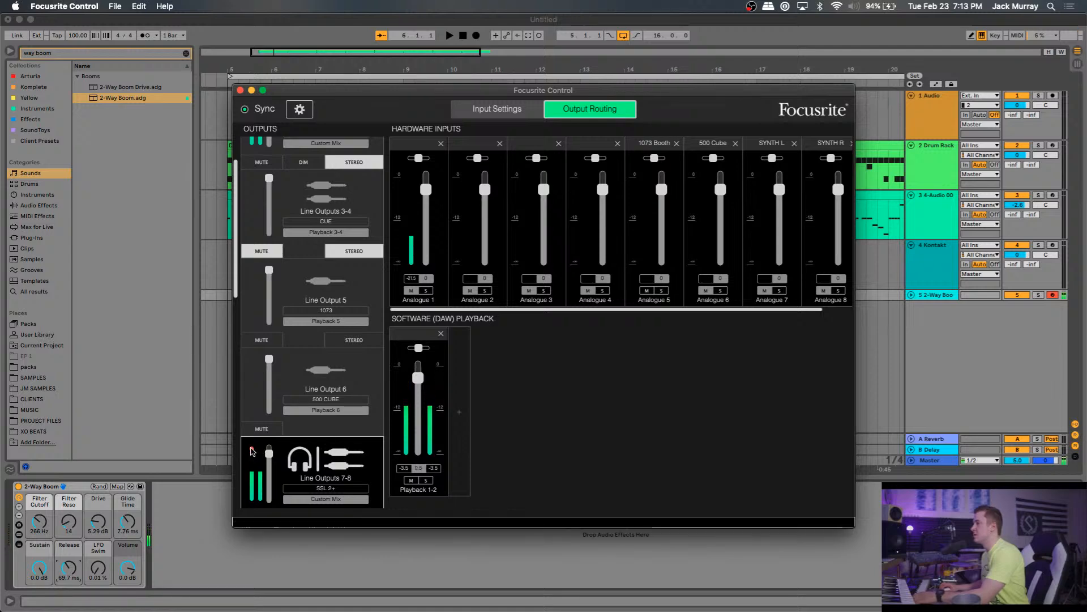
{"action": "left_click", "coordinate": [355, 264]}
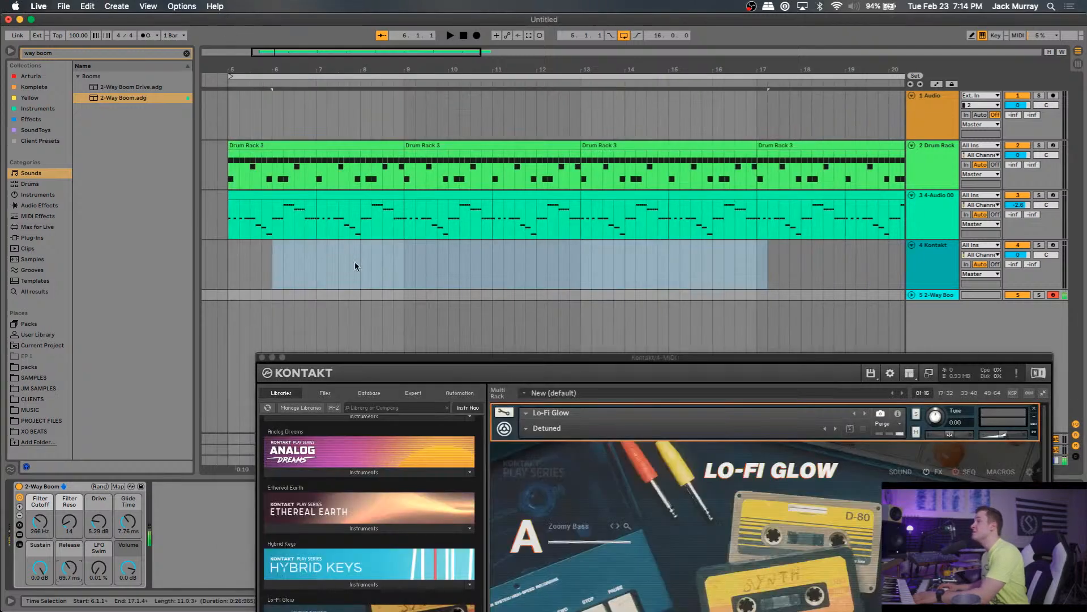
Play the beat from bar 5 and record a bass take on the 2-Way Boom track from about bar 11 to bar 17.
{"action": "left_click", "coordinate": [231, 253]}
{"action": "key", "text": "space"}
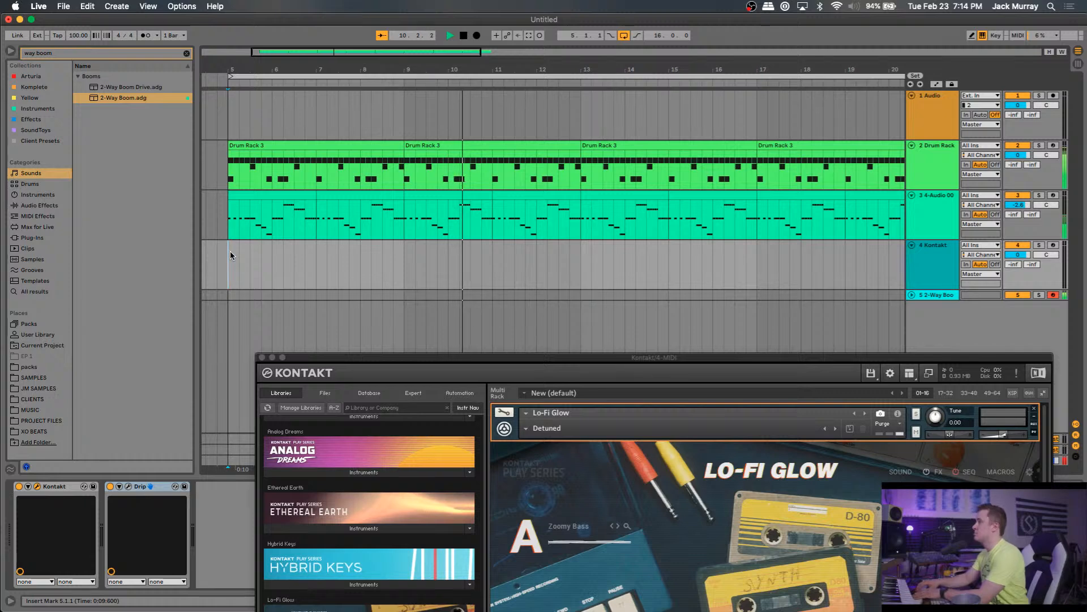
{"action": "left_click", "coordinate": [476, 35]}
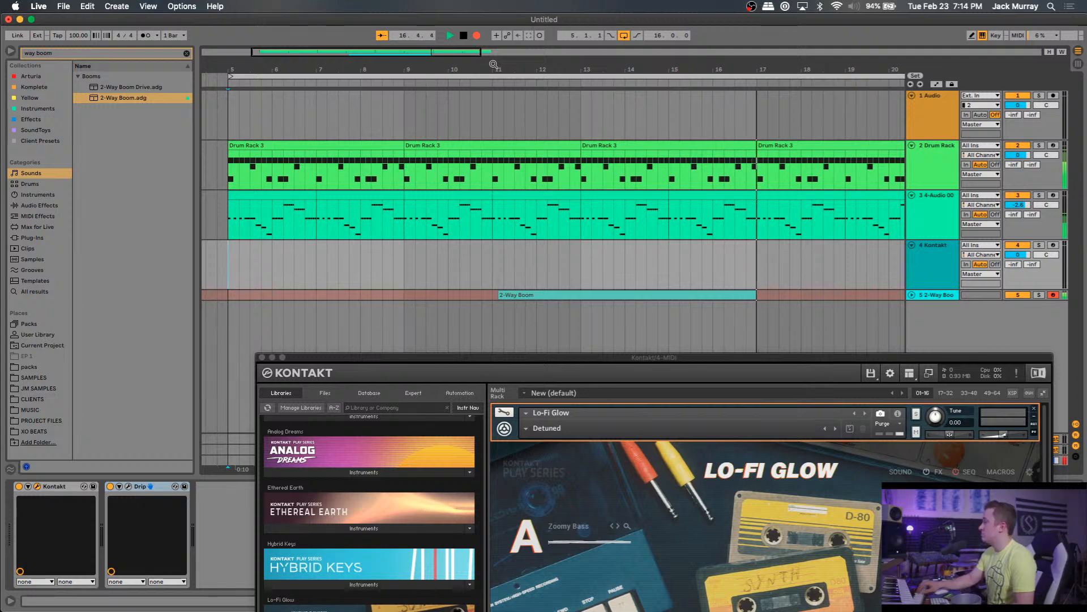
{"action": "key", "text": "space"}
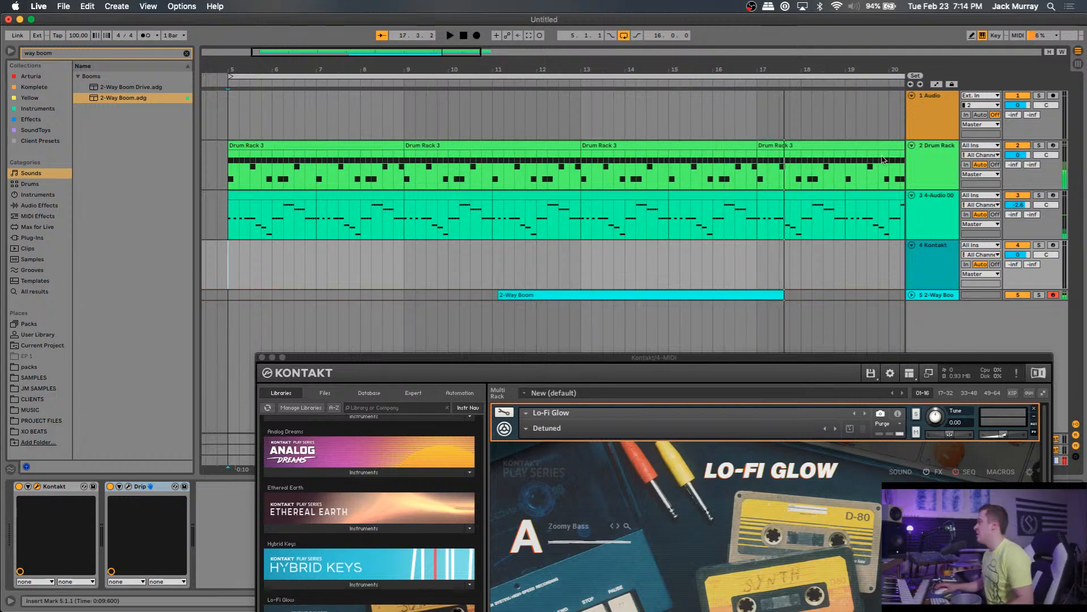
Unfold the 2-Way Boom track, listen from bar 13 and trim the recorded clip to bars 13 to 17.
{"action": "left_click", "coordinate": [912, 294]}
{"action": "left_click", "coordinate": [583, 323]}
{"action": "key", "text": "space"}
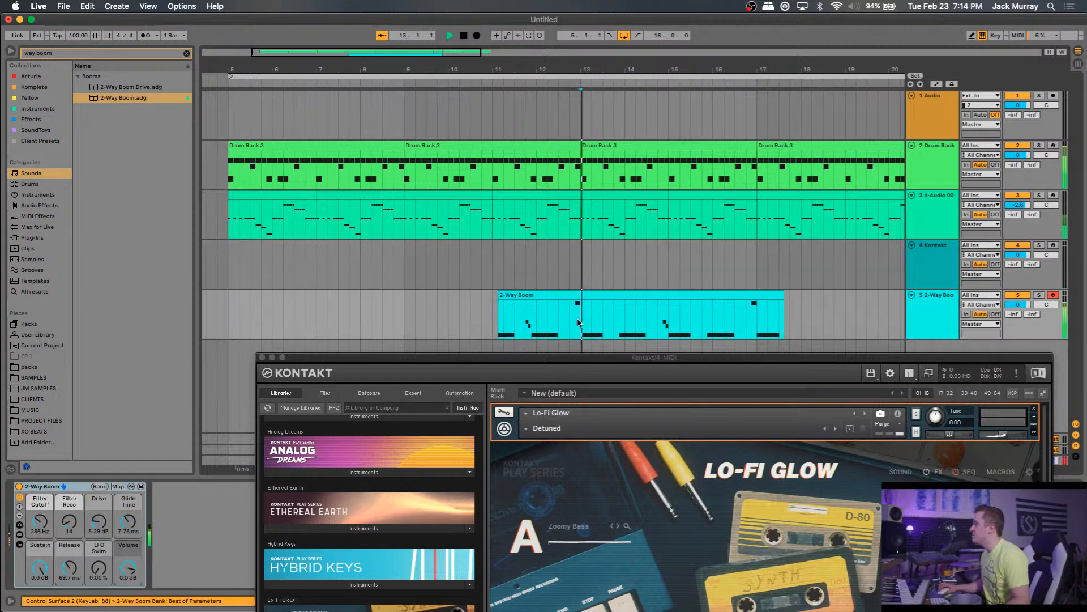
{"action": "left_click_drag", "start_coordinate": [582, 315], "coordinate": [501, 311]}
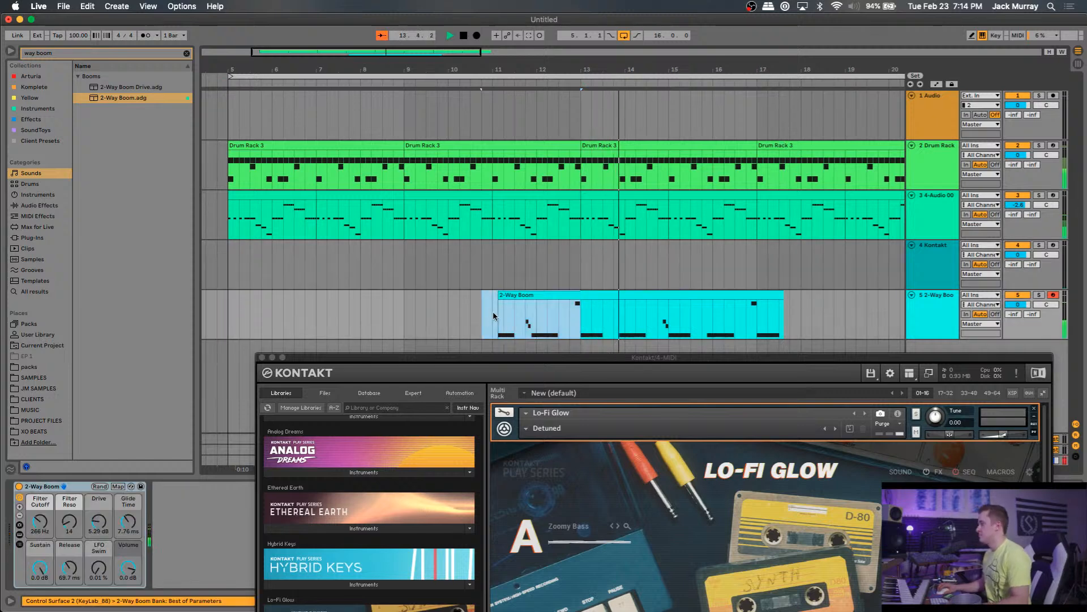
{"action": "key", "text": "Delete"}
{"action": "left_click_drag", "start_coordinate": [810, 311], "coordinate": [758, 324]}
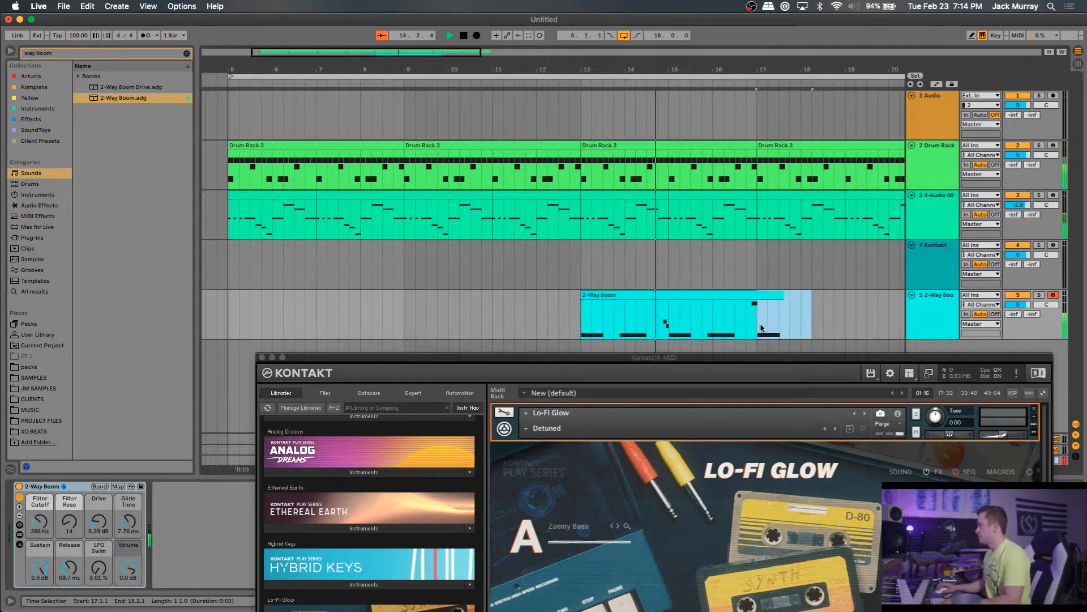
{"action": "key", "text": "Delete"}
Stop playback, open the trimmed 2-Way Boom clip in the note editor and move the Kontakt window out of the way.
{"action": "double_click", "coordinate": [685, 293]}
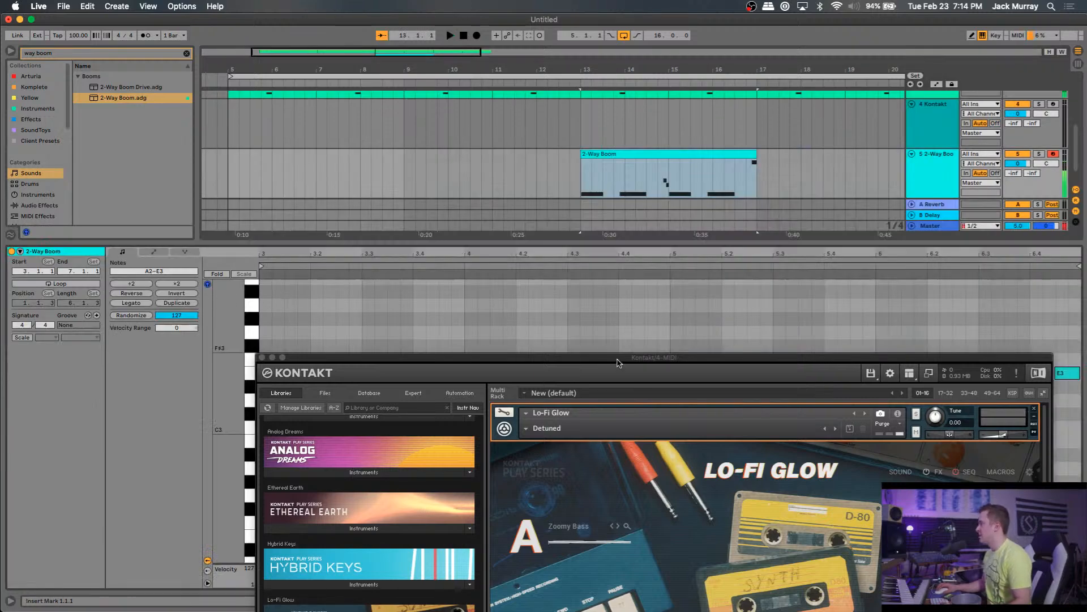
{"action": "key", "text": "space"}
{"action": "right_click", "coordinate": [569, 436]}
{"action": "left_click", "coordinate": [552, 425]}
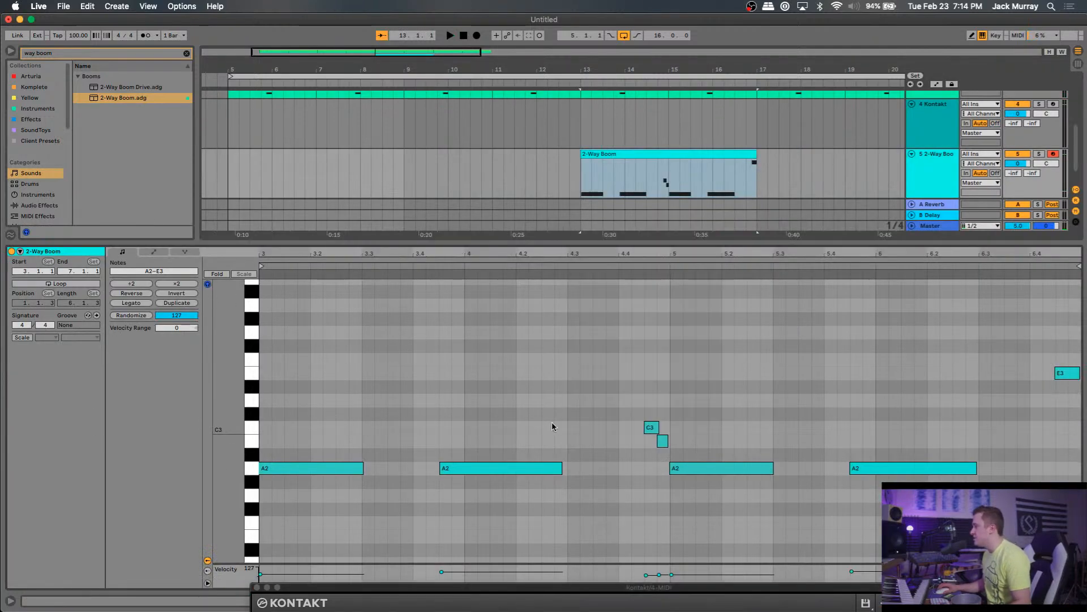
Try quantizing all notes of the 2-Way Boom clip with the existing quantize setting and listen to the result.
{"action": "key", "text": "super+a"}
{"action": "right_click", "coordinate": [552, 424]}
{"action": "left_click", "coordinate": [587, 221]}
{"action": "key", "text": "space"}
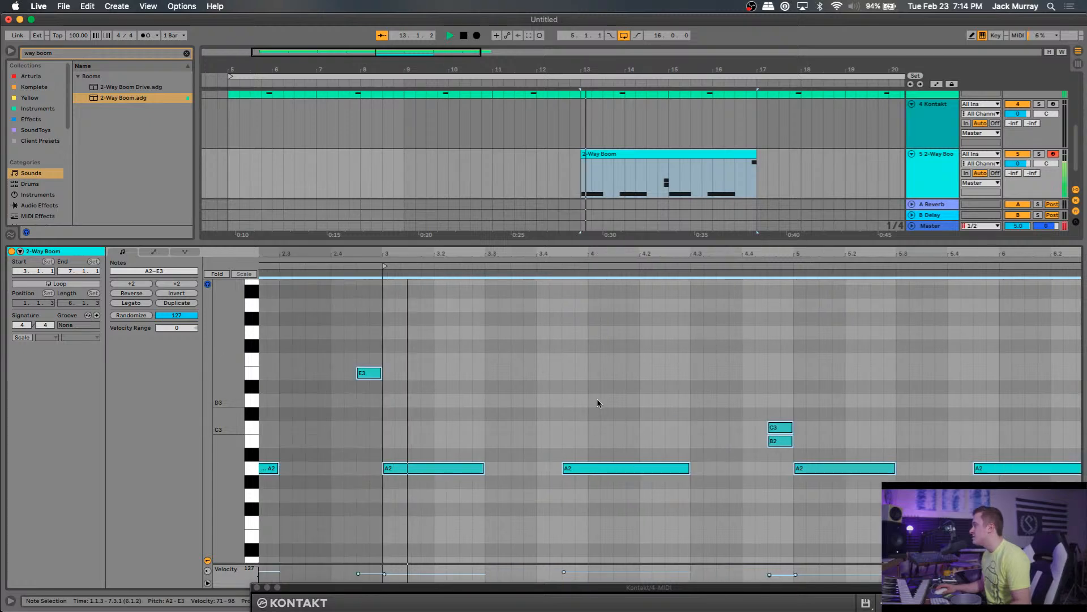
{"action": "left_click", "coordinate": [636, 391]}
{"action": "key", "text": "space"}
Quantize all notes of the 2-Way Boom clip to 1/16 and listen to the bass part.
{"action": "key", "text": "super+a"}
{"action": "right_click", "coordinate": [636, 392]}
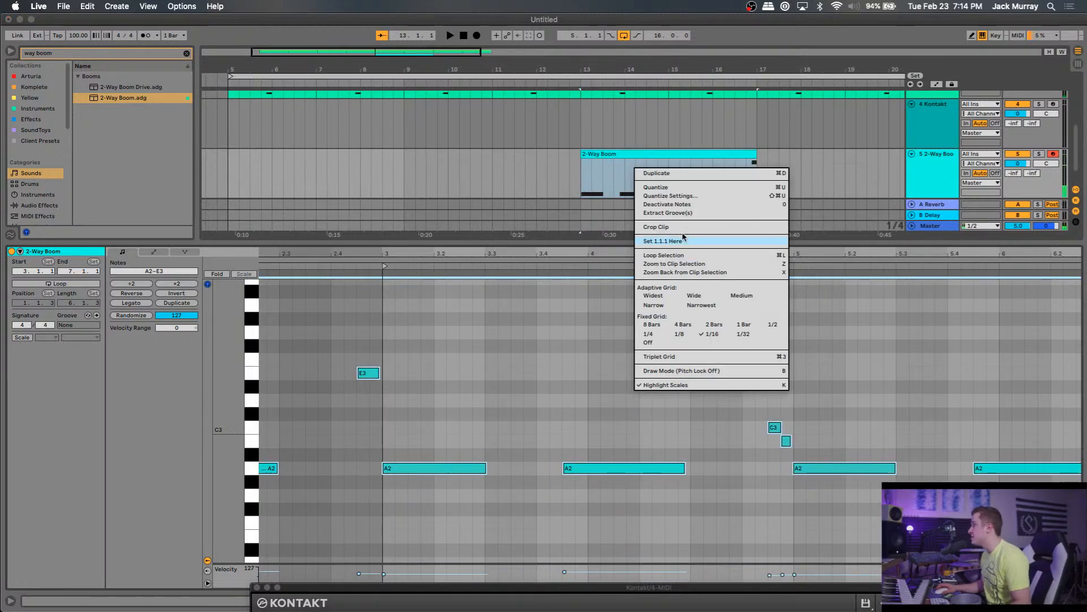
{"action": "left_click", "coordinate": [674, 198]}
{"action": "left_click", "coordinate": [565, 295]}
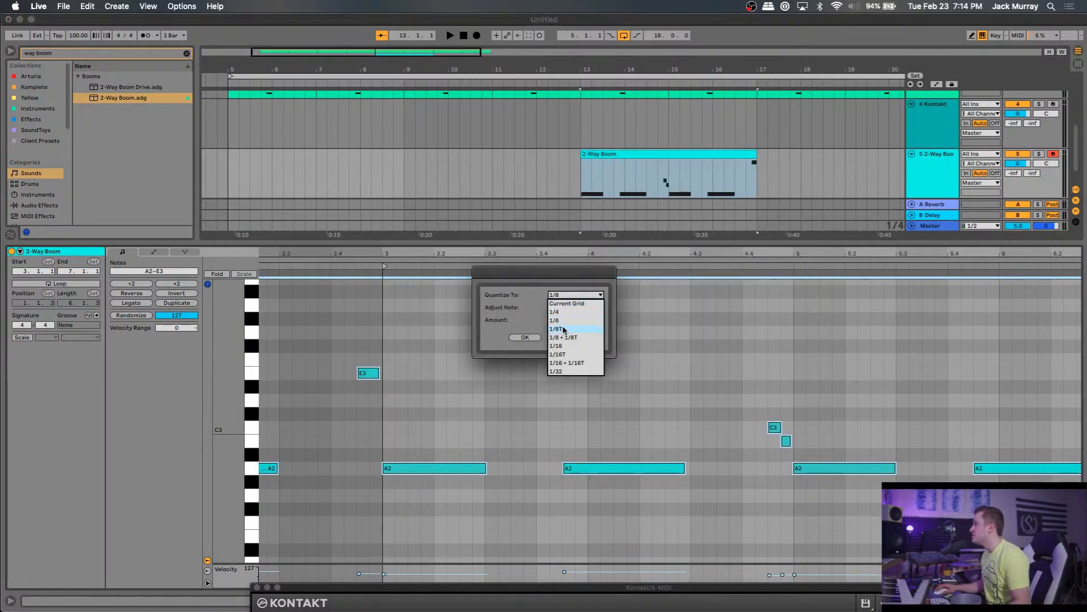
{"action": "left_click", "coordinate": [563, 345]}
{"action": "left_click", "coordinate": [525, 338]}
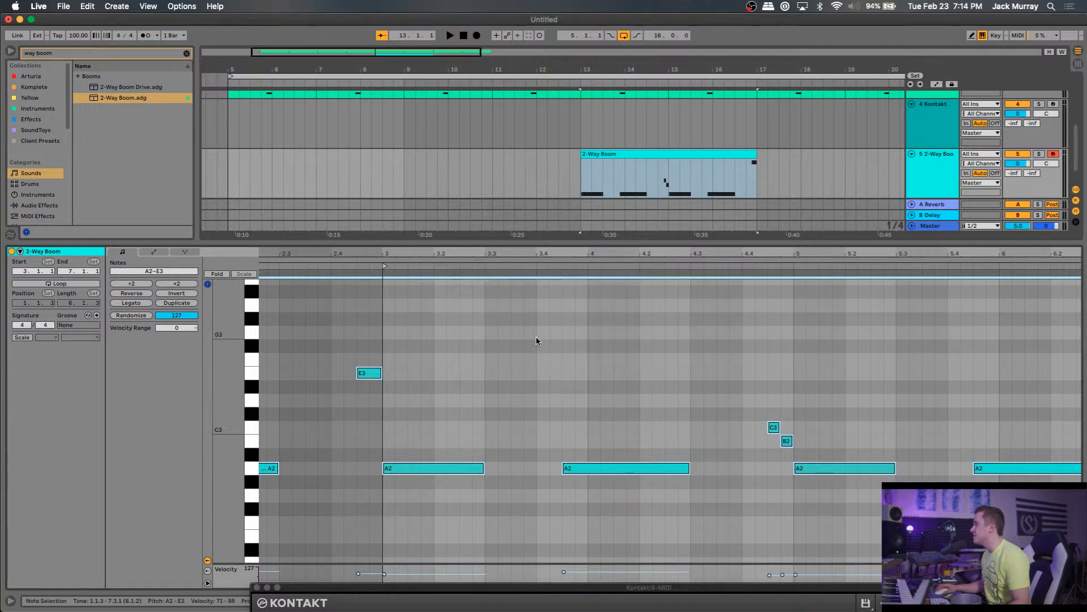
{"action": "key", "text": "space"}
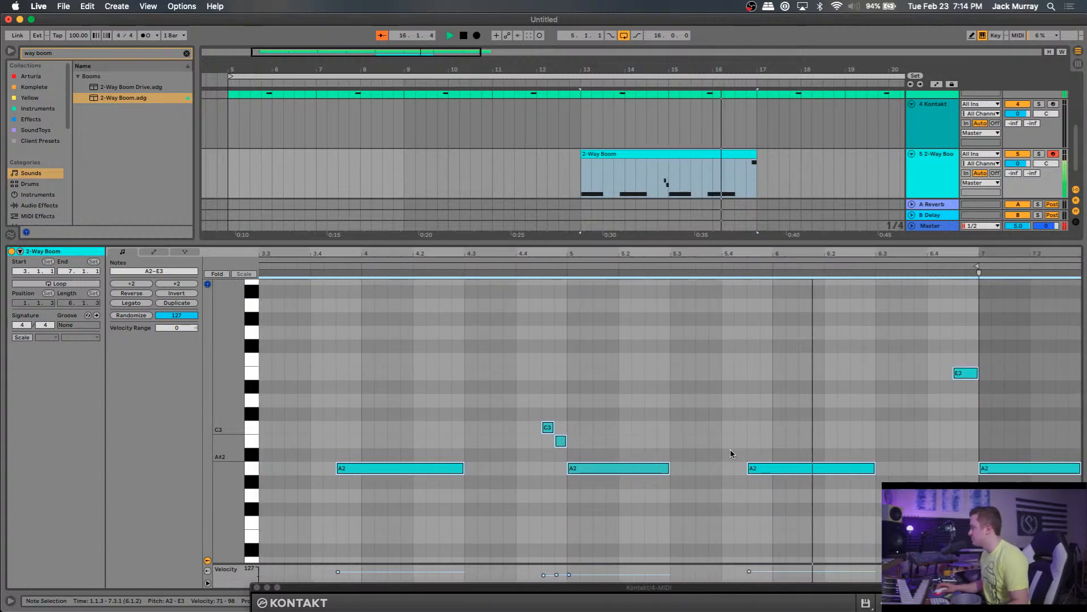
{"action": "key", "text": "space"}
Copy the 2-Way Boom clip and paste it four times in a row from bar 5 to bar 21.
{"action": "left_click", "coordinate": [634, 153]}
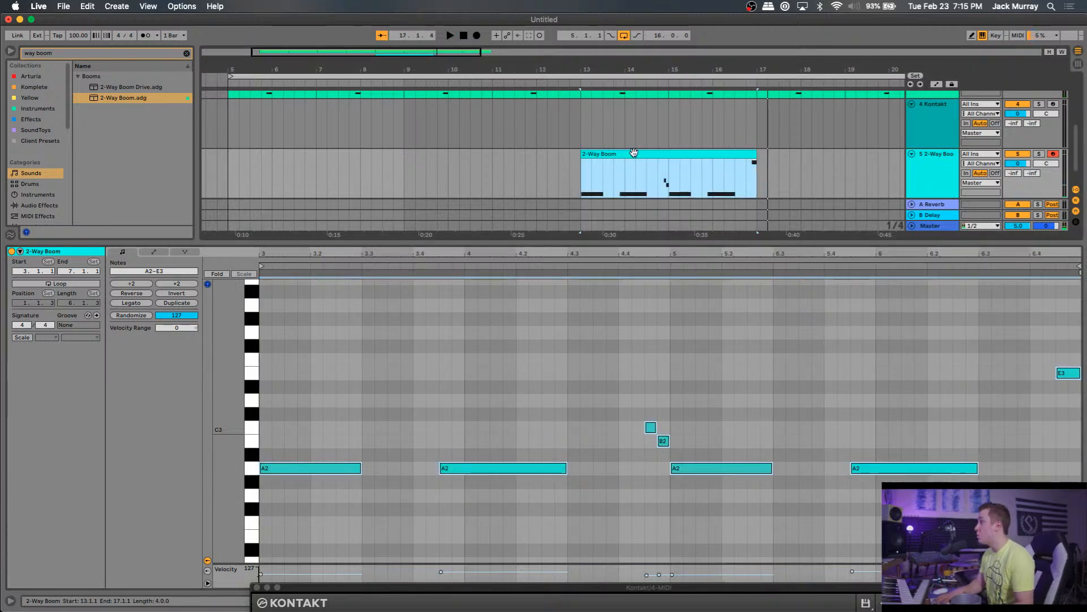
{"action": "key", "text": "super+c"}
{"action": "left_click", "coordinate": [231, 169]}
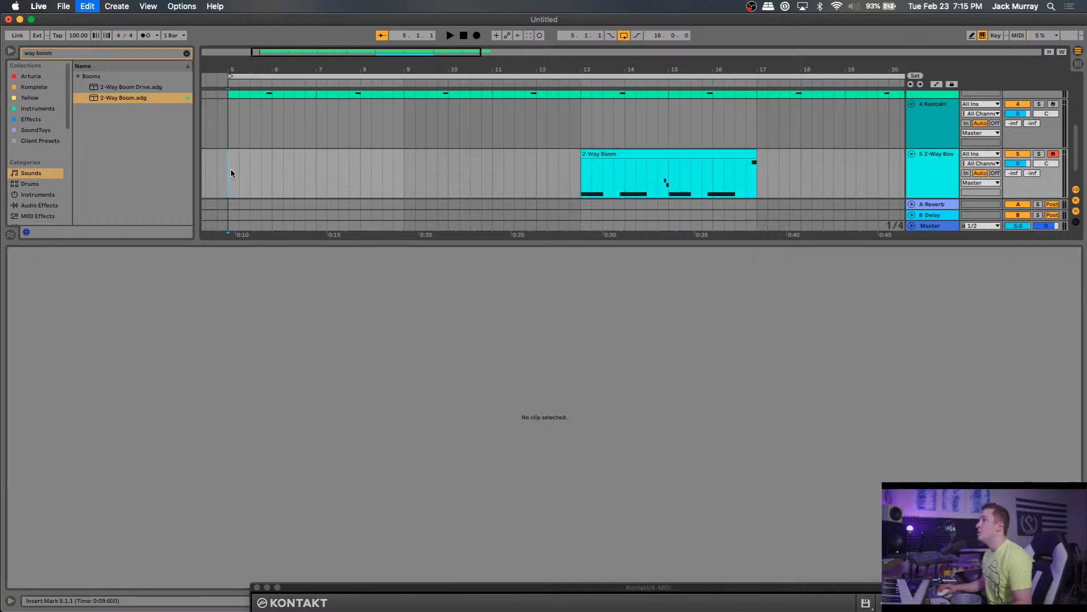
{"action": "key", "text": "super+v"}
{"action": "key", "text": "super+v"}
{"action": "key", "text": "super+v"}
{"action": "key", "text": "super+v"}
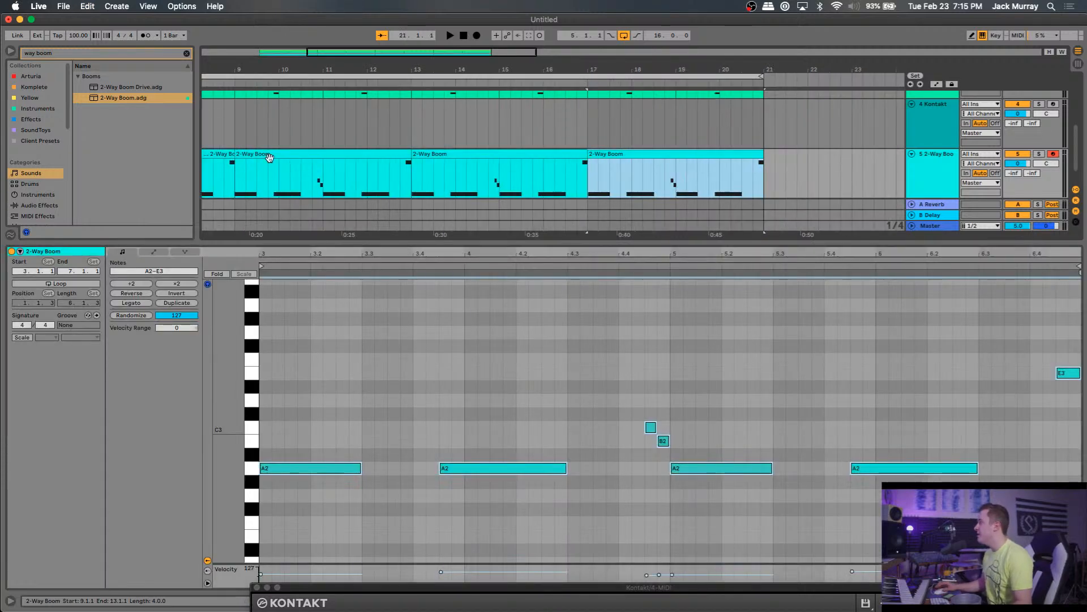
Enlarge the arrangement area, move the Kontakt track below the 2-Way Boom track and reduce its height.
{"action": "scroll", "coordinate": [277, 154], "scroll_direction": "down", "scroll_amount": 4}
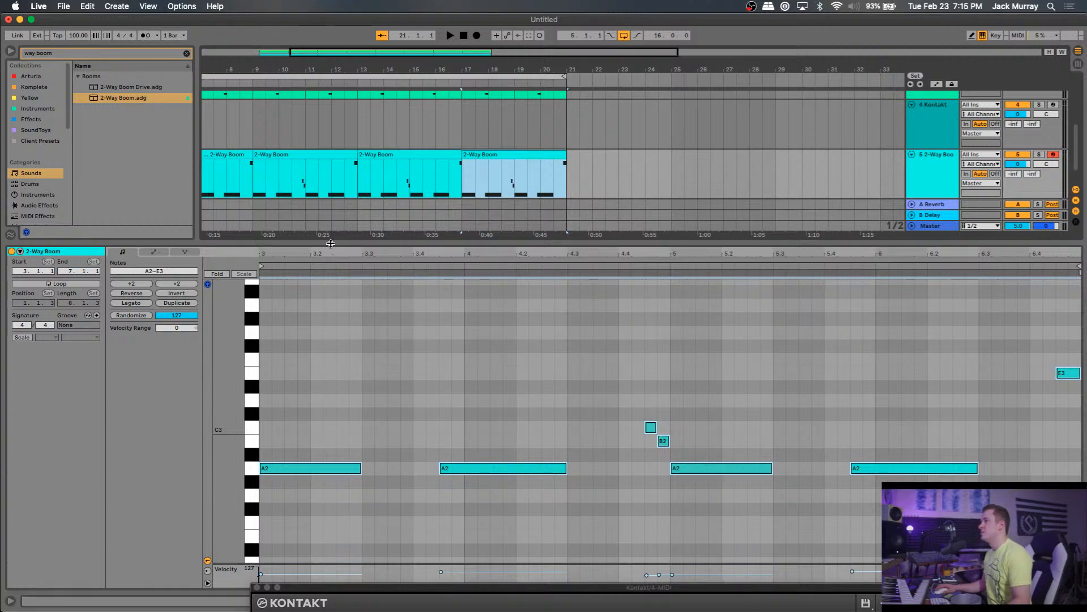
{"action": "left_click_drag", "start_coordinate": [331, 244], "coordinate": [338, 371]}
{"action": "scroll", "coordinate": [408, 315], "scroll_direction": "left", "scroll_amount": 5}
{"action": "left_click", "coordinate": [289, 227]}
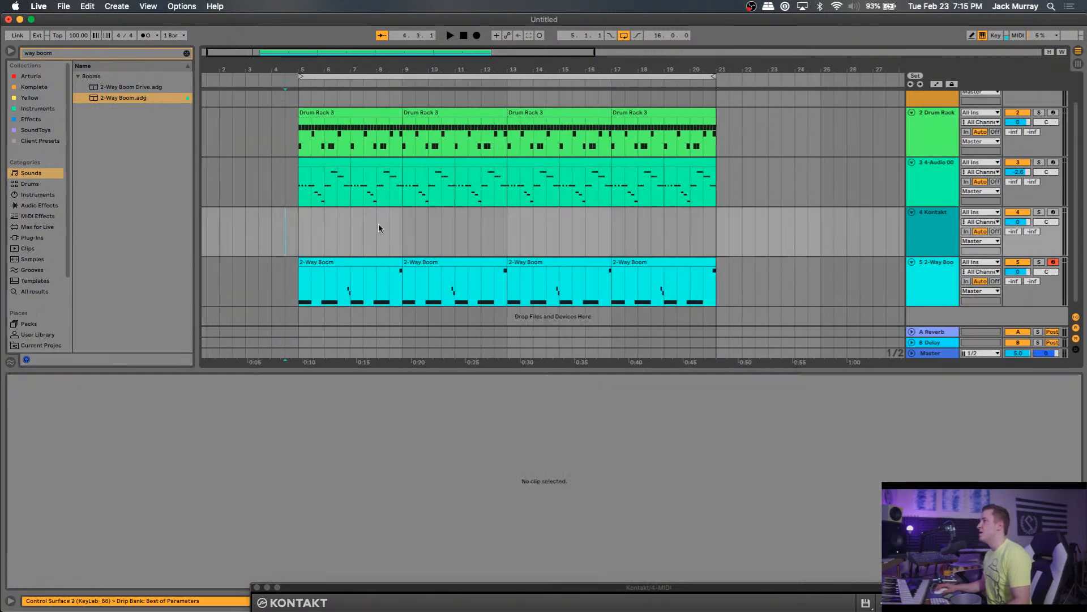
{"action": "mouse_move", "coordinate": [959, 243]}
{"action": "left_mouse_down"}
{"action": "mouse_move", "coordinate": [958, 340]}
{"action": "mouse_move", "coordinate": [959, 252]}
{"action": "left_mouse_up"}
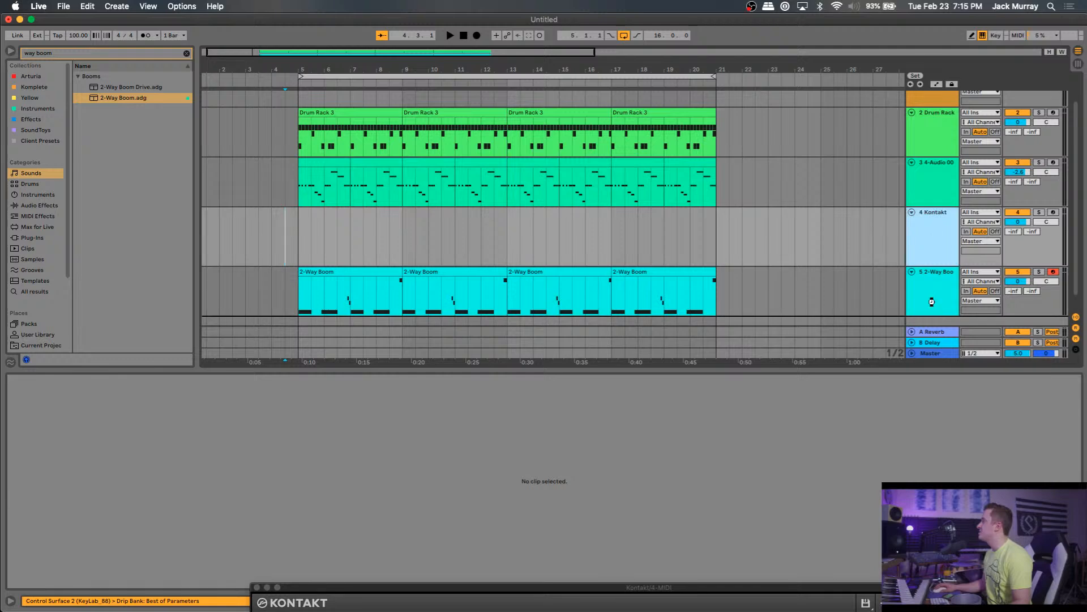
{"action": "left_click", "coordinate": [925, 279]}
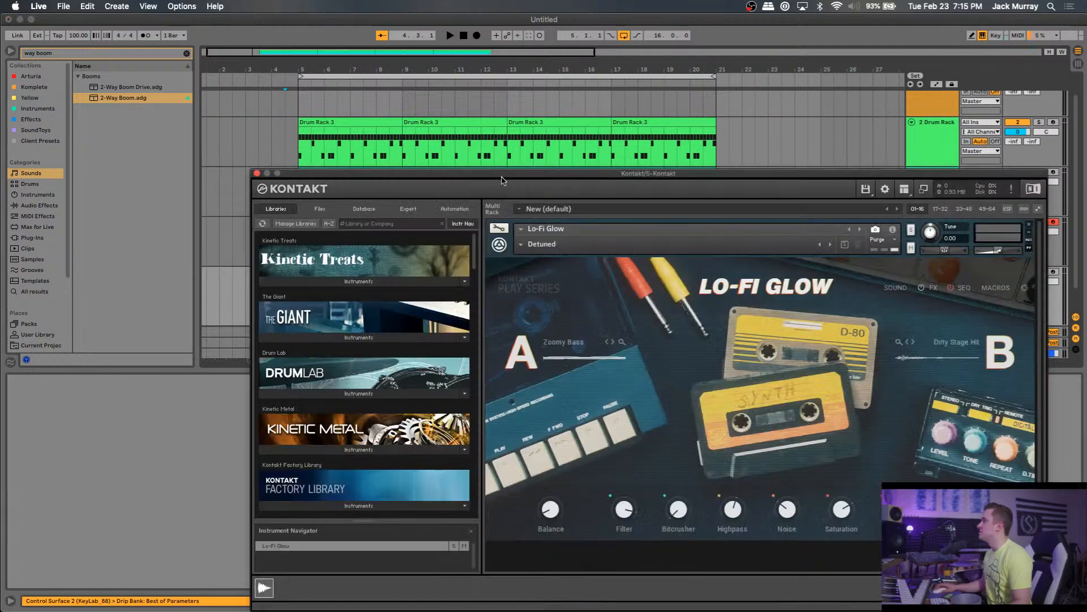
{"action": "left_click_drag", "start_coordinate": [501, 181], "coordinate": [477, 345]}
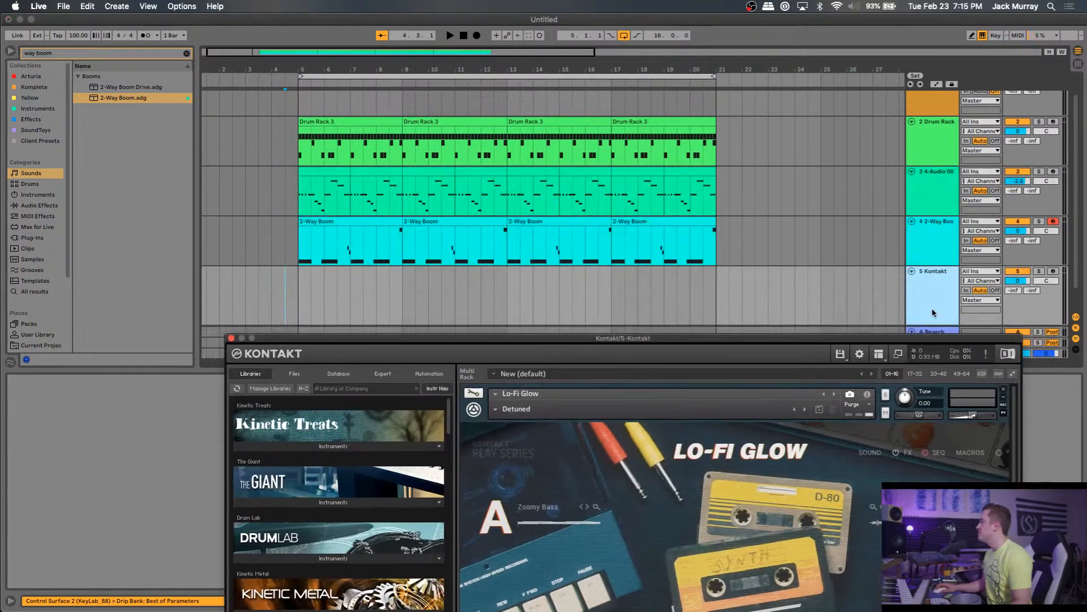
{"action": "left_click_drag", "start_coordinate": [925, 325], "coordinate": [925, 305]}
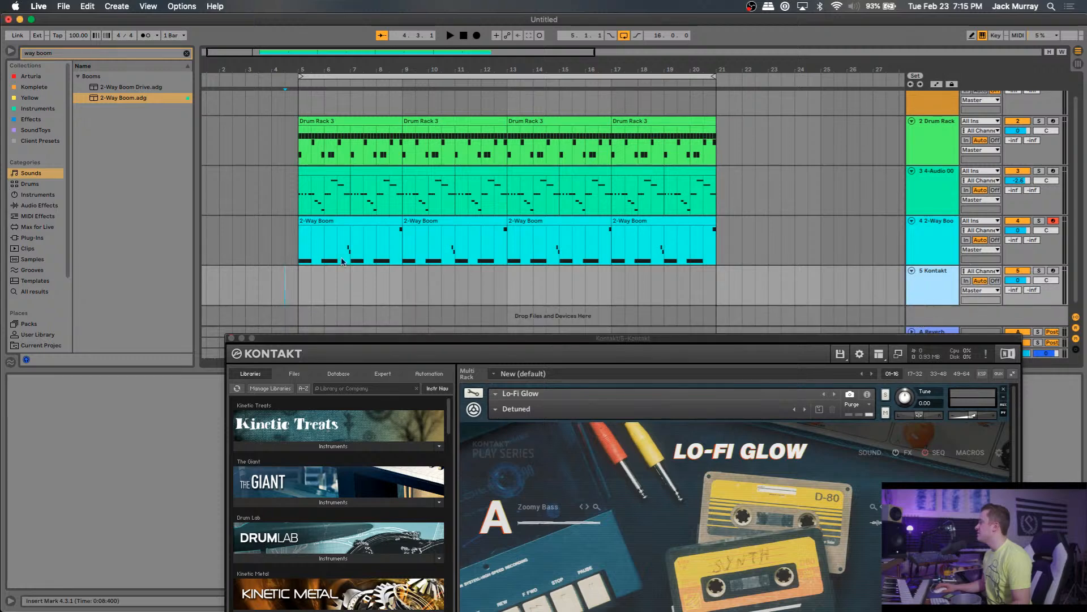
Play the arrangement from bar 5 and arm the Kontakt track for recording.
{"action": "left_click", "coordinate": [300, 280]}
{"action": "key", "text": "space"}
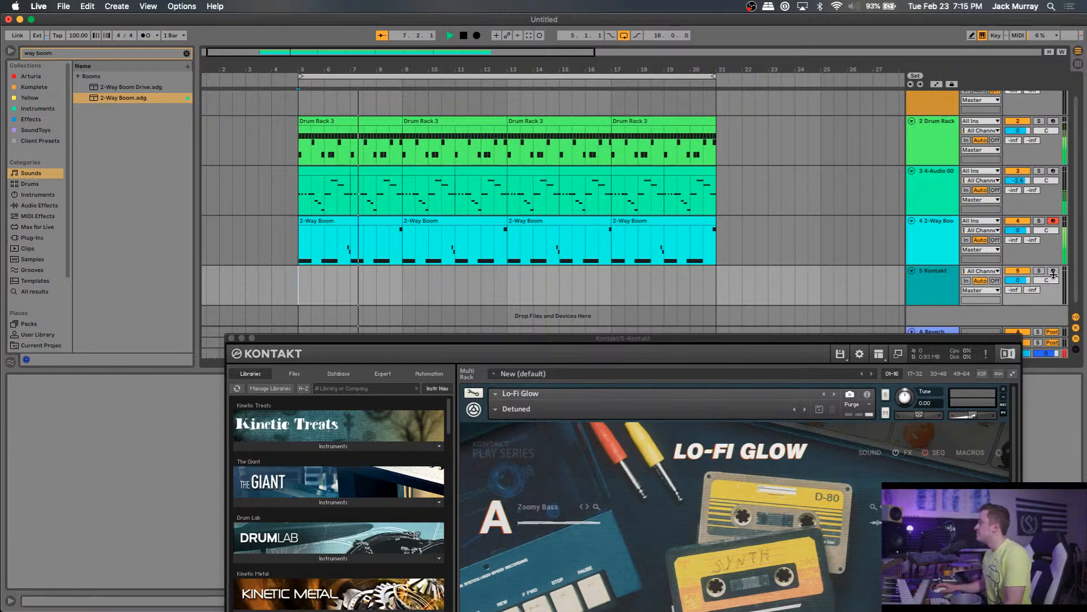
{"action": "left_click", "coordinate": [1054, 271]}
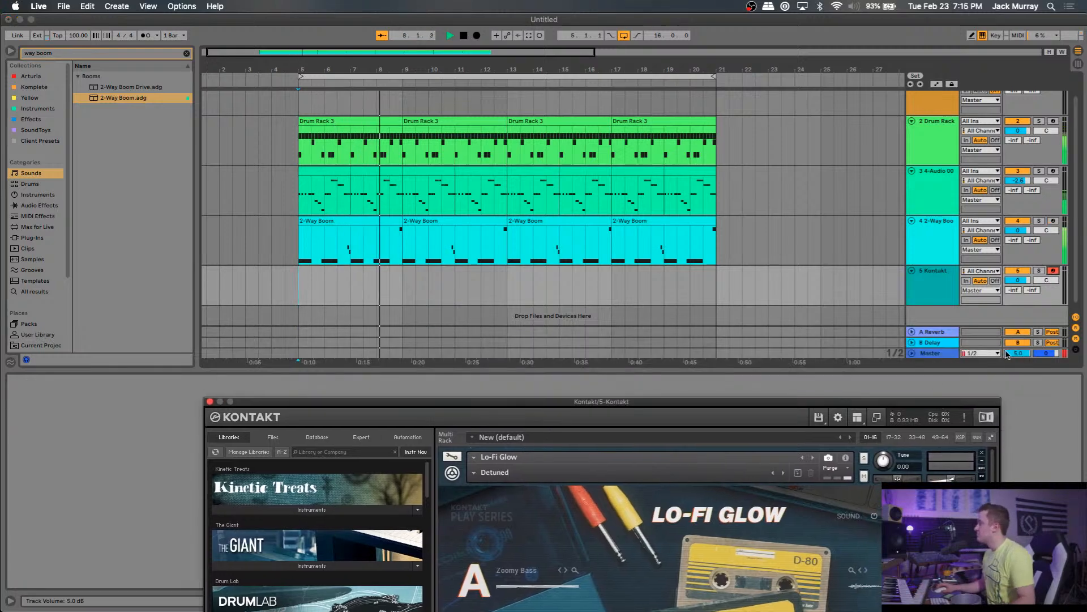
Lower the Master track's volume to -4.3 dB during playback and stop the playback.
{"action": "left_click_drag", "start_coordinate": [1007, 355], "coordinate": [1007, 407]}
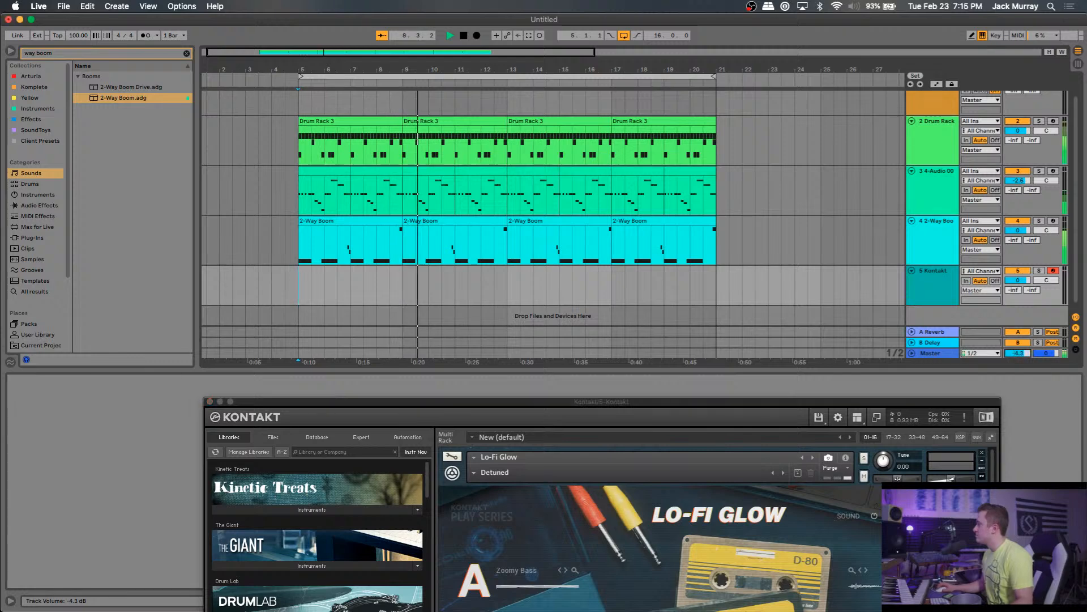
{"action": "left_click", "coordinate": [953, 354]}
{"action": "key", "text": "space"}
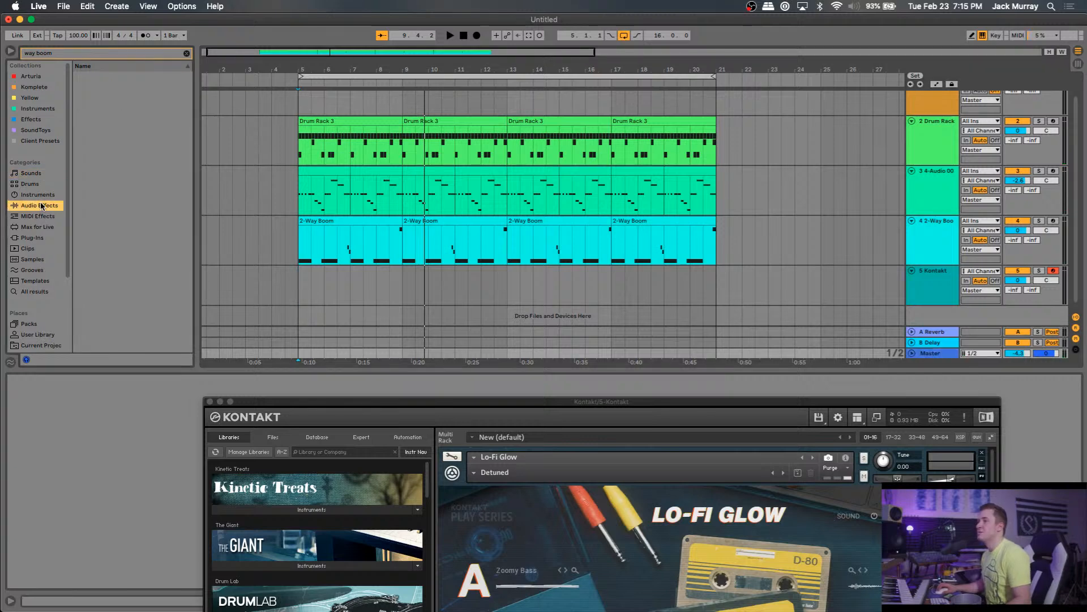
Clear the browser search and list the audio effects.
{"action": "left_click", "coordinate": [41, 196]}
{"action": "left_click", "coordinate": [186, 54]}
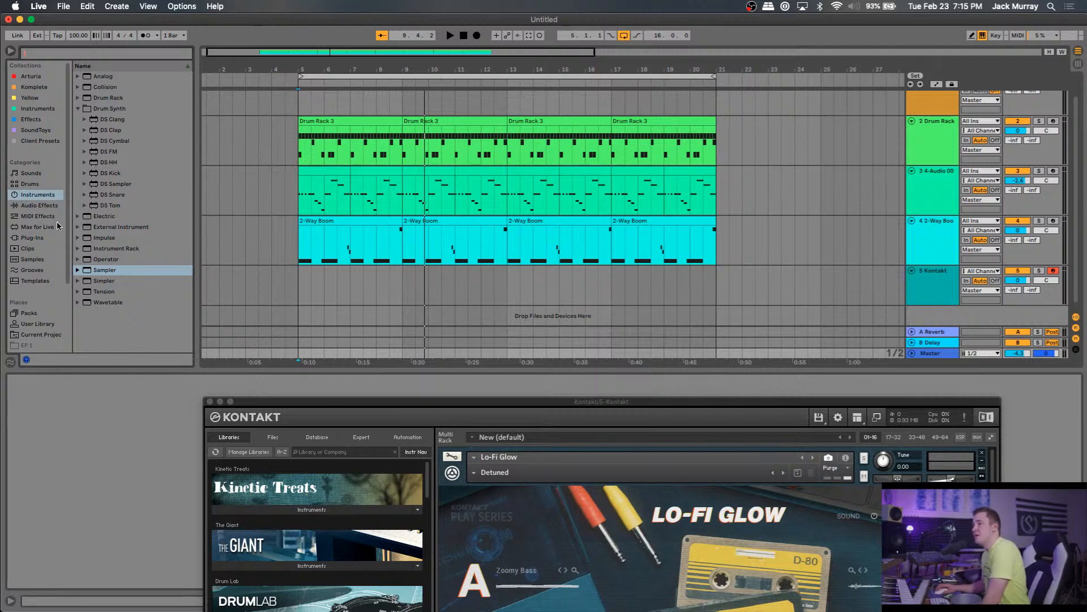
{"action": "left_click", "coordinate": [43, 184]}
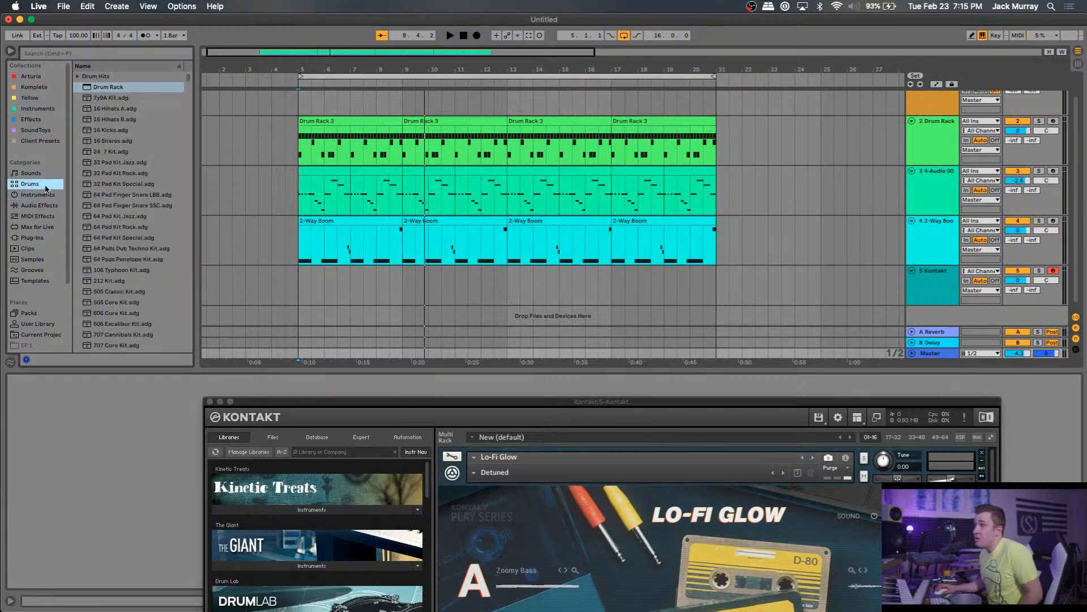
{"action": "left_click", "coordinate": [26, 226]}
{"action": "left_click", "coordinate": [36, 206]}
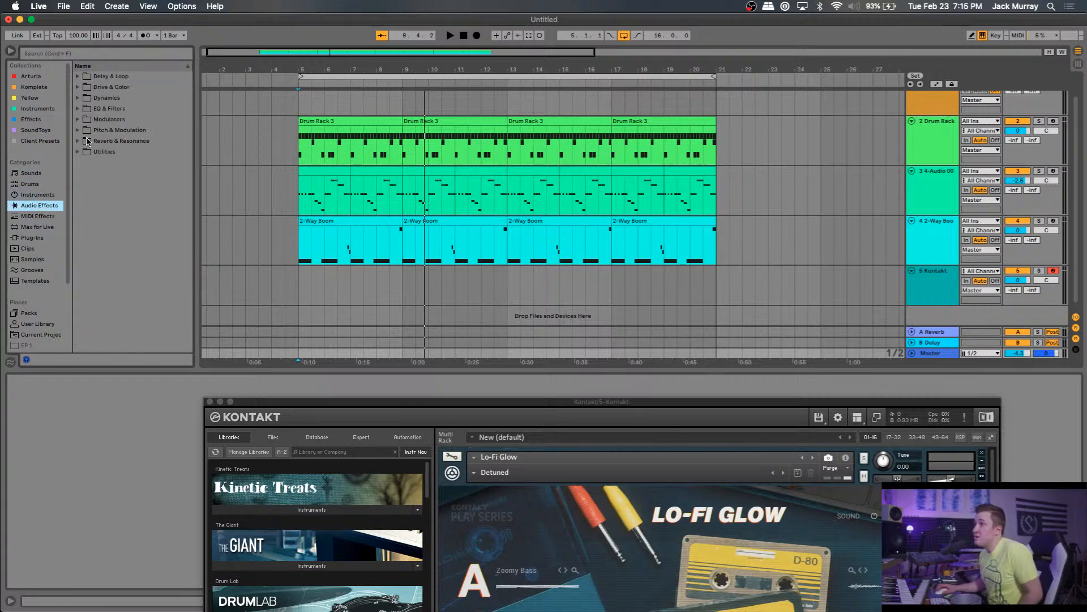
Add a Limiter from the Dynamics effects to the Master track and reset the master volume to its default.
{"action": "left_click", "coordinate": [77, 152]}
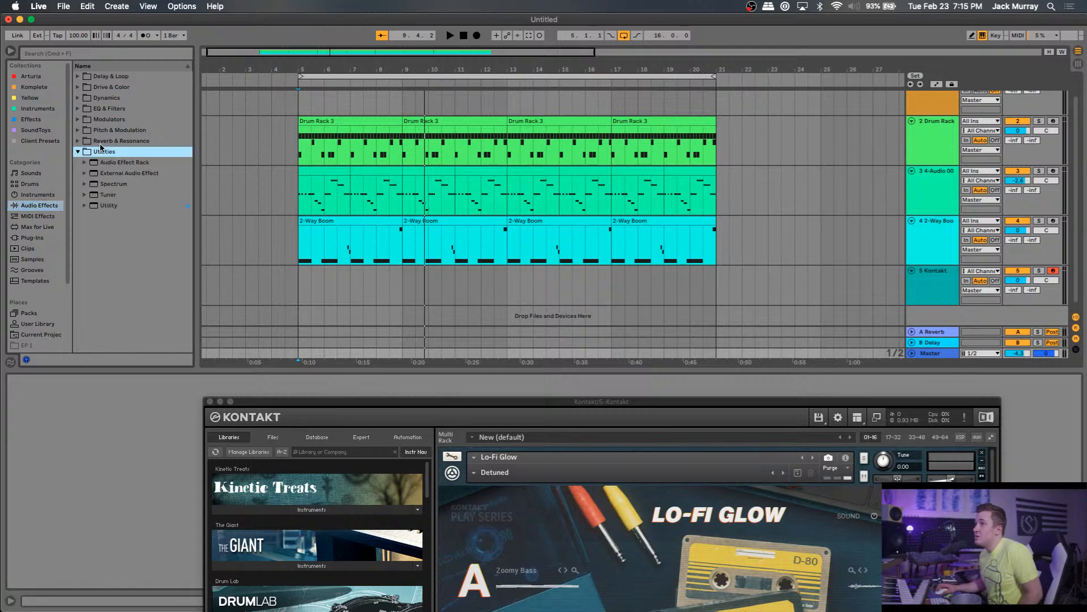
{"action": "left_click", "coordinate": [78, 98]}
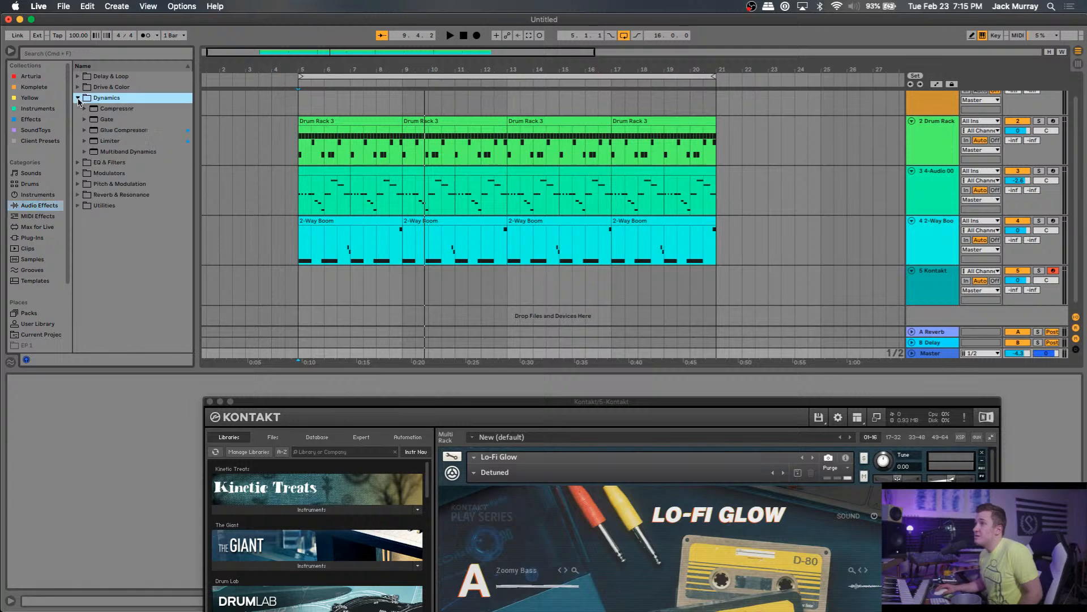
{"action": "left_click", "coordinate": [101, 142]}
{"action": "left_click_drag", "start_coordinate": [953, 355], "coordinate": [936, 356]}
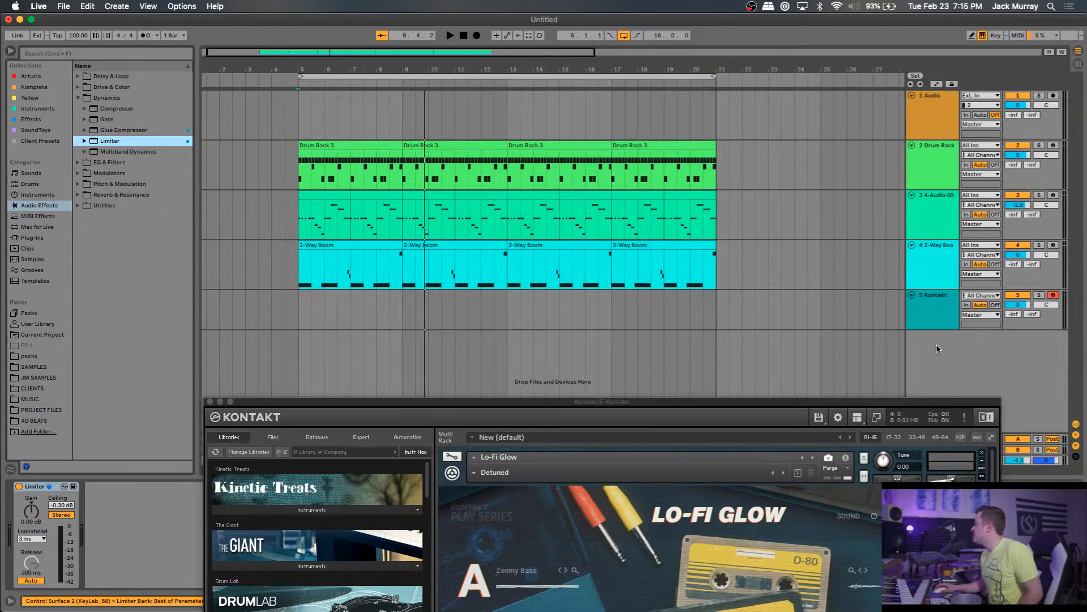
{"action": "double_click", "coordinate": [1014, 460]}
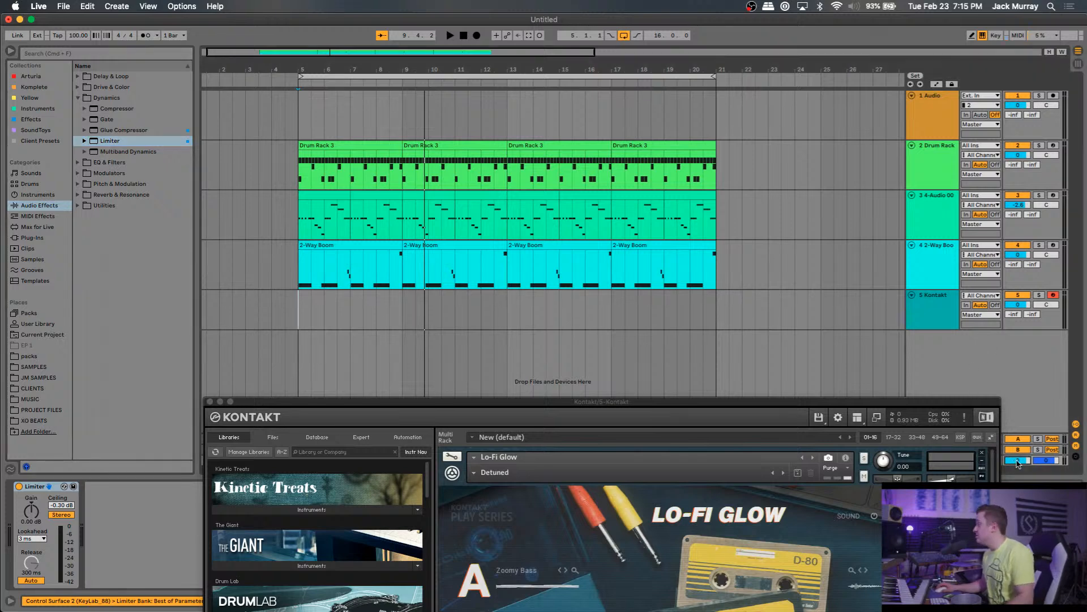
Turn off Group in Folder for the audio effects so the browser lists them all in one flat list.
{"action": "left_click", "coordinate": [77, 98]}
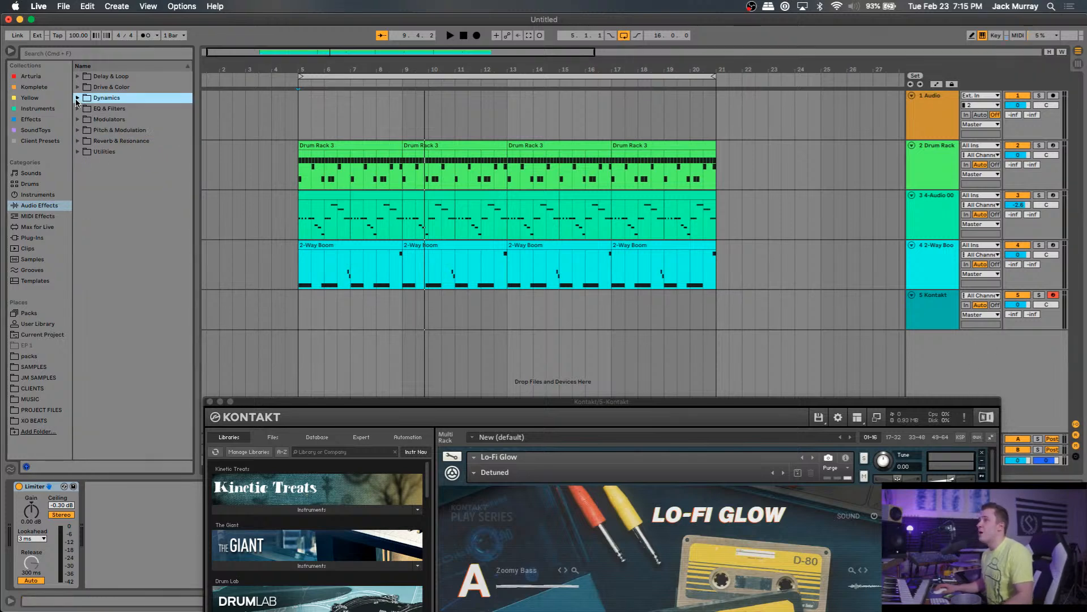
{"action": "left_click", "coordinate": [43, 206]}
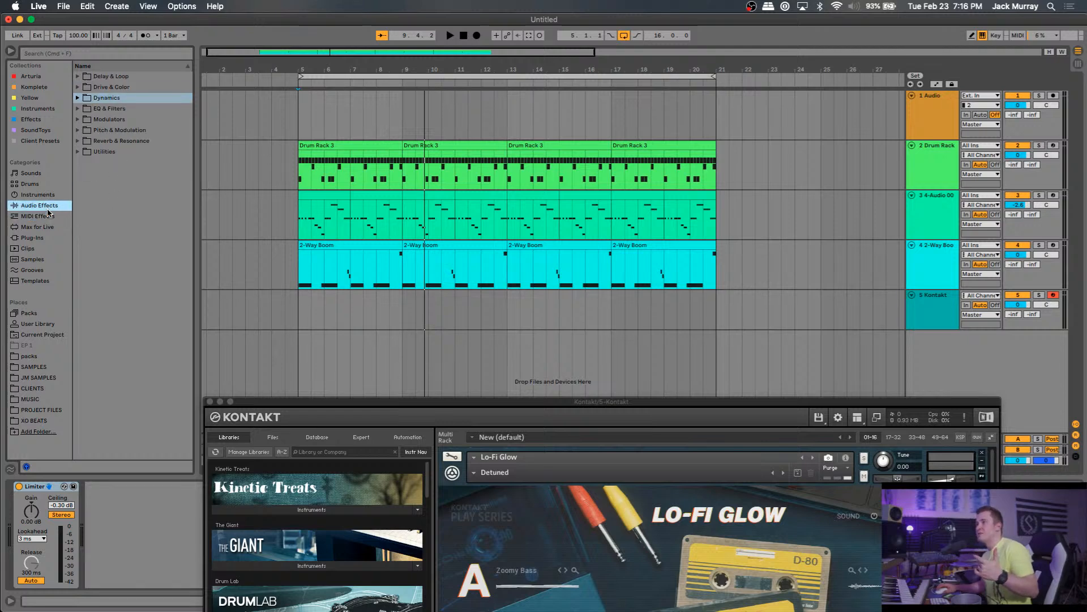
{"action": "left_click", "coordinate": [47, 218]}
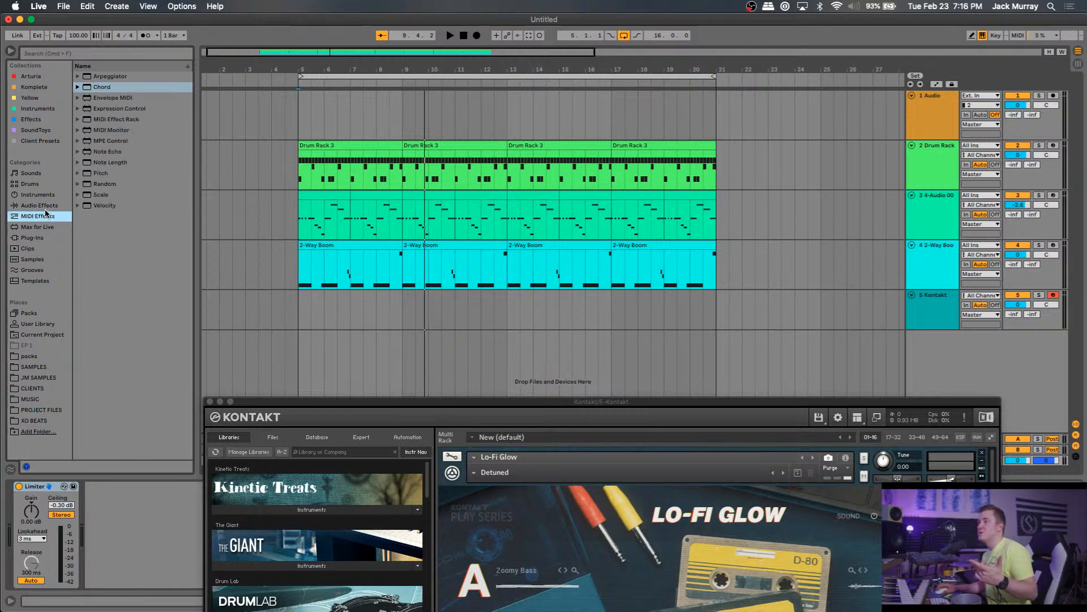
{"action": "left_click", "coordinate": [45, 207]}
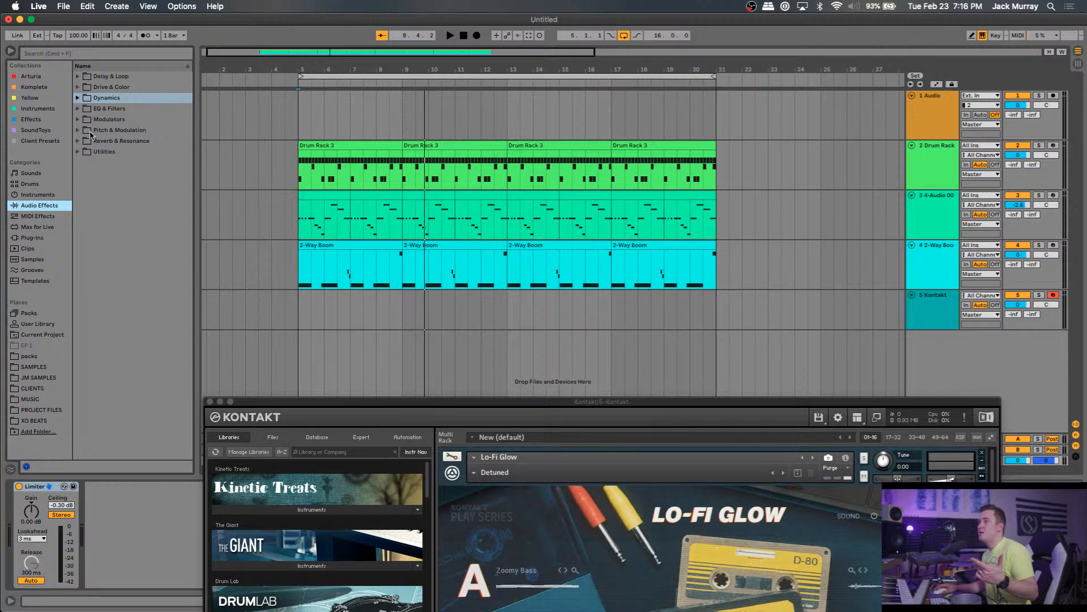
{"action": "left_click", "coordinate": [82, 154]}
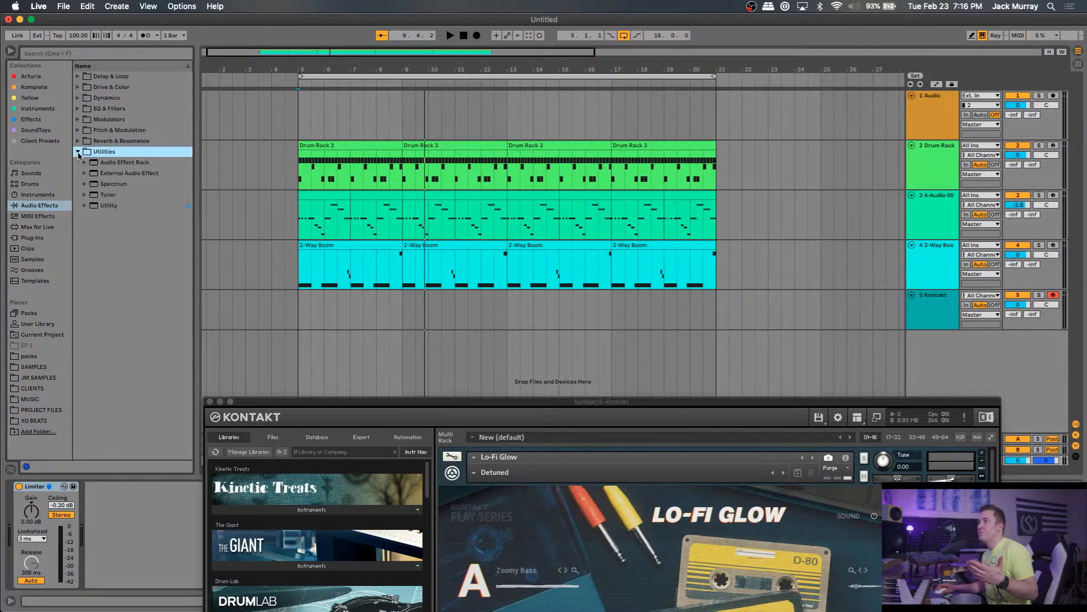
{"action": "right_click", "coordinate": [98, 152]}
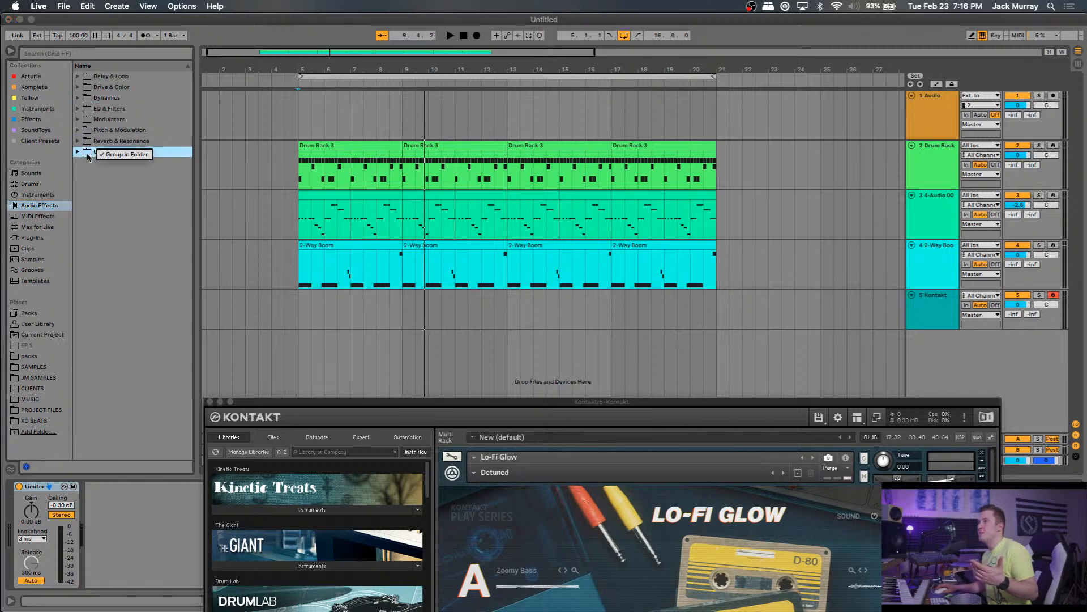
{"action": "left_click", "coordinate": [110, 155]}
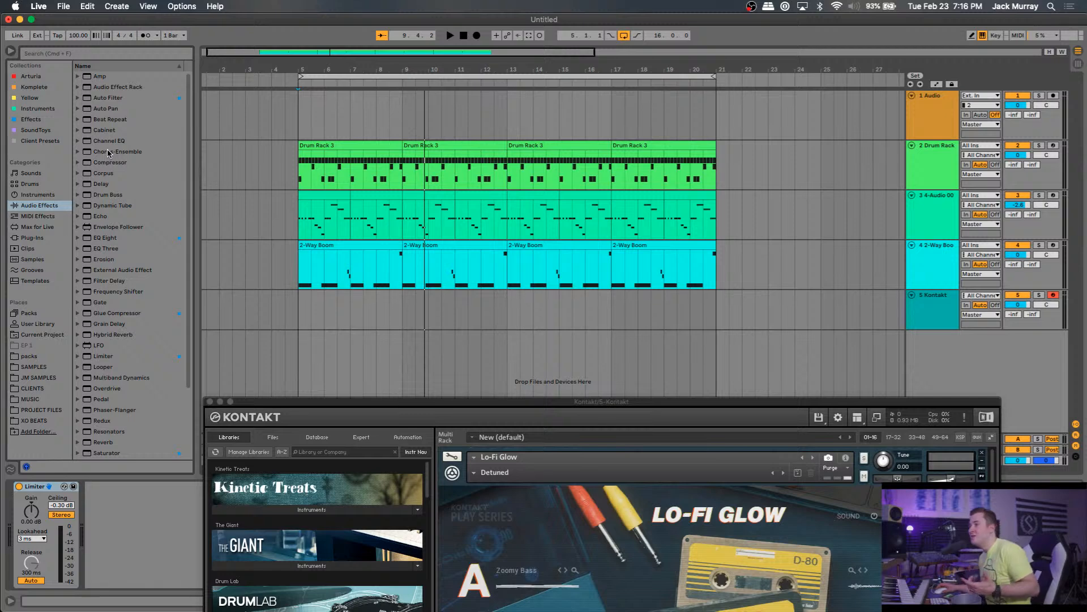
{"action": "scroll", "coordinate": [108, 152], "scroll_direction": "up", "scroll_amount": 3}
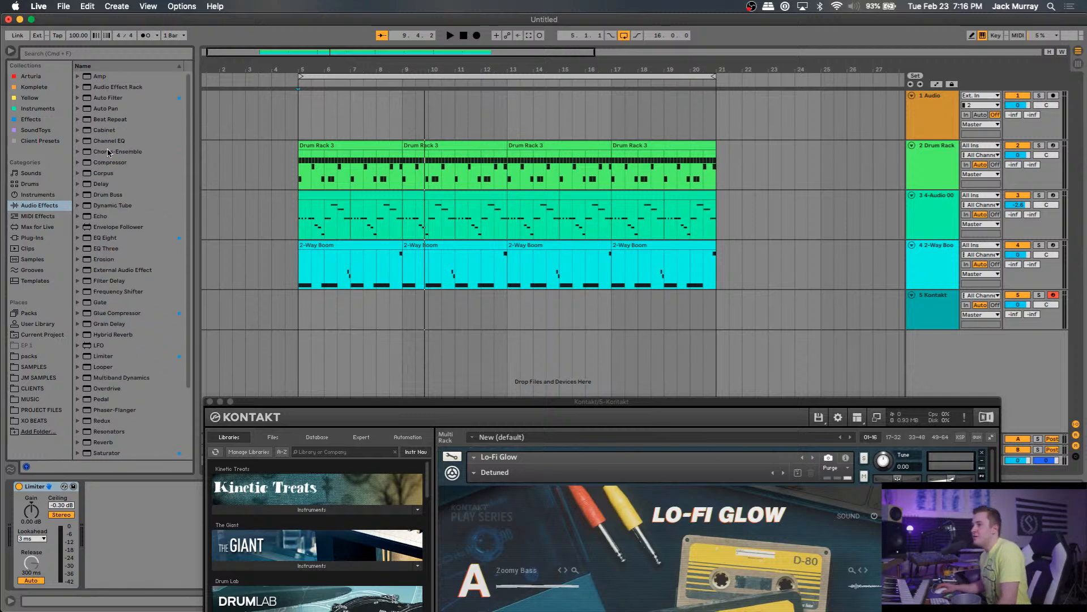
Review the browser's MIDI effects, instruments and audio effects lists, and check the Group in Folder option for the audio effects.
{"action": "left_click", "coordinate": [48, 218]}
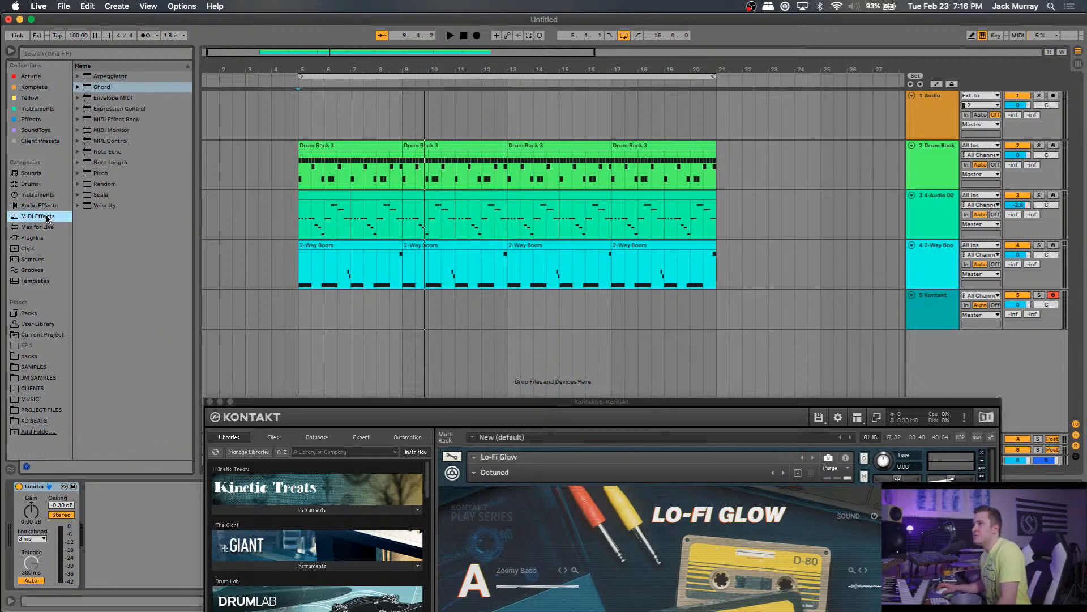
{"action": "left_click", "coordinate": [45, 204]}
{"action": "left_click", "coordinate": [42, 198]}
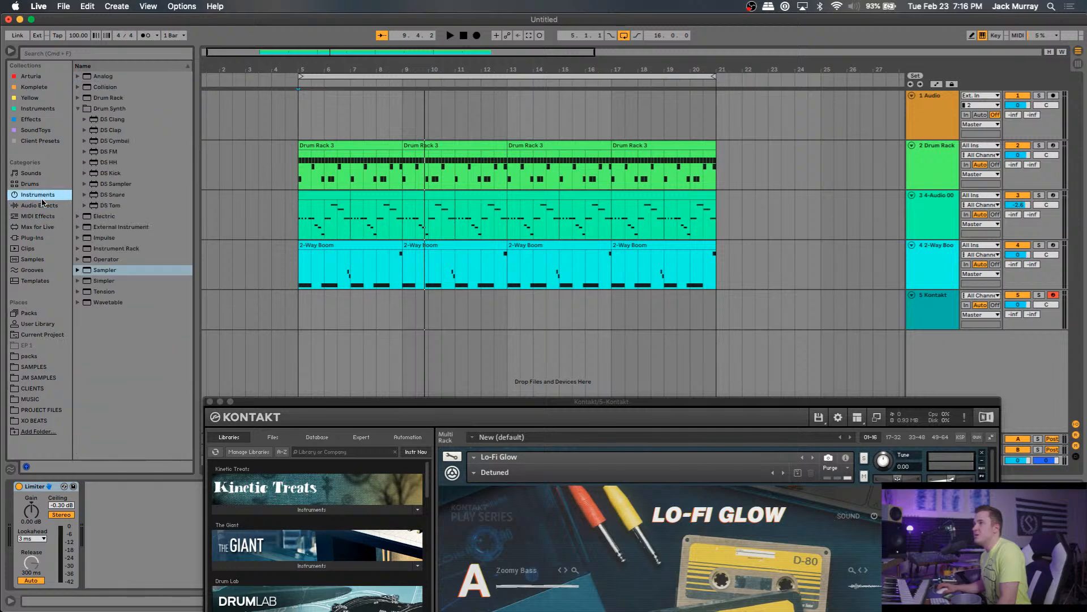
{"action": "left_click", "coordinate": [80, 109]}
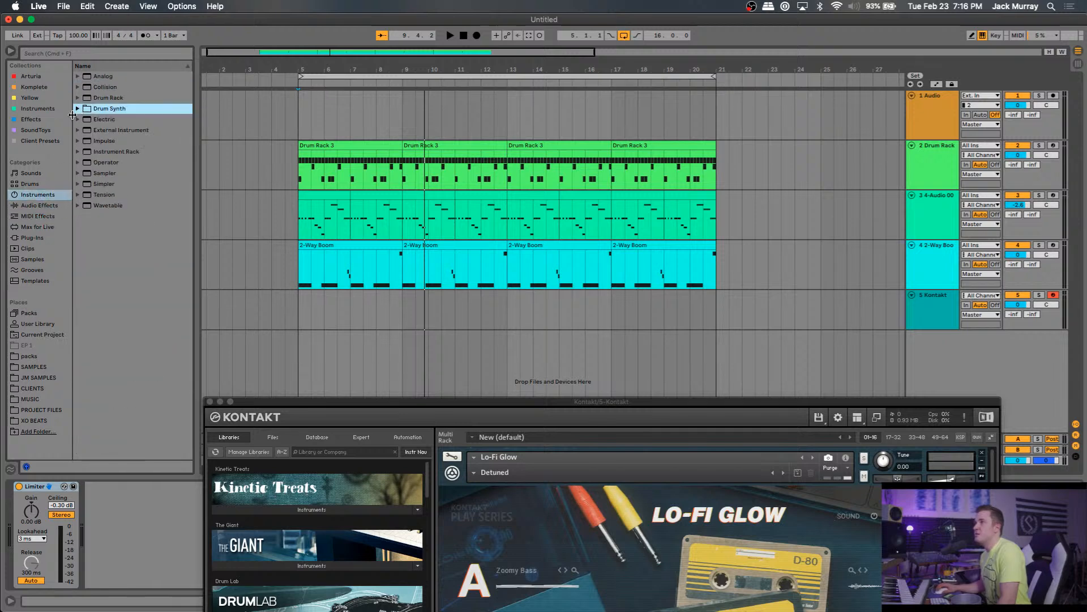
{"action": "left_click", "coordinate": [25, 207]}
{"action": "left_click", "coordinate": [97, 194]}
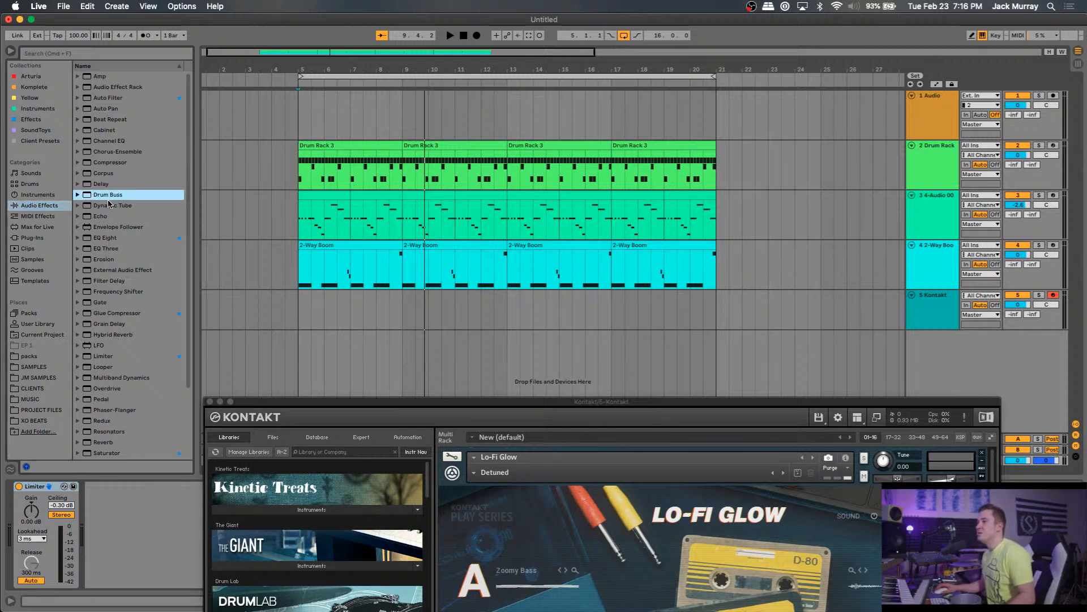
{"action": "left_click", "coordinate": [108, 184]}
{"action": "right_click", "coordinate": [99, 174]}
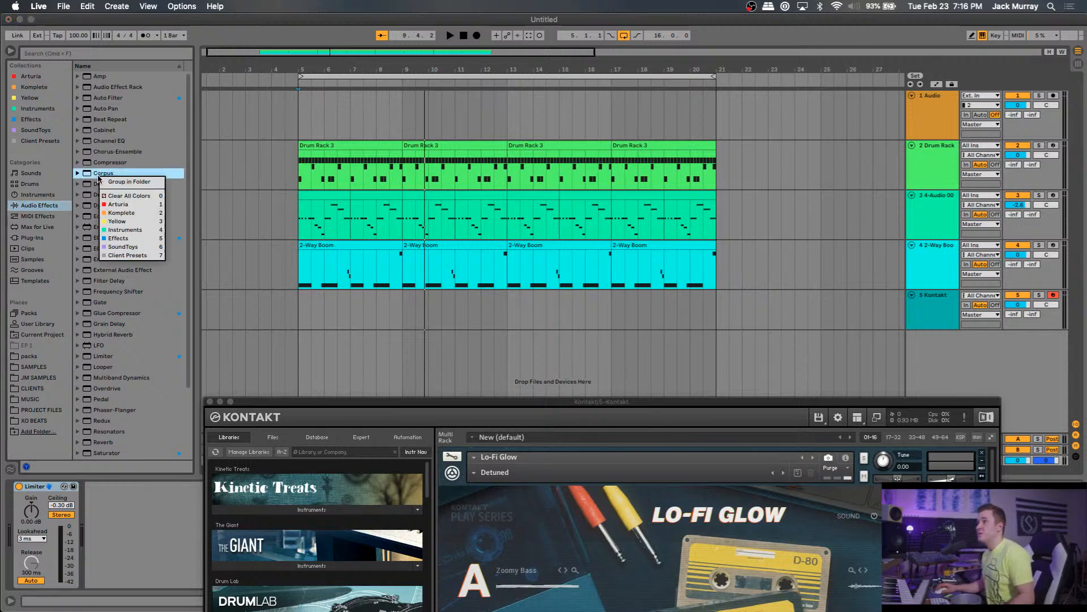
{"action": "left_click", "coordinate": [132, 171]}
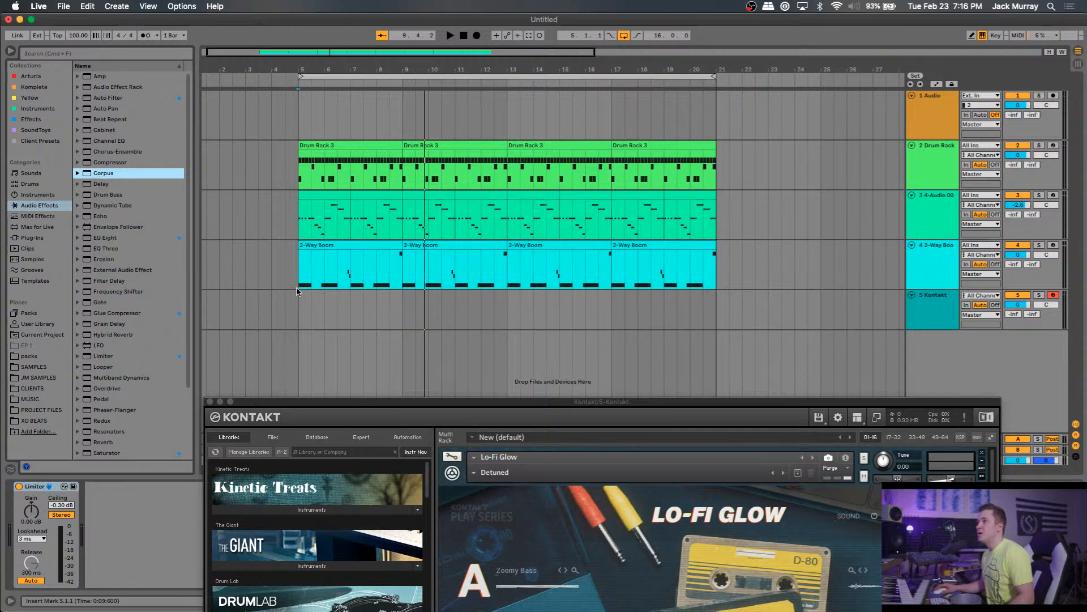
Play briefly from bar 5 and set the 2-Way Boom track's volume to -2.0 dB.
{"action": "left_click", "coordinate": [935, 306]}
{"action": "key", "text": "space"}
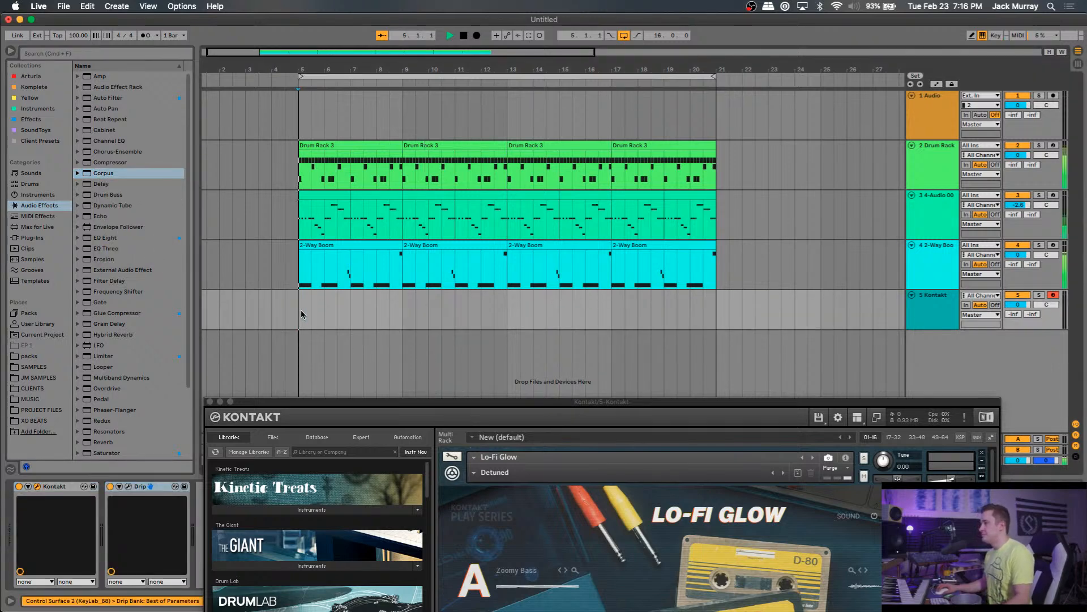
{"action": "key", "text": "space"}
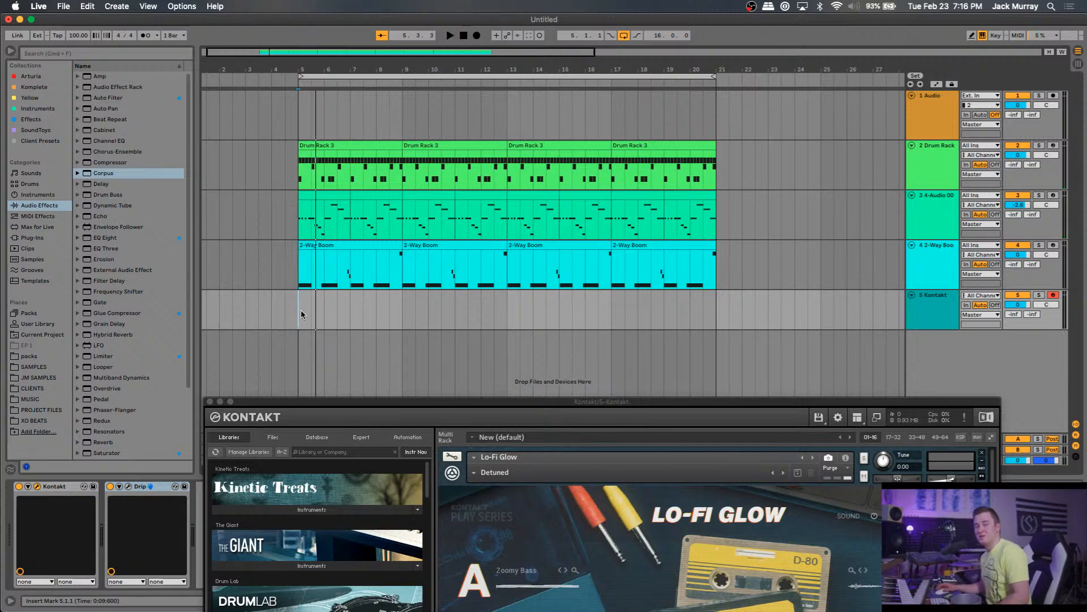
{"action": "left_click", "coordinate": [929, 272]}
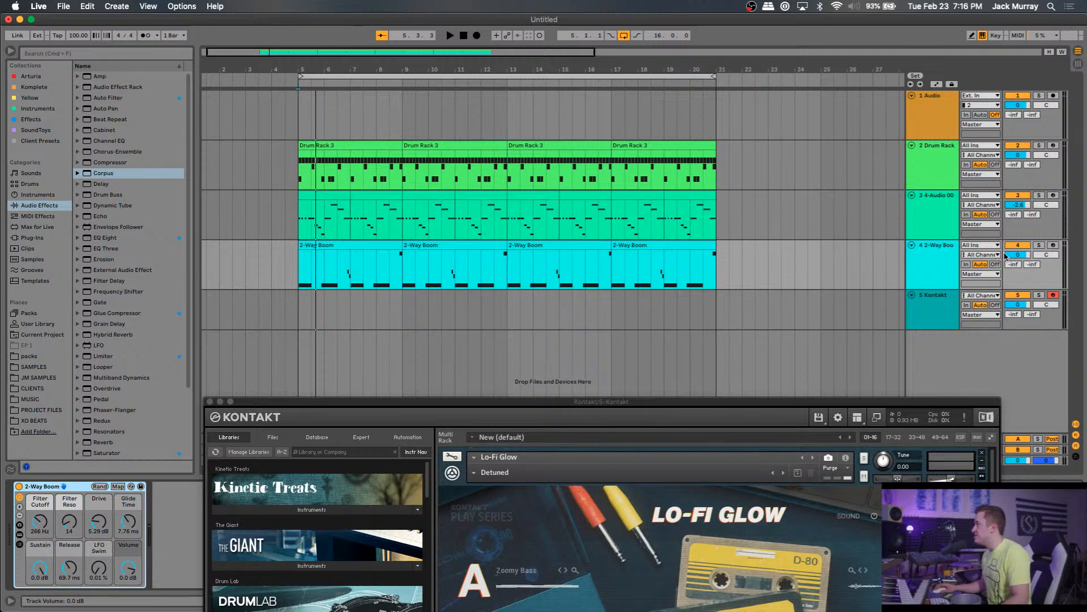
{"action": "left_click_drag", "start_coordinate": [1007, 255], "coordinate": [1007, 260]}
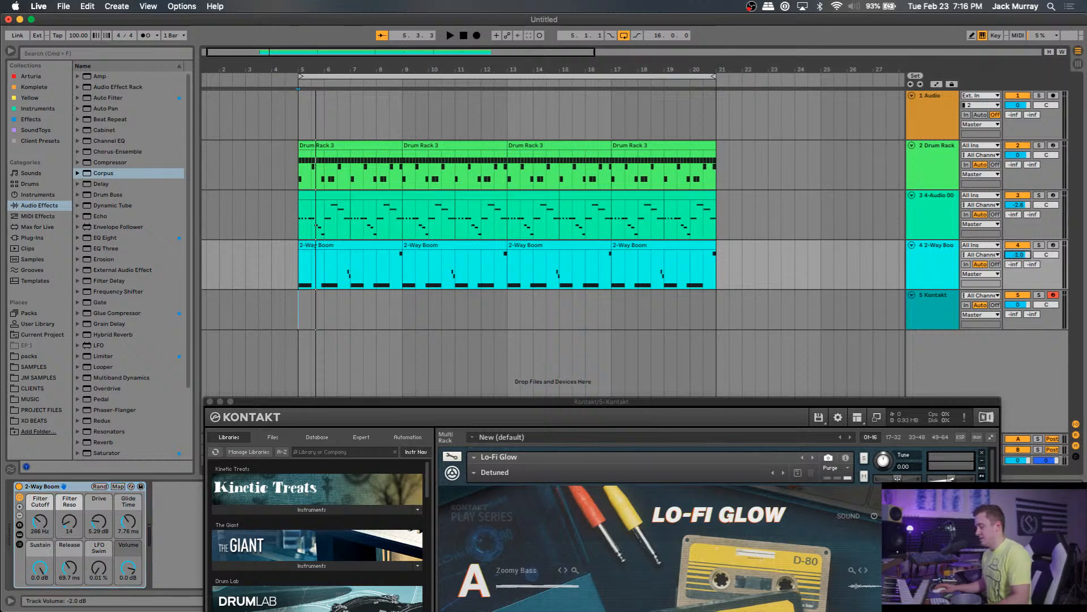
Play the arrangement from bar 5 and rehearse the Kontakt keys part over it.
{"action": "left_click", "coordinate": [299, 186]}
{"action": "key", "text": "space"}
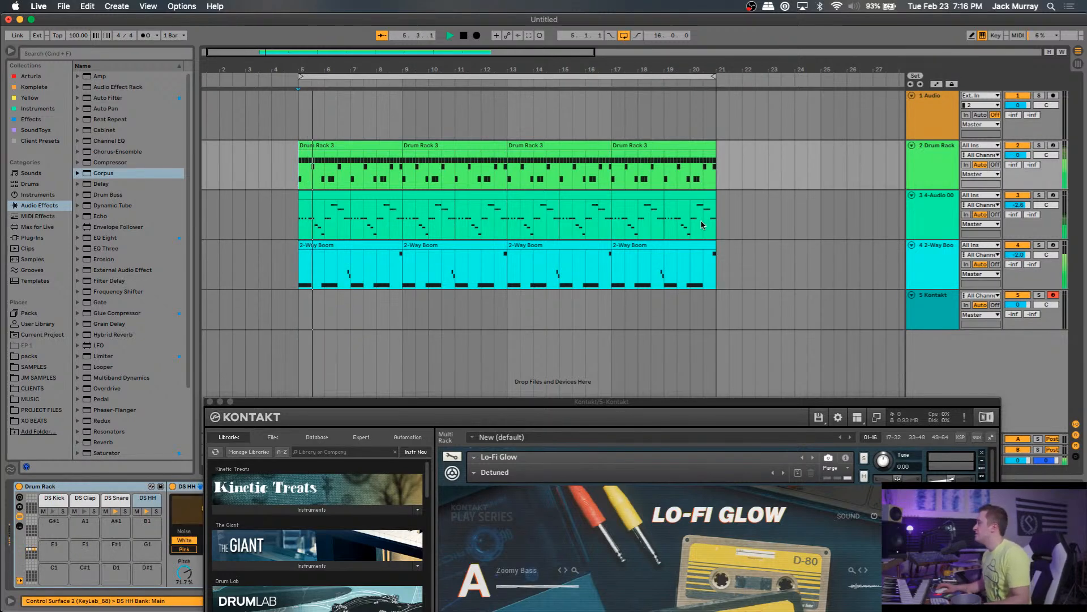
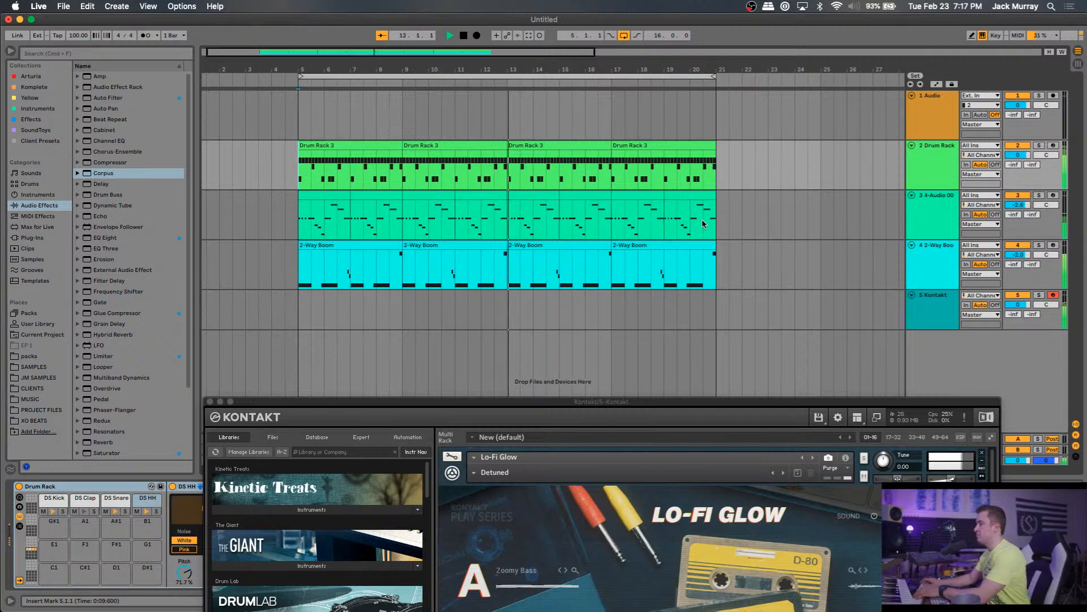
{"action": "key", "text": "space"}
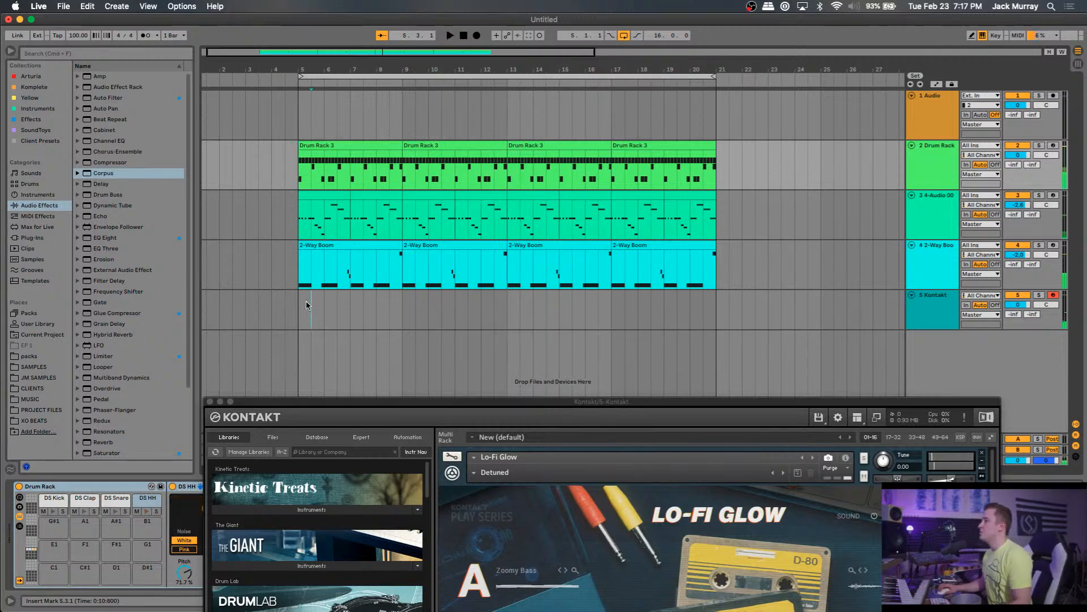
{"action": "left_click", "coordinate": [306, 305]}
{"action": "key", "text": "F9"}
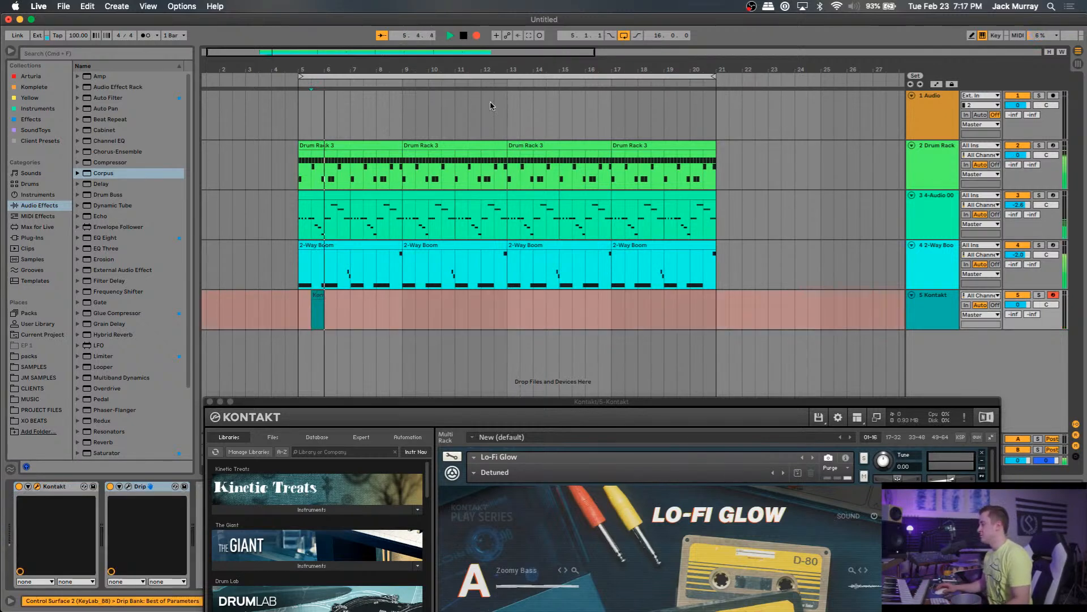
{"action": "key", "text": "F9"}
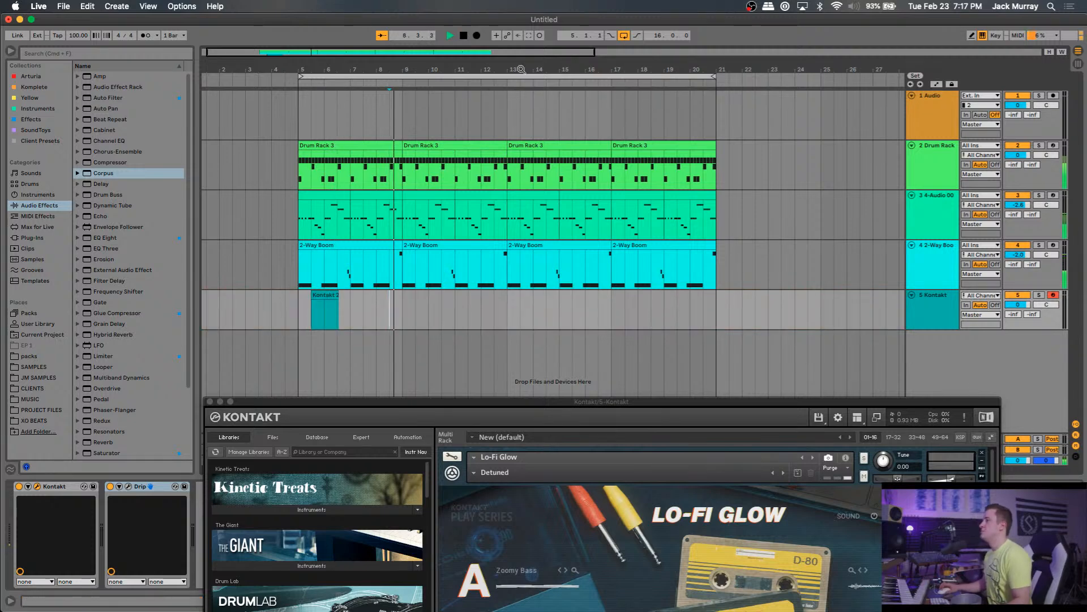
{"action": "key", "text": "F9"}
{"action": "key", "text": "space"}
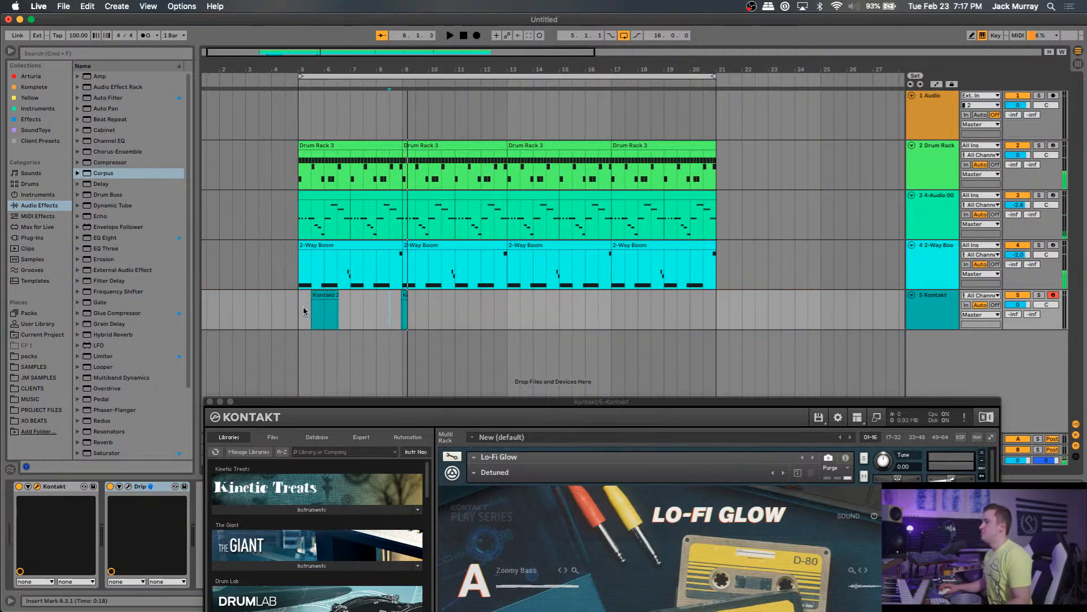
Record the Lo-Fi Glow keys part on the Kontakt track from bar 5 to just past bar 13.
{"action": "key", "text": "space"}
{"action": "left_click", "coordinate": [478, 36]}
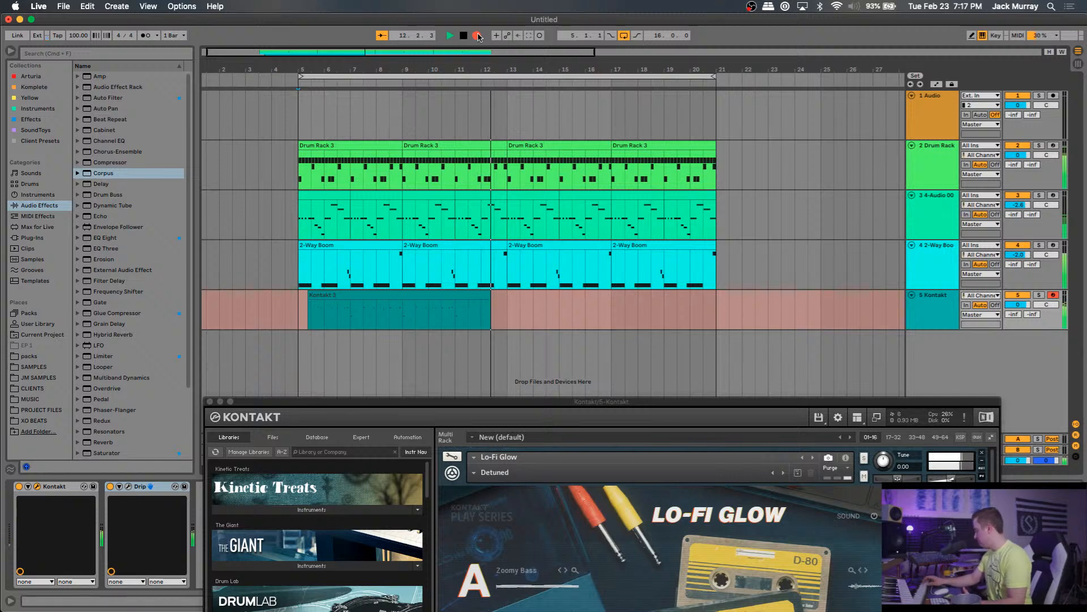
{"action": "key", "text": "space"}
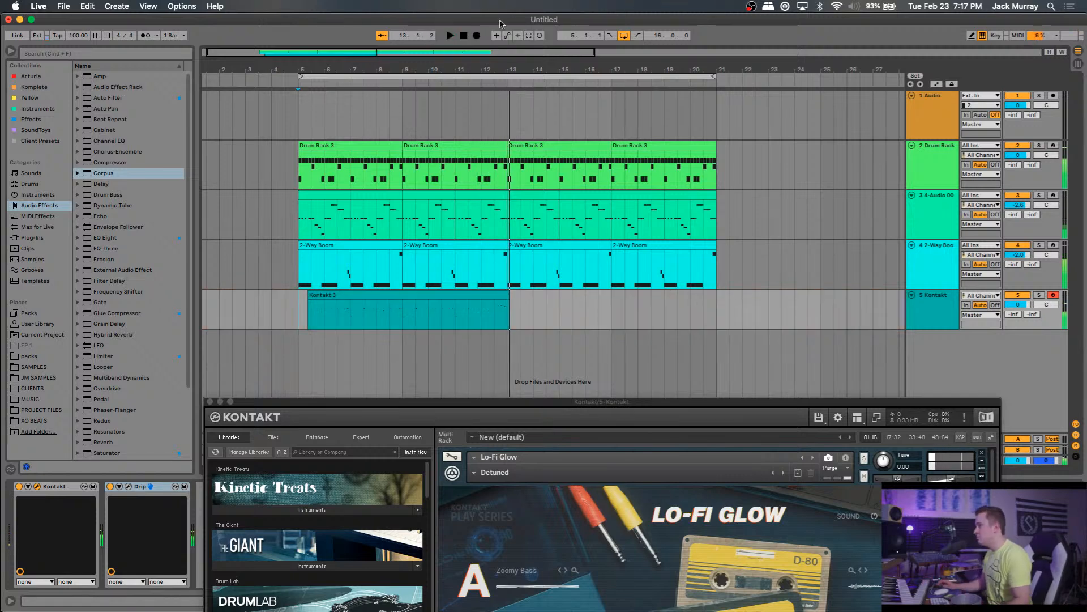
Extend the recorded Kontakt clip's start back to bar 5 and trim its end to bar 13.
{"action": "left_click_drag", "start_coordinate": [310, 295], "coordinate": [297, 295]}
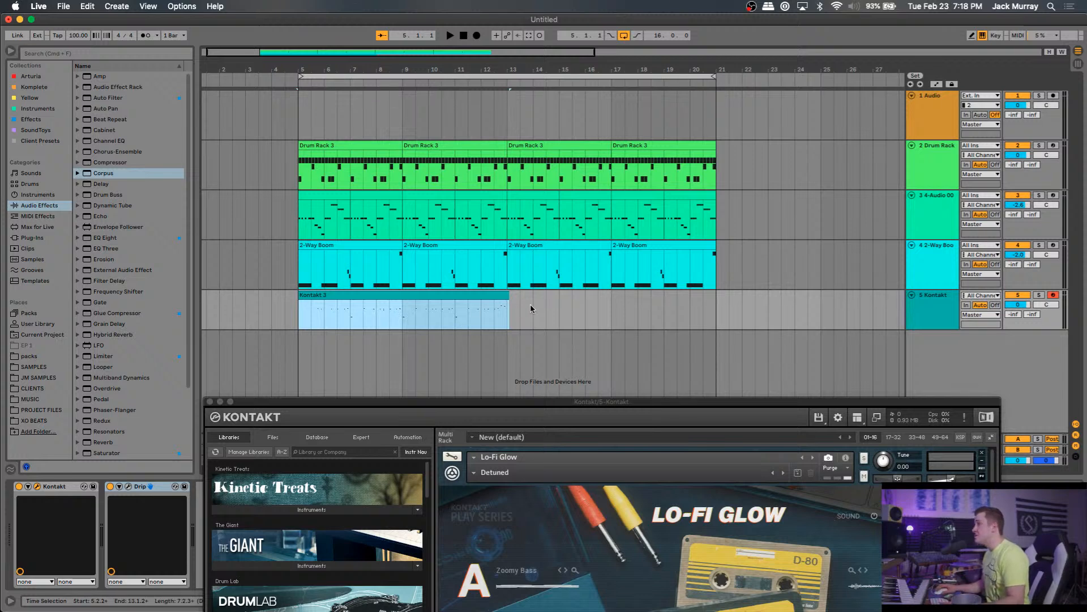
{"action": "left_click_drag", "start_coordinate": [531, 309], "coordinate": [507, 319]}
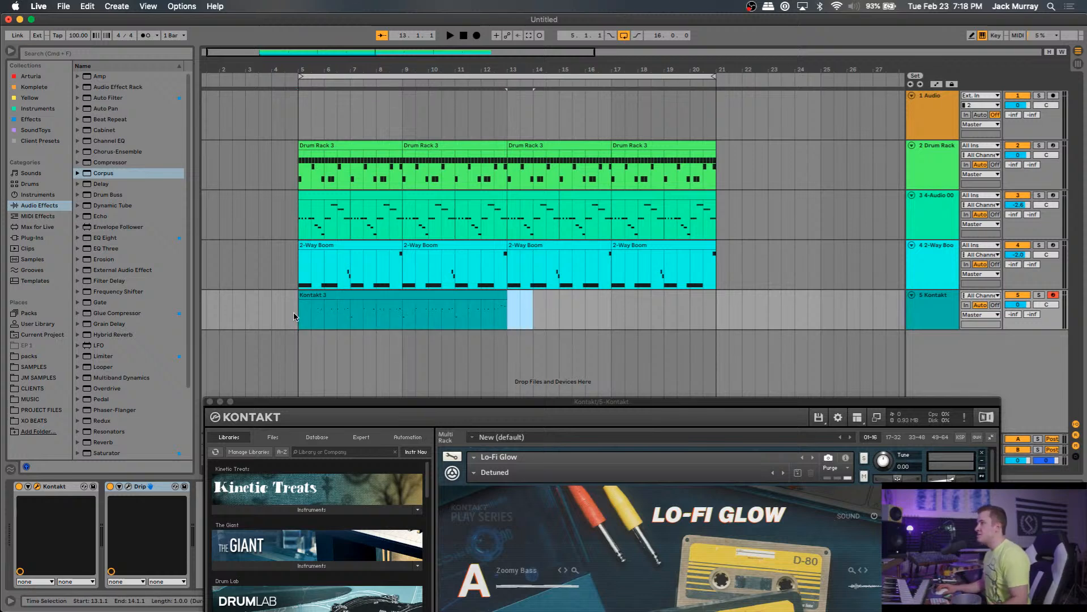
Open the Kontakt clip's notes without the plug-in window in view and delete the clip's content from bar 5 to bar 7.
{"action": "double_click", "coordinate": [311, 297]}
{"action": "left_click_drag", "start_coordinate": [429, 405], "coordinate": [452, 275]}
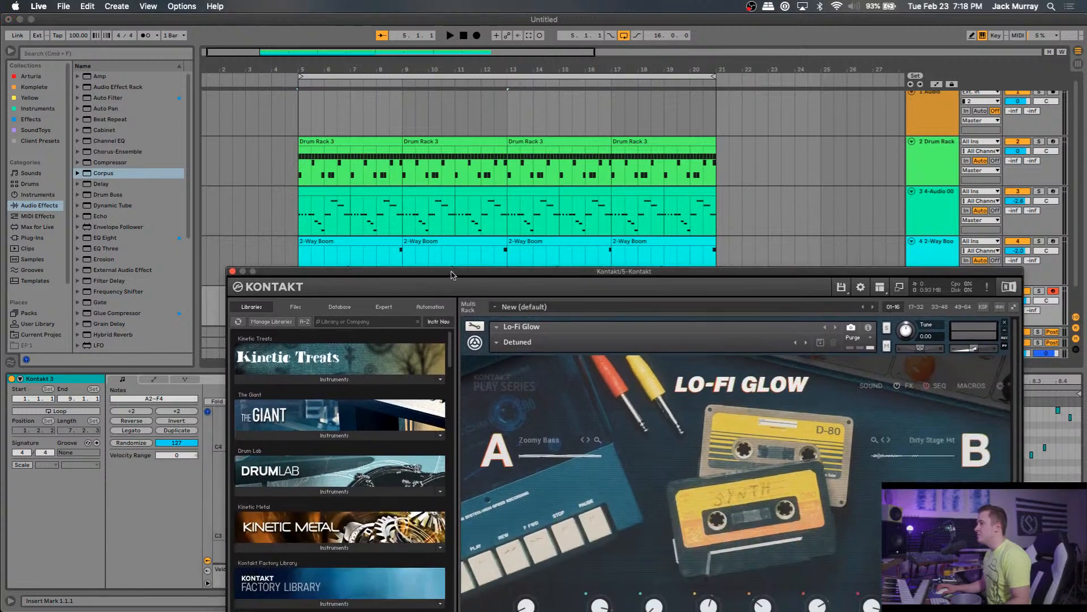
{"action": "left_click", "coordinate": [234, 271]}
{"action": "key", "text": "space"}
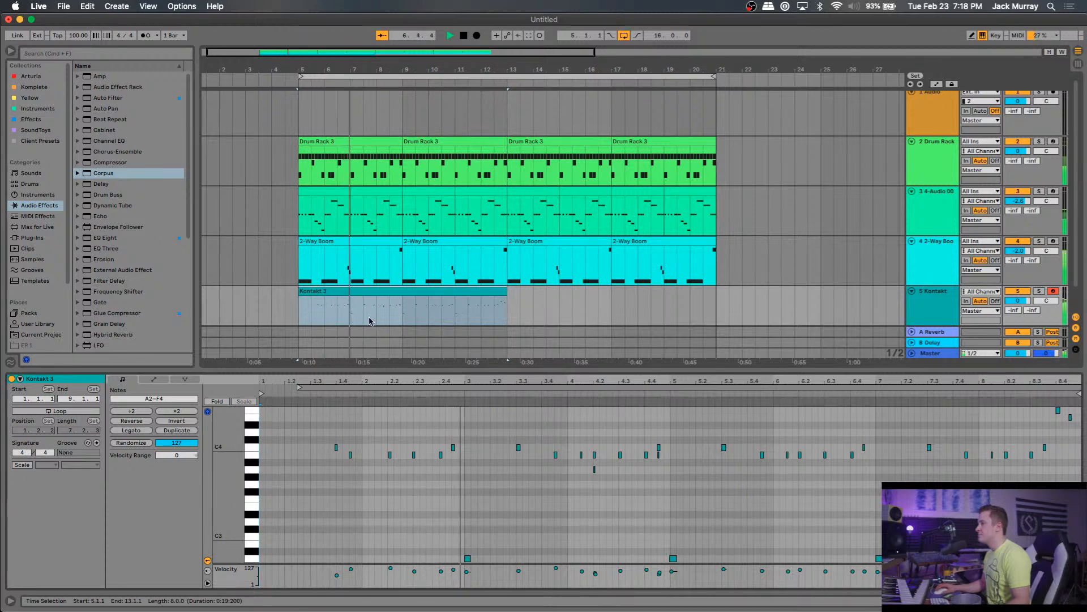
{"action": "left_click_drag", "start_coordinate": [348, 309], "coordinate": [299, 310]}
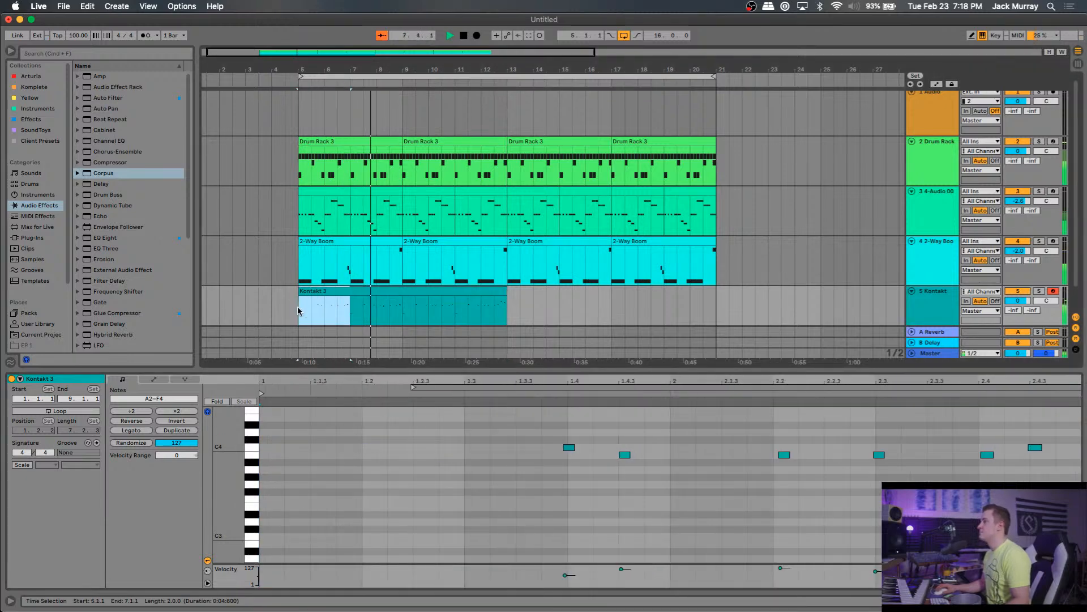
{"action": "key", "text": "Delete"}
Delete the two stray short notes, at 4.2 and just before 4.4.3, from the remaining Kontakt clip.
{"action": "left_click", "coordinate": [447, 290]}
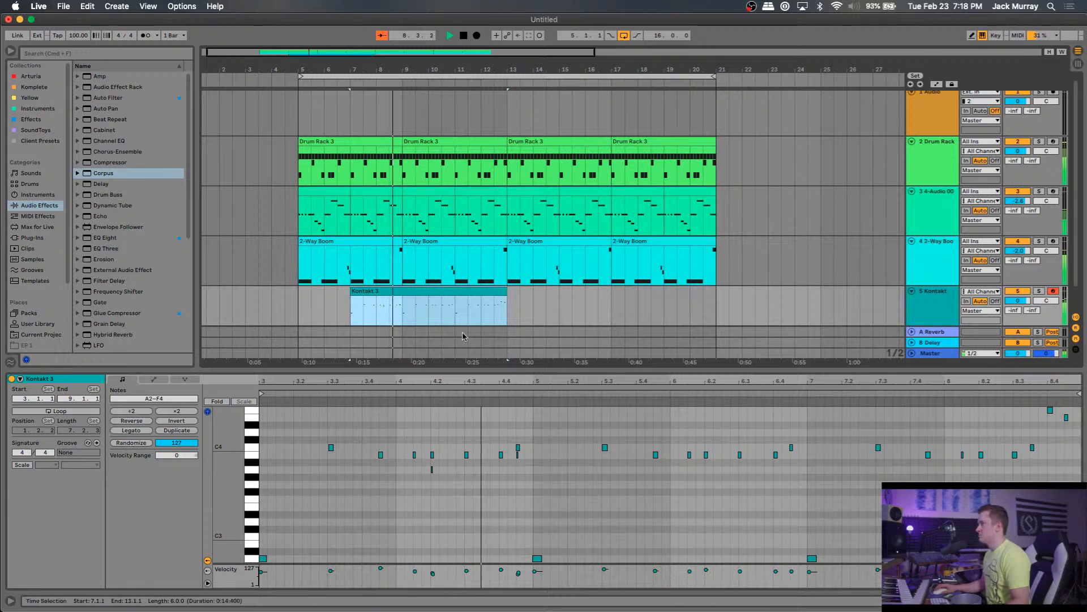
{"action": "key", "text": "space"}
{"action": "left_click_drag", "start_coordinate": [445, 470], "coordinate": [430, 468]}
{"action": "left_click", "coordinate": [428, 469]}
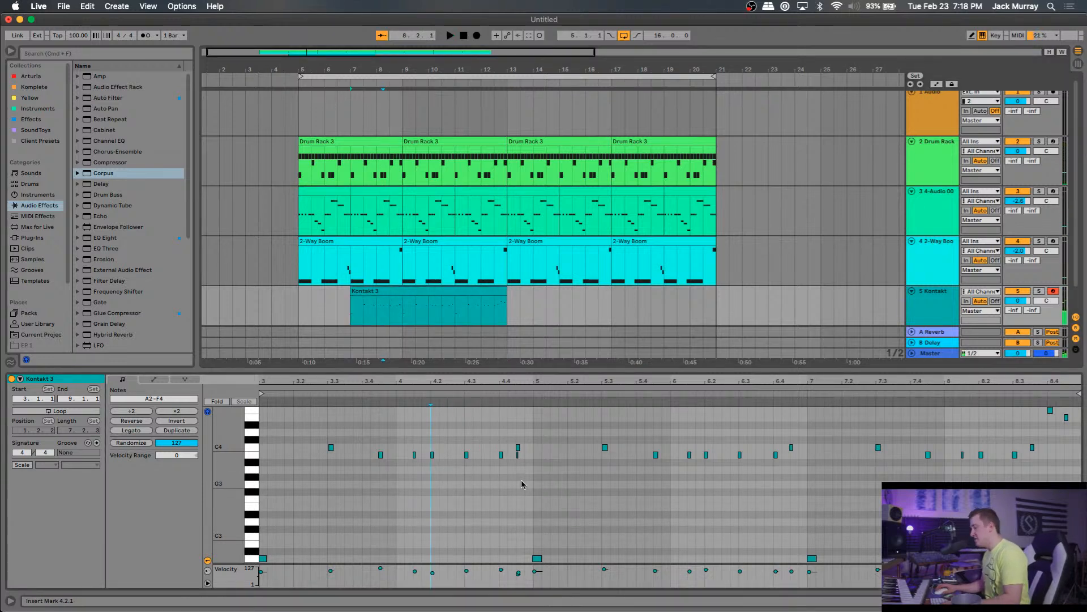
{"action": "left_click_drag", "start_coordinate": [532, 467], "coordinate": [516, 456]}
{"action": "key", "text": "Delete"}
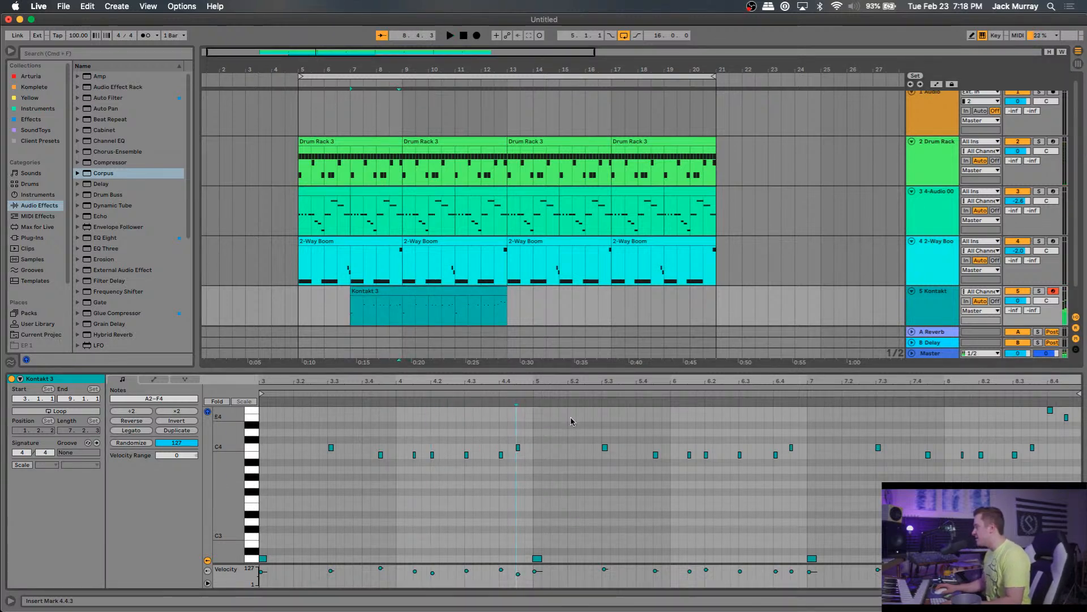
Enlarge the note editor and consolidate the trimmed Kontakt clip from bar 7 to bar 13 so it starts at 1.1.1.
{"action": "left_click_drag", "start_coordinate": [578, 369], "coordinate": [573, 300]}
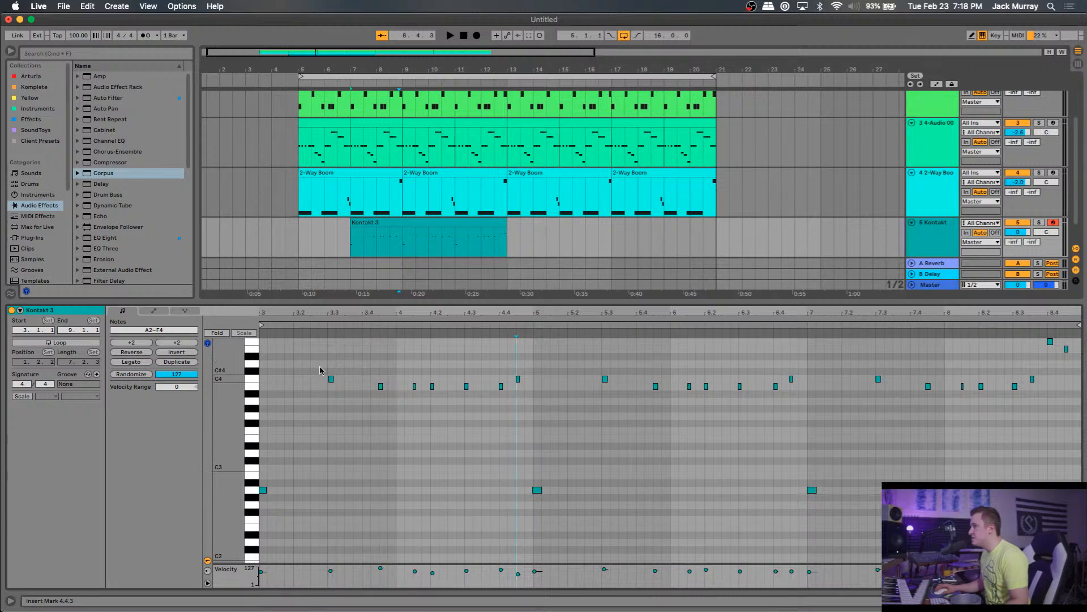
{"action": "scroll", "coordinate": [320, 371], "scroll_direction": "left", "scroll_amount": 3}
{"action": "left_click", "coordinate": [404, 221]}
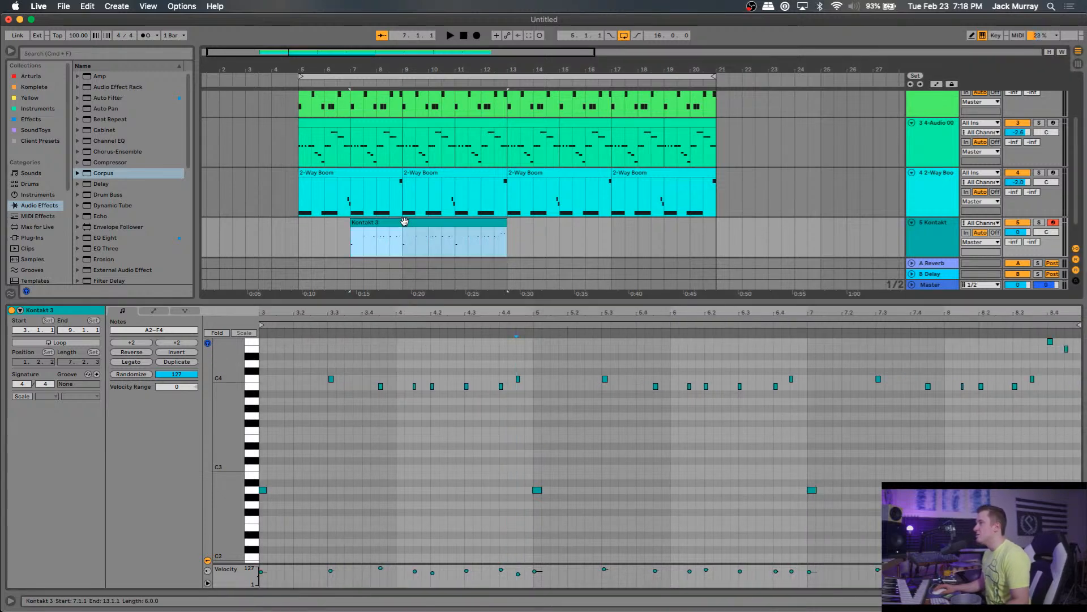
{"action": "scroll", "coordinate": [437, 424], "scroll_direction": "left", "scroll_amount": 10}
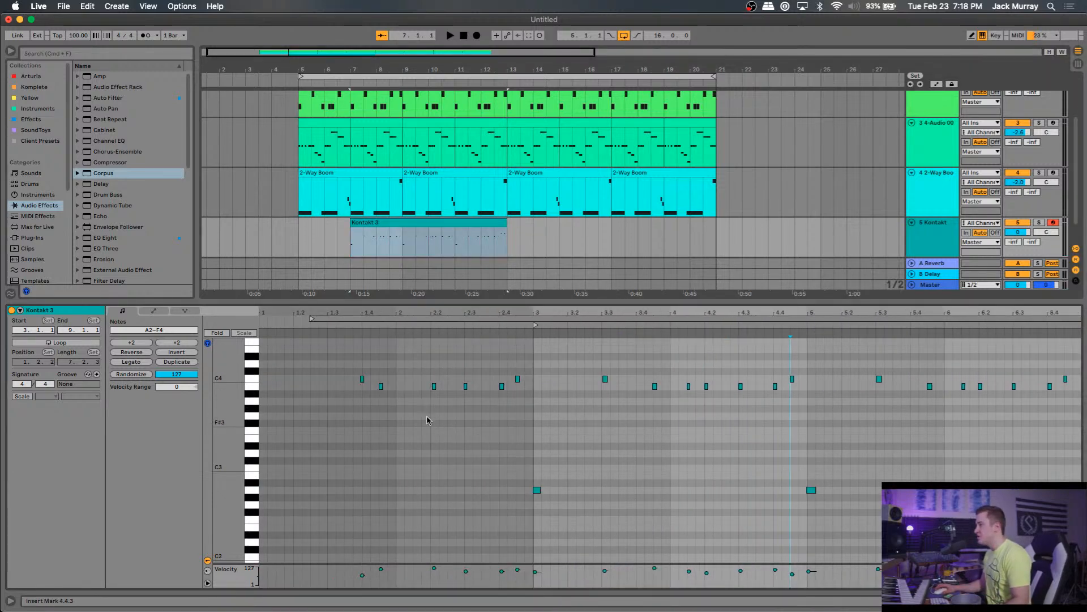
{"action": "left_click", "coordinate": [387, 225]}
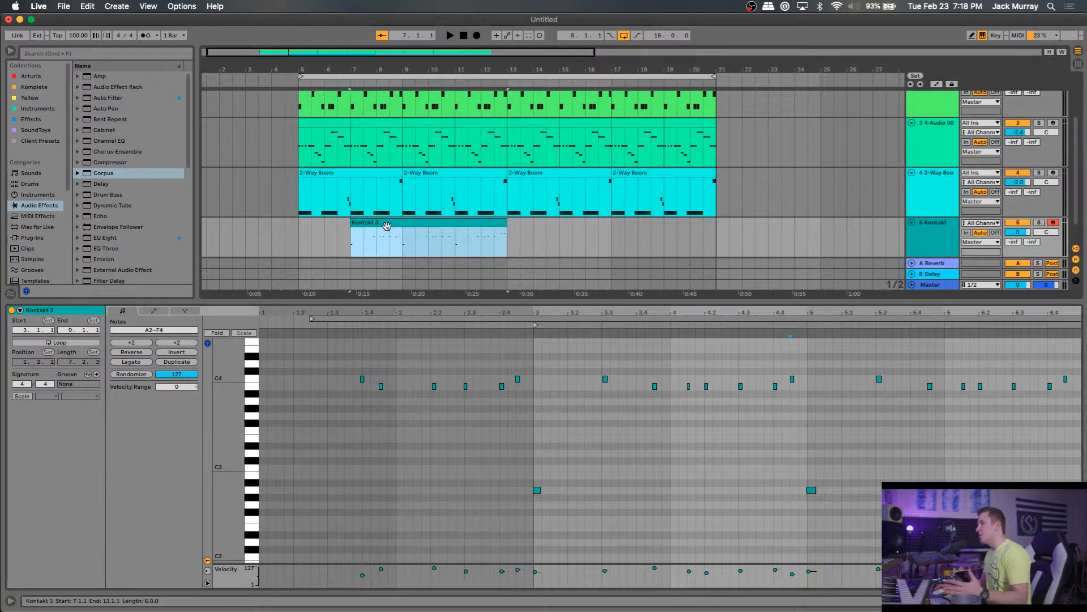
{"action": "left_click", "coordinate": [391, 242]}
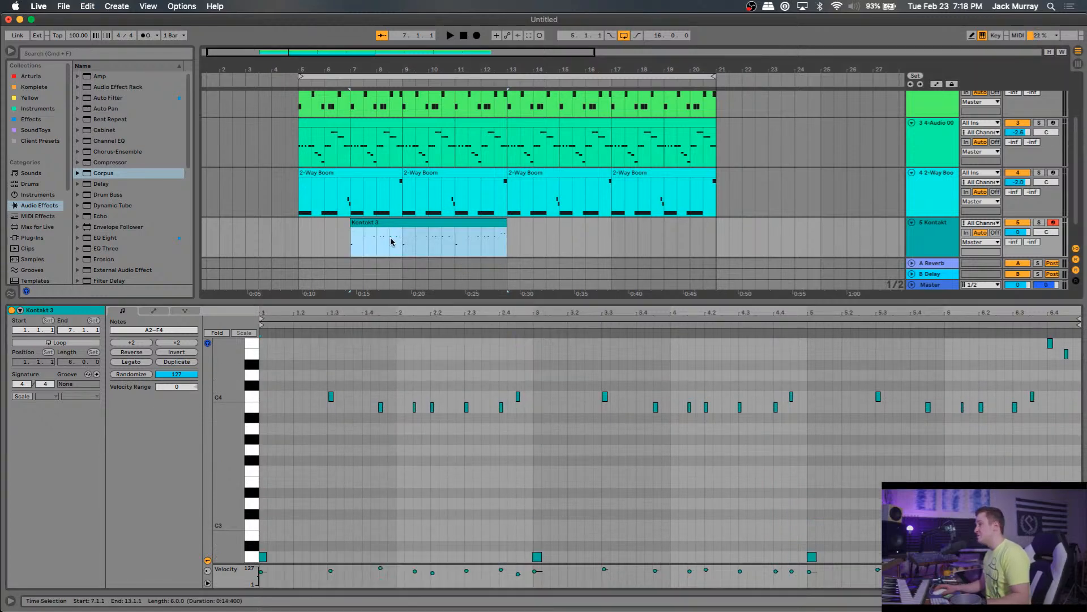
Quantize all notes in the consolidated Kontakt clip and play the arrangement to check the timing.
{"action": "scroll", "coordinate": [486, 402], "scroll_direction": "down", "scroll_amount": 1}
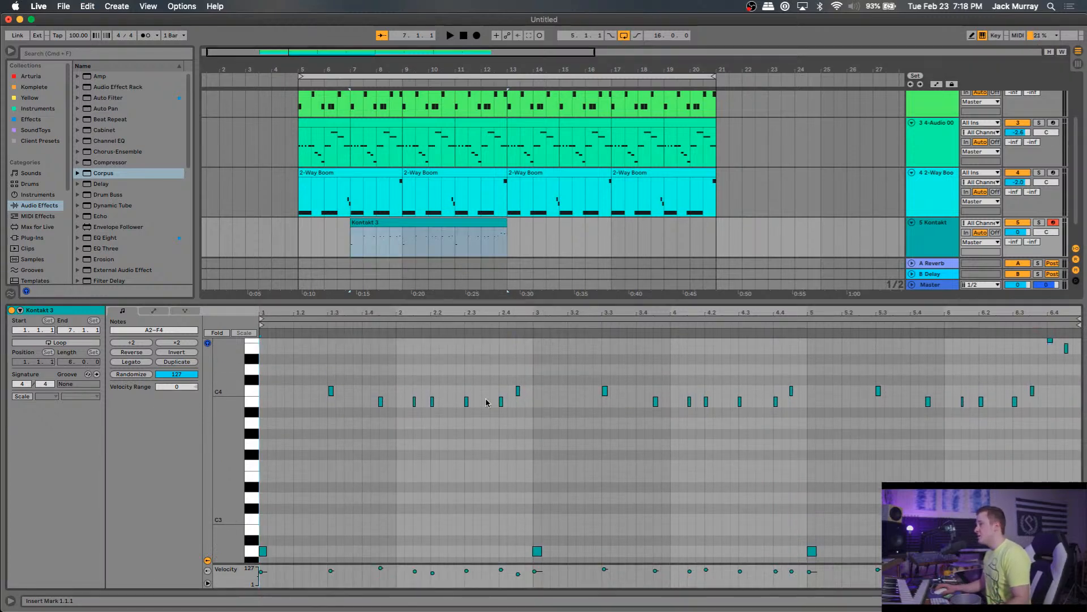
{"action": "right_click", "coordinate": [481, 461]}
{"action": "left_click", "coordinate": [525, 256]}
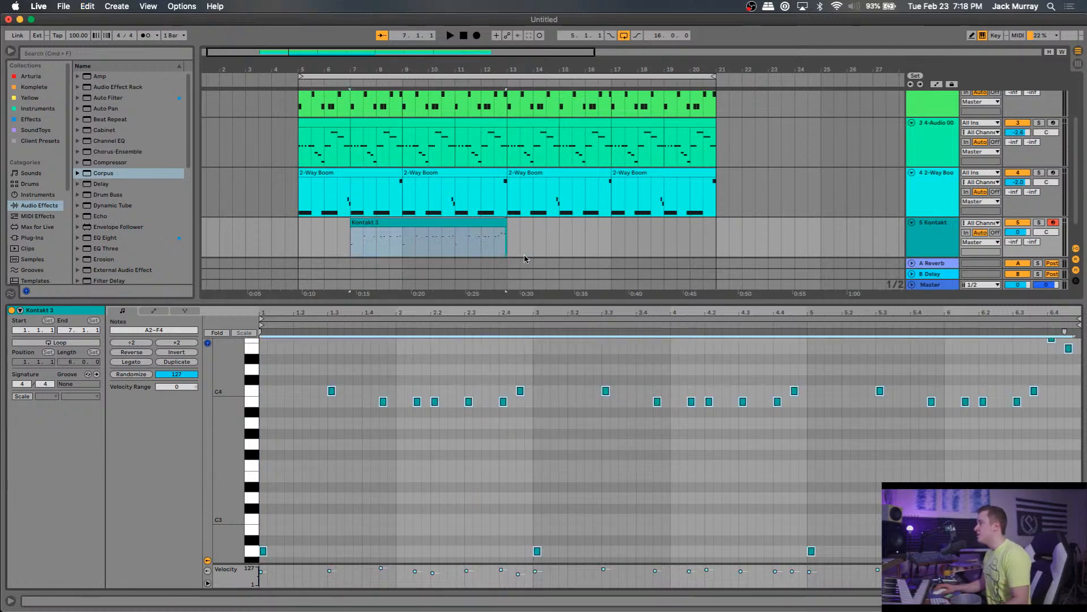
{"action": "key", "text": "space"}
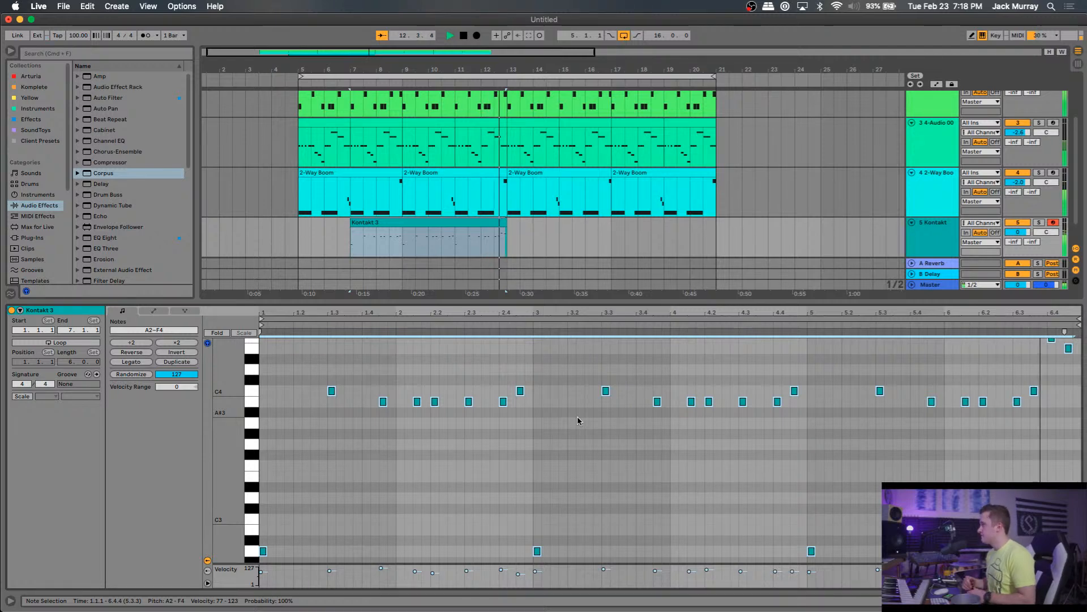
{"action": "left_click", "coordinate": [462, 248]}
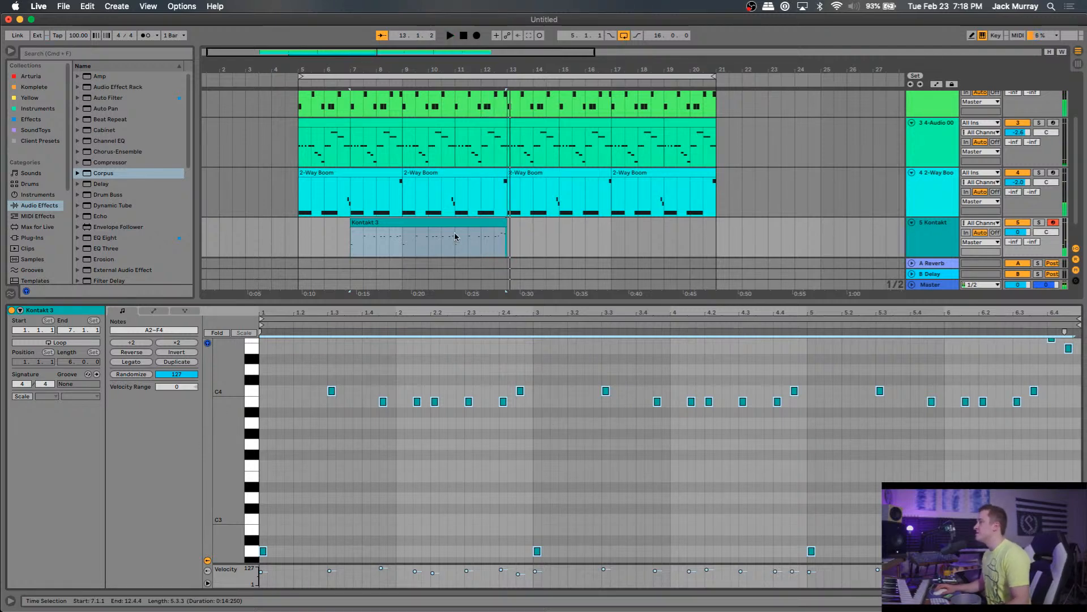
{"action": "key", "text": "space"}
Copy bars 7 to 9 of the Kontakt clip, paste them at bar 5, and play back the result.
{"action": "left_click", "coordinate": [453, 245]}
{"action": "left_click_drag", "start_coordinate": [403, 239], "coordinate": [345, 235]}
{"action": "key", "text": "super+c"}
{"action": "left_click", "coordinate": [296, 241]}
{"action": "key", "text": "super+v"}
{"action": "key", "text": "space"}
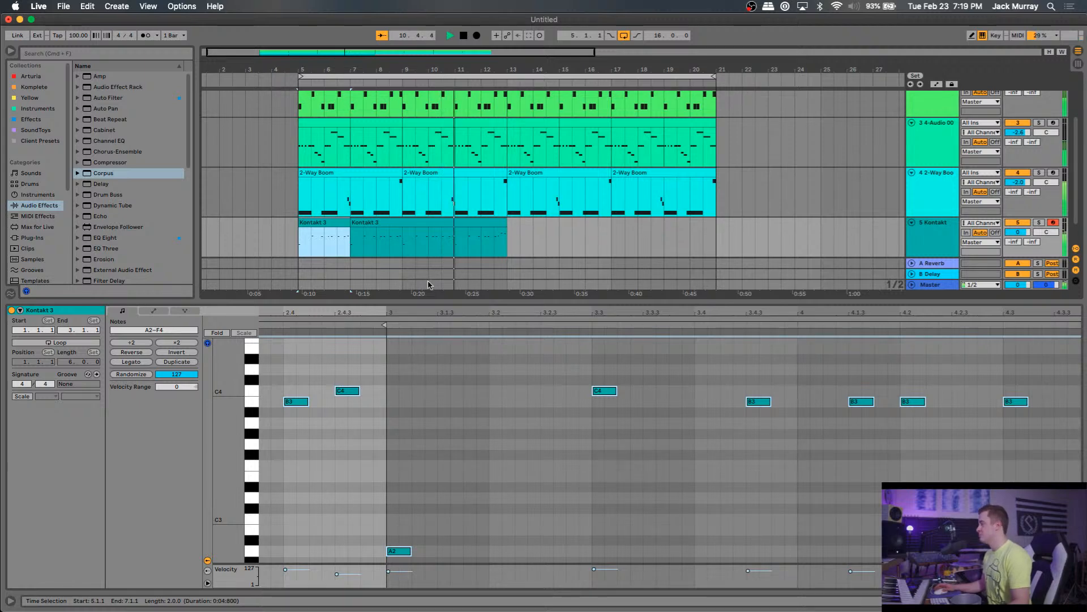
Duplicate both Kontakt clips together so the part also fills bars 13 to 21.
{"action": "left_click_drag", "start_coordinate": [431, 301], "coordinate": [430, 337]}
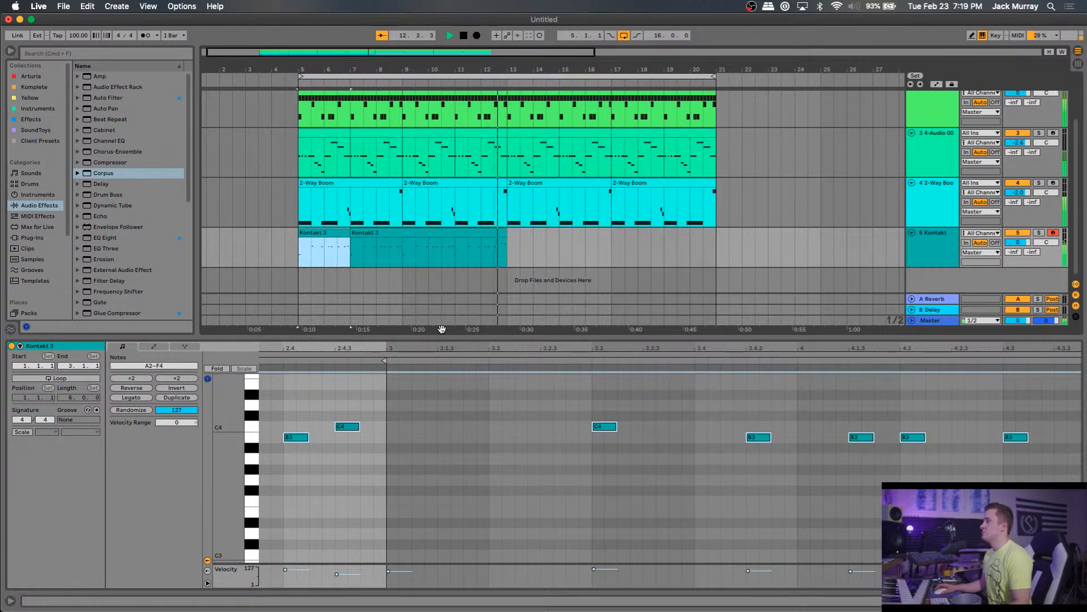
{"action": "left_click", "coordinate": [431, 236]}
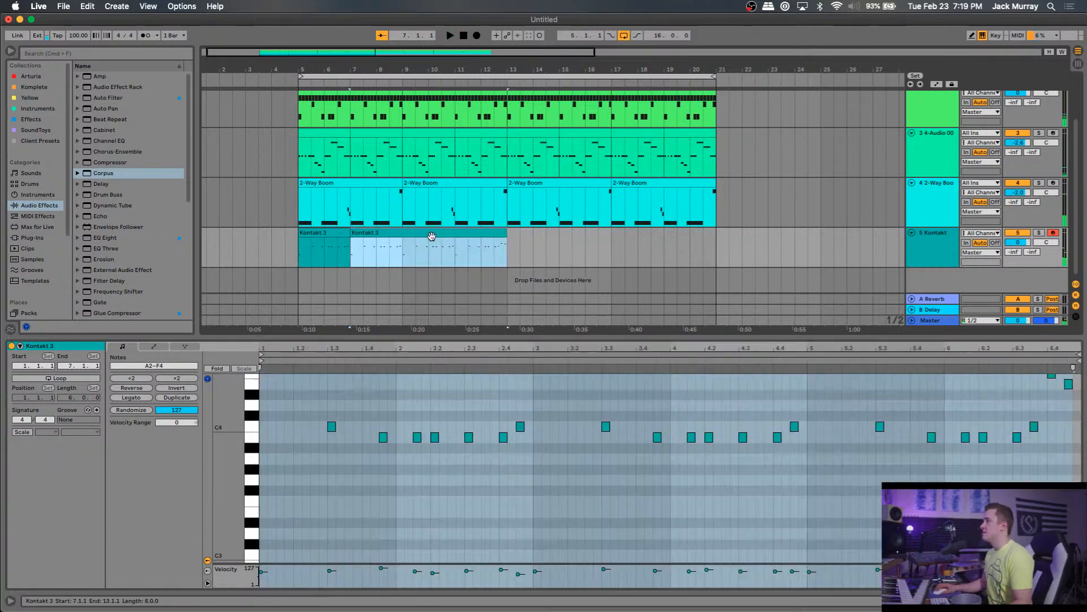
{"action": "left_click", "coordinate": [331, 235], "text": "shift"}
{"action": "key", "text": "super+d"}
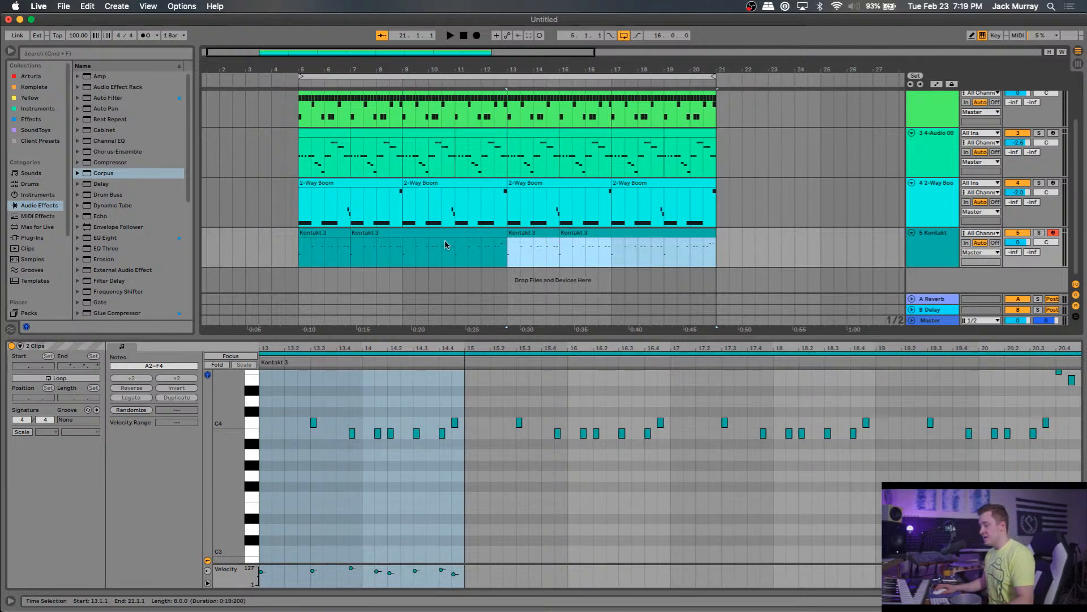
Consolidate the duplicated Kontakt clips into one eight-bar clip and paste a copy over the original clips at bar 5.
{"action": "key", "text": "super+j"}
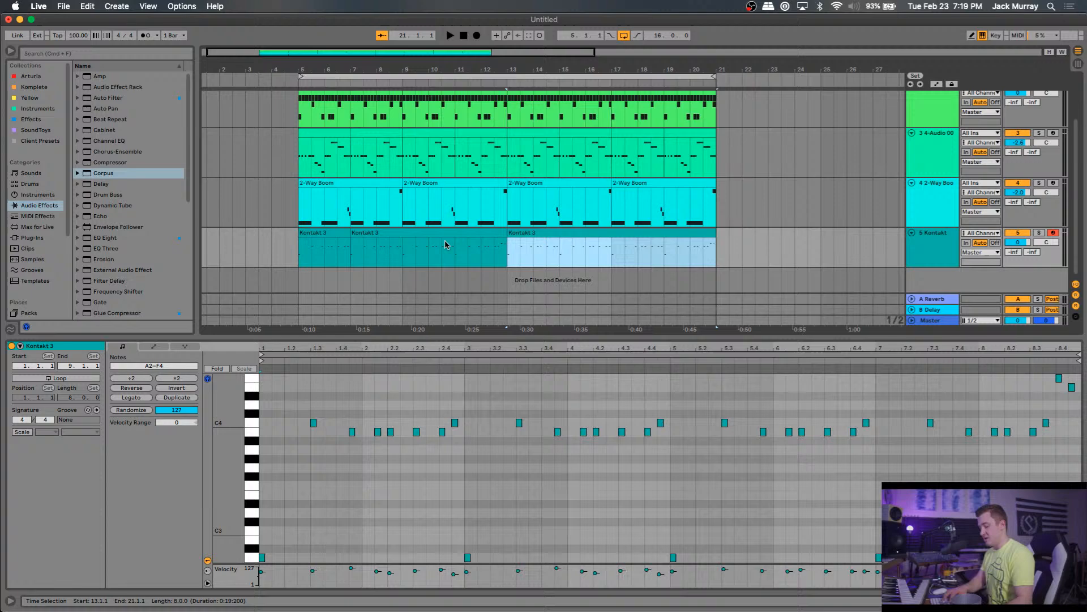
{"action": "left_click", "coordinate": [302, 256]}
{"action": "key", "text": "super+v"}
Add Auto Filter after Drip on the Kontakt track, set as a high-pass at 874 Hz, and play the arrangement.
{"action": "double_click", "coordinate": [956, 251]}
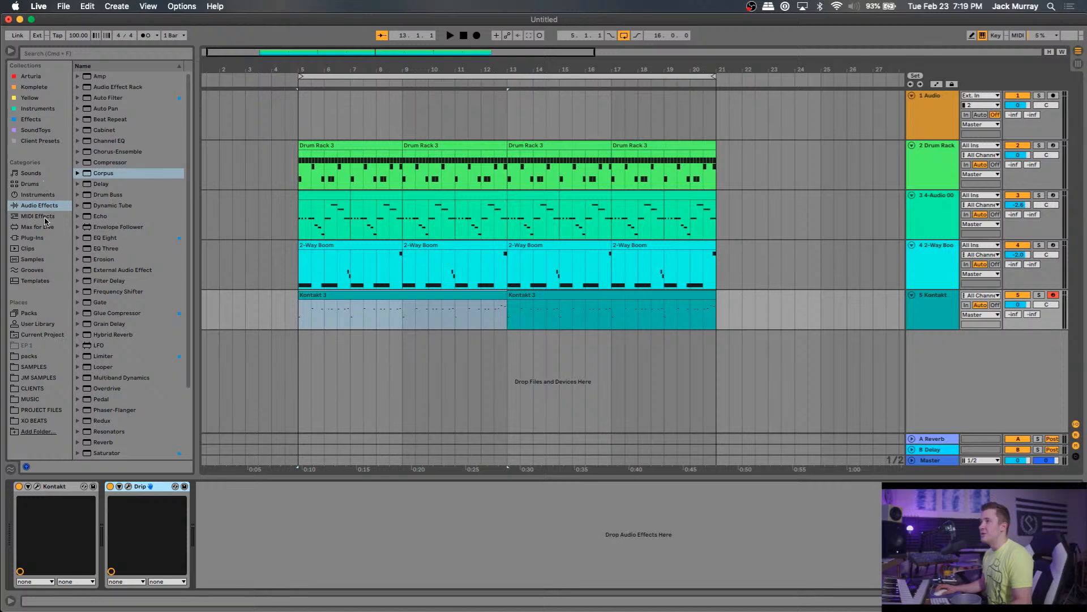
{"action": "left_click_drag", "start_coordinate": [116, 101], "coordinate": [260, 493]}
{"action": "key", "text": "space"}
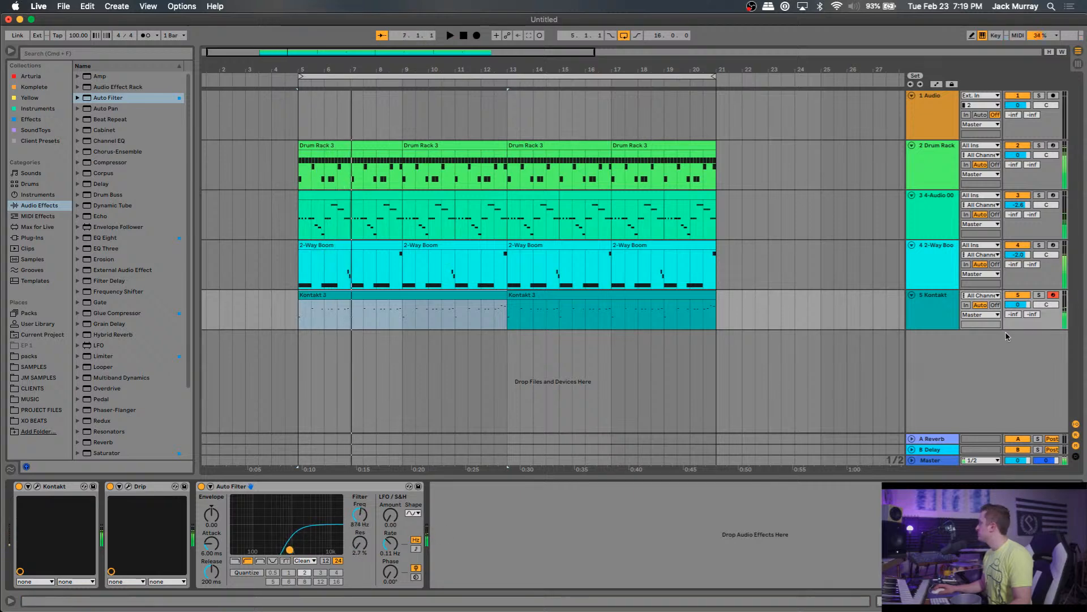
Lower the Kontakt track's volume to about -4.5 dB while listening to the mix.
{"action": "left_click_drag", "start_coordinate": [1028, 310], "coordinate": [1027, 310]}
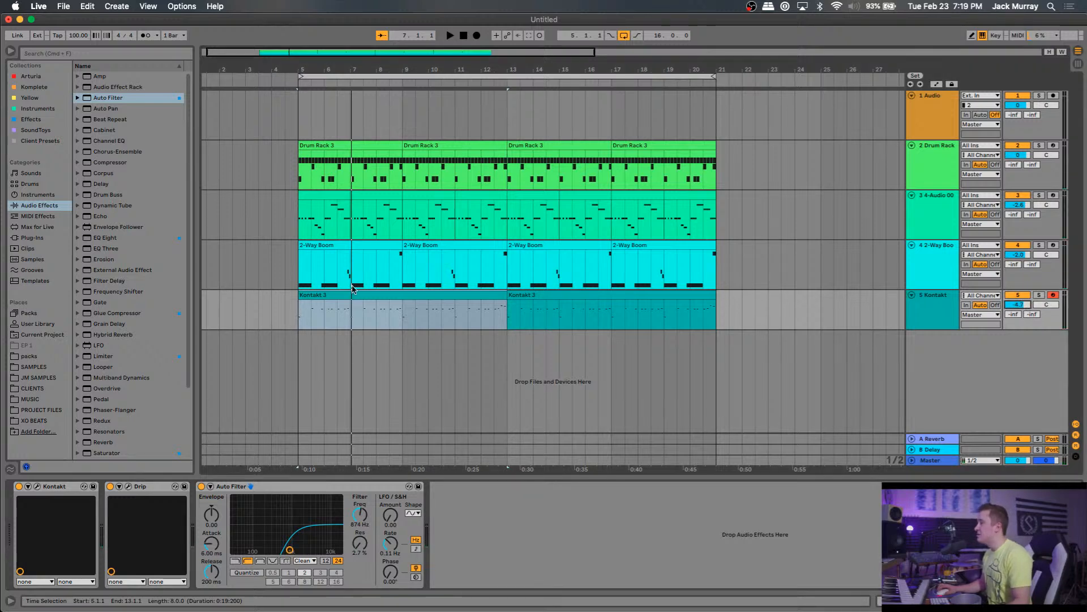
{"action": "key", "text": "space"}
{"action": "left_click_drag", "start_coordinate": [1026, 306], "coordinate": [1027, 307]}
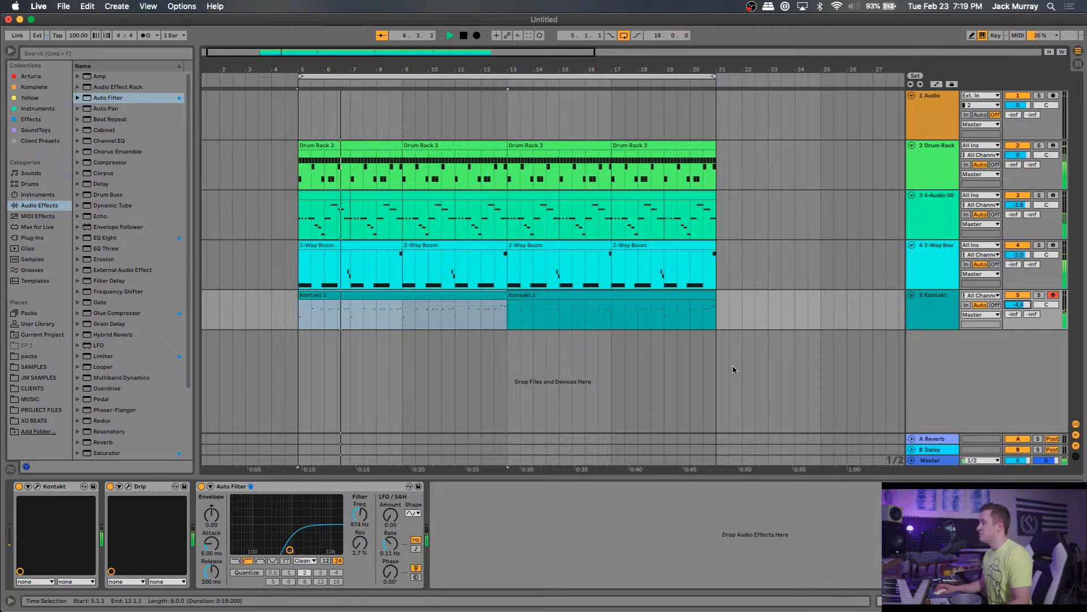
Compare band-pass with high-pass in Auto Filter and settle on a high-pass at 1.29 kHz with 20% resonance.
{"action": "left_click", "coordinate": [260, 561]}
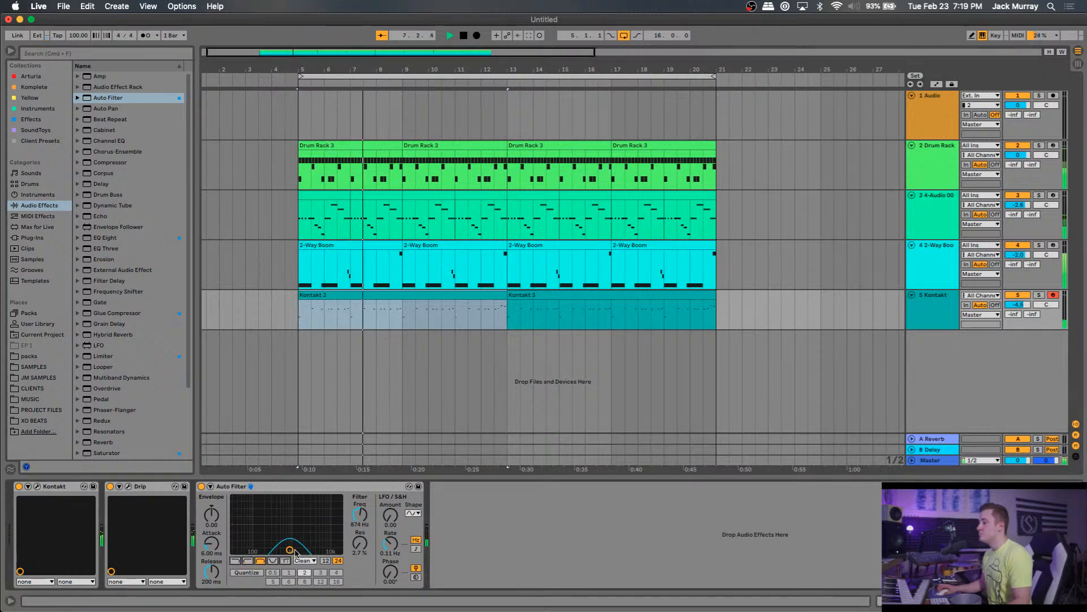
{"action": "left_click_drag", "start_coordinate": [295, 553], "coordinate": [309, 536]}
{"action": "left_click", "coordinate": [247, 561]}
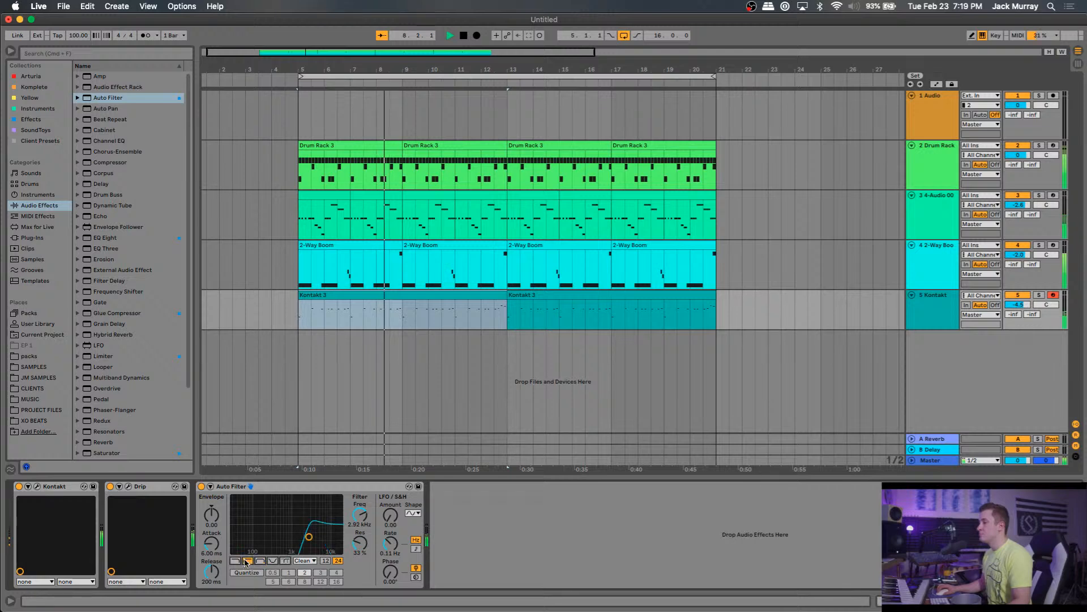
{"action": "left_click_drag", "start_coordinate": [309, 536], "coordinate": [296, 542]}
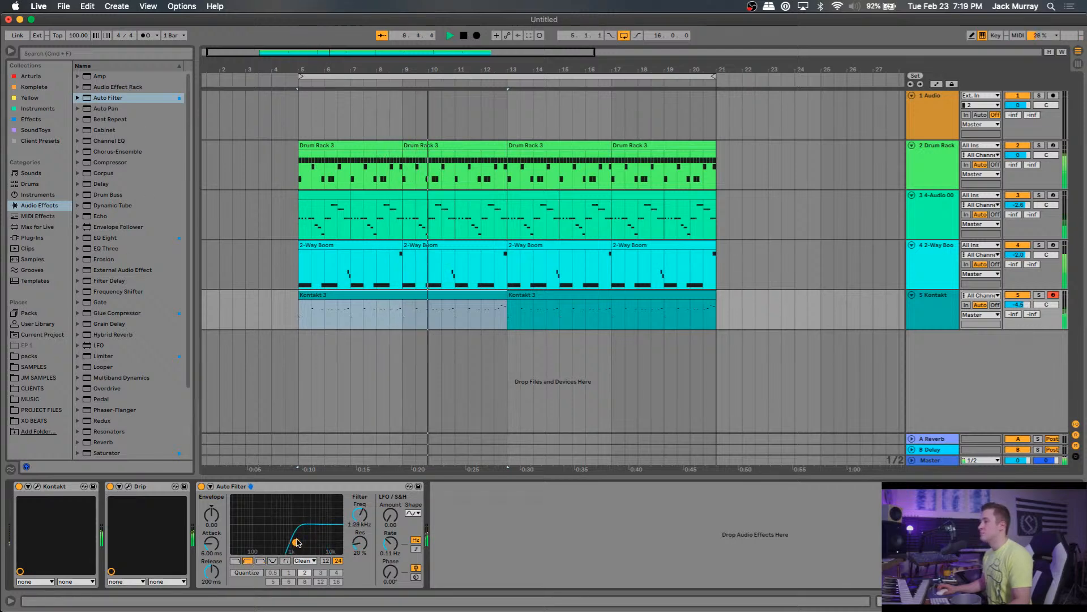
{"action": "key", "text": "space"}
Add the Drum Buss effect to the Drum Rack track.
{"action": "left_click", "coordinate": [932, 161]}
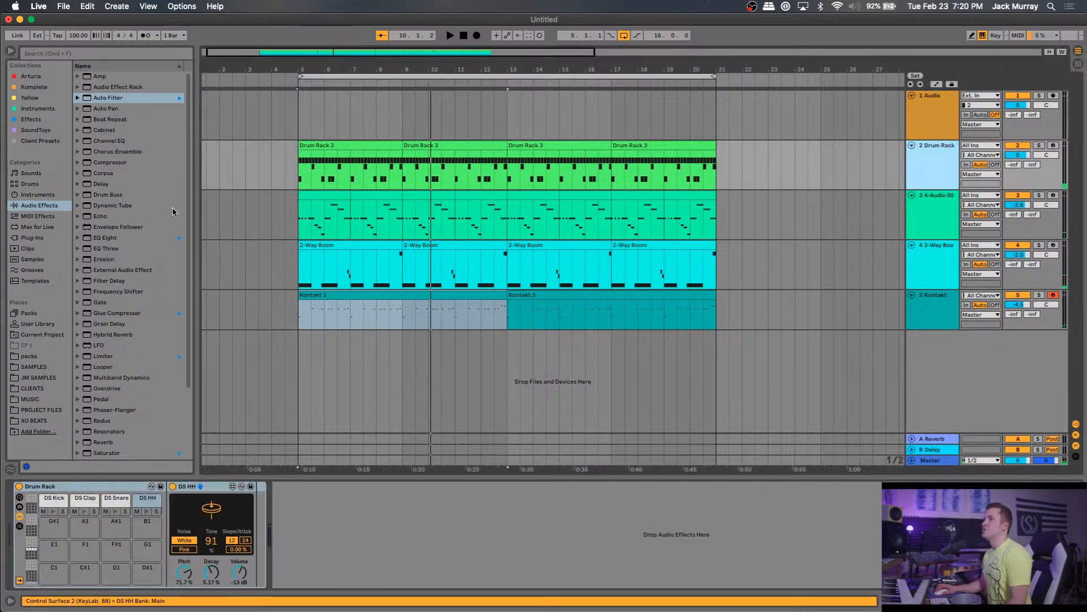
{"action": "left_click_drag", "start_coordinate": [124, 197], "coordinate": [361, 191]}
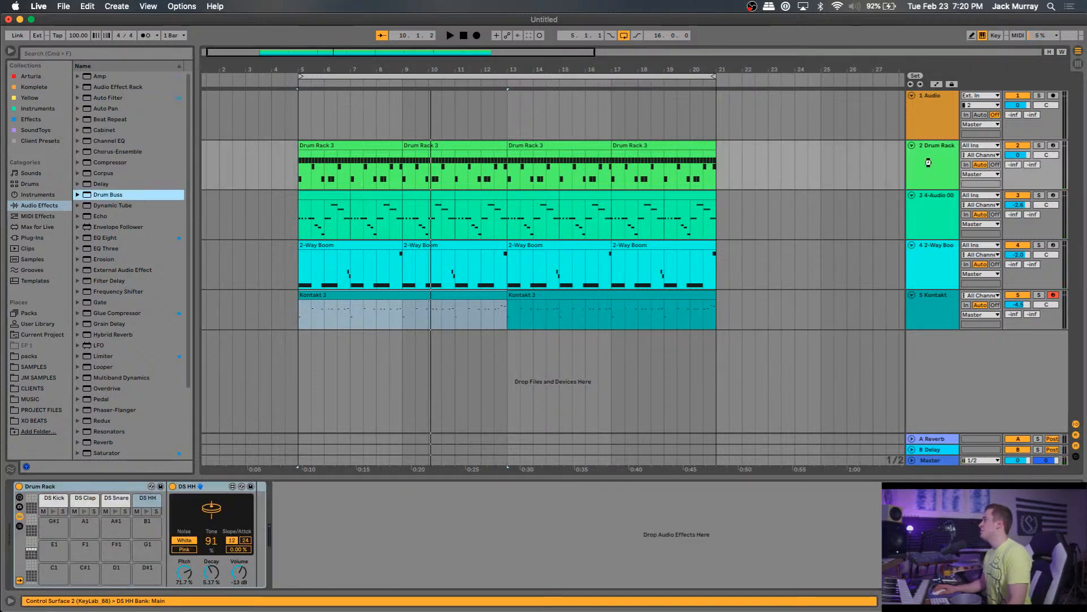
{"action": "left_click_drag", "start_coordinate": [928, 163], "coordinate": [930, 165]}
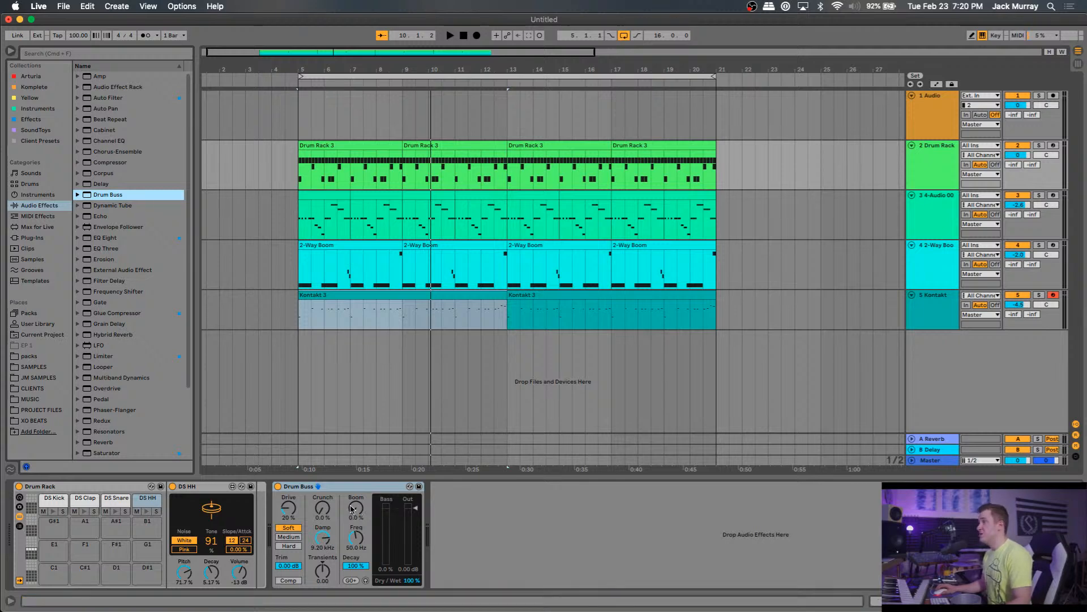
Set Drum Buss to 23% Drive and 26% Boom while auditioning the drums.
{"action": "key", "text": "space"}
{"action": "left_click_drag", "start_coordinate": [352, 510], "coordinate": [352, 492]}
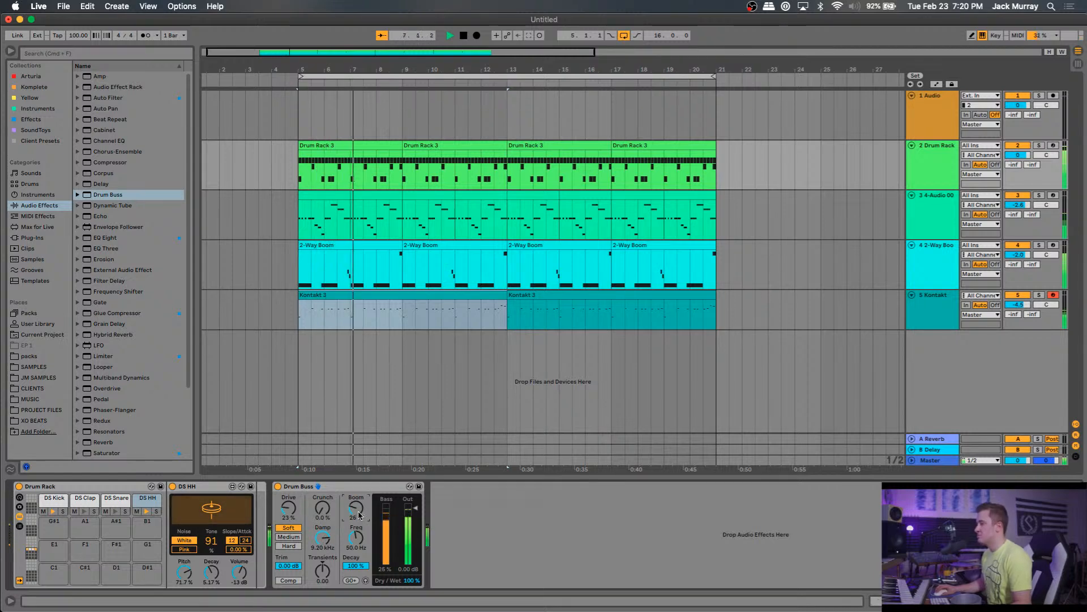
{"action": "left_click_drag", "start_coordinate": [358, 512], "coordinate": [358, 511]}
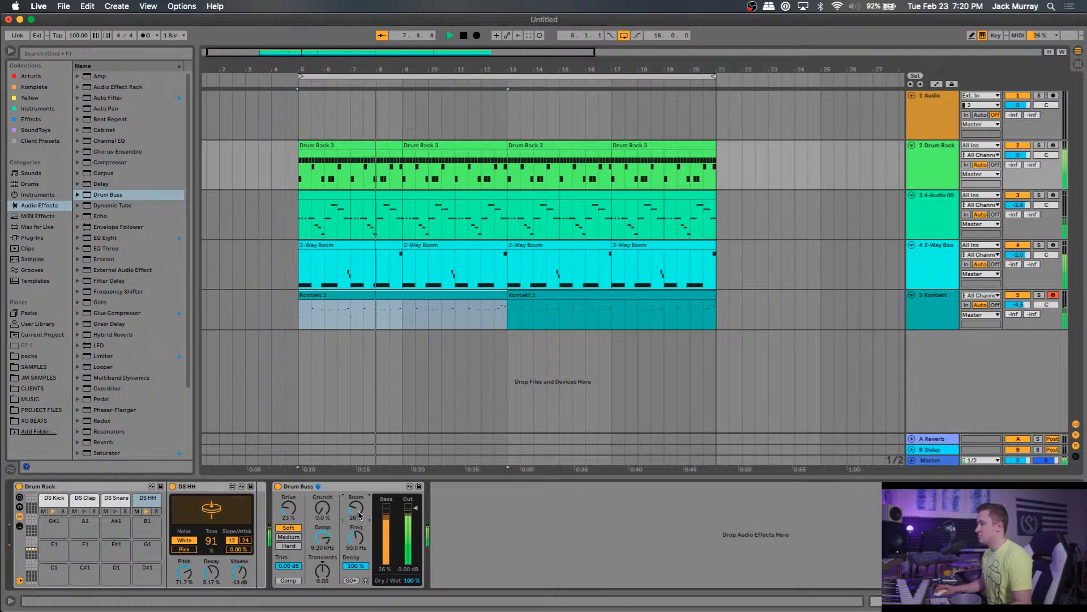
{"action": "key", "text": "space"}
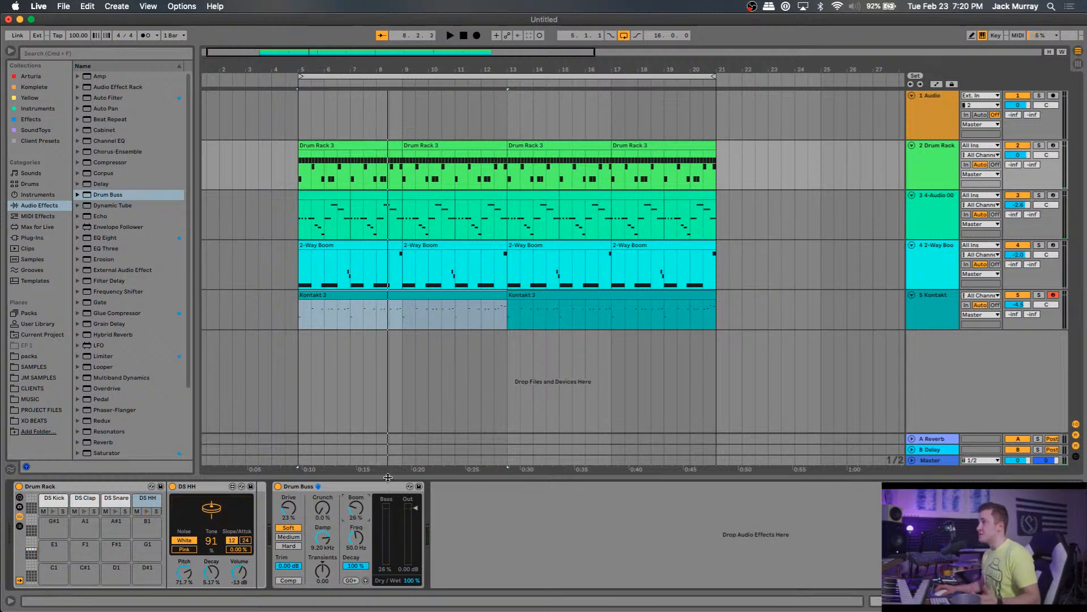
{"action": "left_click", "coordinate": [55, 511]}
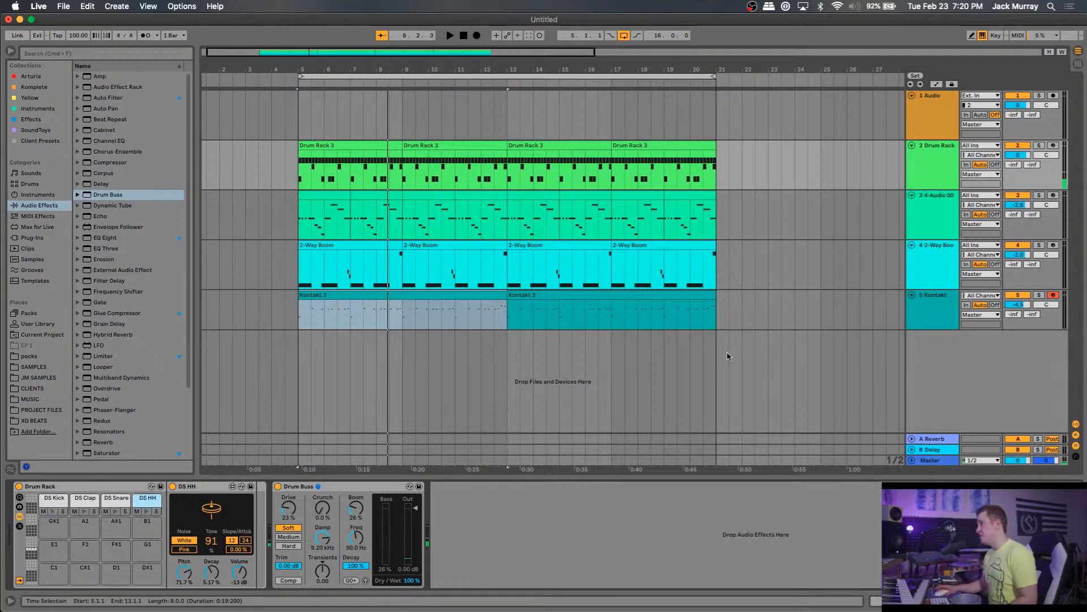
Add a Compressor to the 2-Way Boom track and sidechain it to the Drum Rack's DS Kick, Post FX.
{"action": "left_click", "coordinate": [932, 255]}
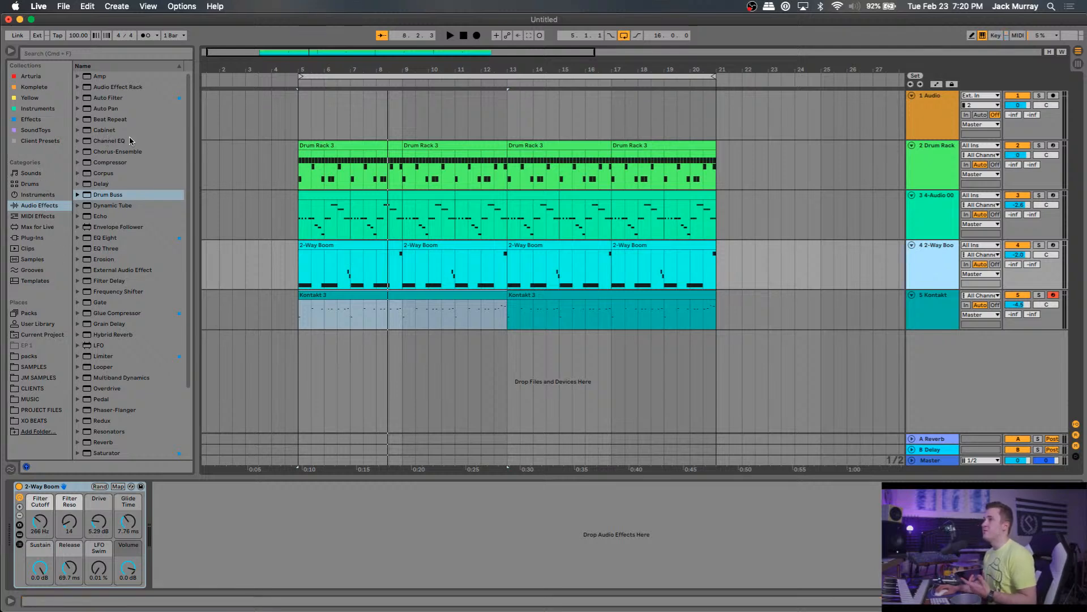
{"action": "left_click_drag", "start_coordinate": [121, 162], "coordinate": [231, 499]}
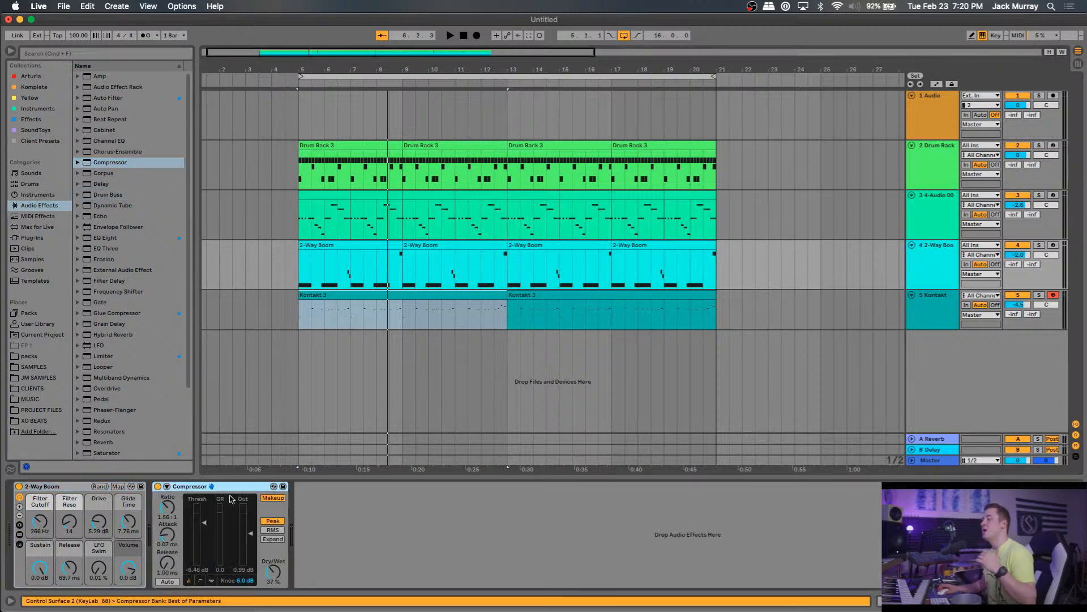
{"action": "left_click", "coordinate": [168, 488]}
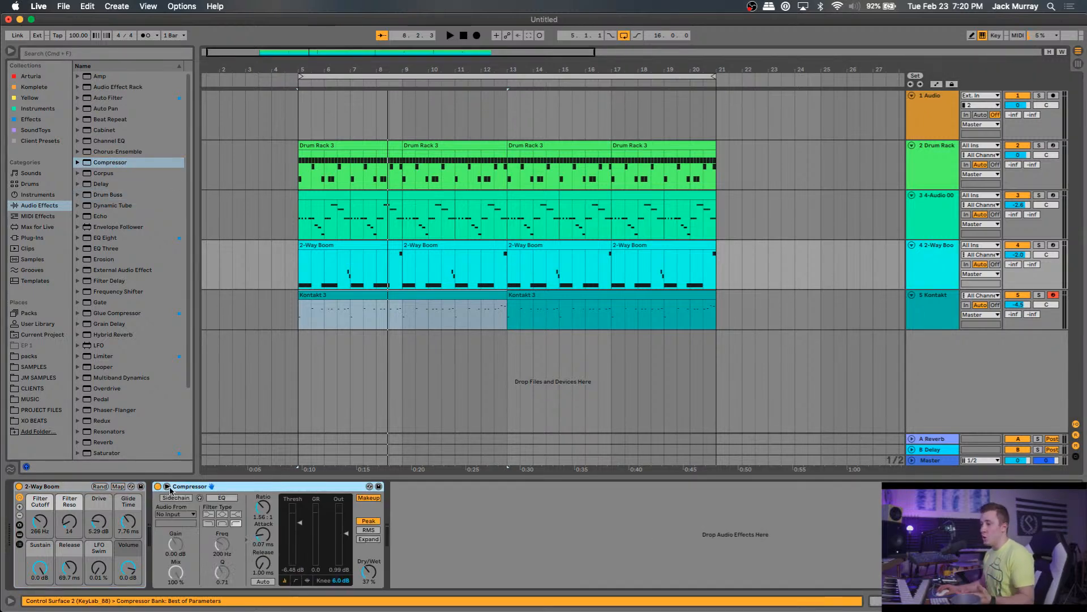
{"action": "left_click", "coordinate": [183, 513]}
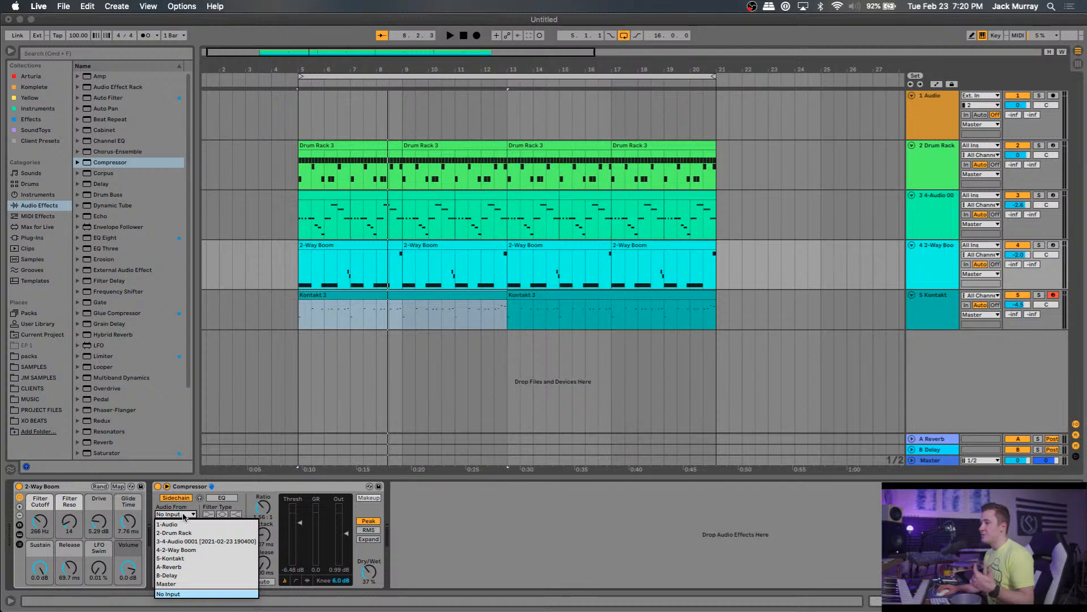
{"action": "left_click", "coordinate": [182, 531]}
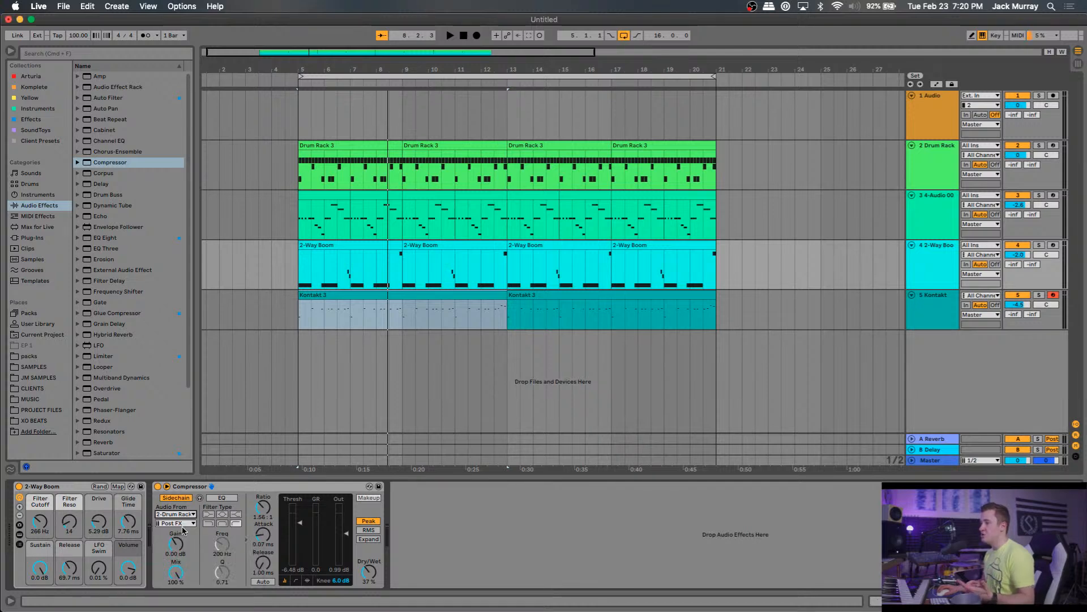
{"action": "left_click", "coordinate": [183, 524]}
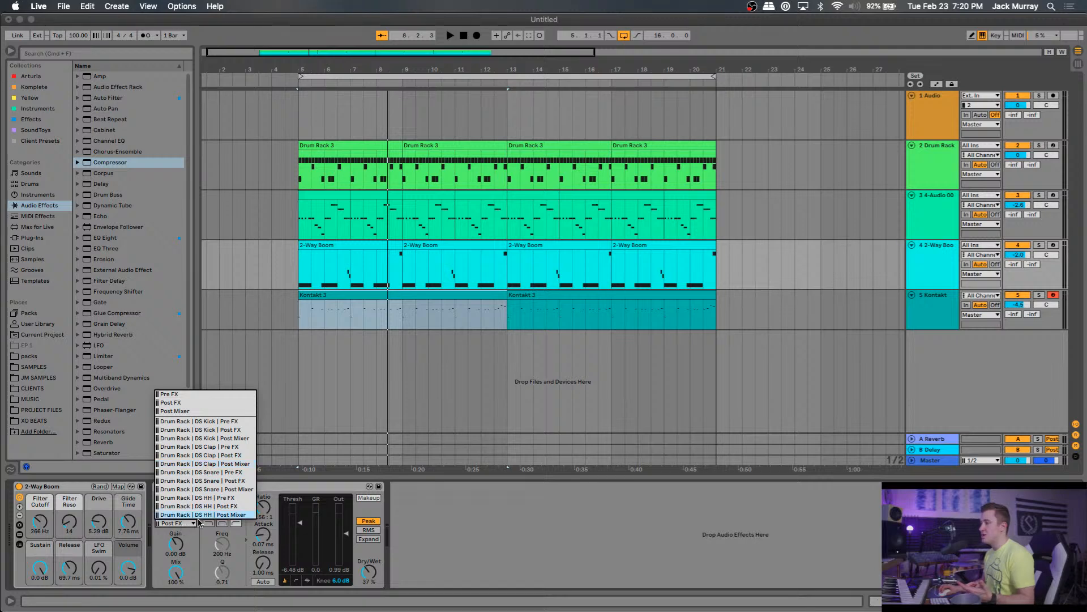
{"action": "left_click", "coordinate": [245, 431]}
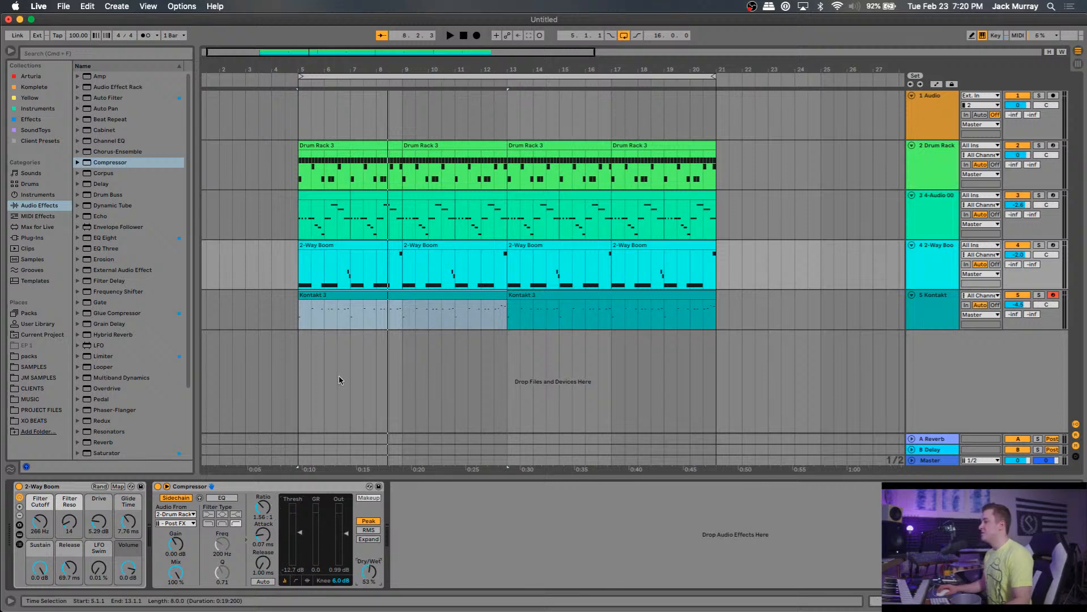
Set the Compressor to a -21.3 dB threshold, 5.04:1 ratio and 62% dry/wet while playing the beat from bar 5.
{"action": "left_click", "coordinate": [298, 177]}
{"action": "key", "text": "space"}
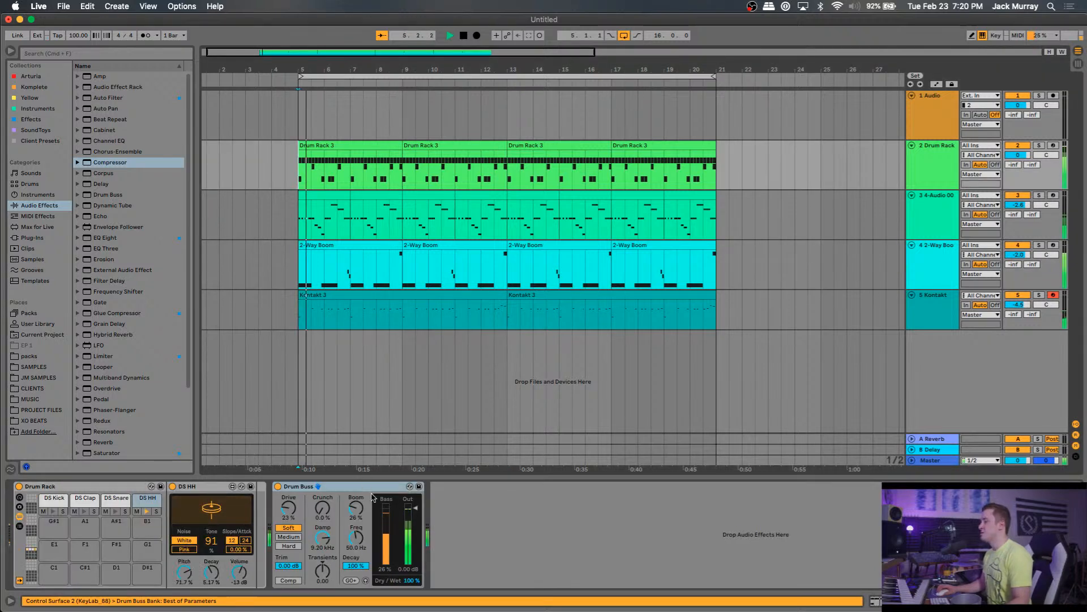
{"action": "left_click", "coordinate": [933, 271]}
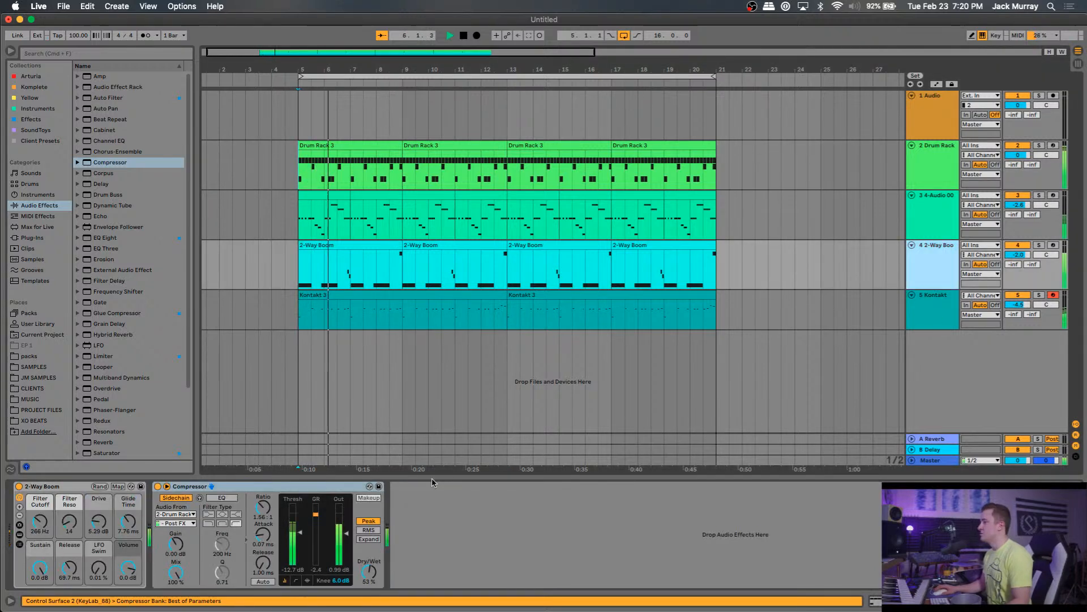
{"action": "left_click_drag", "start_coordinate": [300, 532], "coordinate": [305, 551]}
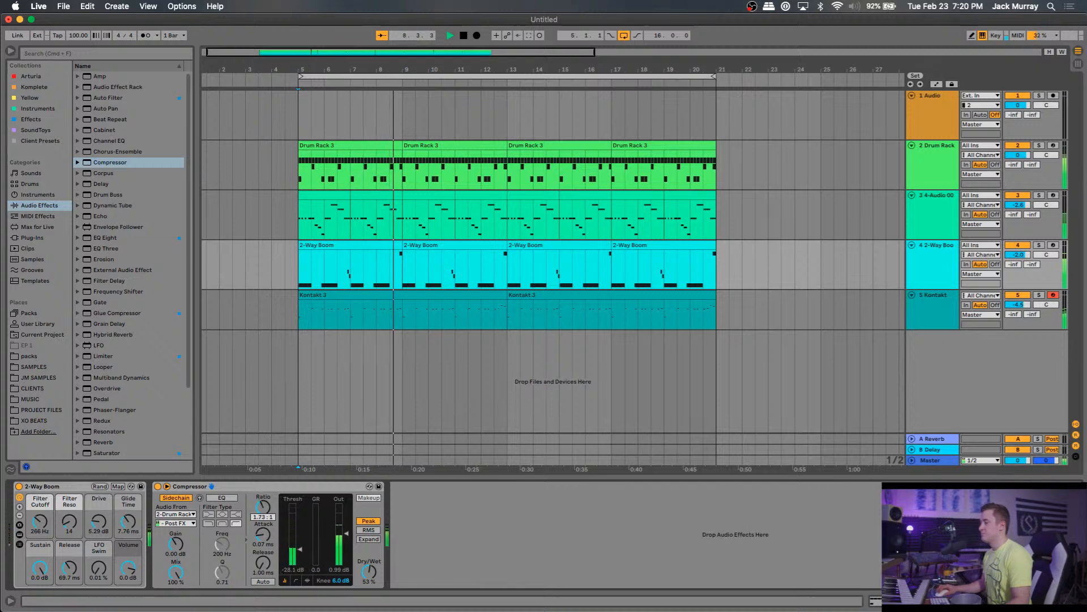
{"action": "left_click_drag", "start_coordinate": [263, 508], "coordinate": [263, 494]}
{"action": "left_click_drag", "start_coordinate": [300, 549], "coordinate": [300, 541]}
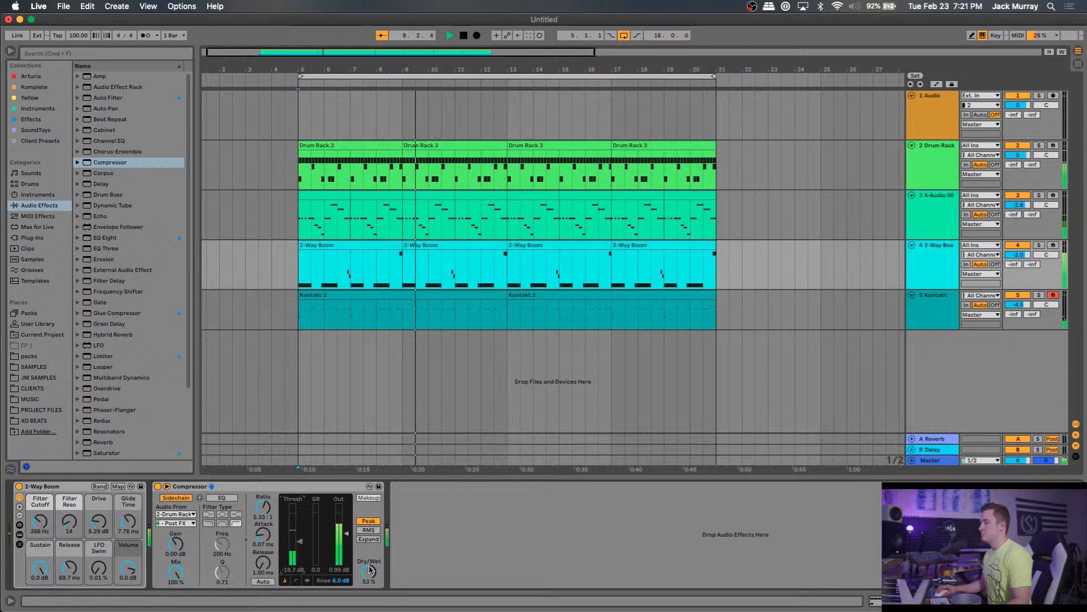
{"action": "left_click_drag", "start_coordinate": [369, 571], "coordinate": [369, 566]}
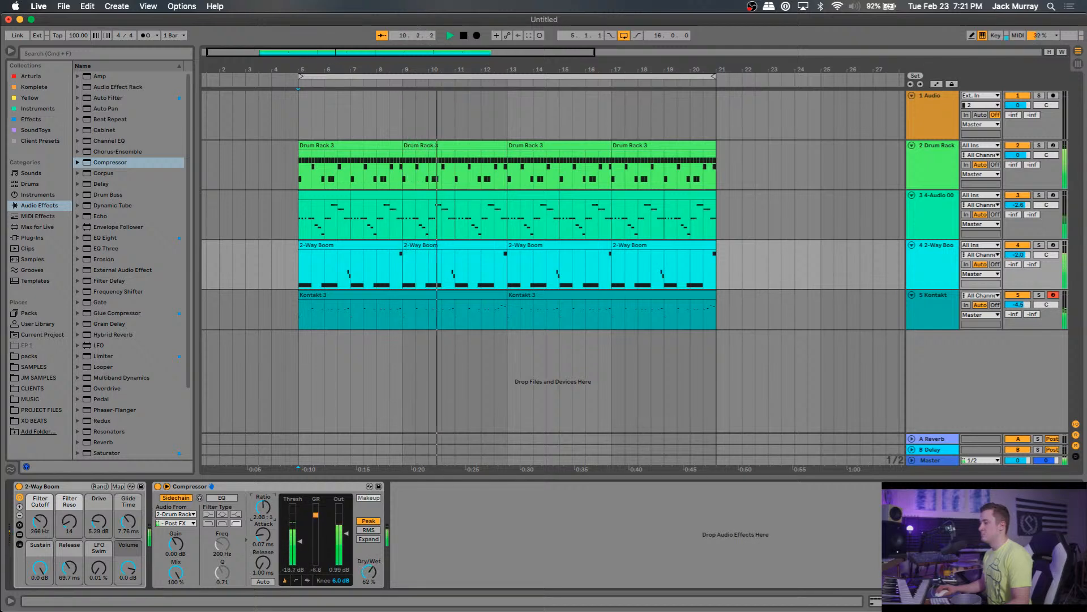
{"action": "left_click_drag", "start_coordinate": [264, 507], "coordinate": [269, 487]}
{"action": "left_click_drag", "start_coordinate": [294, 543], "coordinate": [294, 546]}
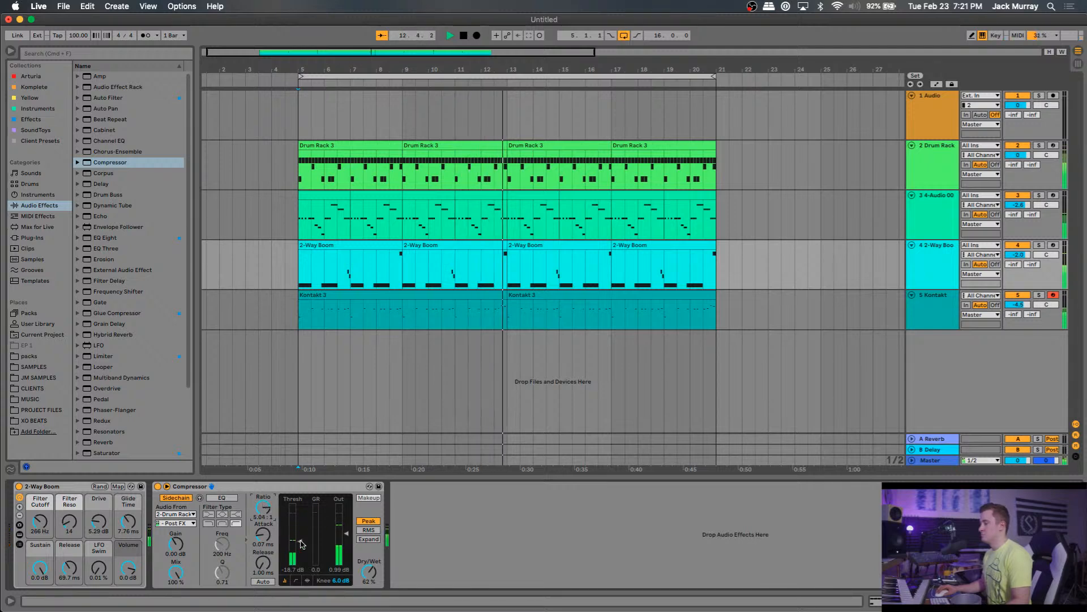
{"action": "key", "text": "space"}
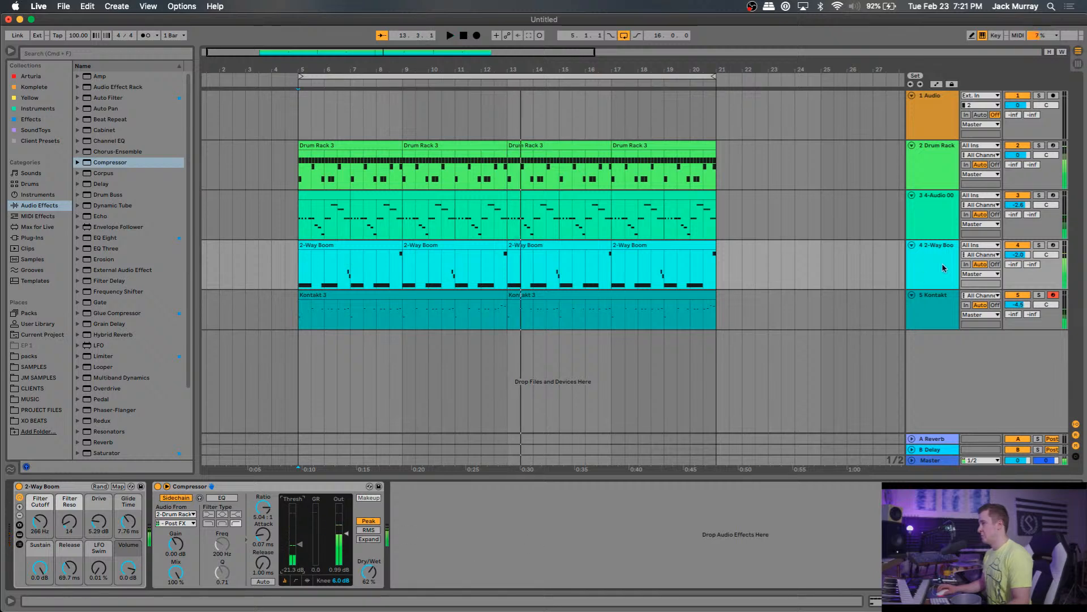
Solo the 2-Way Boom and Drum Rack tracks plus the DS Kick pad, and play them from bar 5.
{"action": "left_click", "coordinate": [1039, 245]}
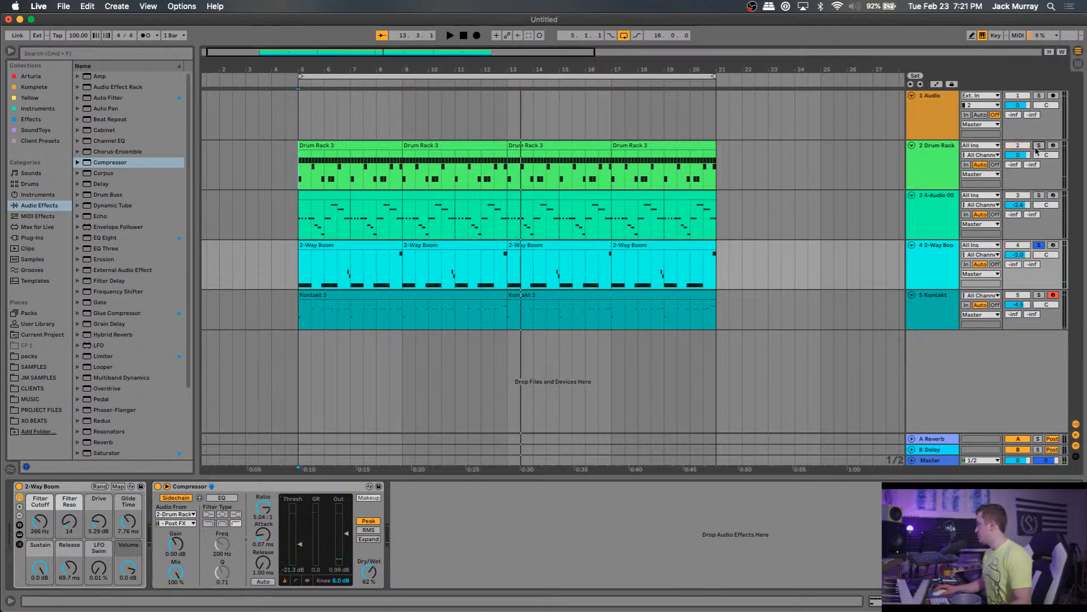
{"action": "left_click", "coordinate": [925, 157]}
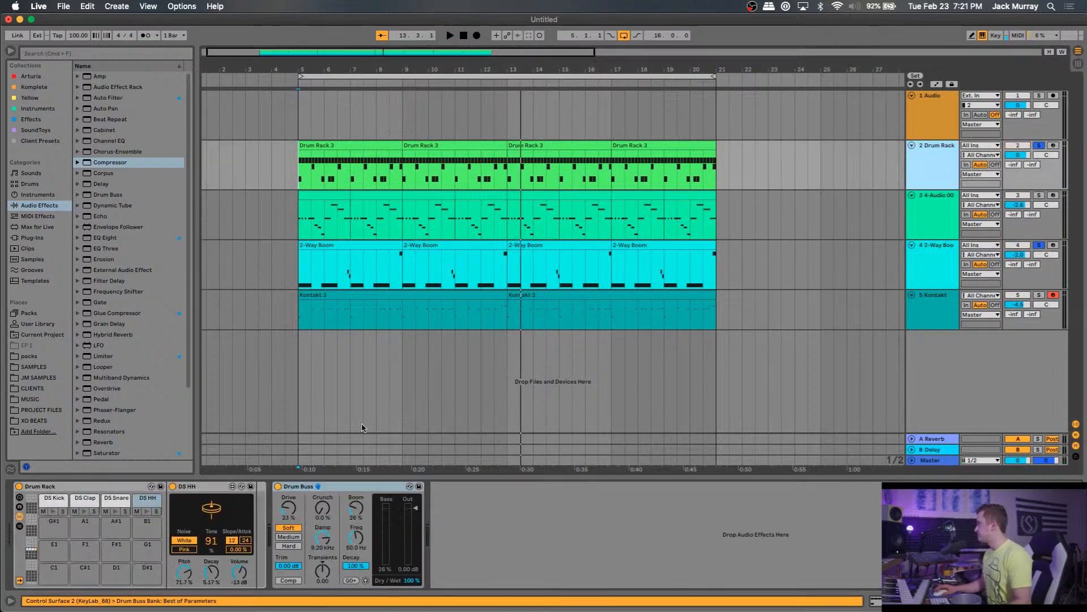
{"action": "left_click", "coordinate": [62, 511]}
{"action": "left_click", "coordinate": [304, 177]}
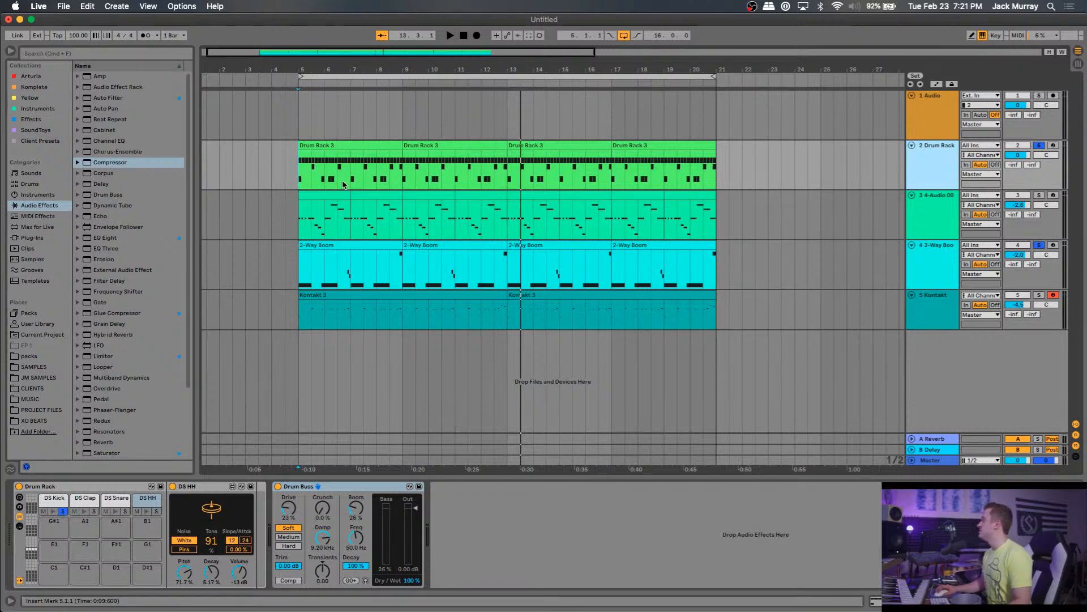
{"action": "key", "text": "space"}
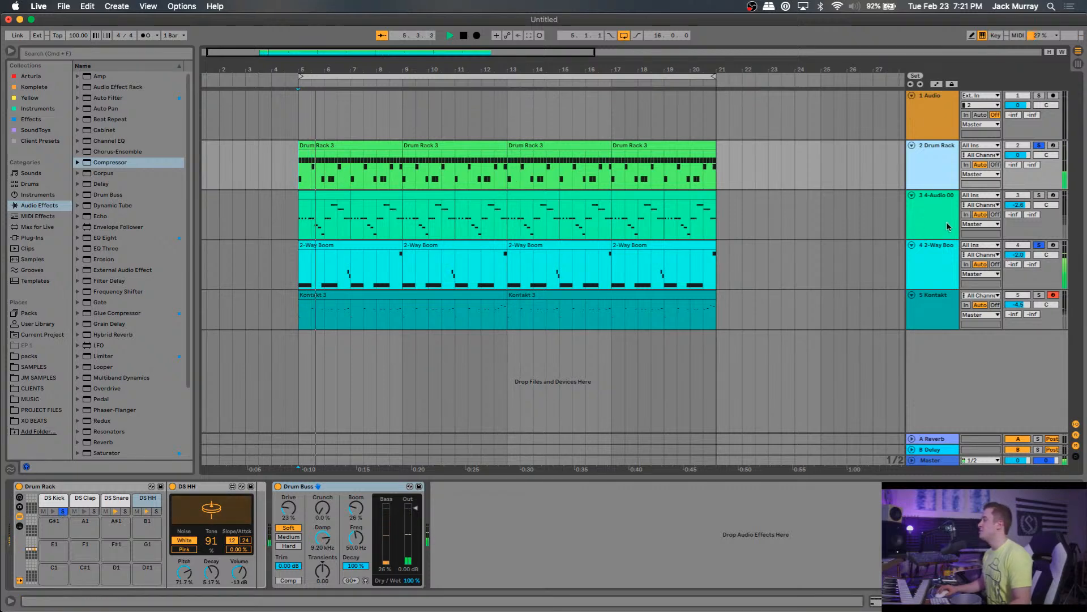
Retune the 2-Way Boom track's Compressor to a 2.46:1 ratio, -21.3 dB threshold and 75% dry/wet while auditioning kick and bass.
{"action": "left_click", "coordinate": [933, 266]}
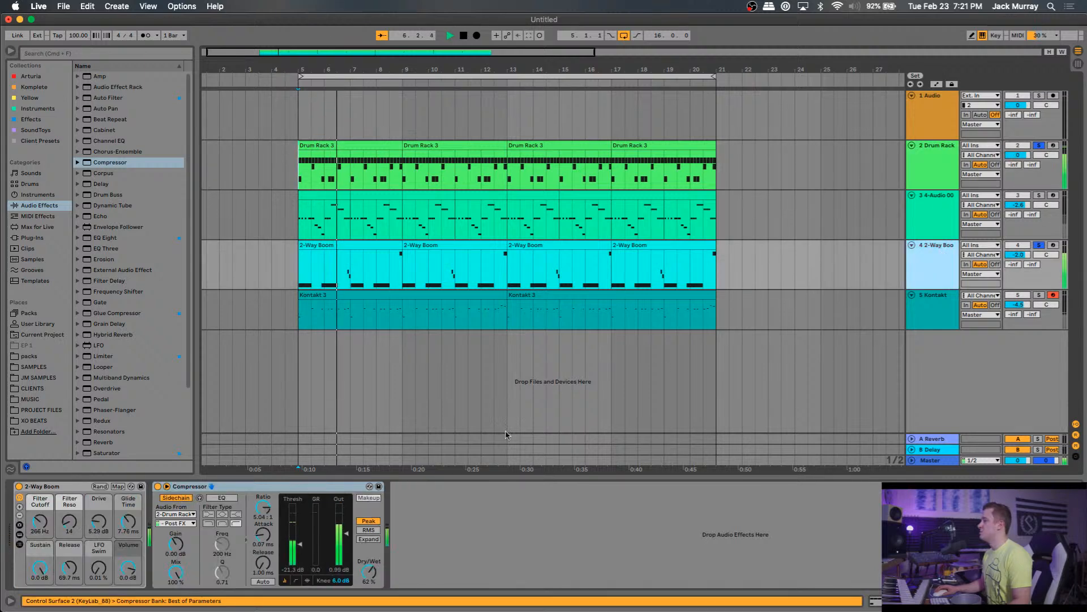
{"action": "left_click_drag", "start_coordinate": [300, 544], "coordinate": [301, 554]}
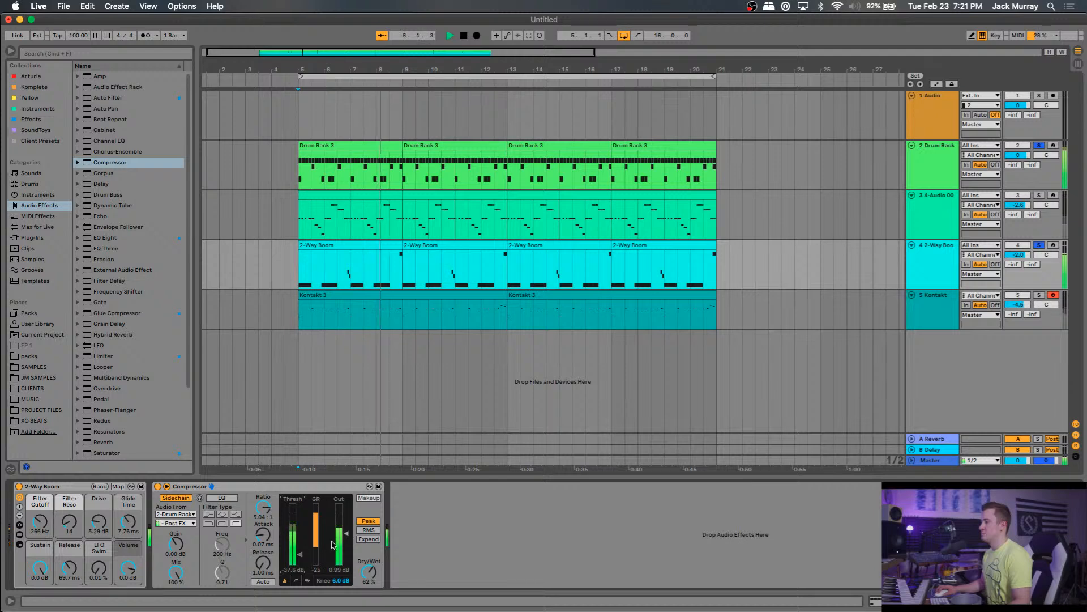
{"action": "mouse_move", "coordinate": [300, 557]}
{"action": "left_mouse_down"}
{"action": "mouse_move", "coordinate": [267, 525]}
{"action": "mouse_move", "coordinate": [300, 554]}
{"action": "left_mouse_up"}
{"action": "key", "text": "space"}
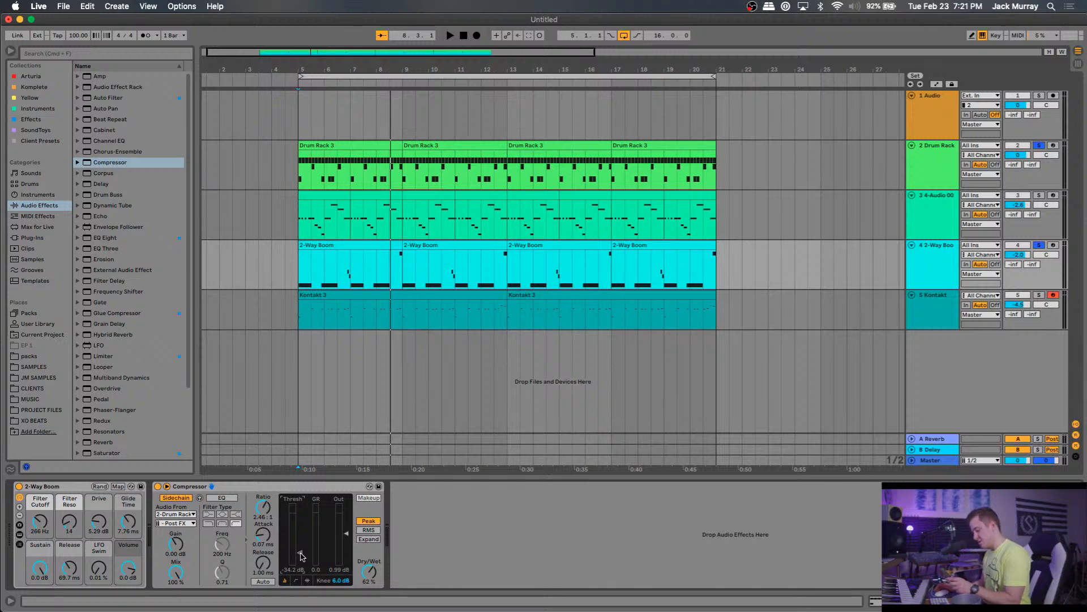
{"action": "key", "text": "space"}
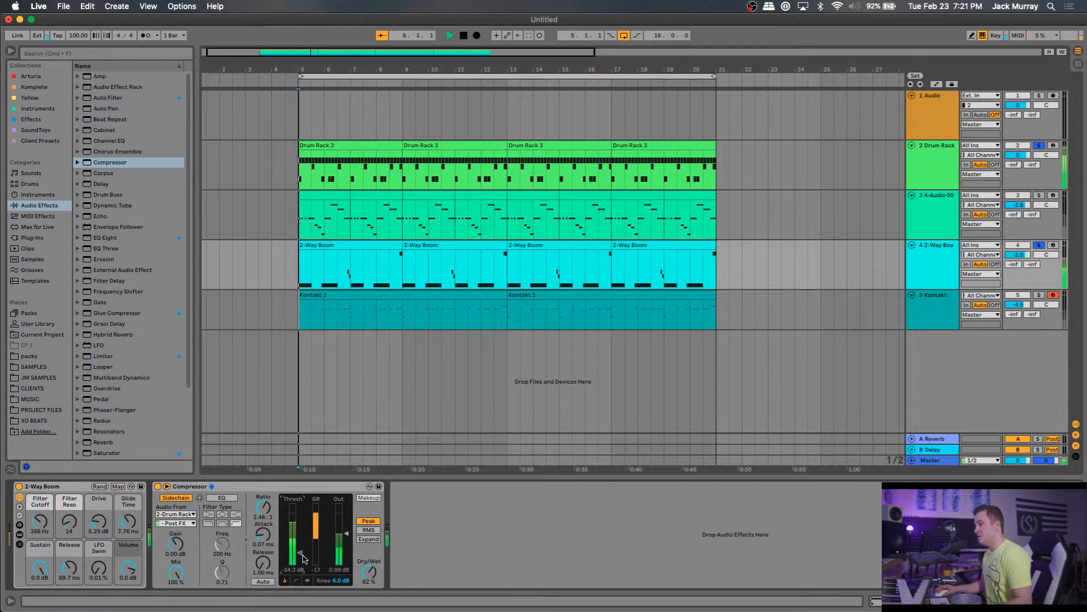
{"action": "left_click_drag", "start_coordinate": [300, 553], "coordinate": [300, 545]}
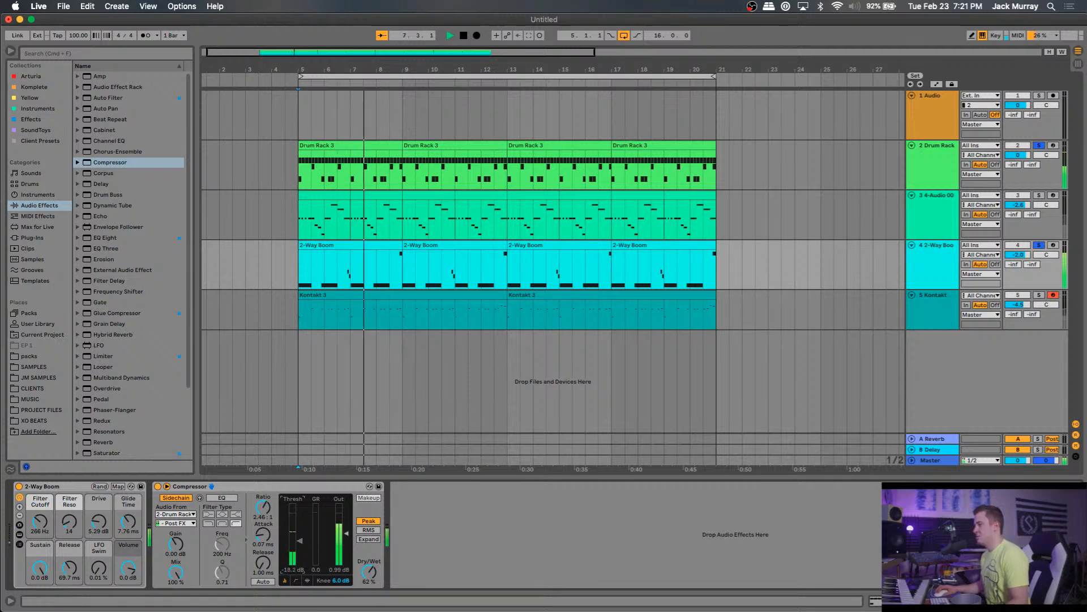
{"action": "left_click_drag", "start_coordinate": [369, 572], "coordinate": [369, 549]}
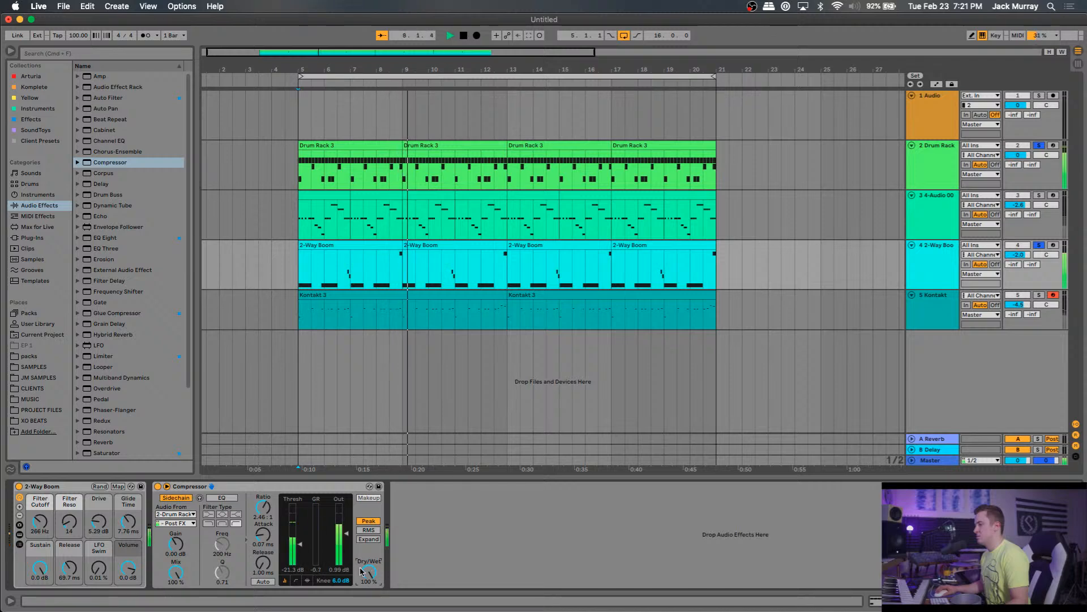
{"action": "left_click_drag", "start_coordinate": [365, 582], "coordinate": [366, 596]}
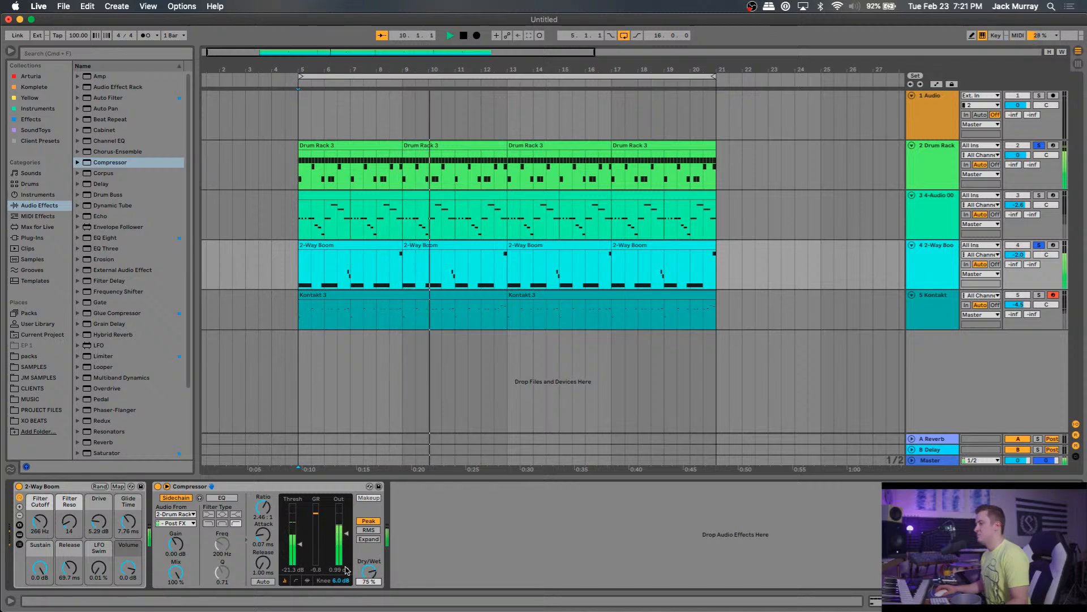
{"action": "key", "text": "space"}
Refine the Compressor to a 2.17:1 ratio and 0.02 ms attack while auditioning the soloed parts.
{"action": "left_click_drag", "start_coordinate": [273, 501], "coordinate": [273, 506]}
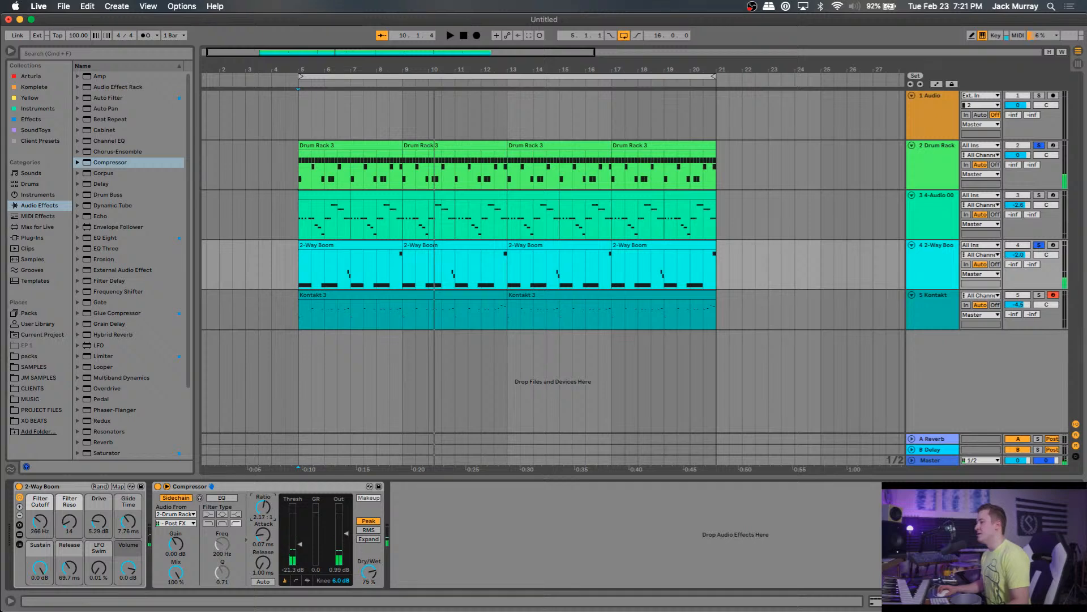
{"action": "key", "text": "space"}
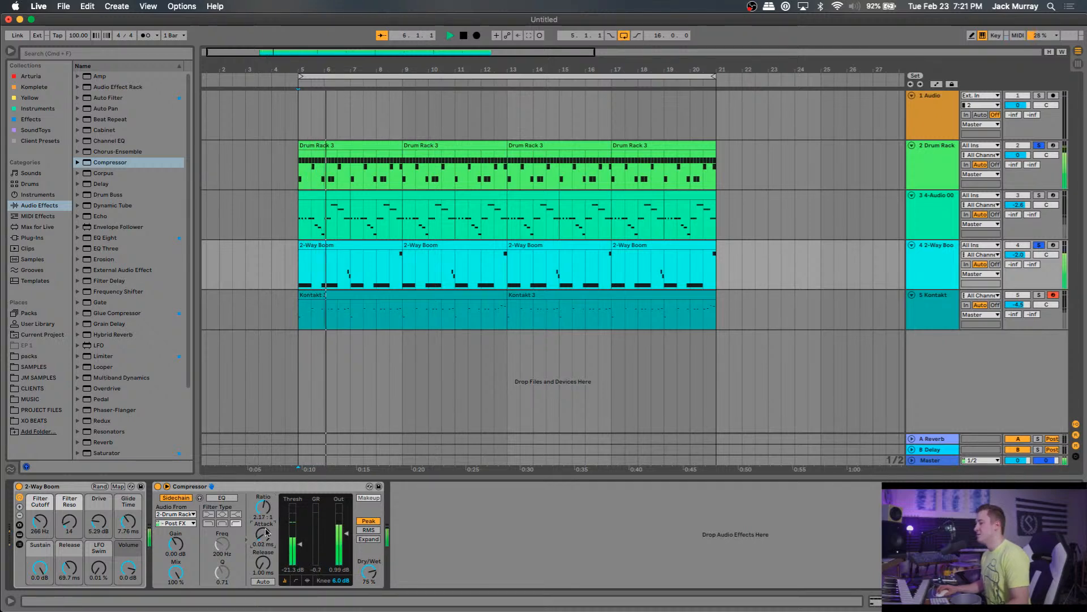
{"action": "key", "text": "space"}
Turn off solo on the 2-Way Boom track, the Drum Rack track and the DS Kick pad.
{"action": "left_click", "coordinate": [1040, 246]}
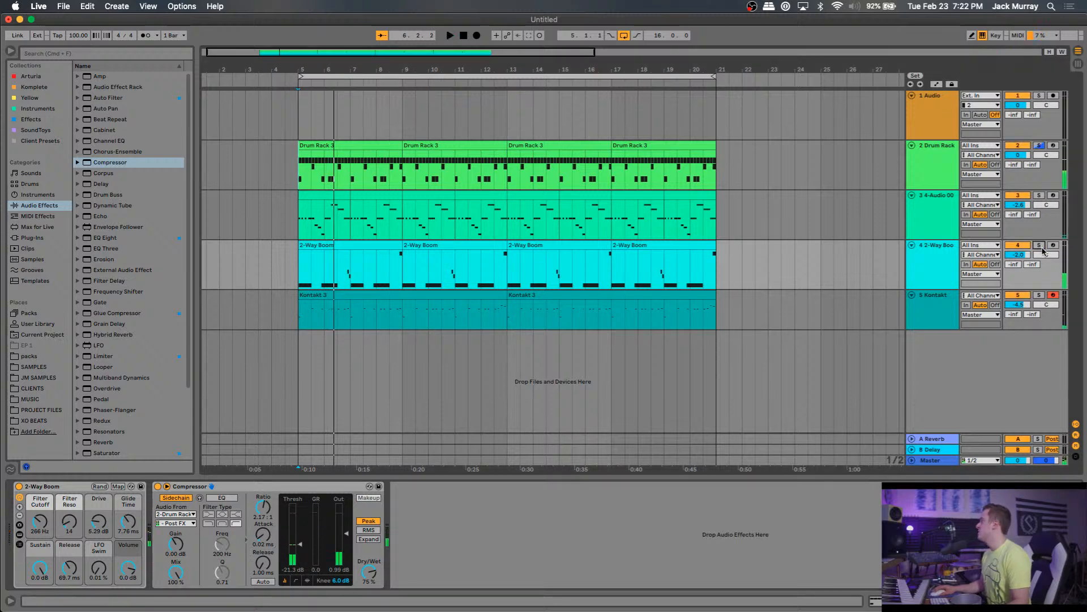
{"action": "left_click", "coordinate": [1039, 146]}
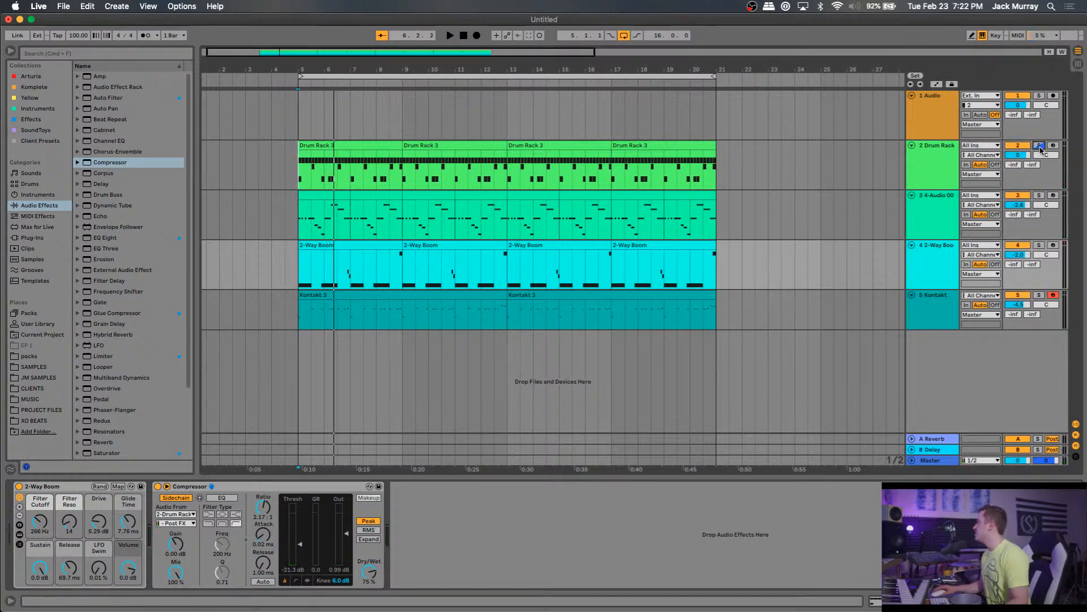
{"action": "left_click", "coordinate": [936, 167]}
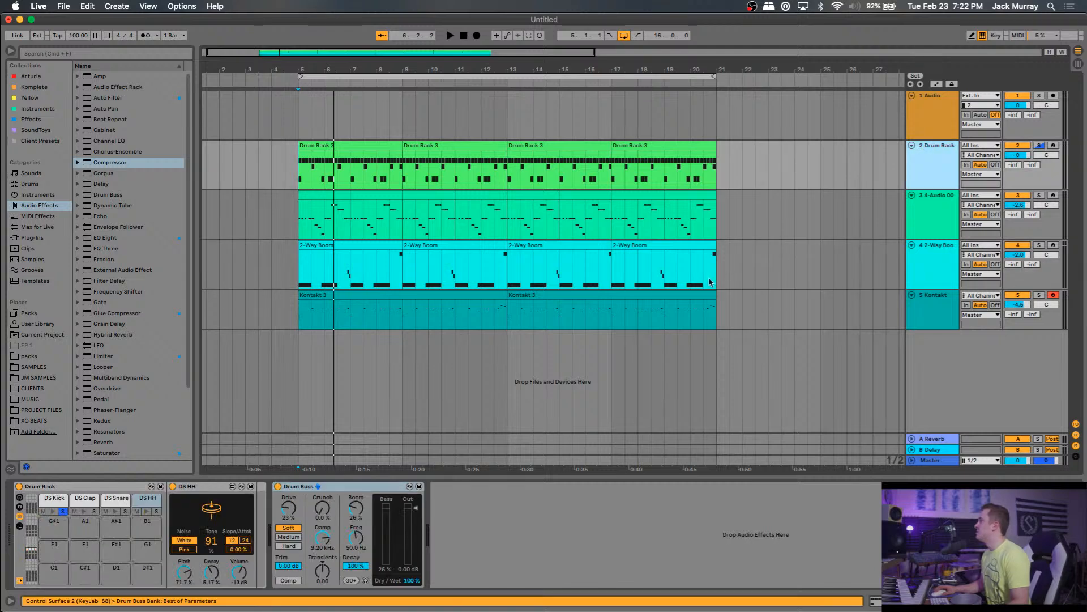
{"action": "left_click", "coordinate": [64, 512]}
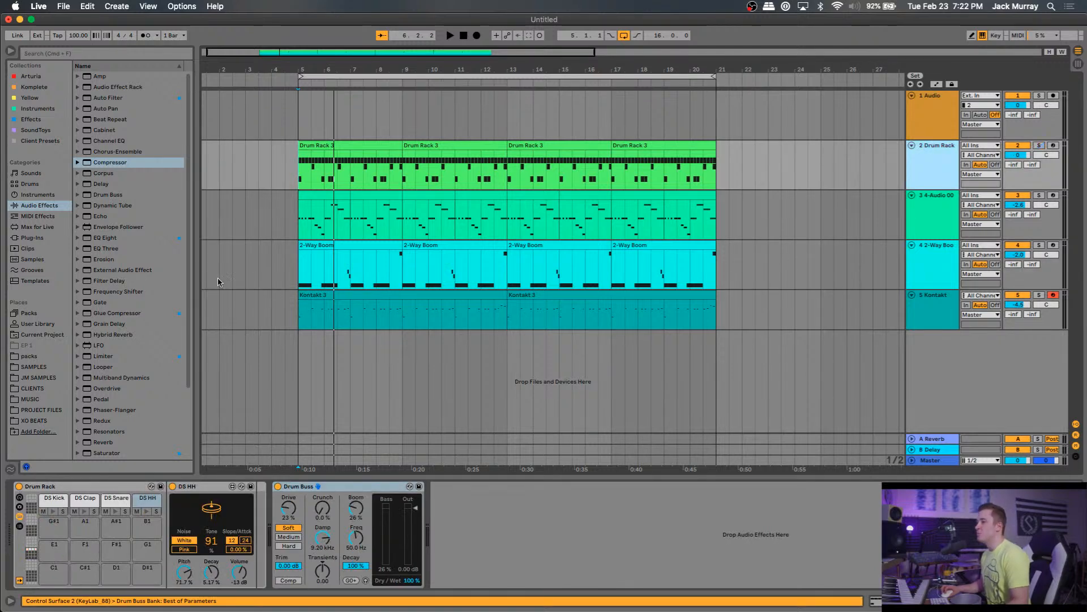
Play the full beat to check how the sidechained 2-Way Boom bass sits in the mix.
{"action": "key", "text": "space"}
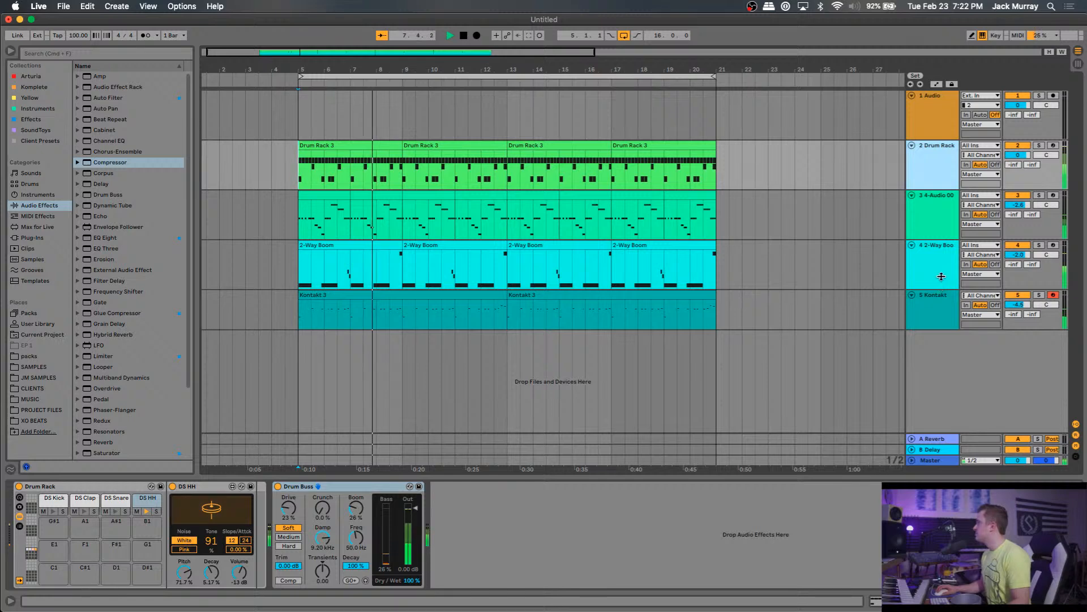
{"action": "left_click_drag", "start_coordinate": [942, 277], "coordinate": [941, 274]}
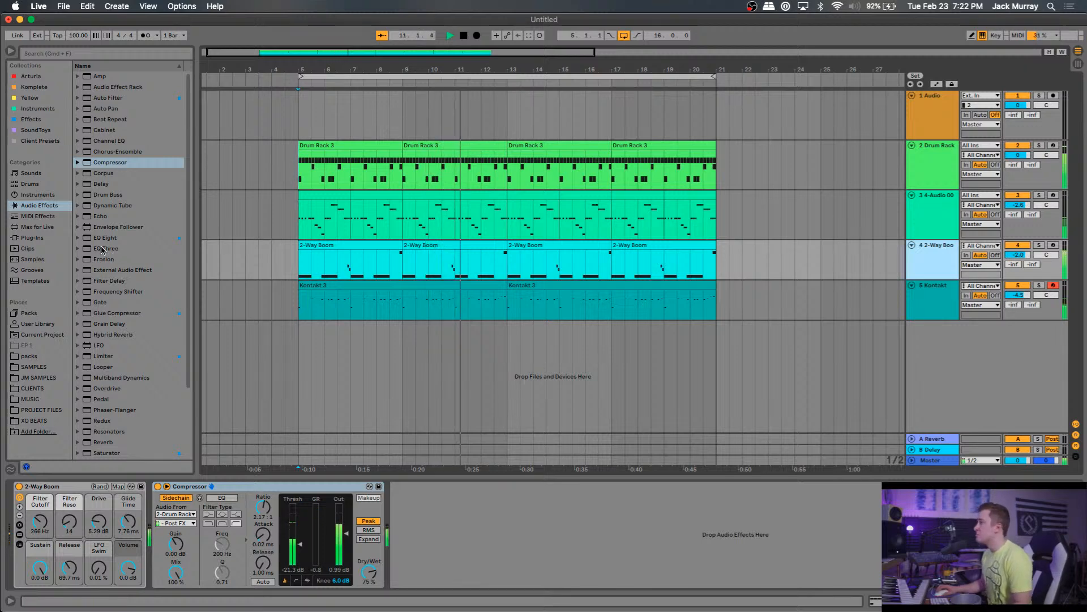
{"action": "left_click", "coordinate": [43, 217]}
{"action": "left_click", "coordinate": [41, 205]}
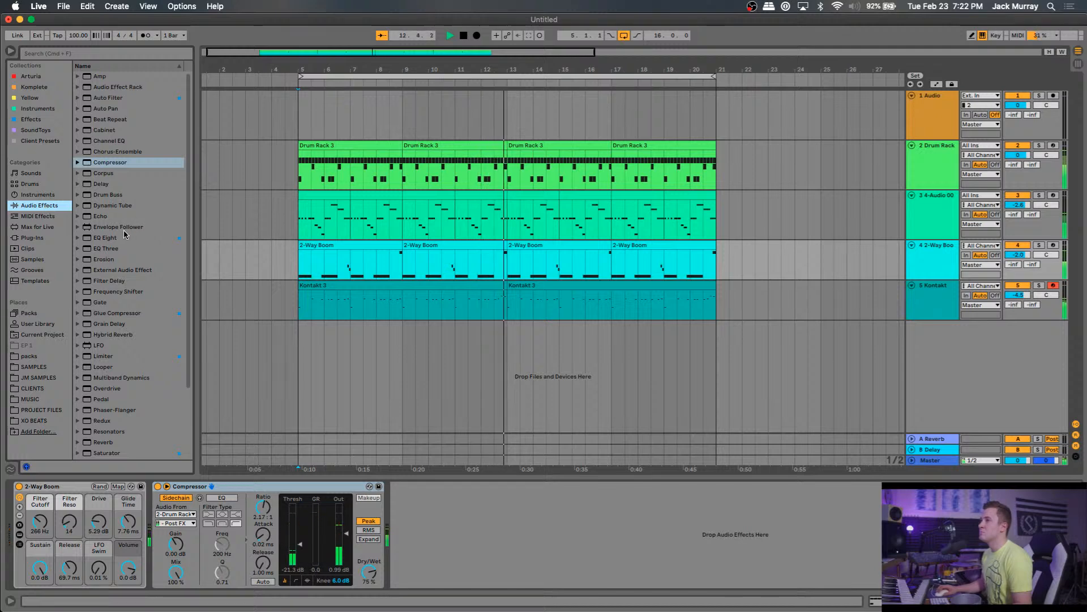
{"action": "key", "text": "space"}
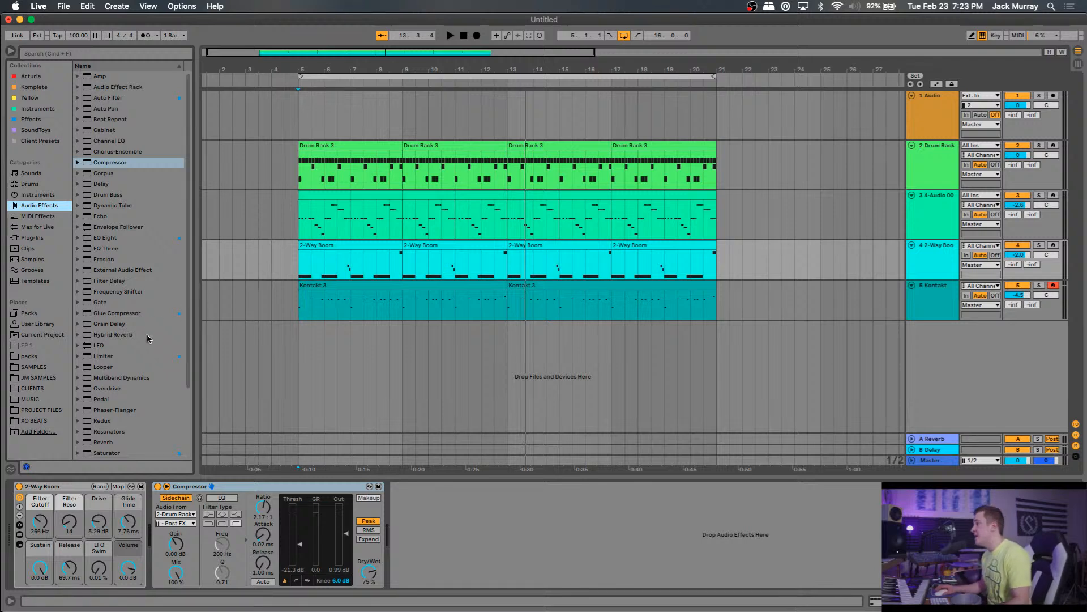
Add a Hybrid Reverb to return track A, remove its existing Reverb, and play the beat.
{"action": "left_click_drag", "start_coordinate": [111, 335], "coordinate": [932, 442]}
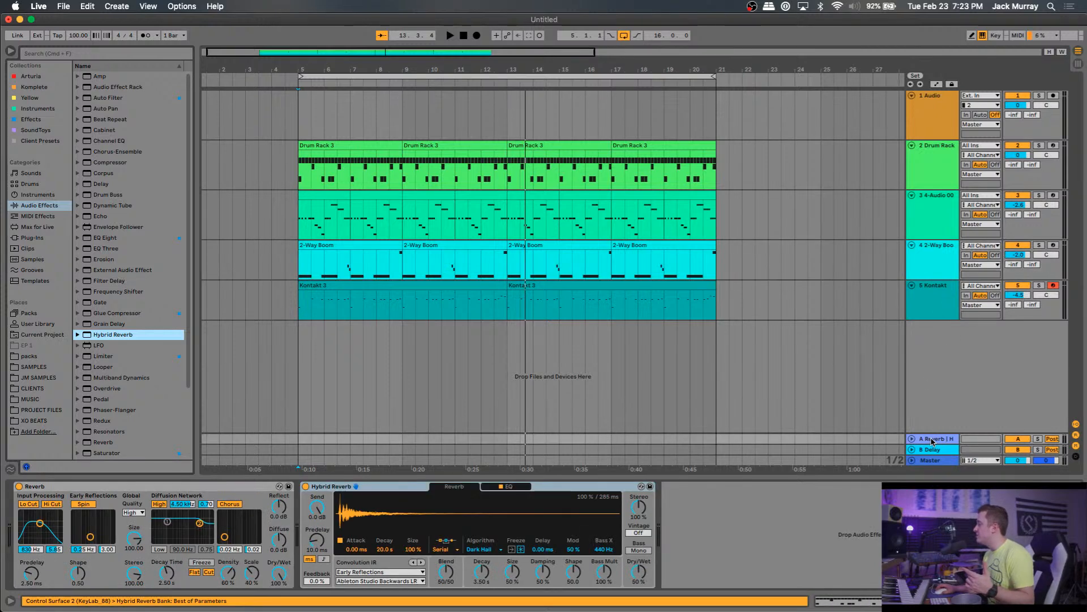
{"action": "left_click", "coordinate": [240, 487]}
{"action": "key", "text": "Delete"}
{"action": "key", "text": "space"}
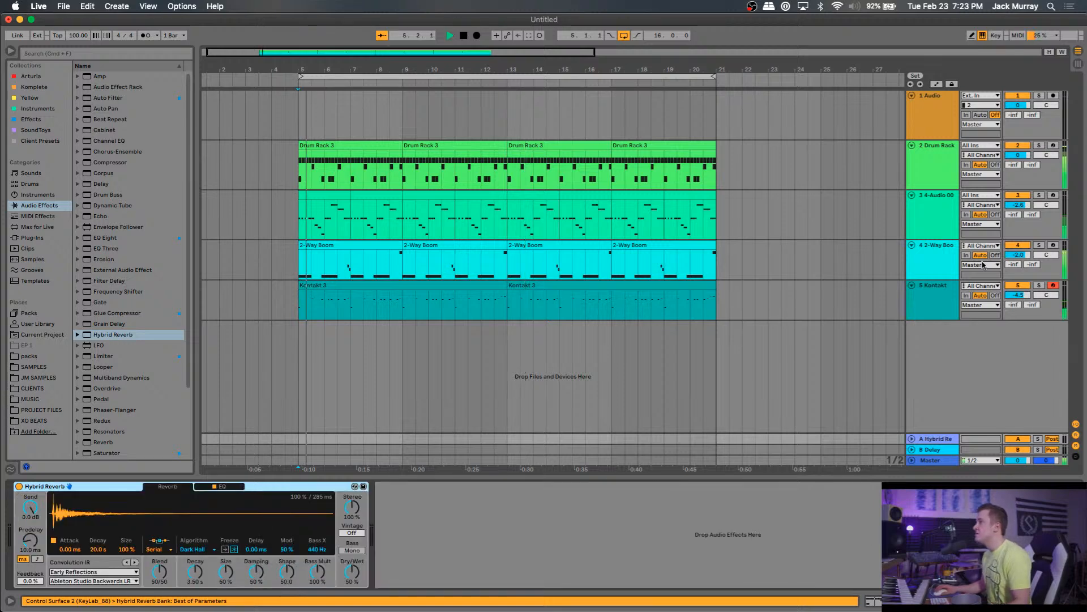
Solo the Kontakt track, raise its send to return A, and set the Hybrid Reverb's dry/wet to 85%.
{"action": "left_click", "coordinate": [1040, 285]}
{"action": "left_click_drag", "start_coordinate": [1014, 304], "coordinate": [1014, 288]}
{"action": "left_click_drag", "start_coordinate": [351, 572], "coordinate": [351, 555]}
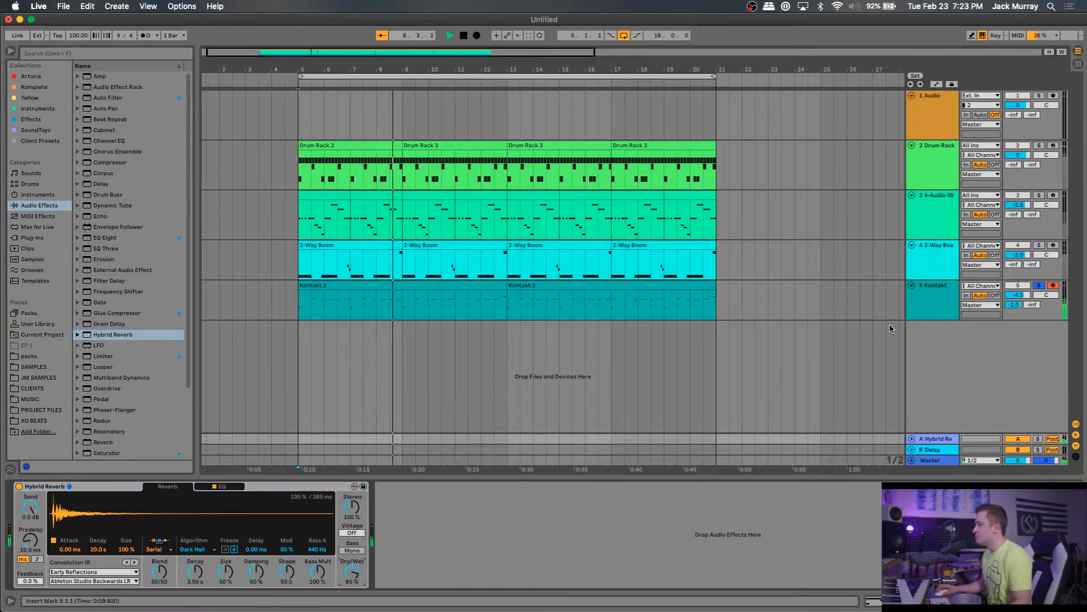
Unfold return track A and solo it in place of the Kontakt track.
{"action": "left_click", "coordinate": [912, 439]}
{"action": "left_click", "coordinate": [1038, 389]}
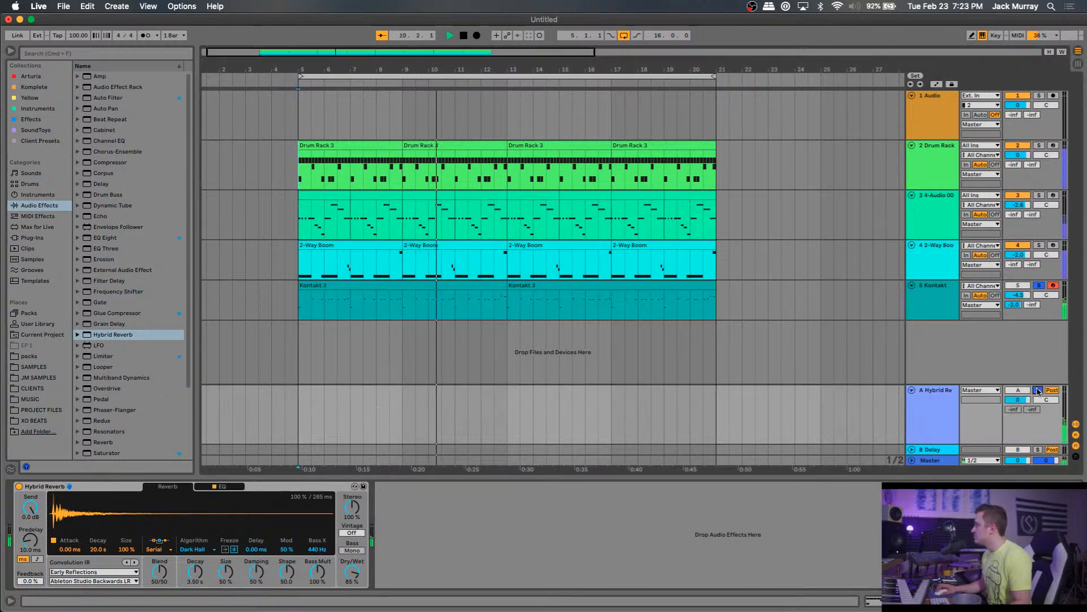
{"action": "left_click", "coordinate": [1039, 286]}
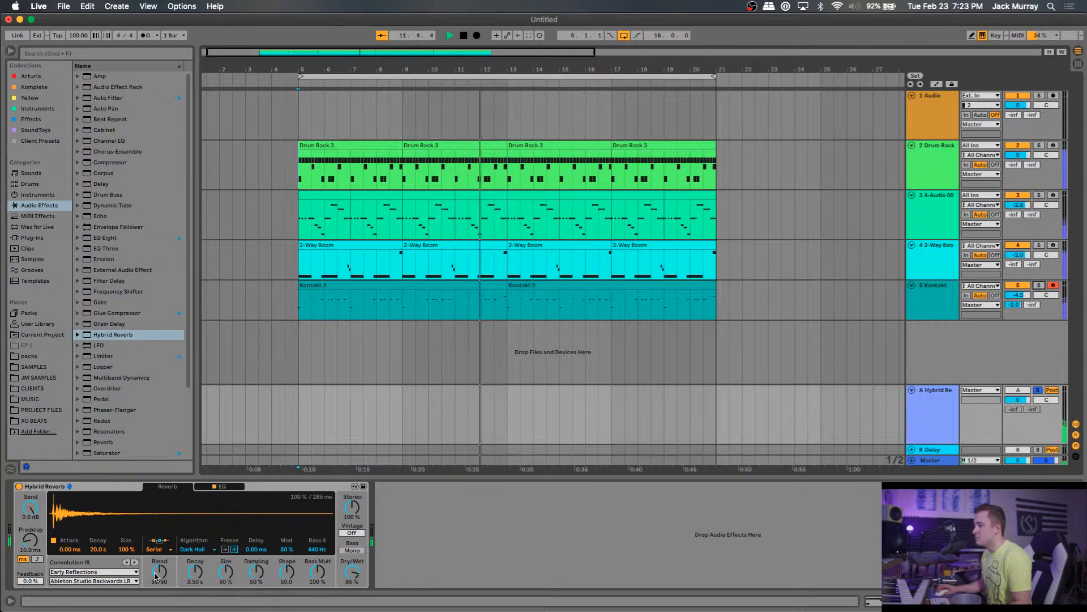
Set the Hybrid Reverb's blend to 28/72, size to 57% and dry/wet to 100% while auditioning the soloed return.
{"action": "left_click_drag", "start_coordinate": [156, 576], "coordinate": [155, 592]}
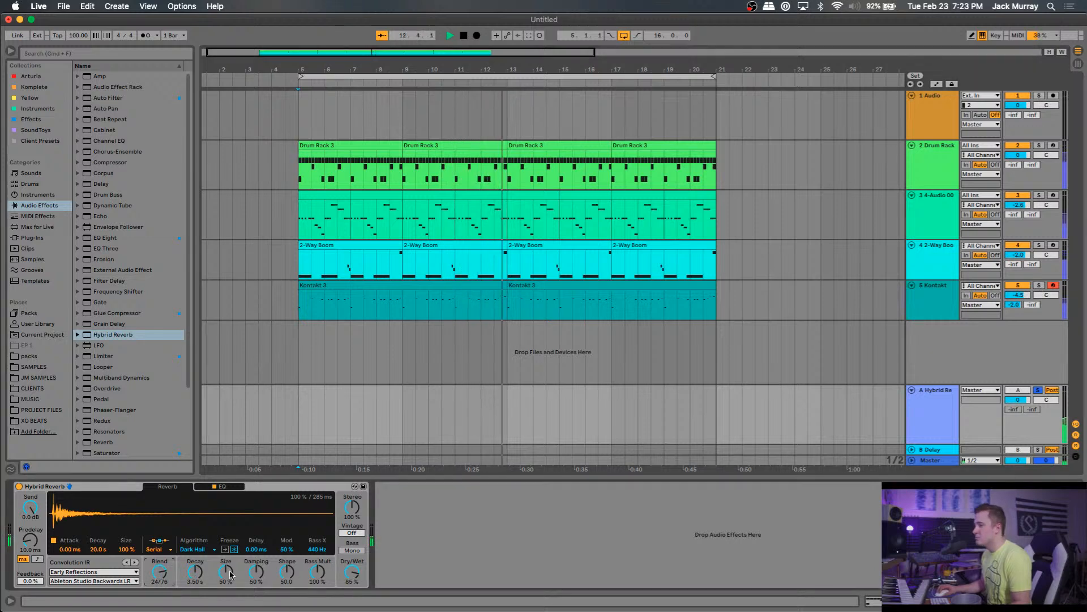
{"action": "left_click_drag", "start_coordinate": [226, 573], "coordinate": [226, 563]}
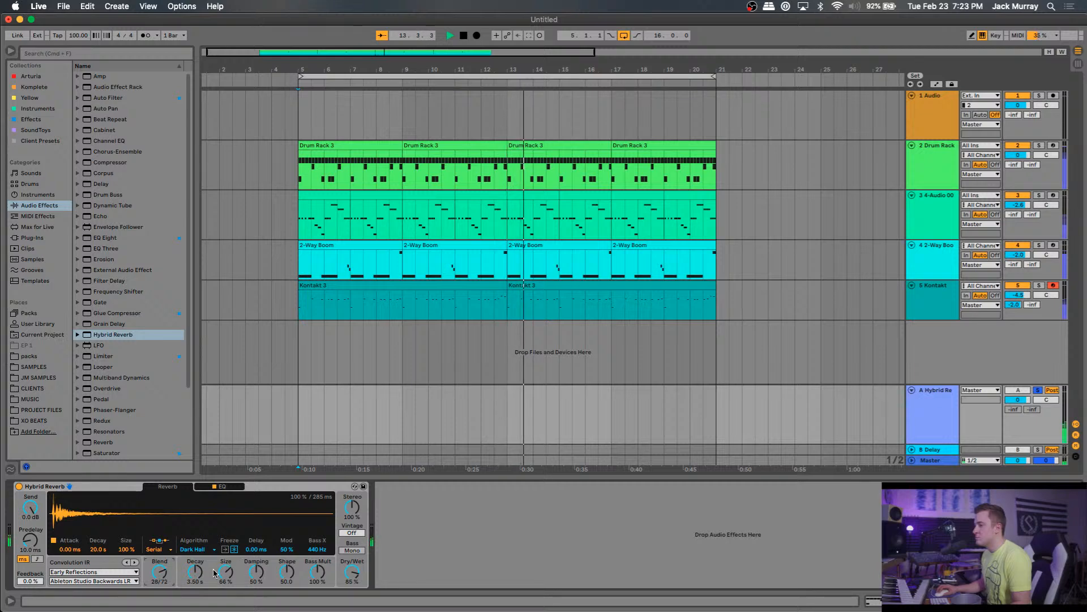
{"action": "left_click_drag", "start_coordinate": [214, 574], "coordinate": [226, 577]}
{"action": "key", "text": "space"}
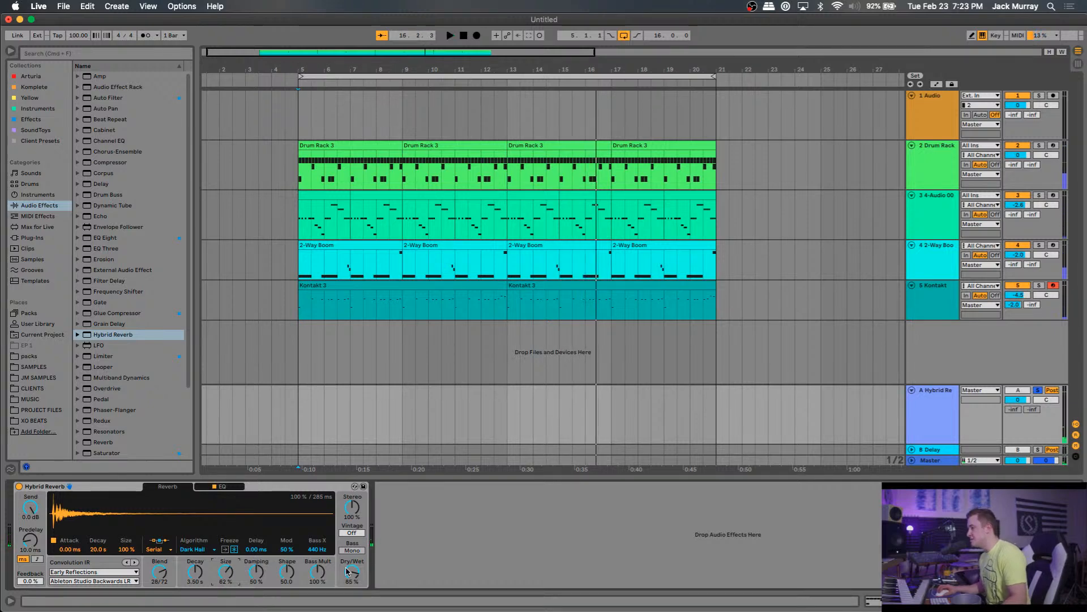
{"action": "key", "text": "space"}
{"action": "left_click_drag", "start_coordinate": [226, 573], "coordinate": [226, 570]}
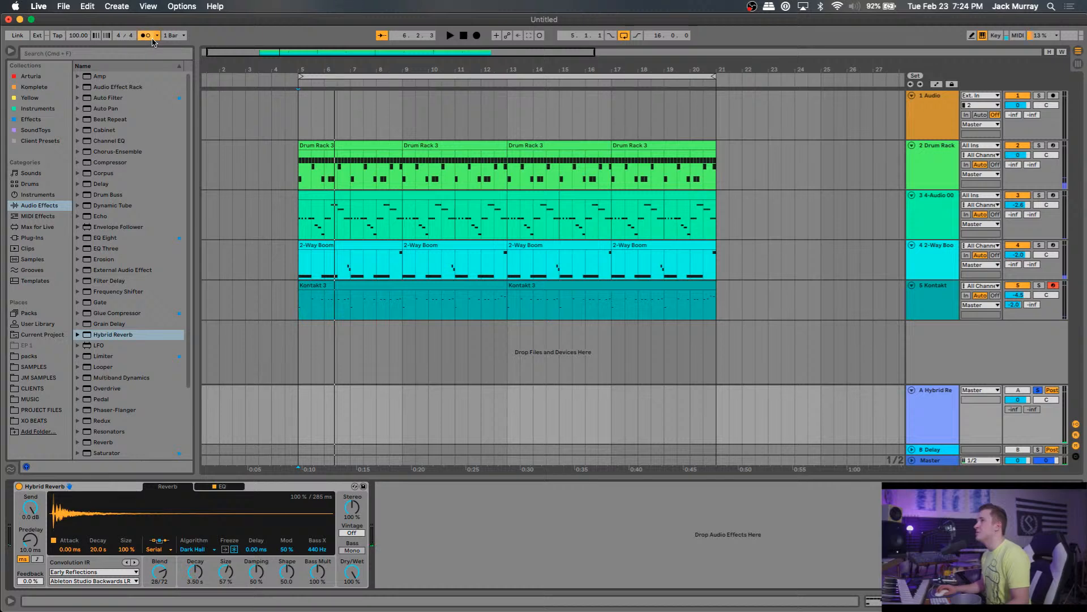
Insert an audio track below the Kontakt track with Resampling as its input, and arm it for recording.
{"action": "right_click", "coordinate": [934, 338]}
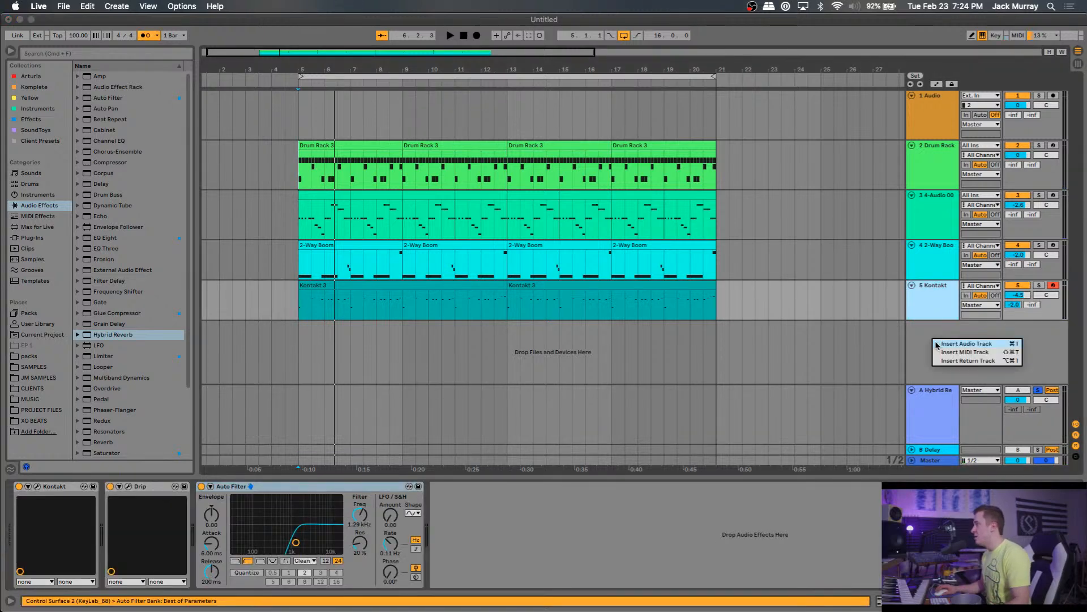
{"action": "left_click", "coordinate": [975, 342]}
{"action": "left_click", "coordinate": [981, 330]}
{"action": "left_click", "coordinate": [985, 337]}
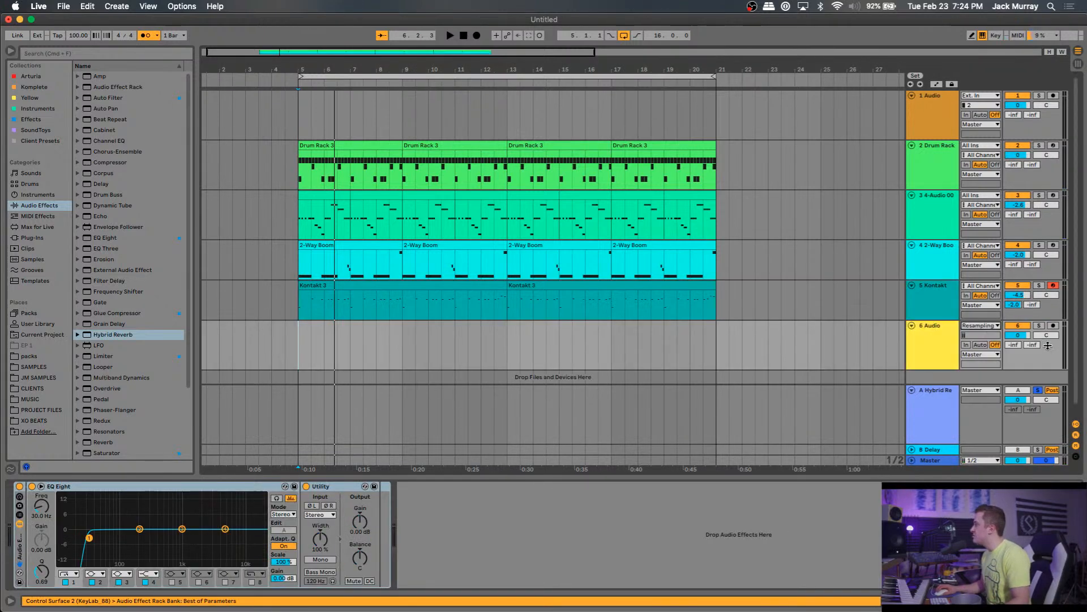
{"action": "left_click", "coordinate": [1054, 326]}
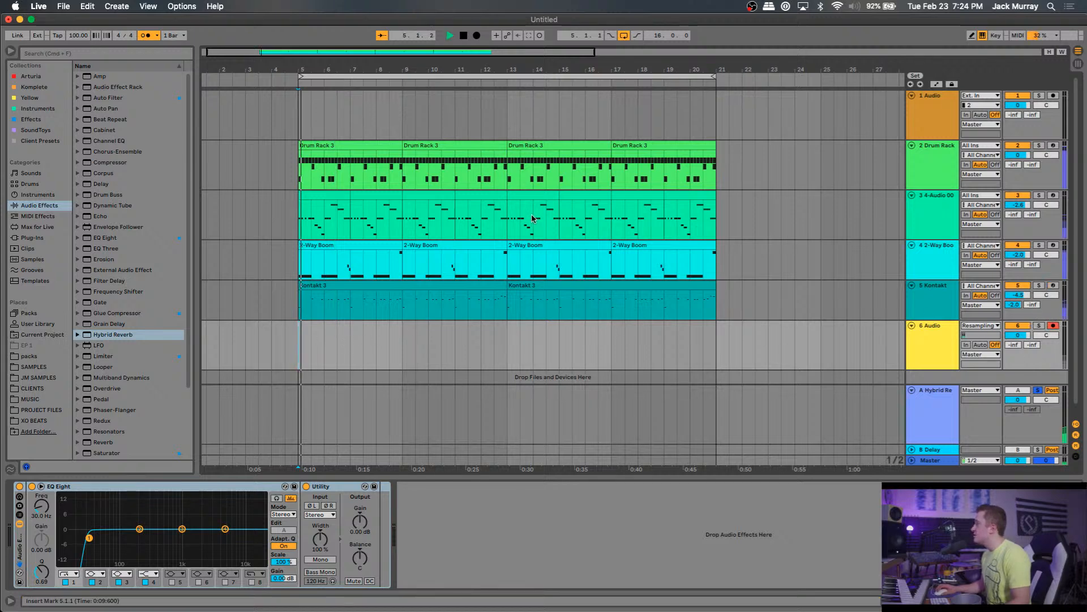
Record the soloed reverb return onto the 6 Audio track up to bar 15 while varying the Hybrid Reverb's size.
{"action": "key", "text": "F9"}
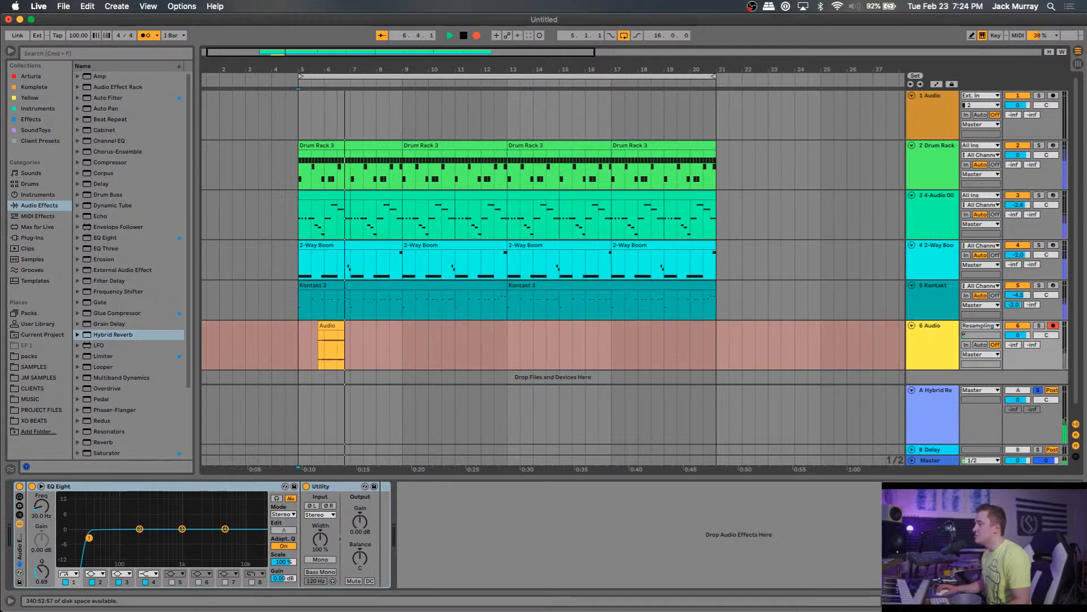
{"action": "left_click", "coordinate": [919, 434]}
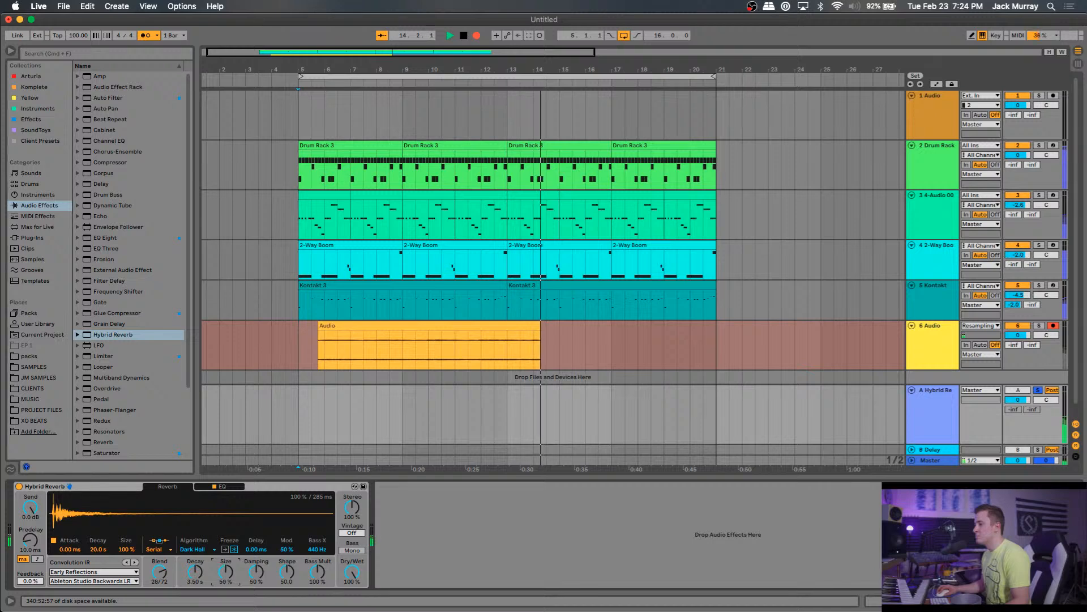
{"action": "key", "text": "space"}
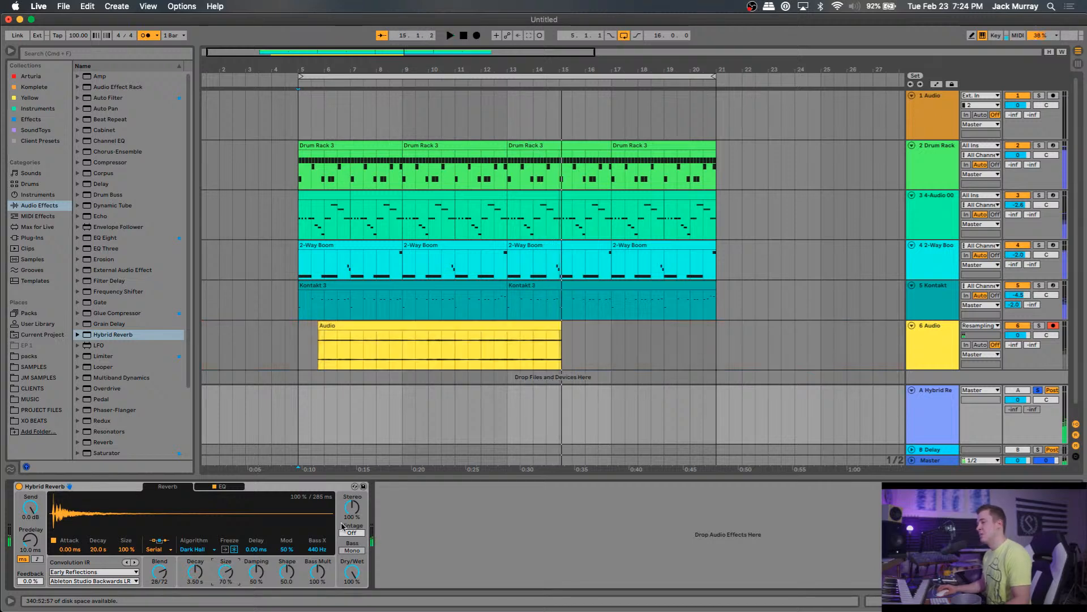
Turn off solo on return A and audition the reverb recording with the full beat around bars 13 to 15.
{"action": "left_click_drag", "start_coordinate": [533, 347], "coordinate": [561, 348]}
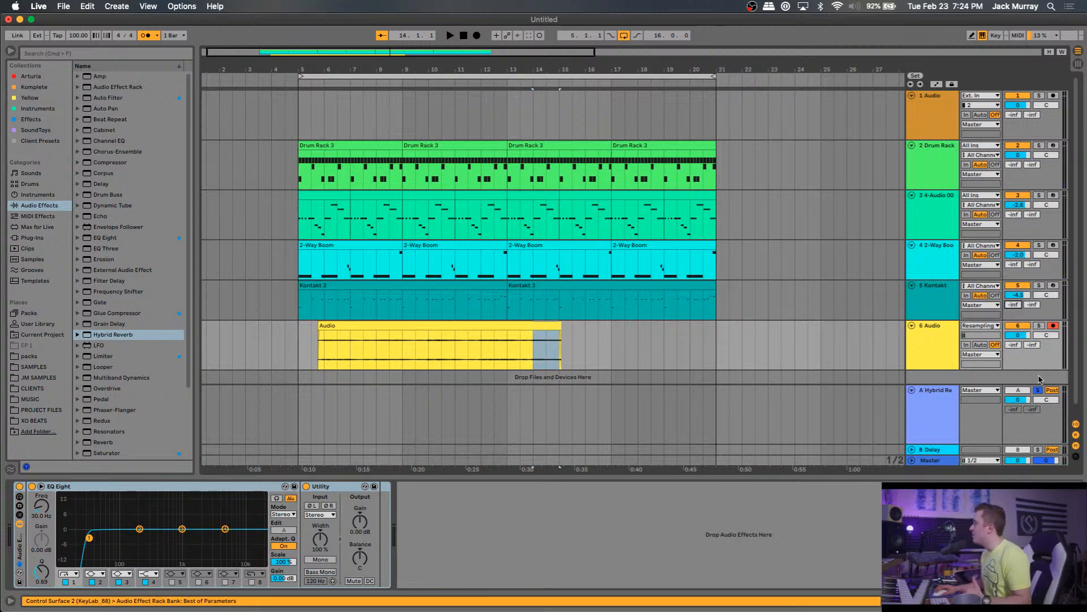
{"action": "left_click_drag", "start_coordinate": [529, 341], "coordinate": [562, 341]}
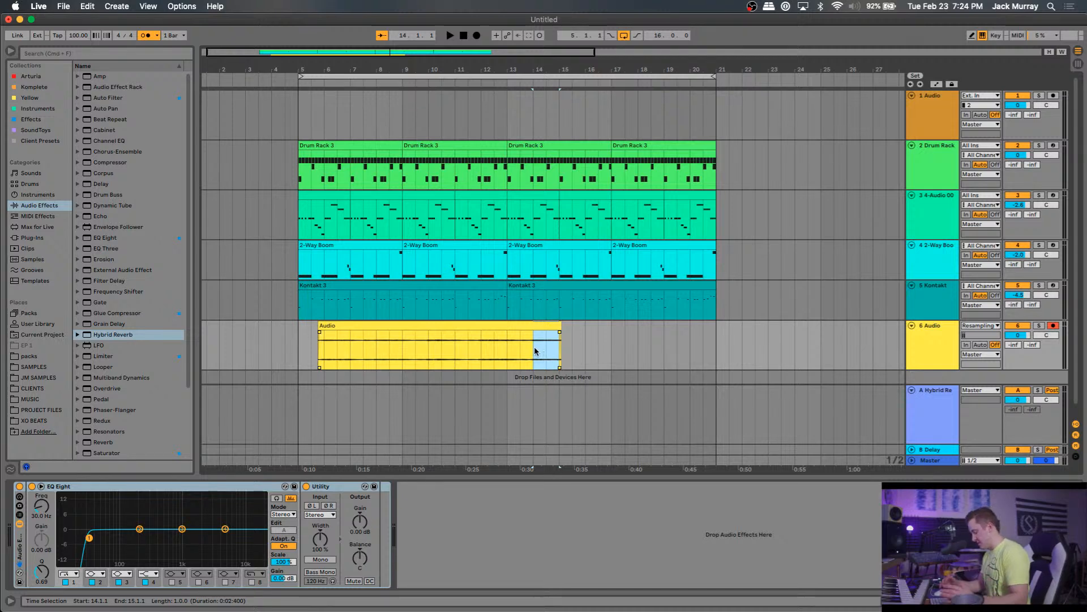
{"action": "key", "text": "space"}
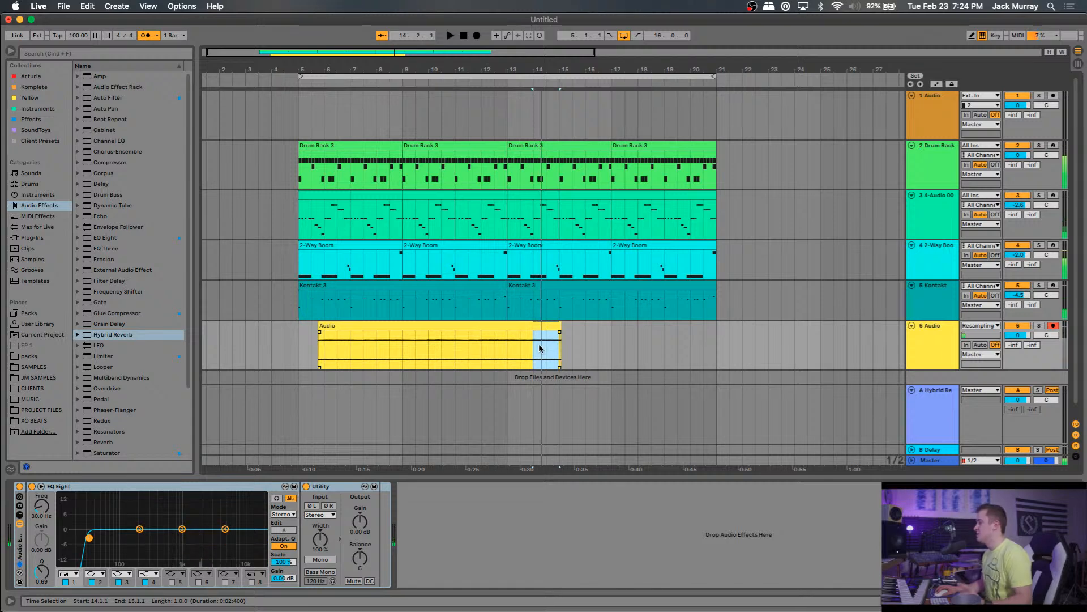
{"action": "key", "text": "space"}
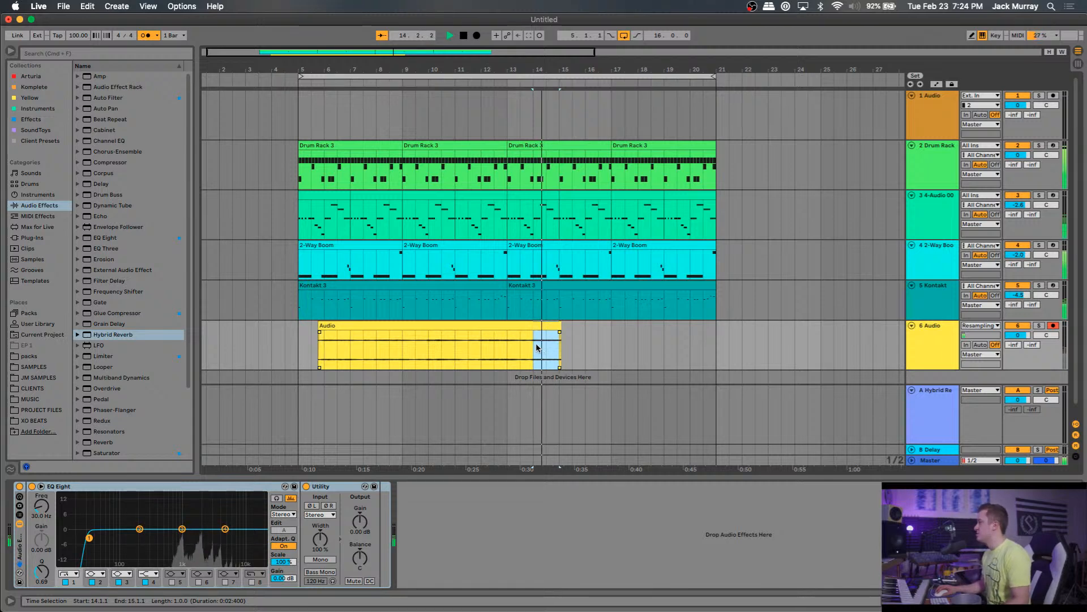
{"action": "left_click", "coordinate": [509, 350]}
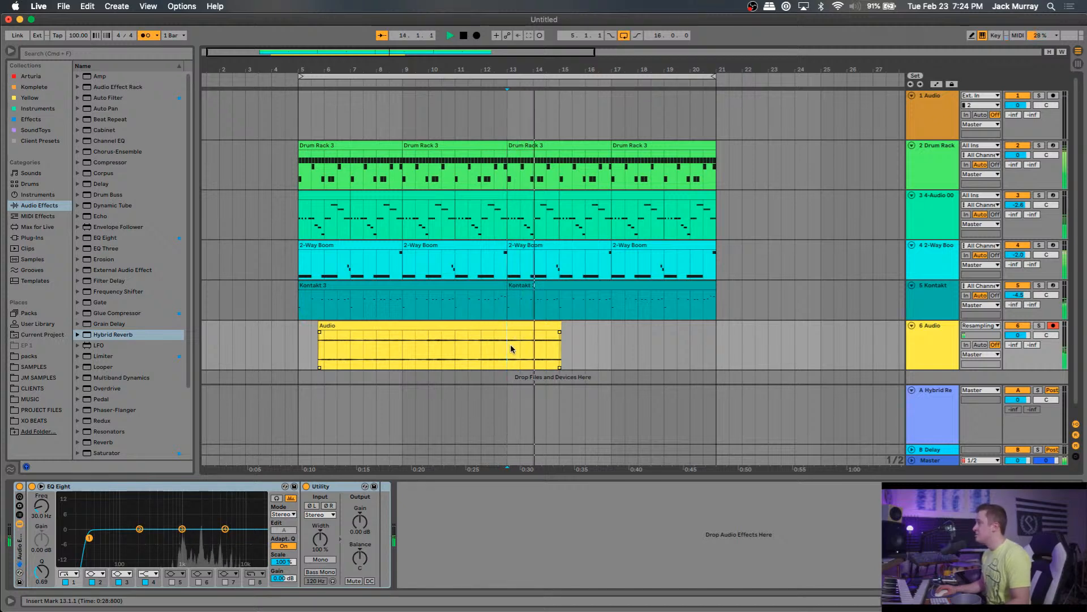
{"action": "key", "text": "space"}
{"action": "key", "text": "space"}
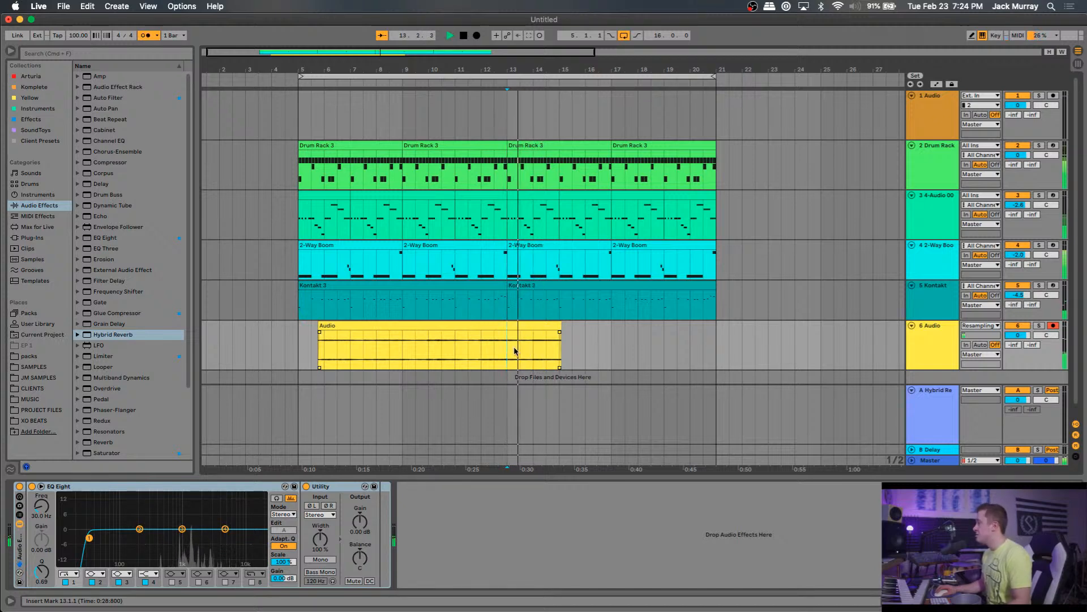
{"action": "key", "text": "space"}
{"action": "key", "text": "space"}
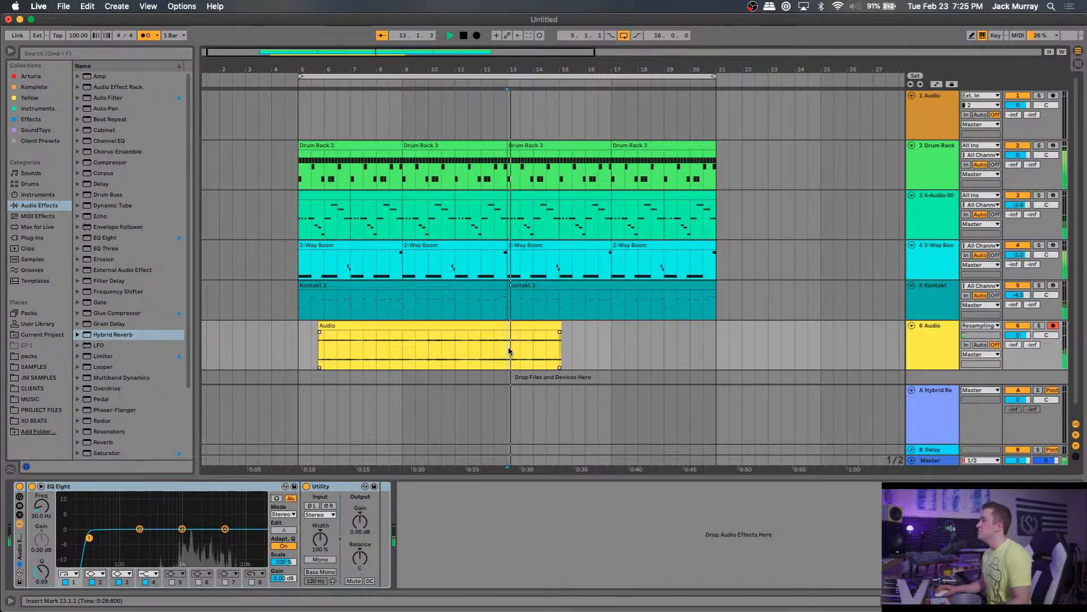
Split the reverb recording at bar 13 and remove the part between 13.3 and 14.1.
{"action": "left_click_drag", "start_coordinate": [508, 351], "coordinate": [519, 349]}
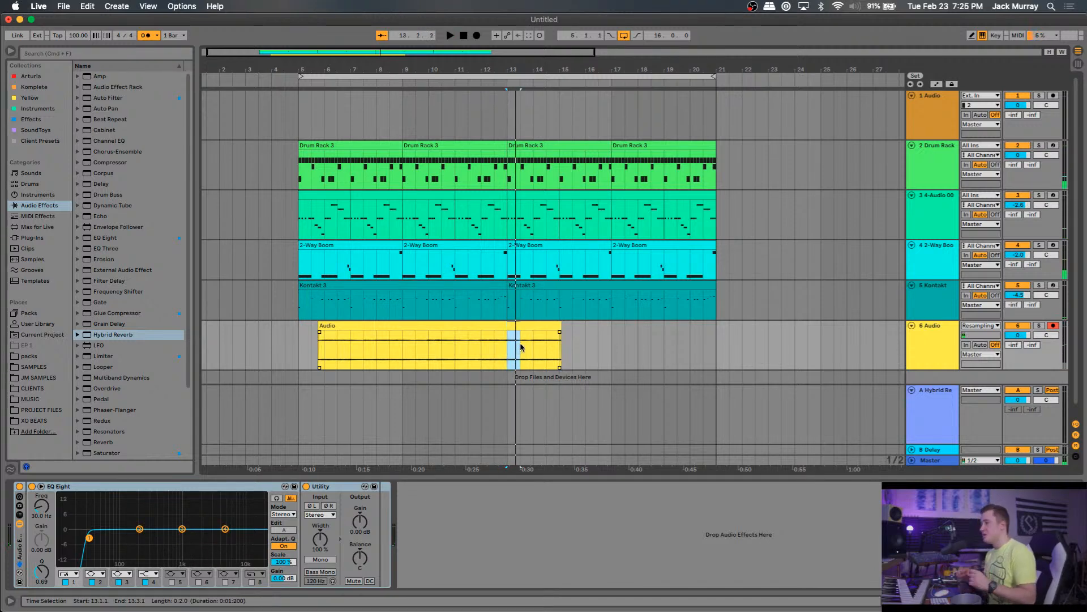
{"action": "scroll", "coordinate": [522, 343], "scroll_direction": "up", "scroll_amount": 5}
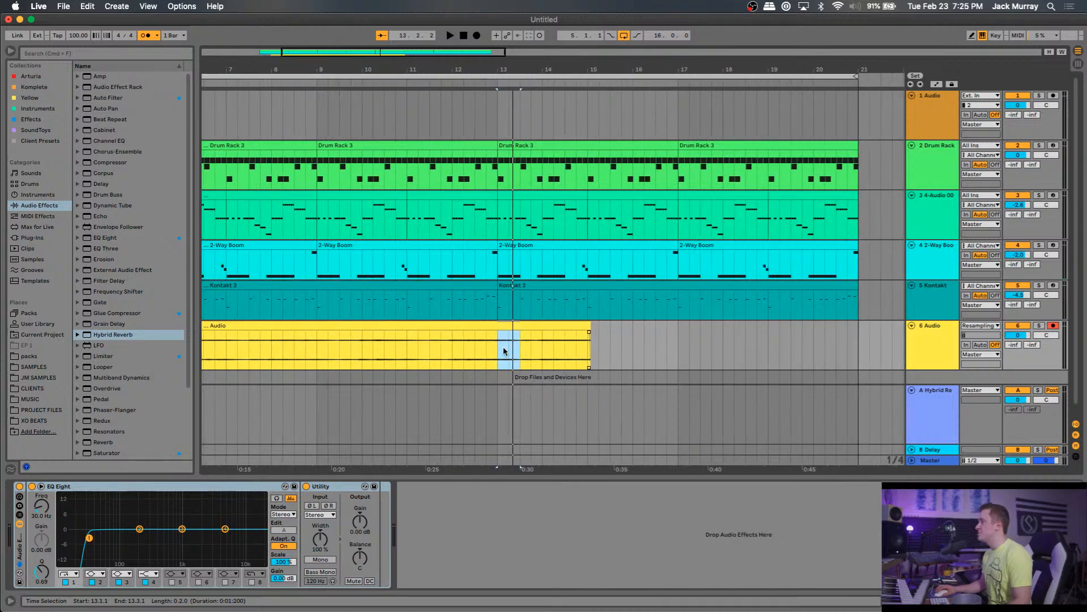
{"action": "left_click_drag", "start_coordinate": [505, 347], "coordinate": [499, 348]}
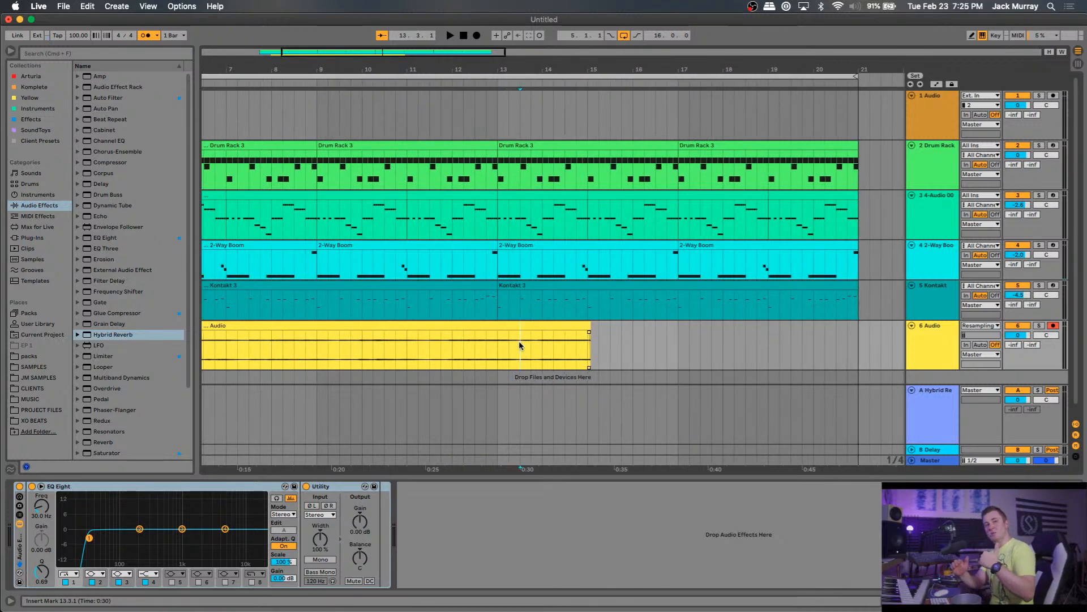
{"action": "left_click_drag", "start_coordinate": [513, 347], "coordinate": [500, 347]}
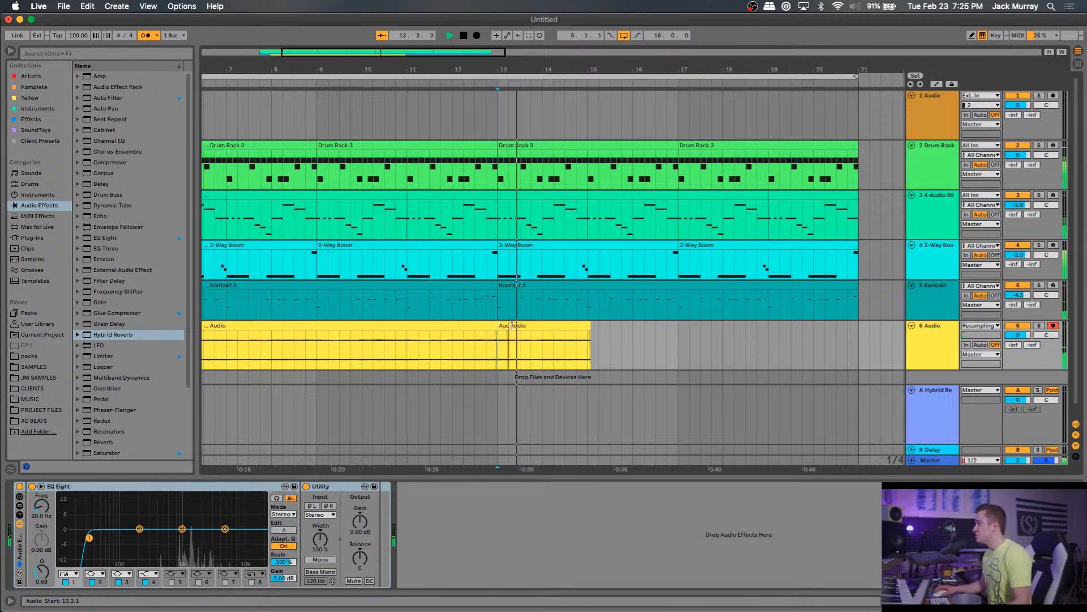
{"action": "key", "text": "space"}
{"action": "left_click", "coordinate": [506, 326]}
{"action": "key", "text": "space"}
{"action": "left_click_drag", "start_coordinate": [521, 326], "coordinate": [543, 325]}
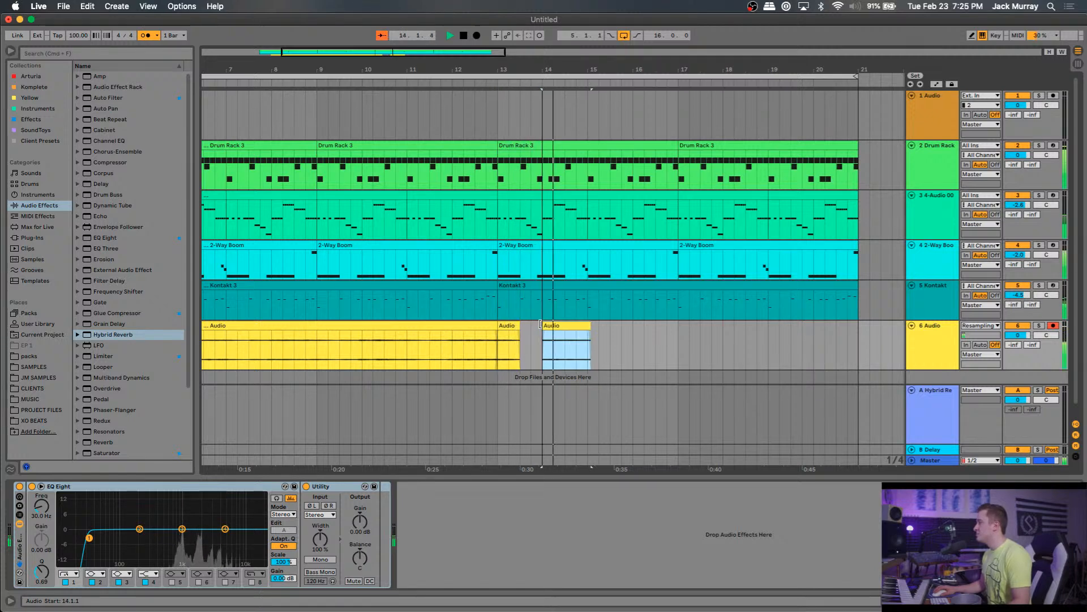
Split off the 14.3 to 15.1 section of the last reverb clip and delete it.
{"action": "left_click", "coordinate": [565, 348]}
{"action": "left_click_drag", "start_coordinate": [565, 348], "coordinate": [586, 344]}
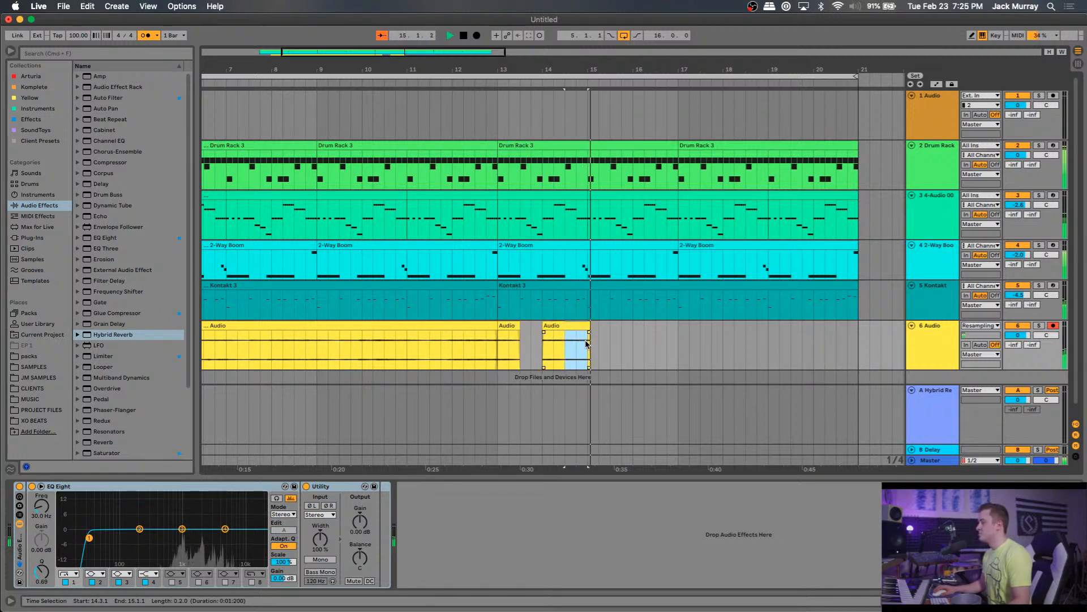
{"action": "key", "text": "super+e"}
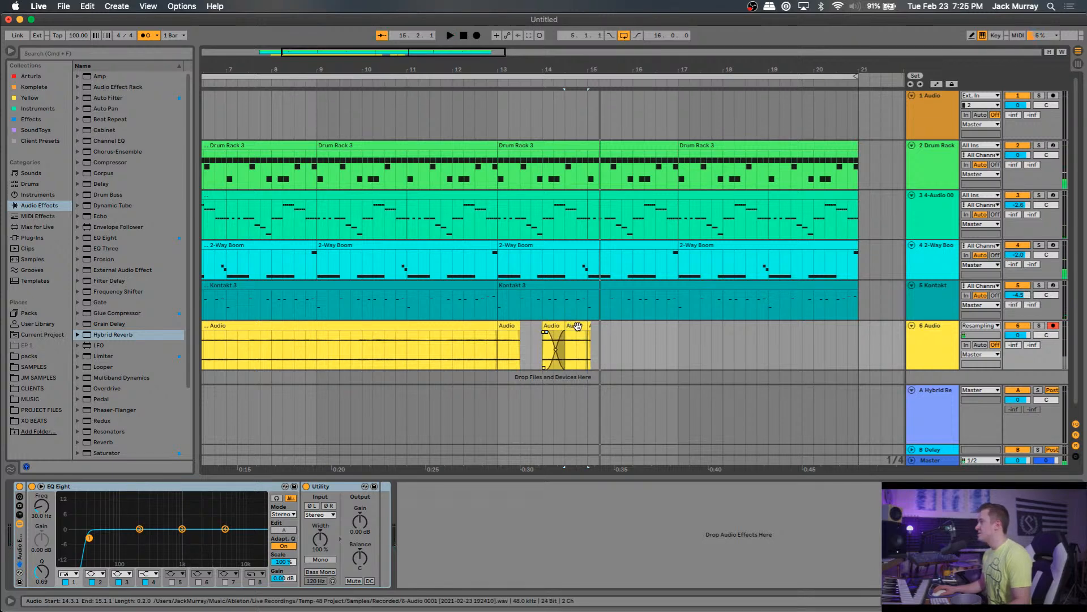
{"action": "left_click", "coordinate": [574, 329]}
Shorten the long reverb clip to end at 12.3 and delete the leftover sliver at bar 15.
{"action": "left_click_drag", "start_coordinate": [518, 332], "coordinate": [476, 329]}
{"action": "left_click", "coordinate": [486, 340]}
{"action": "key", "text": "space"}
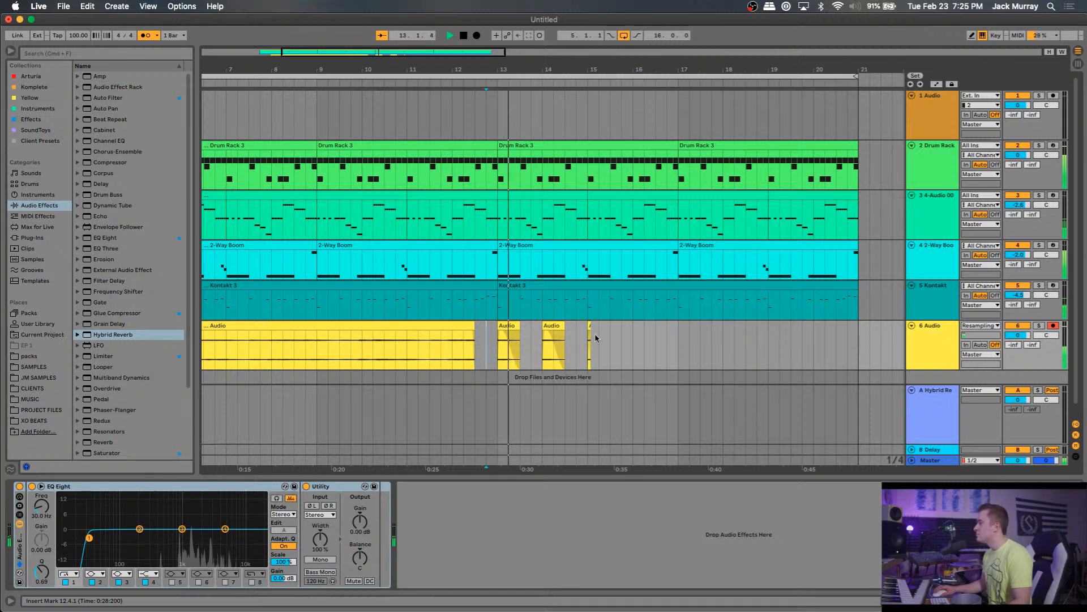
{"action": "left_click_drag", "start_coordinate": [608, 342], "coordinate": [588, 329]}
{"action": "key", "text": "Delete"}
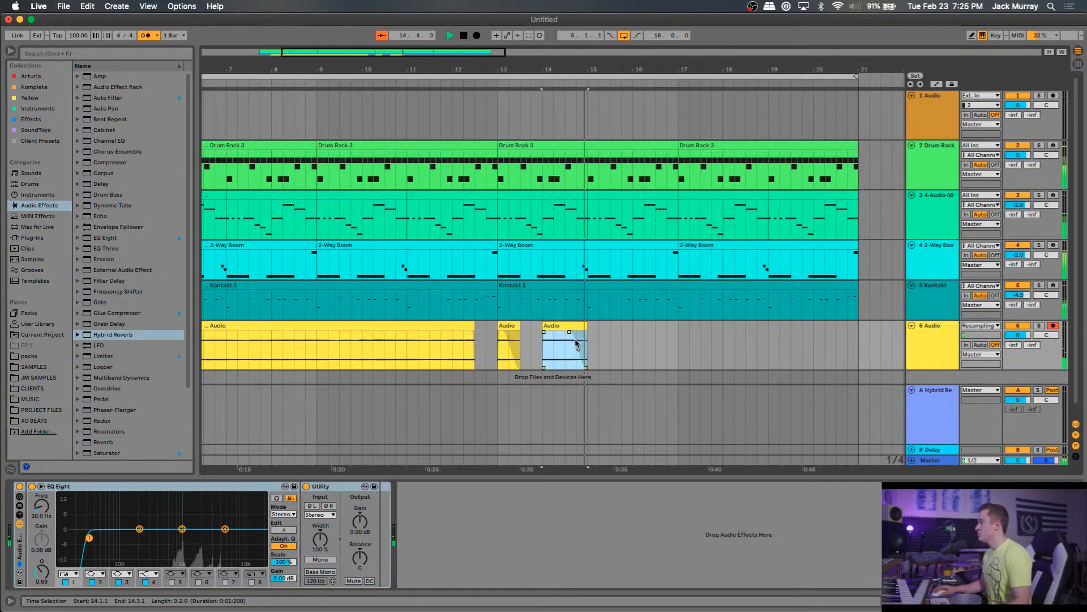
Extend the short reverb clips at bars 13 and 14 to one full bar each with fade-outs, and play them.
{"action": "key", "text": "space"}
{"action": "left_click_drag", "start_coordinate": [519, 327], "coordinate": [541, 324]}
{"action": "left_click", "coordinate": [478, 341]}
{"action": "key", "text": "space"}
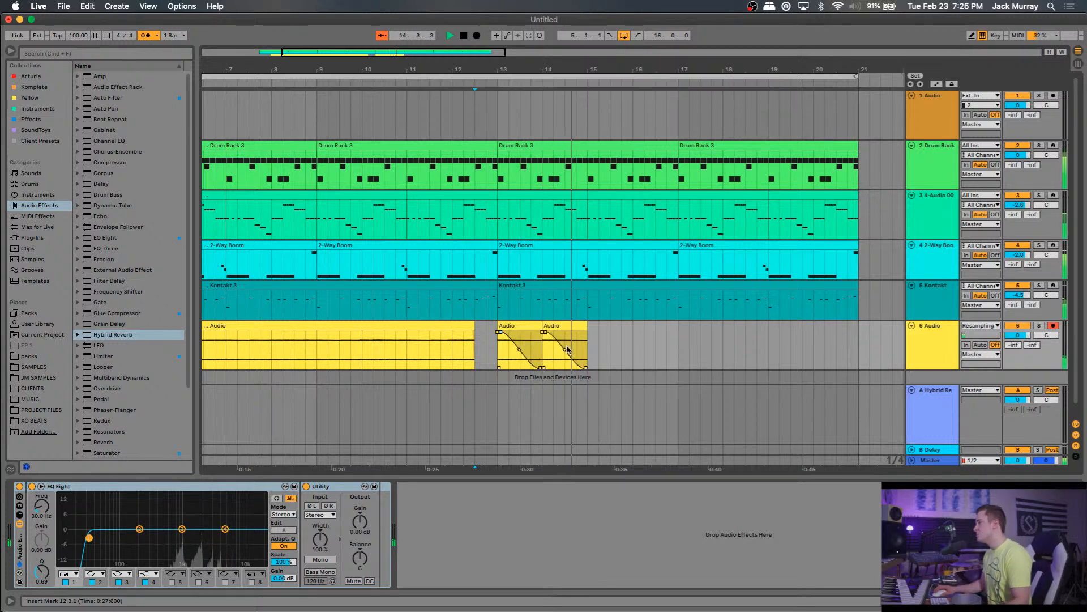
Duplicate the bar 14 reverb clip and place the copy so that it starts at 15.2.
{"action": "left_click", "coordinate": [568, 327]}
{"action": "key", "text": "super+d"}
{"action": "key", "text": "space"}
{"action": "left_click_drag", "start_coordinate": [601, 327], "coordinate": [609, 331]}
{"action": "key", "text": "space"}
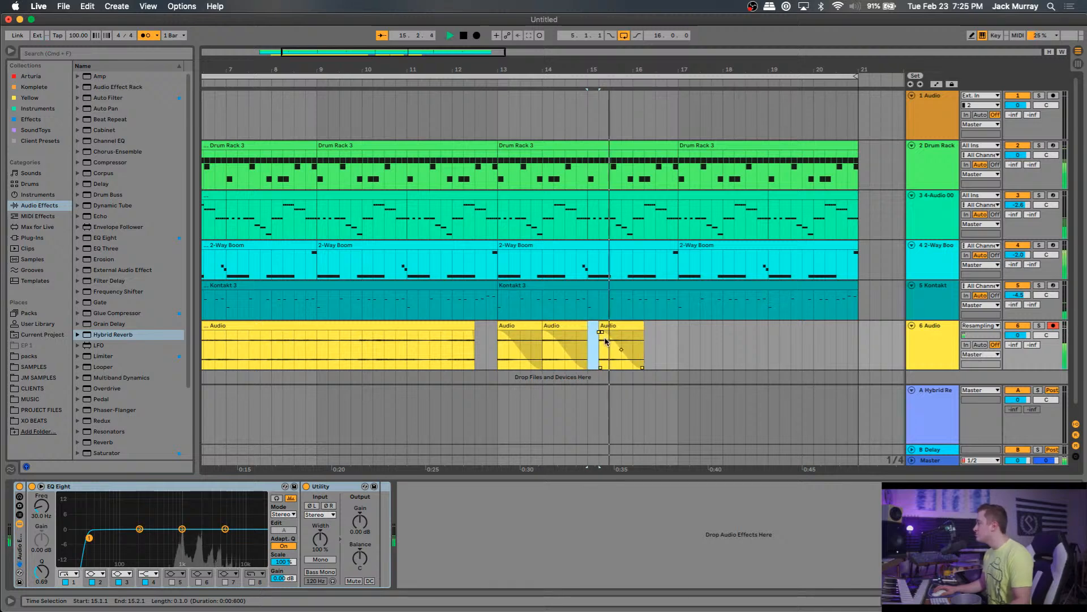
Shorten the duplicated reverb clip to end at 15.3 while auditioning it from bar 15.
{"action": "left_click", "coordinate": [609, 344]}
{"action": "key", "text": "space"}
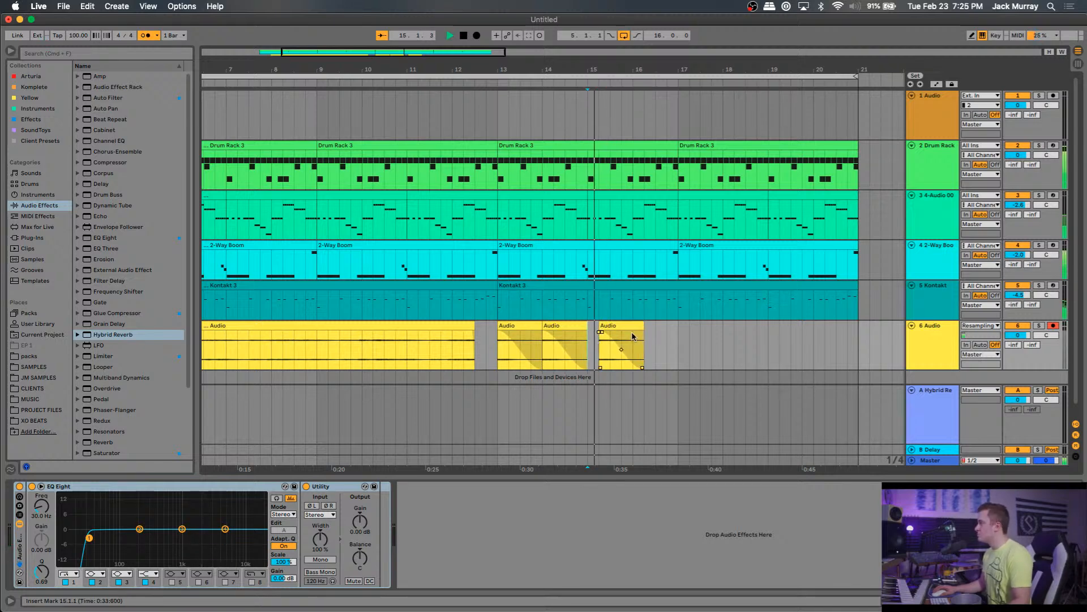
{"action": "key", "text": "space"}
{"action": "left_click_drag", "start_coordinate": [642, 327], "coordinate": [605, 340]}
{"action": "left_click", "coordinate": [589, 346]}
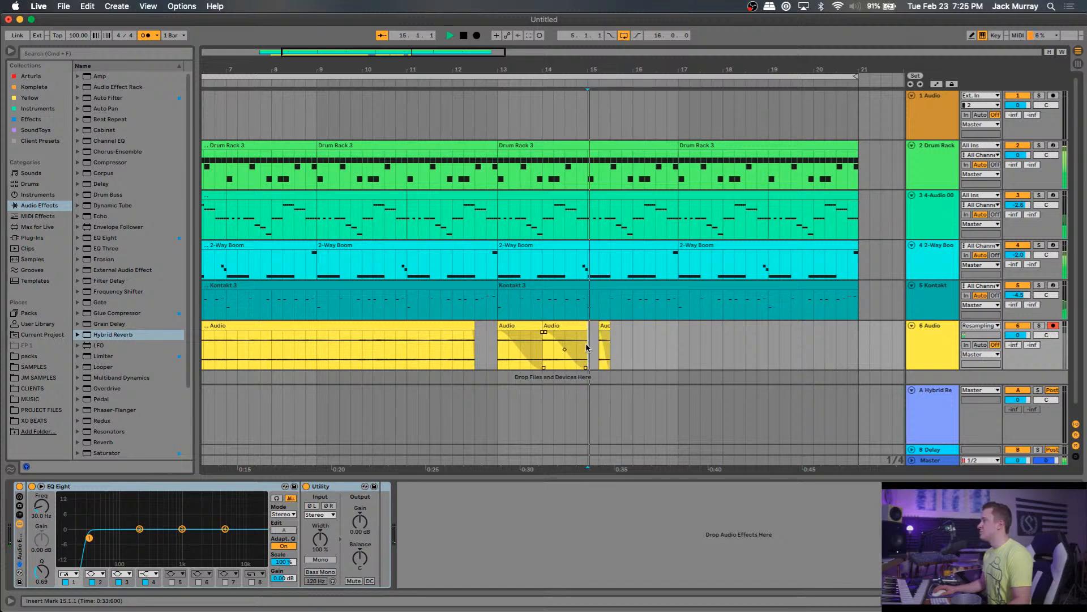
Duplicate the short reverb clip at 15.2 together with its gap, repeating it every two beats through 17.4 during playback.
{"action": "key", "text": "space"}
{"action": "key", "text": "space"}
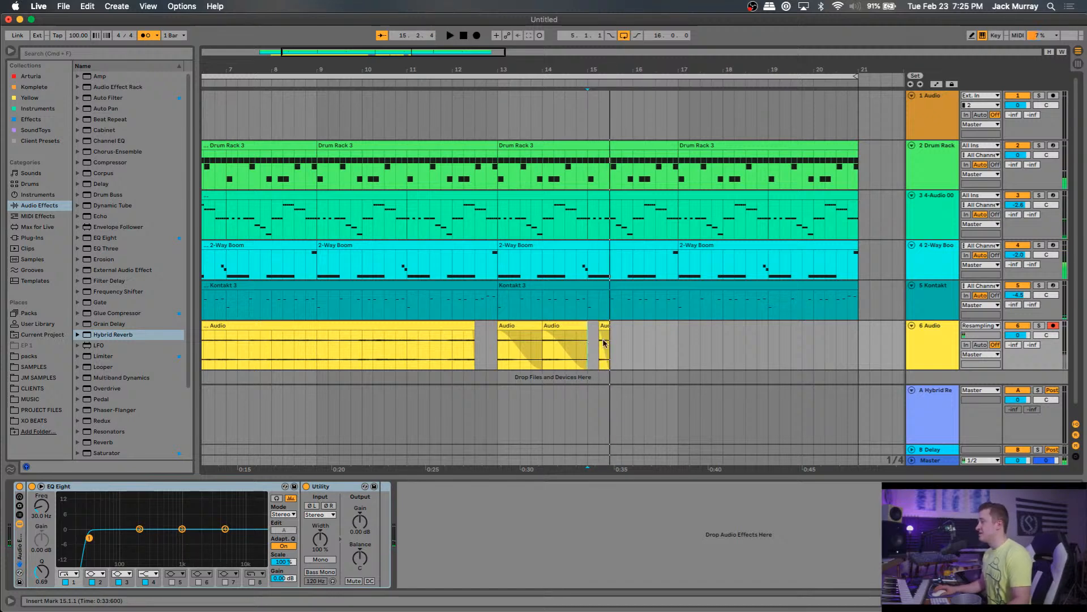
{"action": "key", "text": "space"}
{"action": "left_click_drag", "start_coordinate": [619, 336], "coordinate": [599, 341]}
{"action": "key", "text": "super+d"}
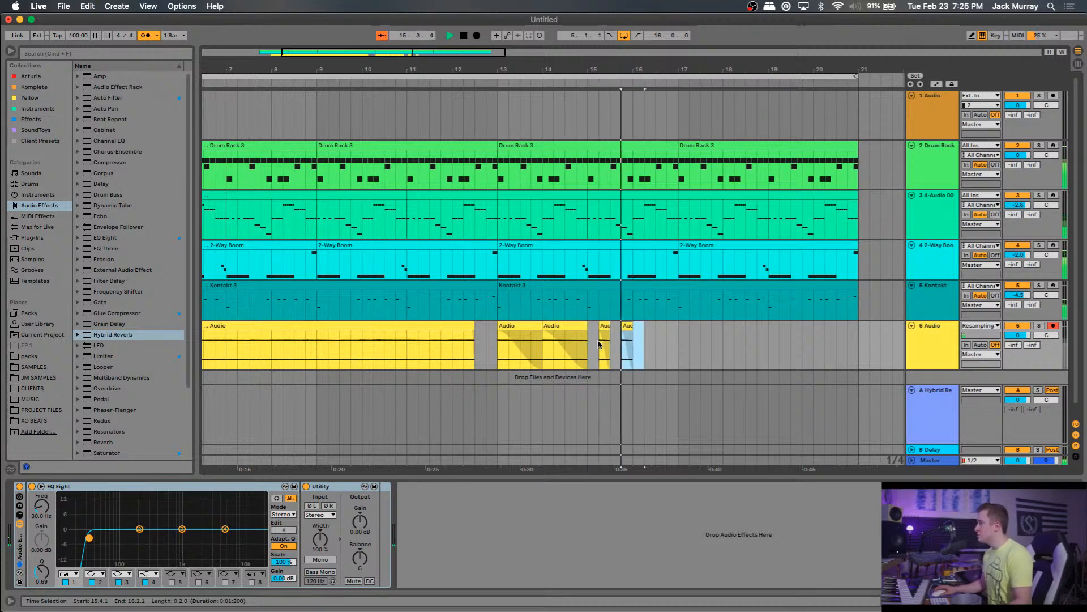
{"action": "key", "text": "super+d"}
{"action": "key", "text": "super+d"}
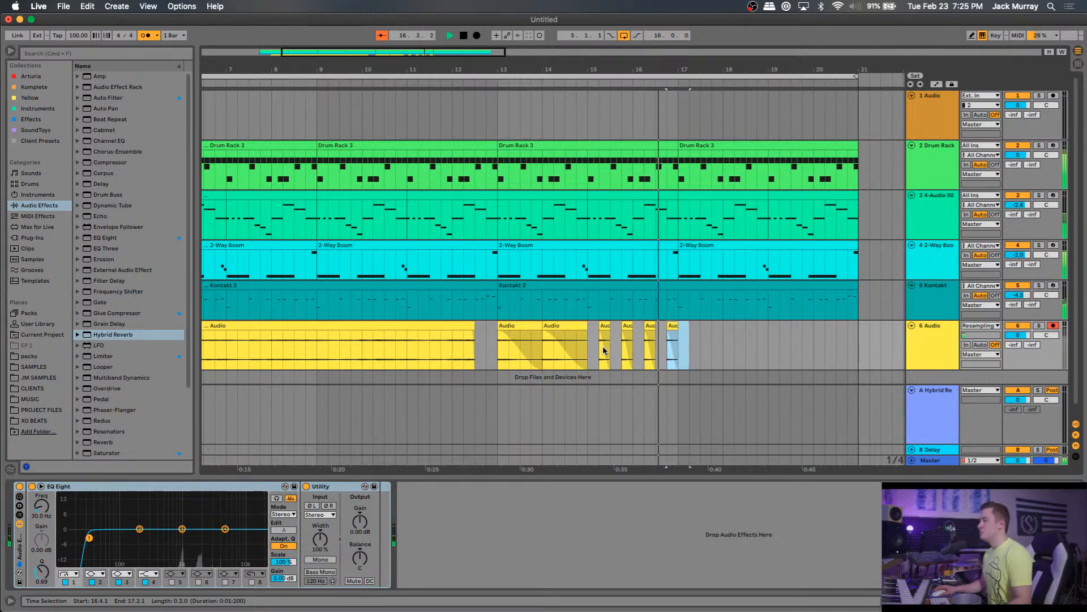
{"action": "key", "text": "super+d"}
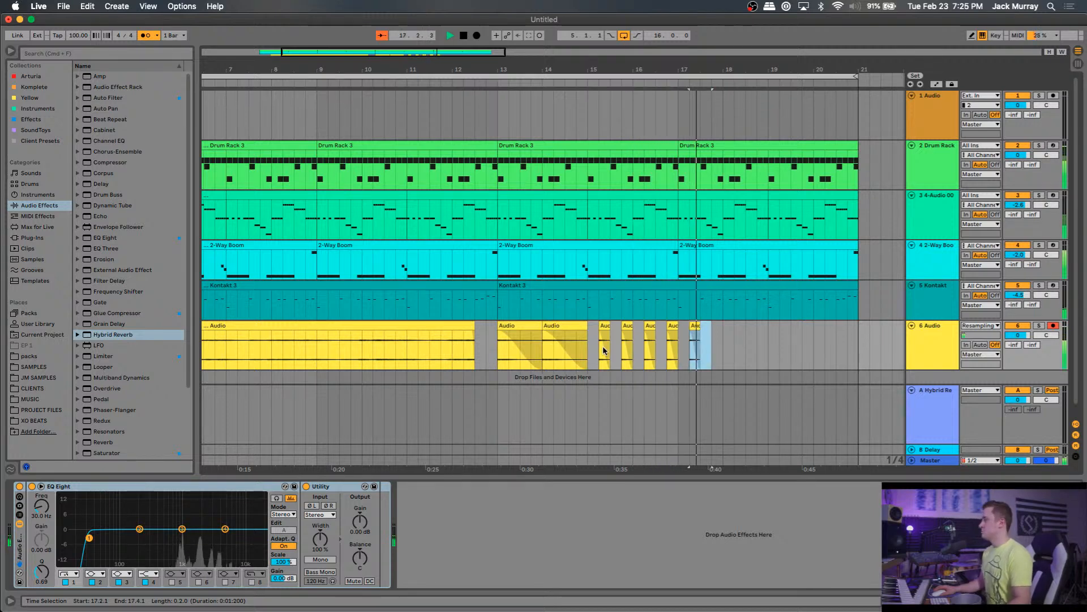
{"action": "key", "text": "super+d"}
{"action": "key", "text": "space"}
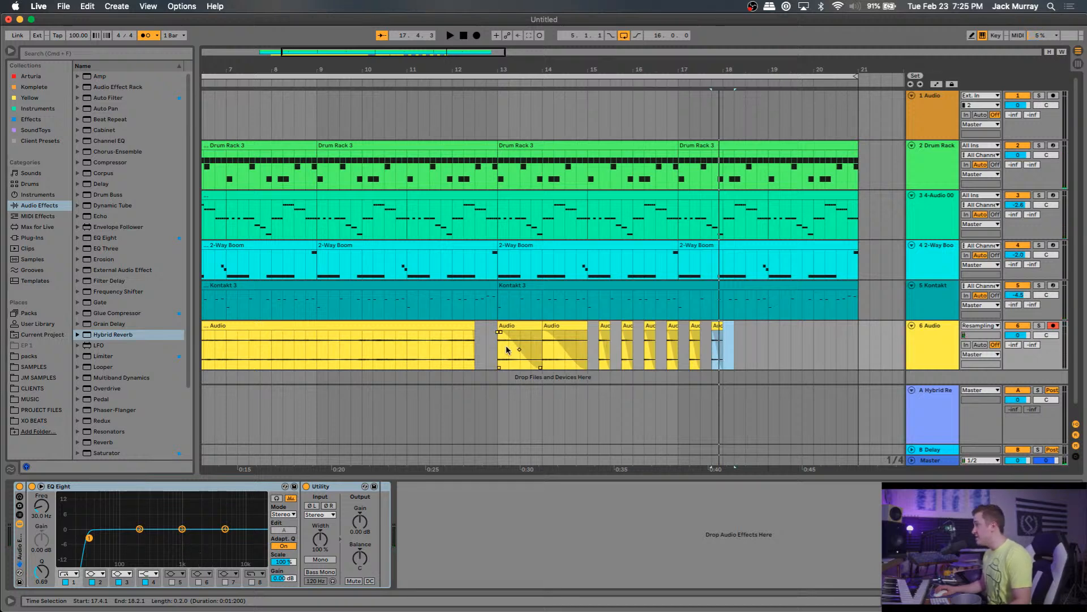
Duplicate the reverb resampling track and delete all clips from the copied track.
{"action": "left_click_drag", "start_coordinate": [511, 348], "coordinate": [491, 352]}
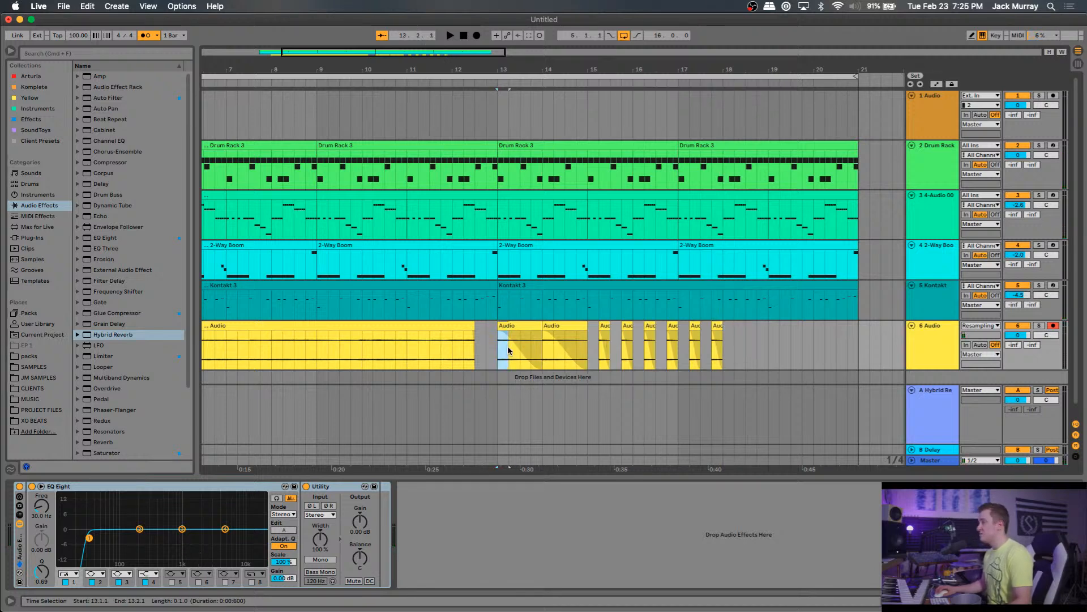
{"action": "left_click", "coordinate": [942, 359]}
{"action": "key", "text": "super+d"}
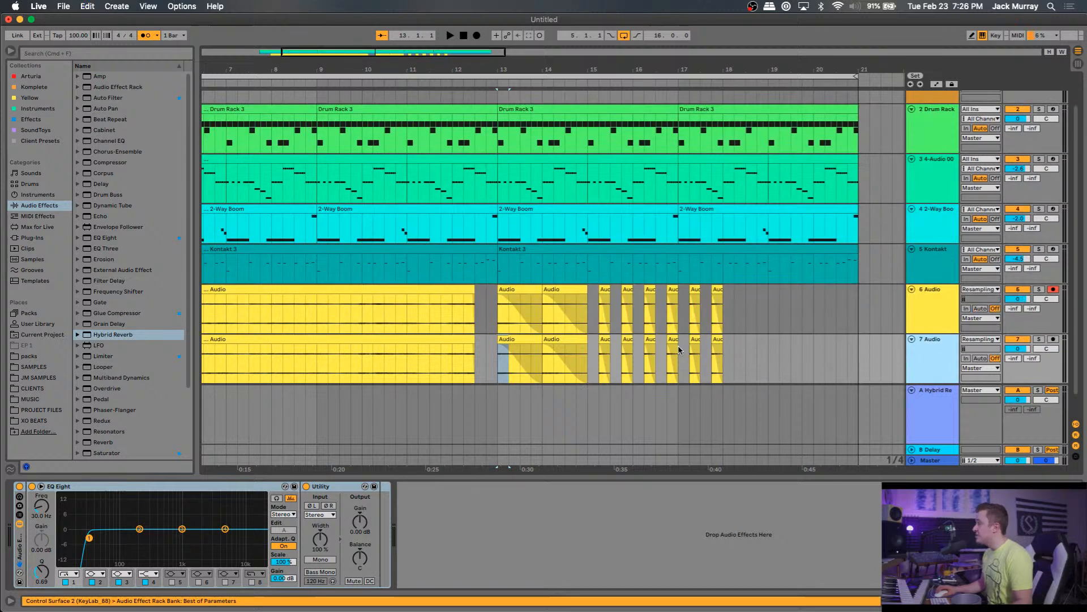
{"action": "left_click_drag", "start_coordinate": [766, 361], "coordinate": [492, 379]}
{"action": "key", "text": "Delete"}
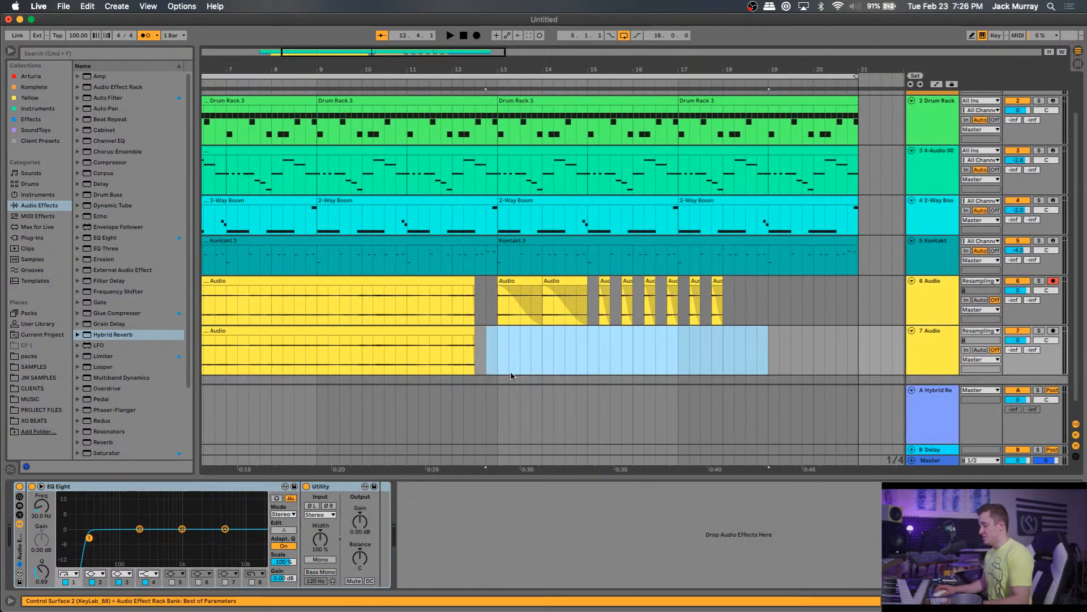
{"action": "left_click", "coordinate": [442, 331]}
{"action": "key", "text": "Delete"}
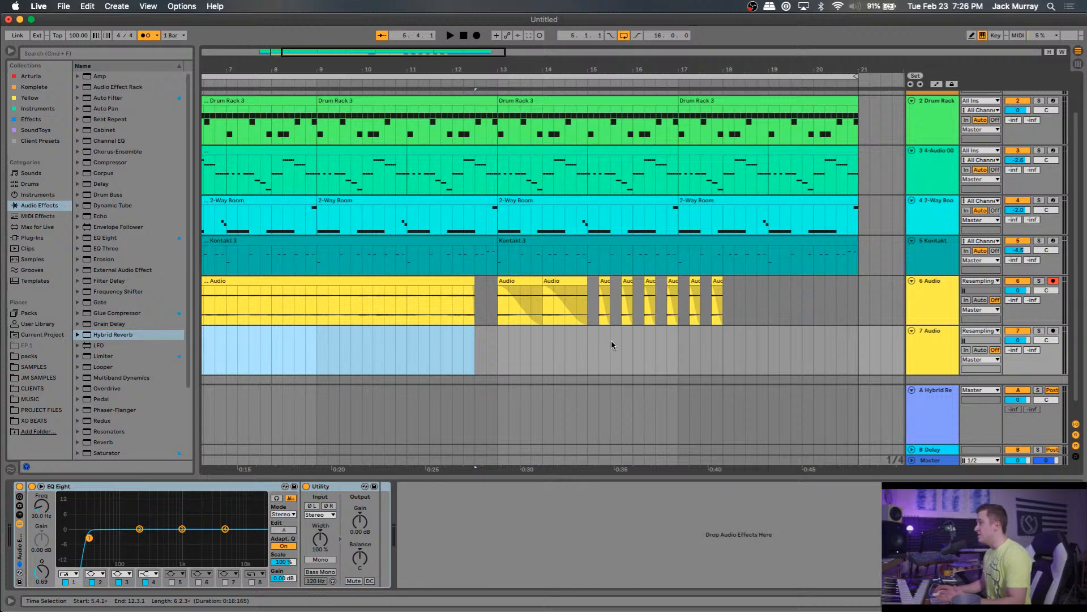
Place a copy of the short reverb clip on track 7, move it to start at 15.3, and audition it.
{"action": "left_click", "coordinate": [599, 347]}
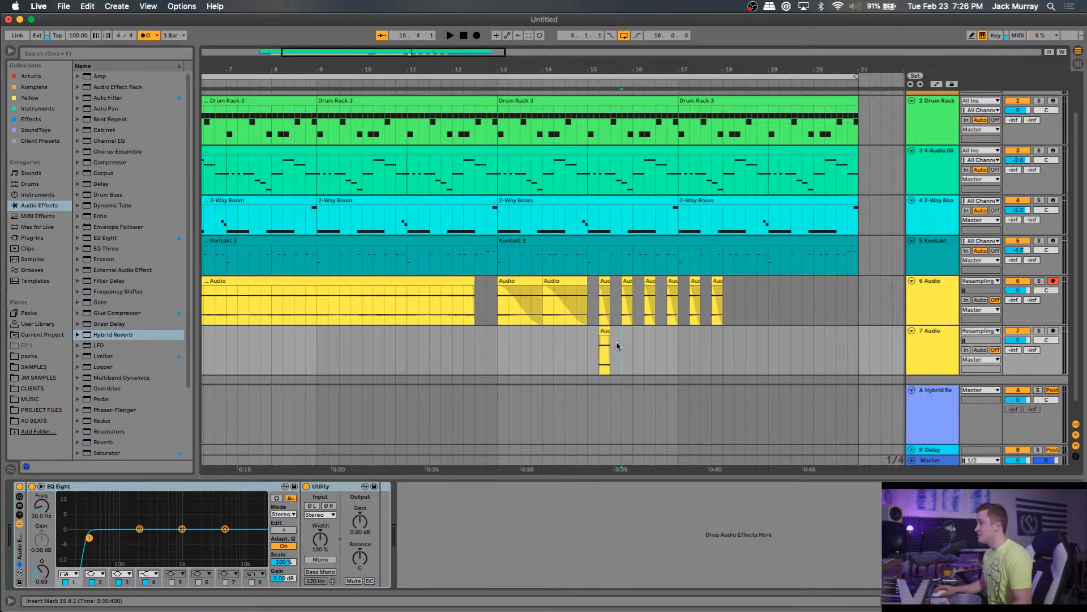
{"action": "left_click", "coordinate": [621, 351]}
{"action": "scroll", "coordinate": [598, 350], "scroll_direction": "up", "scroll_amount": 3}
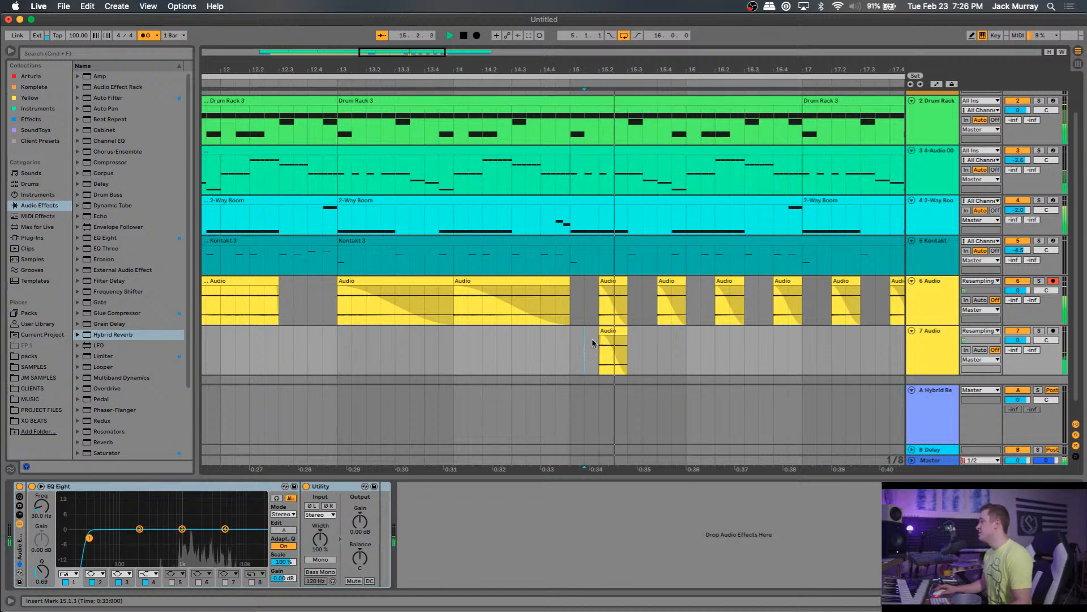
{"action": "left_click_drag", "start_coordinate": [602, 340], "coordinate": [632, 339]}
{"action": "left_click", "coordinate": [596, 335]}
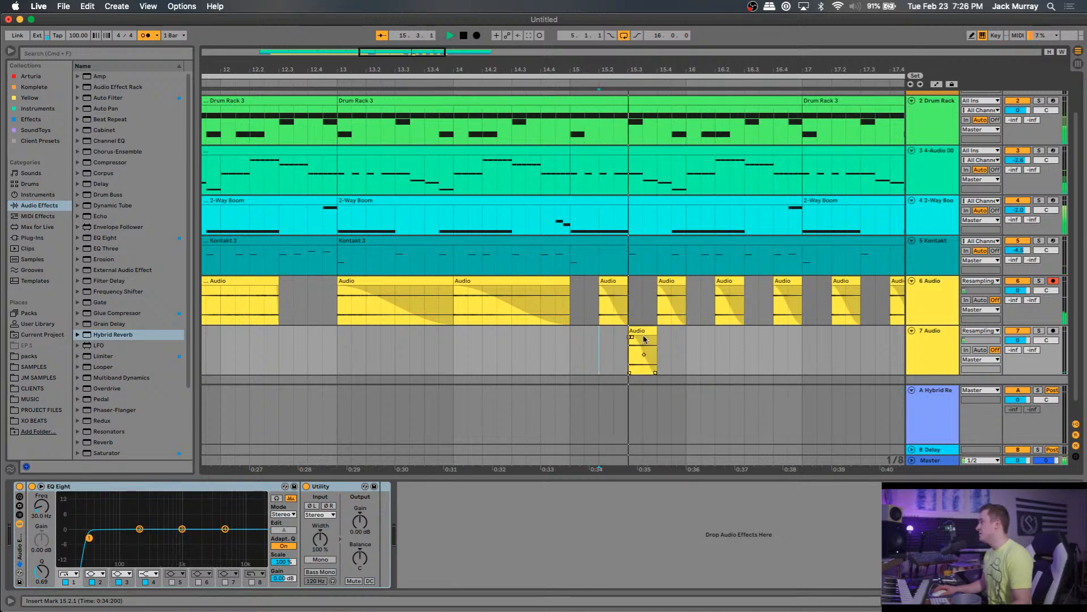
{"action": "key", "text": "space"}
Duplicate the 15.3 clip on track 7 three times at two-beat intervals through 17.1 and play the result.
{"action": "left_click", "coordinate": [682, 342]}
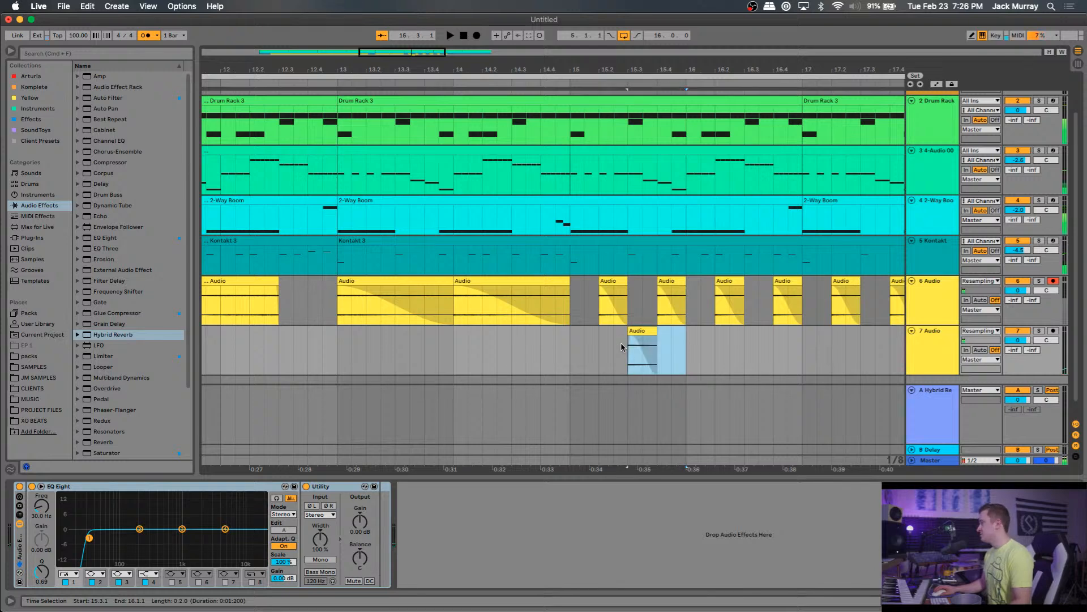
{"action": "key", "text": "ctrl+d"}
{"action": "key", "text": "ctrl+d"}
{"action": "key", "text": "ctrl+d"}
{"action": "left_click", "coordinate": [558, 344]}
{"action": "key", "text": "space"}
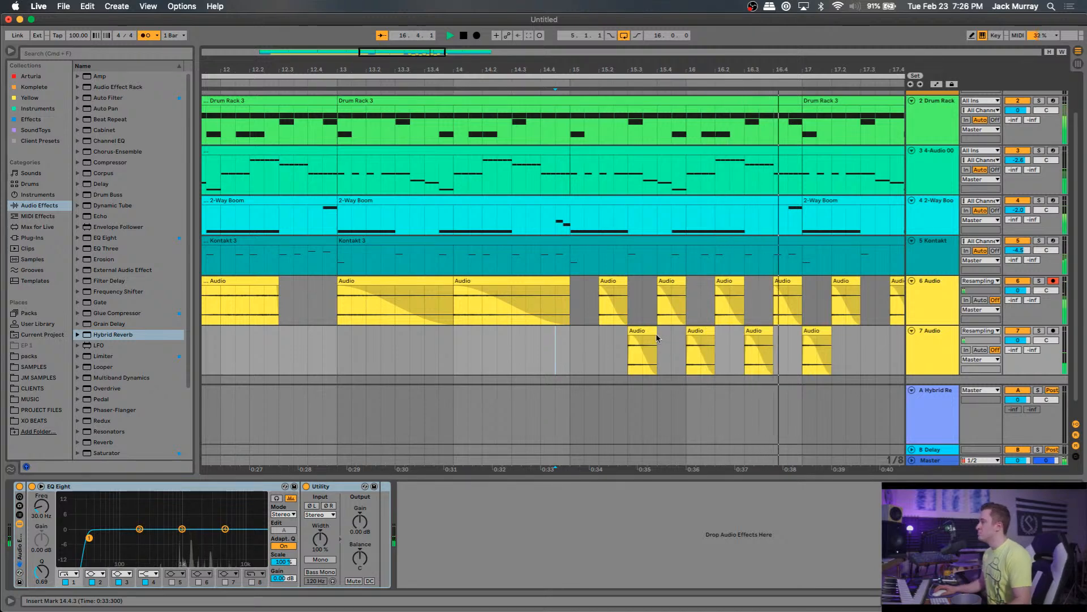
Replace the fade-out of the 15.3 clip on track 7 with a fade-in and audition it from bar 15.
{"action": "left_click", "coordinate": [637, 332]}
{"action": "key", "text": "space"}
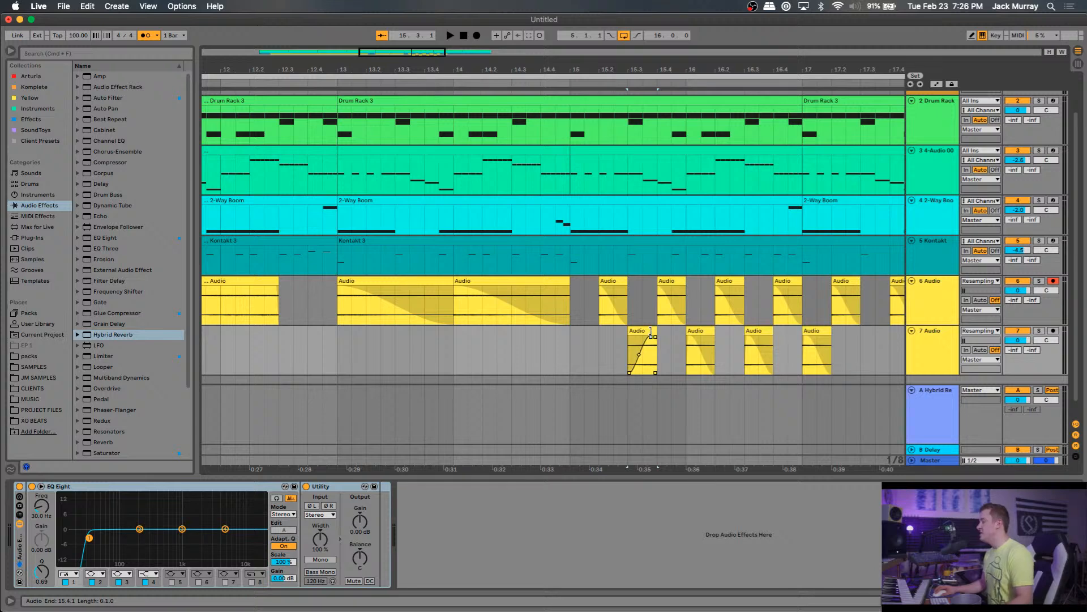
{"action": "left_click", "coordinate": [569, 342]}
{"action": "key", "text": "space"}
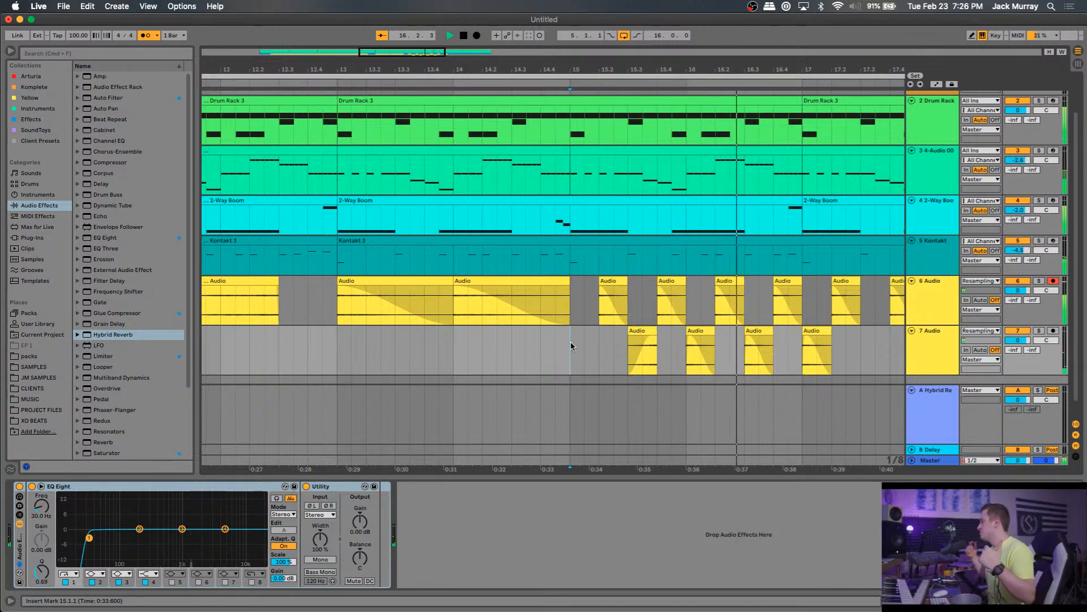
{"action": "key", "text": "space"}
{"action": "key", "text": "space"}
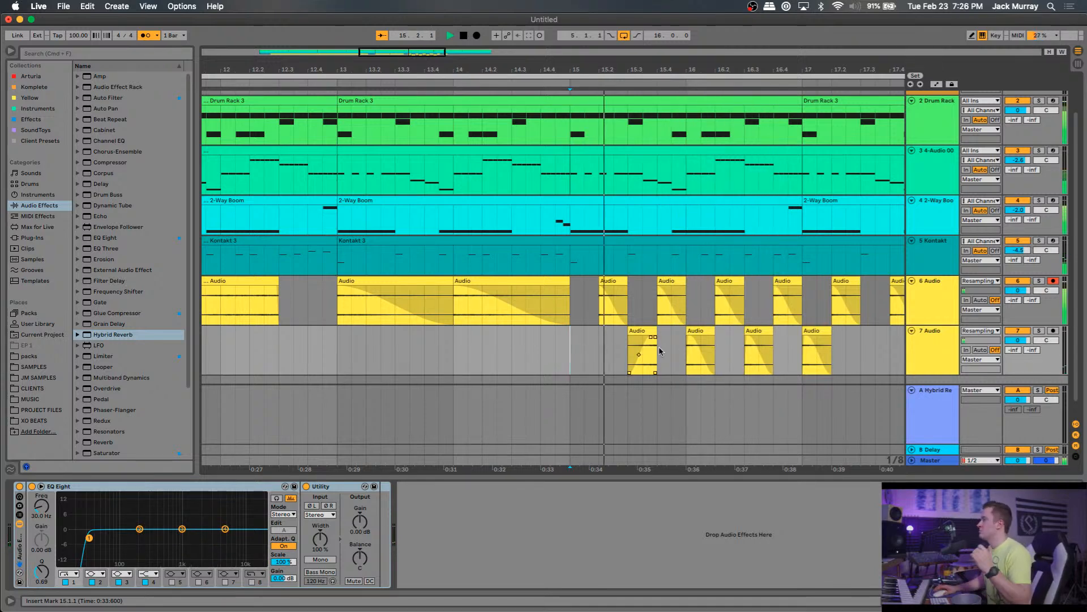
Deactivate the 16.1 clip on track 7 and replay from bar 15.
{"action": "left_click", "coordinate": [703, 331]}
{"action": "key", "text": "0"}
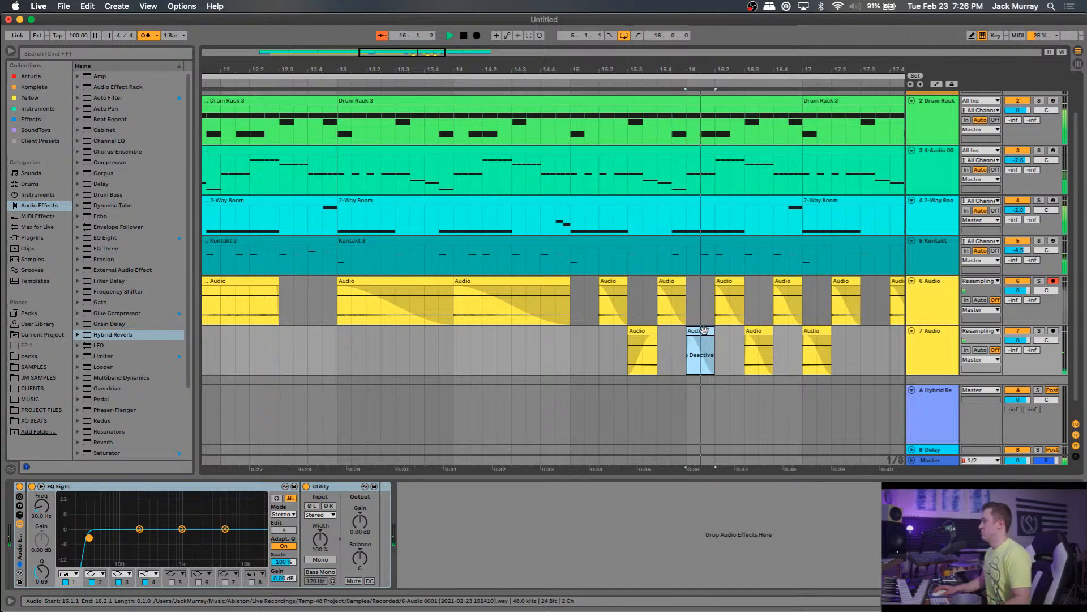
{"action": "left_click", "coordinate": [571, 338]}
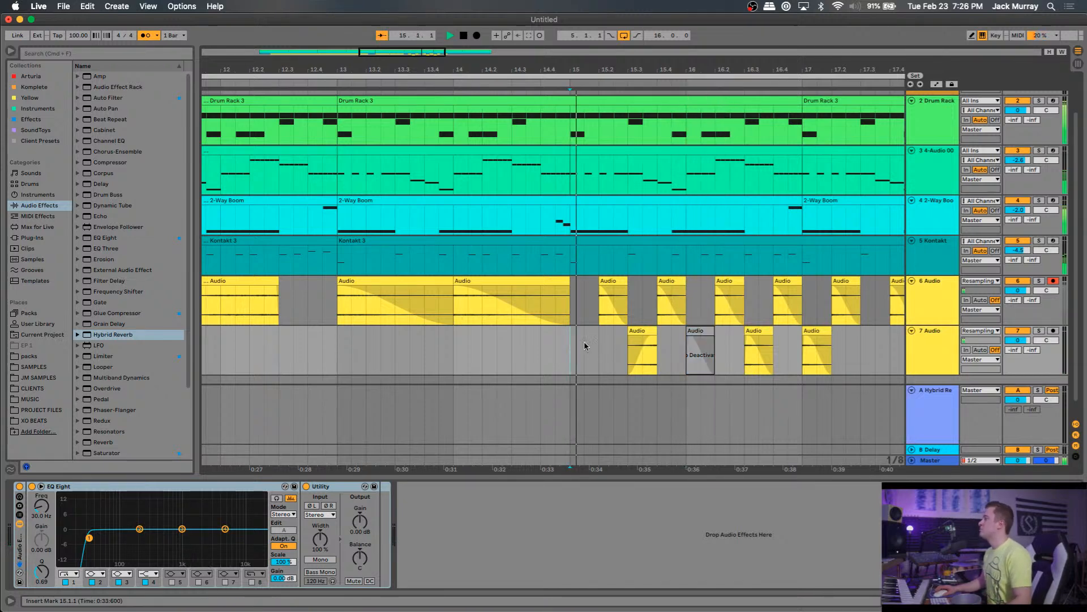
Move the fade-in clip on track 7 to 16.3, delete the clip at 17.1, and play the section.
{"action": "left_click_drag", "start_coordinate": [648, 339], "coordinate": [781, 335]}
{"action": "key", "text": "super+z"}
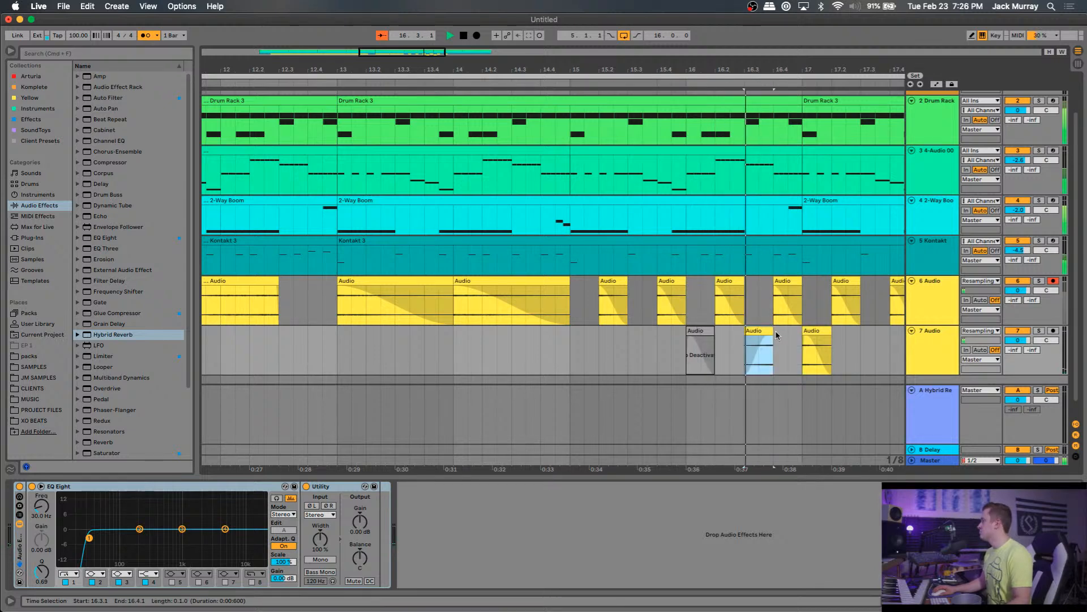
{"action": "left_click", "coordinate": [813, 330]}
{"action": "key", "text": "Delete"}
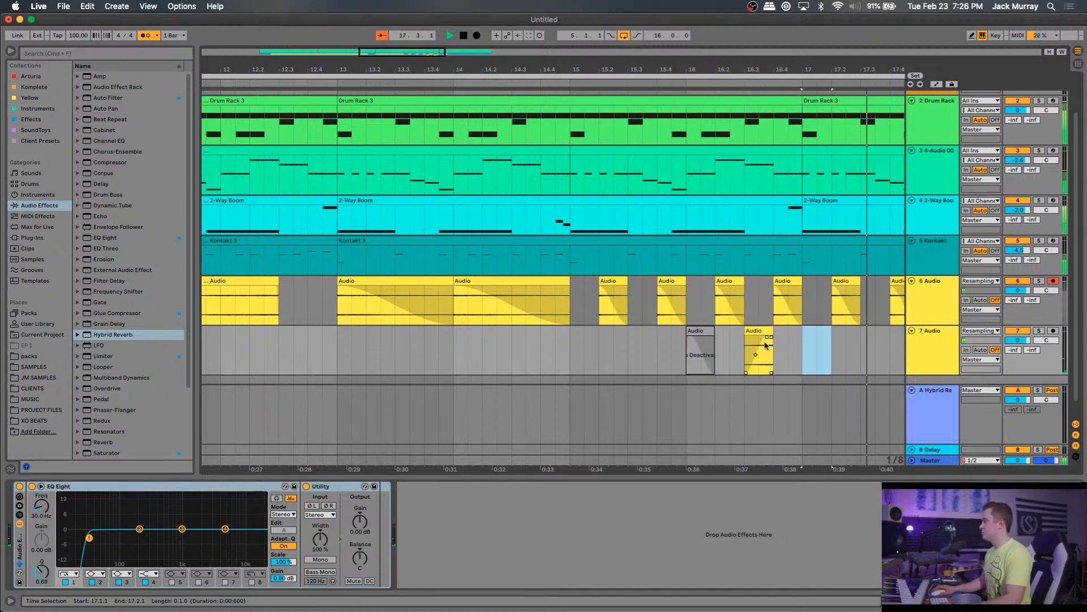
{"action": "left_click", "coordinate": [571, 345]}
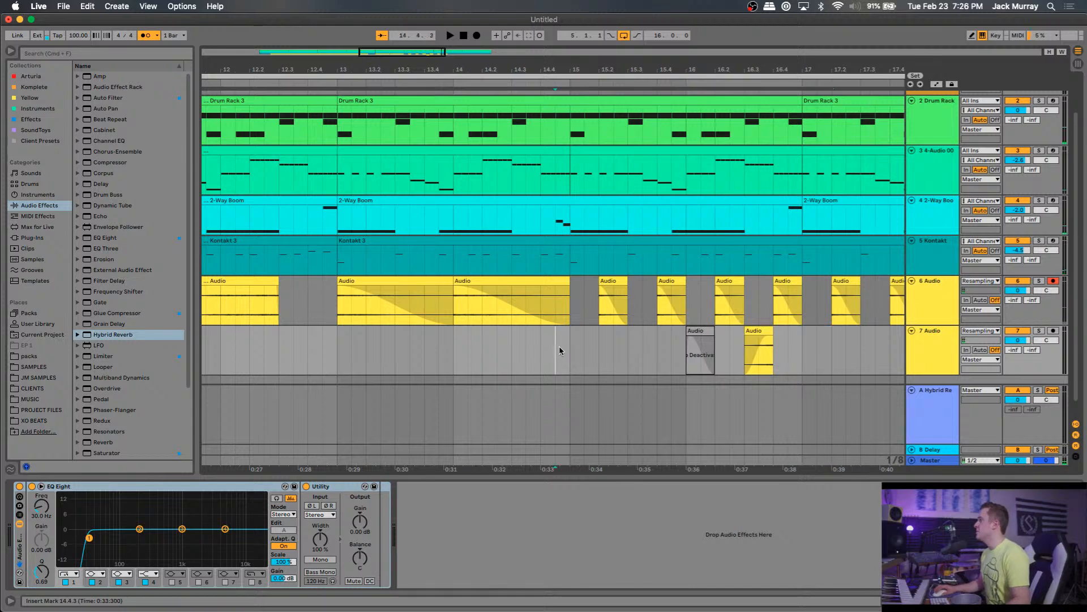
{"action": "key", "text": "space"}
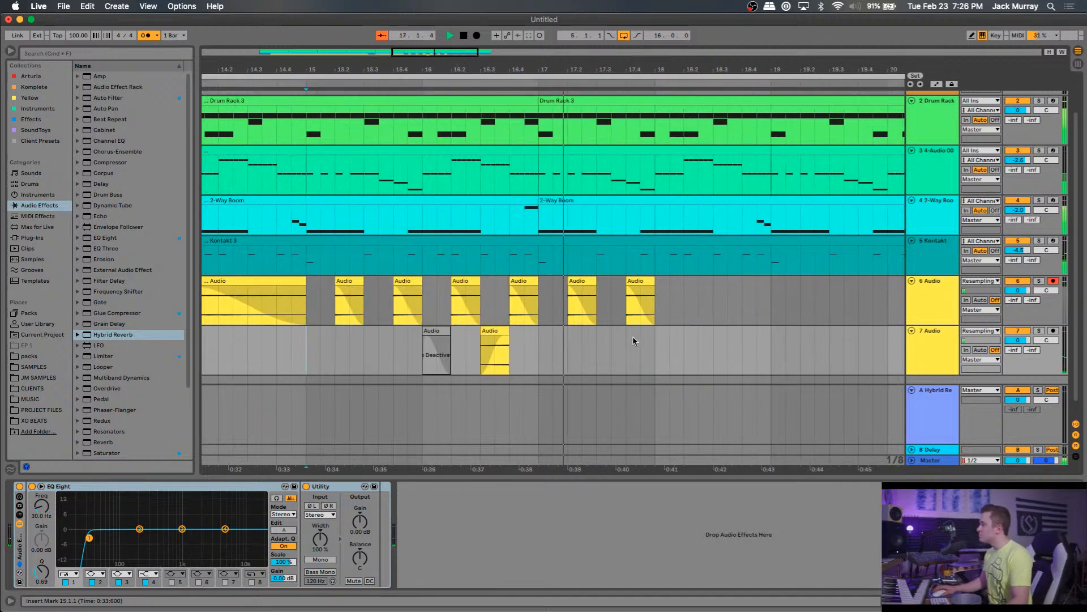
{"action": "key", "text": "space"}
Copy the fade-in clip on track 7 to 18.1 and audition the section from bar 15.
{"action": "left_click", "coordinate": [490, 331]}
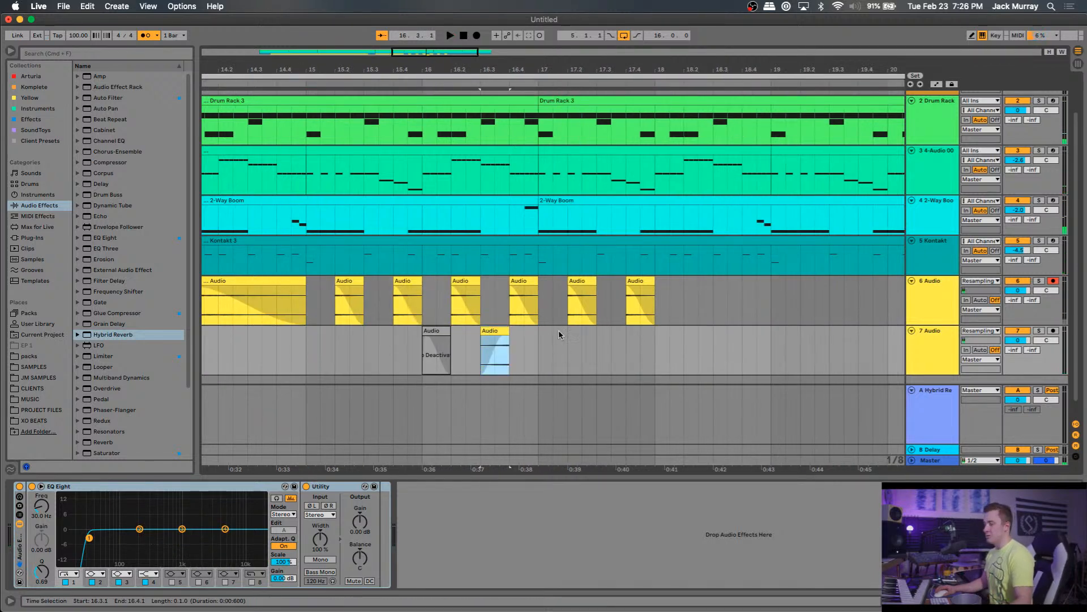
{"action": "left_click", "coordinate": [661, 343]}
{"action": "key", "text": "super+v"}
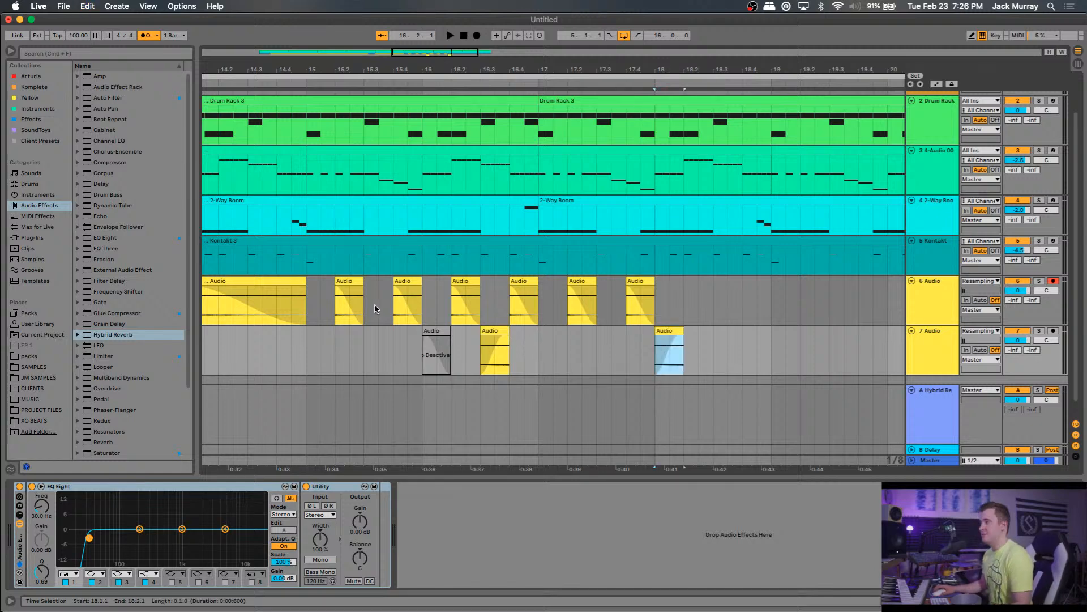
{"action": "left_click", "coordinate": [308, 320]}
{"action": "key", "text": "space"}
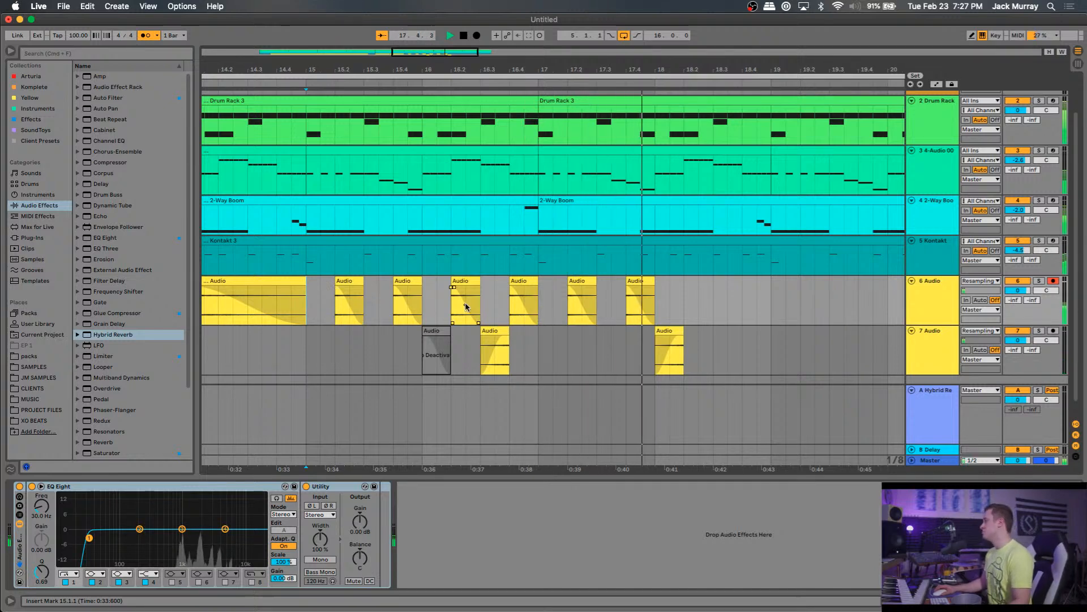
{"action": "key", "text": "space"}
Move the copied fade-in clip to 18.3 and duplicate the last short clip on track 6 to 18.2.
{"action": "left_click_drag", "start_coordinate": [667, 332], "coordinate": [726, 333]}
{"action": "left_click_drag", "start_coordinate": [683, 295], "coordinate": [632, 299]}
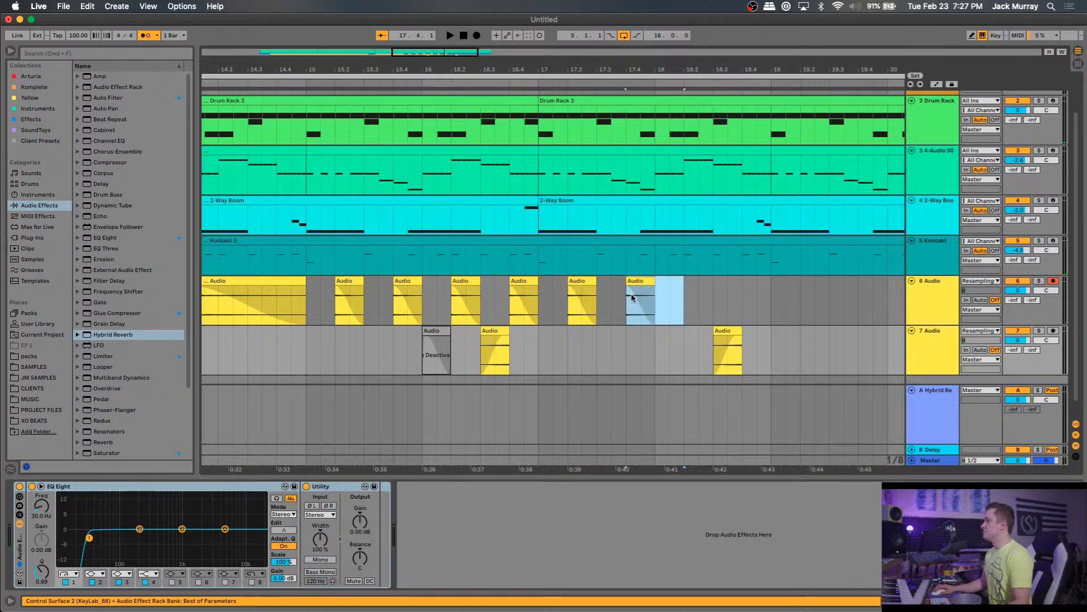
{"action": "key", "text": "super+d"}
{"action": "left_click", "coordinate": [630, 407]}
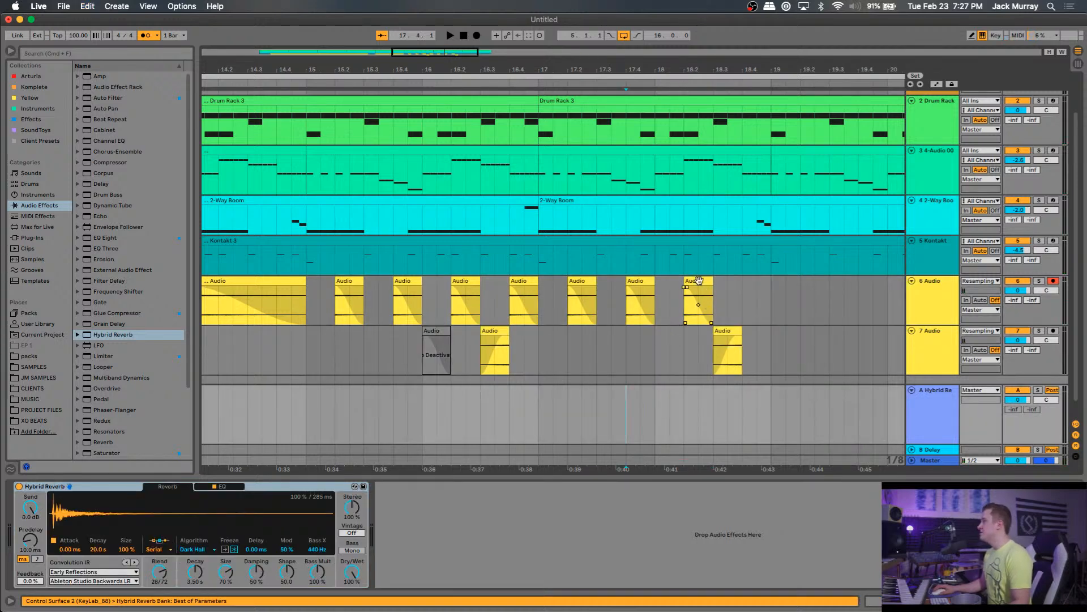
Duplicate bars 15 and 16 of both reverb tracks into bars 17 and 18, and delete the deactivated copy at 18.1.
{"action": "left_click_drag", "start_coordinate": [310, 297], "coordinate": [548, 347]}
{"action": "key", "text": "super+d"}
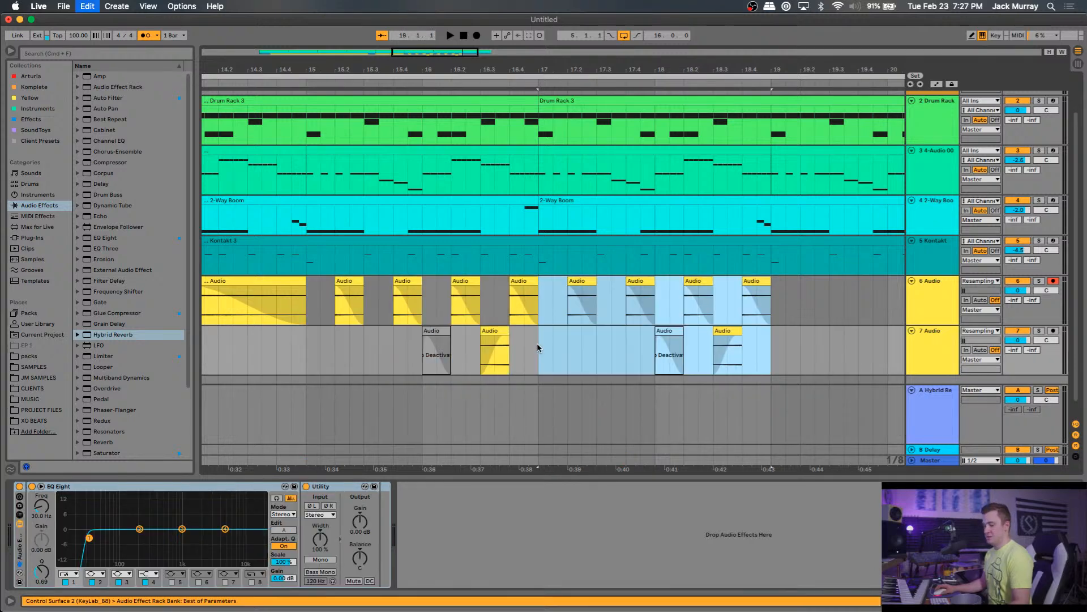
{"action": "left_click", "coordinate": [612, 348]}
{"action": "left_click", "coordinate": [665, 330]}
{"action": "scroll", "coordinate": [486, 352], "scroll_direction": "left", "scroll_amount": 2}
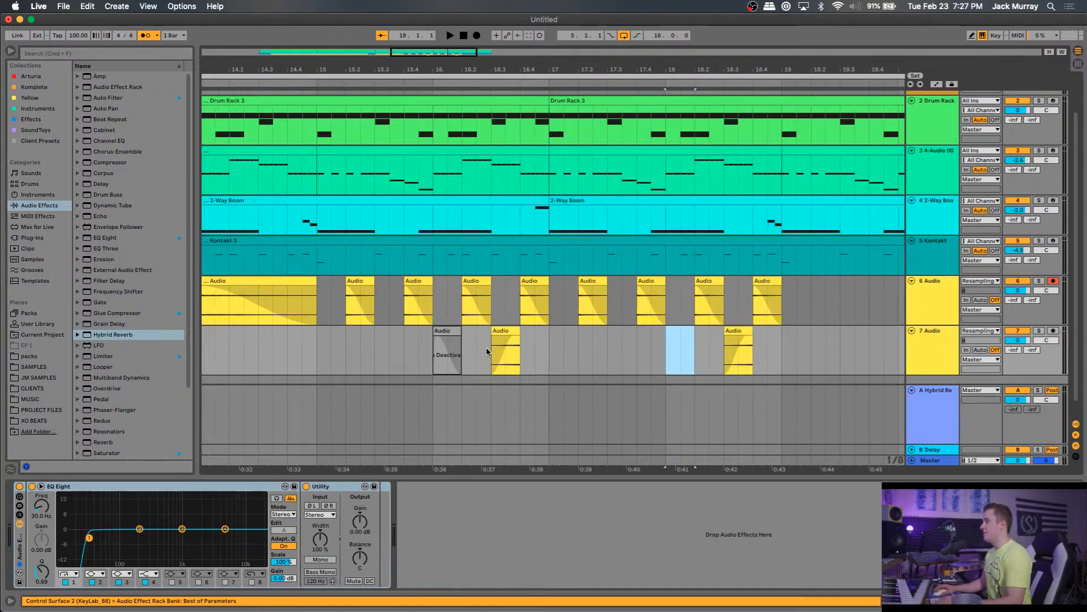
Play from bar 15 and extend the short reverb clip at 15.2 on track 6 to end at 15.3.3.
{"action": "mouse_move", "coordinate": [357, 283]}
{"action": "left_mouse_down"}
{"action": "mouse_move", "coordinate": [341, 282]}
{"action": "mouse_move", "coordinate": [401, 293]}
{"action": "mouse_move", "coordinate": [387, 293]}
{"action": "left_mouse_up"}
{"action": "left_click", "coordinate": [335, 303]}
{"action": "key", "text": "space"}
{"action": "left_click", "coordinate": [328, 303]}
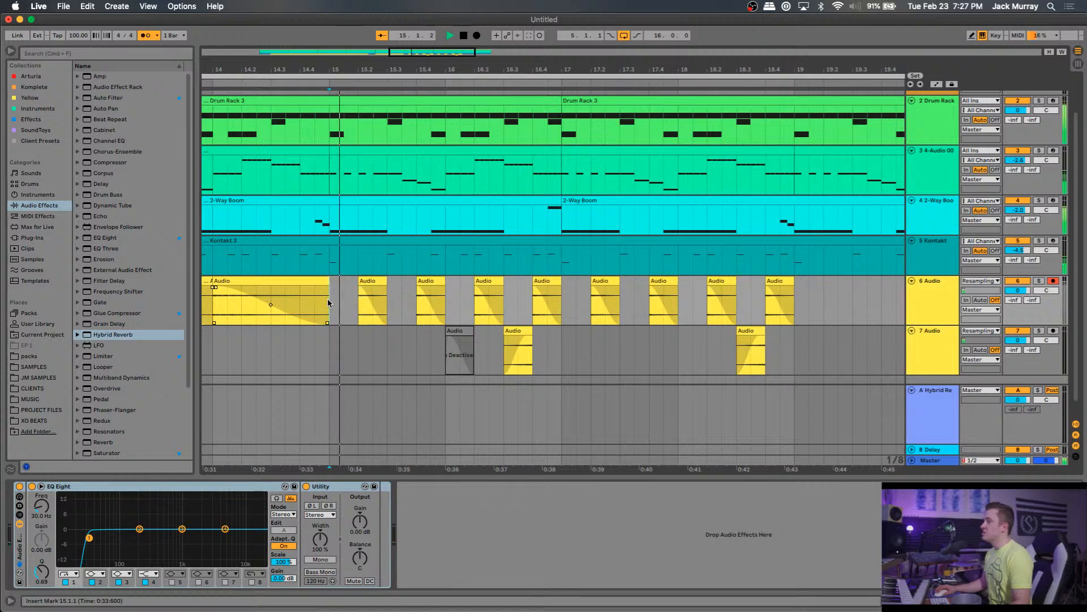
{"action": "left_click", "coordinate": [373, 281]}
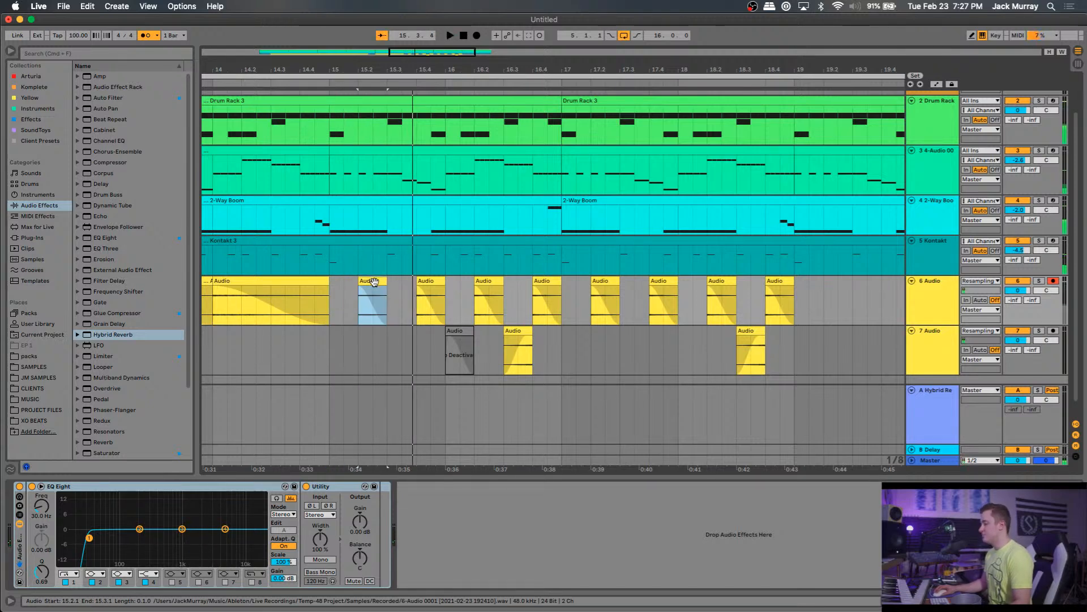
{"action": "left_click", "coordinate": [363, 305]}
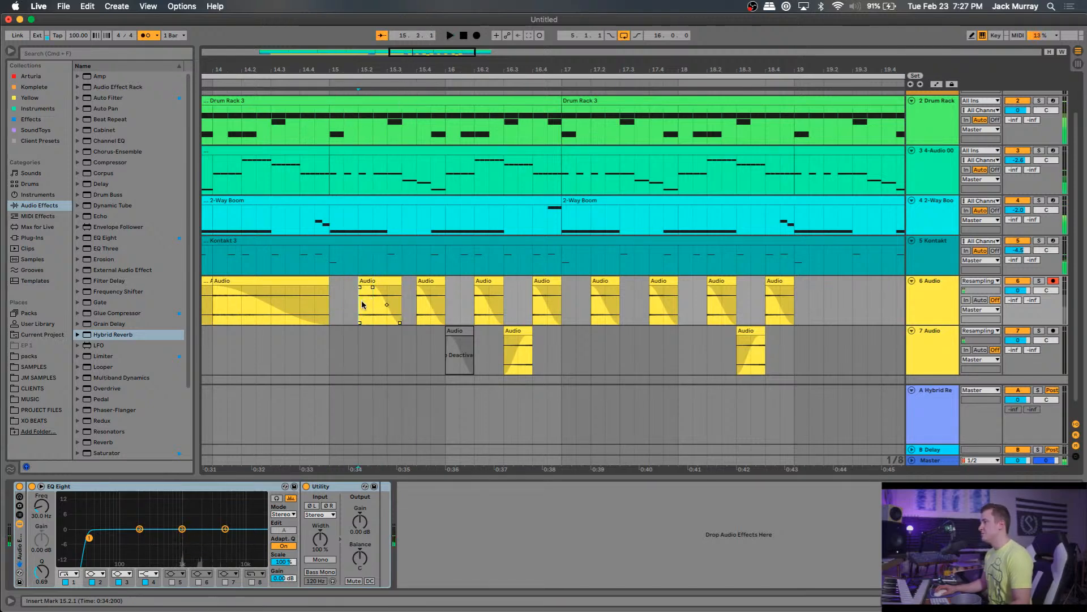
Try starting the extended track 6 clip earlier at 15.1.3, listen to it, and undo the change.
{"action": "left_click_drag", "start_coordinate": [362, 304], "coordinate": [344, 304]}
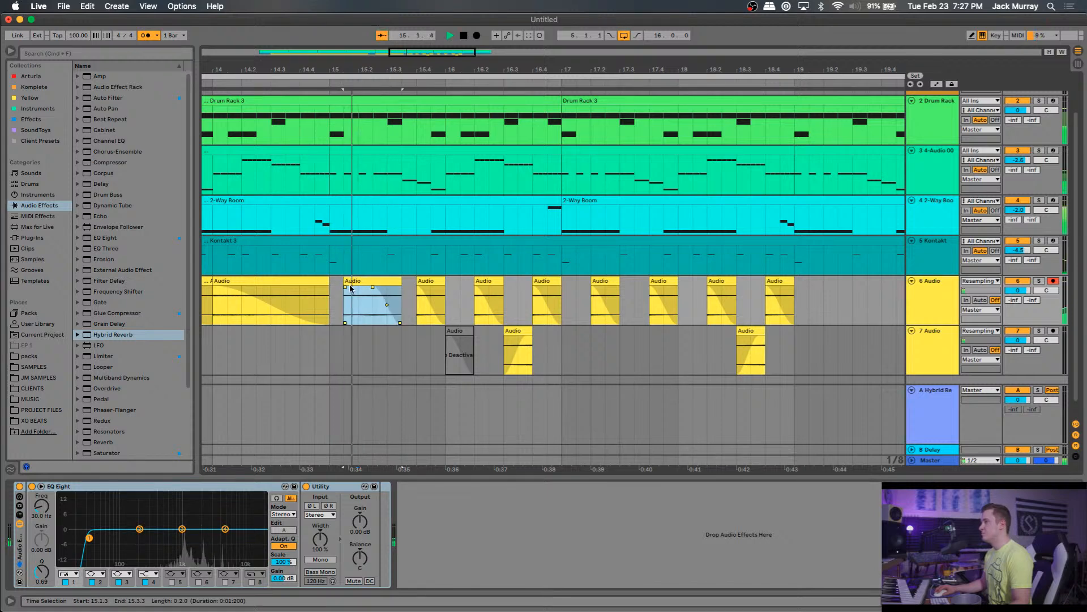
{"action": "key", "text": "space"}
{"action": "key", "text": "super+z"}
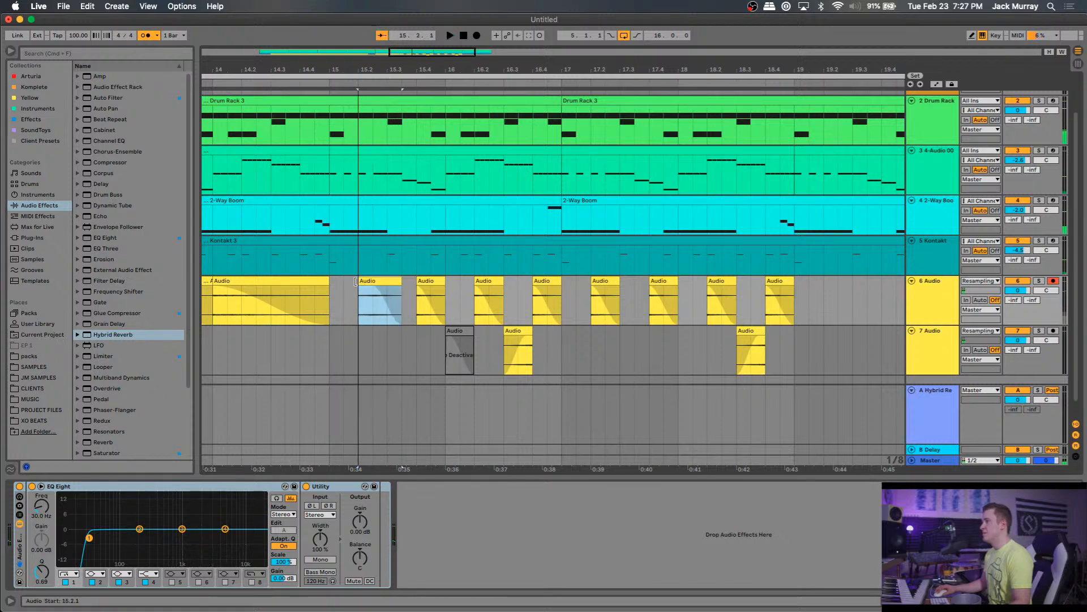
Shorten the reverb clip at 15.2 on track 6 so it ends at 15.3, and play from bar 15.
{"action": "left_click_drag", "start_coordinate": [402, 288], "coordinate": [382, 298]}
{"action": "key", "text": "space"}
{"action": "key", "text": "space"}
{"action": "key", "text": "space"}
{"action": "key", "text": "space"}
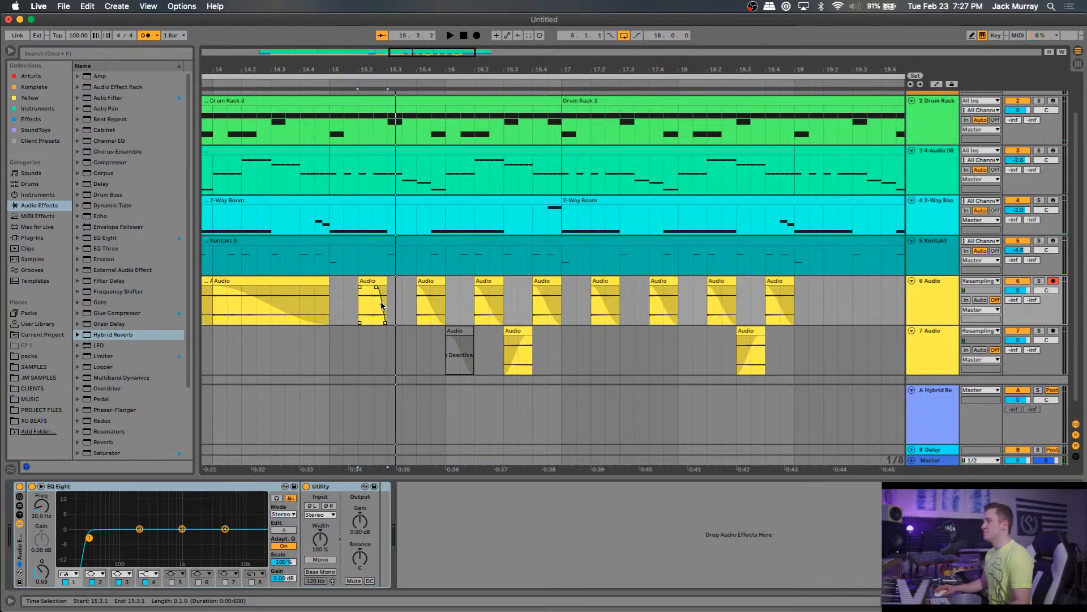
{"action": "left_click", "coordinate": [331, 304]}
{"action": "key", "text": "space"}
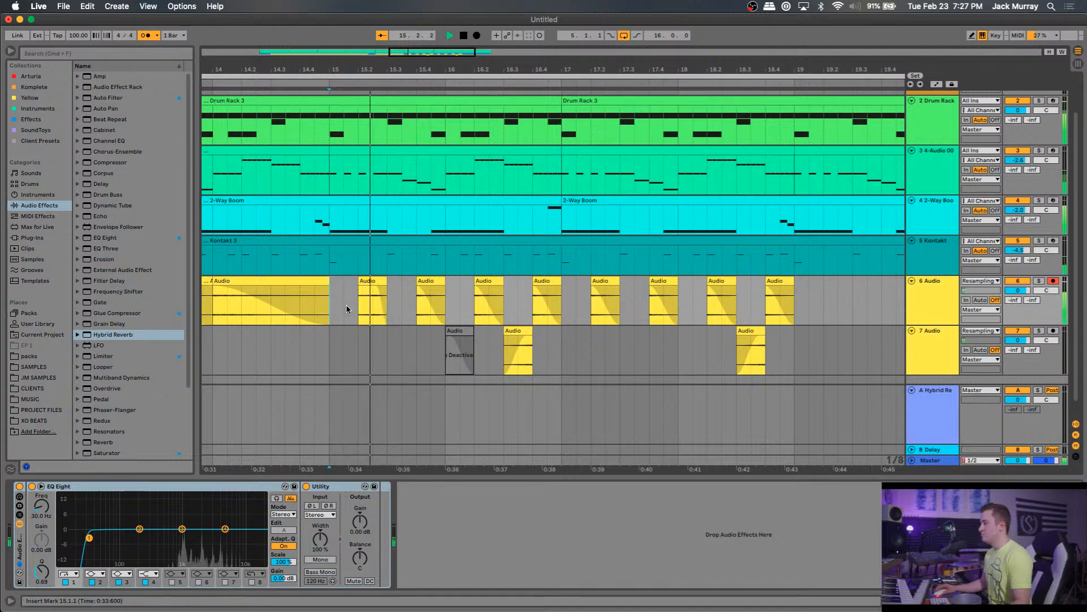
{"action": "key", "text": "space"}
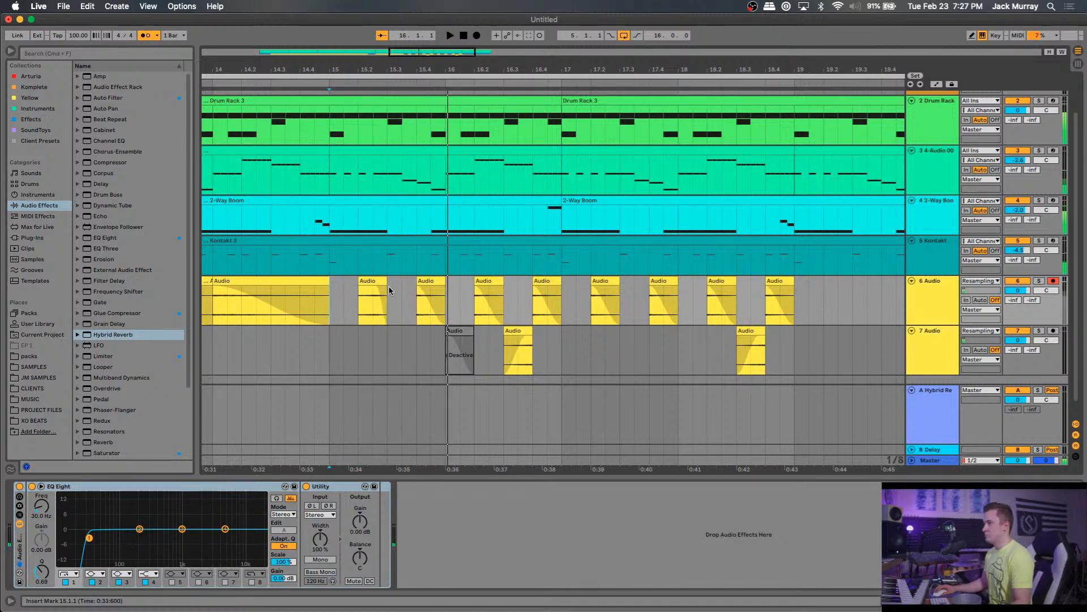
Give the track 6 clip at 15.4 the same short fade-out as the clip at 15.2, and play from bar 15.
{"action": "left_click_drag", "start_coordinate": [389, 295], "coordinate": [348, 302]}
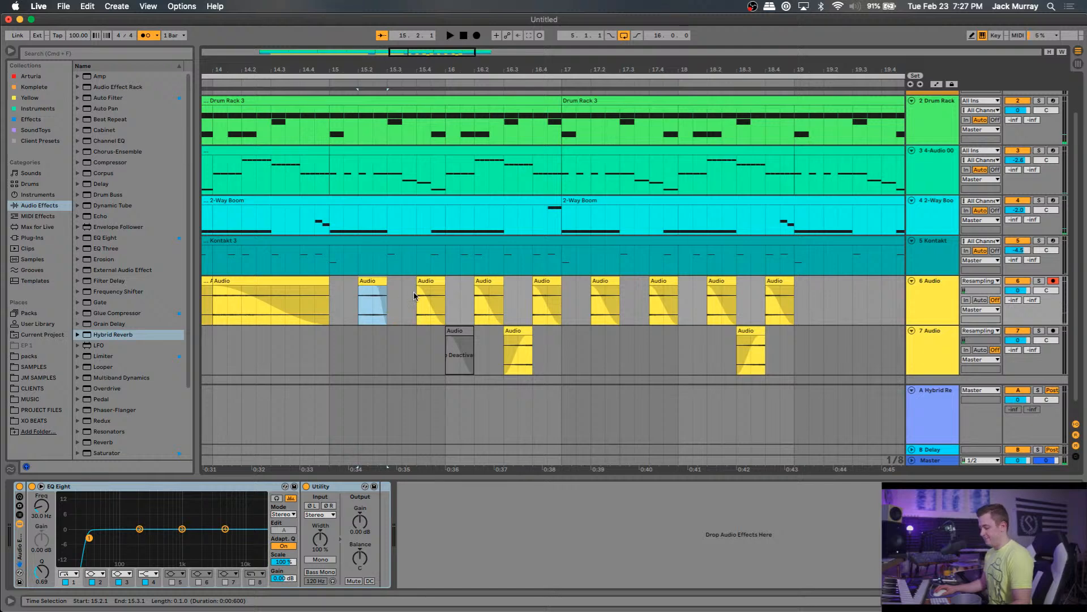
{"action": "left_click", "coordinate": [334, 307]}
{"action": "key", "text": "space"}
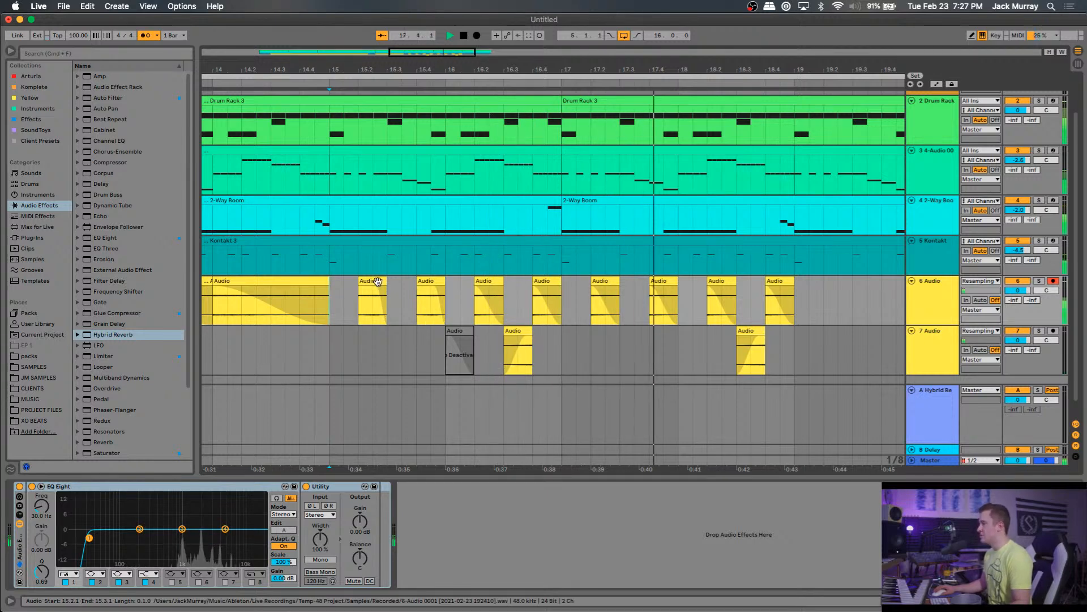
Restart playback from bar 15 and raise track 6's send to the Hybrid Reverb return.
{"action": "key", "text": "space"}
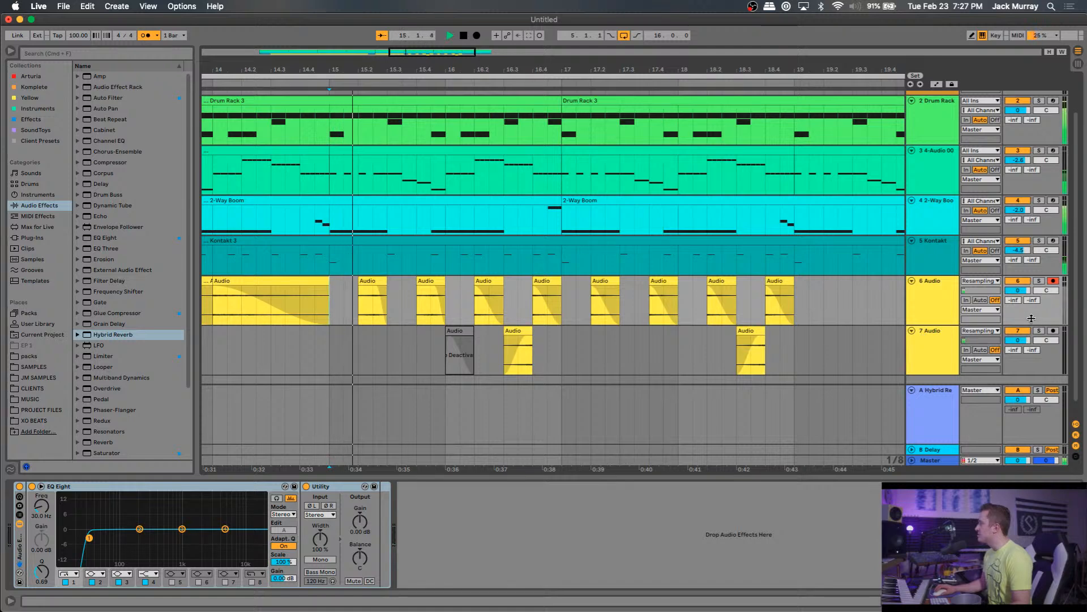
{"action": "left_click_drag", "start_coordinate": [1013, 301], "coordinate": [1014, 280]}
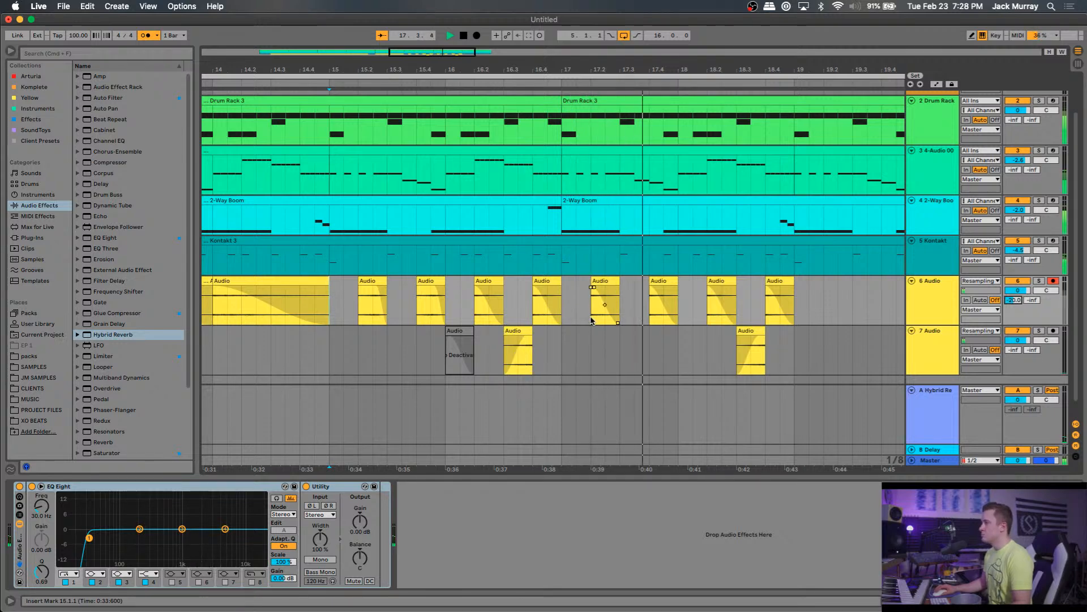
Copy a sixteenth-note slice of the reverb clip at 15.2 on track 6 to the start of bar 15 on track 7.
{"action": "left_click", "coordinate": [345, 302]}
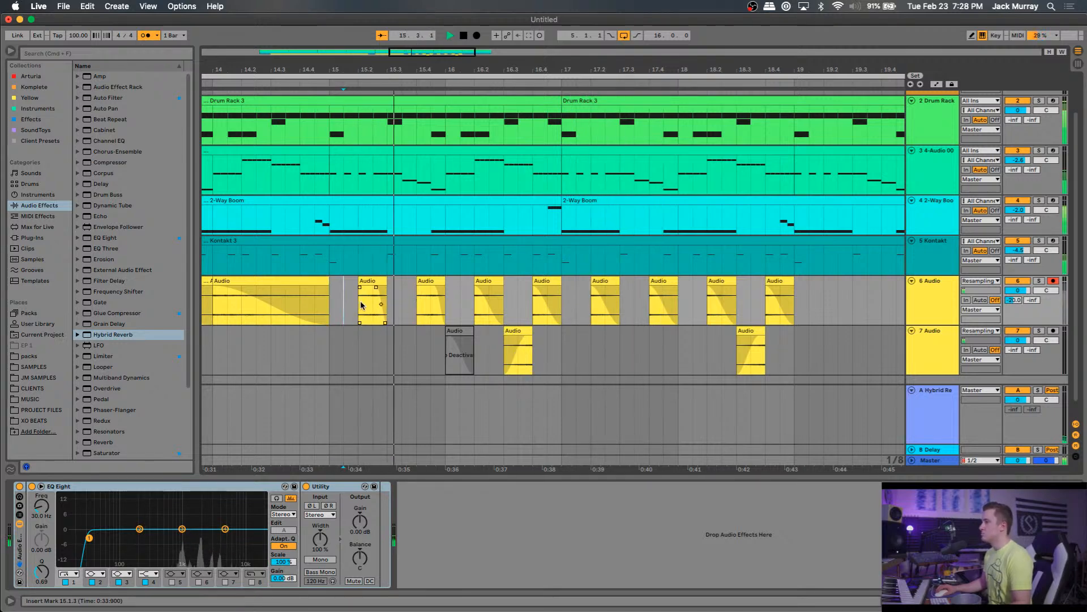
{"action": "key", "text": "space"}
{"action": "key", "text": "plus"}
{"action": "key", "text": "plus"}
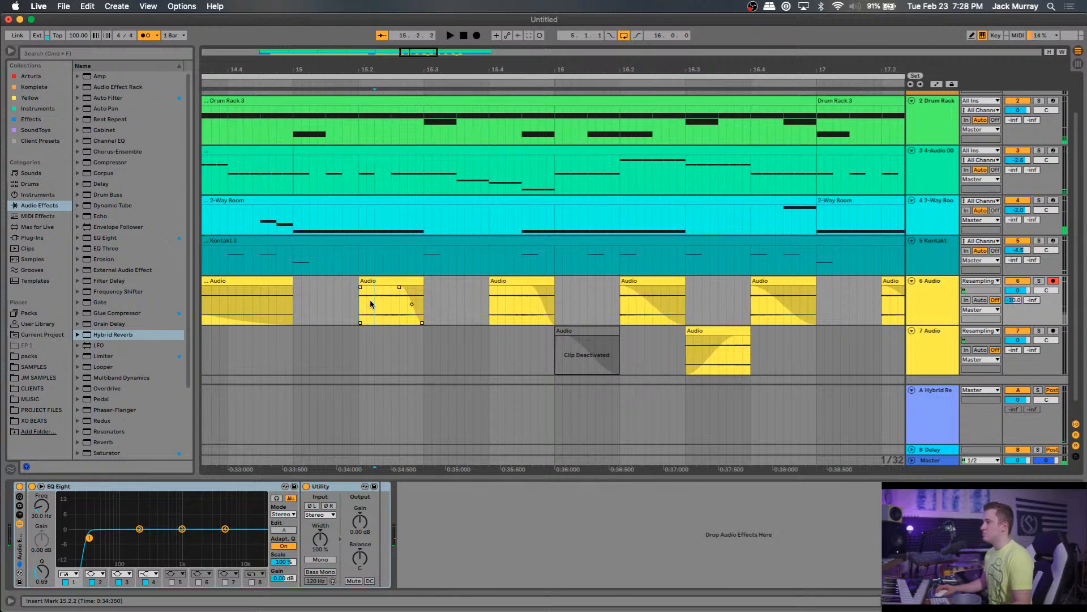
{"action": "left_click", "coordinate": [294, 346]}
{"action": "key", "text": "super+v"}
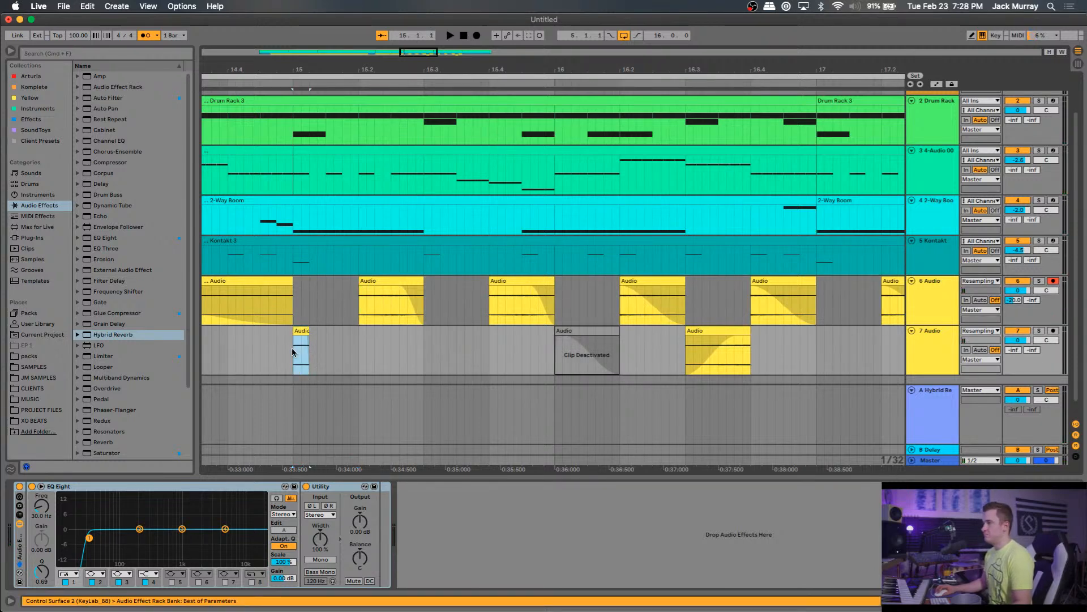
Repeat the short track 7 clip every eighth note through the end of bar 15, and play from bar 15.
{"action": "left_click_drag", "start_coordinate": [326, 345], "coordinate": [296, 354]}
{"action": "key", "text": "super+d"}
{"action": "key", "text": "super+d"}
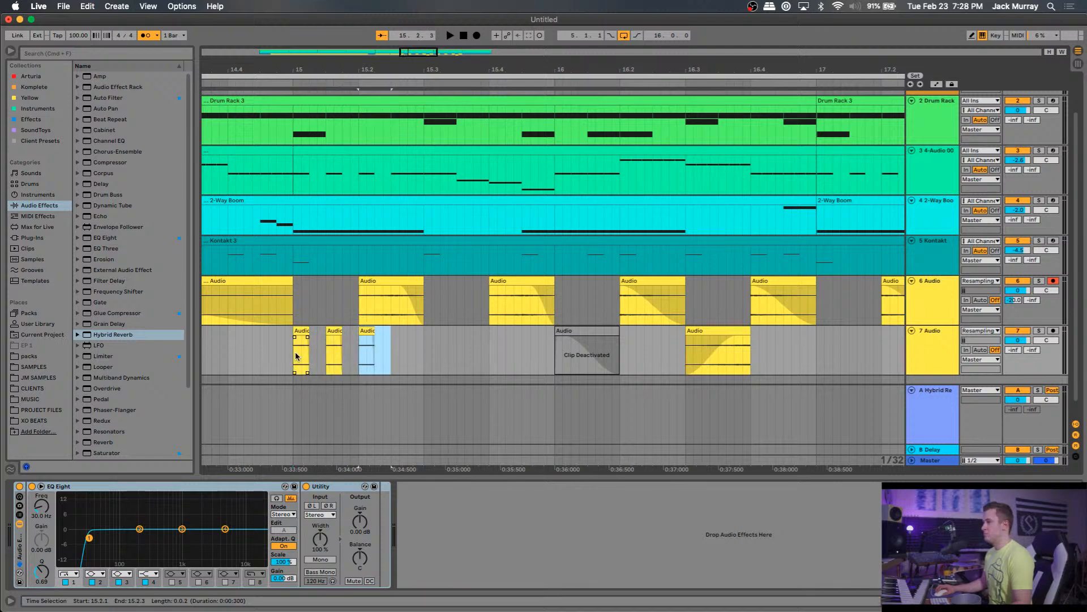
{"action": "key", "text": "super+d"}
{"action": "key", "text": "super+d"}
{"action": "key", "text": "super+d"}
{"action": "key", "text": "super+d"}
{"action": "key", "text": "super+d"}
{"action": "left_click", "coordinate": [295, 356]}
{"action": "key", "text": "space"}
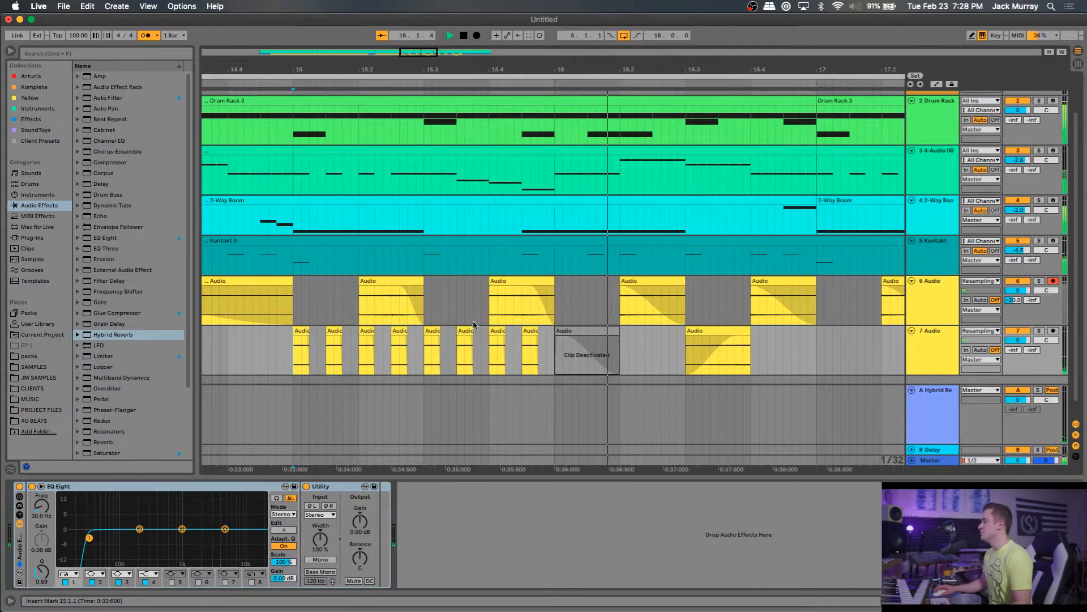
Duplicate the last two short track 7 clips to bar 16 and delete the leftover pieces of the deactivated clip.
{"action": "key", "text": "space"}
{"action": "left_click_drag", "start_coordinate": [554, 355], "coordinate": [504, 356]}
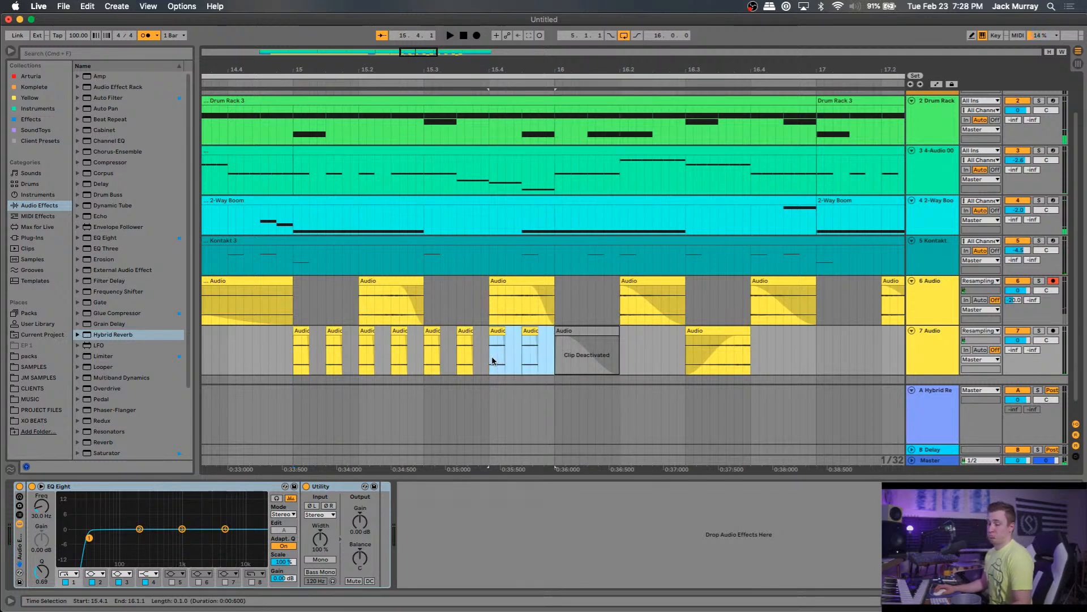
{"action": "key", "text": "super+d"}
{"action": "key", "text": "super+f"}
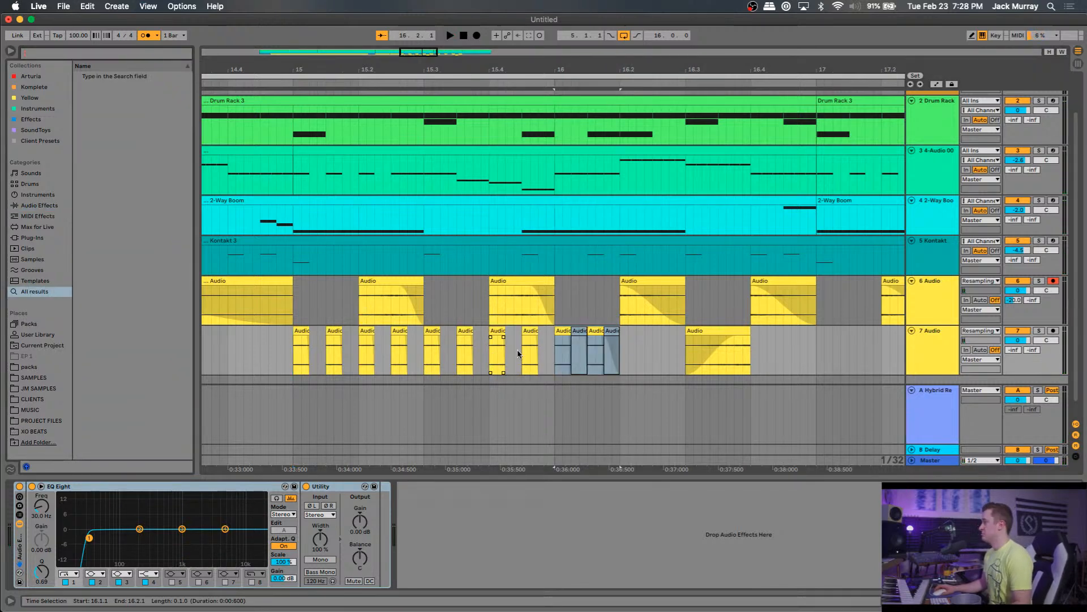
{"action": "left_click", "coordinate": [610, 354]}
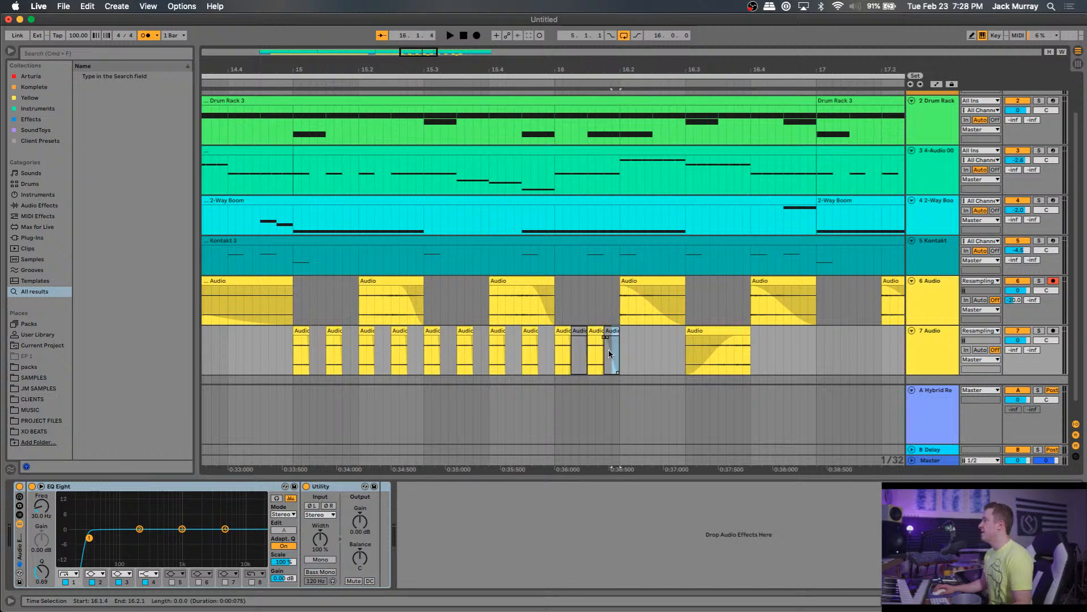
{"action": "left_click", "coordinate": [611, 332]}
{"action": "key", "text": "Delete"}
{"action": "left_click", "coordinate": [579, 331]}
{"action": "key", "text": "Delete"}
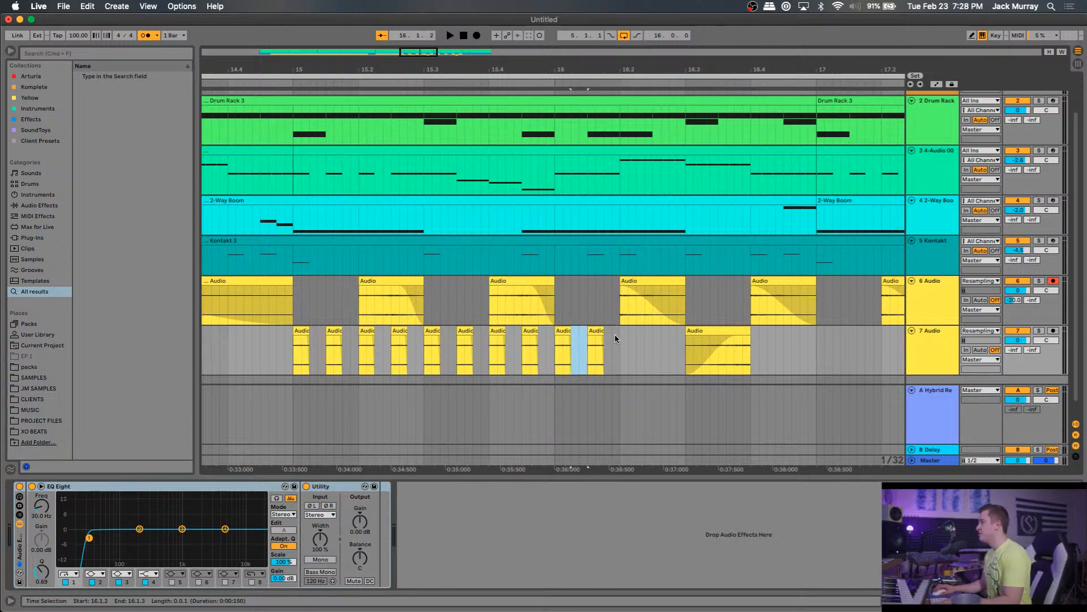
Duplicate the short clip pair at 16.1 on track 7 to 16.2 and play from bar 15.
{"action": "left_click_drag", "start_coordinate": [614, 338], "coordinate": [574, 345]}
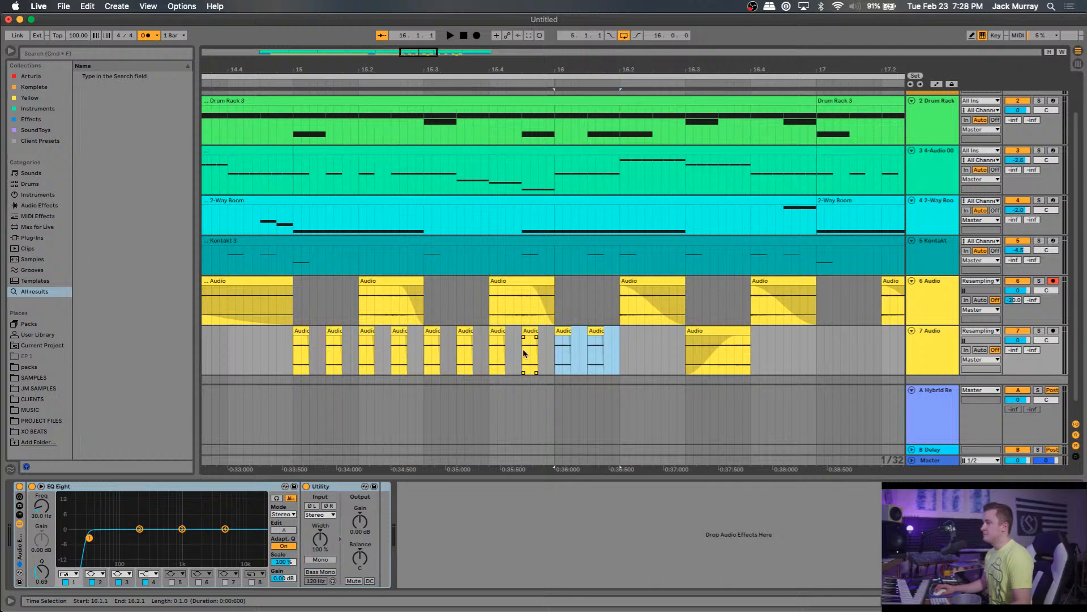
{"action": "key", "text": "super+d"}
{"action": "left_click", "coordinate": [295, 344]}
{"action": "key", "text": "space"}
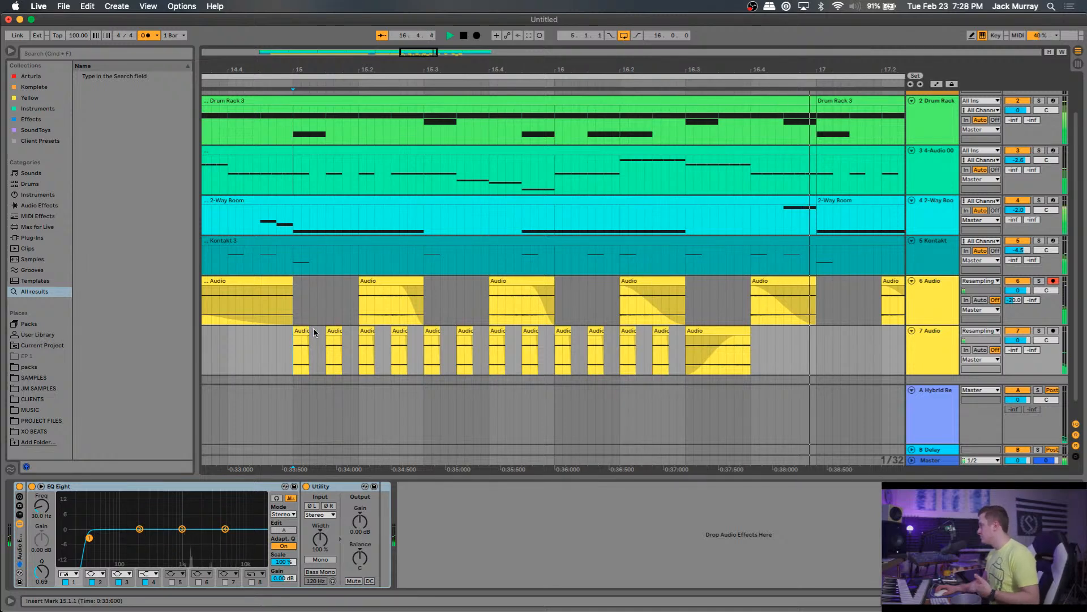
Duplicate track 7 with all its clips onto a new audio track.
{"action": "scroll", "coordinate": [457, 344], "scroll_direction": "down", "scroll_amount": 1}
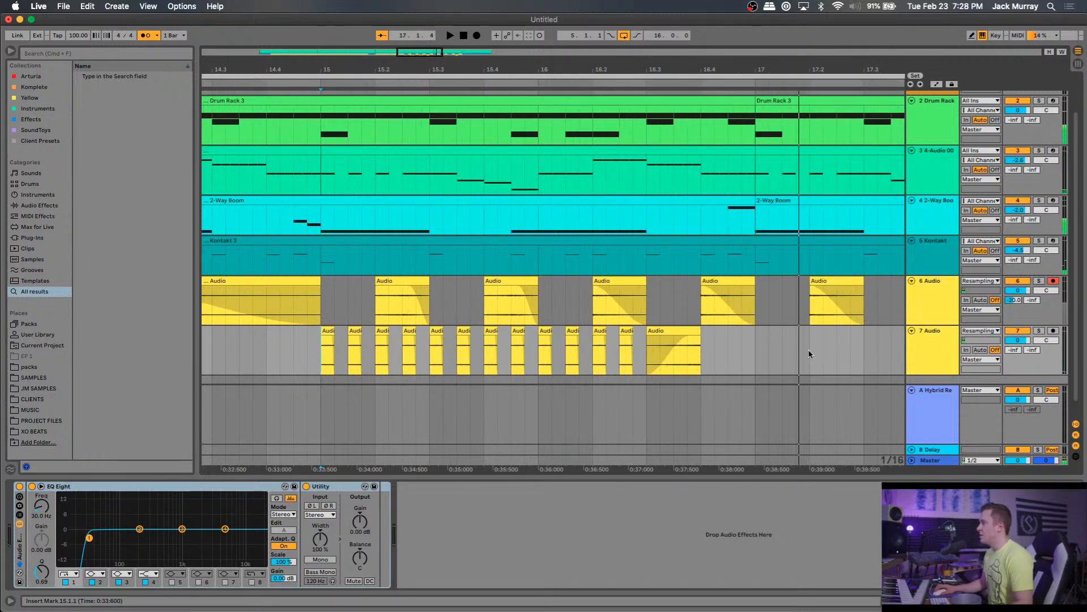
{"action": "left_click", "coordinate": [943, 358]}
{"action": "key", "text": "super+d"}
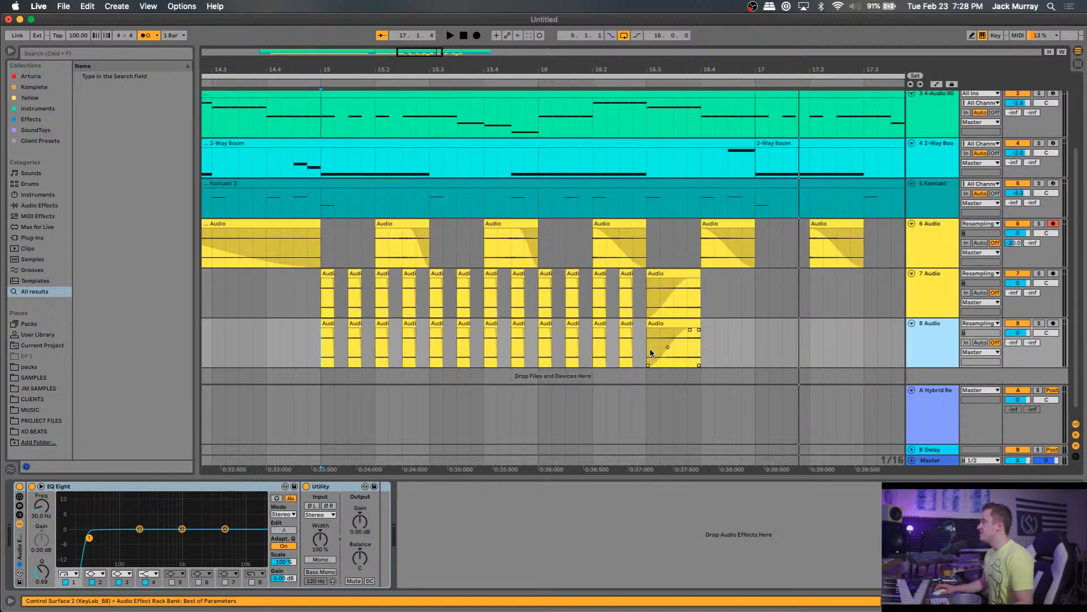
Keep only the fade-in clip at 16.3 on track 7 and only the short clips on track 8, and play the result.
{"action": "left_click", "coordinate": [670, 324]}
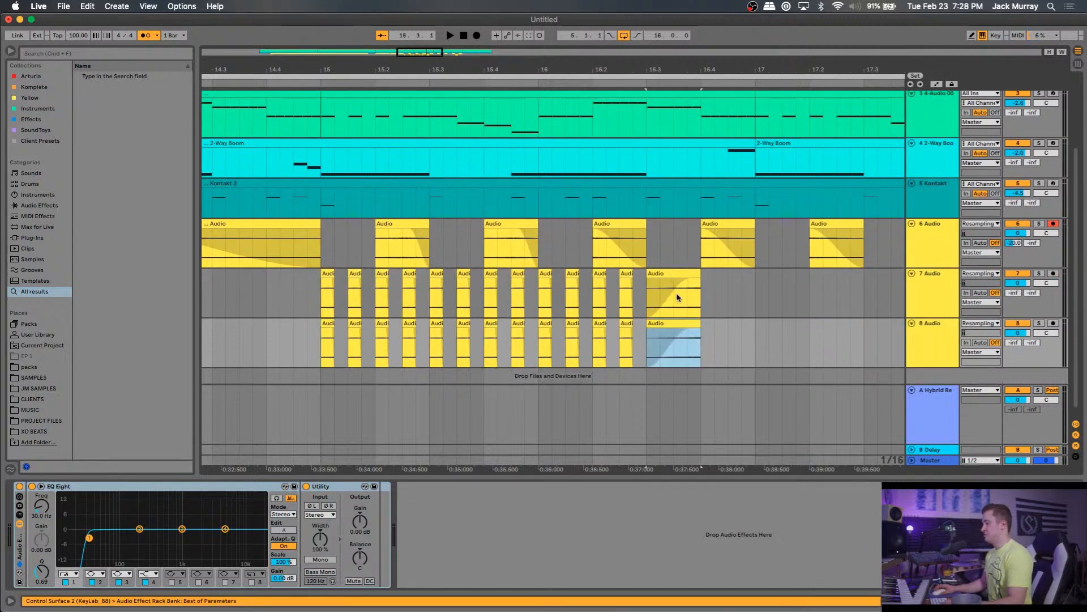
{"action": "left_click_drag", "start_coordinate": [640, 289], "coordinate": [355, 292]}
{"action": "key", "text": "BackSpace"}
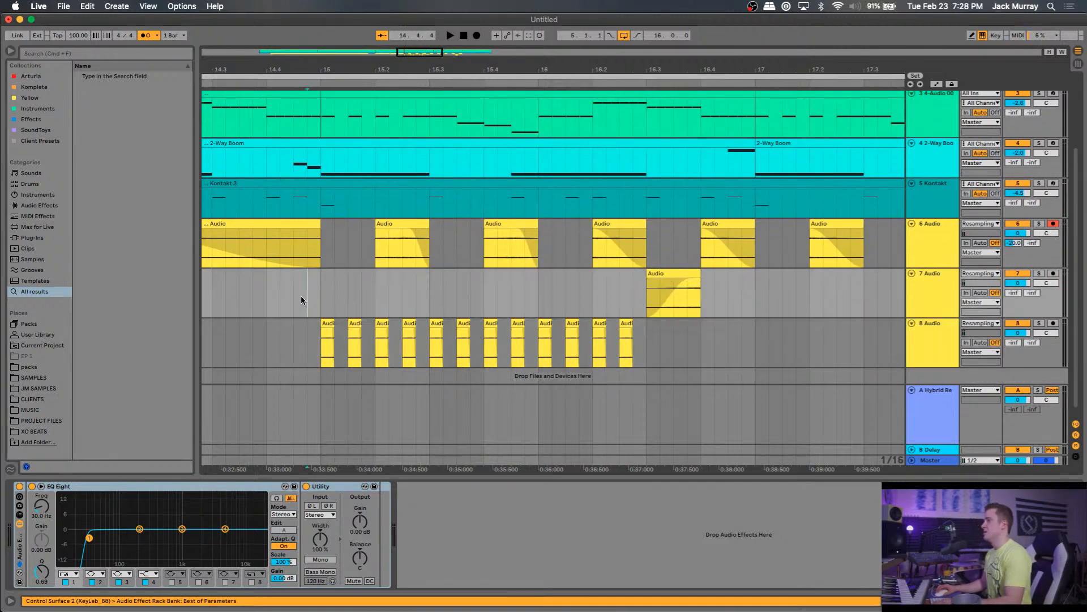
{"action": "left_click", "coordinate": [308, 294]}
{"action": "key", "text": "space"}
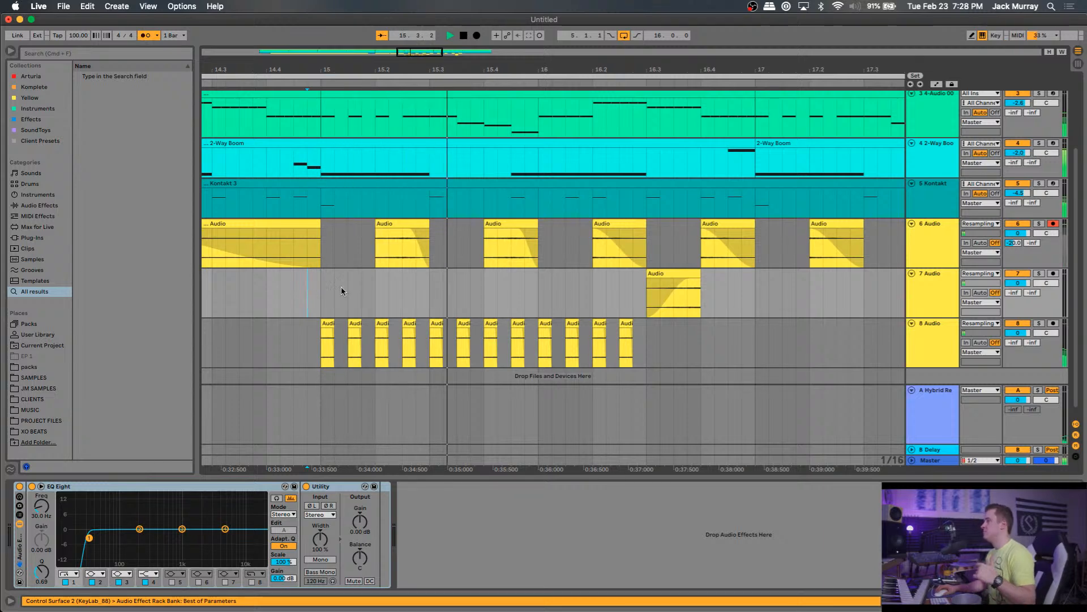
Split the track 6 clip at 15.2 into sixteenth-note slices, deactivate the first and third slices, and play from bar 15.
{"action": "left_click", "coordinate": [383, 261]}
{"action": "key", "text": "space"}
{"action": "key", "text": "super+e"}
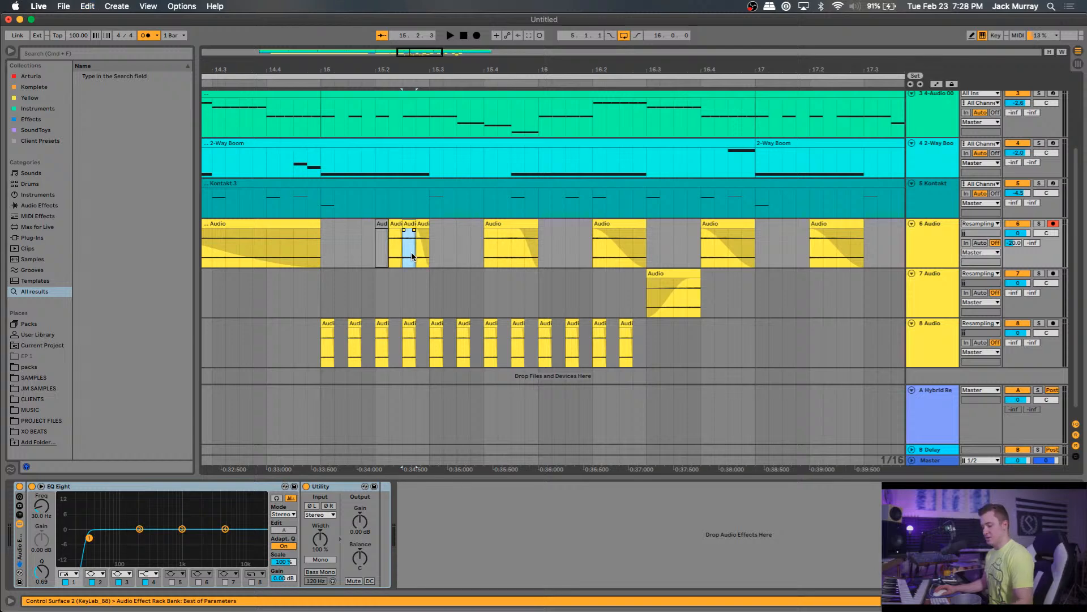
{"action": "left_click", "coordinate": [323, 294]}
{"action": "key", "text": "space"}
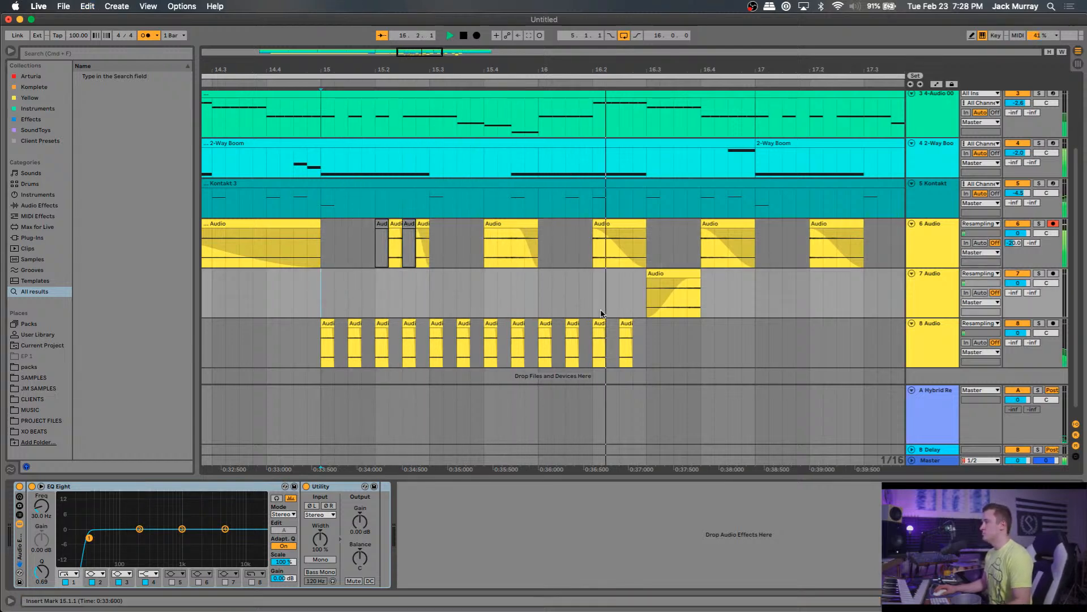
Duplicate the last short clips on track 8 to fill 16.3 through the end of bar 16.
{"action": "key", "text": "space"}
{"action": "left_click_drag", "start_coordinate": [647, 343], "coordinate": [578, 346]}
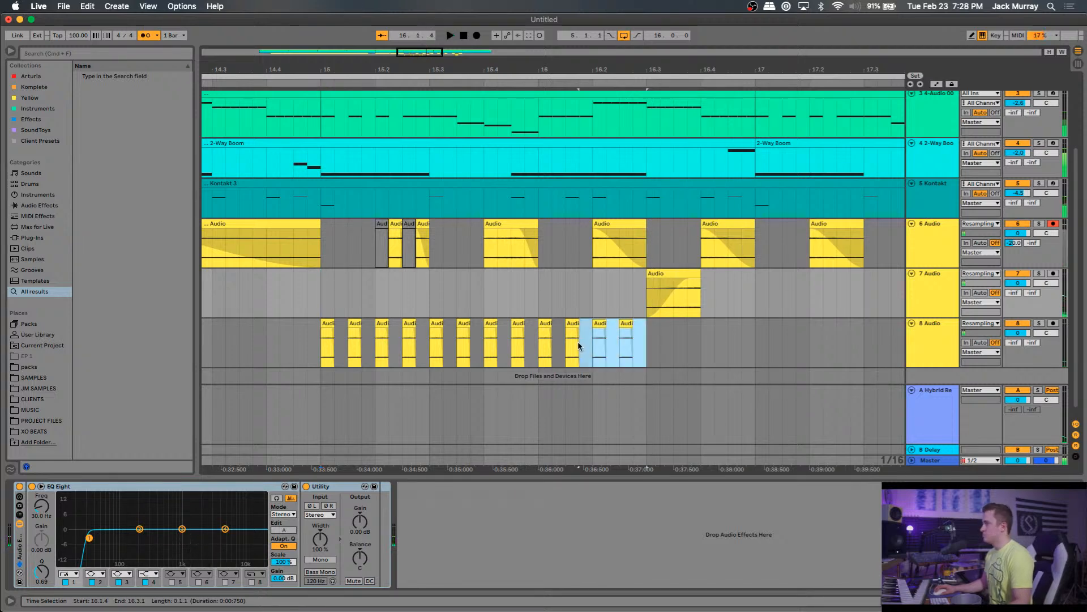
{"action": "key", "text": "super+d"}
{"action": "key", "text": "super+d"}
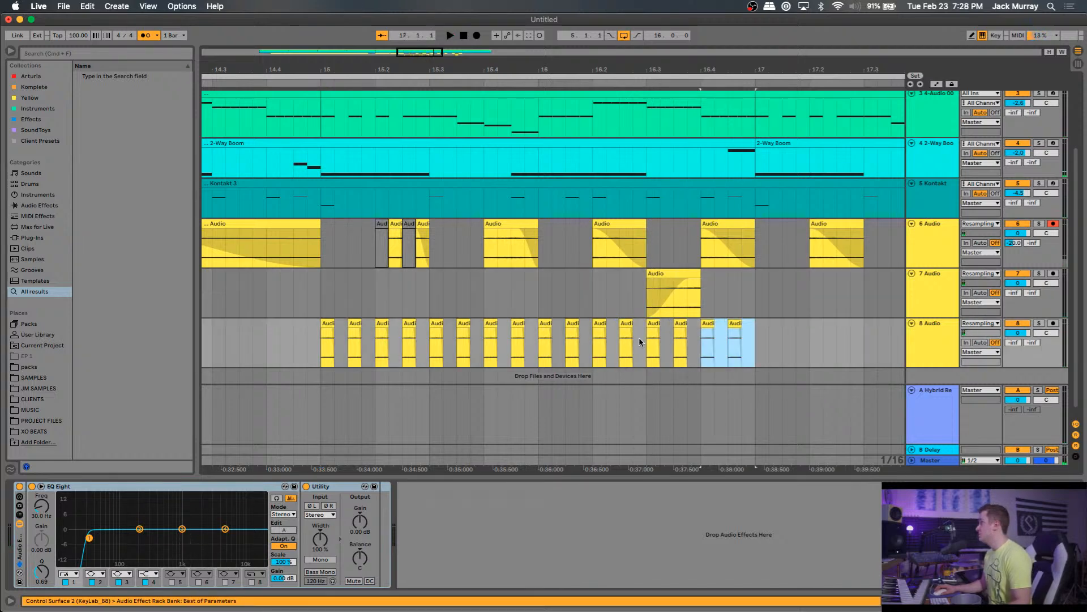
Set the arrangement grid to fixed 1/16 triplets around the track 8 clips in bar 16.
{"action": "key", "text": "z"}
{"action": "right_click", "coordinate": [667, 336]}
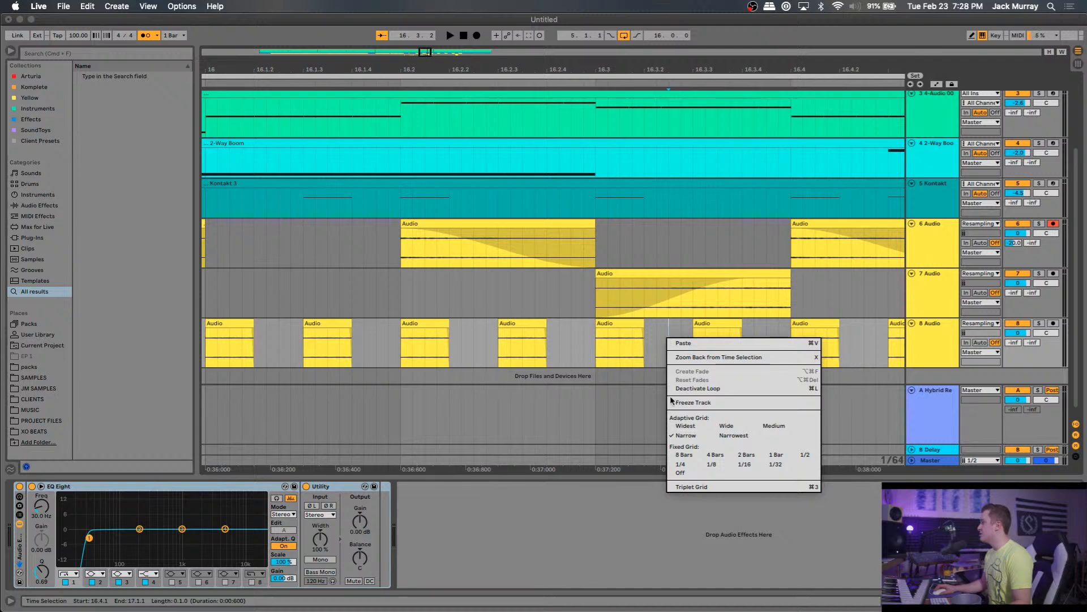
{"action": "left_click", "coordinate": [691, 486]}
{"action": "scroll", "coordinate": [654, 336], "scroll_direction": "down", "scroll_amount": 3}
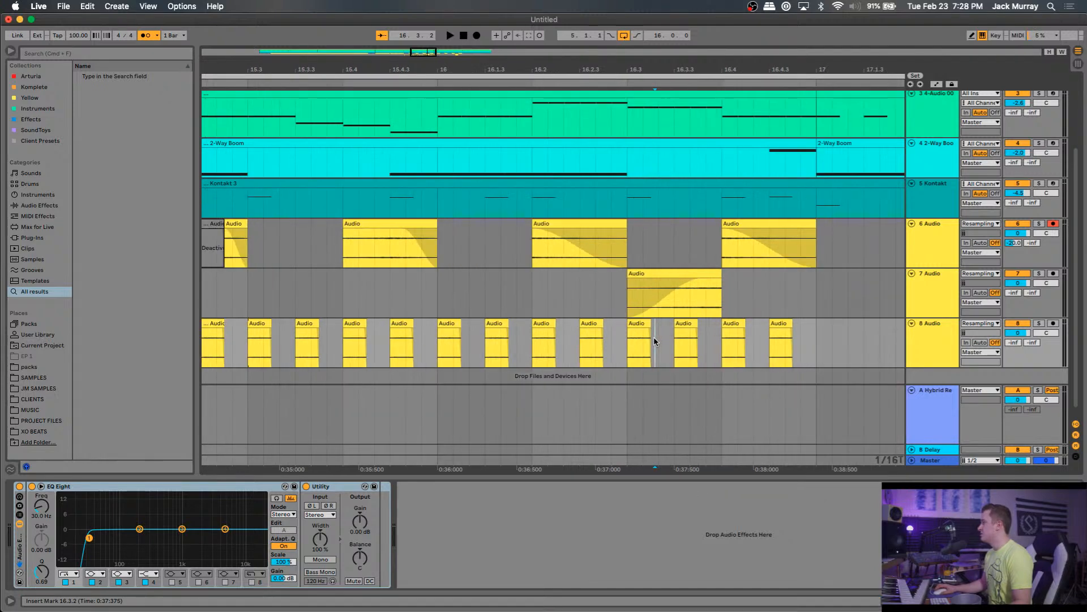
{"action": "right_click", "coordinate": [659, 341]}
{"action": "left_click", "coordinate": [702, 464]}
{"action": "right_click", "coordinate": [665, 351]}
{"action": "left_click", "coordinate": [744, 479]}
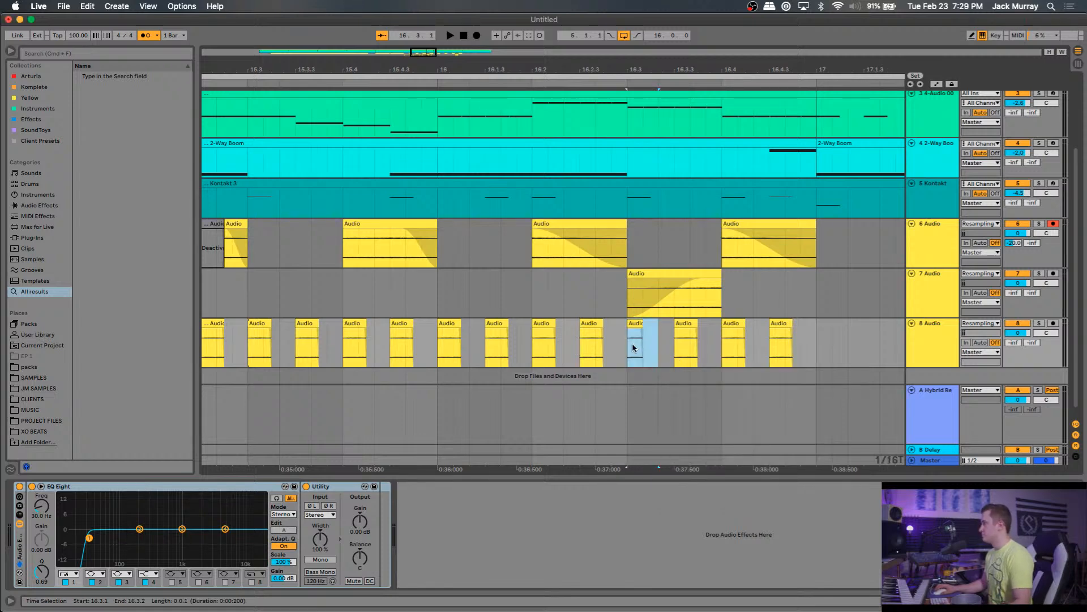
Repeat the shortened track 8 clip at 16.3 as three eighth-note triplets, delete the leftover pieces, and play from 16.3.
{"action": "key", "text": "super+d"}
{"action": "key", "text": "super+d"}
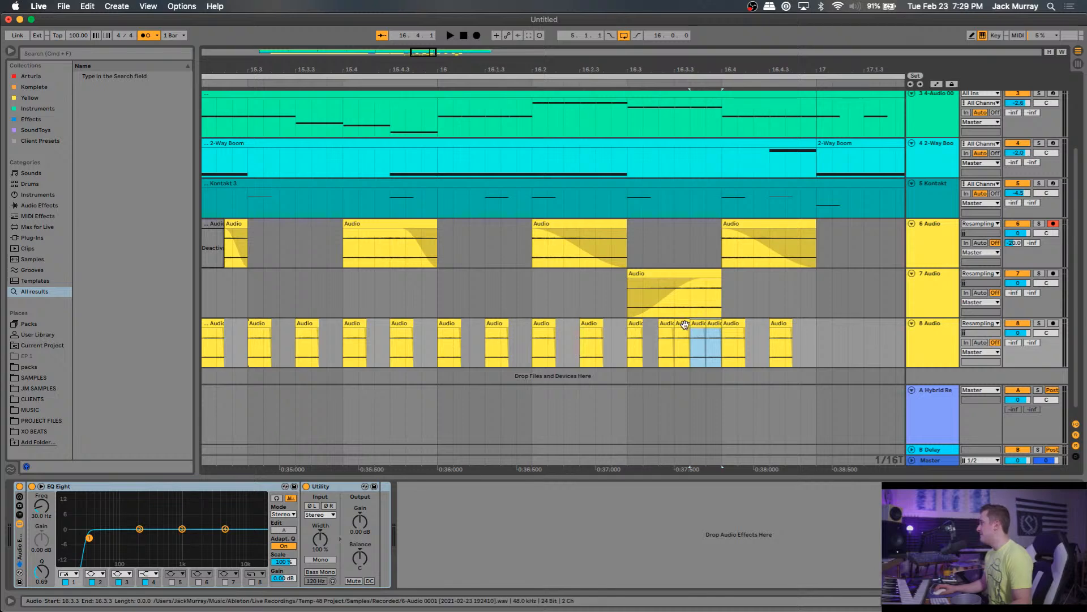
{"action": "left_click", "coordinate": [685, 325]}
{"action": "left_click_drag", "start_coordinate": [714, 325], "coordinate": [698, 325]}
{"action": "left_click", "coordinate": [626, 342]}
{"action": "key", "text": "space"}
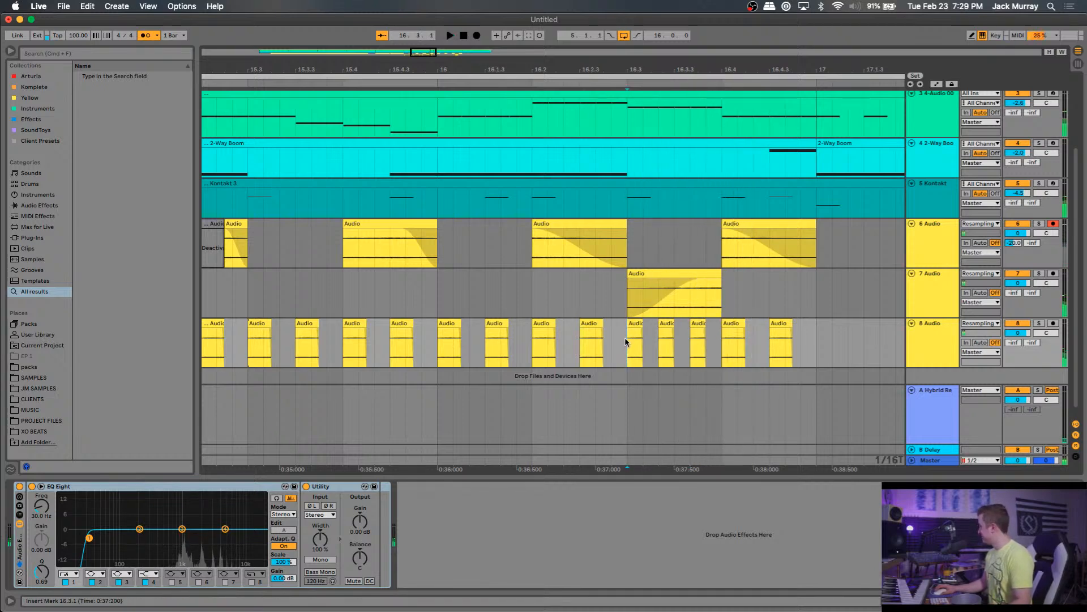
Duplicate the triplet group at 16.3 on track 8 to 16.4 and delete the leftover clip pieces between the triplets.
{"action": "left_click_drag", "start_coordinate": [626, 342], "coordinate": [728, 345]}
{"action": "key", "text": "super+d"}
{"action": "left_click", "coordinate": [743, 333]}
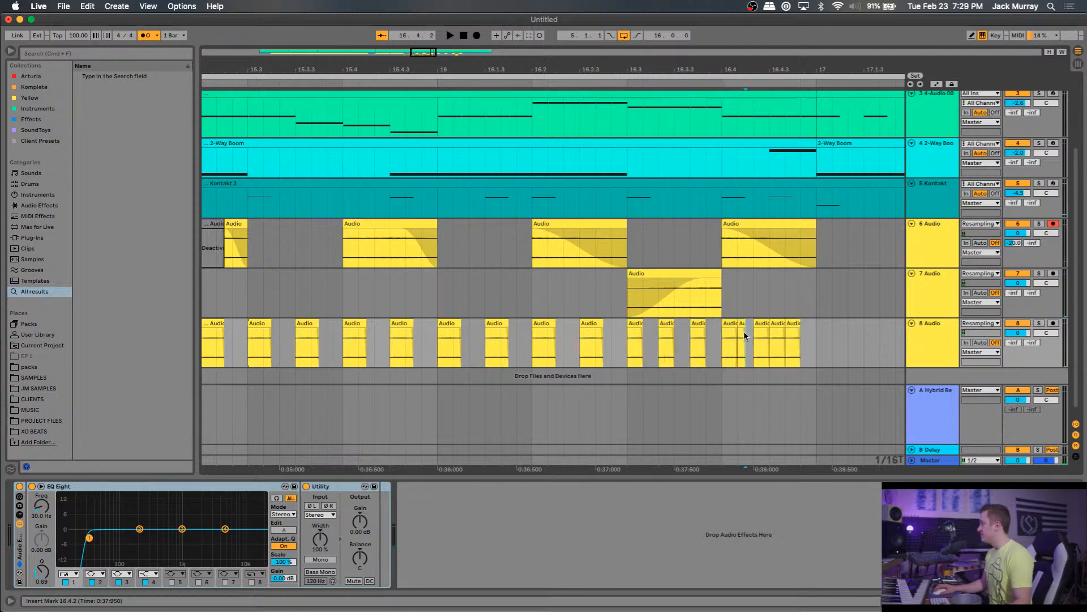
{"action": "left_click", "coordinate": [739, 324]}
{"action": "left_click_drag", "start_coordinate": [740, 325], "coordinate": [776, 324]}
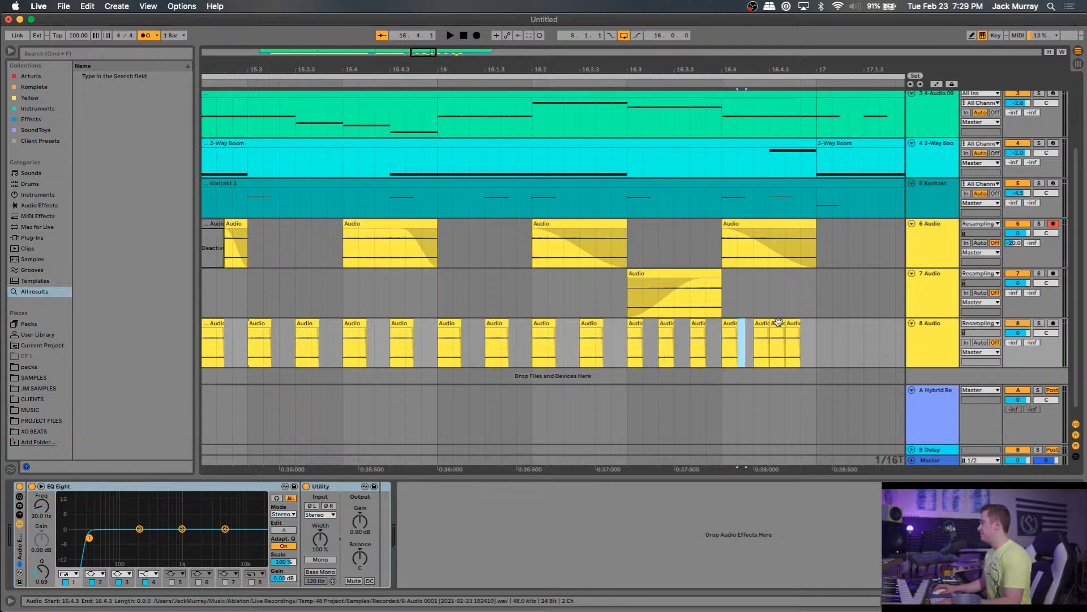
{"action": "scroll", "coordinate": [451, 328], "scroll_direction": "down", "scroll_amount": 3}
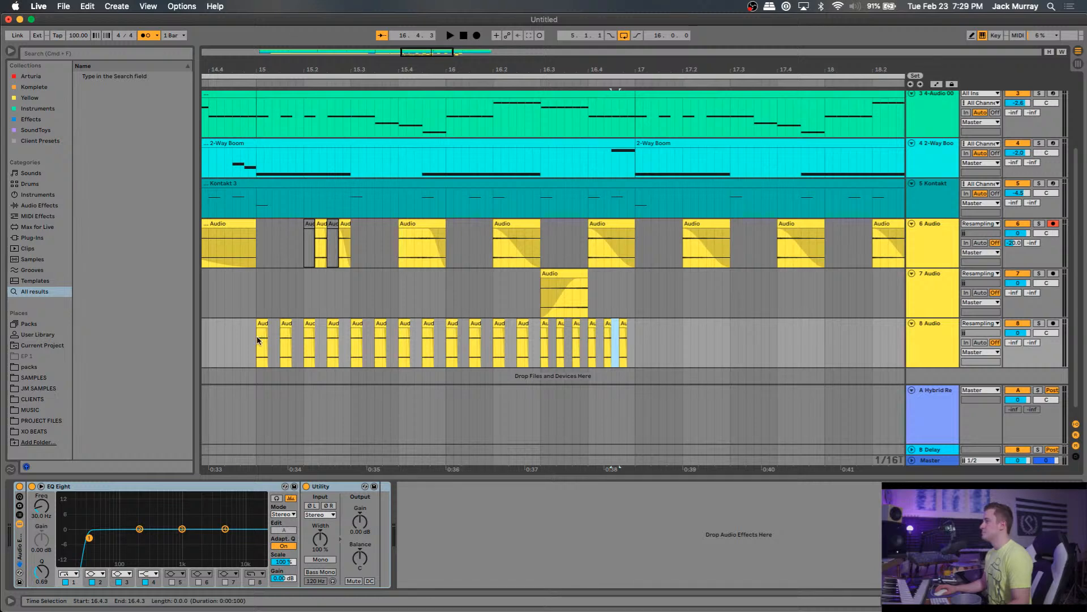
Solo track 8 and play its chopped clips from 14.4 through bar 16.
{"action": "left_click", "coordinate": [1039, 324]}
{"action": "key", "text": "space"}
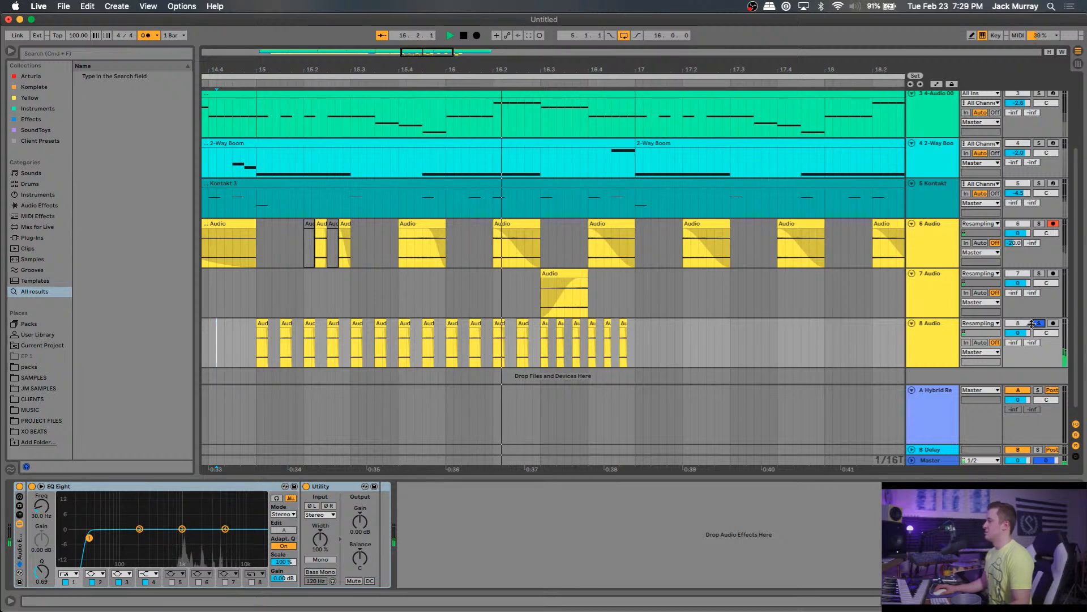
{"action": "key", "text": "space"}
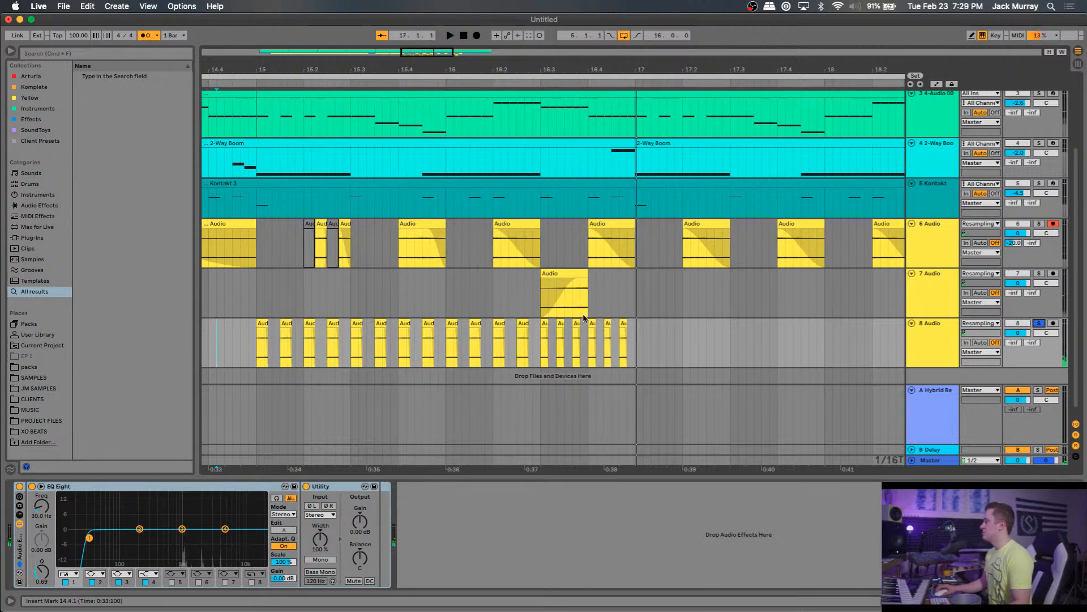
Try raising the first triplet clip at 16.3 on track 8 to 200 BPM, audition it, and undo the tempo change.
{"action": "scroll", "coordinate": [577, 320], "scroll_direction": "up", "scroll_amount": 3}
{"action": "left_click_drag", "start_coordinate": [529, 324], "coordinate": [548, 325]}
{"action": "double_click", "coordinate": [536, 324]}
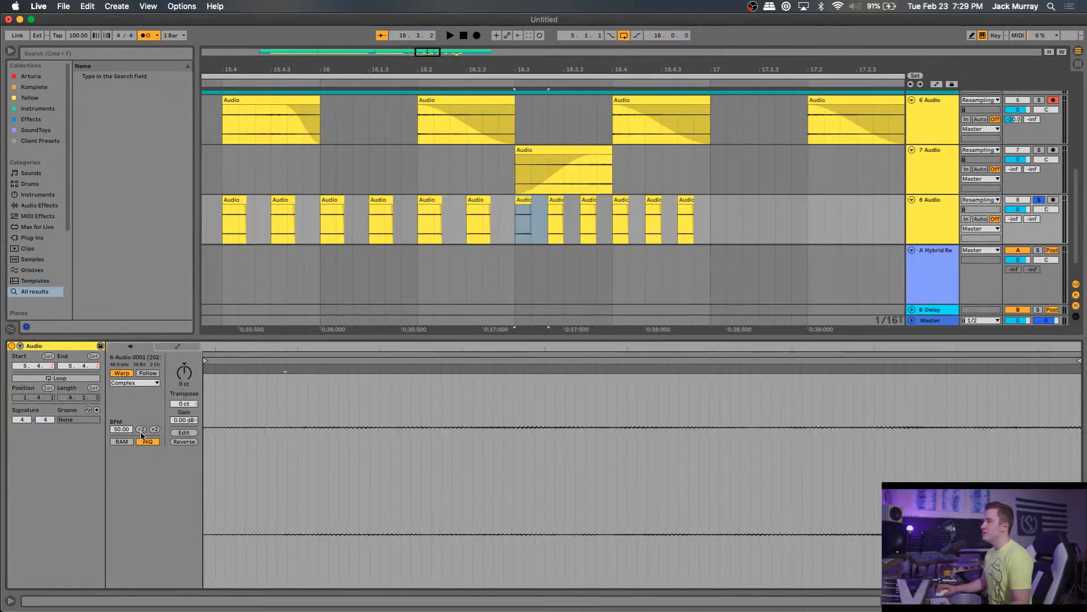
{"action": "left_click", "coordinate": [515, 229]}
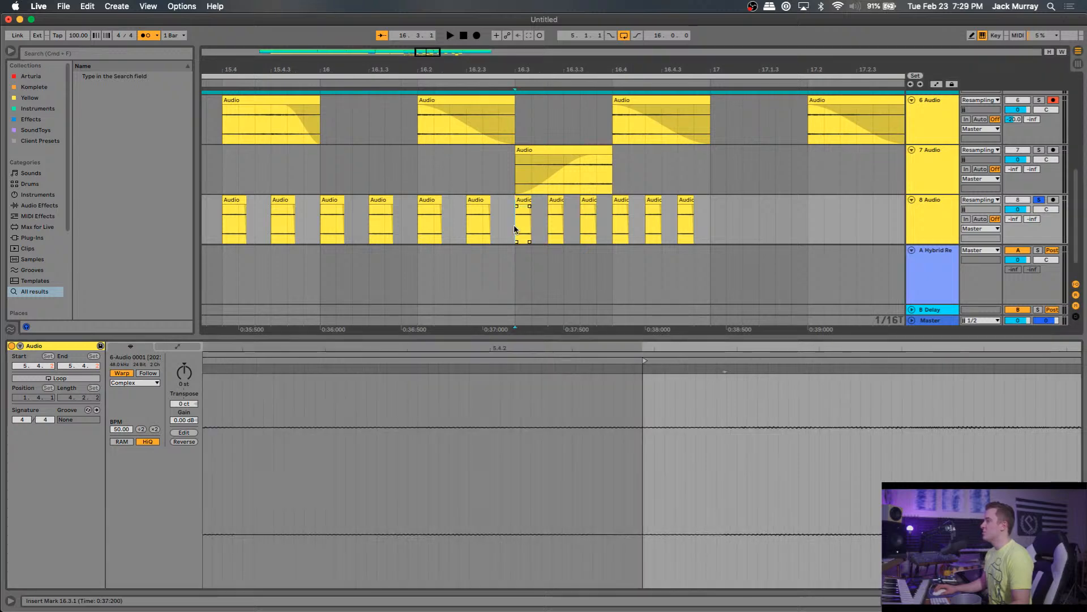
{"action": "key", "text": "space"}
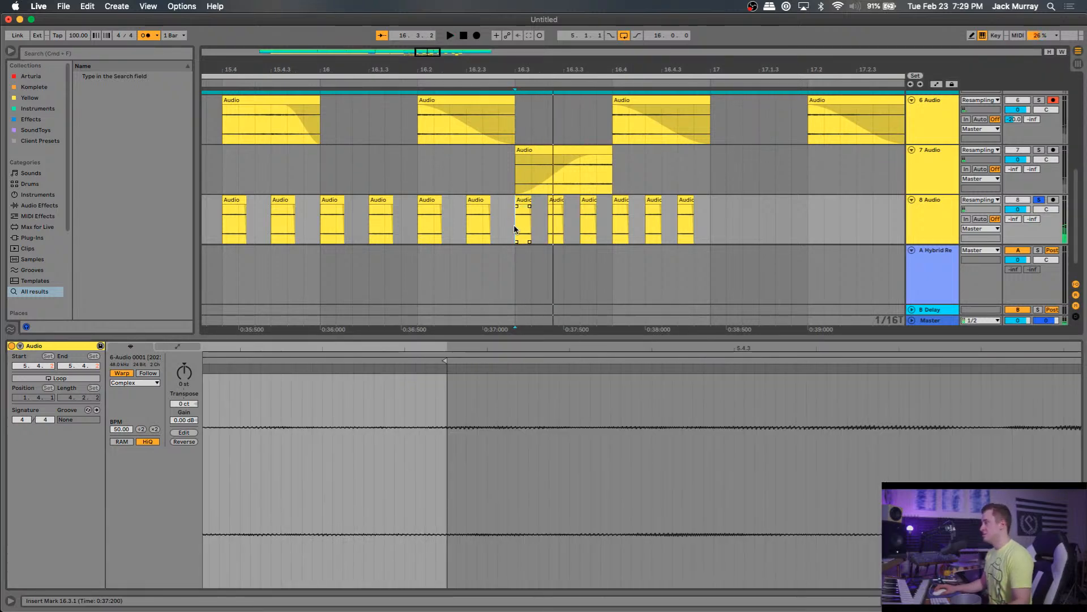
{"action": "key", "text": "space"}
{"action": "left_click", "coordinate": [520, 227]}
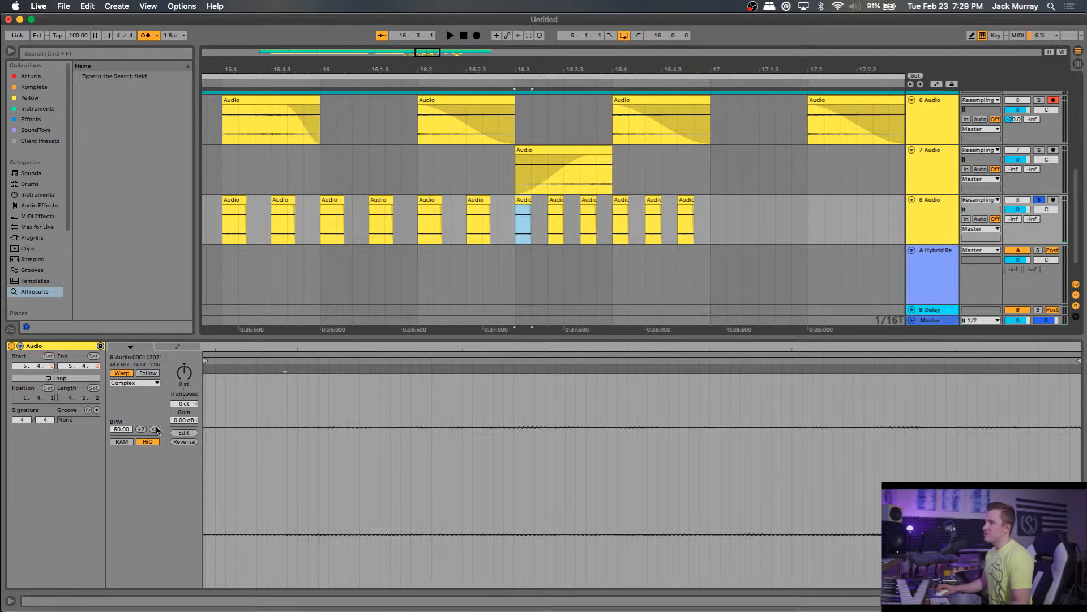
{"action": "left_click", "coordinate": [154, 429]}
{"action": "left_click", "coordinate": [154, 429]}
{"action": "key", "text": "space"}
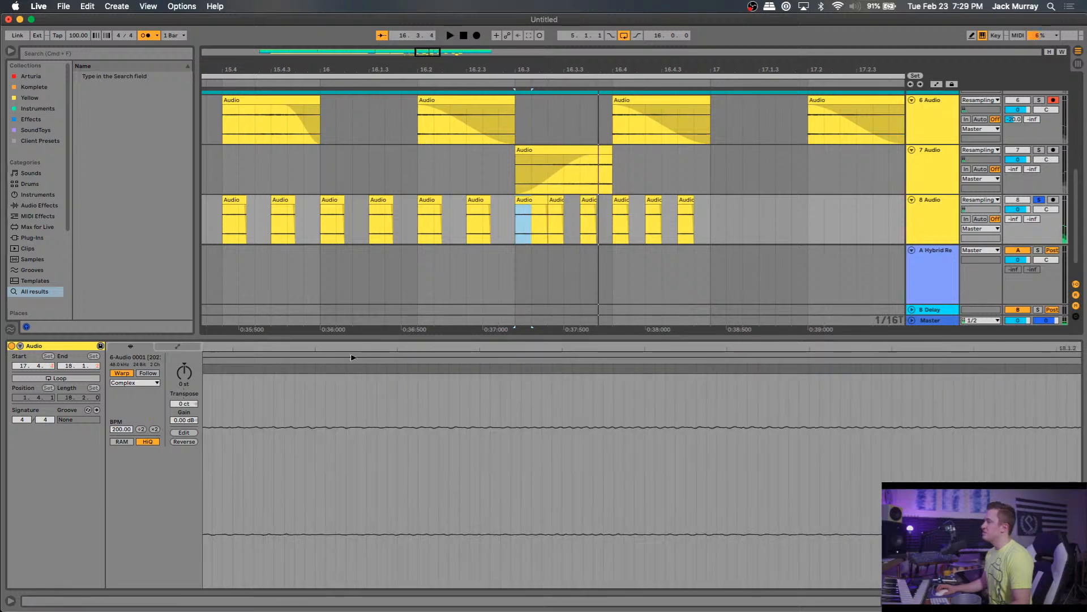
{"action": "key", "text": "super+z"}
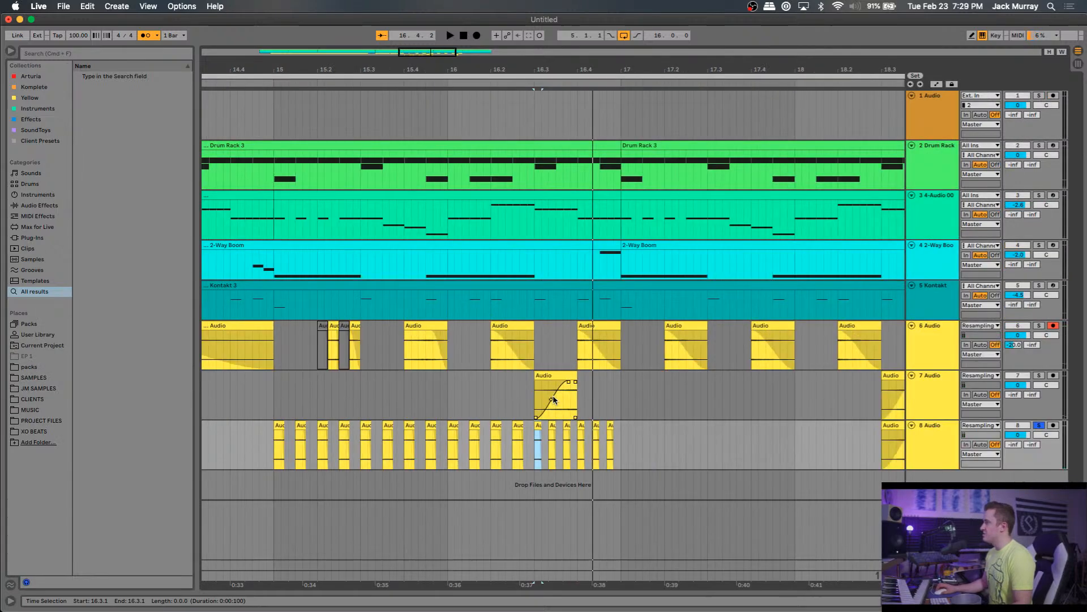
Turn off the triplet grid and replace the track 8 triplets from 16.3 to 17 with duplicates of the evenly spaced clips before them.
{"action": "right_click", "coordinate": [622, 436]}
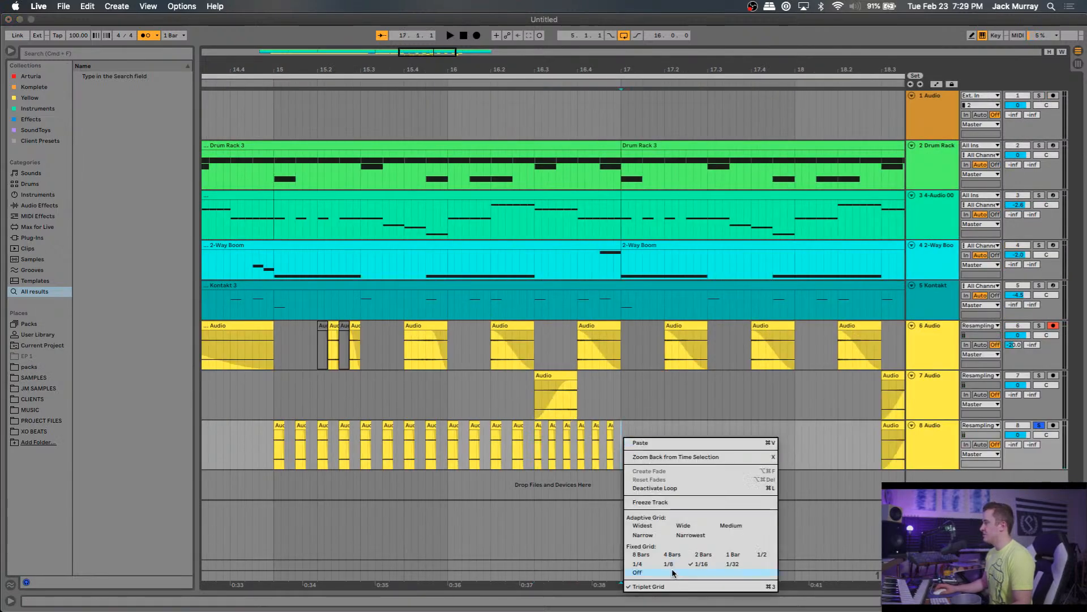
{"action": "left_click", "coordinate": [647, 587]}
{"action": "left_click_drag", "start_coordinate": [621, 447], "coordinate": [464, 442]}
{"action": "left_click", "coordinate": [527, 433]}
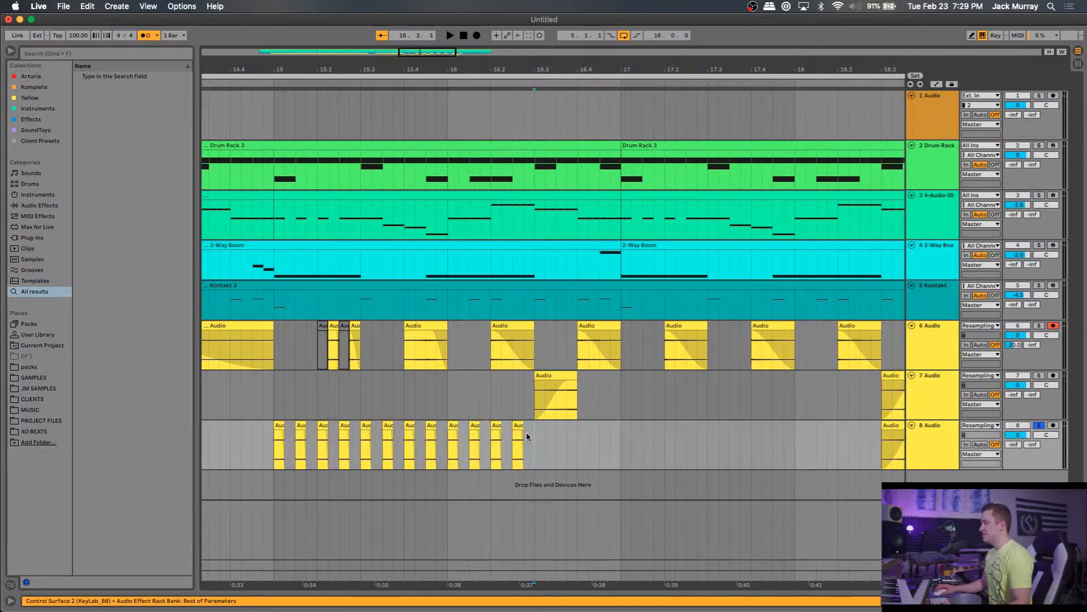
{"action": "key", "text": "super+d"}
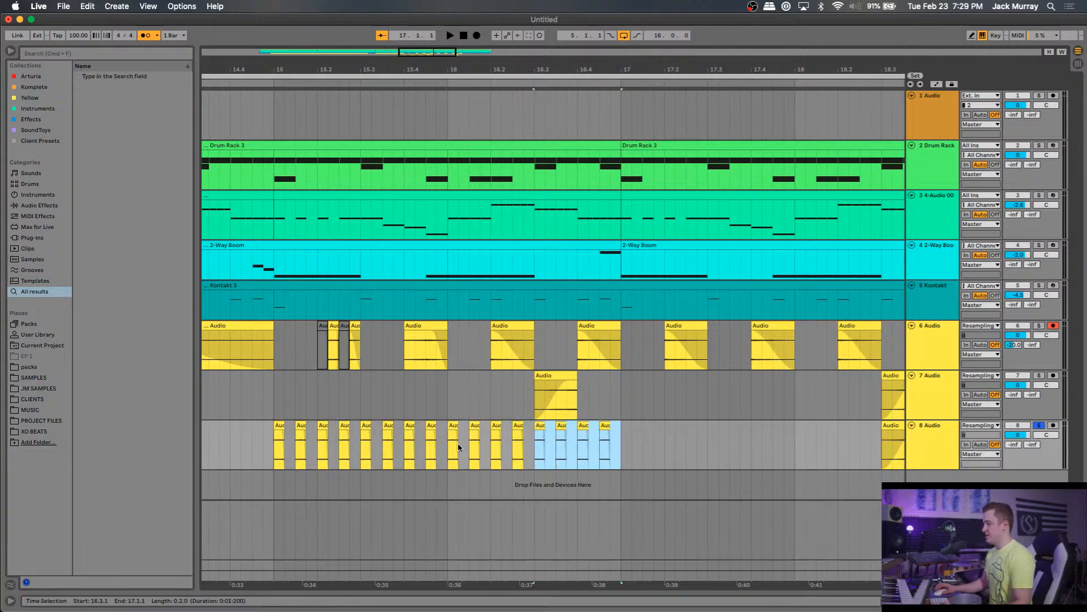
Unsolo track 8 and play the full arrangement from 14.3.3 past bar 16.
{"action": "key", "text": "minus"}
{"action": "key", "text": "minus"}
{"action": "key", "text": "minus"}
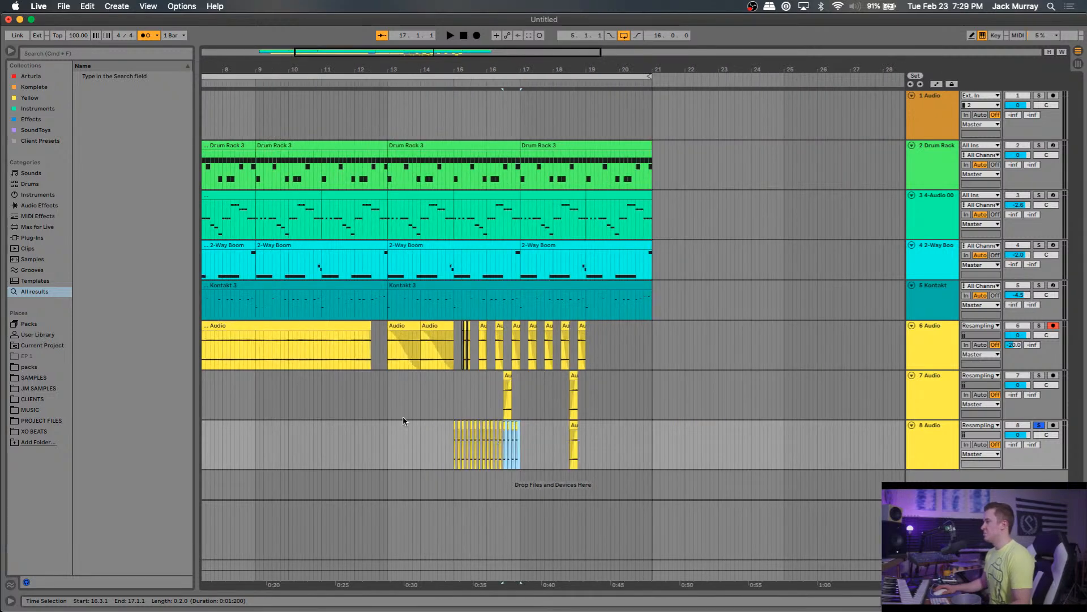
{"action": "scroll", "coordinate": [313, 406], "scroll_direction": "left", "scroll_amount": 5}
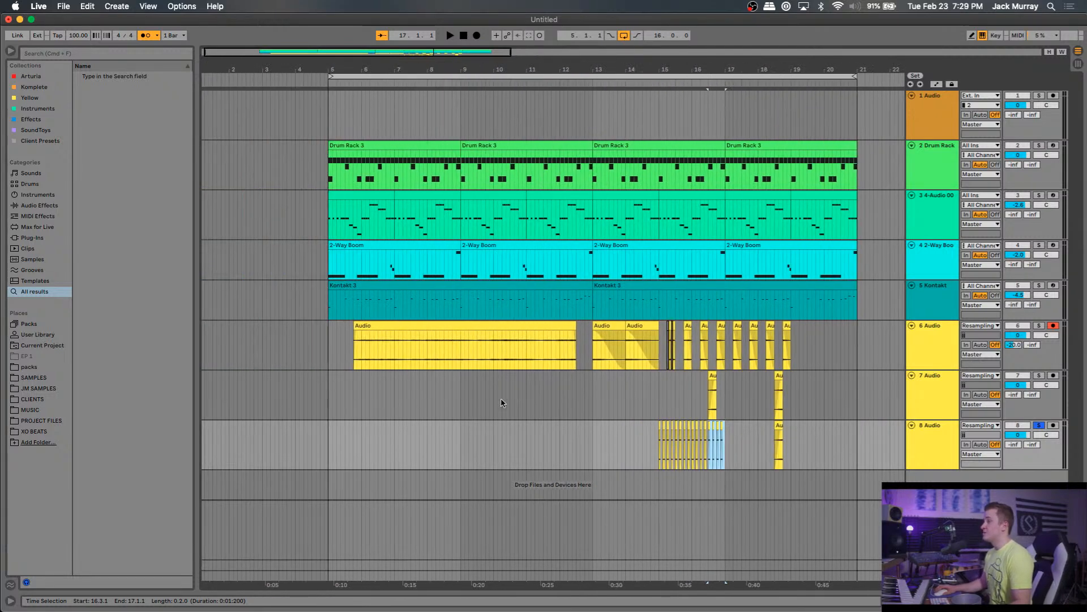
{"action": "left_click", "coordinate": [645, 402]}
{"action": "key", "text": "space"}
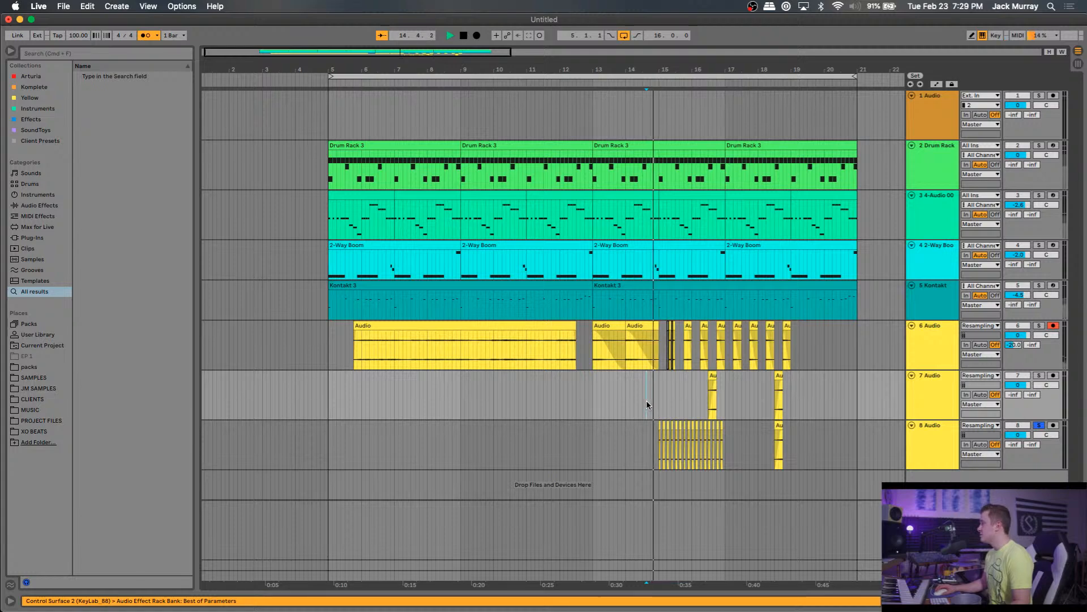
{"action": "left_click", "coordinate": [1040, 427]}
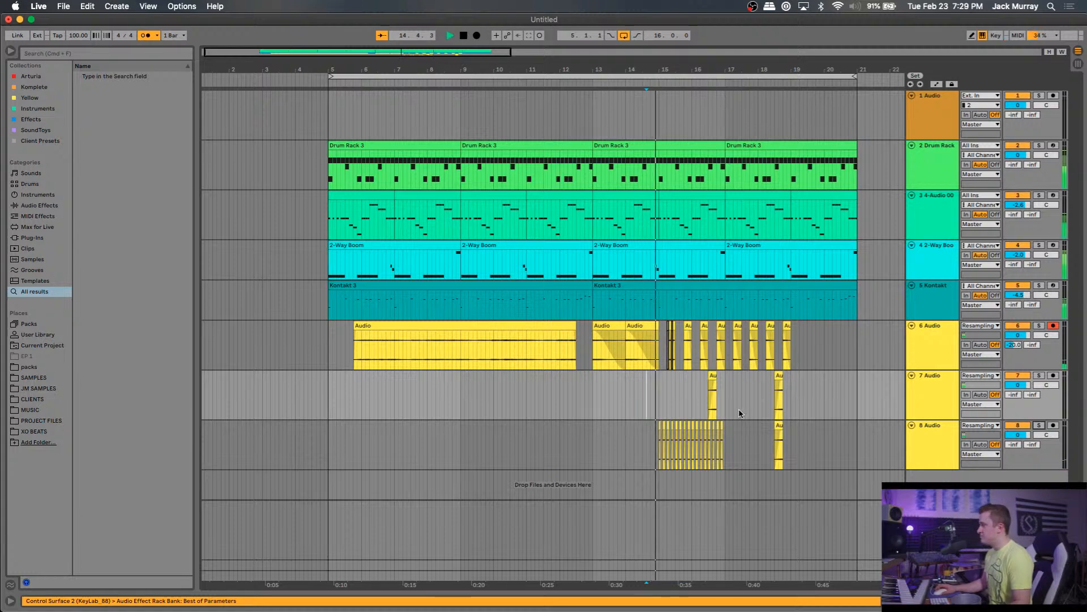
{"action": "scroll", "coordinate": [700, 401], "scroll_direction": "up", "scroll_amount": 8}
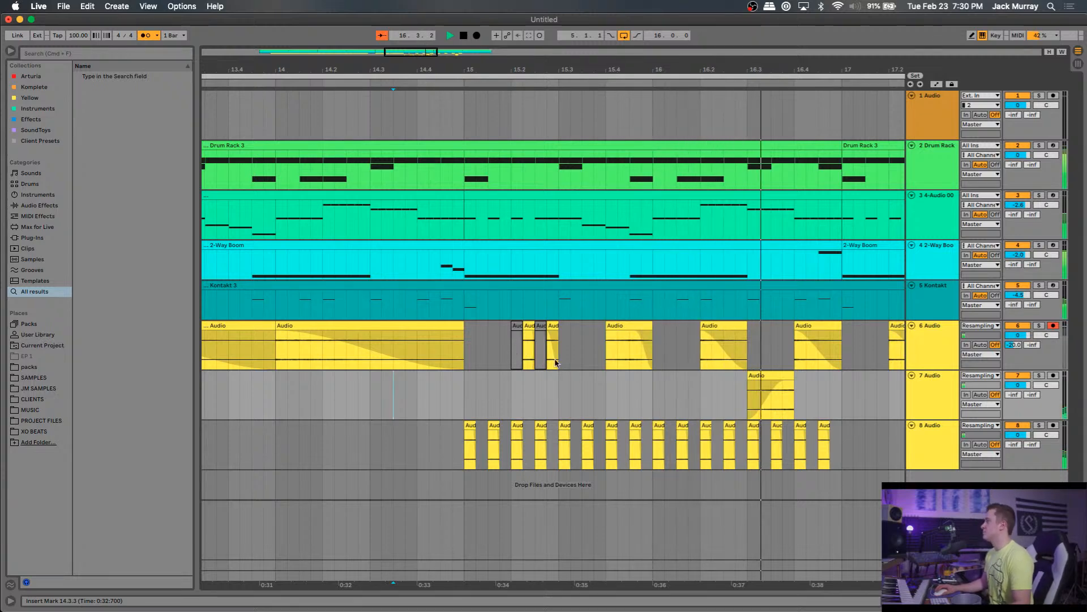
{"action": "scroll", "coordinate": [567, 364], "scroll_direction": "right", "scroll_amount": 2}
{"action": "key", "text": "space"}
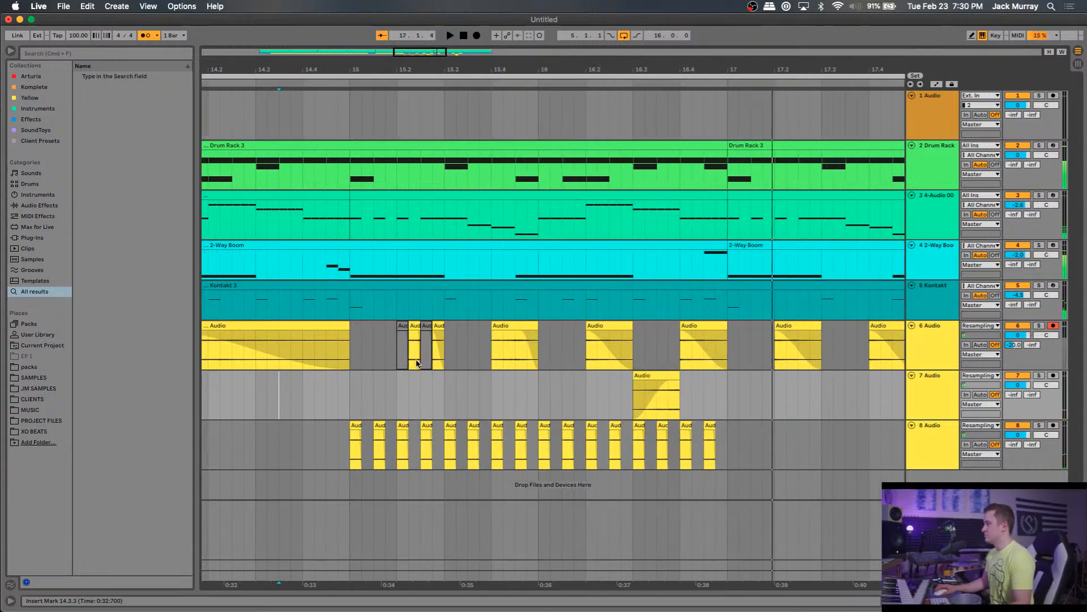
Replace the short and deactivated clip pieces at 15.2 on track 6 with a copy of the faded clip at 15.4.
{"action": "key", "text": "space"}
{"action": "left_click_drag", "start_coordinate": [388, 352], "coordinate": [430, 348]}
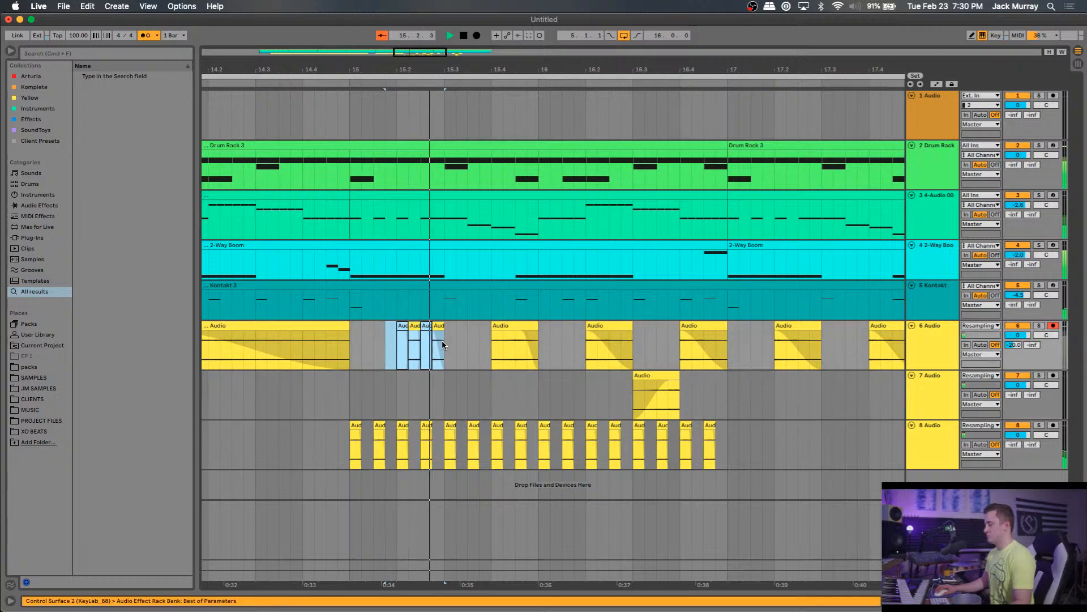
{"action": "left_click", "coordinate": [497, 327]}
{"action": "key", "text": "super+c"}
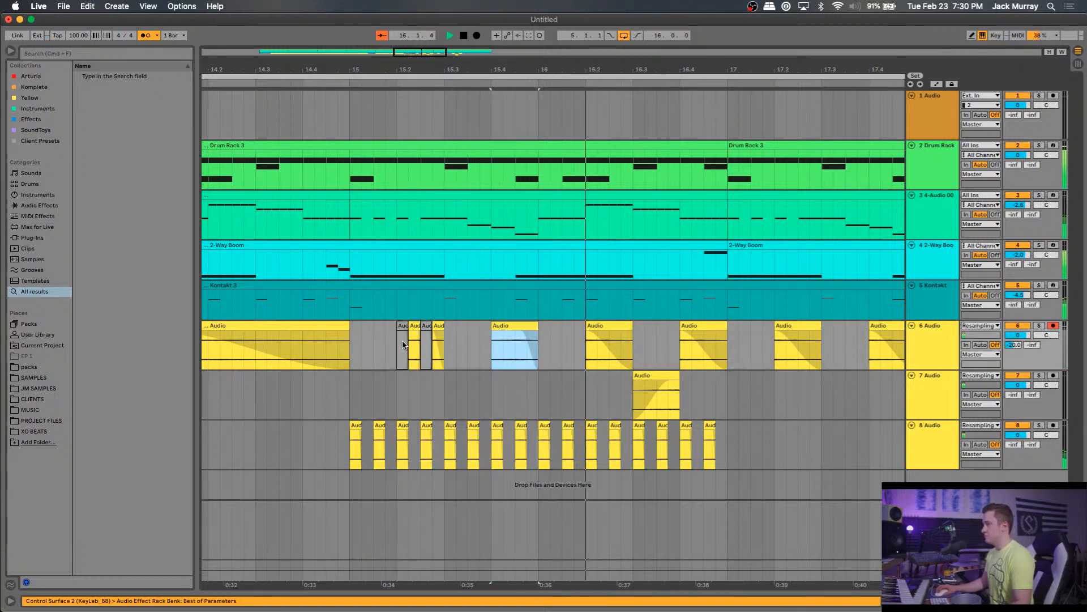
{"action": "left_click", "coordinate": [402, 348]}
{"action": "key", "text": "super+v"}
{"action": "key", "text": "space"}
Deactivate the track 8 clips at 15.2, 15.4 and from 16.2 through 16.4, and play the pattern from 14.4.4.
{"action": "left_click_drag", "start_coordinate": [398, 444], "coordinate": [425, 425]}
{"action": "left_click", "coordinate": [337, 440]}
{"action": "key", "text": "space"}
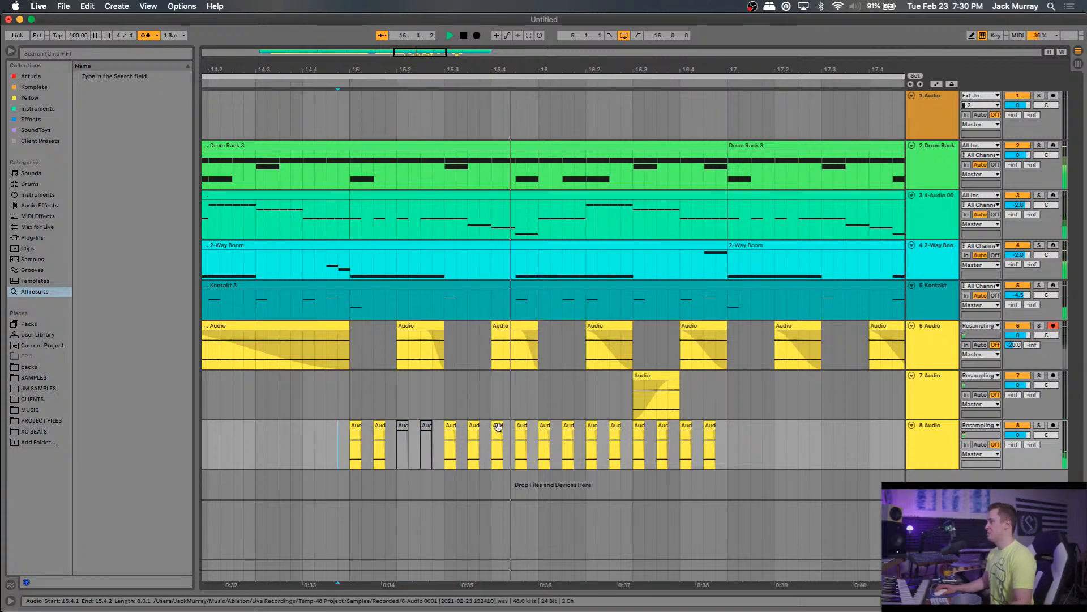
{"action": "key", "text": "space"}
{"action": "left_click_drag", "start_coordinate": [497, 436], "coordinate": [520, 427]}
{"action": "key", "text": "0"}
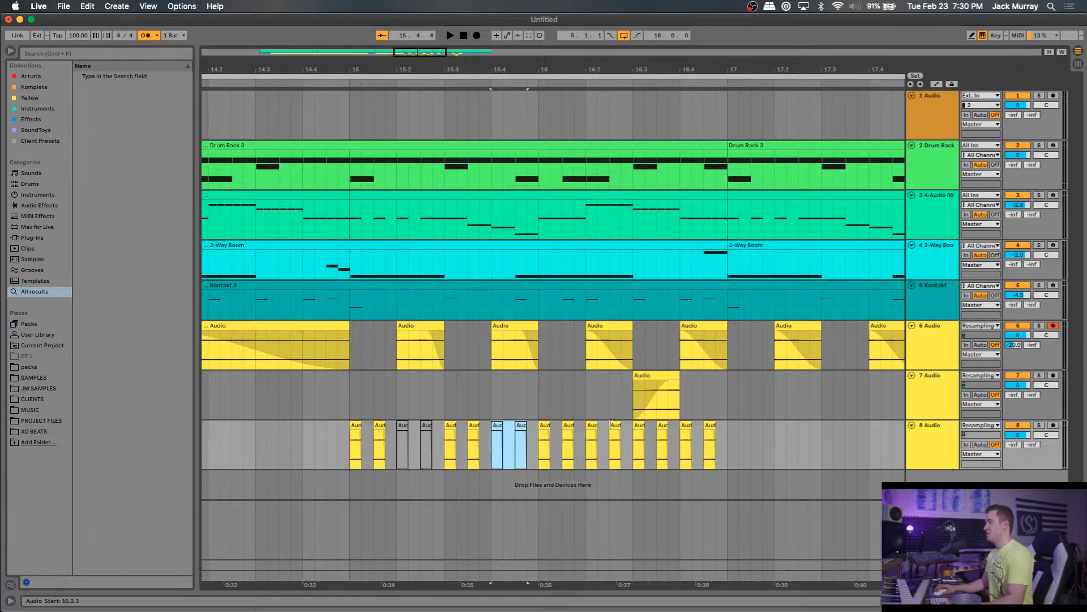
{"action": "left_click_drag", "start_coordinate": [583, 446], "coordinate": [704, 451]}
{"action": "key", "text": "0"}
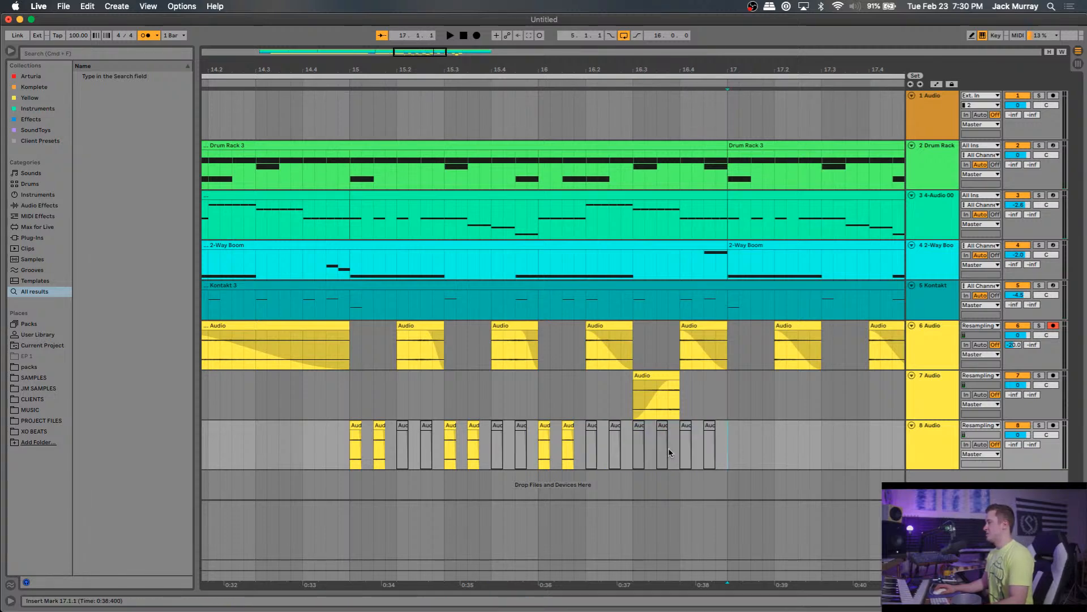
{"action": "left_click", "coordinate": [342, 433]}
{"action": "key", "text": "space"}
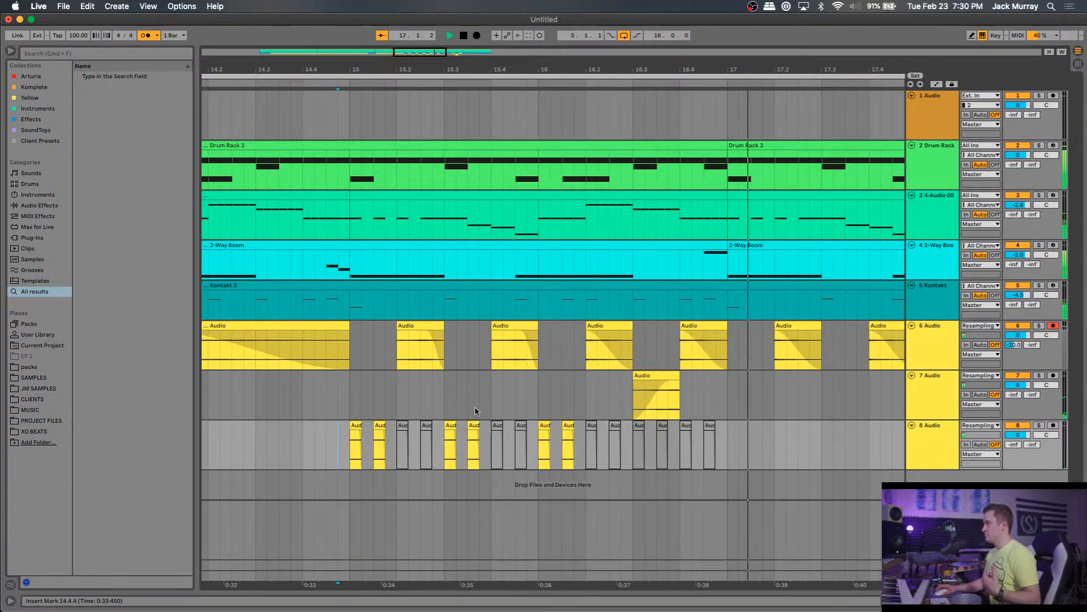
{"action": "key", "text": "space"}
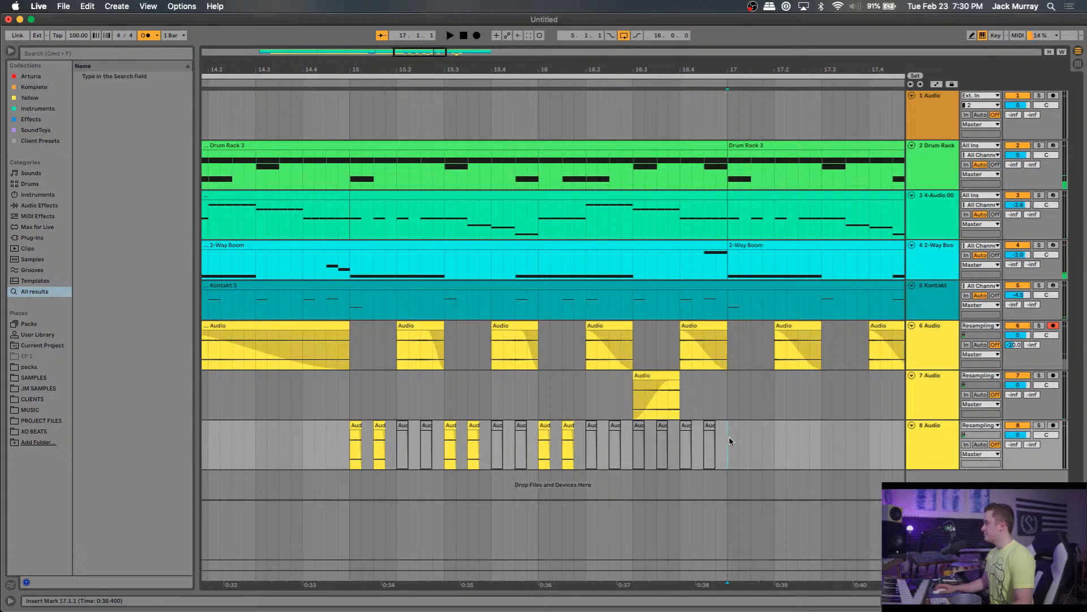
Duplicate track 8's bars 15 and 16 into 17 and 18, and copy bars 17 and 18 of tracks 6 to 8 into 19 and 20.
{"action": "left_click_drag", "start_coordinate": [728, 442], "coordinate": [334, 449]}
{"action": "key", "text": "super+d"}
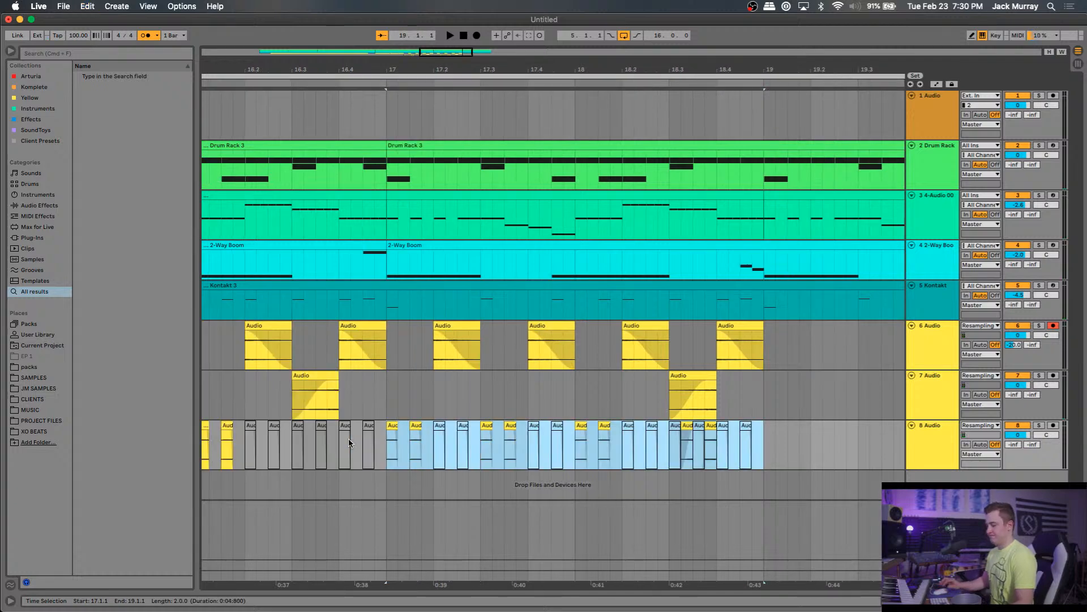
{"action": "scroll", "coordinate": [462, 431], "scroll_direction": "down", "scroll_amount": 5}
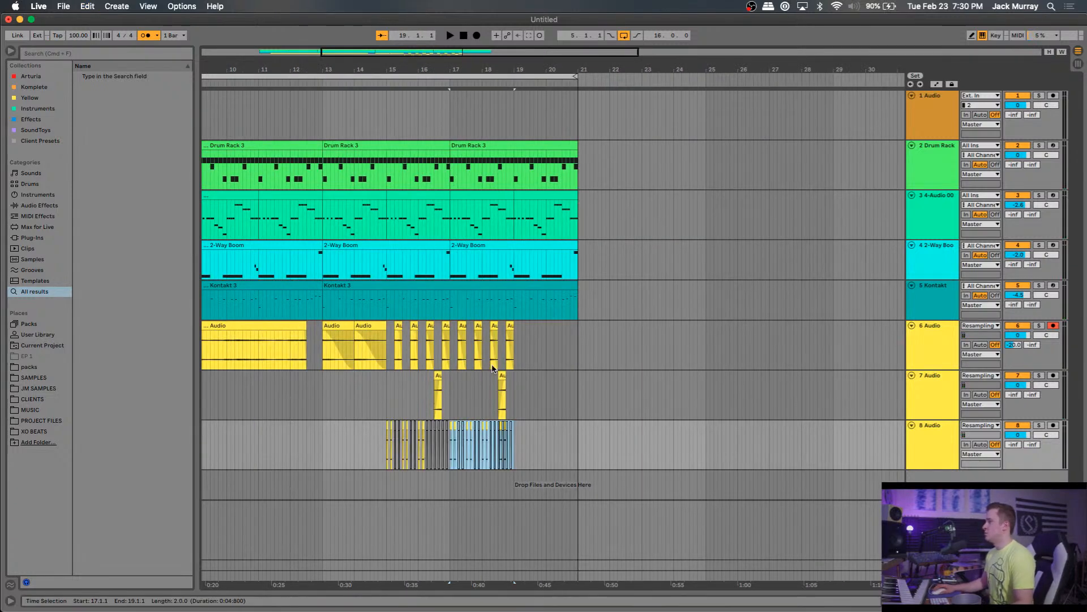
{"action": "scroll", "coordinate": [478, 388], "scroll_direction": "up", "scroll_amount": 3}
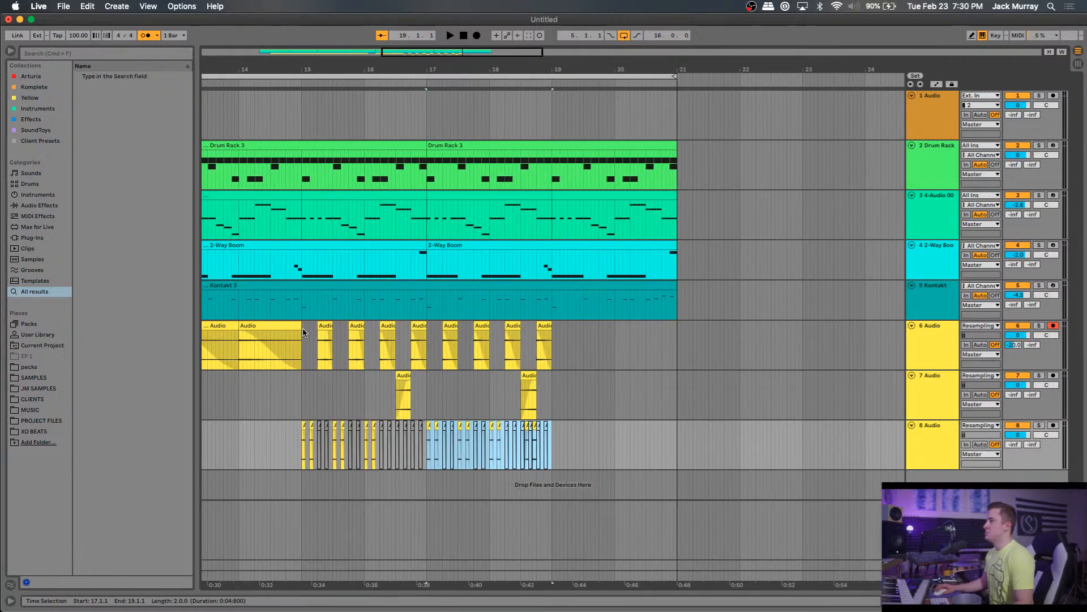
{"action": "left_click_drag", "start_coordinate": [303, 332], "coordinate": [426, 363]}
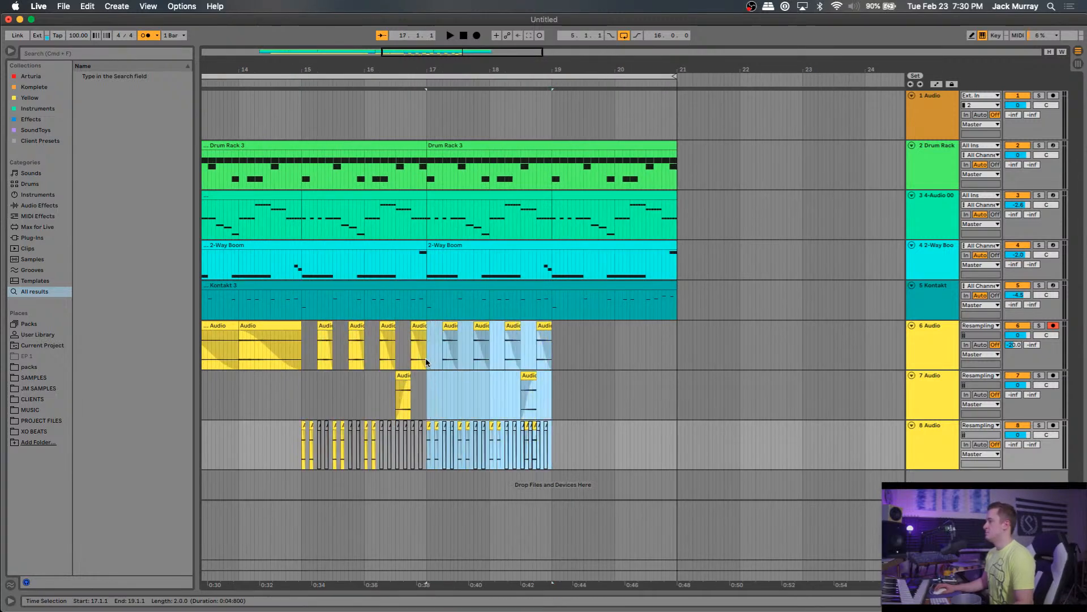
{"action": "key", "text": "super+d"}
Play the extended arrangement from 15.1 twice to check the alternating clip pattern on tracks 6 to 8.
{"action": "scroll", "coordinate": [396, 389], "scroll_direction": "left", "scroll_amount": 3}
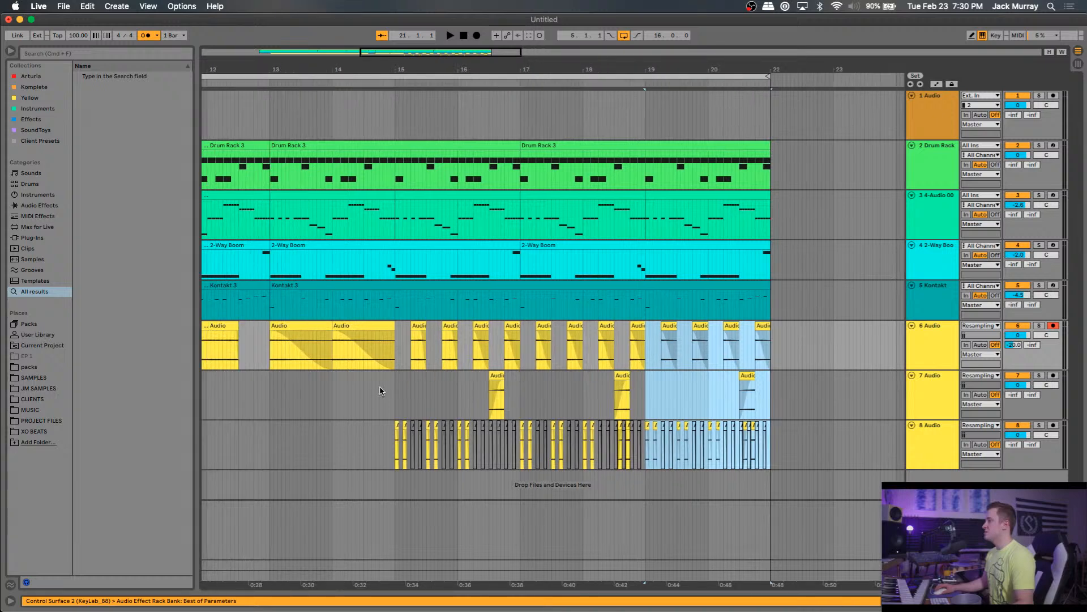
{"action": "left_click", "coordinate": [396, 389]}
{"action": "key", "text": "space"}
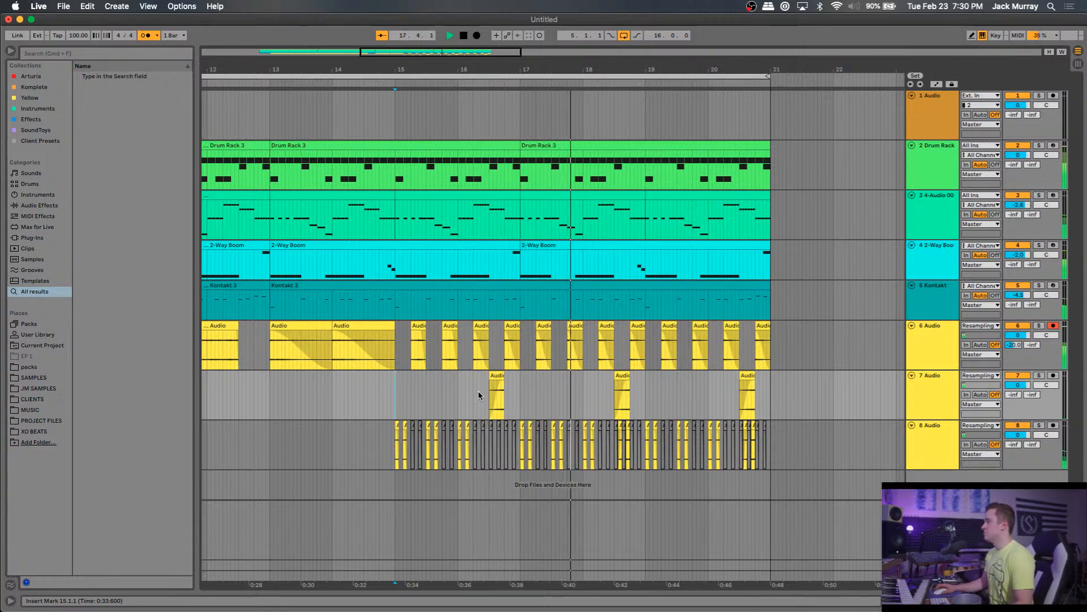
{"action": "key", "text": "space"}
{"action": "key", "text": "space"}
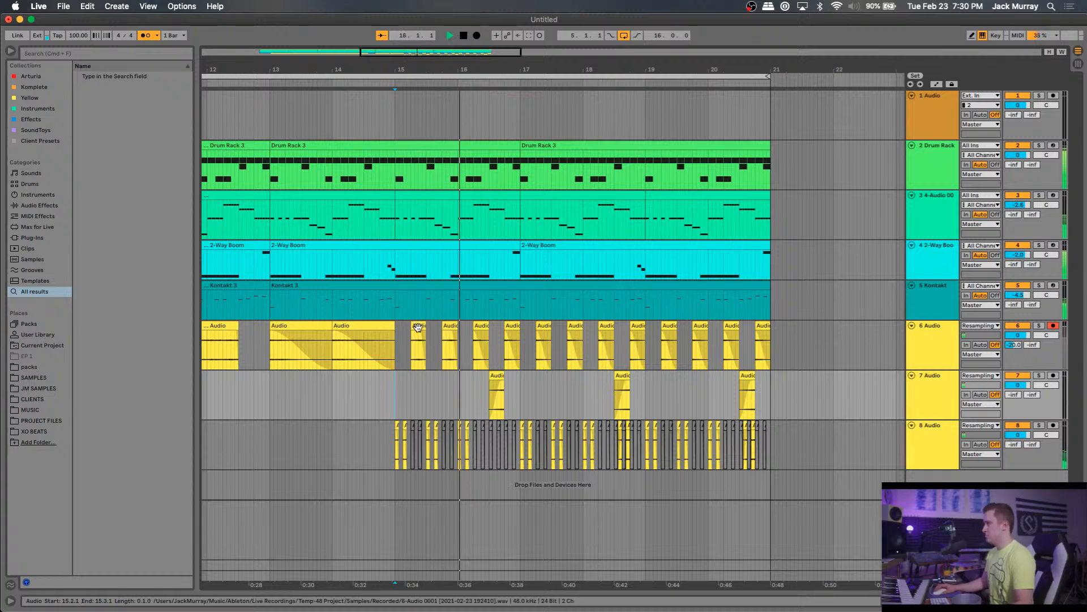
{"action": "left_click", "coordinate": [446, 326]}
{"action": "key", "text": "space"}
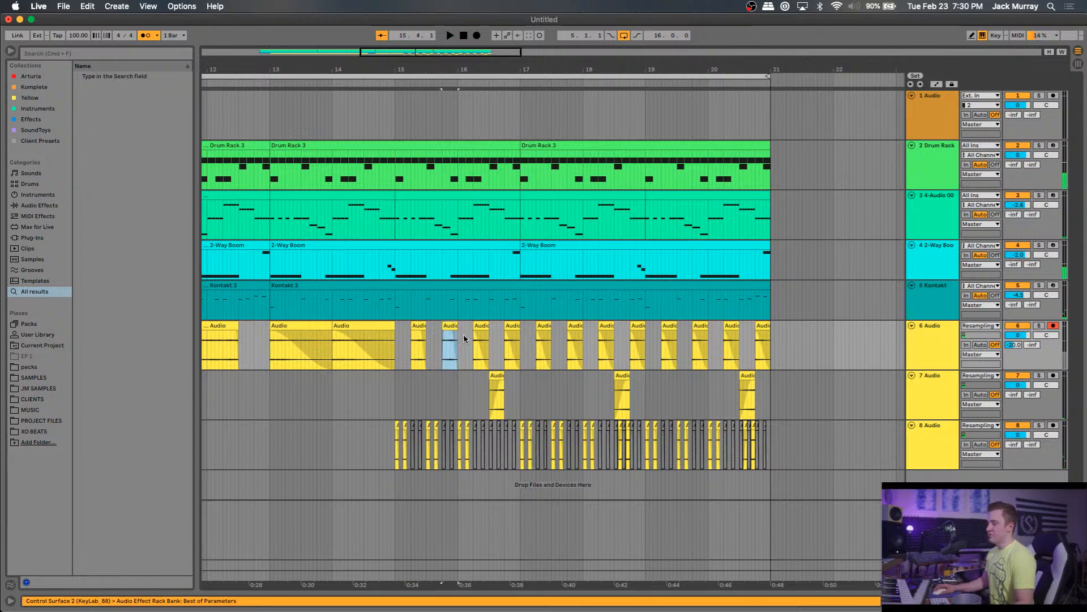
Delete track 6's clips from 17.2 to 21 and replace them with duplicates of its clips in bars 15 and 16.
{"action": "left_click", "coordinate": [512, 337]}
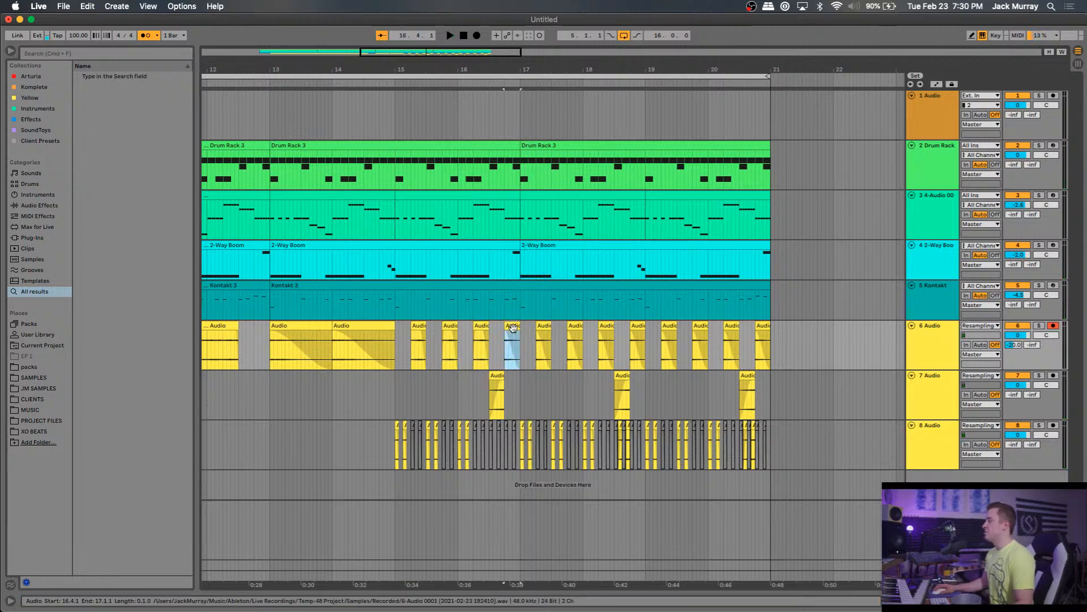
{"action": "left_click", "coordinate": [789, 346], "text": "shift"}
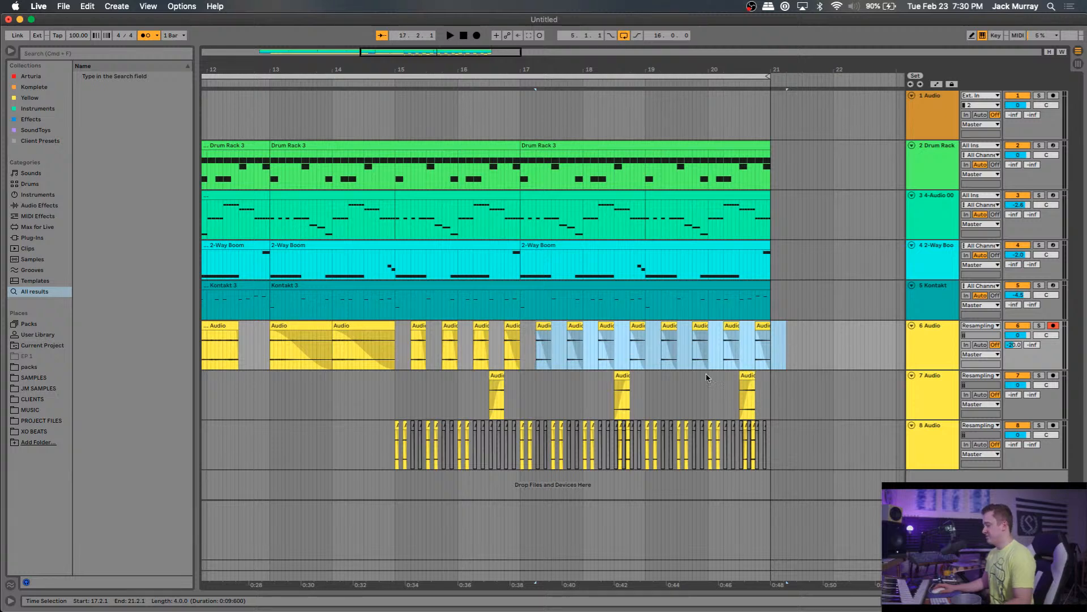
{"action": "key", "text": "Delete"}
{"action": "left_click_drag", "start_coordinate": [520, 343], "coordinate": [384, 351]}
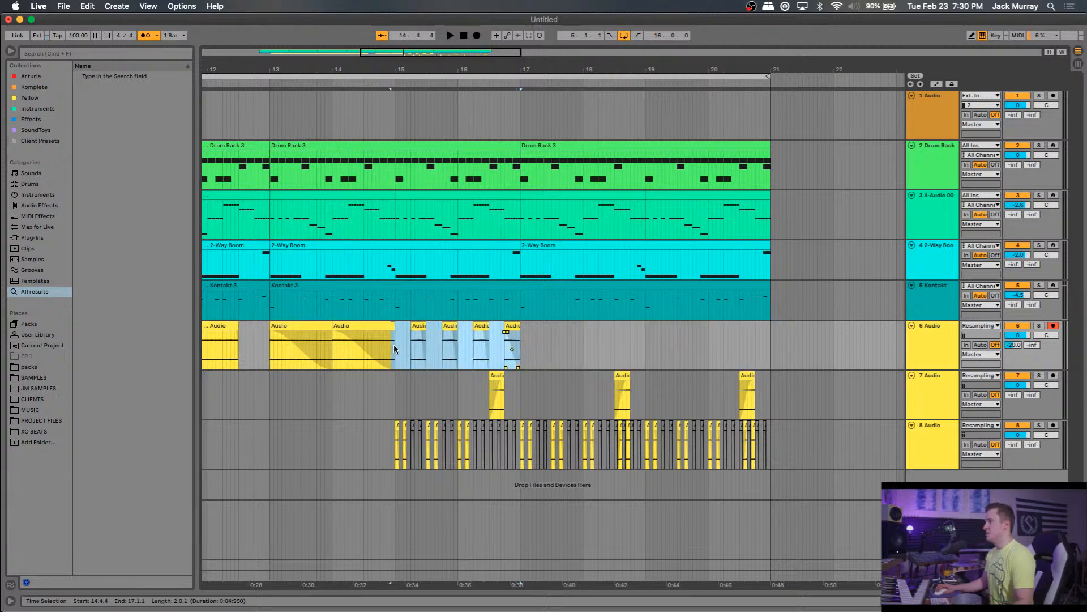
{"action": "key", "text": "super+d"}
{"action": "key", "text": "super+d"}
{"action": "left_click", "coordinate": [392, 348]}
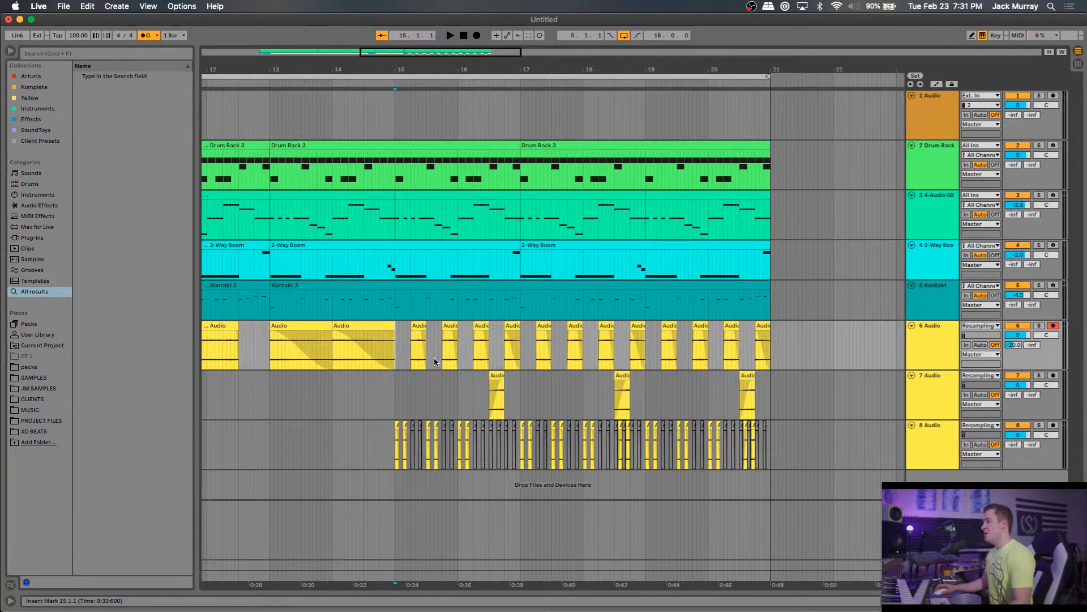
Open the Hybrid Reverb return's device and play the arrangement from 15.1.
{"action": "left_click", "coordinate": [932, 510]}
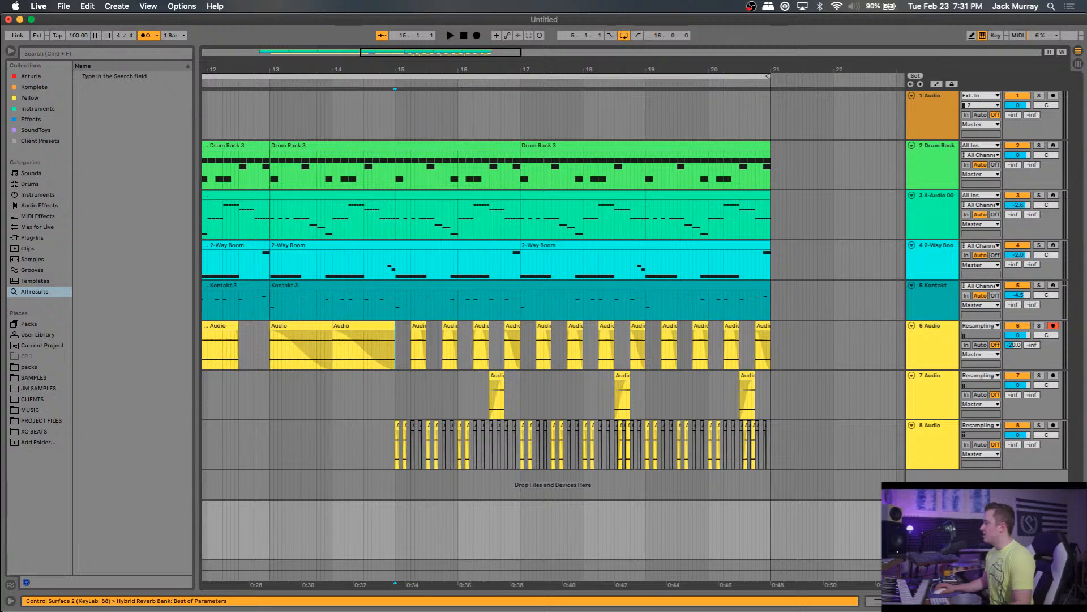
{"action": "double_click", "coordinate": [932, 506]}
{"action": "left_click", "coordinate": [912, 391]}
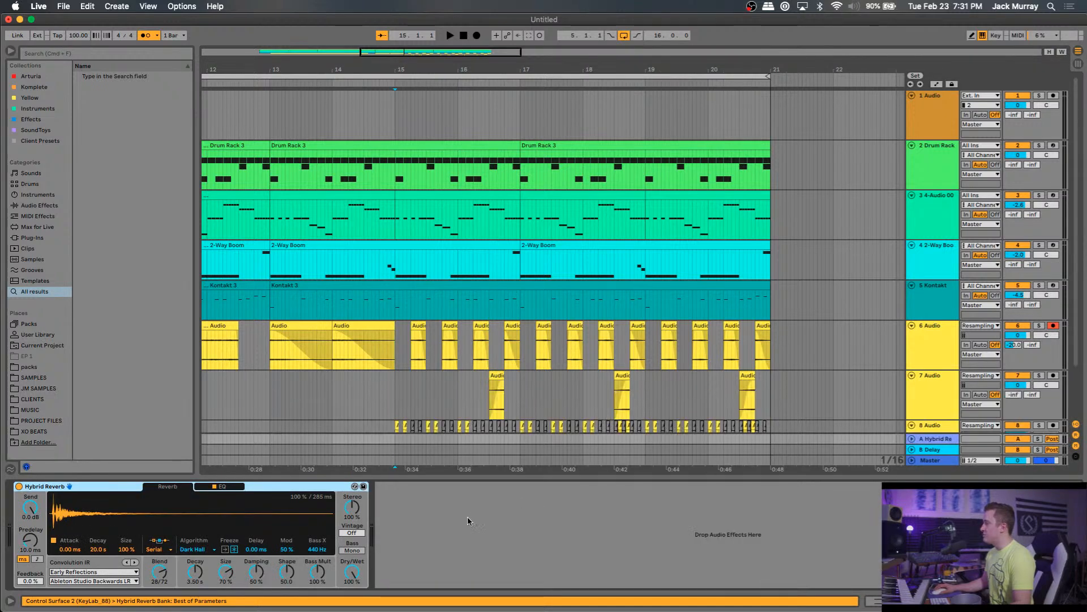
{"action": "scroll", "coordinate": [364, 232], "scroll_direction": "down", "scroll_amount": 3}
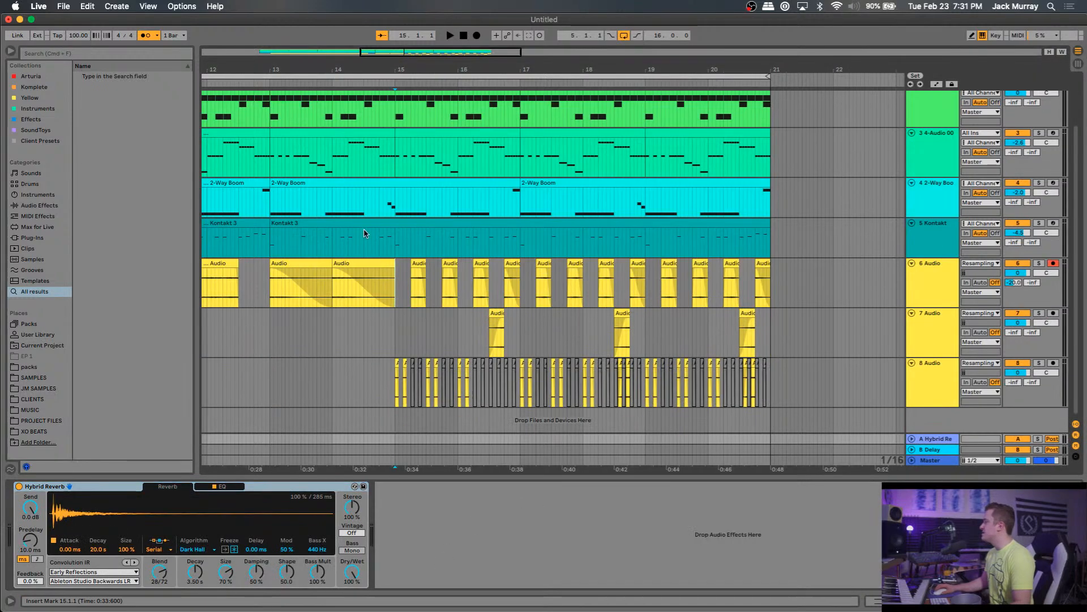
{"action": "left_click", "coordinate": [395, 321]}
{"action": "key", "text": "space"}
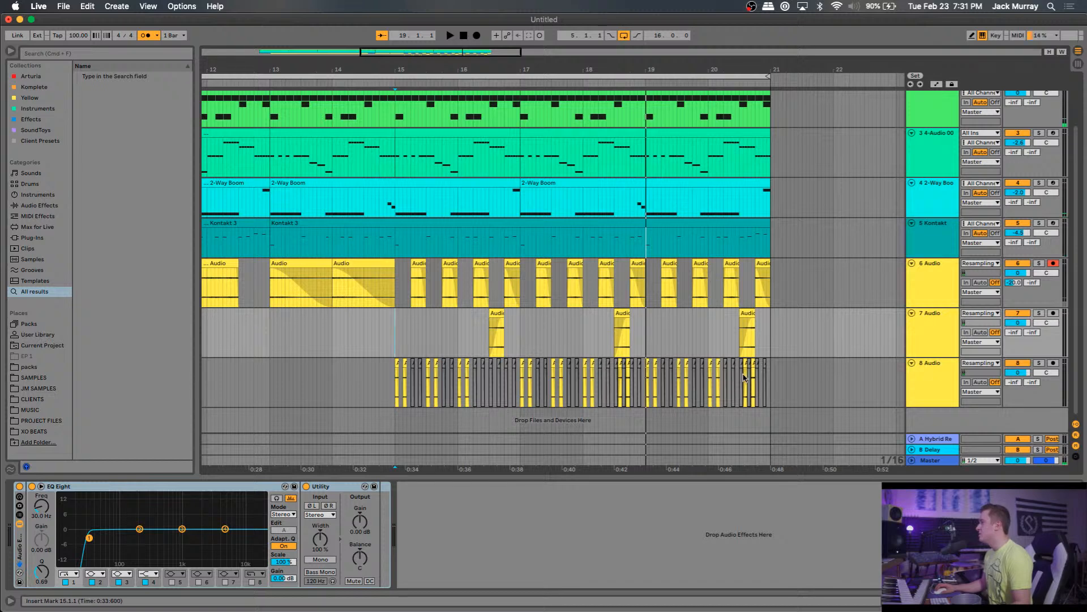
Clear track 8's clips from 18.1 to 21.1, try duplicating bars 15 to 17 into the gap, and undo the duplication.
{"action": "left_click_drag", "start_coordinate": [773, 377], "coordinate": [629, 382]}
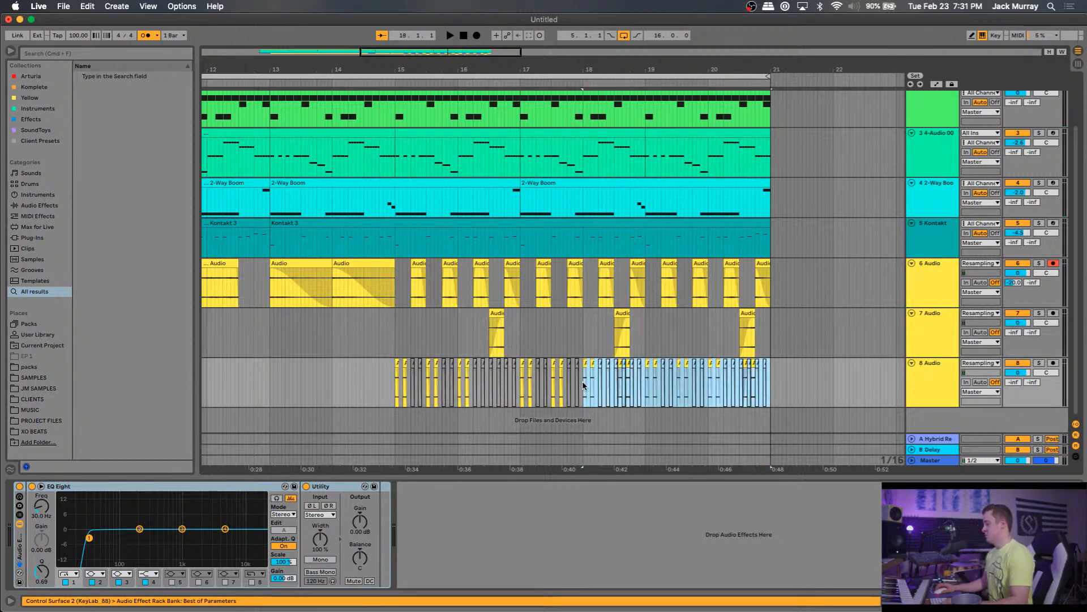
{"action": "left_click_drag", "start_coordinate": [583, 384], "coordinate": [395, 389]}
{"action": "key", "text": "super+d"}
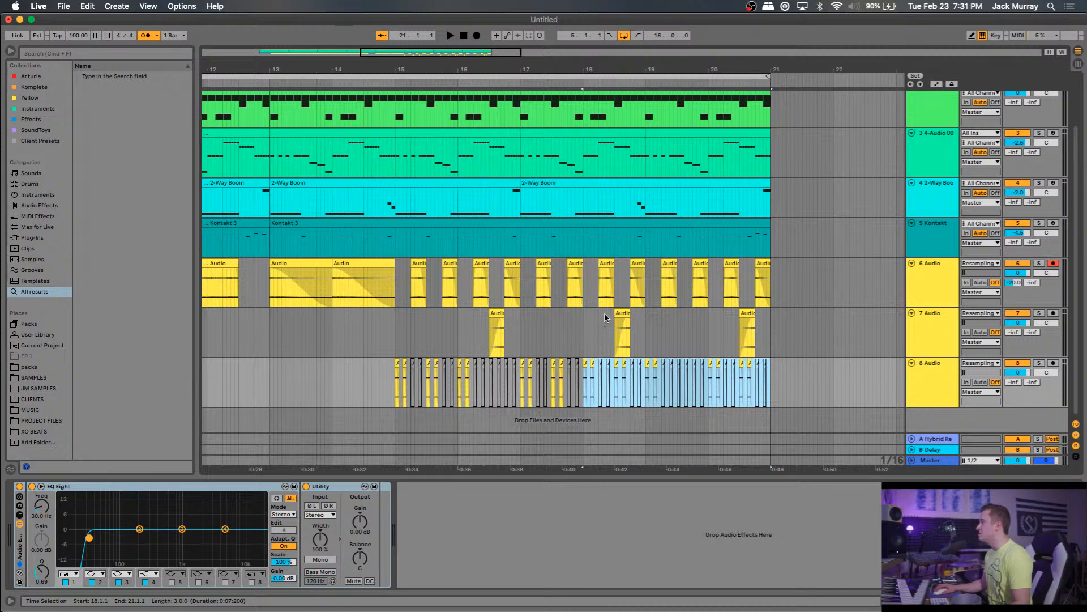
{"action": "left_click_drag", "start_coordinate": [783, 299], "coordinate": [658, 333]}
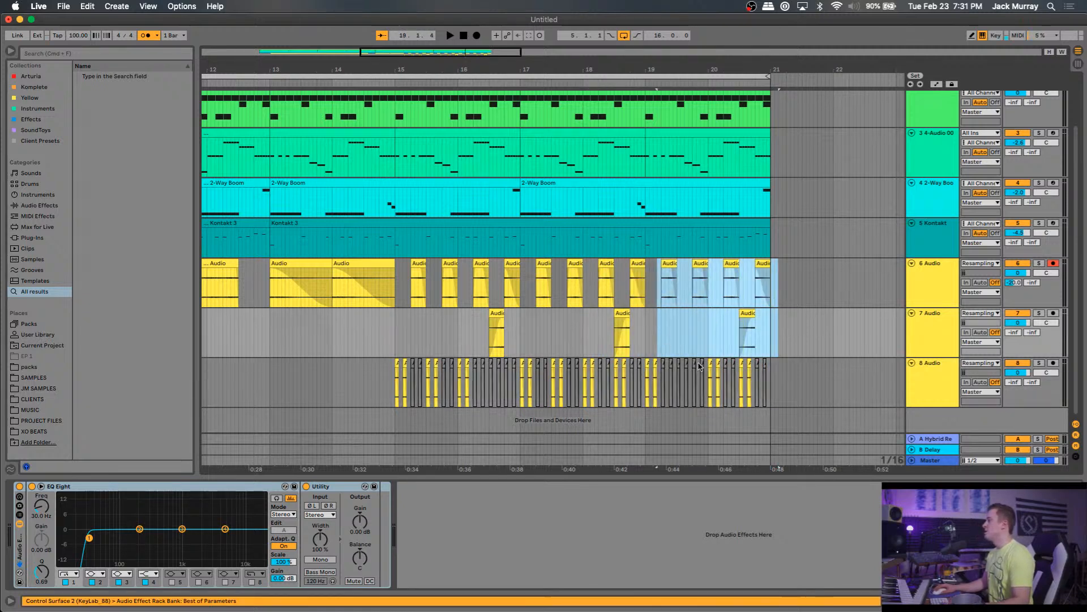
{"action": "key", "text": "super+z"}
{"action": "left_click", "coordinate": [786, 391]}
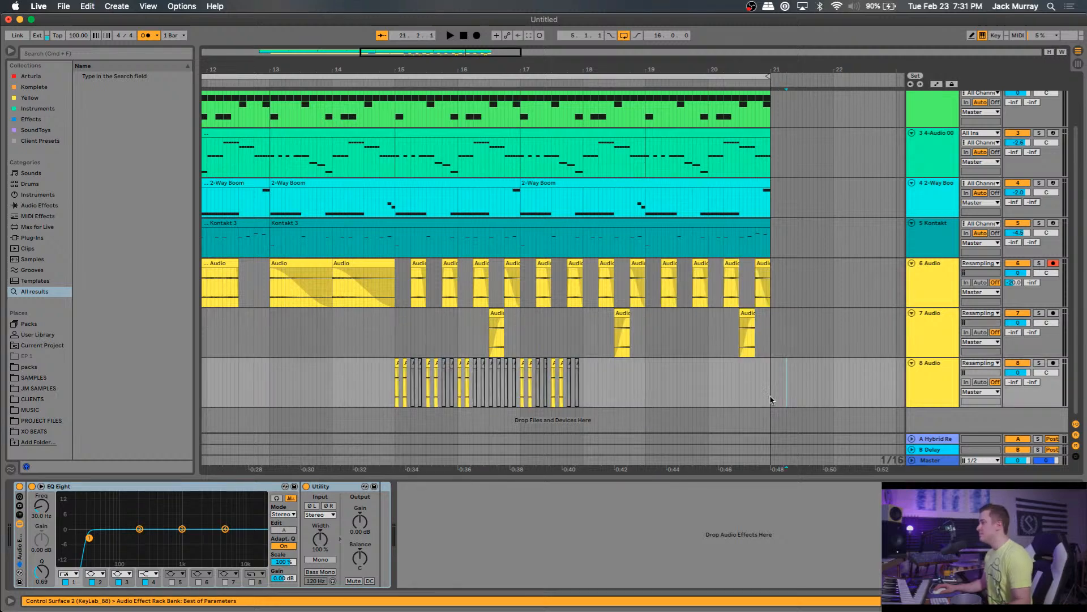
Delete the two long faded clips in bars 13 and 14 on track 6.
{"action": "left_click", "coordinate": [395, 331]}
{"action": "scroll", "coordinate": [395, 331], "scroll_direction": "down", "scroll_amount": 5}
{"action": "scroll", "coordinate": [395, 331], "scroll_direction": "up", "scroll_amount": 2}
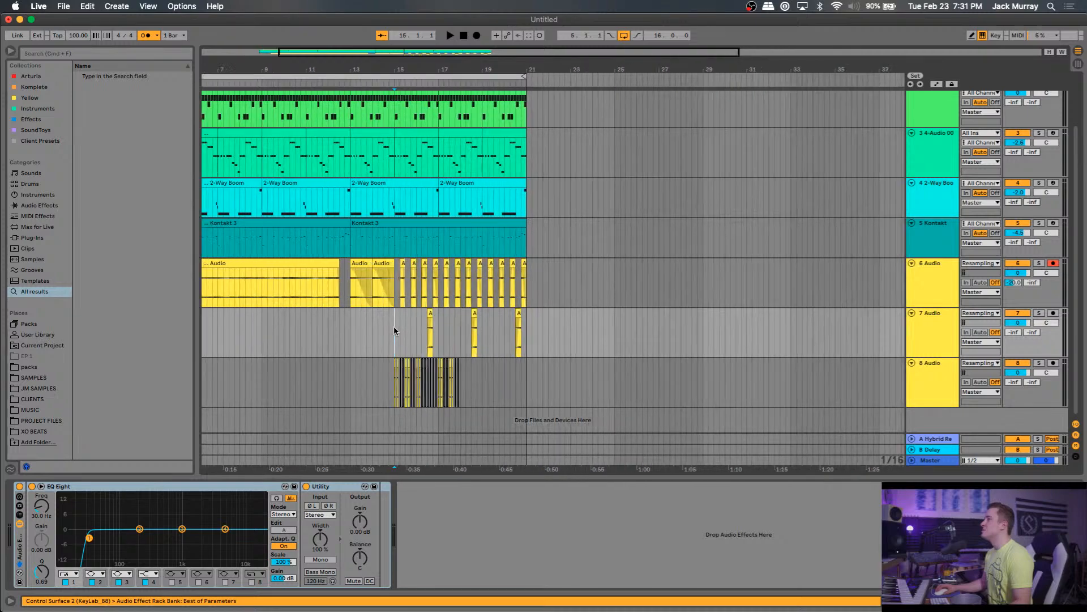
{"action": "scroll", "coordinate": [394, 330], "scroll_direction": "up", "scroll_amount": 1}
{"action": "scroll", "coordinate": [393, 325], "scroll_direction": "up", "scroll_amount": 4}
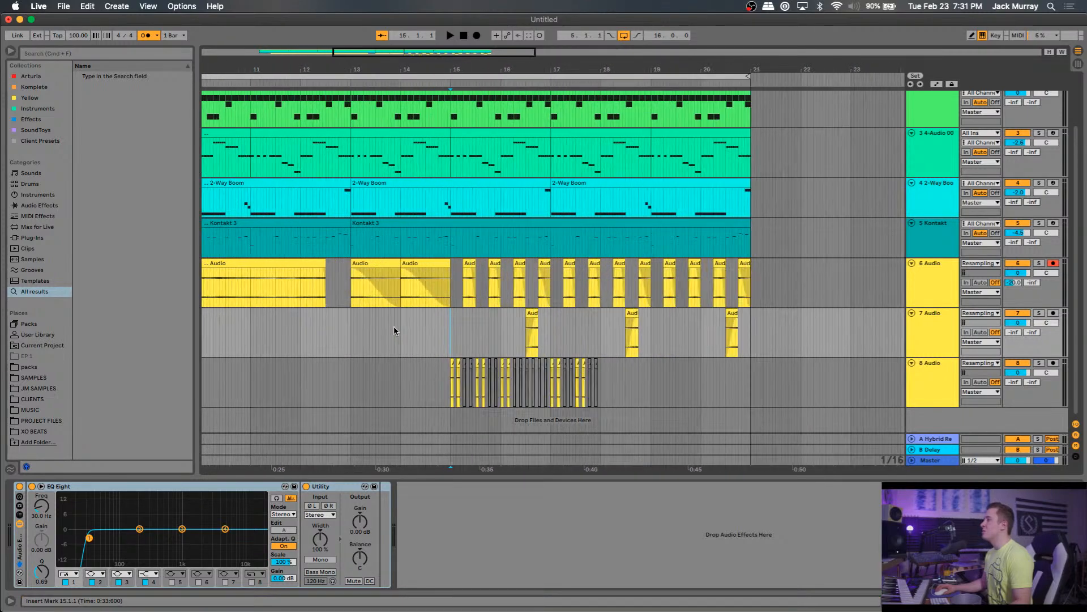
{"action": "left_click", "coordinate": [415, 271]}
{"action": "left_click", "coordinate": [385, 266], "text": "shift"}
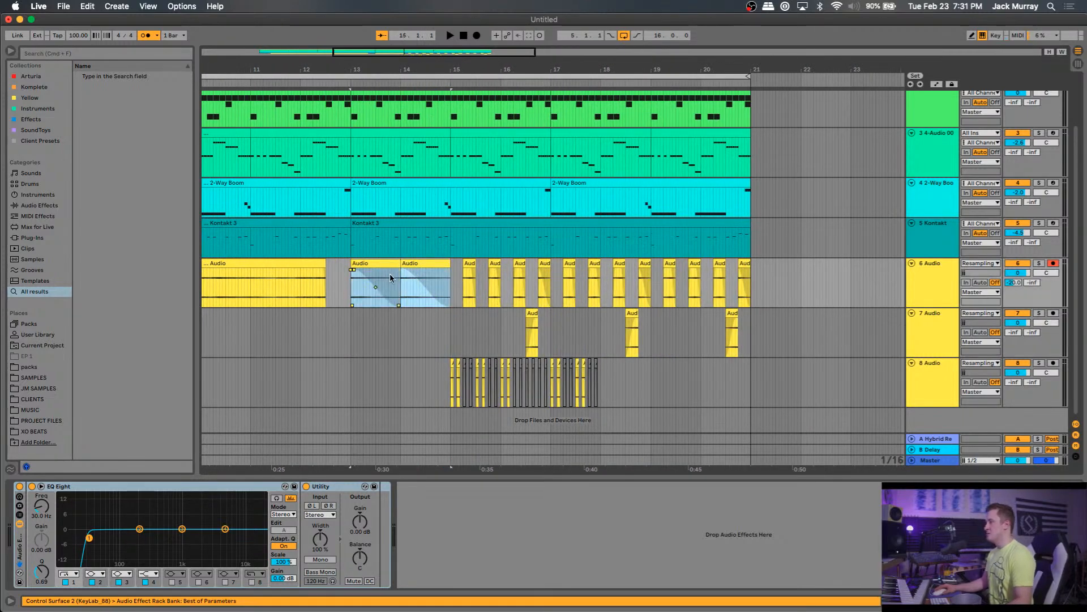
Cut the clips between 14.4.4 and 18.1 on tracks 6 to 8 and paste them at 13.1.
{"action": "left_click_drag", "start_coordinate": [448, 276], "coordinate": [599, 381]}
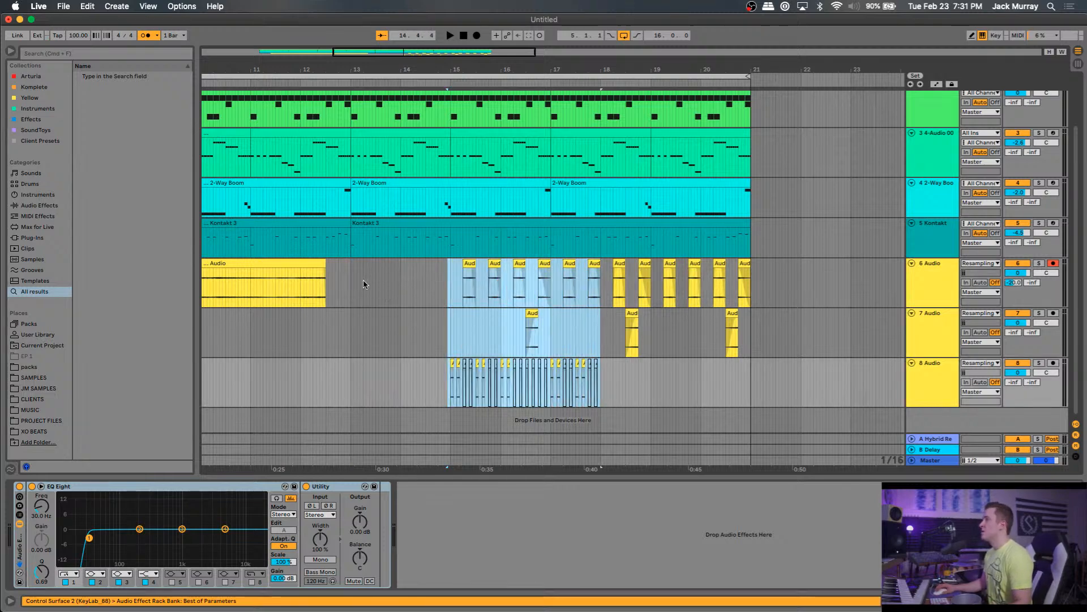
{"action": "scroll", "coordinate": [371, 306], "scroll_direction": "down", "scroll_amount": 4}
{"action": "key", "text": "Delete"}
{"action": "left_click", "coordinate": [363, 278]}
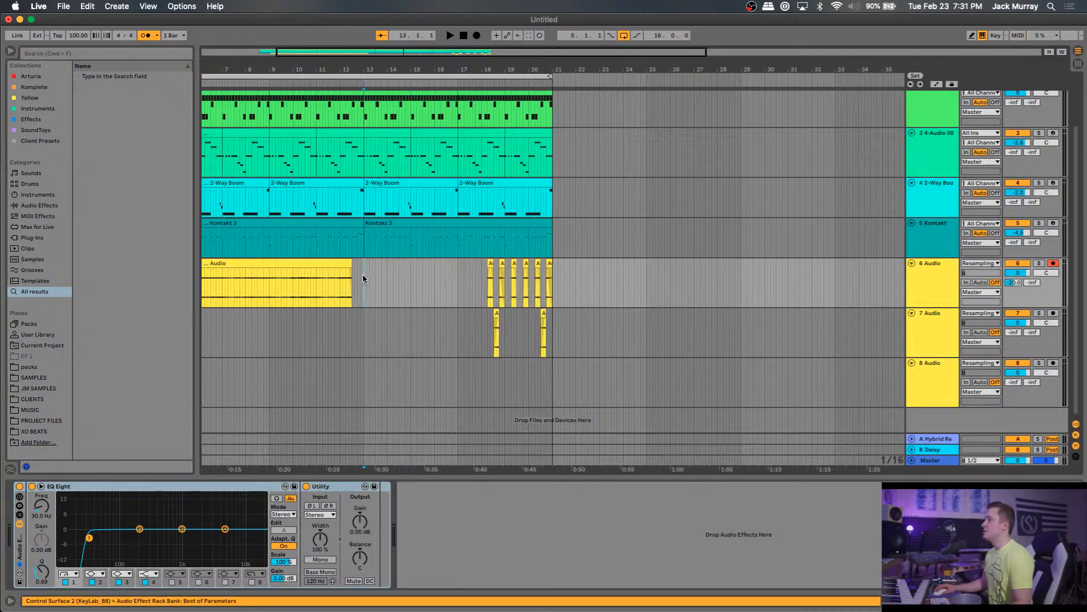
{"action": "key", "text": "super+v"}
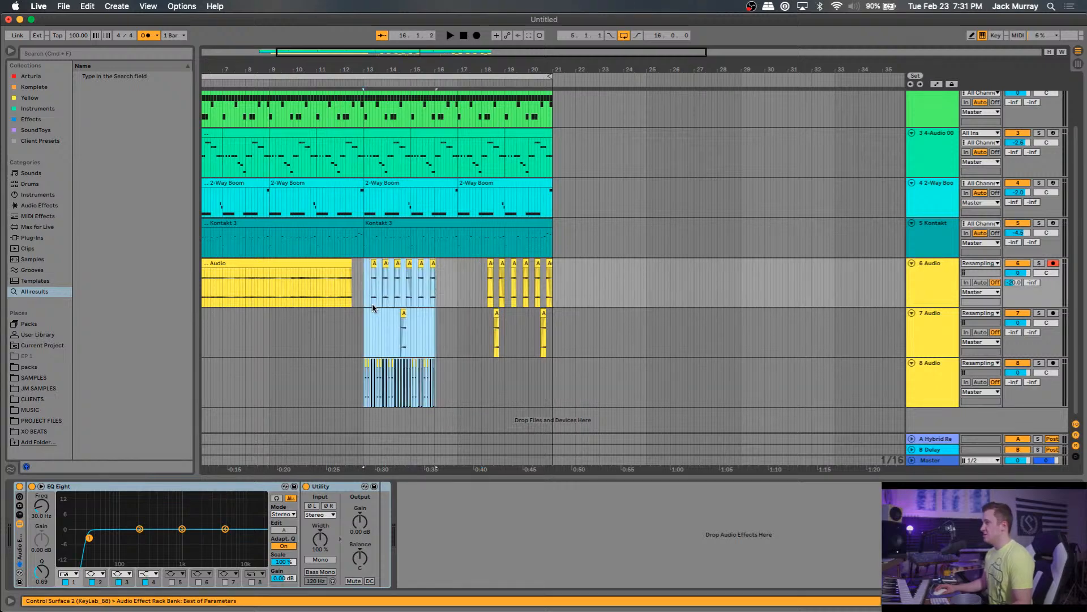
Check the pasted clips' alignment with 13.1 and undo their move on tracks 6 to 8.
{"action": "scroll", "coordinate": [372, 308], "scroll_direction": "up", "scroll_amount": 4}
{"action": "left_click", "coordinate": [364, 317]}
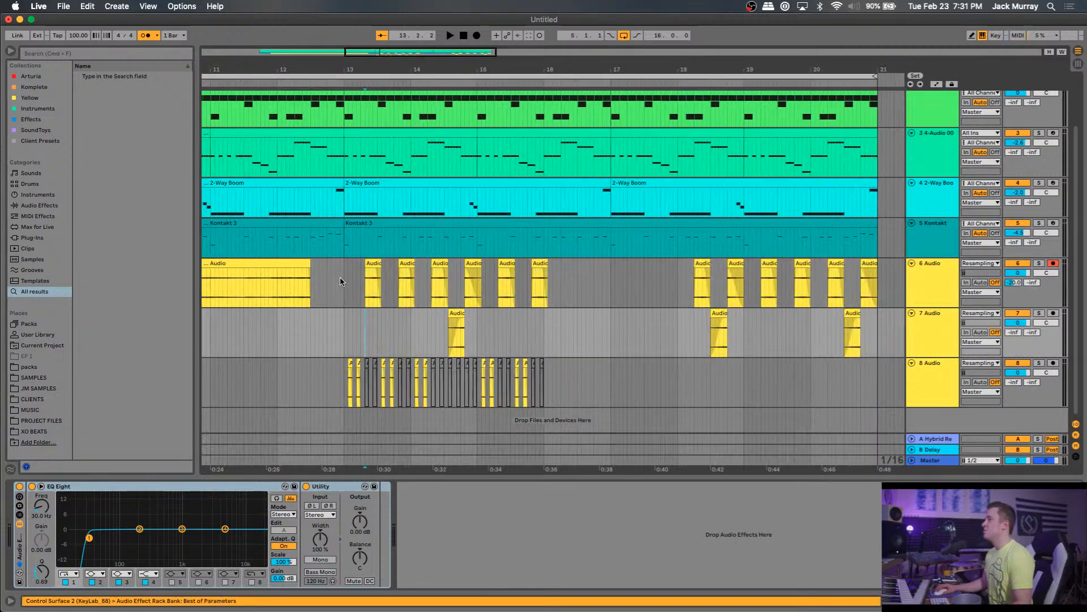
{"action": "left_click_drag", "start_coordinate": [341, 281], "coordinate": [544, 373]}
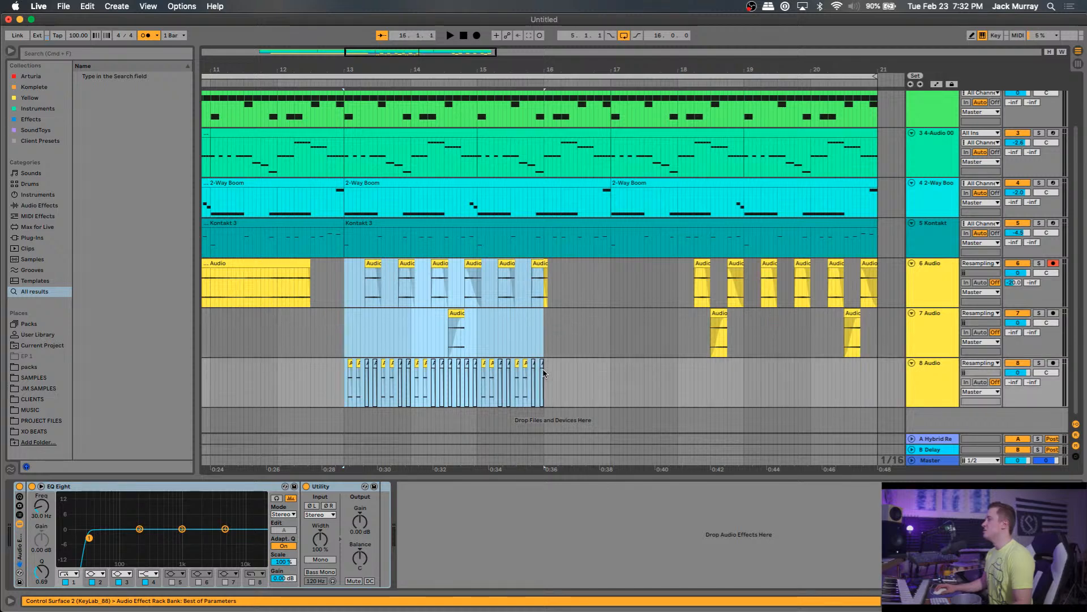
{"action": "left_click", "coordinate": [552, 316]}
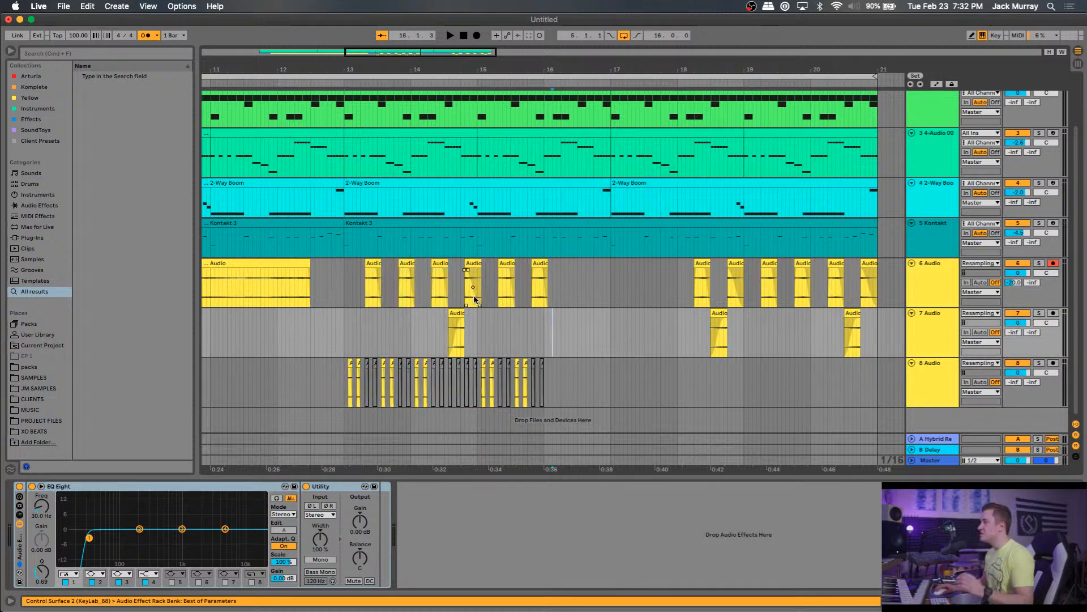
{"action": "key", "text": "super+z"}
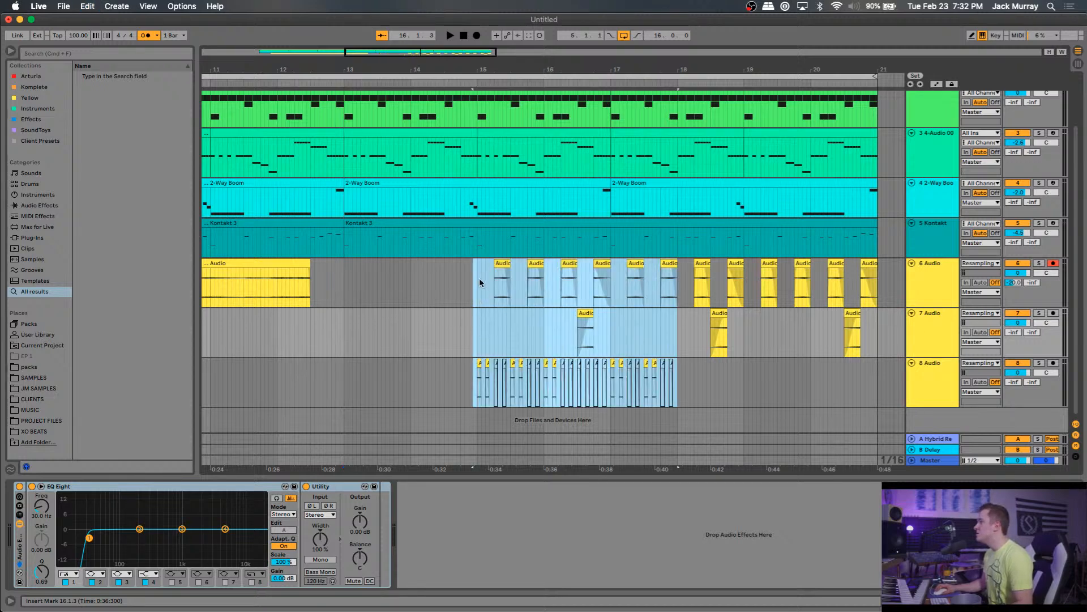
Try to paste the tracks 6 to 8 section from 15.1 to 18.1 at 13.1, and undo the attempt.
{"action": "left_click_drag", "start_coordinate": [480, 279], "coordinate": [681, 395]}
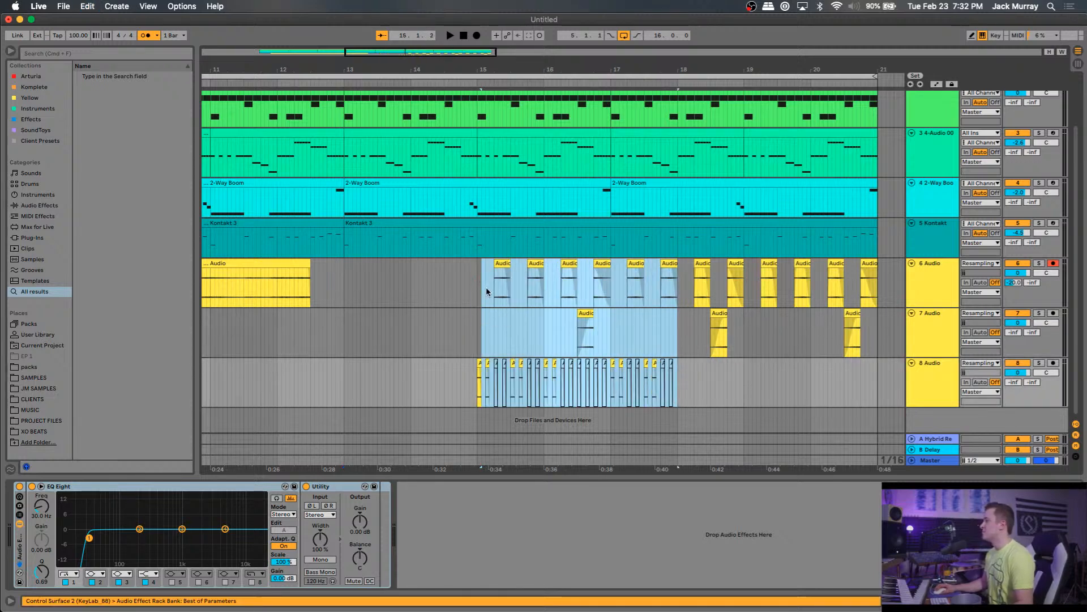
{"action": "left_click_drag", "start_coordinate": [475, 286], "coordinate": [666, 371]}
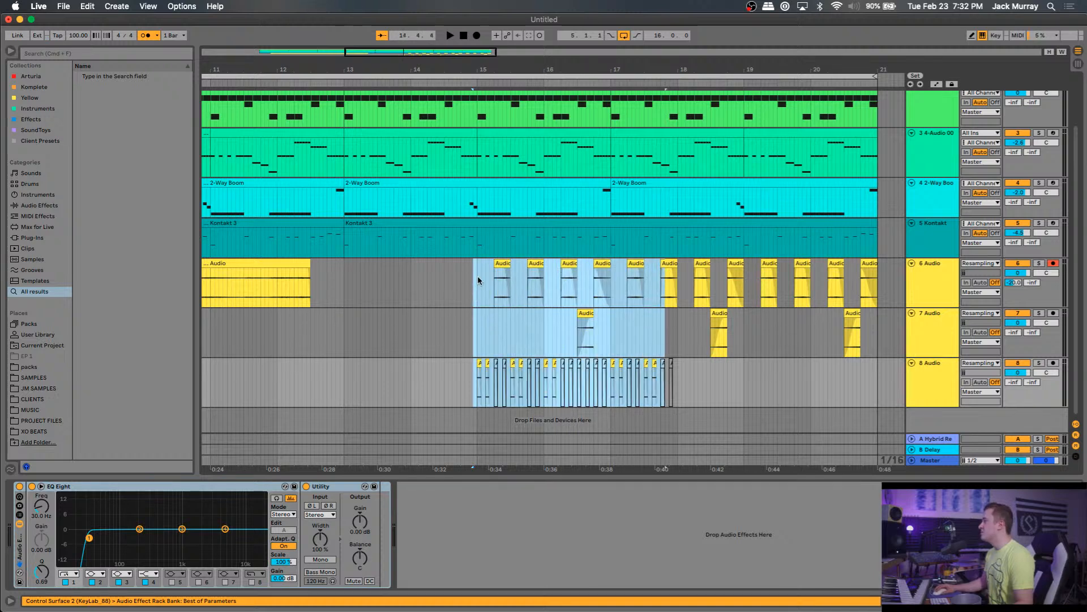
{"action": "left_click_drag", "start_coordinate": [477, 275], "coordinate": [678, 392]}
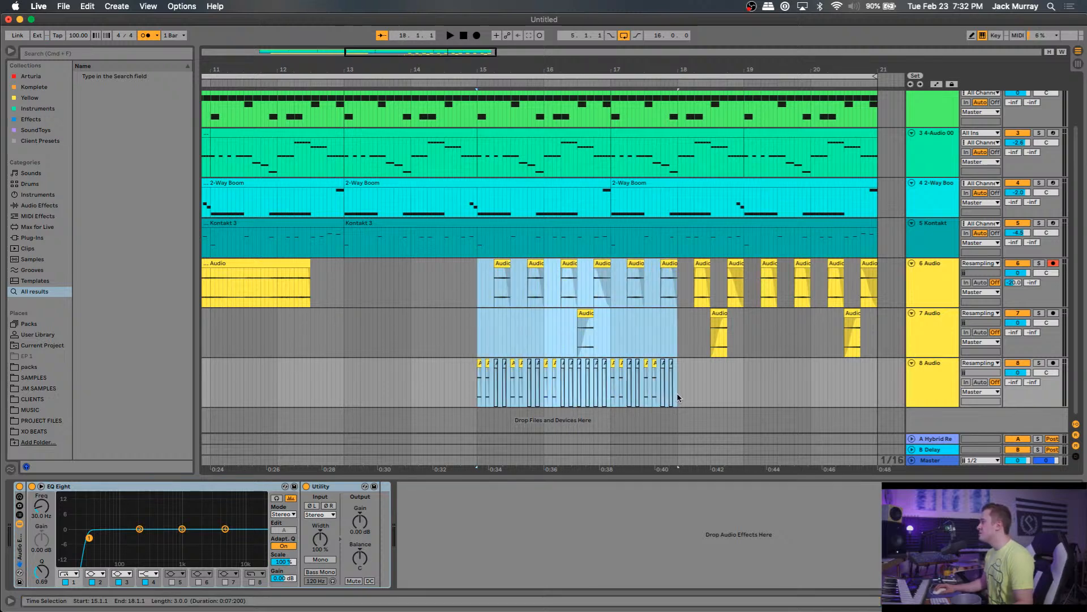
{"action": "left_click", "coordinate": [344, 284]}
{"action": "key", "text": "super+v"}
{"action": "key", "text": "super+z"}
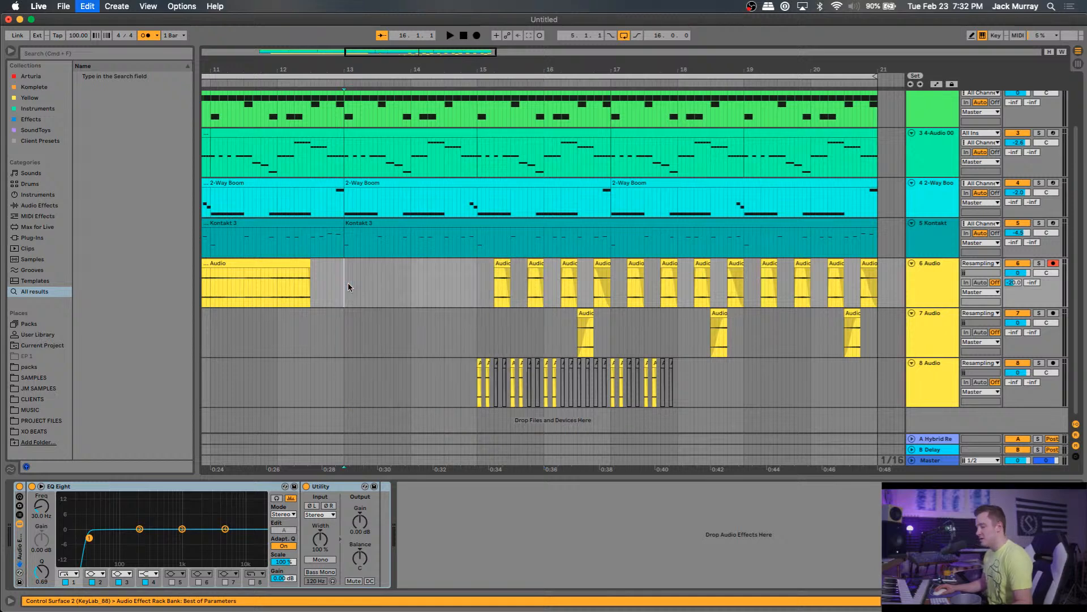
Move the tracks 6 to 8 section from 15.1 to 18.1 so it starts at 13.1, and start playback there.
{"action": "left_click_drag", "start_coordinate": [477, 278], "coordinate": [671, 391]}
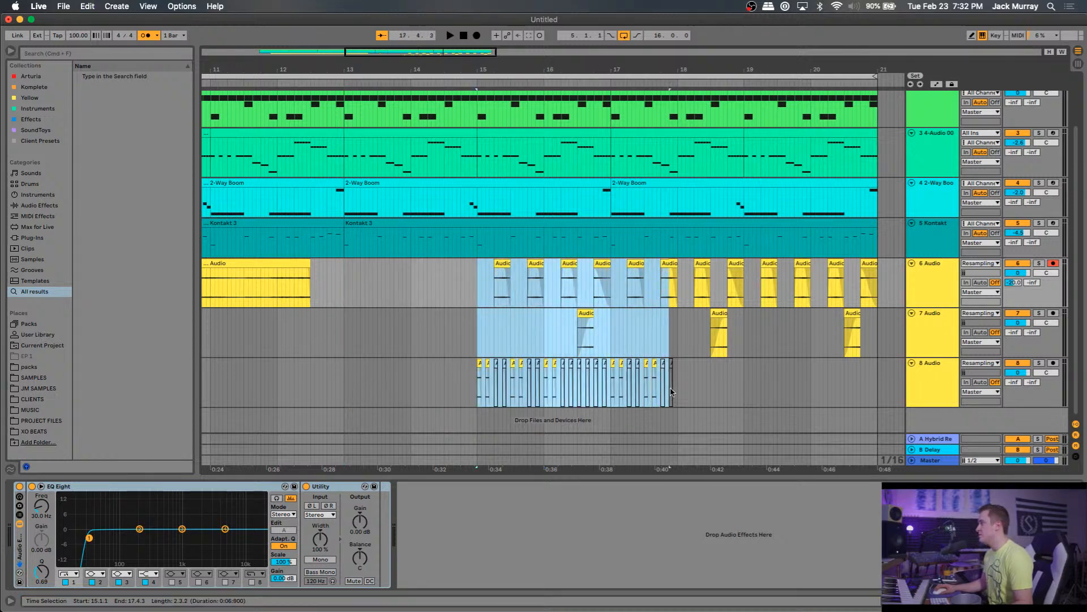
{"action": "key", "text": "Delete"}
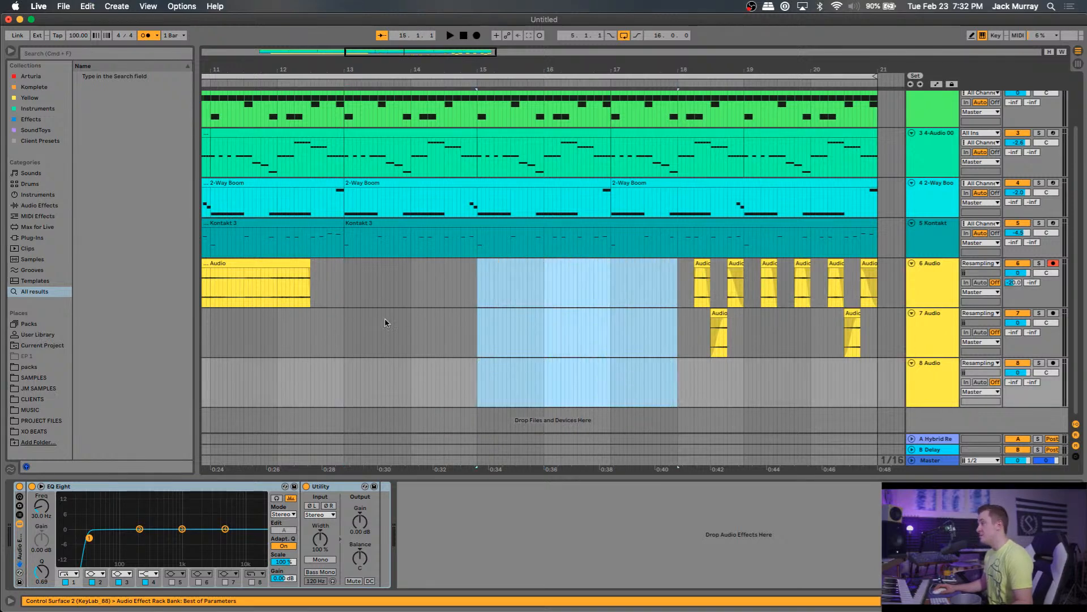
{"action": "left_click", "coordinate": [345, 277]}
{"action": "key", "text": "super+v"}
{"action": "key", "text": "space"}
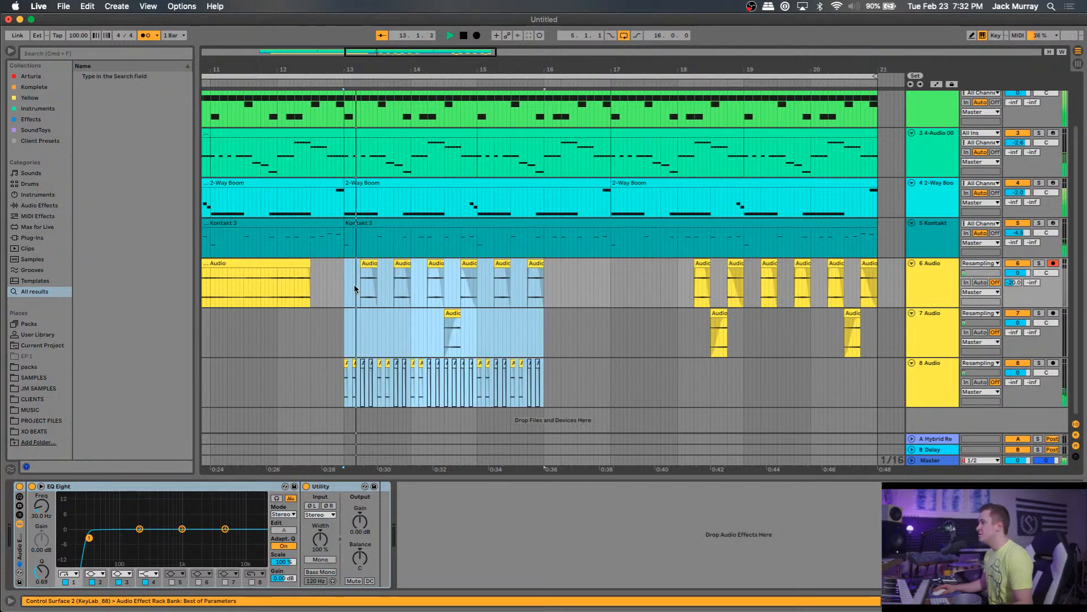
Delete the leftover clips from bar 18 through bar 21 on tracks 6 and 7.
{"action": "scroll", "coordinate": [633, 384], "scroll_direction": "down", "scroll_amount": 5}
{"action": "left_click_drag", "start_coordinate": [778, 286], "coordinate": [656, 335]}
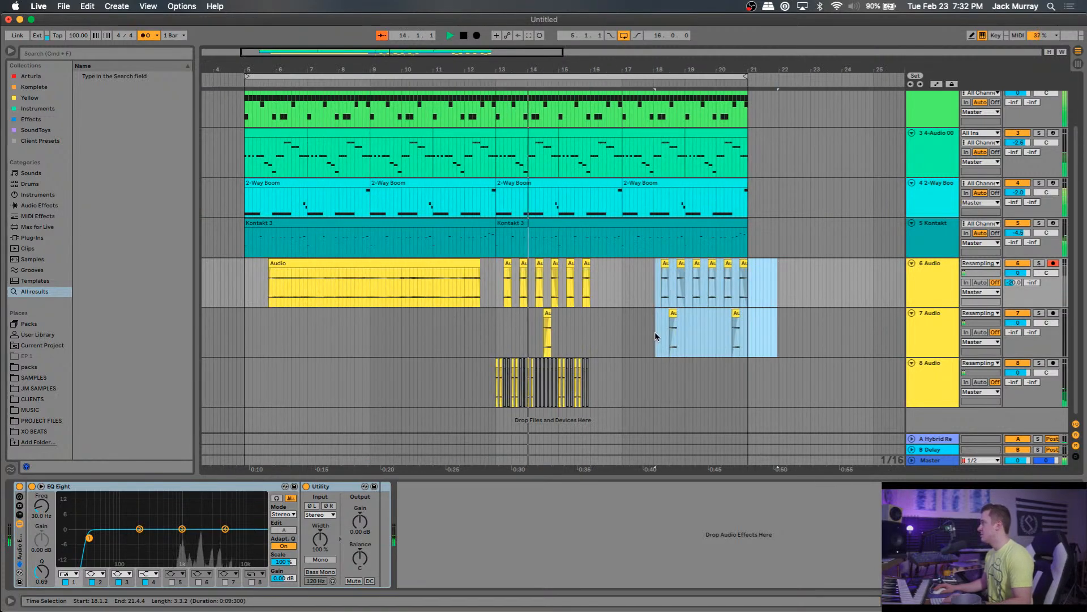
{"action": "key", "text": "Delete"}
Stop playback, delete the clips from 15.1 onward on tracks 6 to 8, and duplicate bars 13 and 14 into 15 and 16.
{"action": "left_click", "coordinate": [497, 271]}
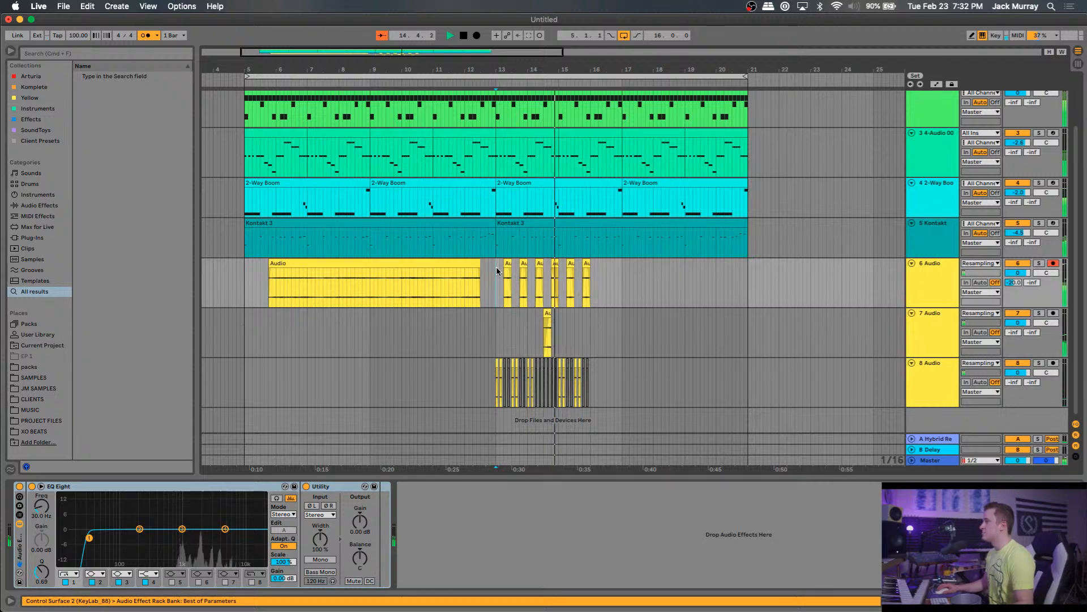
{"action": "left_click_drag", "start_coordinate": [497, 271], "coordinate": [591, 369]}
{"action": "scroll", "coordinate": [587, 368], "scroll_direction": "up", "scroll_amount": 3}
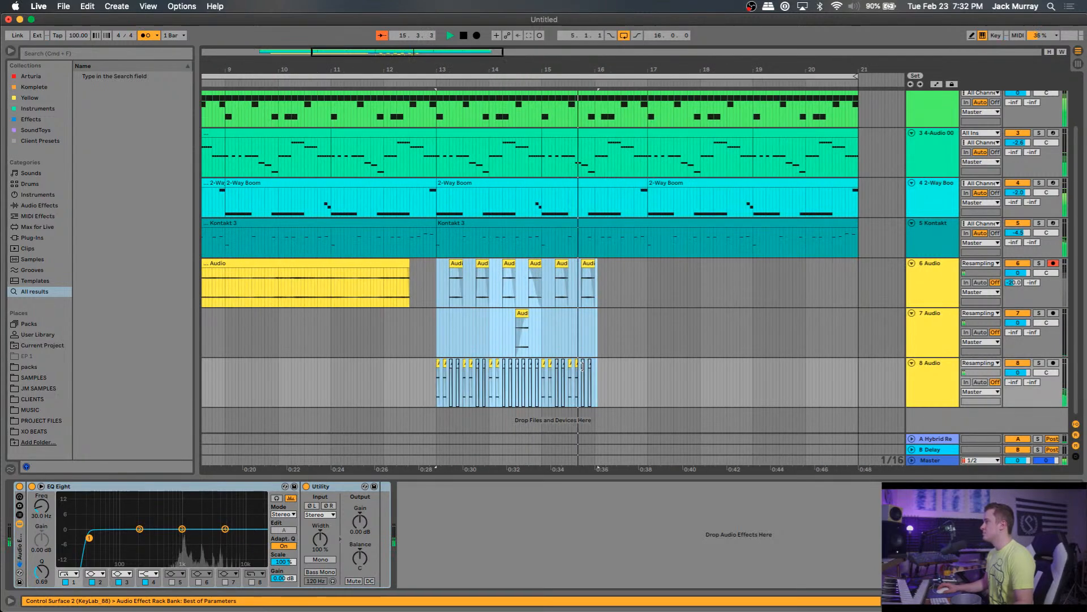
{"action": "key", "text": "space"}
{"action": "left_click", "coordinate": [551, 318]}
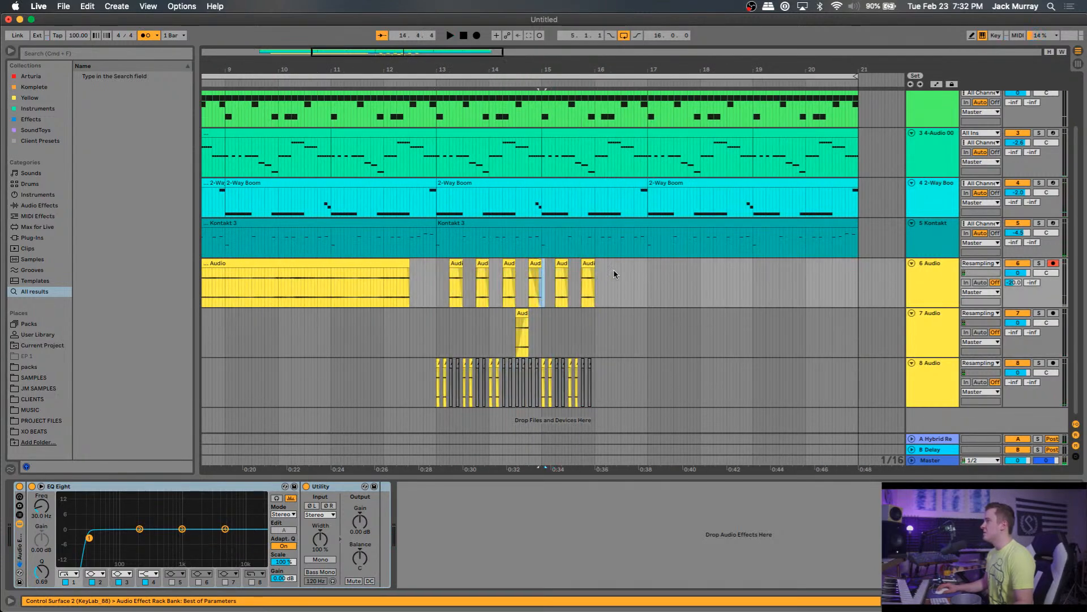
{"action": "left_click_drag", "start_coordinate": [613, 269], "coordinate": [543, 397]}
{"action": "key", "text": "Delete"}
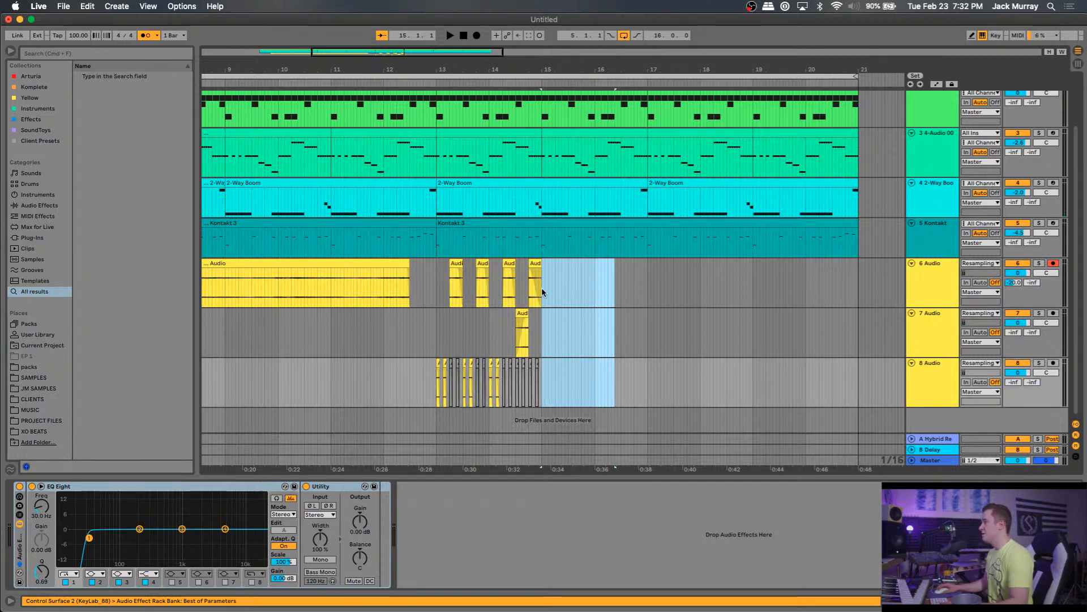
{"action": "left_click_drag", "start_coordinate": [542, 288], "coordinate": [435, 370]}
{"action": "key", "text": "super+d"}
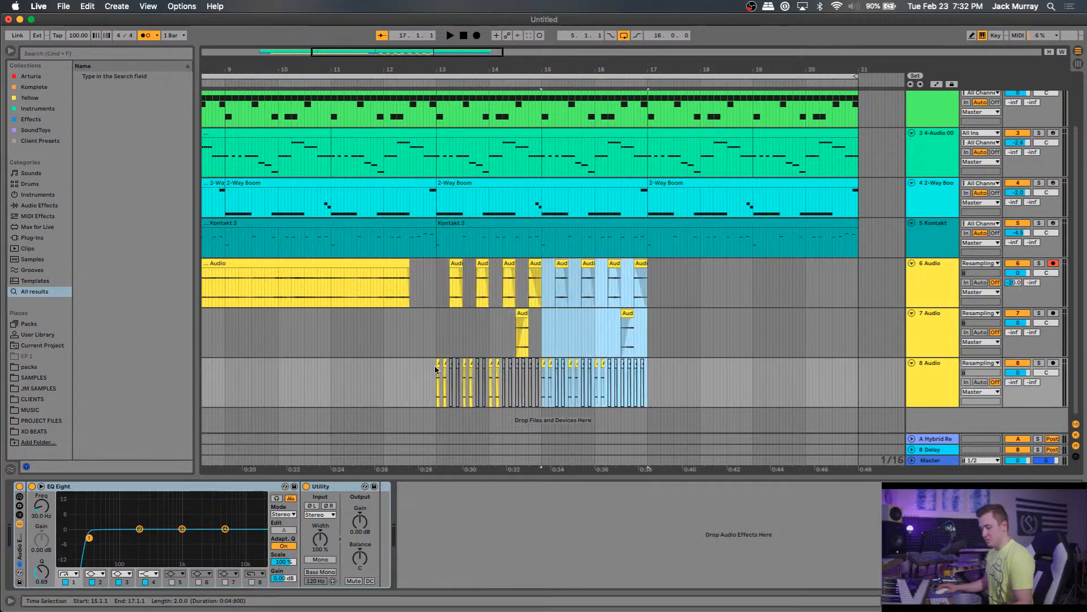
Duplicate the two-bar section on tracks 6 to 8 twice more, filling bars 17 to 20, and play from 13.1.
{"action": "key", "text": "super+d"}
{"action": "key", "text": "super+d"}
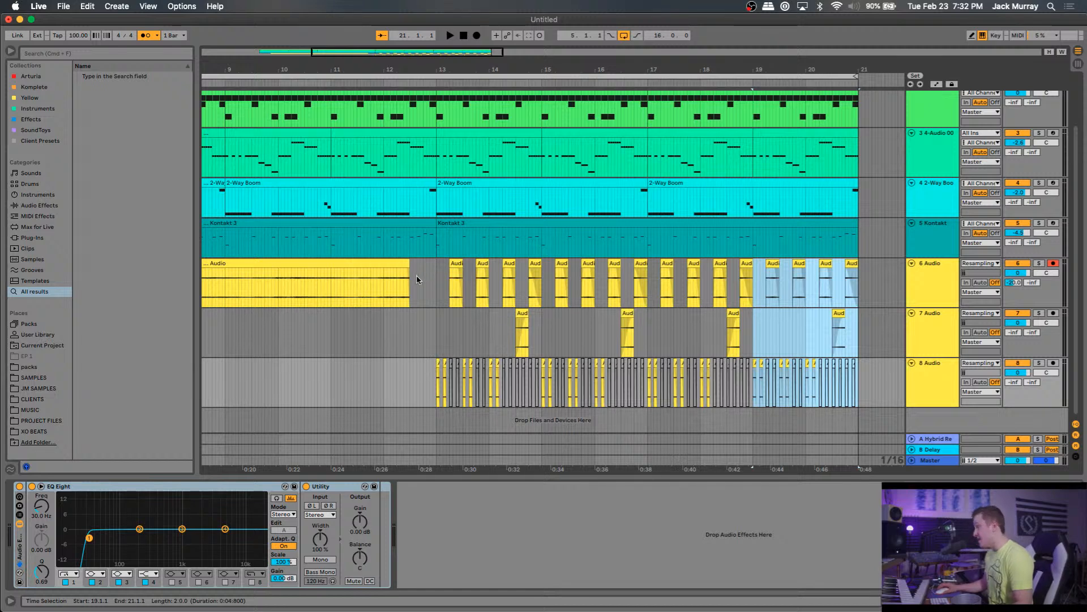
{"action": "left_click", "coordinate": [435, 264]}
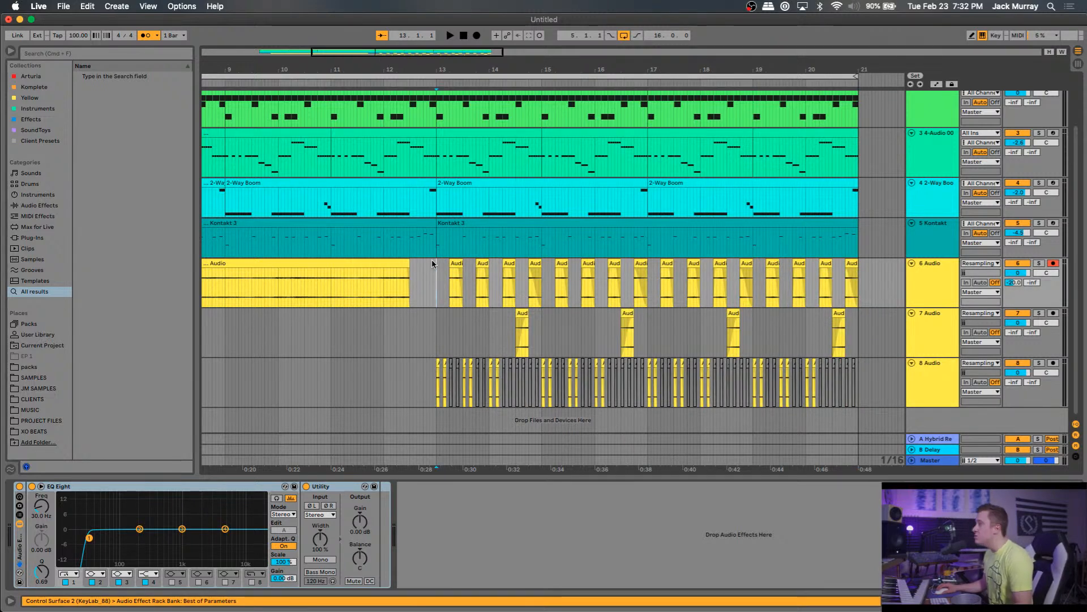
{"action": "key", "text": "space"}
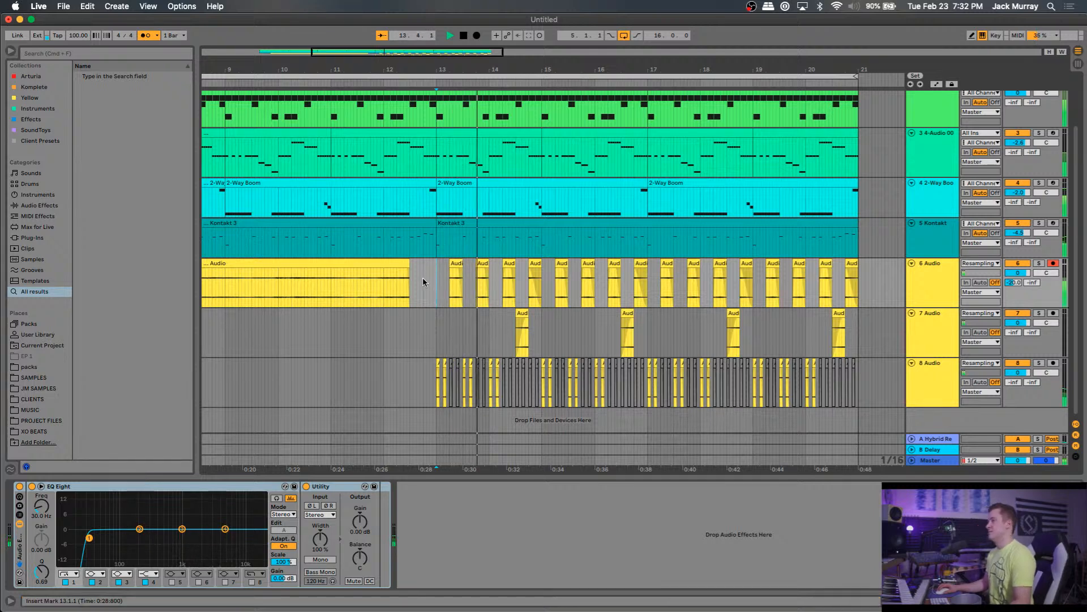
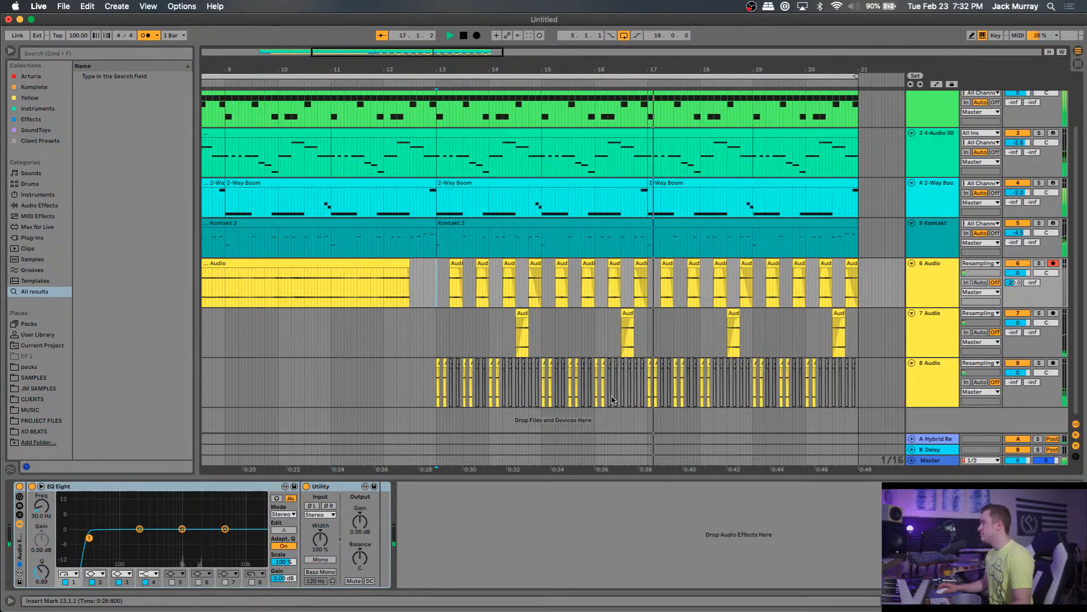
Stop playback and move the long audio clip on track 6 out of the way, past bar 21.
{"action": "scroll", "coordinate": [614, 396], "scroll_direction": "up", "scroll_amount": 1}
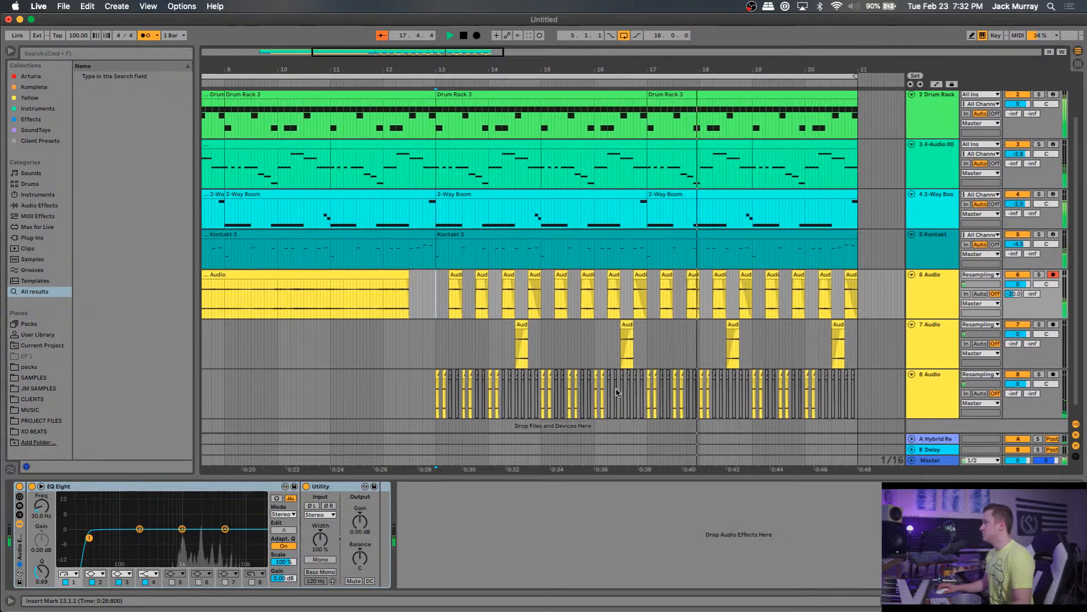
{"action": "scroll", "coordinate": [617, 391], "scroll_direction": "down", "scroll_amount": 1}
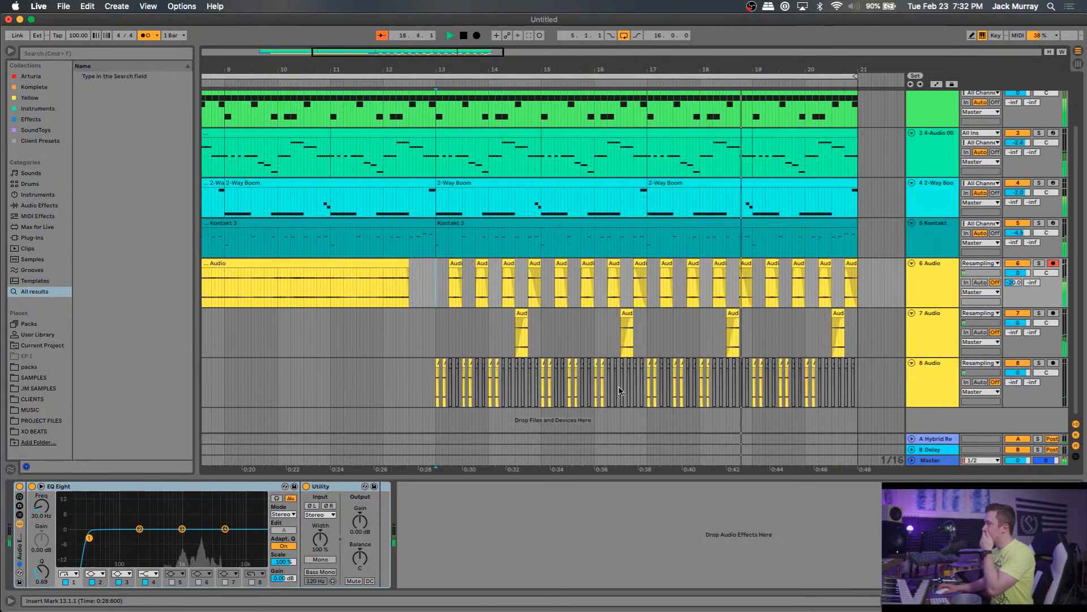
{"action": "key", "text": "minus"}
{"action": "key", "text": "minus"}
{"action": "key", "text": "minus"}
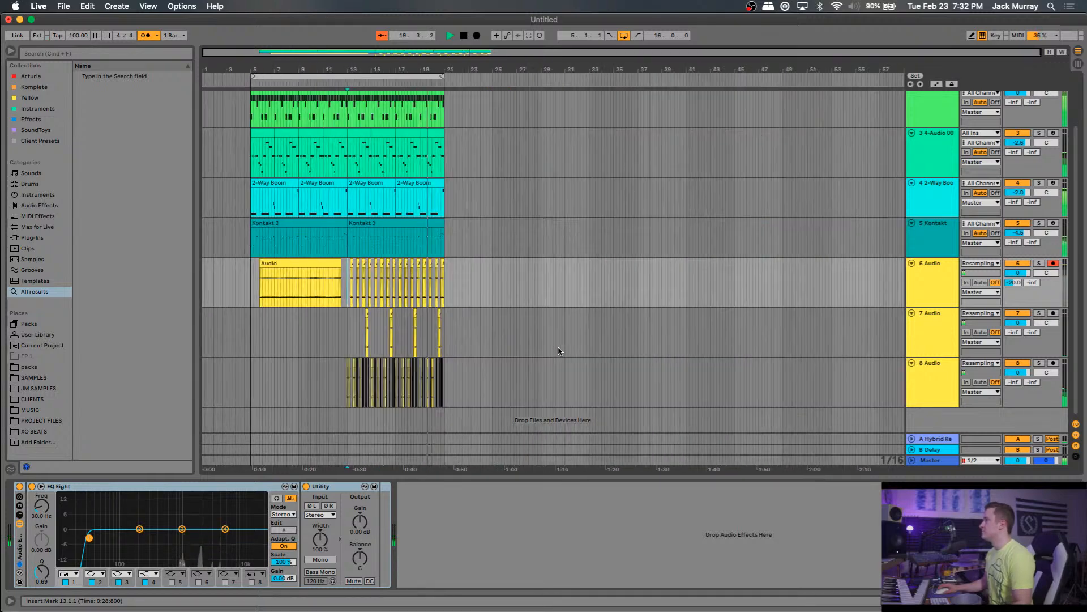
{"action": "key", "text": "plus"}
{"action": "key", "text": "plus"}
{"action": "key", "text": "plus"}
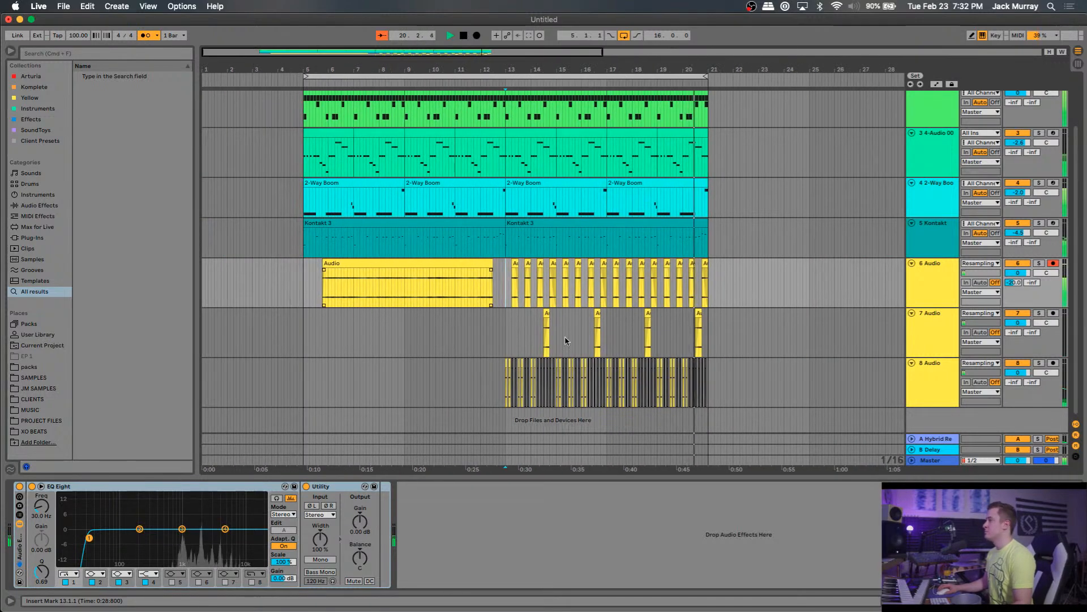
{"action": "key", "text": "space"}
{"action": "left_click_drag", "start_coordinate": [440, 278], "coordinate": [838, 283]}
{"action": "left_click", "coordinate": [711, 271]}
{"action": "left_click", "coordinate": [698, 277]}
{"action": "key", "text": "space"}
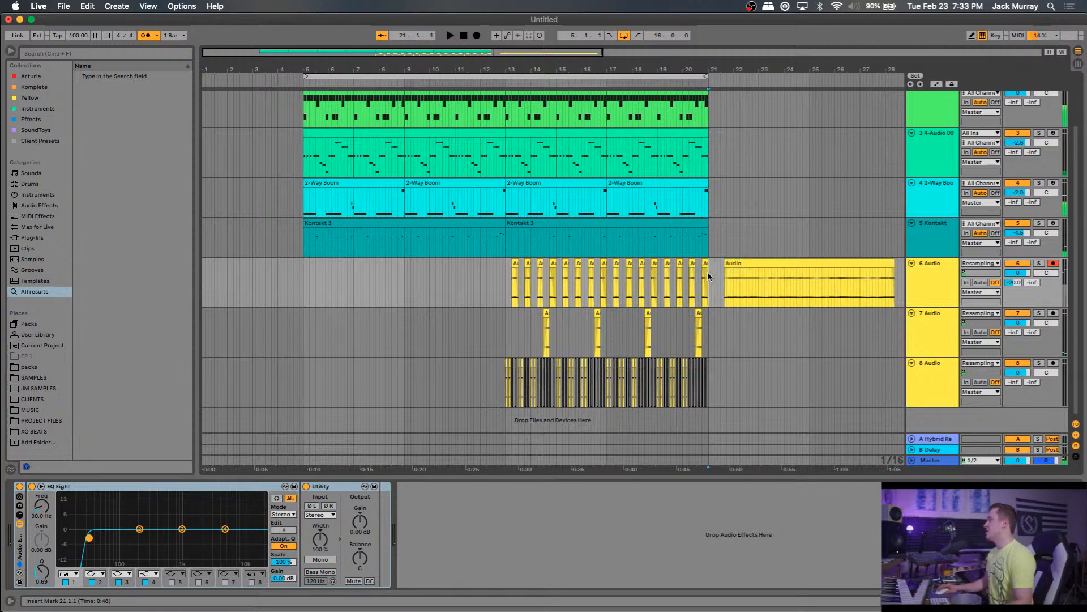
Set the arrangement grid to the adaptive Narrow setting.
{"action": "left_click_drag", "start_coordinate": [708, 274], "coordinate": [507, 366]}
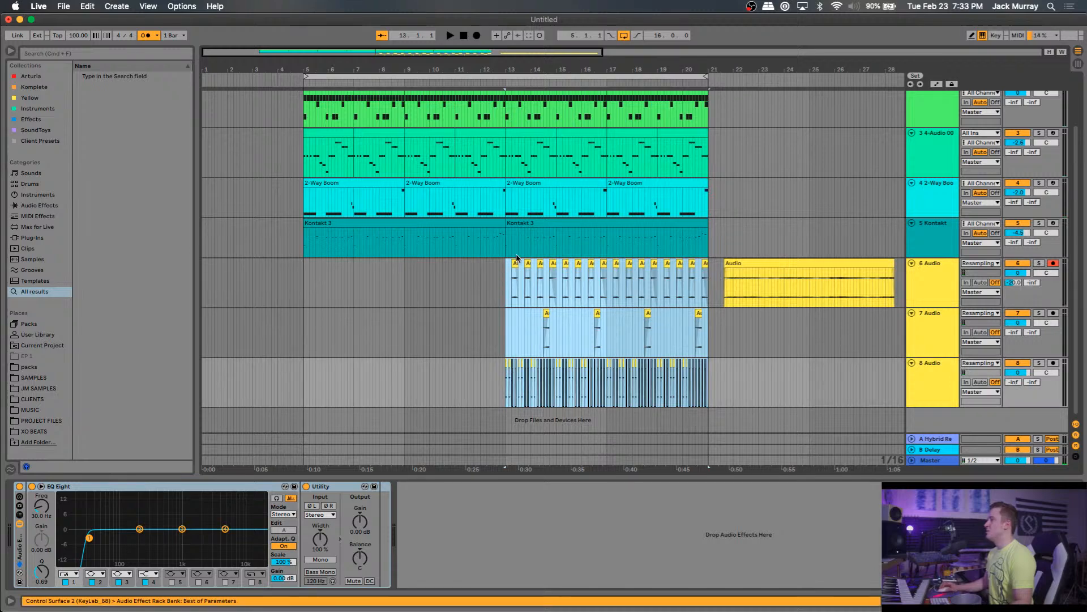
{"action": "right_click", "coordinate": [470, 278]}
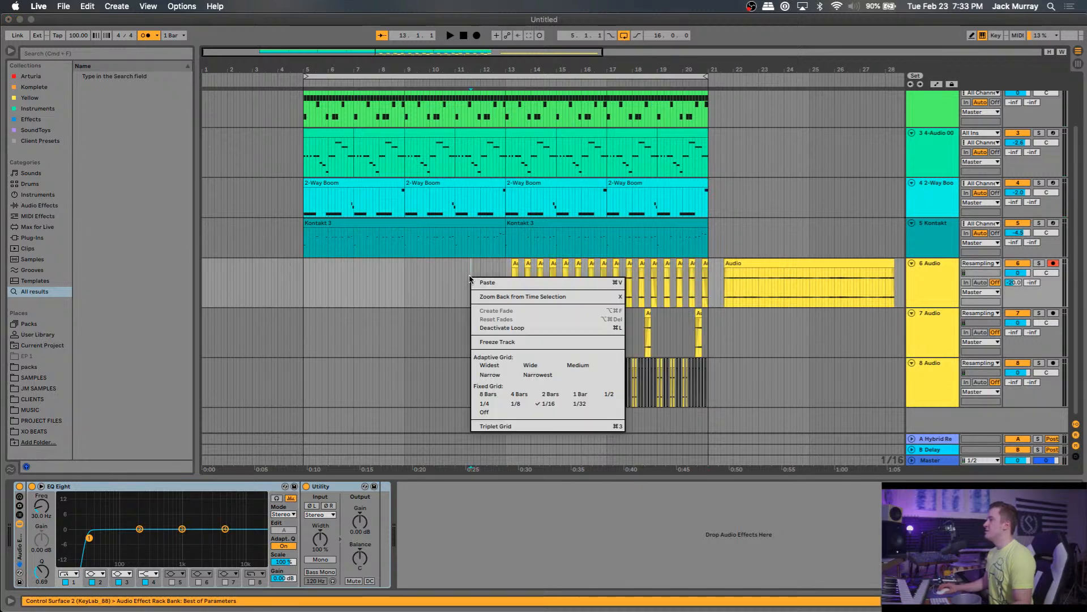
{"action": "left_click", "coordinate": [491, 374]}
Move the tracks 6 to 8 section from 13.1–21.1 so it starts at 5.1, and play it from there.
{"action": "left_click_drag", "start_coordinate": [544, 277], "coordinate": [711, 361]}
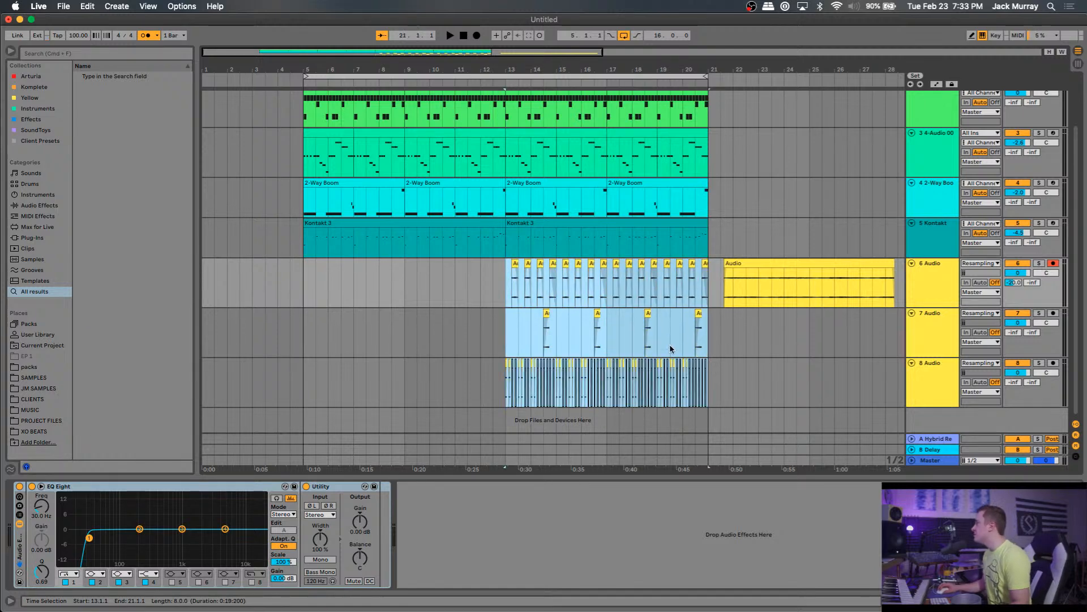
{"action": "left_click_drag", "start_coordinate": [513, 263], "coordinate": [306, 292]}
{"action": "key", "text": "space"}
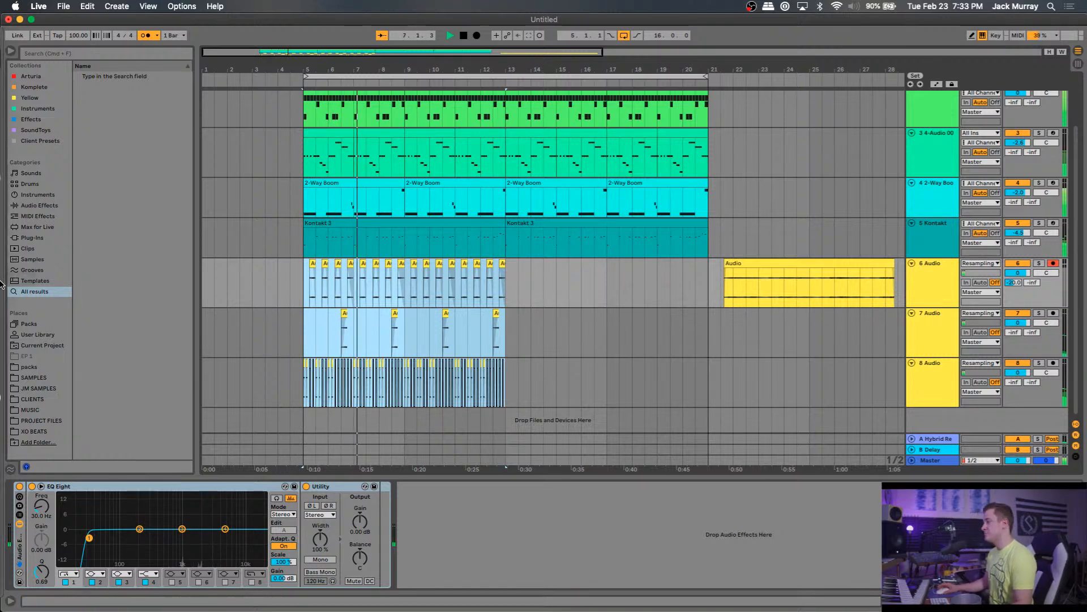
{"action": "mouse_move", "coordinate": [3, 277]}
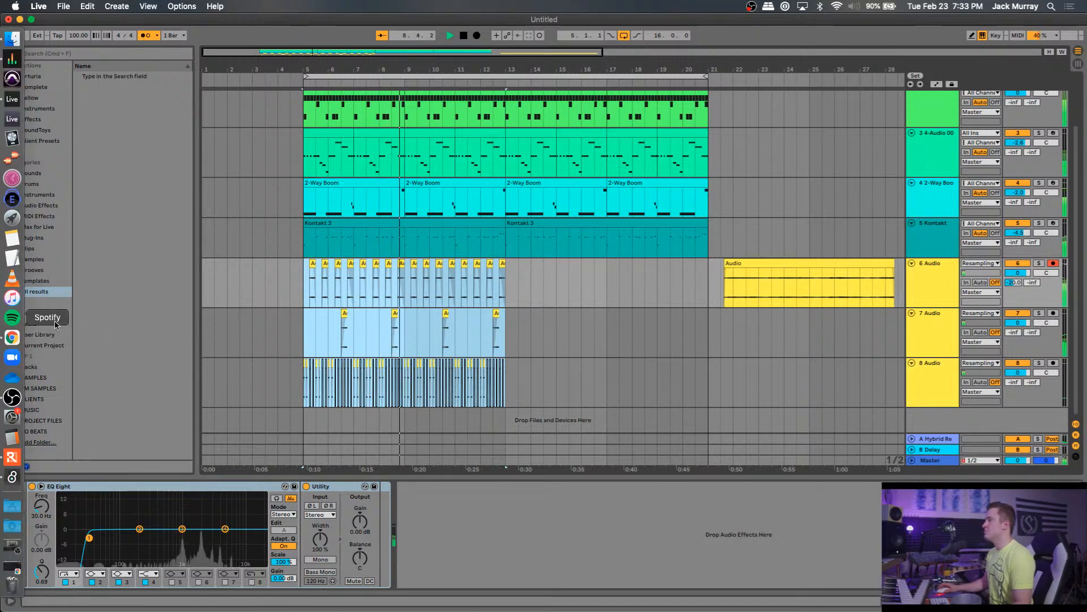
{"action": "mouse_move", "coordinate": [1, 315]}
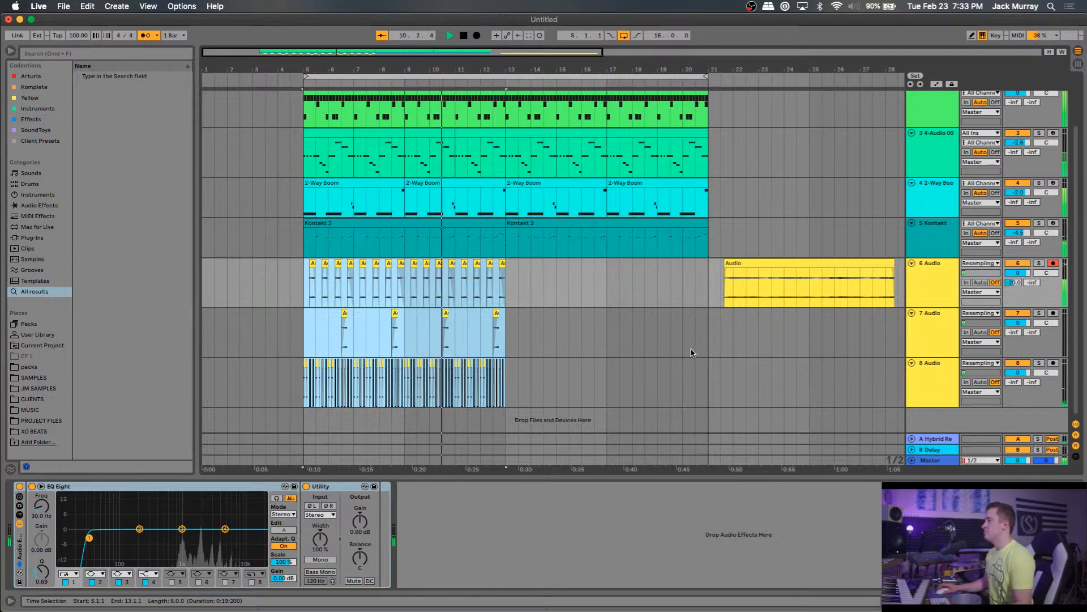
Move the long audio clip on track 6 so it starts at 13.1, and play it from there.
{"action": "left_click_drag", "start_coordinate": [747, 272], "coordinate": [529, 278]}
{"action": "key", "text": "super+z"}
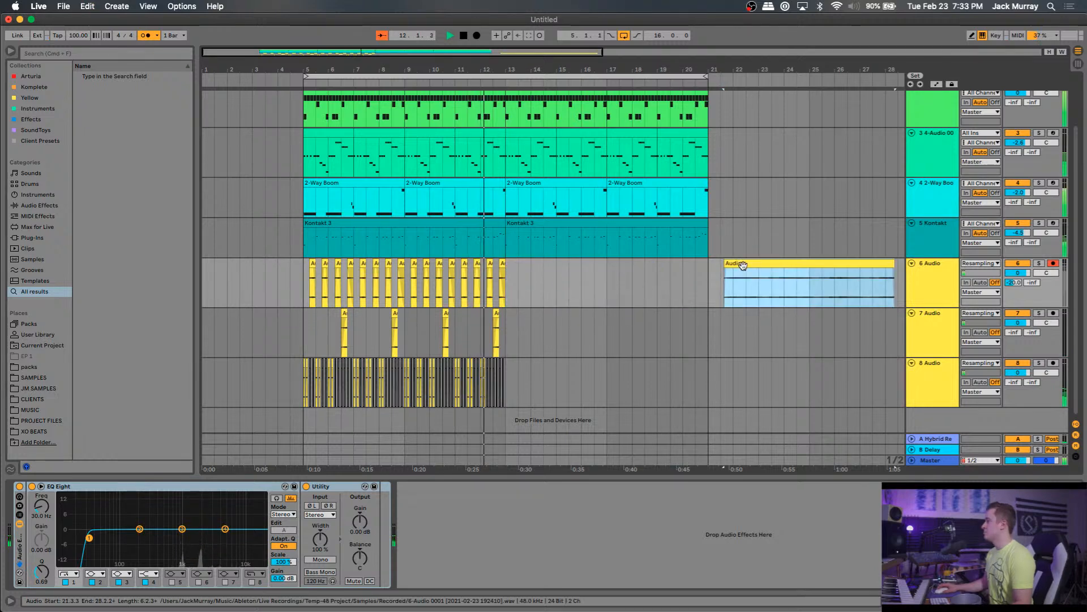
{"action": "left_click_drag", "start_coordinate": [746, 278], "coordinate": [525, 275]}
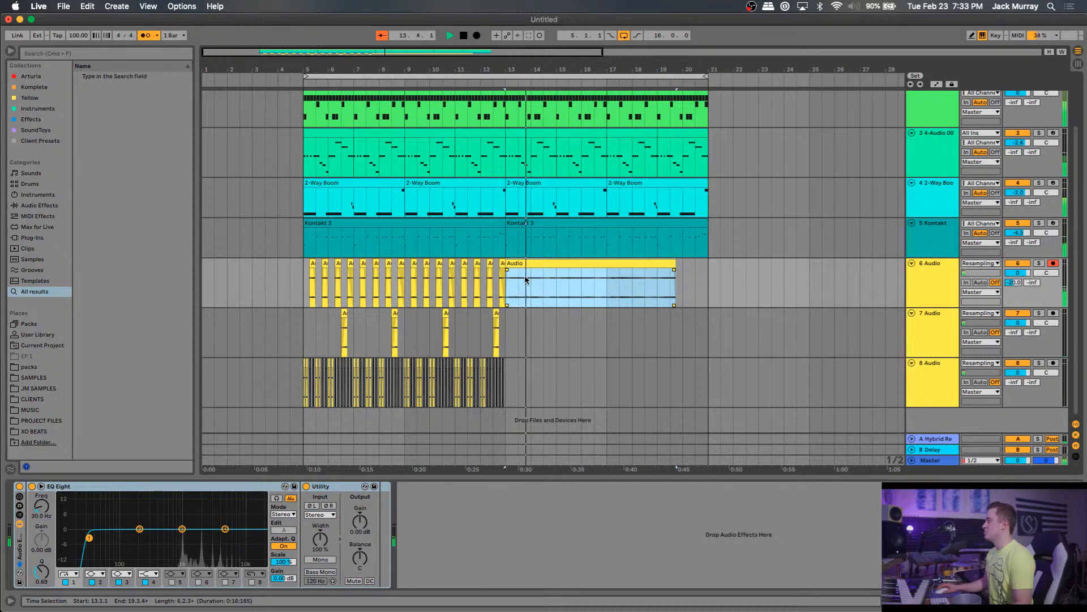
{"action": "key", "text": "space"}
{"action": "scroll", "coordinate": [518, 290], "scroll_direction": "up", "scroll_amount": 5}
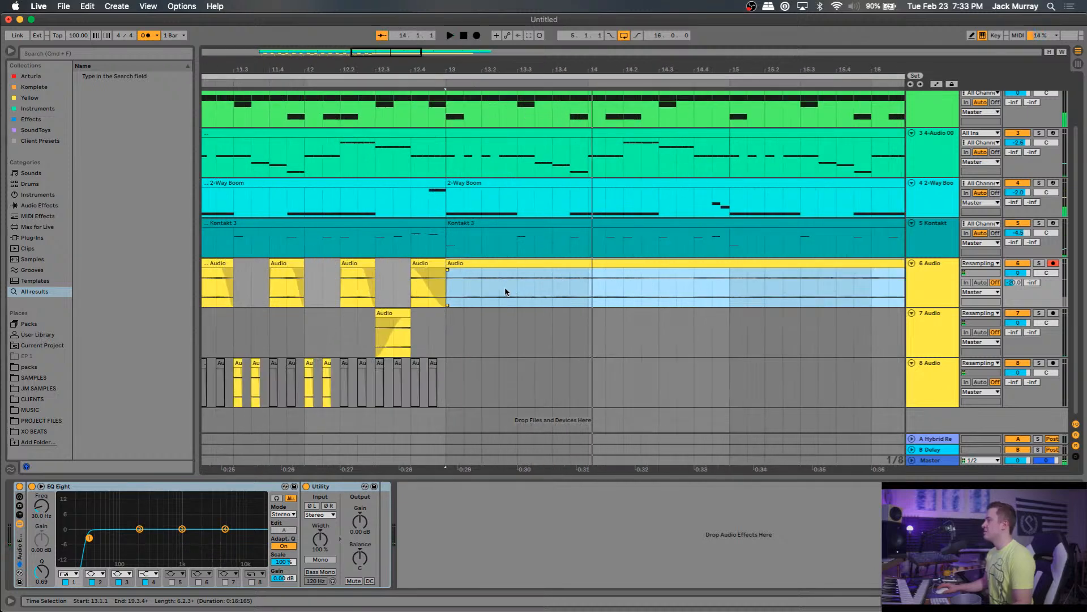
{"action": "key", "text": "space"}
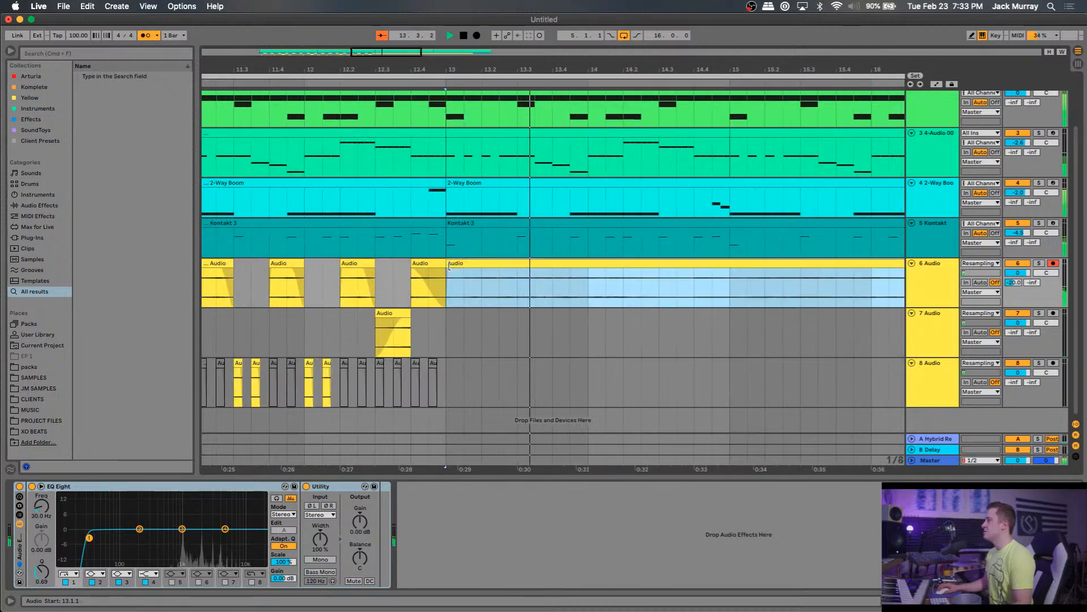
Trim the long clip's start to just after 13.1 with a short fade-in, and replay from 13.1.
{"action": "key", "text": "space"}
{"action": "left_click_drag", "start_coordinate": [449, 266], "coordinate": [462, 271]}
{"action": "left_click", "coordinate": [448, 287]}
{"action": "key", "text": "space"}
{"action": "key", "text": "space"}
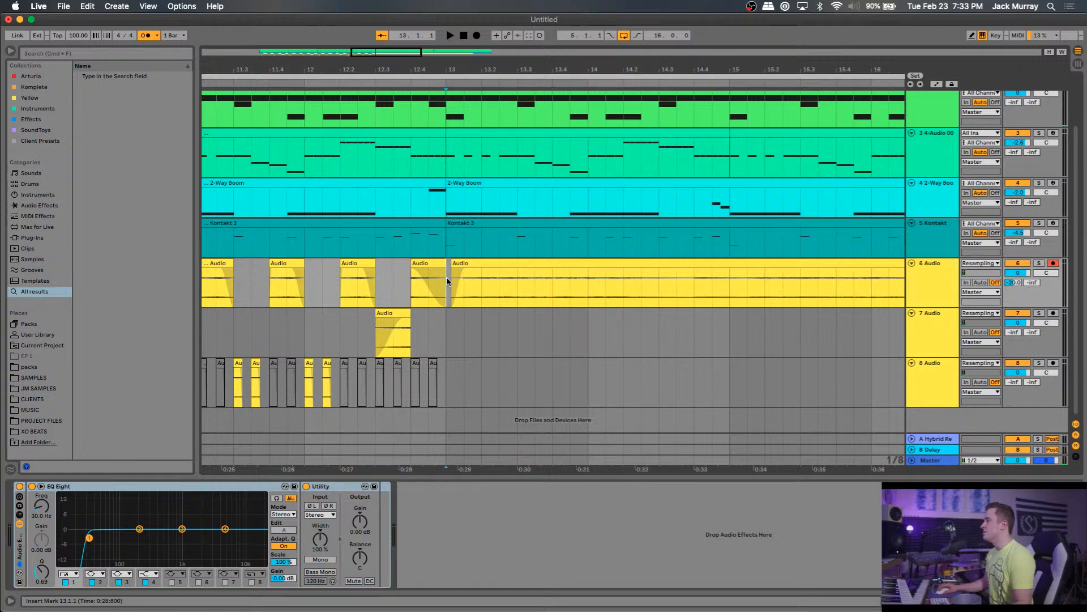
{"action": "key", "text": "space"}
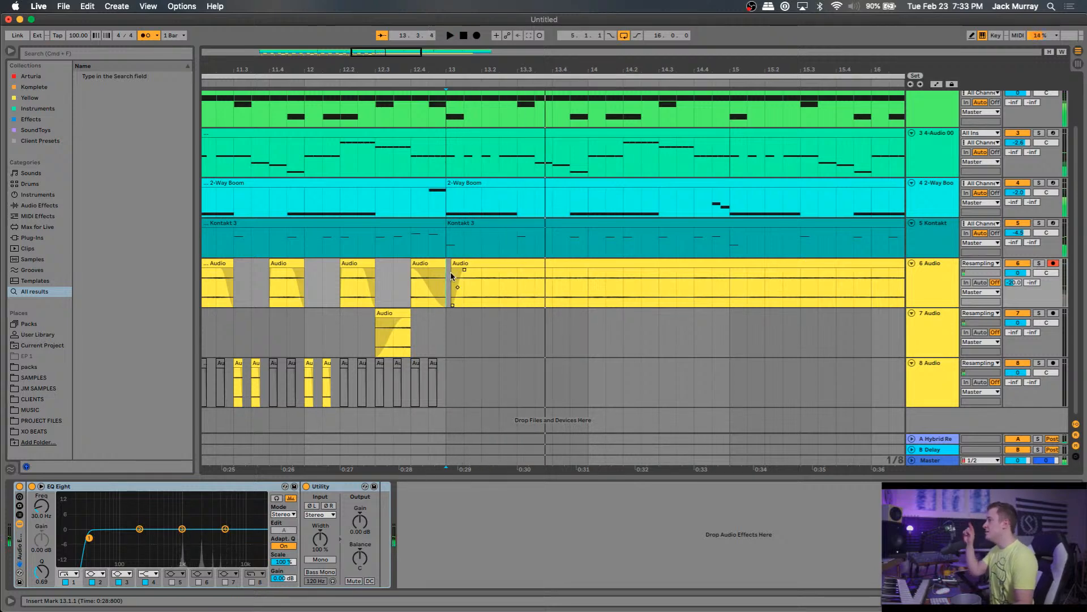
Split the long clip at 13.4 and trim the remainder to start at 14.1, with fades on both sides of the gap.
{"action": "left_click", "coordinate": [548, 281]}
{"action": "key", "text": "super+e"}
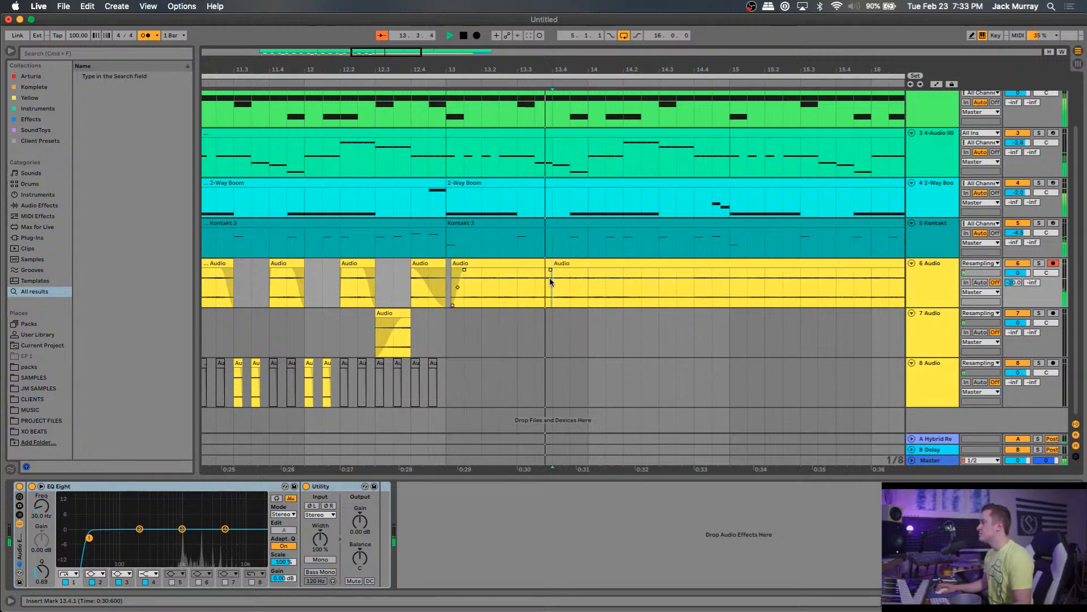
{"action": "mouse_move", "coordinate": [550, 270]}
{"action": "left_mouse_down"}
{"action": "mouse_move", "coordinate": [526, 273]}
{"action": "mouse_move", "coordinate": [587, 265]}
{"action": "left_mouse_up"}
{"action": "key", "text": "space"}
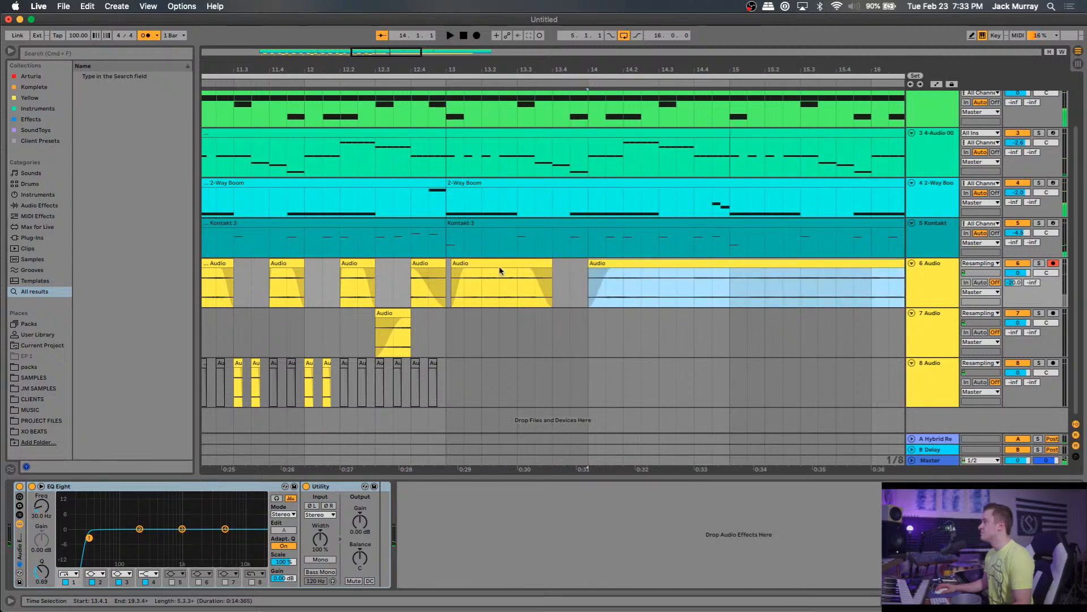
Play from 13.1, stop, and delete the track 6 audio from 14.1.1 to 15.2.3.
{"action": "left_click", "coordinate": [449, 286]}
{"action": "key", "text": "space"}
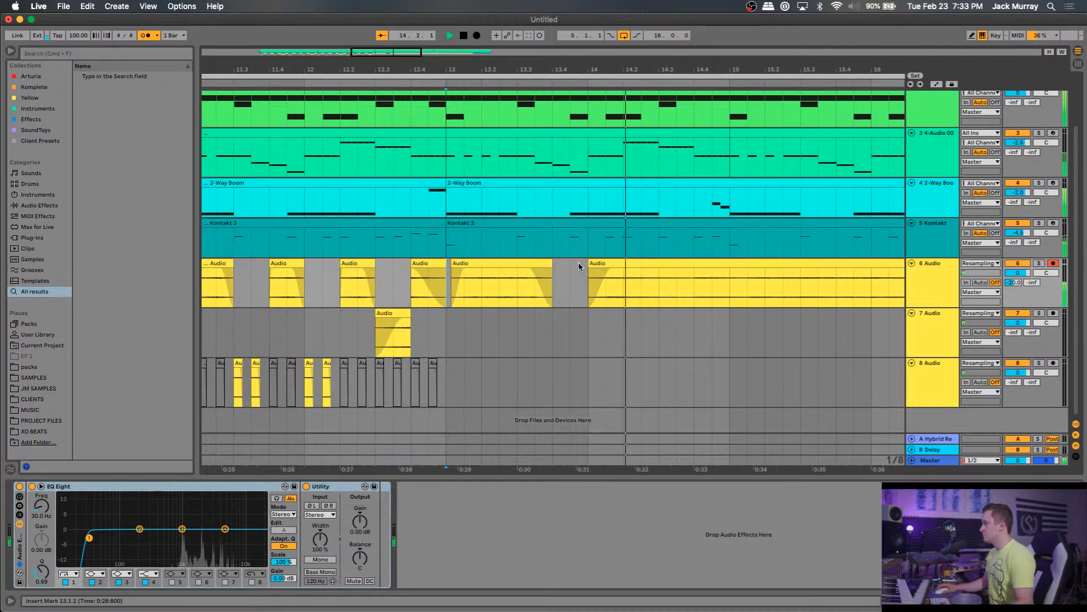
{"action": "left_click", "coordinate": [593, 262]}
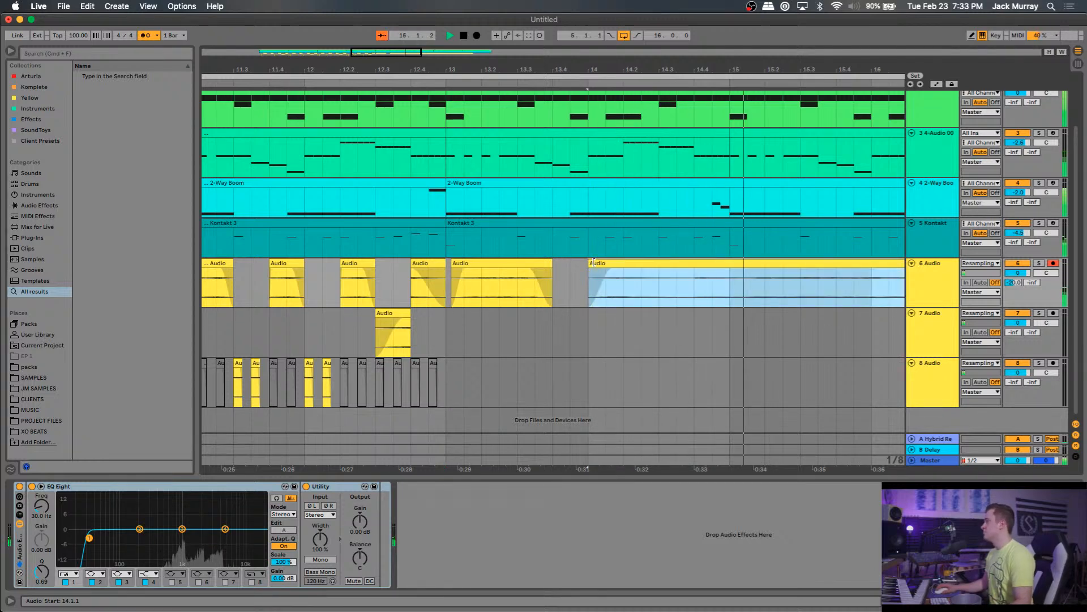
{"action": "key", "text": "space"}
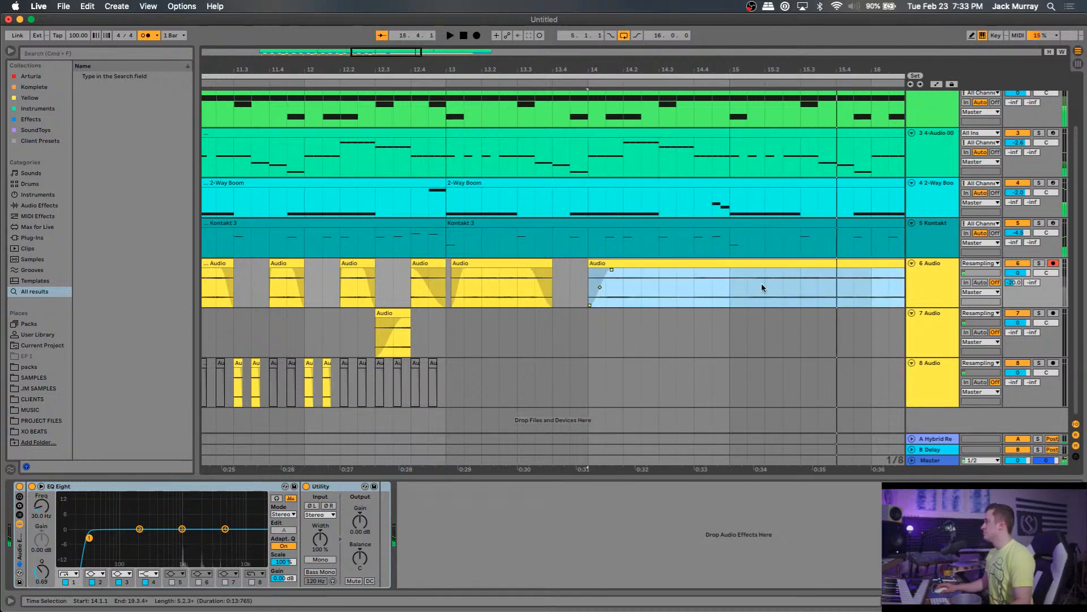
{"action": "left_click", "coordinate": [778, 283]}
{"action": "key", "text": "space"}
{"action": "left_click_drag", "start_coordinate": [780, 283], "coordinate": [689, 289]}
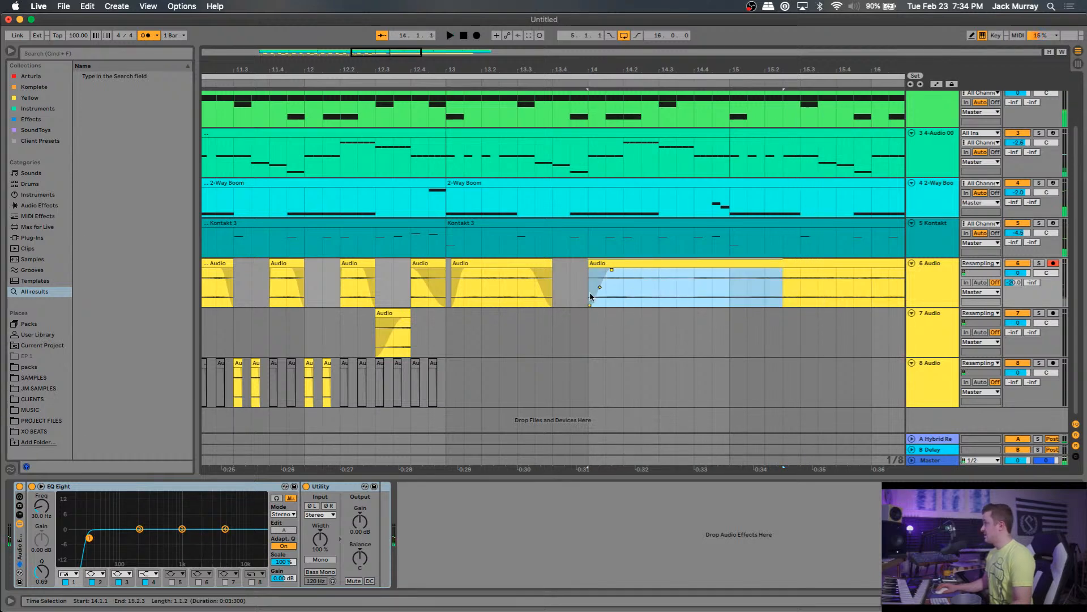
{"action": "key", "text": "Delete"}
Split the remaining track 6 clip at 16.1, and place its first piece on track 7 at 15.2 as a deactivated clip.
{"action": "left_click", "coordinate": [870, 284]}
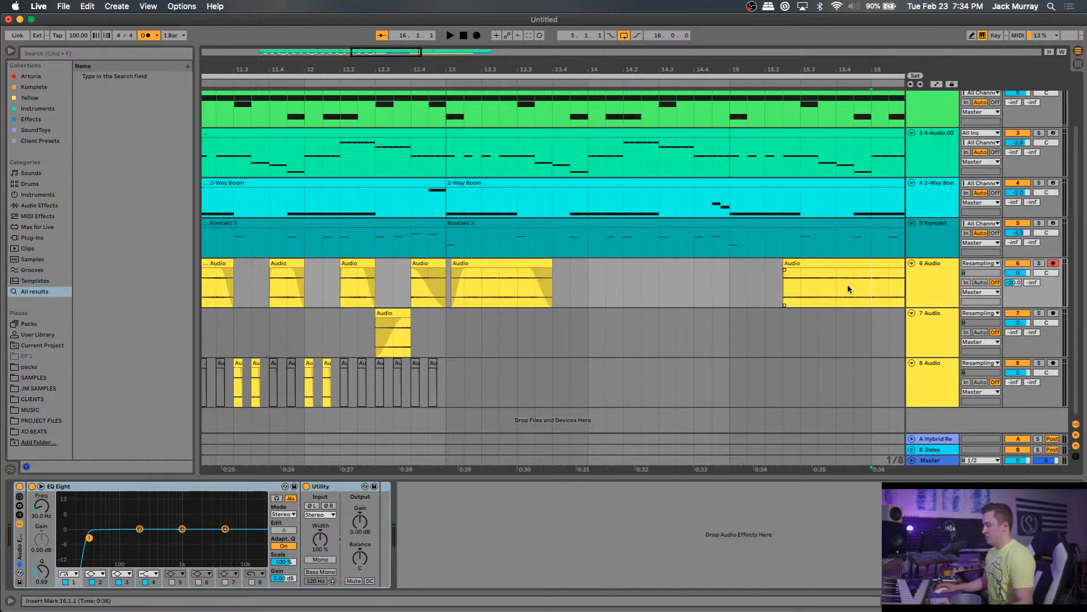
{"action": "key", "text": "super+e"}
{"action": "left_click_drag", "start_coordinate": [815, 264], "coordinate": [796, 313]}
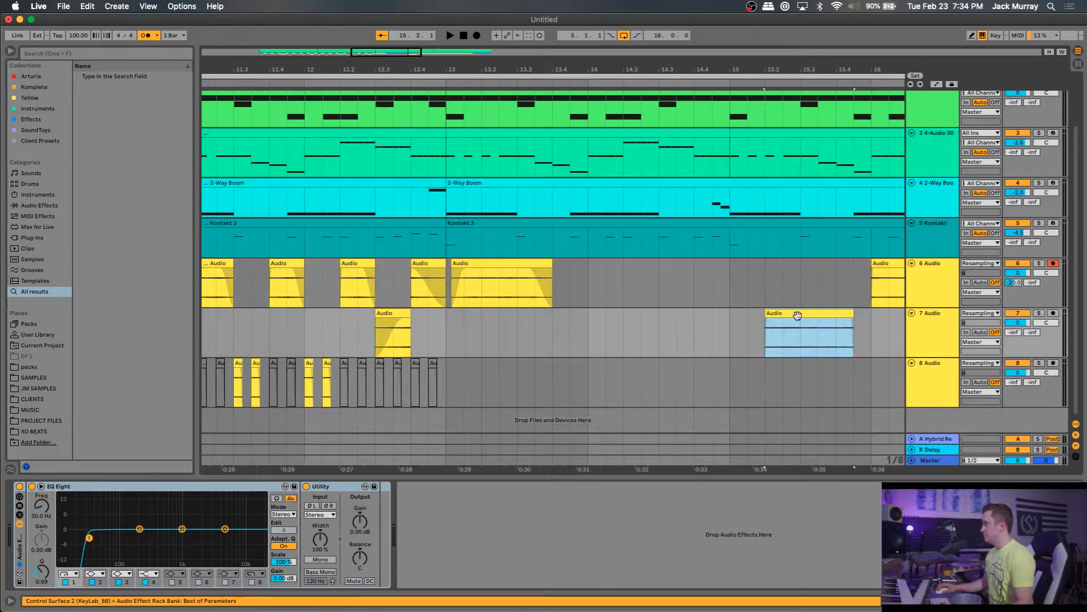
{"action": "key", "text": "0"}
Play from 13.1 several times to check the transition into the track 6 clip and its short fade-in.
{"action": "left_click", "coordinate": [447, 290]}
{"action": "key", "text": "space"}
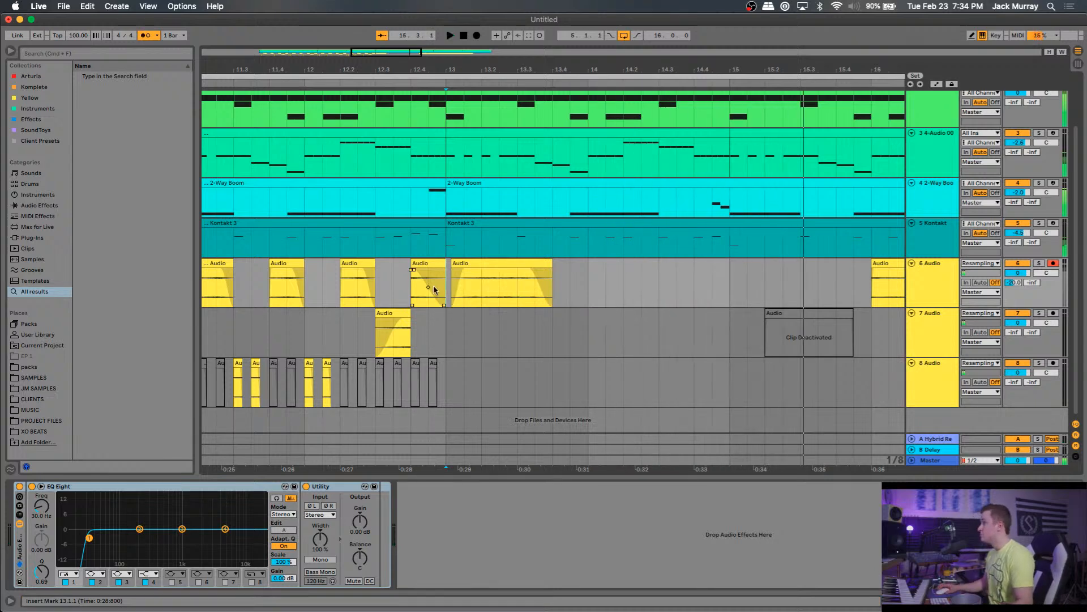
{"action": "key", "text": "space"}
{"action": "key", "text": "space"}
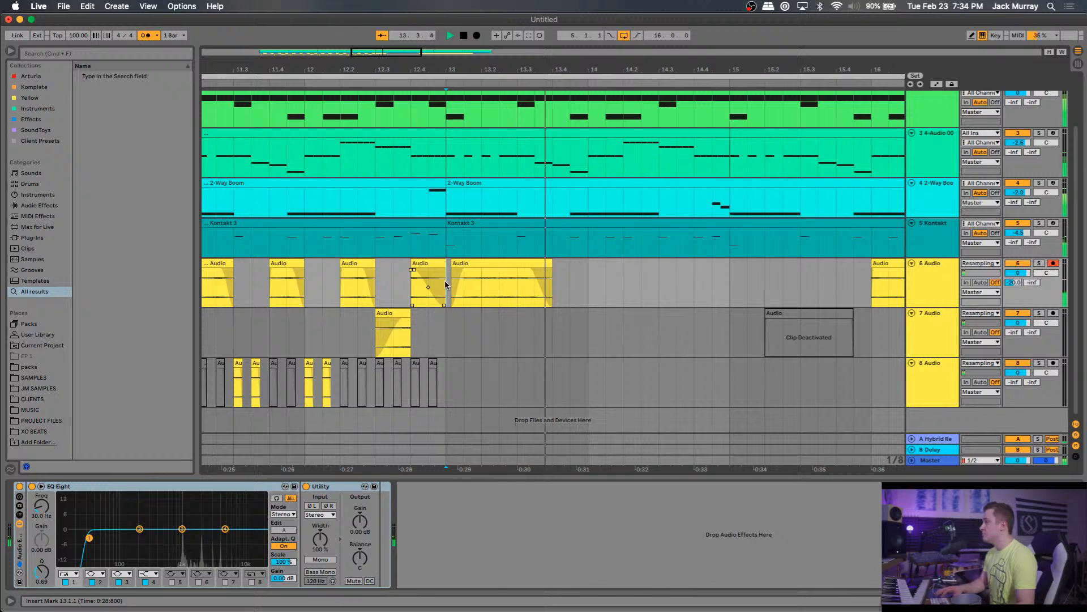
{"action": "key", "text": "space"}
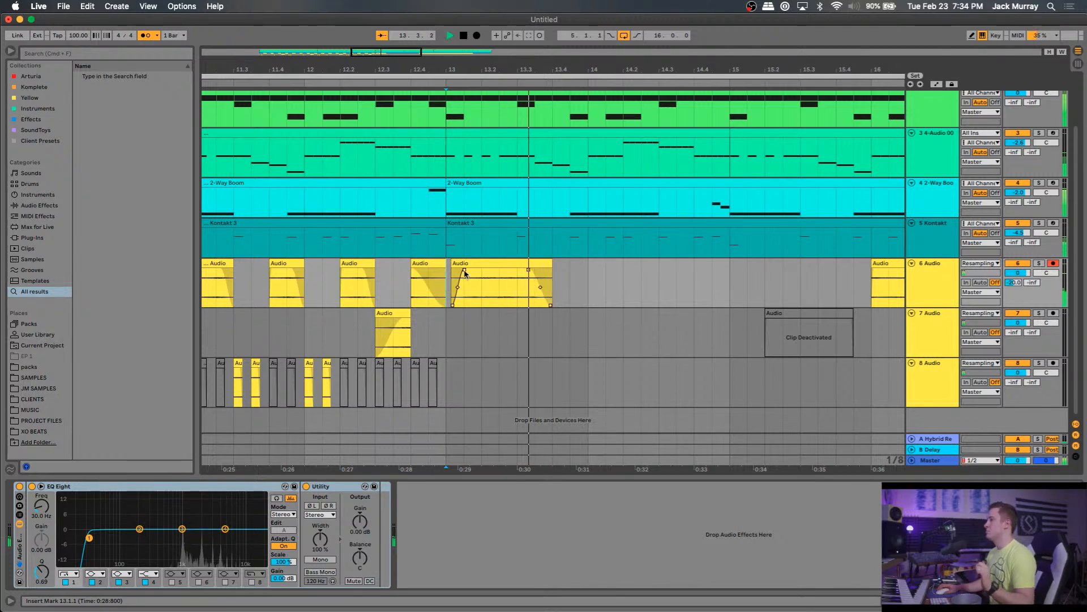
{"action": "left_click_drag", "start_coordinate": [453, 270], "coordinate": [465, 274]}
{"action": "key", "text": "space"}
{"action": "key", "text": "space"}
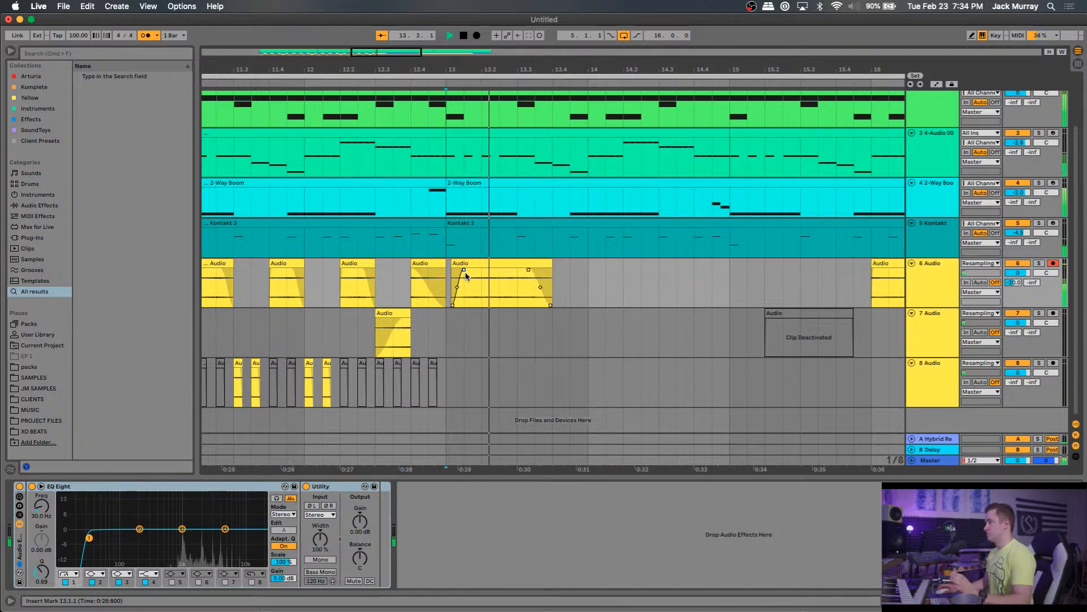
Stop playback and play the arrangement from its beginning at 5.1.
{"action": "scroll", "coordinate": [500, 277], "scroll_direction": "right", "scroll_amount": 2}
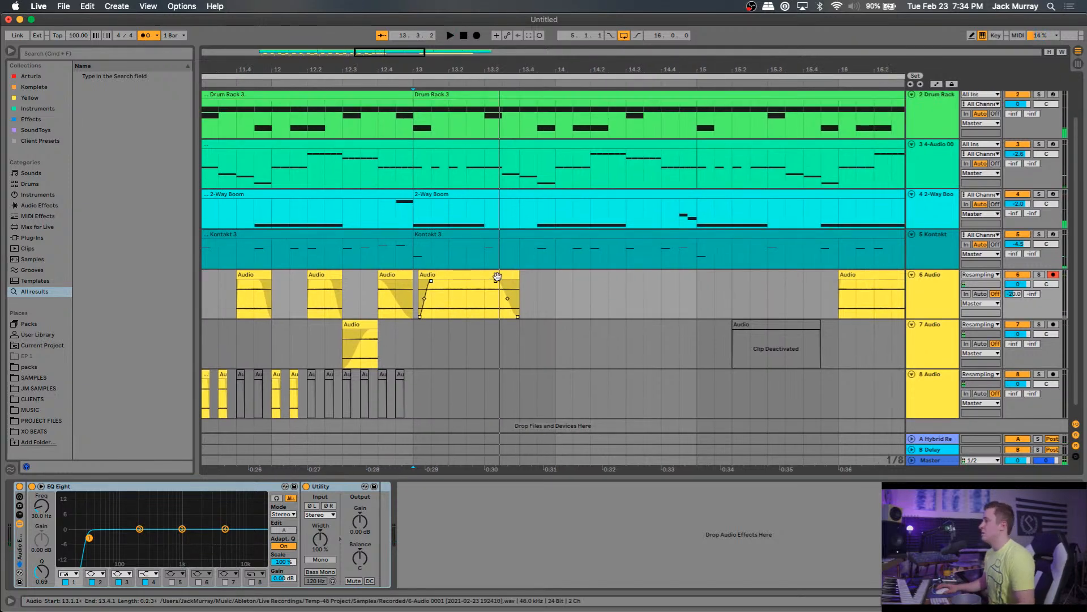
{"action": "scroll", "coordinate": [500, 277], "scroll_direction": "down", "scroll_amount": 4}
{"action": "scroll", "coordinate": [500, 277], "scroll_direction": "down", "scroll_amount": 5}
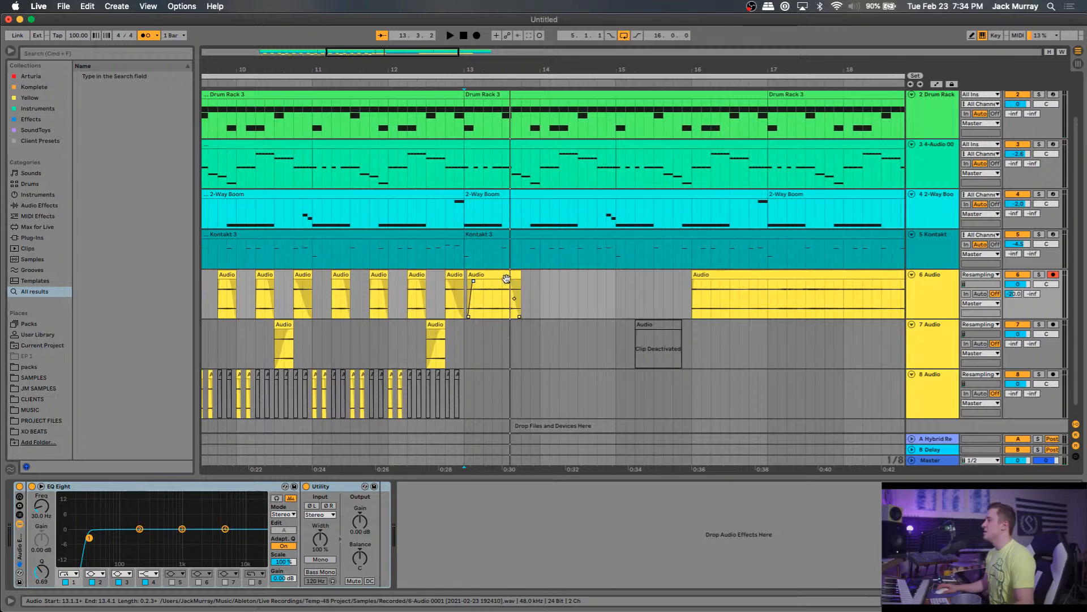
{"action": "scroll", "coordinate": [495, 293], "scroll_direction": "left", "scroll_amount": 5}
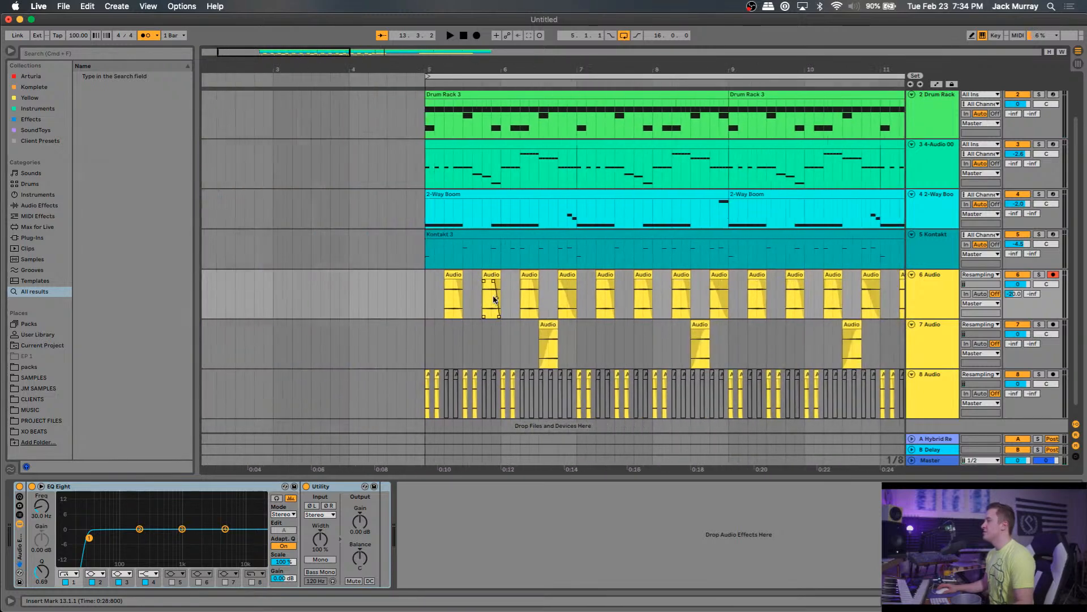
{"action": "left_click", "coordinate": [423, 290]}
{"action": "key", "text": "space"}
{"action": "scroll", "coordinate": [449, 308], "scroll_direction": "right", "scroll_amount": 1}
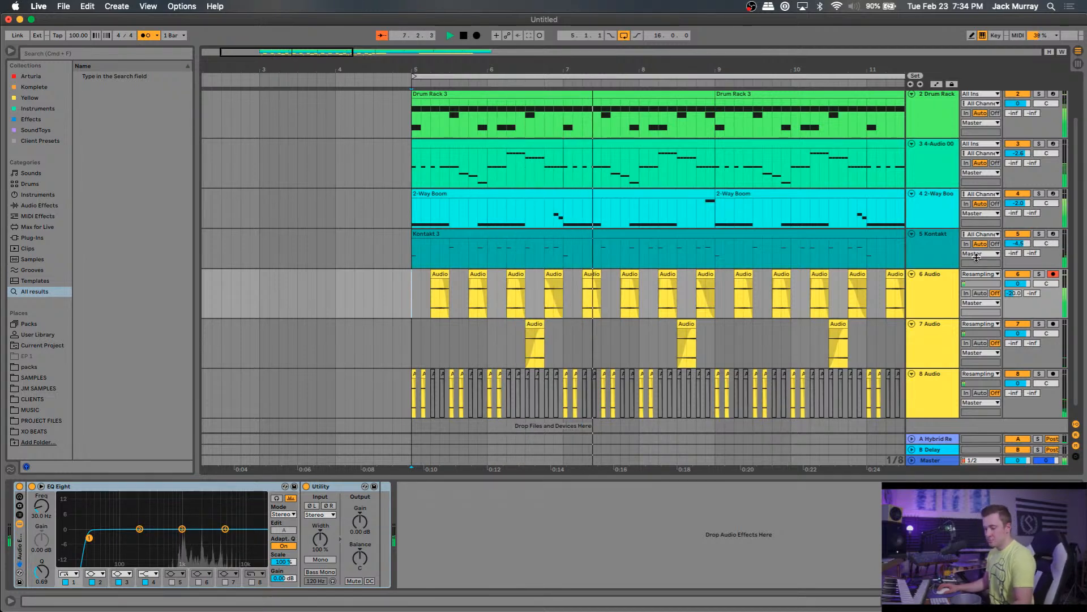
Listen through the arrangement from bar 5 and replay the transition at bar 13.
{"action": "scroll", "coordinate": [859, 268], "scroll_direction": "right", "scroll_amount": 3}
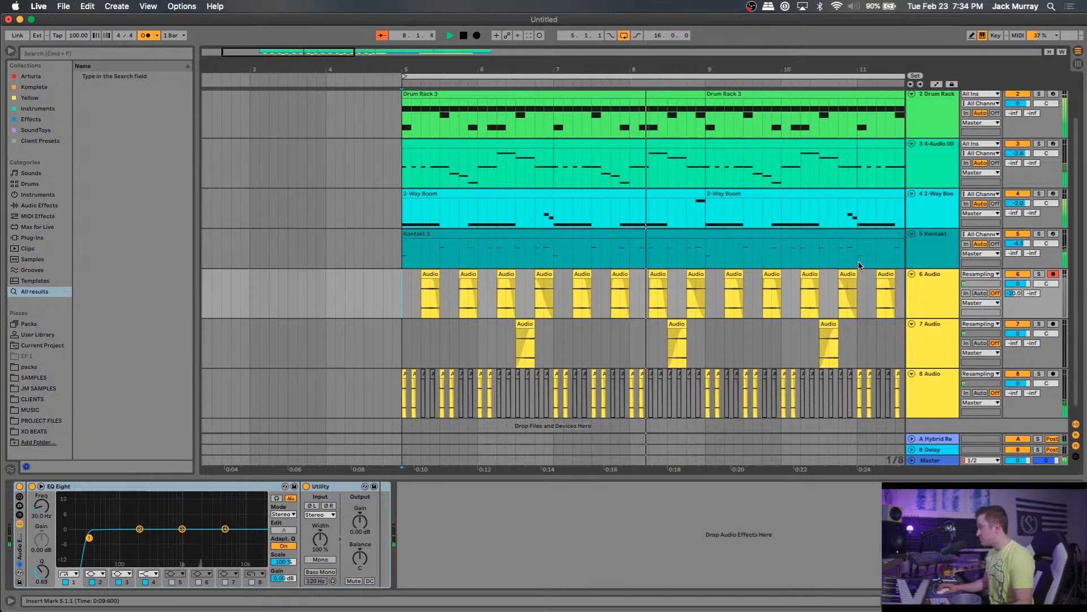
{"action": "scroll", "coordinate": [748, 317], "scroll_direction": "right", "scroll_amount": 4}
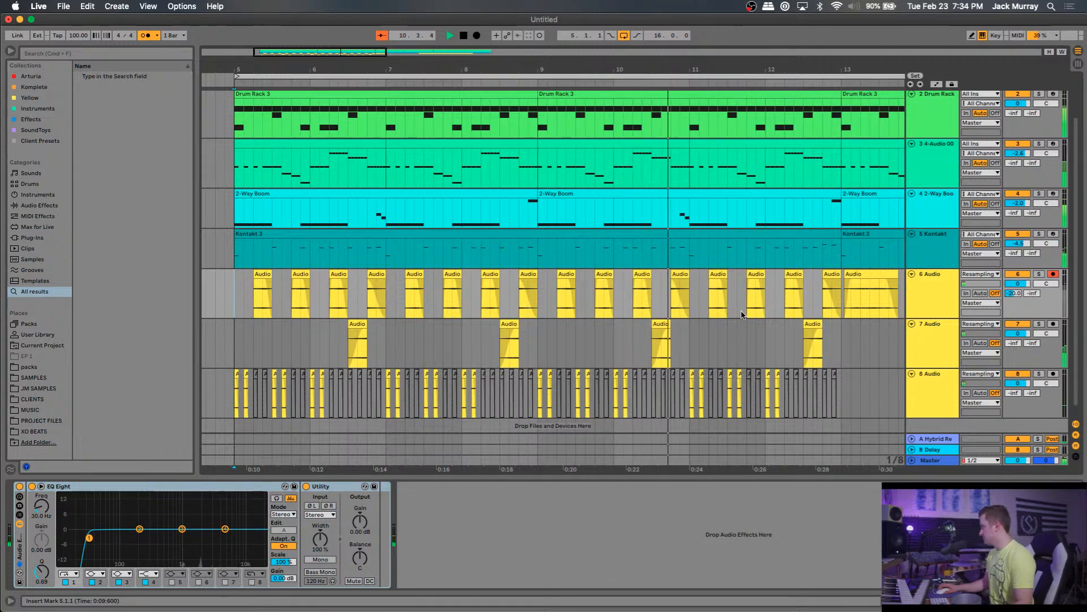
{"action": "scroll", "coordinate": [743, 318], "scroll_direction": "right", "scroll_amount": 1}
{"action": "scroll", "coordinate": [742, 314], "scroll_direction": "right", "scroll_amount": 3}
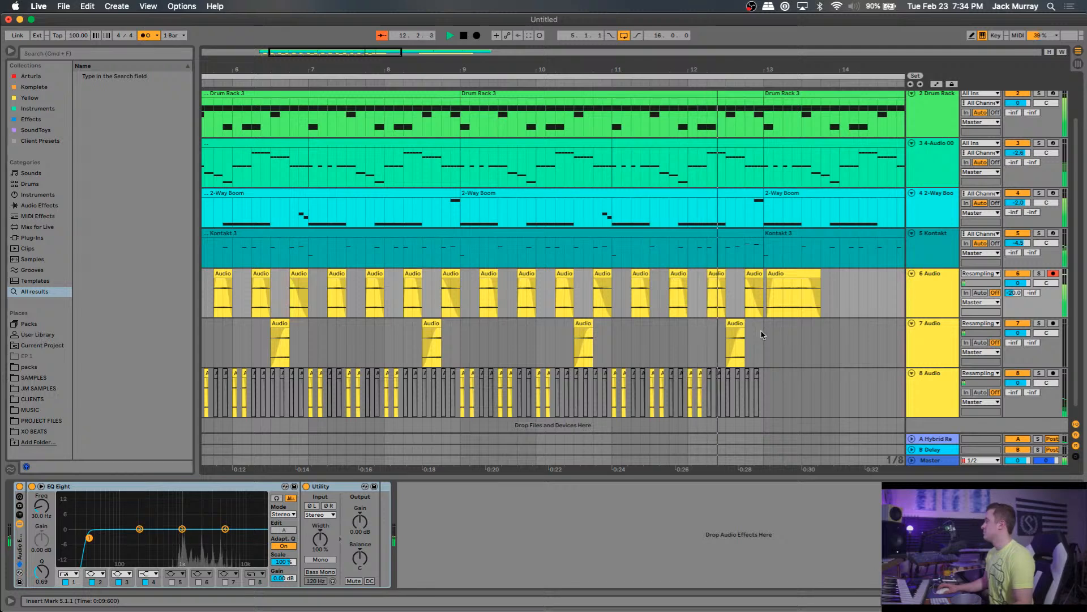
{"action": "scroll", "coordinate": [775, 335], "scroll_direction": "right", "scroll_amount": 2}
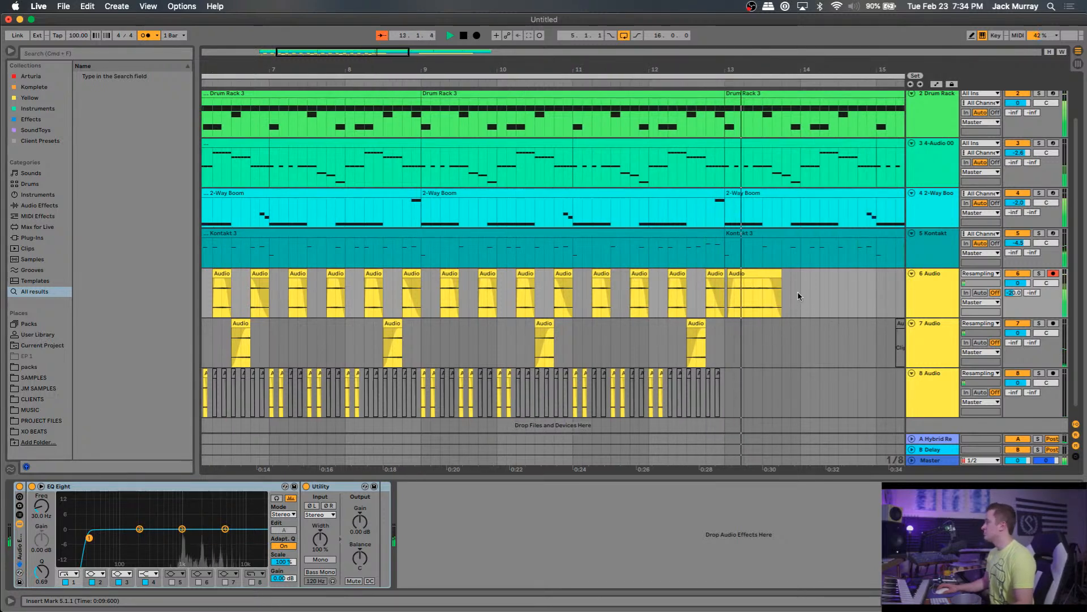
{"action": "key", "text": "space"}
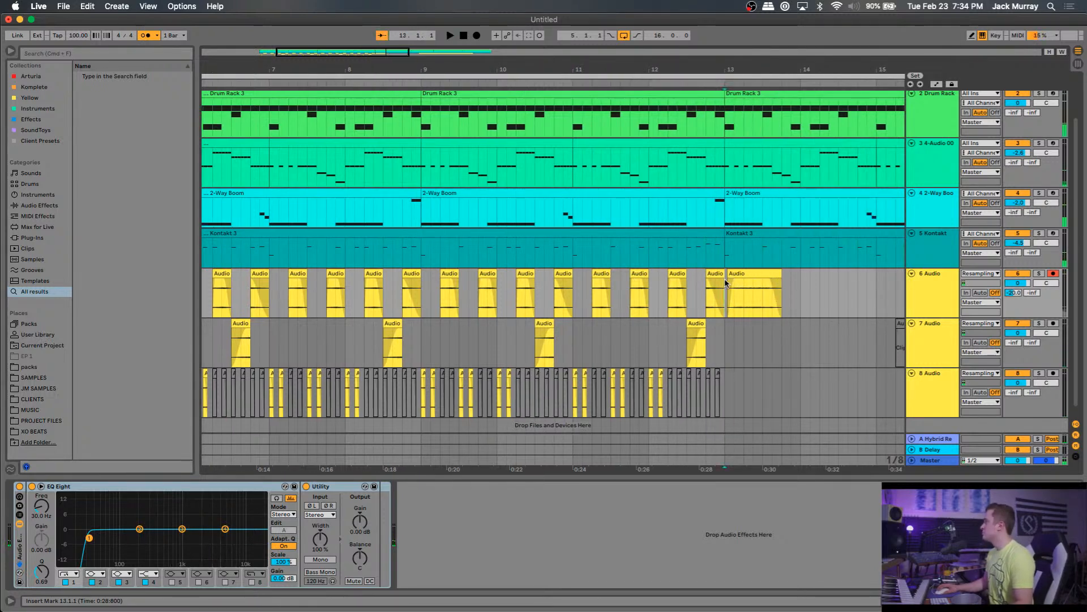
{"action": "key", "text": "space"}
{"action": "key", "text": "space"}
{"action": "key", "text": "space"}
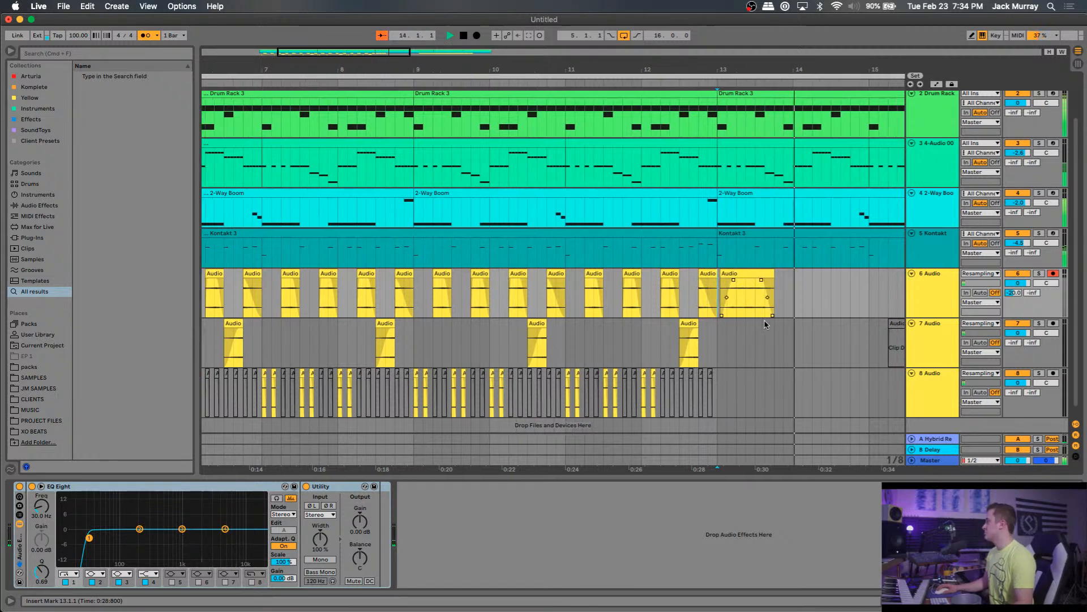
{"action": "key", "text": "space"}
Copy the two-slice pair at bar 12 on track 8 to bar 13.4 and duplicate it four times up to bar 15.
{"action": "left_click_drag", "start_coordinate": [576, 382], "coordinate": [591, 379]}
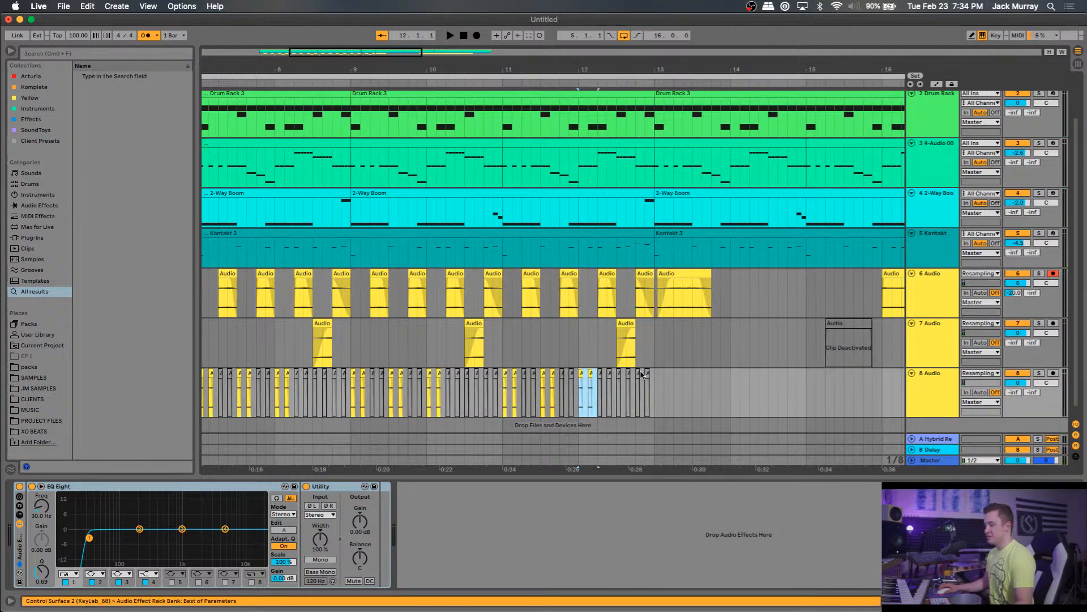
{"action": "left_click", "coordinate": [657, 336]}
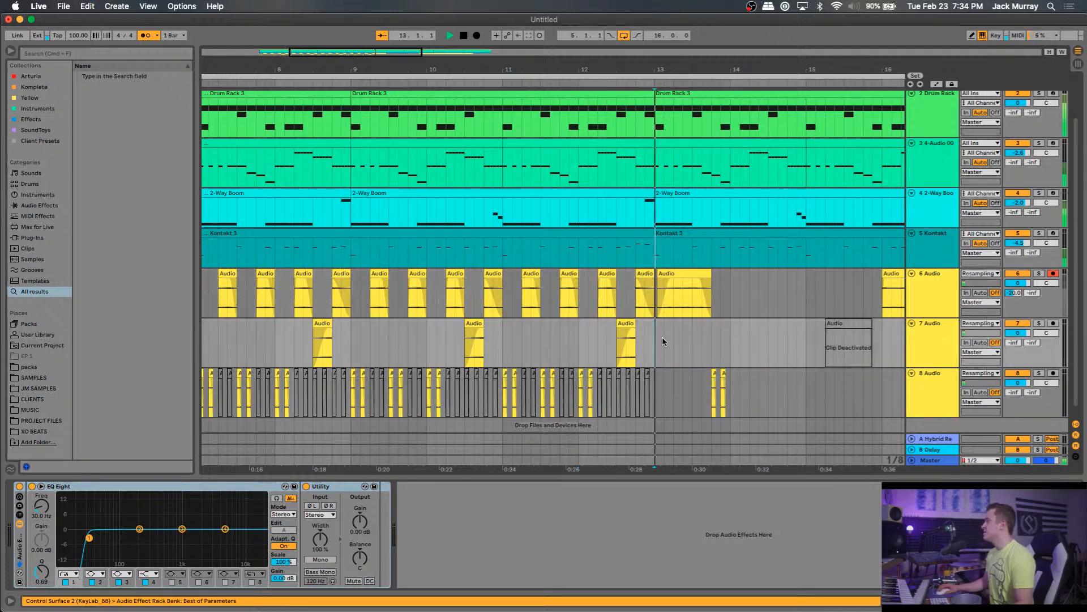
{"action": "key", "text": "space"}
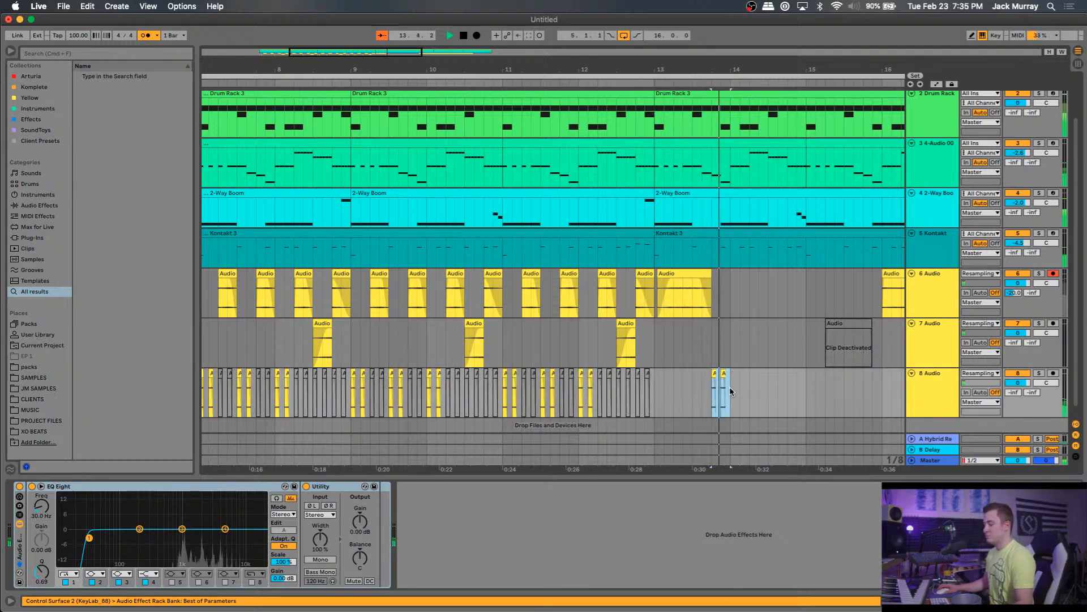
{"action": "key", "text": "super+d"}
{"action": "key", "text": "super+d"}
{"action": "key", "text": "super+d"}
{"action": "key", "text": "super+d"}
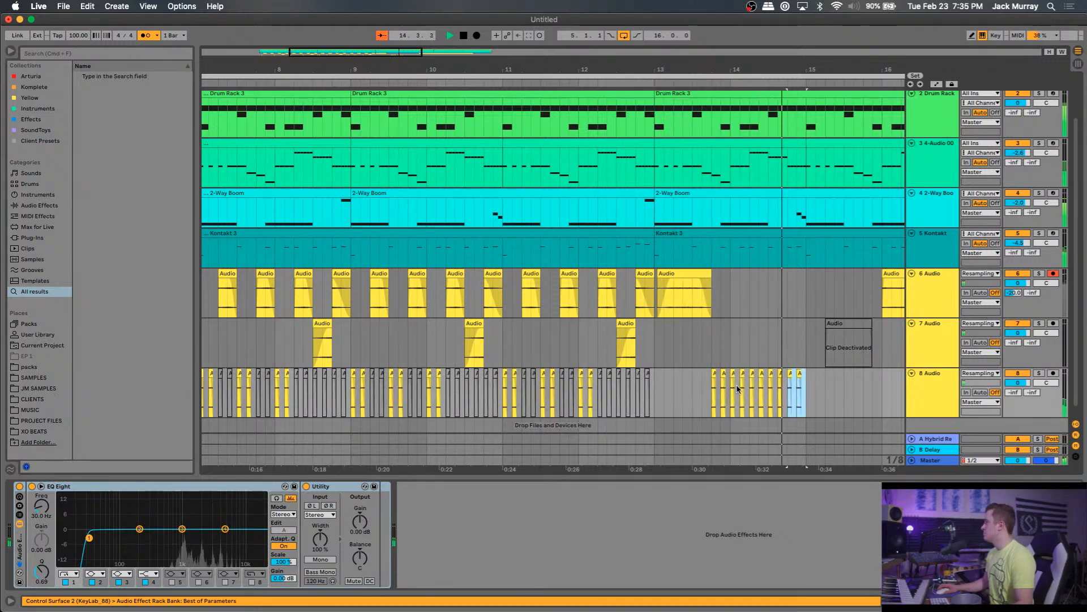
{"action": "left_click", "coordinate": [674, 321]}
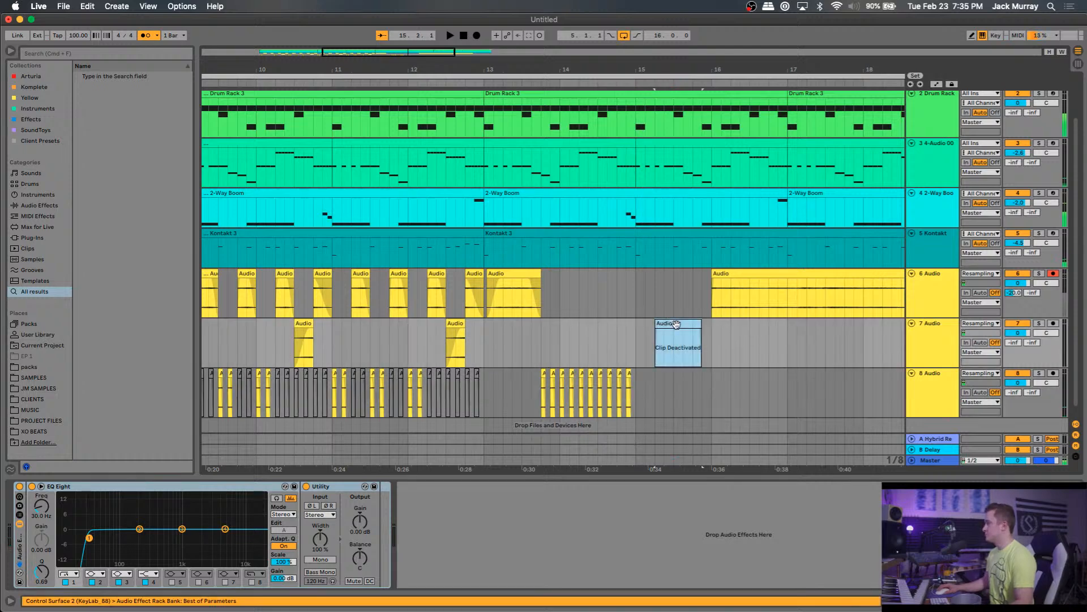
{"action": "left_click_drag", "start_coordinate": [633, 278], "coordinate": [485, 376]}
{"action": "left_click", "coordinate": [738, 366]}
{"action": "key", "text": "super+z"}
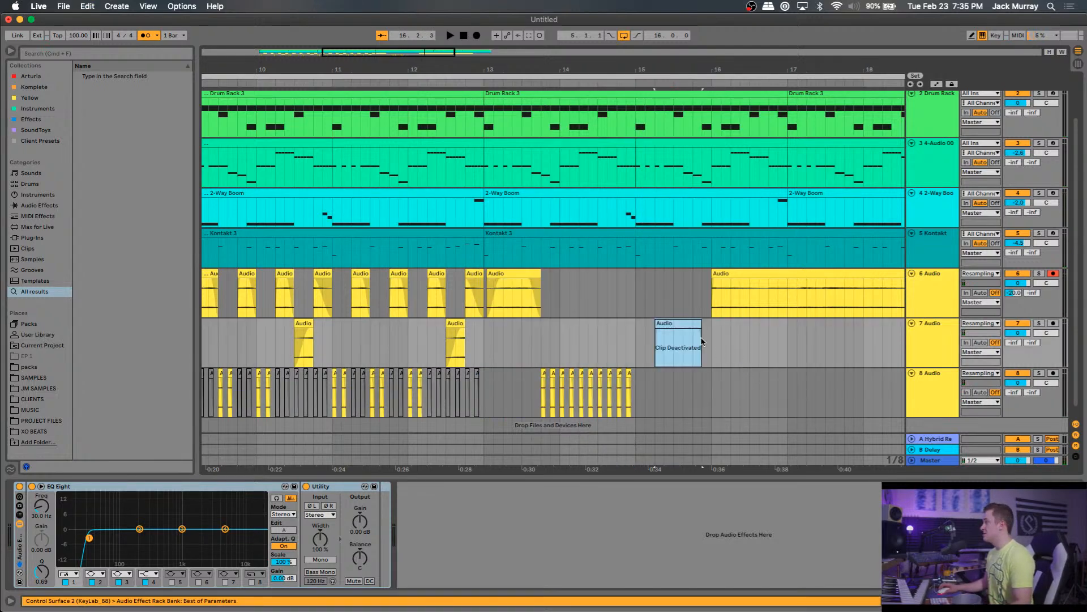
Move the deactivated track 7 clip and the long track 6 clip clear, and duplicate bars 13–15 of tracks 6–8 to bar 15.
{"action": "left_click_drag", "start_coordinate": [684, 323], "coordinate": [835, 327]}
{"action": "left_click_drag", "start_coordinate": [713, 275], "coordinate": [776, 277]}
{"action": "left_click_drag", "start_coordinate": [637, 279], "coordinate": [485, 385]}
{"action": "key", "text": "super+d"}
Play back the duplicated section from bar 12.4 through to bar 17.
{"action": "left_click", "coordinate": [466, 299]}
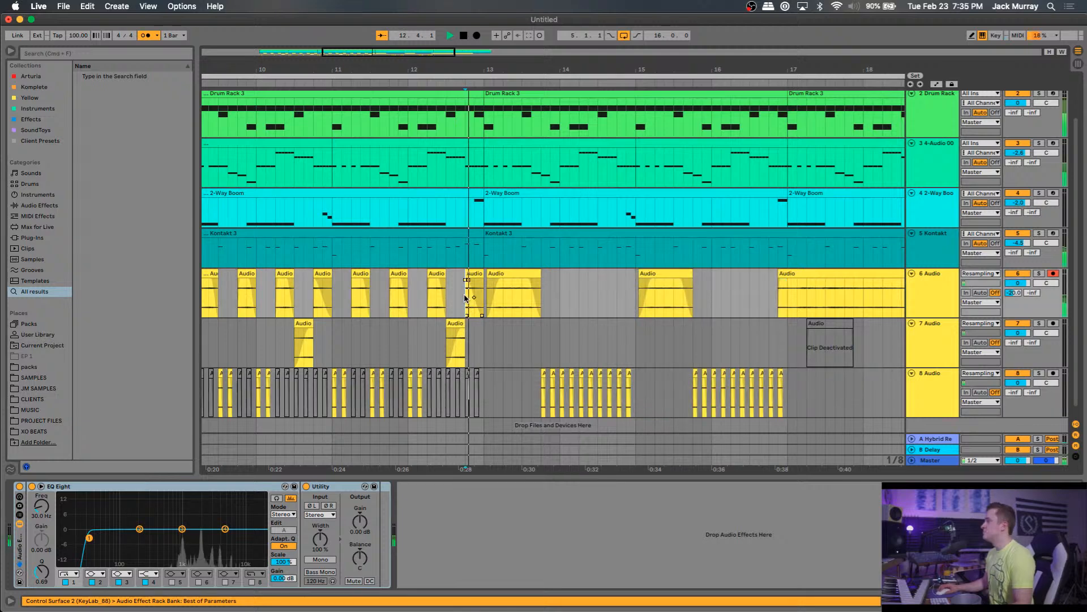
{"action": "key", "text": "space"}
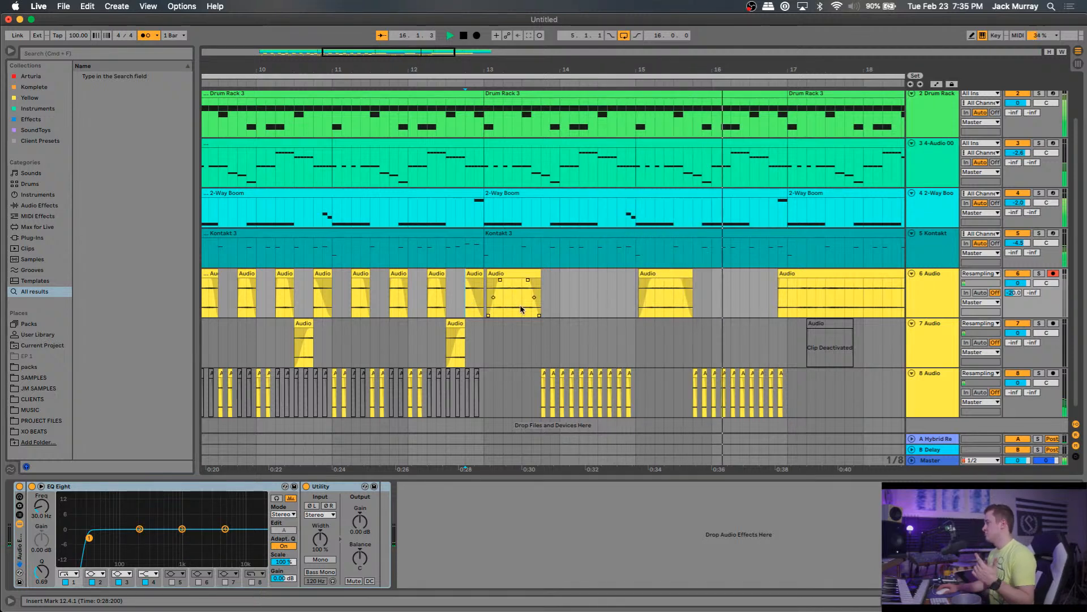
{"action": "scroll", "coordinate": [549, 335], "scroll_direction": "right", "scroll_amount": 1}
{"action": "scroll", "coordinate": [549, 333], "scroll_direction": "right", "scroll_amount": 5}
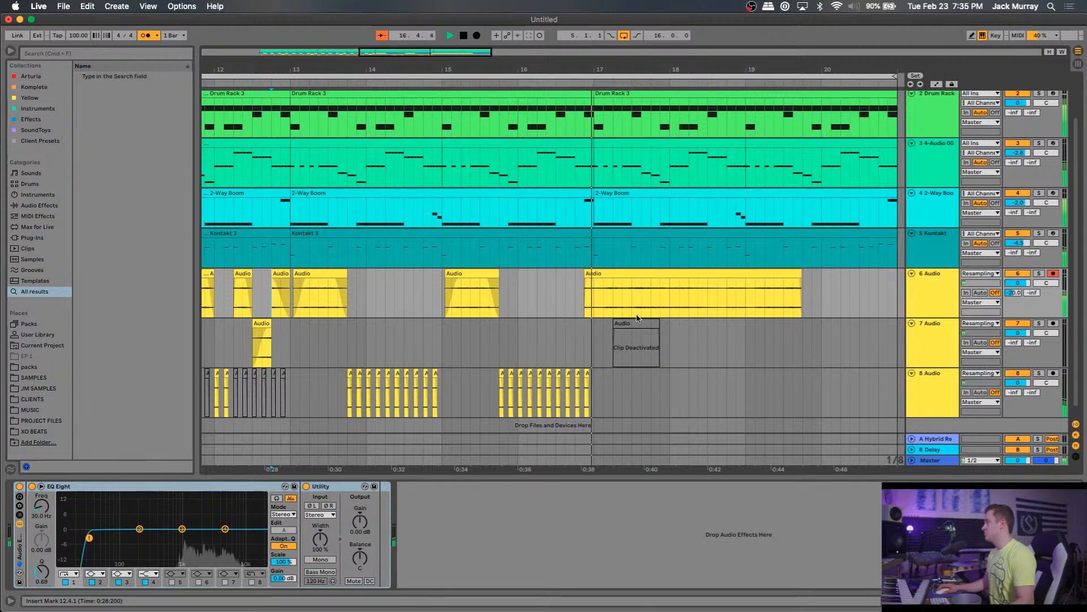
{"action": "key", "text": "space"}
Shift the long track 6 clip to about bar 18.2 and place the track 7 clip, activated, at bar 17 on track 6.
{"action": "left_click_drag", "start_coordinate": [658, 276], "coordinate": [763, 278]}
{"action": "left_click_drag", "start_coordinate": [631, 324], "coordinate": [611, 306]}
{"action": "key", "text": "space"}
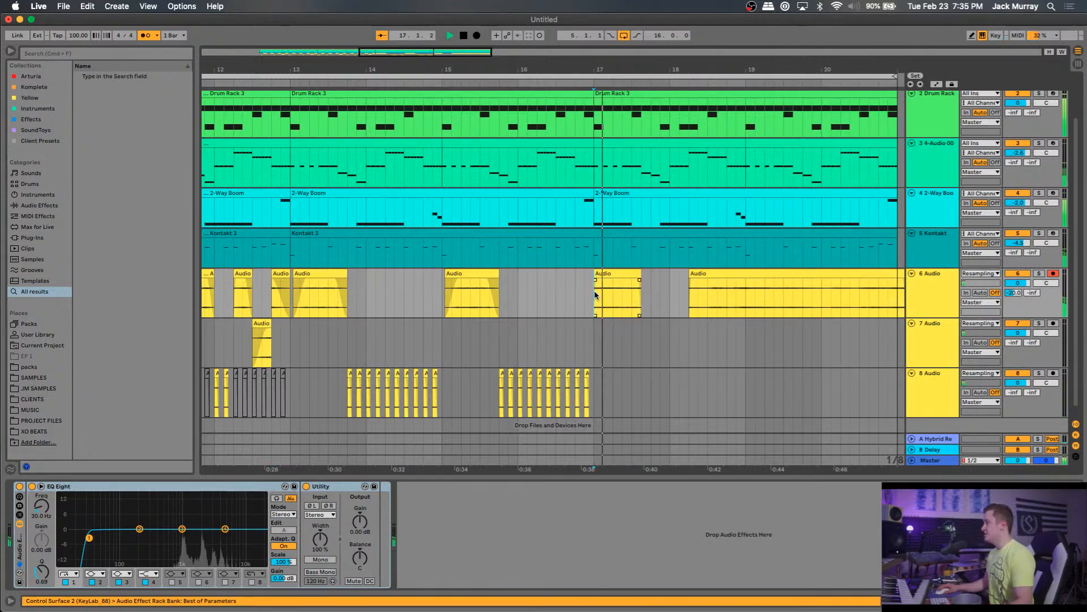
Audition the transition into bar 17 and add a short fade-in and a longer fade-out to the bar 17 clip on track 6.
{"action": "left_click", "coordinate": [561, 285]}
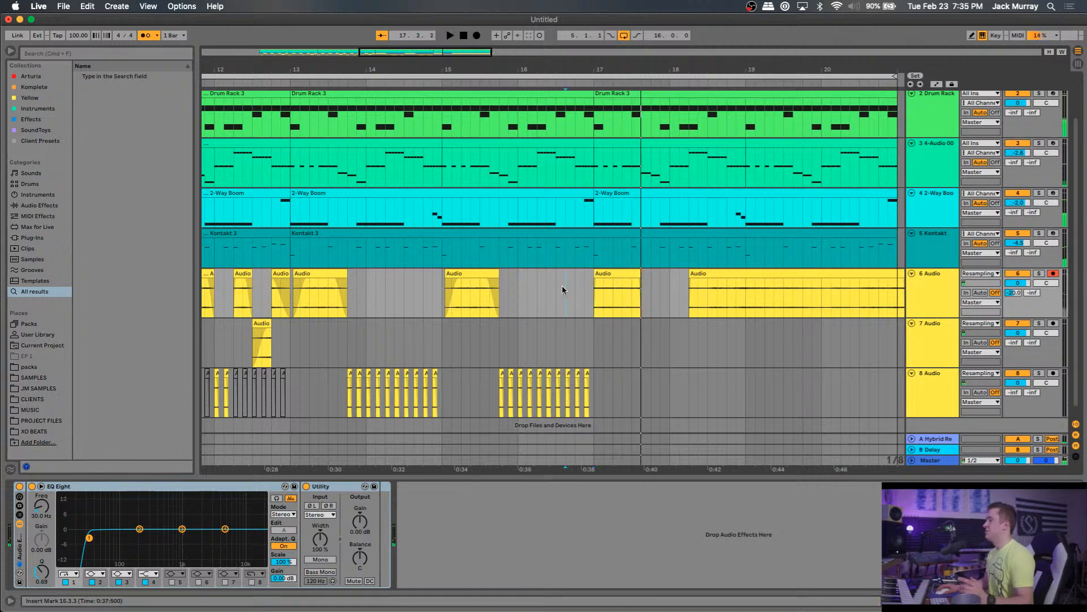
{"action": "key", "text": "space"}
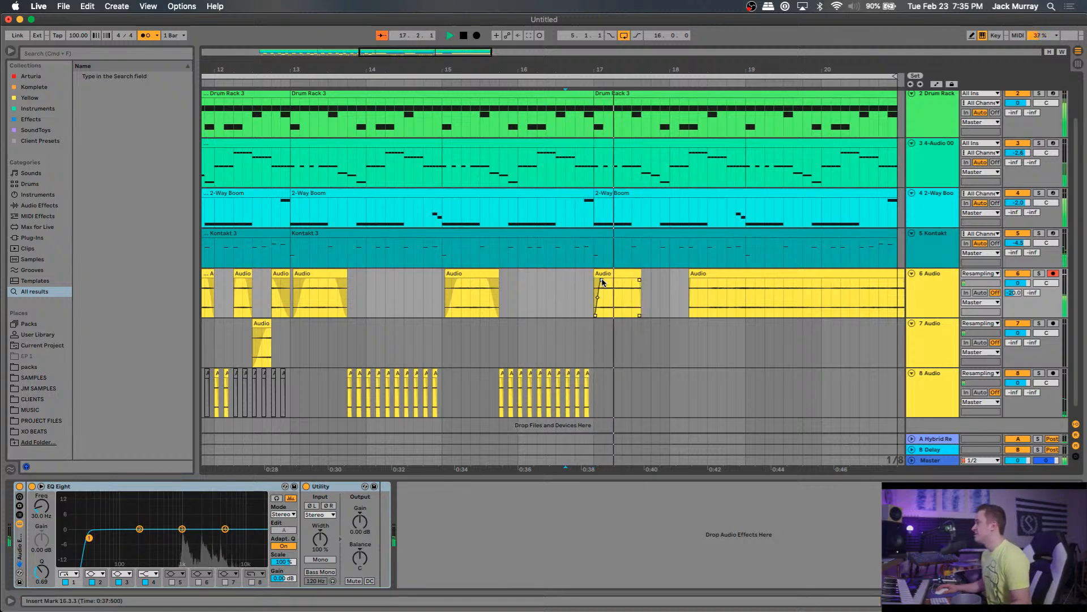
{"action": "left_click", "coordinate": [434, 289]}
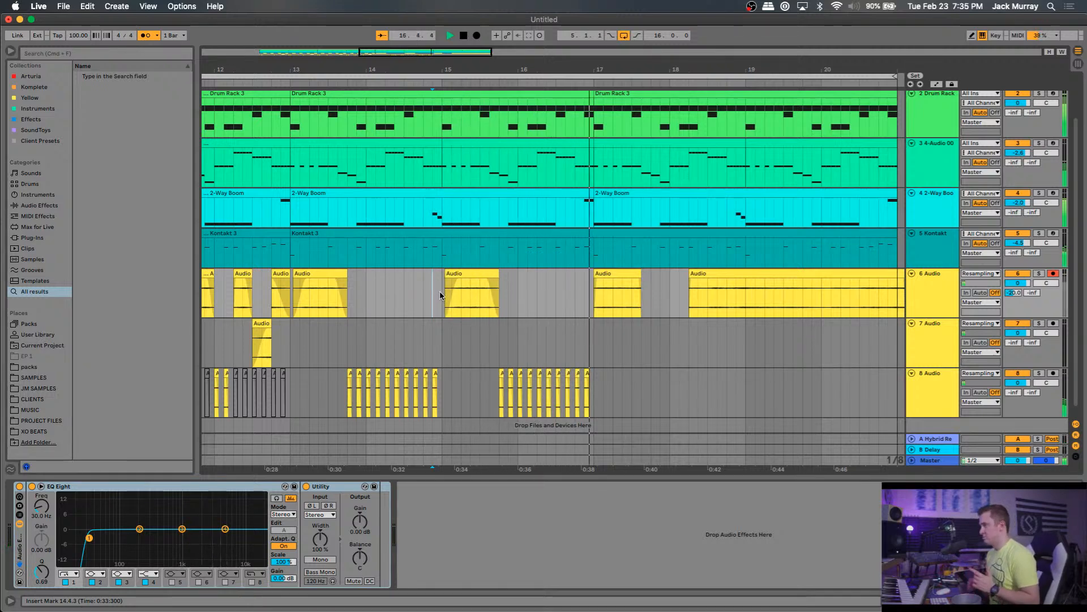
{"action": "key", "text": "space"}
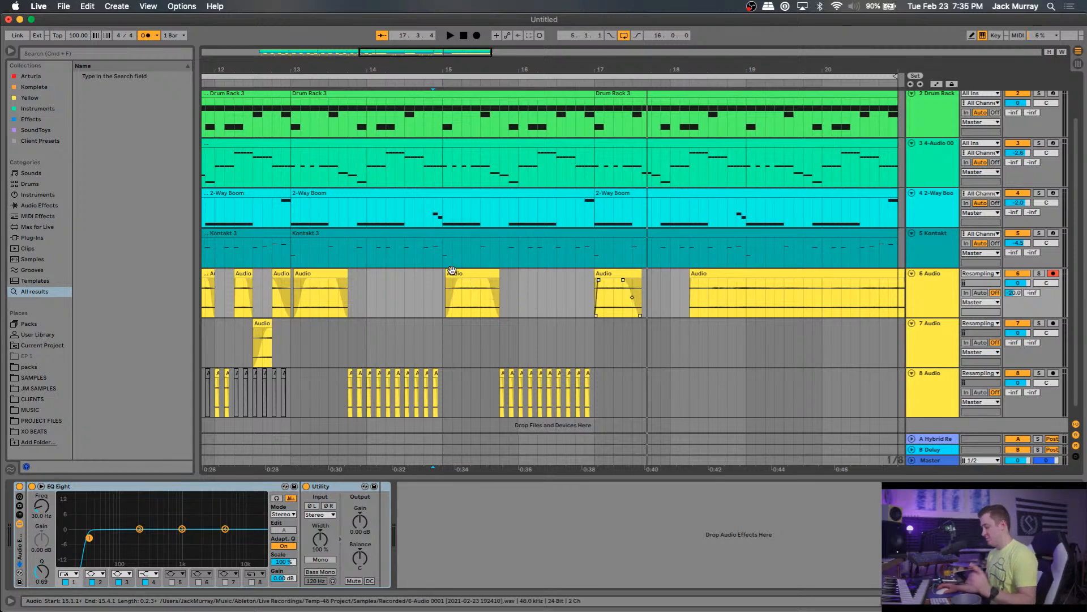
Save the Live Set as Untitled in the 2021 folder of PROJECT FILES.
{"action": "key", "text": "super+s"}
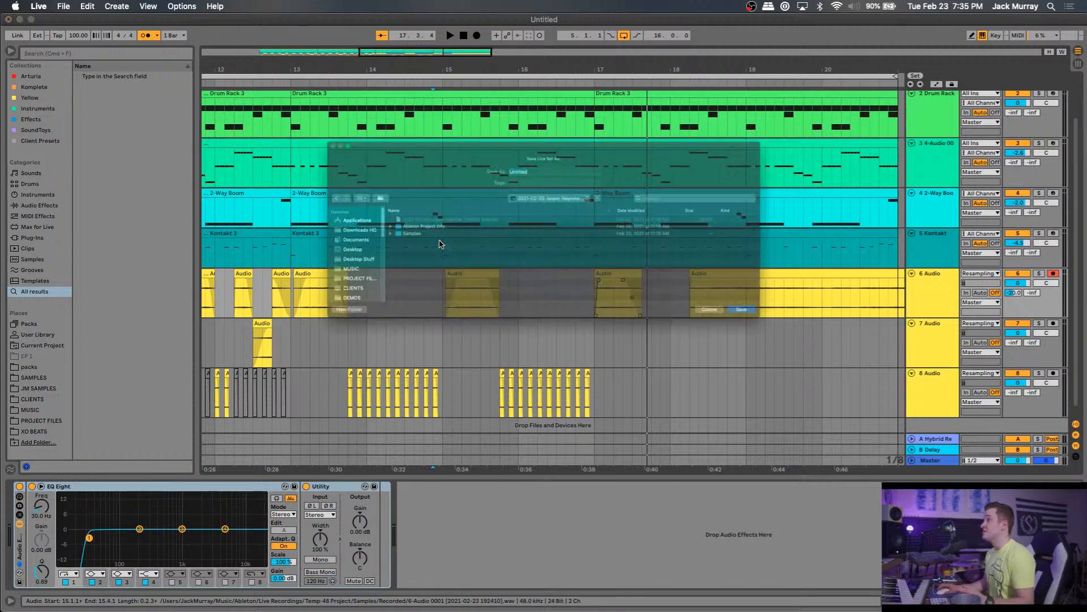
{"action": "left_click", "coordinate": [530, 182]}
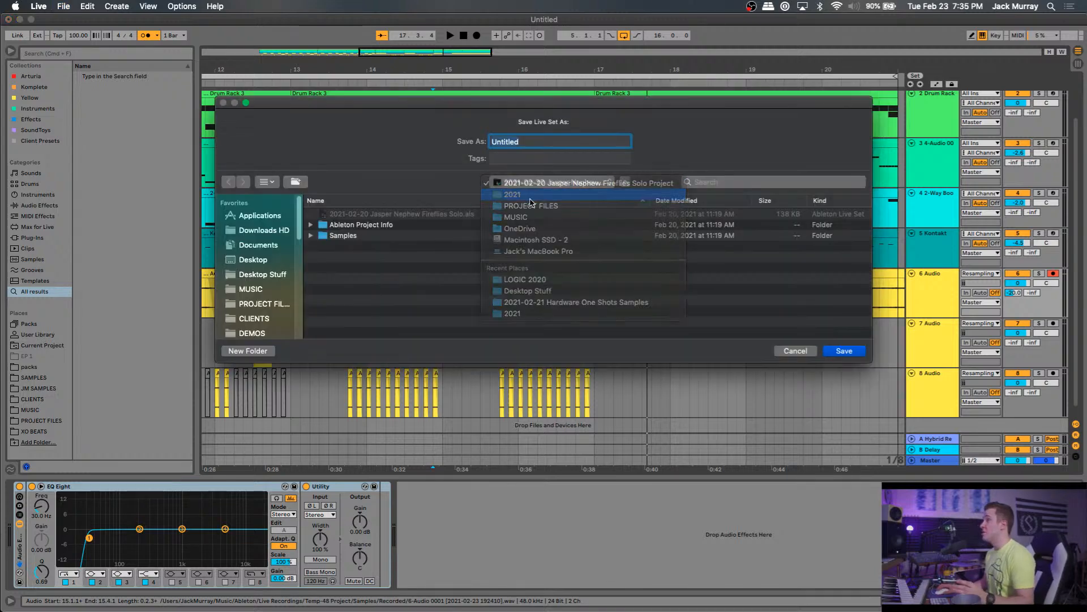
{"action": "left_click", "coordinate": [531, 196]}
{"action": "left_click", "coordinate": [525, 182]}
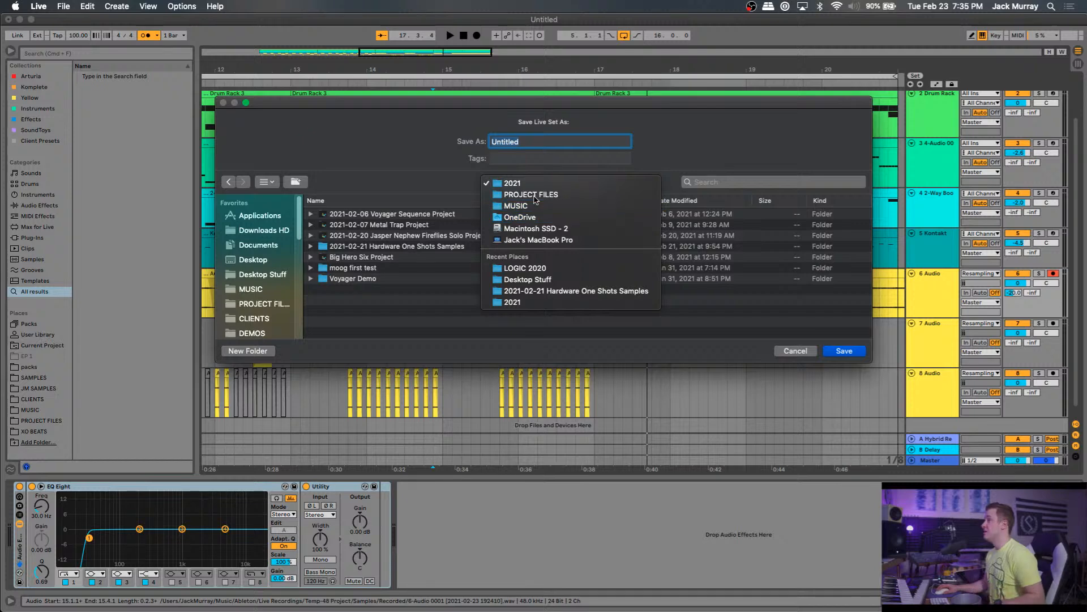
{"action": "left_click", "coordinate": [529, 192]}
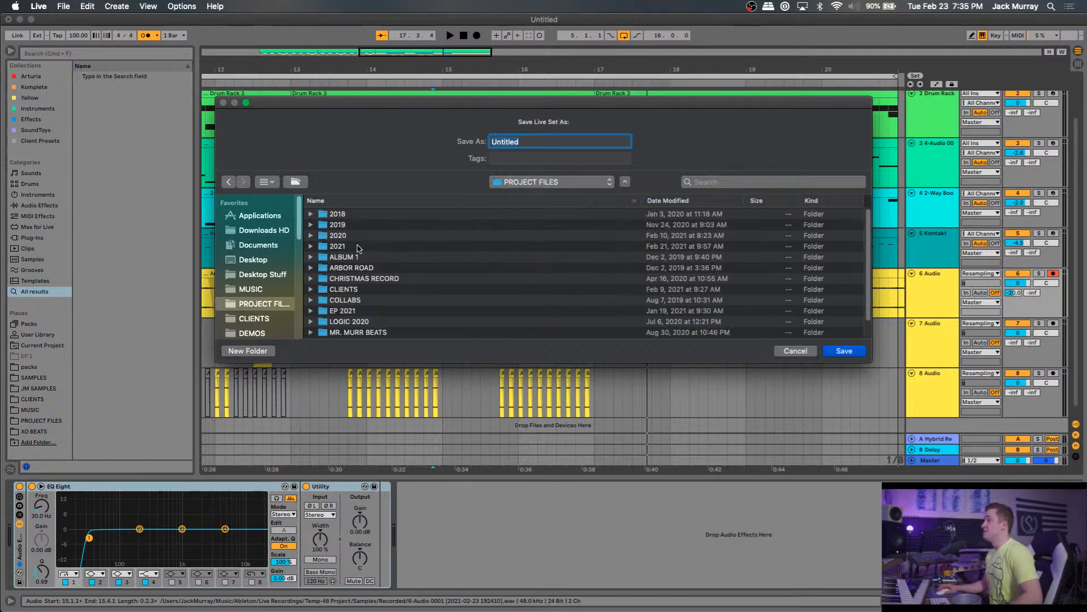
{"action": "double_click", "coordinate": [358, 247]}
{"action": "left_click", "coordinate": [834, 351]}
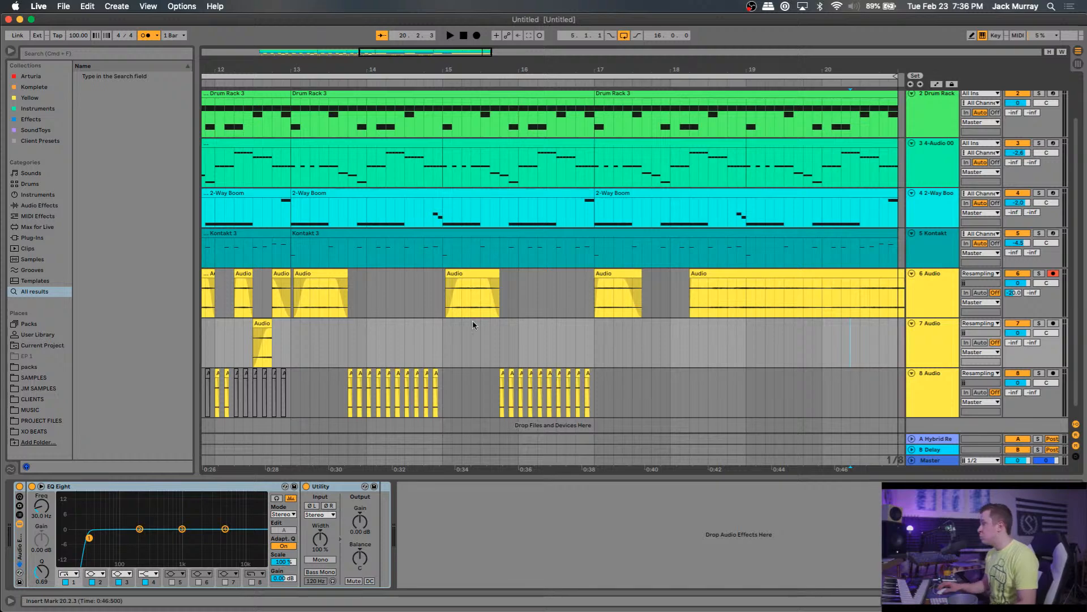
Play the whole arrangement from bar 5 to past bar 17 to review all tracks together.
{"action": "scroll", "coordinate": [470, 320], "scroll_direction": "down", "scroll_amount": 5}
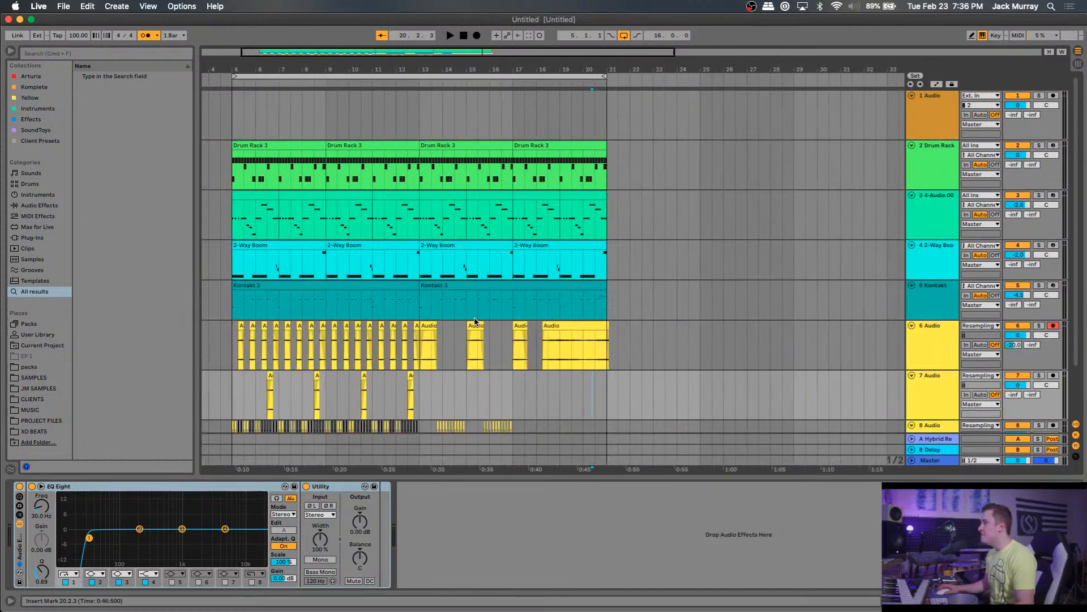
{"action": "left_click", "coordinate": [232, 306]}
{"action": "key", "text": "space"}
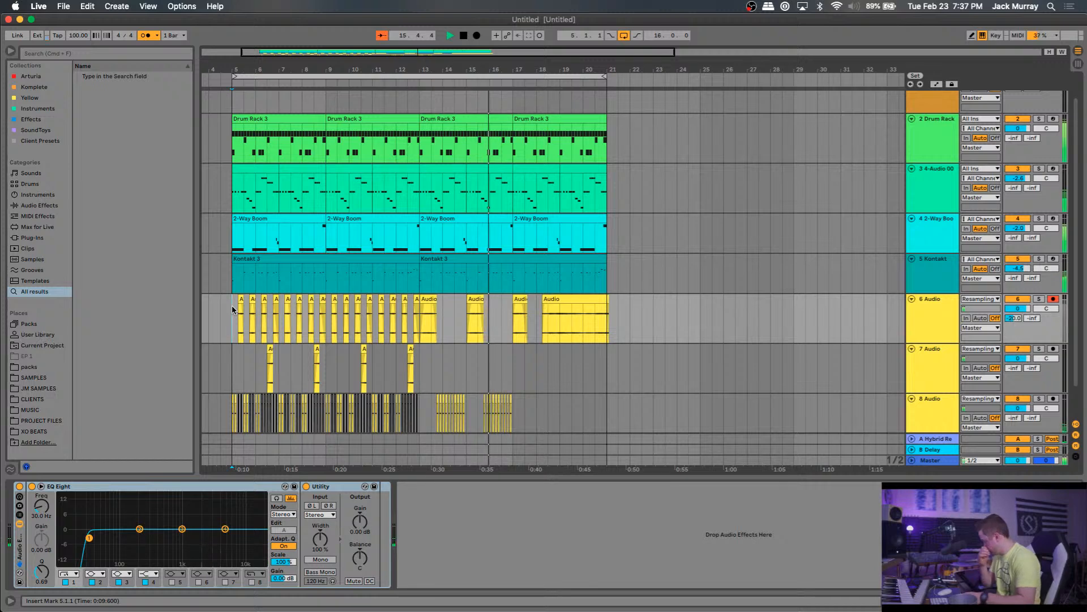
{"action": "scroll", "coordinate": [520, 386], "scroll_direction": "down", "scroll_amount": 1}
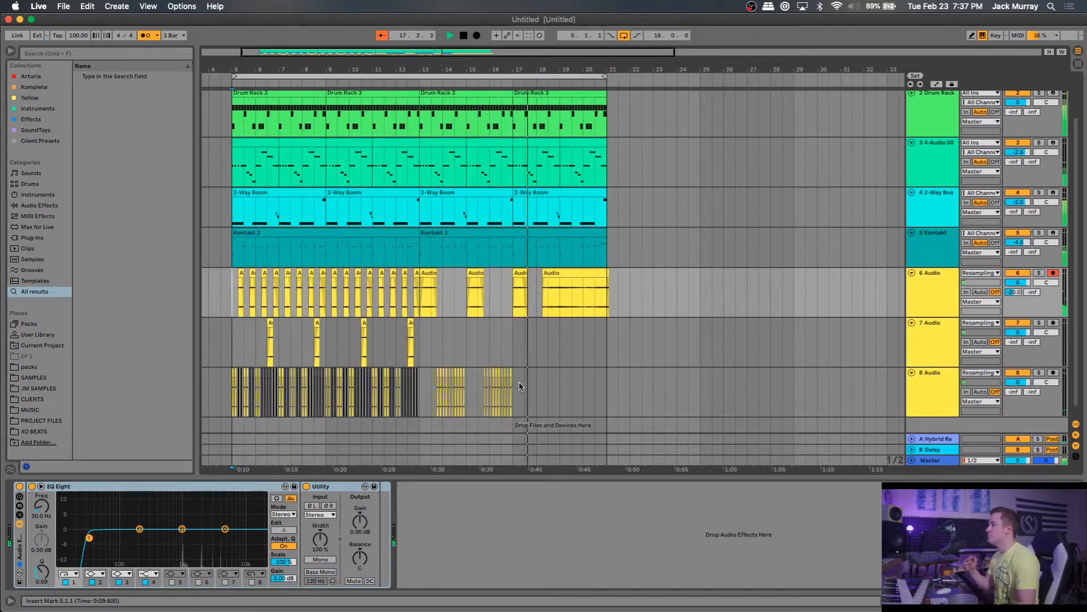
{"action": "key", "text": "space"}
Move the long audio clip after bar 18 from track 6 to track 8 at bar 18.3.3 and deactivate it.
{"action": "scroll", "coordinate": [532, 360], "scroll_direction": "up", "scroll_amount": 6}
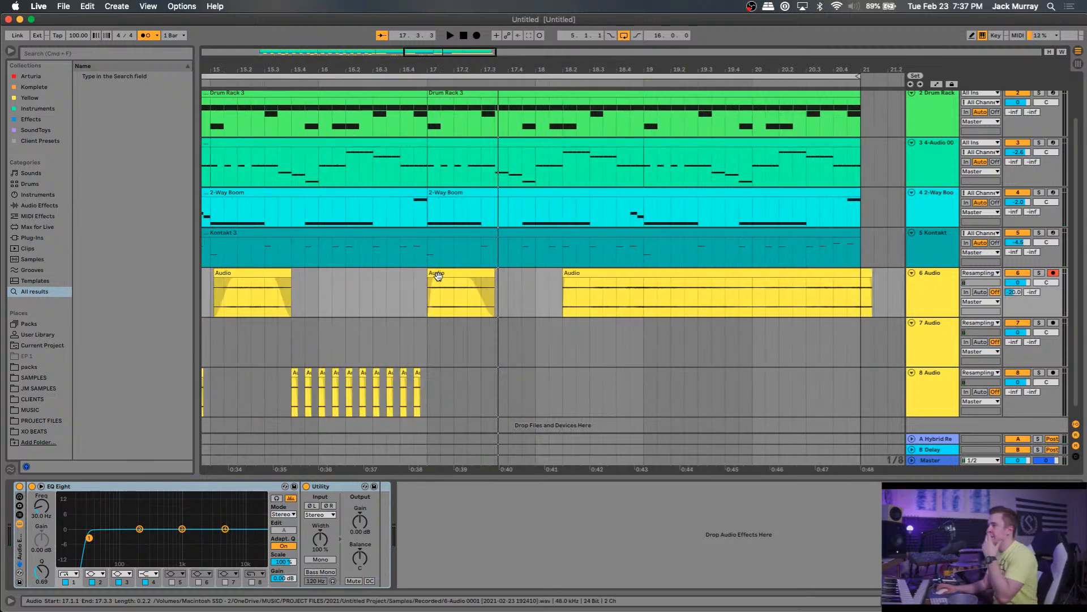
{"action": "left_click_drag", "start_coordinate": [674, 275], "coordinate": [713, 400]}
{"action": "key", "text": "0"}
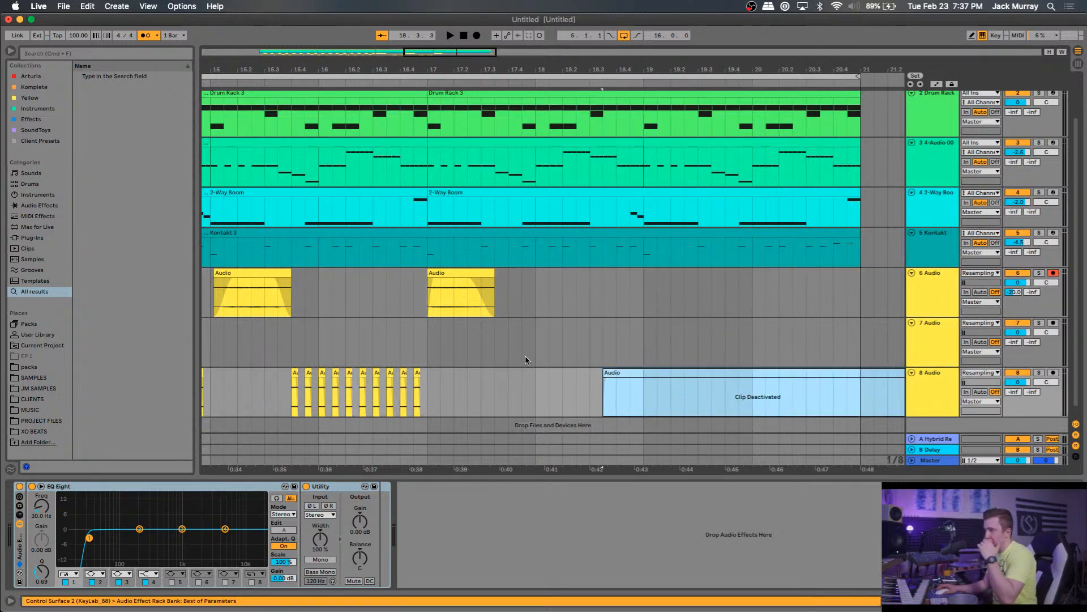
Recolor the audio clips between bars 5 and 13 on tracks 6–8 pink.
{"action": "scroll", "coordinate": [522, 347], "scroll_direction": "down", "scroll_amount": 5}
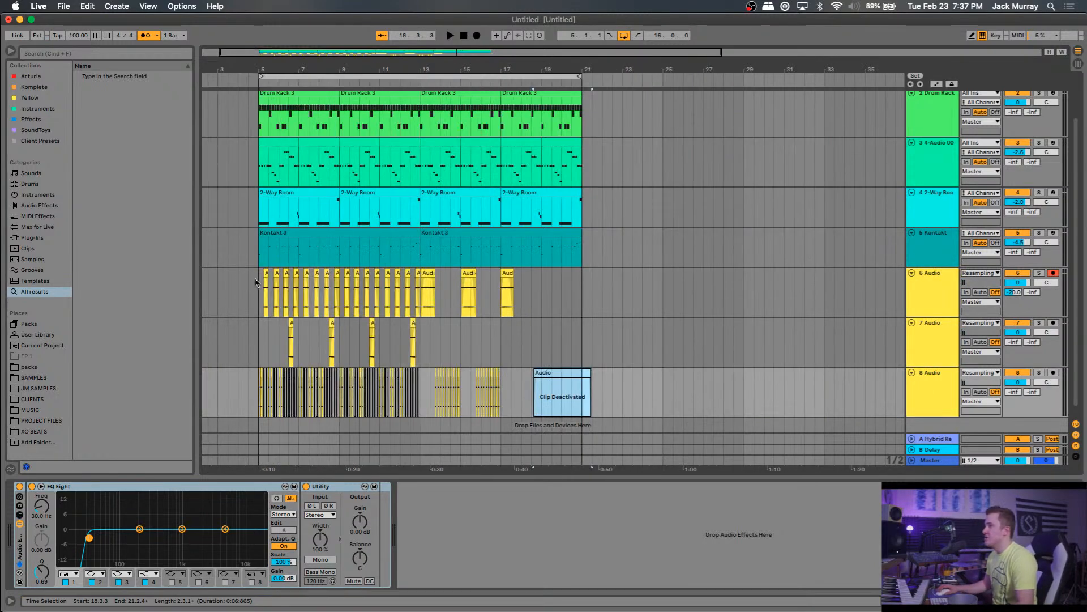
{"action": "left_click_drag", "start_coordinate": [256, 281], "coordinate": [423, 392]}
{"action": "right_click", "coordinate": [338, 275]}
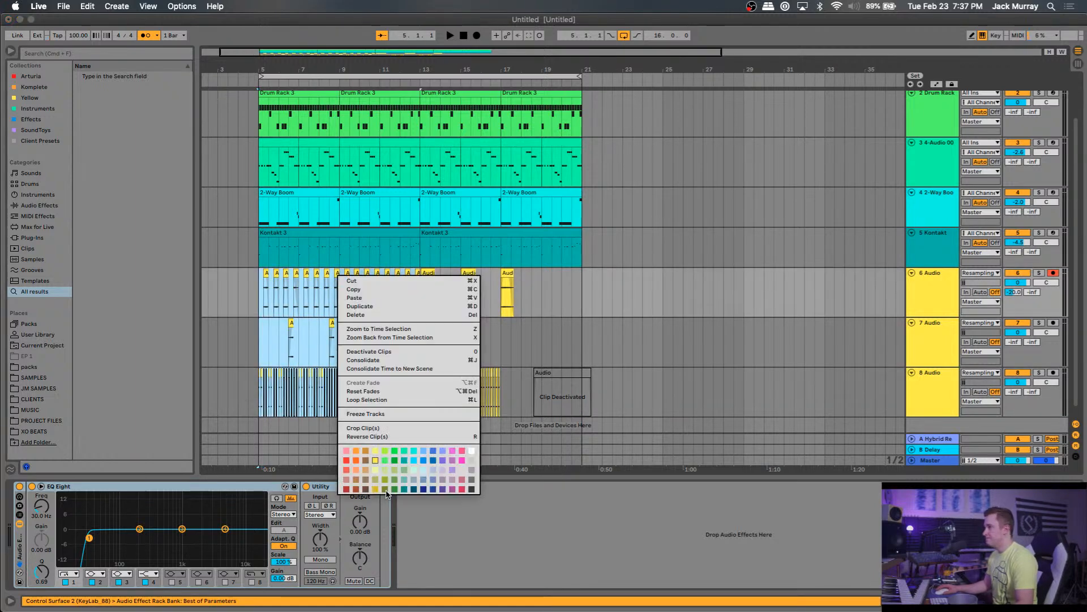
{"action": "left_click", "coordinate": [386, 490]}
{"action": "right_click", "coordinate": [316, 273]}
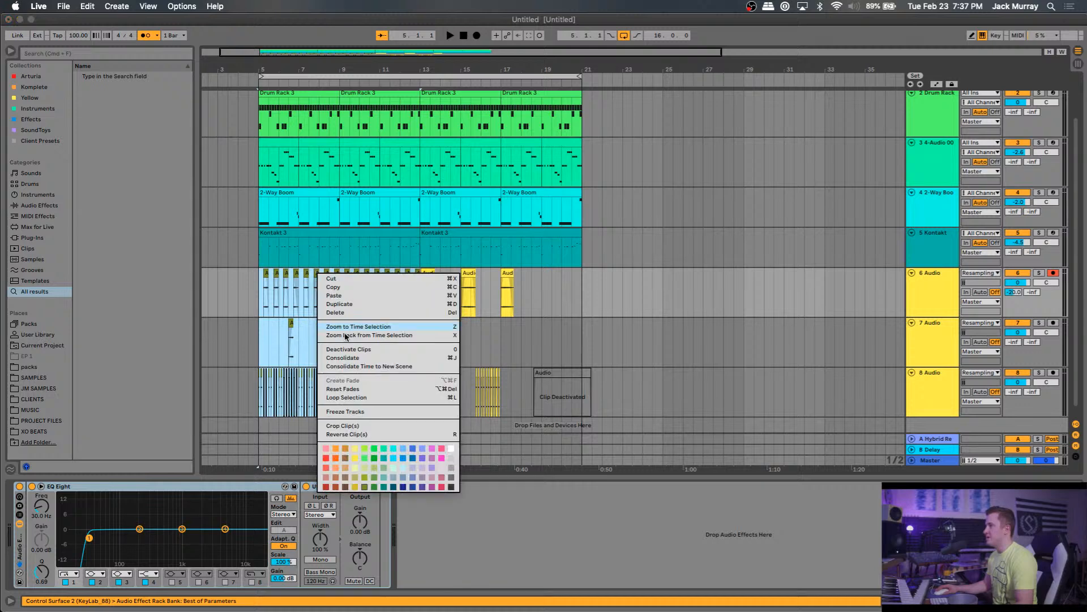
{"action": "left_click", "coordinate": [440, 452]}
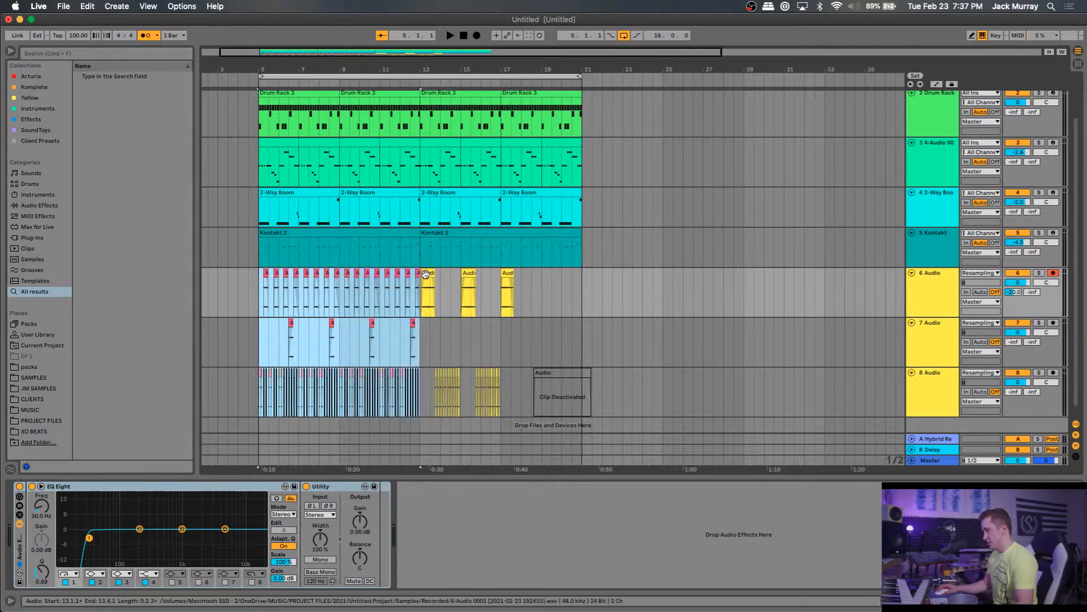
Recolor the audio clips between bars 13 and 17 on tracks 6–8 blue.
{"action": "left_click_drag", "start_coordinate": [501, 278], "coordinate": [426, 391]}
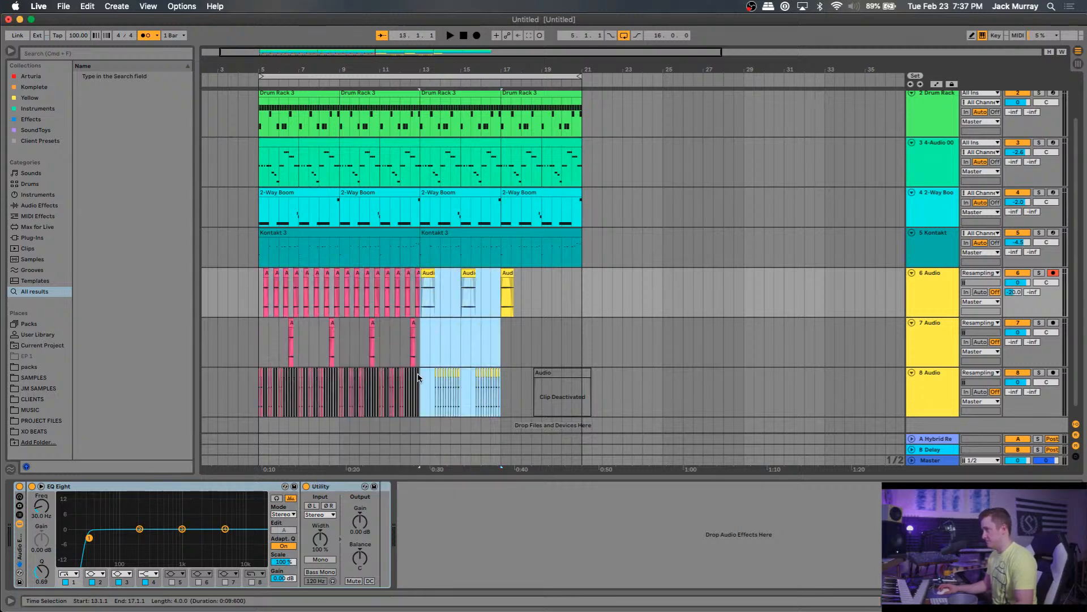
{"action": "right_click", "coordinate": [432, 272]}
{"action": "left_click", "coordinate": [522, 458]}
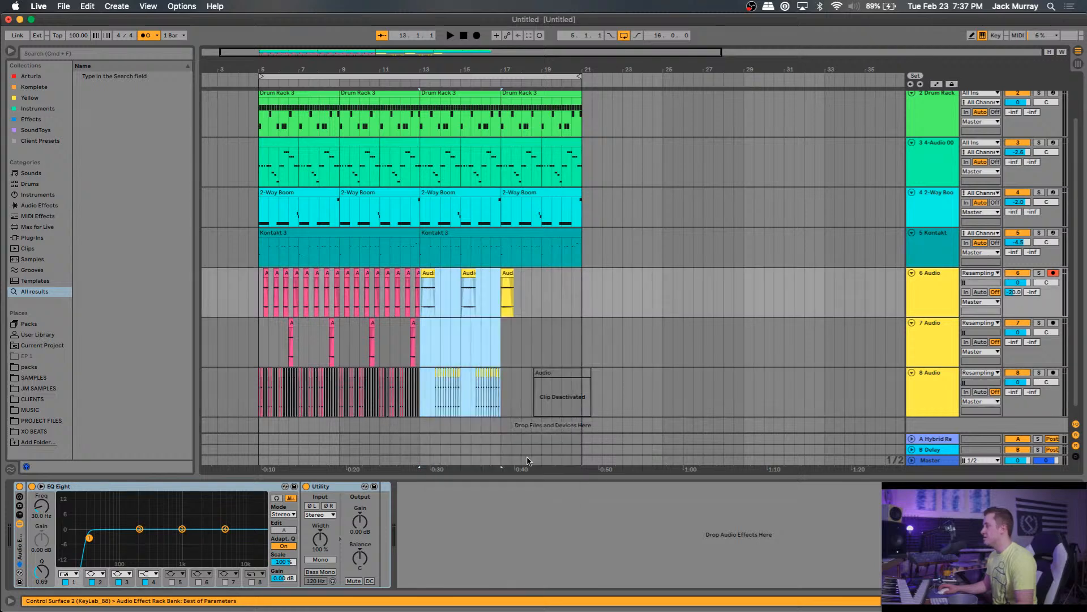
{"action": "left_click", "coordinate": [531, 286]}
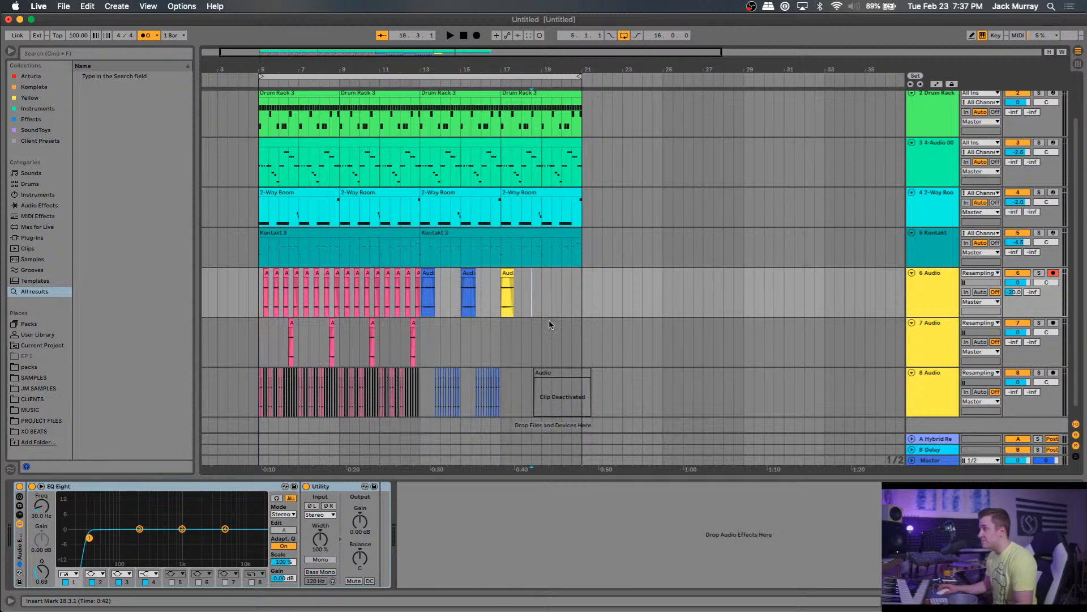
Reactivate the deactivated audio clip at 18.3.3 on track 8.
{"action": "left_click", "coordinate": [556, 373]}
{"action": "key", "text": "0"}
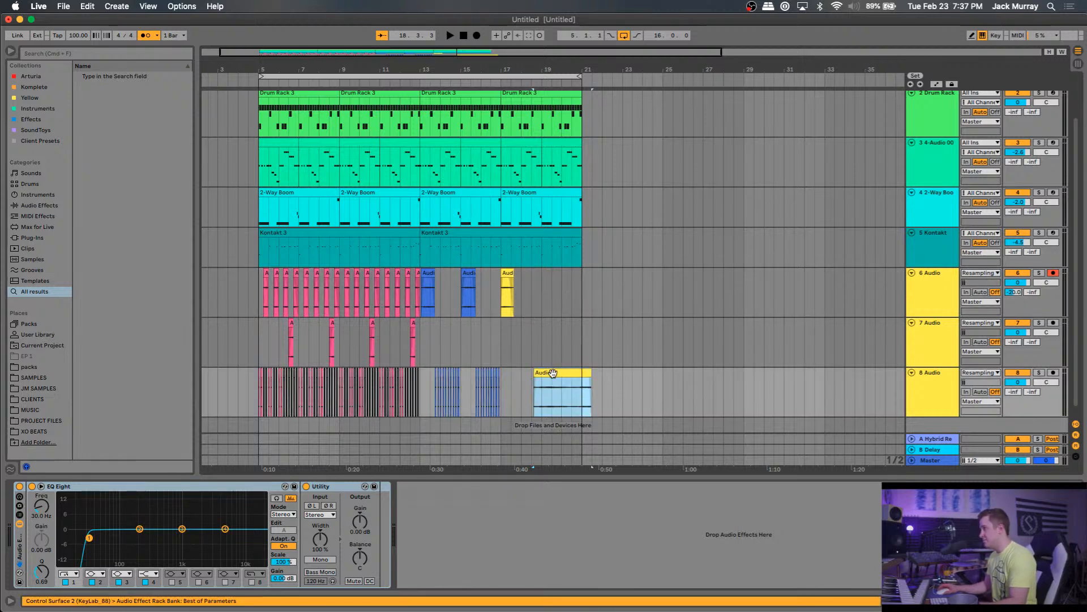
{"action": "key", "text": "z"}
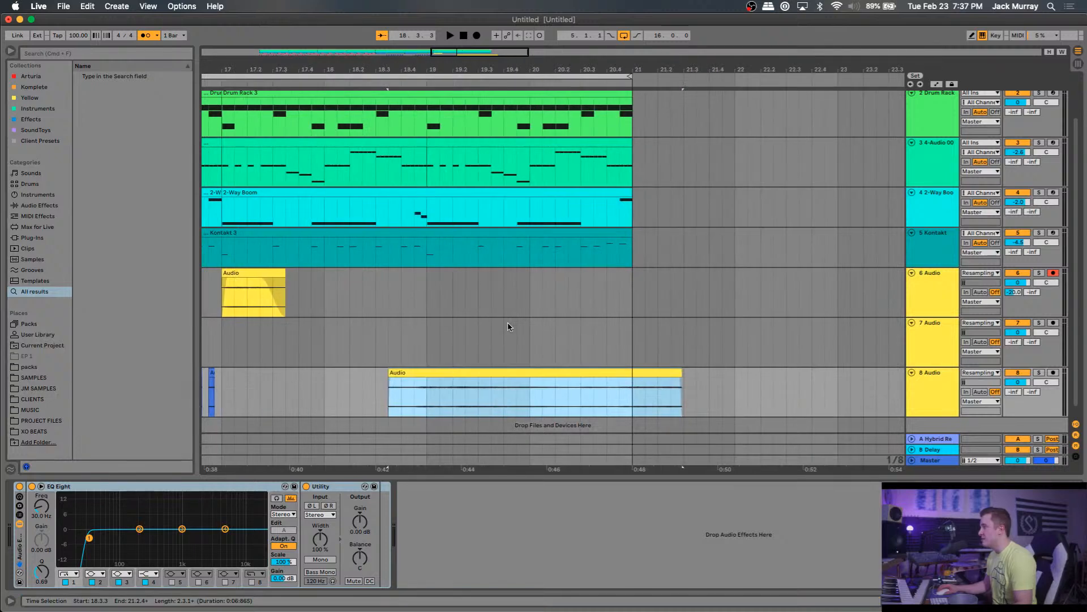
Try the yellow faded clip on track 6 at 17.3.1 and at 17.2.1, playing the lead-in each time.
{"action": "left_click_drag", "start_coordinate": [375, 277], "coordinate": [426, 282]}
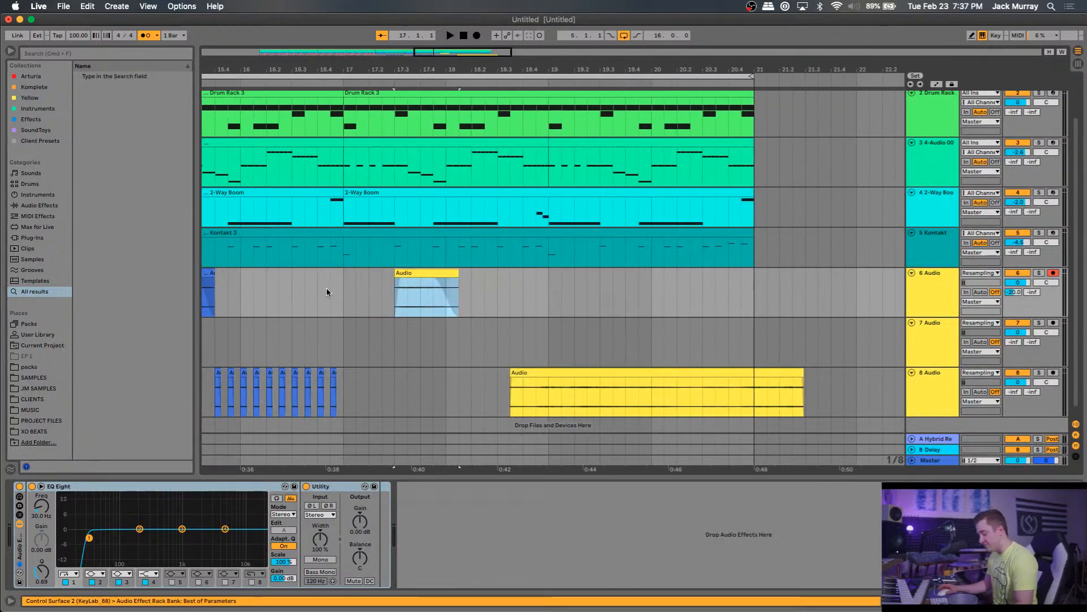
{"action": "left_click", "coordinate": [228, 280]}
{"action": "key", "text": "space"}
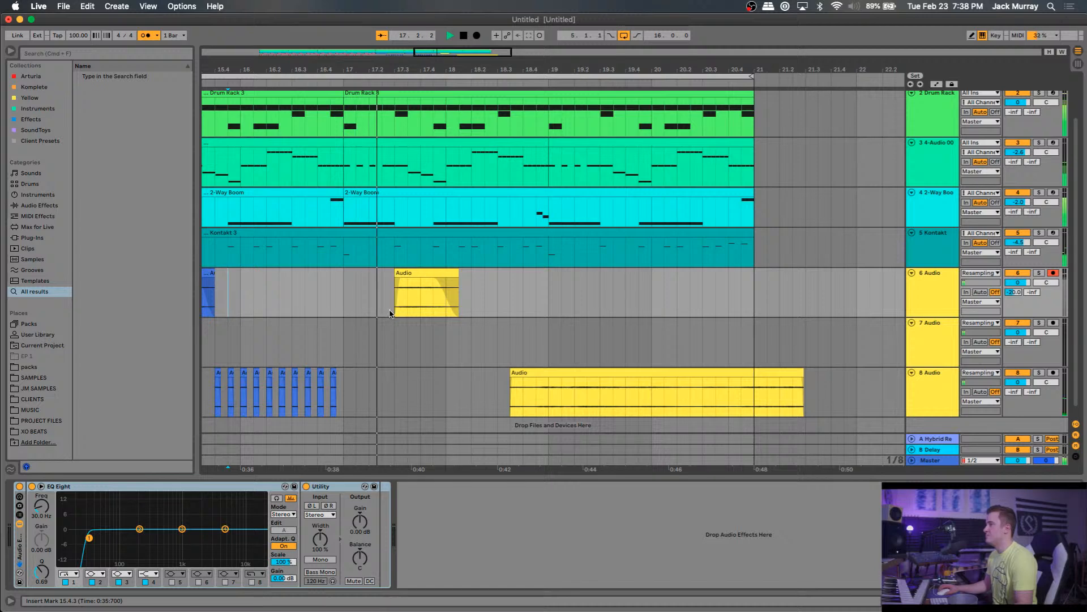
{"action": "left_click", "coordinate": [417, 274]}
{"action": "key", "text": "space"}
{"action": "left_click_drag", "start_coordinate": [416, 275], "coordinate": [391, 285]}
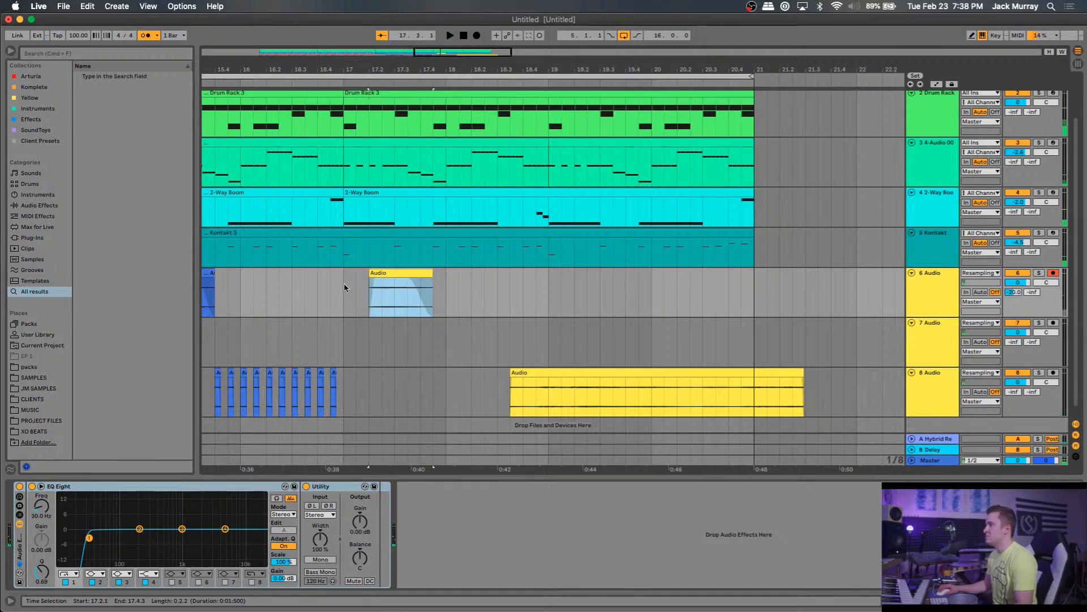
{"action": "left_click", "coordinate": [304, 285]}
{"action": "key", "text": "space"}
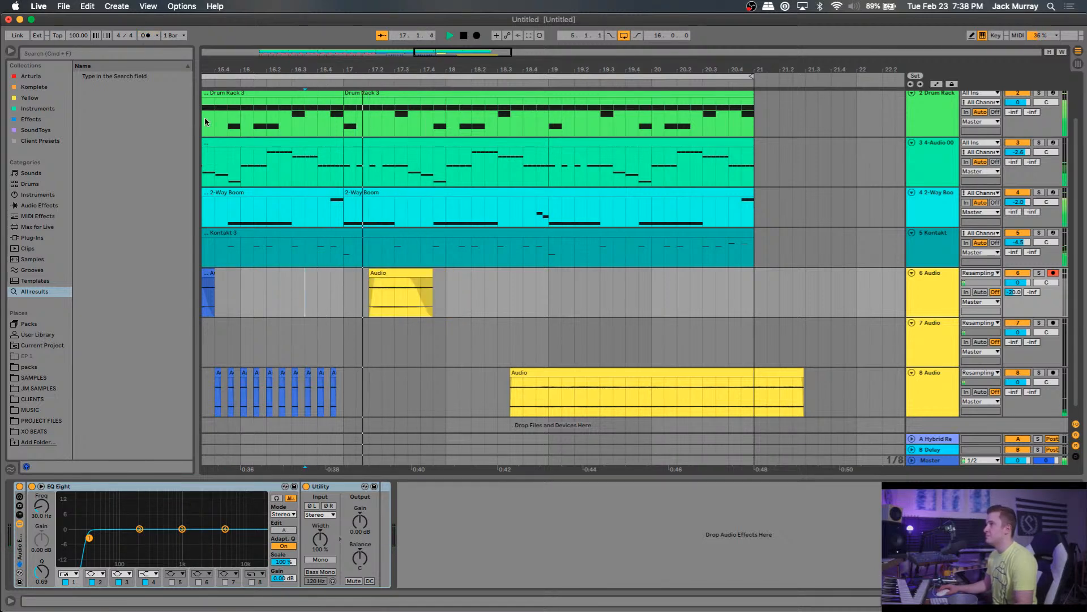
Try the same faded clip at 17.1.1 and at 17.1.3, auditioning both positions against the beat.
{"action": "key", "text": "space"}
{"action": "left_click_drag", "start_coordinate": [383, 273], "coordinate": [370, 284]}
{"action": "left_click", "coordinate": [279, 283]}
{"action": "key", "text": "space"}
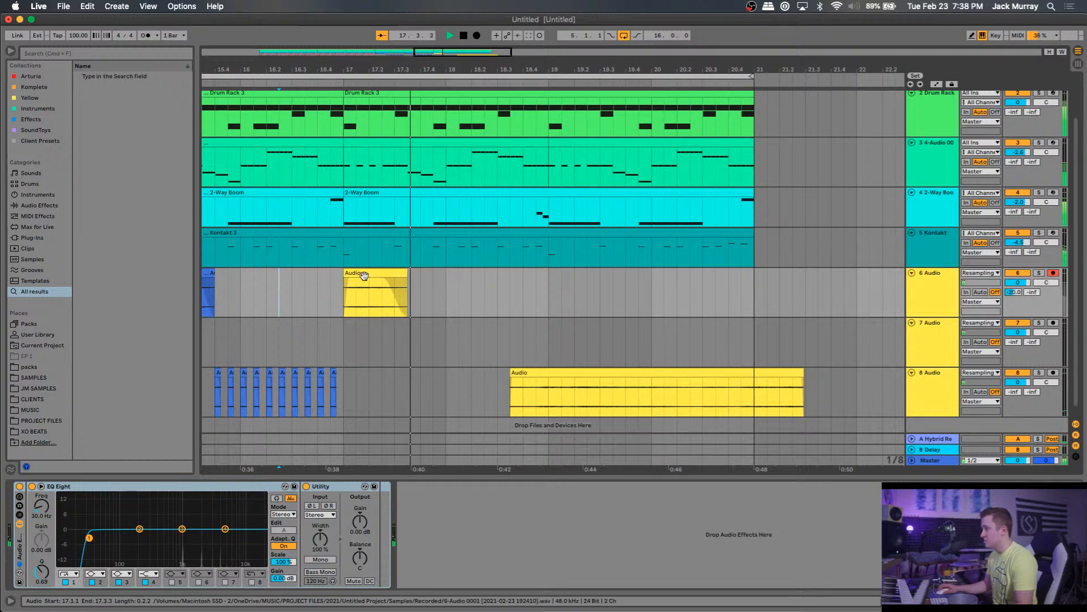
{"action": "key", "text": "space"}
{"action": "left_click_drag", "start_coordinate": [361, 273], "coordinate": [387, 279]}
{"action": "key", "text": "space"}
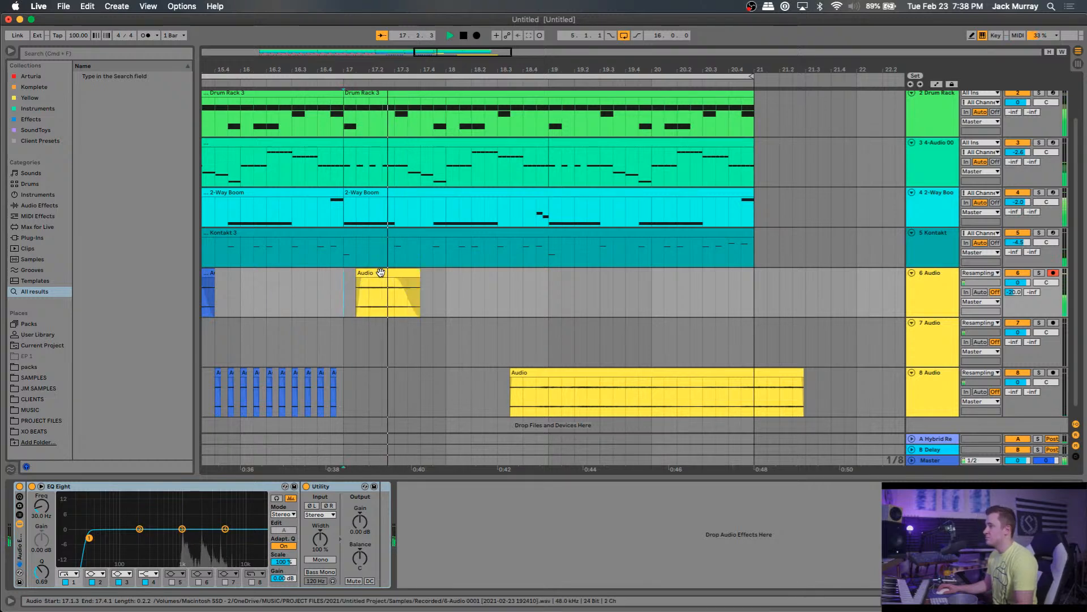
Play from bar 16 and change track 8's volume by about 1.2 dB.
{"action": "left_click", "coordinate": [240, 294]}
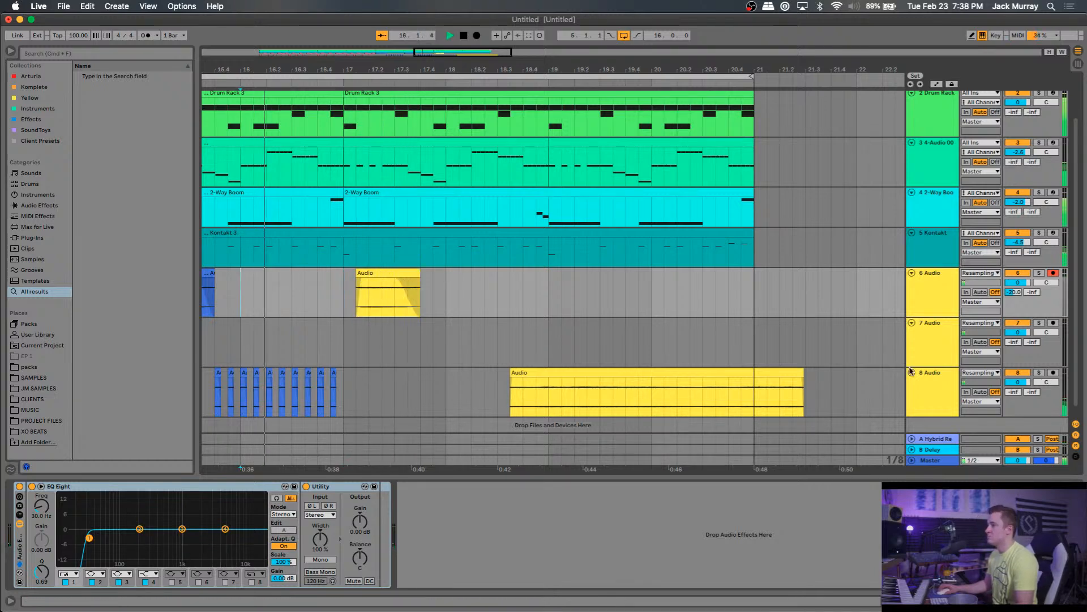
{"action": "left_click_drag", "start_coordinate": [1018, 382], "coordinate": [1019, 381]}
{"action": "key", "text": "space"}
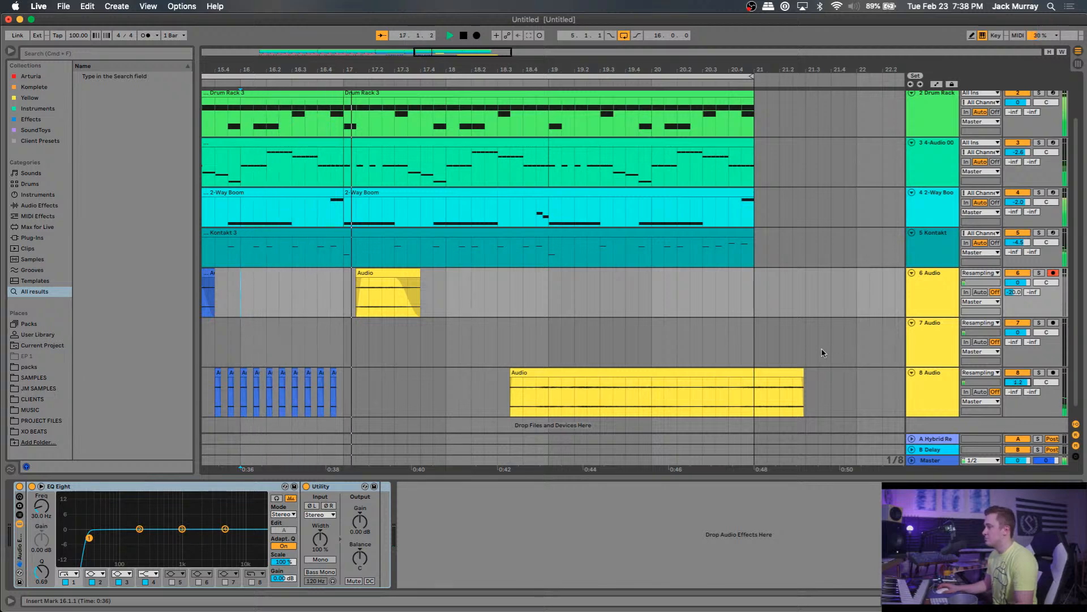
Move the yellow faded clip on track 6 to 17.1.1 and play from 16.3.3.
{"action": "left_click", "coordinate": [379, 276]}
{"action": "left_click_drag", "start_coordinate": [380, 276], "coordinate": [367, 277]}
{"action": "left_click", "coordinate": [307, 278]}
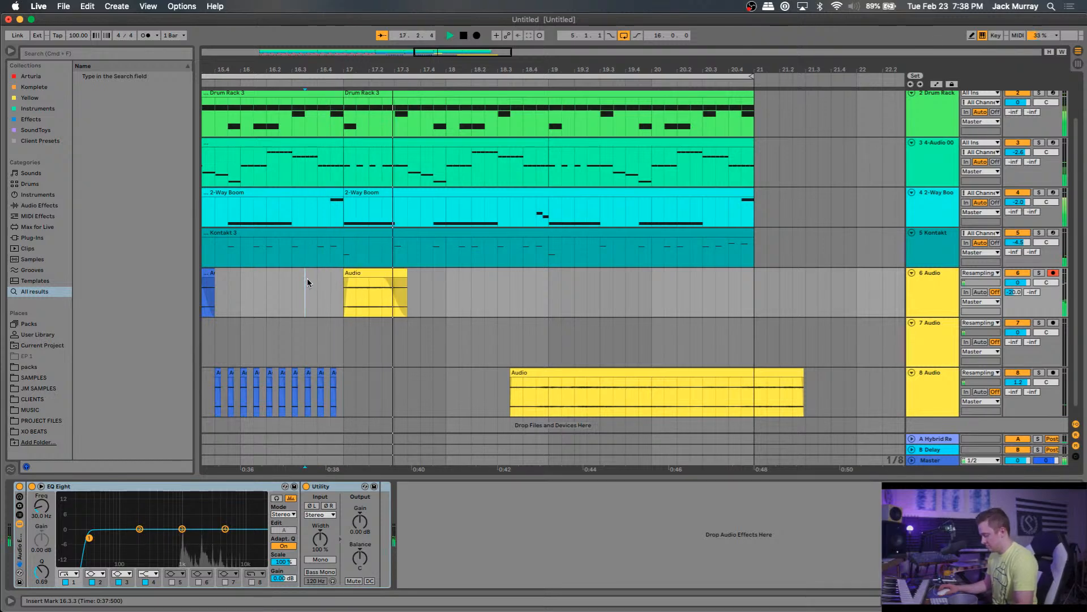
Move the long yellow clip from track 8 to 18.1.1 on track 7 and play it in context.
{"action": "left_click_drag", "start_coordinate": [549, 376], "coordinate": [450, 325]}
{"action": "key", "text": "space"}
{"action": "left_click", "coordinate": [425, 334]}
{"action": "key", "text": "space"}
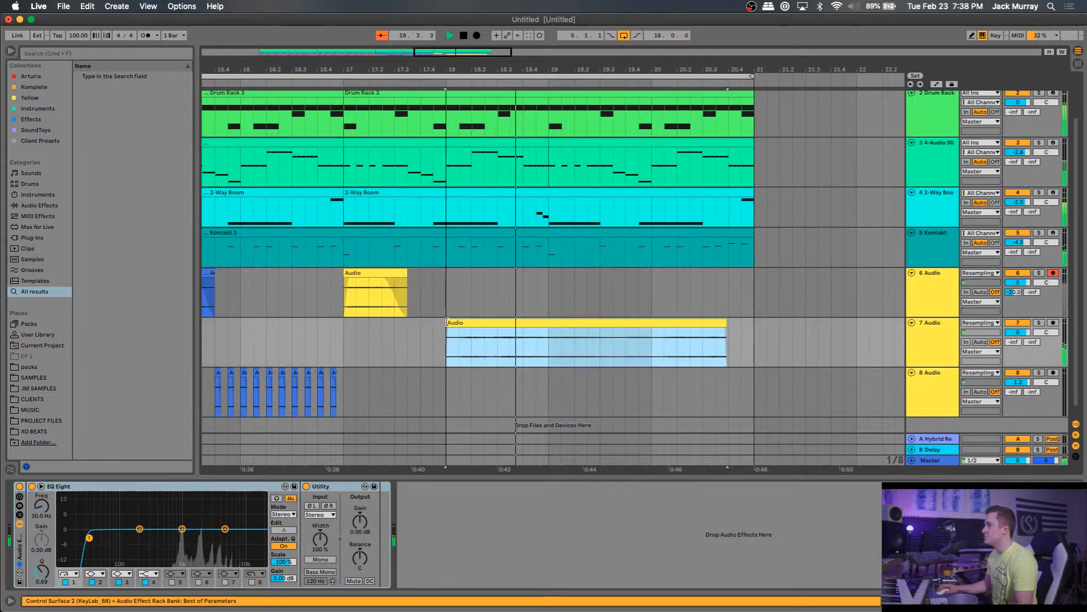
Split the long clip on track 7 at 18.3.1 and 19.1.1.
{"action": "left_click", "coordinate": [498, 344]}
{"action": "key", "text": "space"}
{"action": "key", "text": "super+e"}
{"action": "left_click", "coordinate": [545, 345]}
{"action": "key", "text": "super+e"}
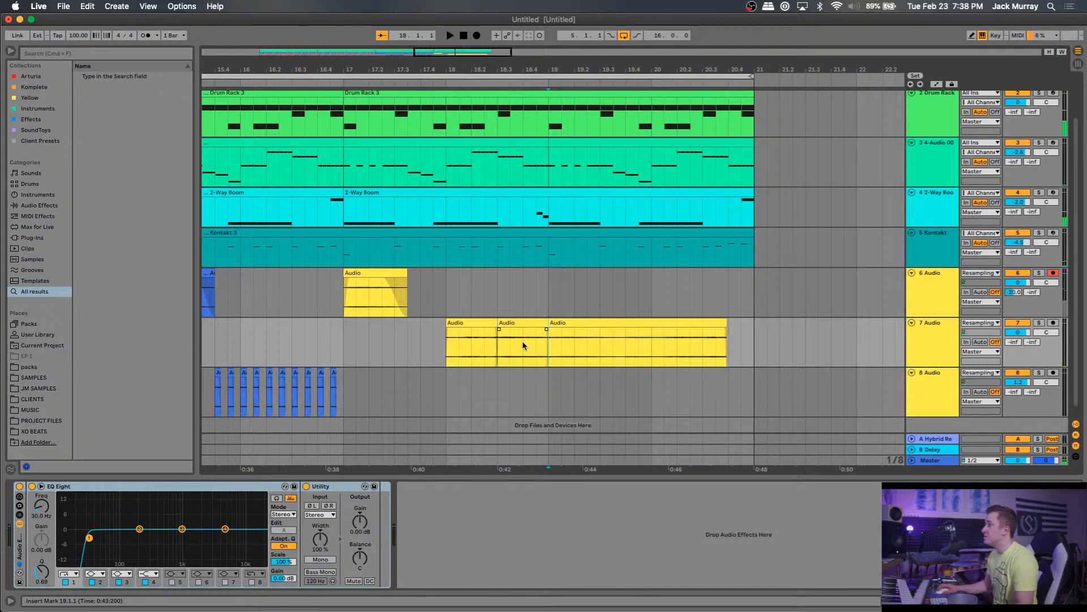
Delete the first and last pieces of the split clip on track 7, auditioning the last piece before removing it.
{"action": "left_click", "coordinate": [463, 325]}
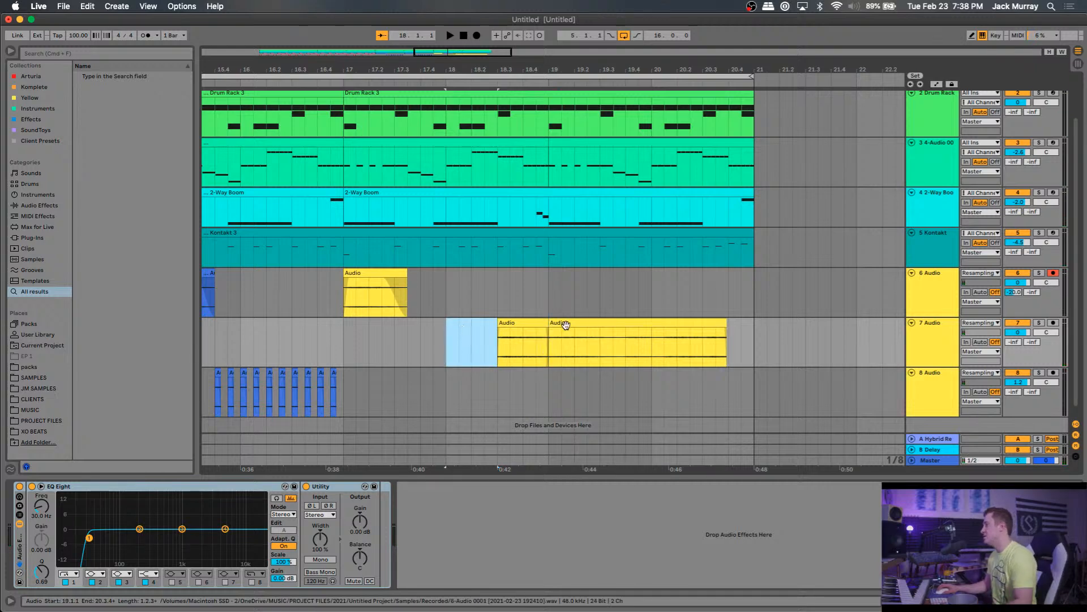
{"action": "key", "text": "Delete"}
{"action": "left_click", "coordinate": [554, 349]}
{"action": "key", "text": "space"}
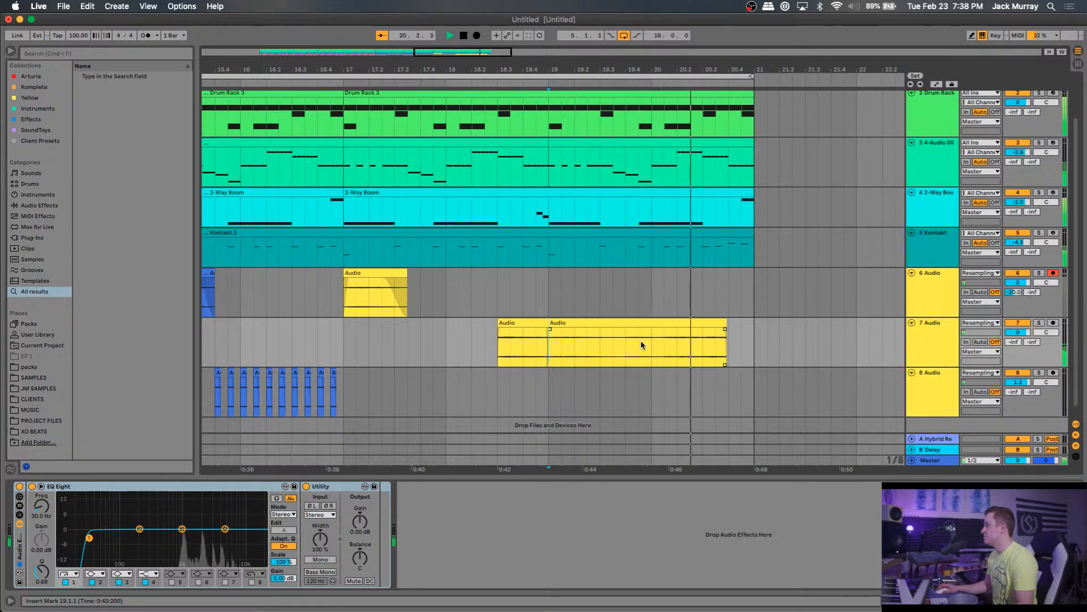
{"action": "left_click", "coordinate": [569, 322]}
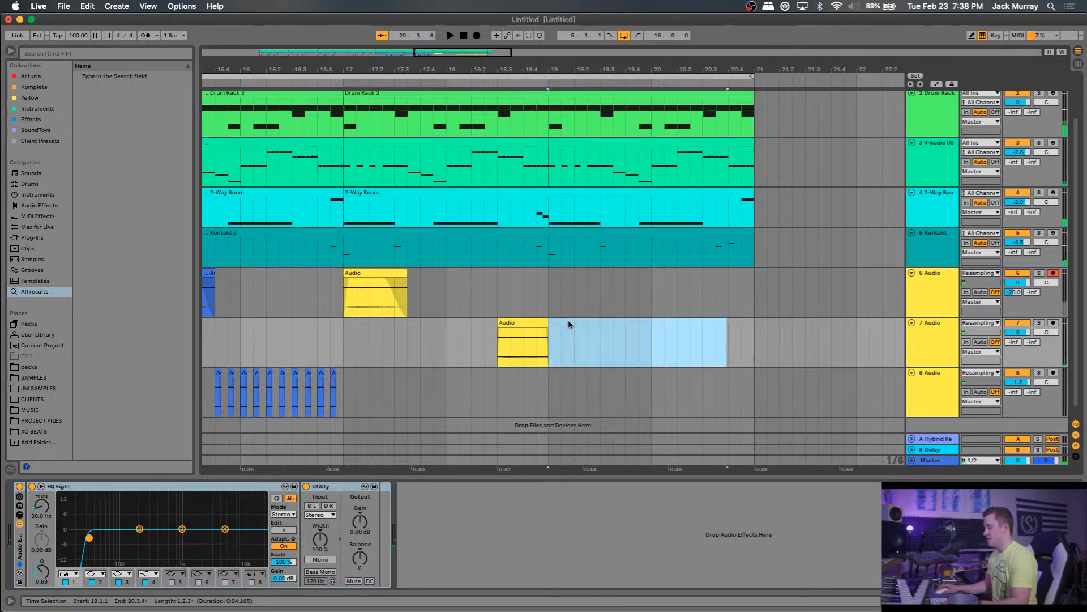
{"action": "key", "text": "Delete"}
Move the remaining piece up to track 6 at 18.3.1 and paste a copy of it at 17.1.1 on track 7.
{"action": "left_click", "coordinate": [522, 323]}
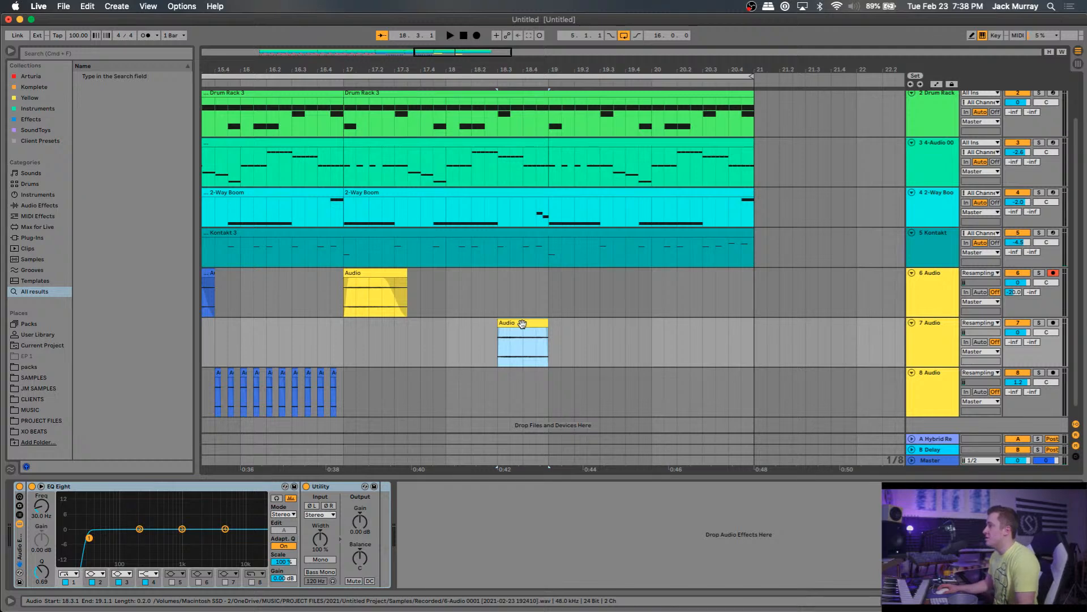
{"action": "left_click_drag", "start_coordinate": [522, 324], "coordinate": [526, 308]}
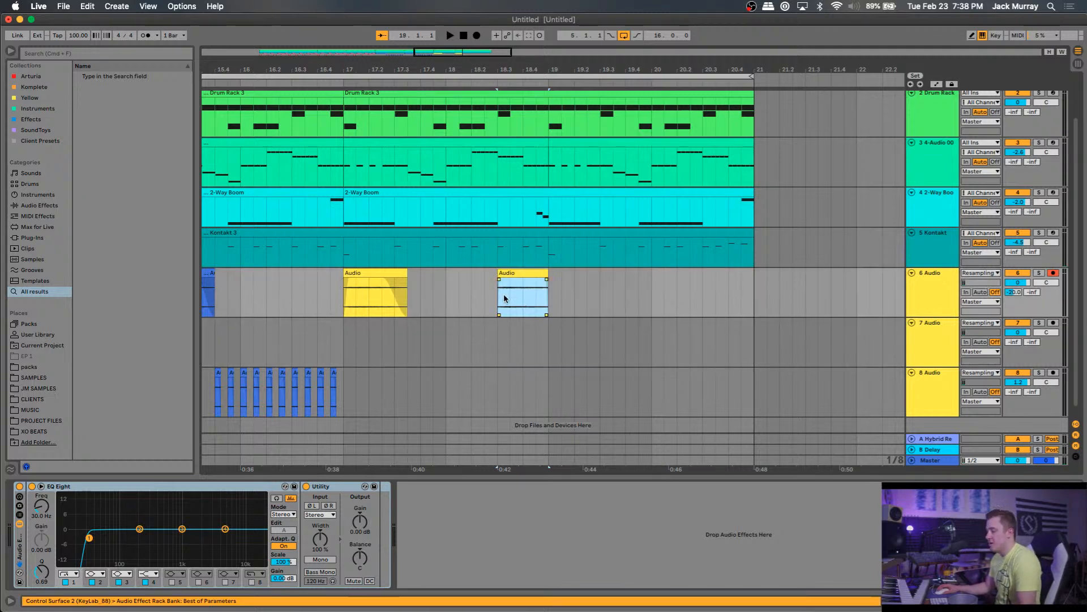
{"action": "left_click", "coordinate": [351, 335]}
{"action": "key", "text": "super+v"}
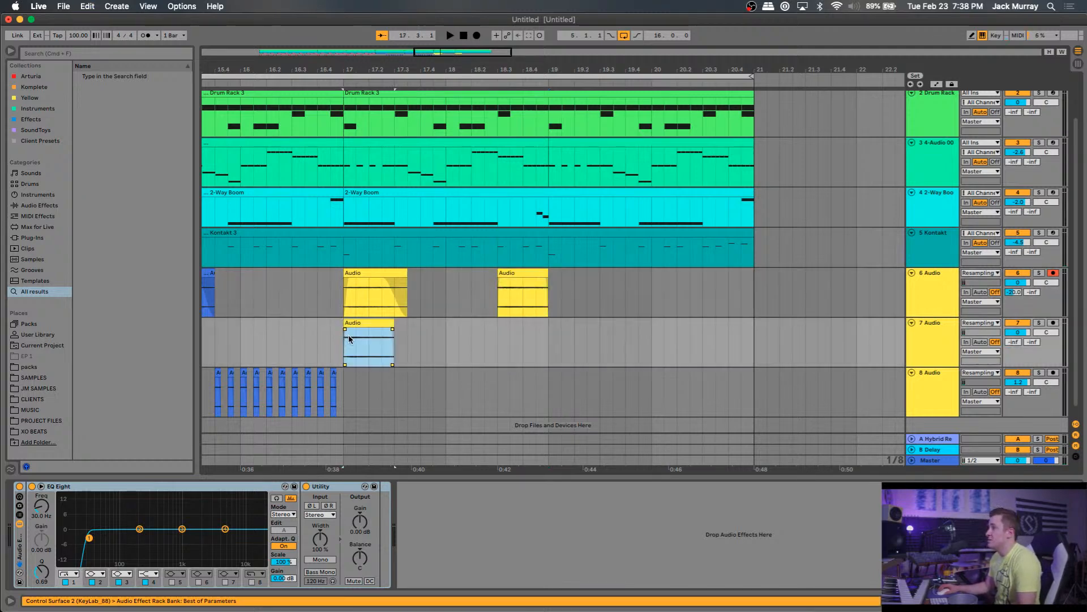
Cut alternate sixteenths from the copy on track 7 to leave four short slices, place them from 17.3.3 and play from bar 17.
{"action": "scroll", "coordinate": [348, 345], "scroll_direction": "down", "scroll_amount": 1}
{"action": "scroll", "coordinate": [348, 347], "scroll_direction": "up", "scroll_amount": 3}
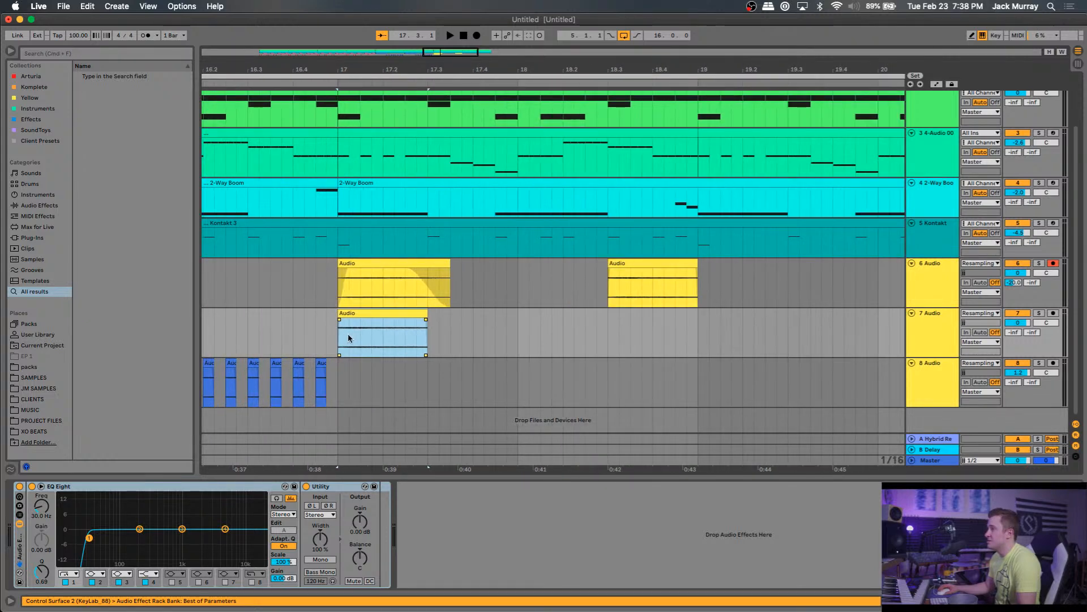
{"action": "left_click_drag", "start_coordinate": [351, 333], "coordinate": [359, 333]}
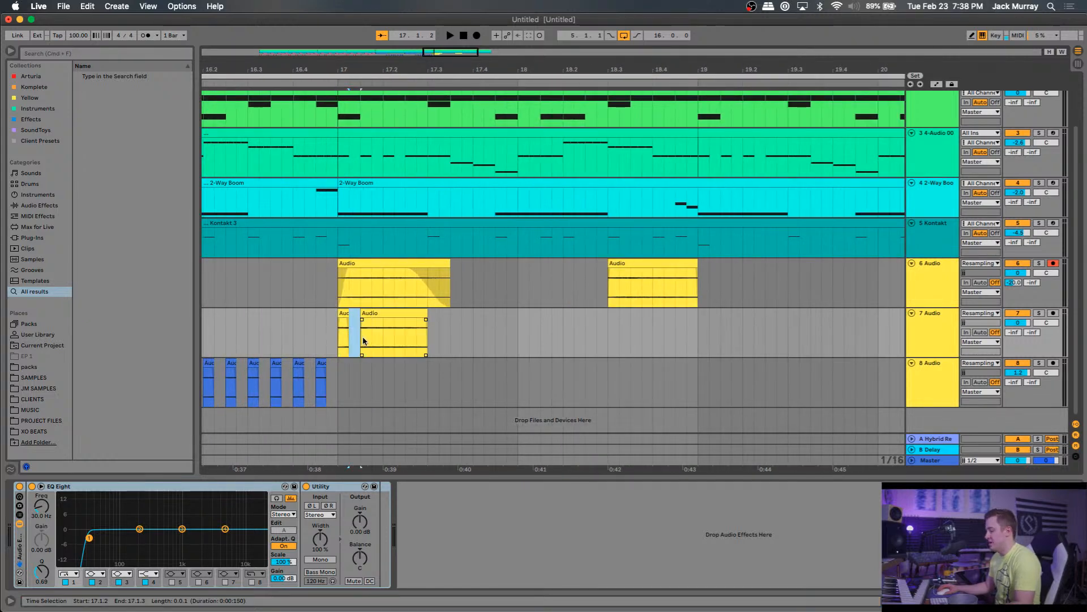
{"action": "key", "text": "Delete"}
{"action": "left_click_drag", "start_coordinate": [394, 337], "coordinate": [461, 321]}
{"action": "key", "text": "Delete"}
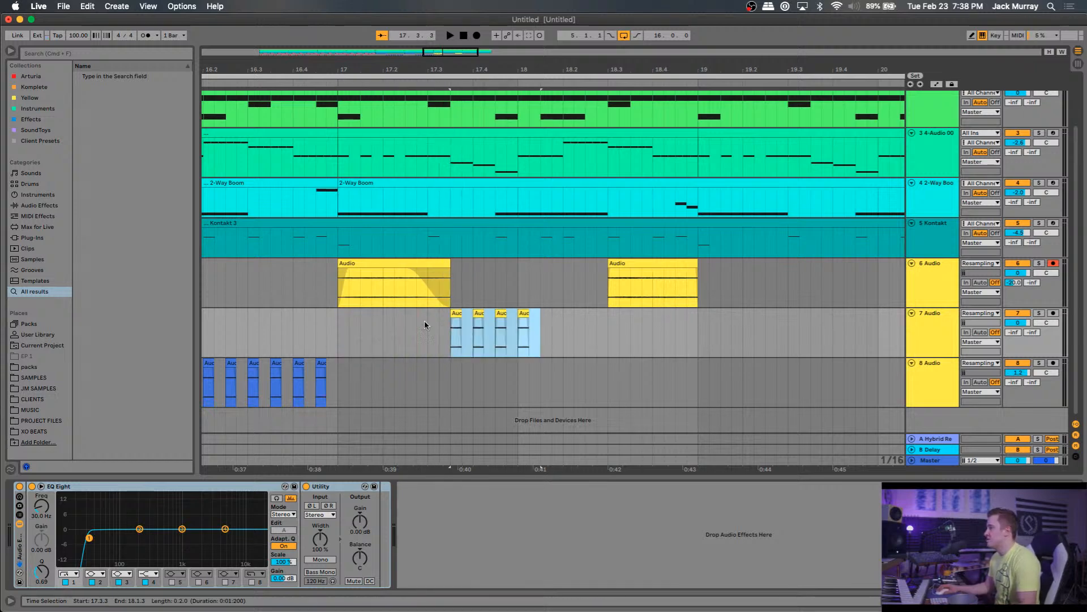
{"action": "left_click", "coordinate": [338, 321]}
{"action": "key", "text": "space"}
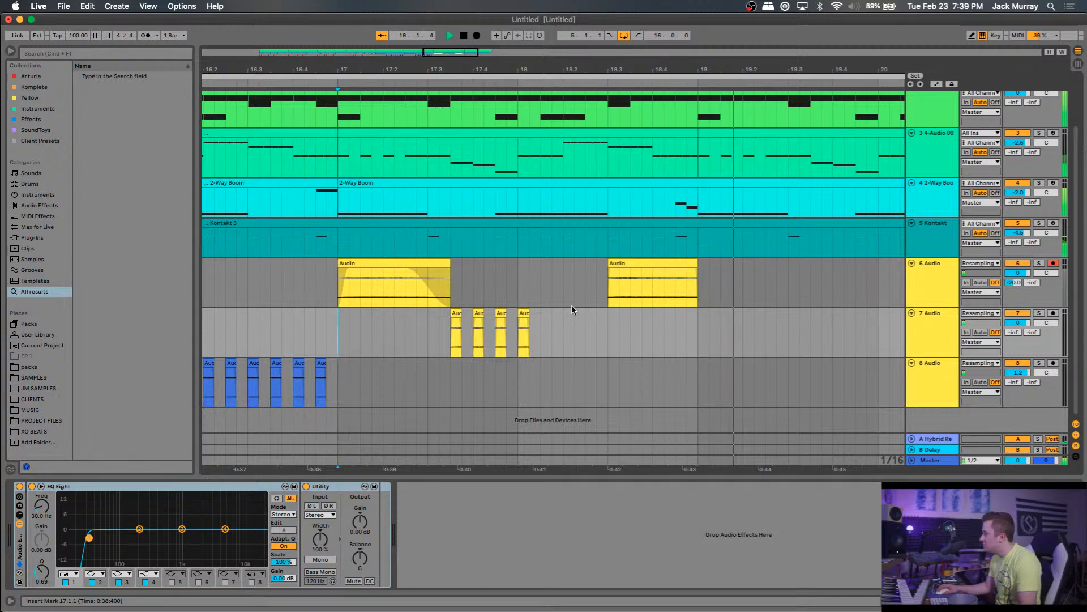
{"action": "key", "text": "space"}
Copy the four short slices on track 7 to 19.1.1 and play the transition into them.
{"action": "left_click_drag", "start_coordinate": [553, 328], "coordinate": [450, 337]}
{"action": "left_click", "coordinate": [697, 322]}
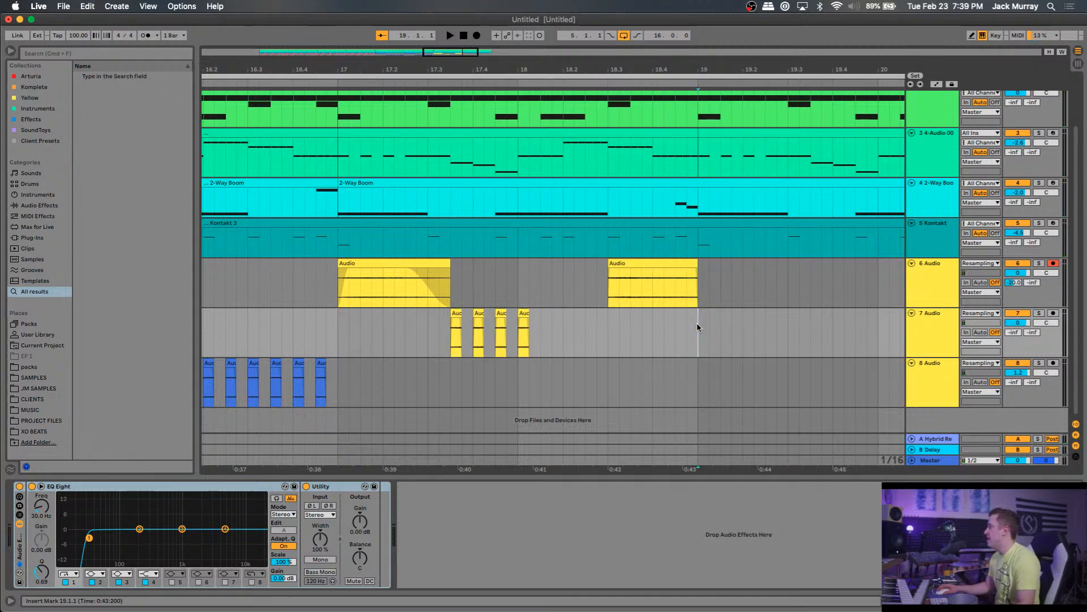
{"action": "key", "text": "cmd+v"}
{"action": "left_click", "coordinate": [599, 317]}
{"action": "key", "text": "space"}
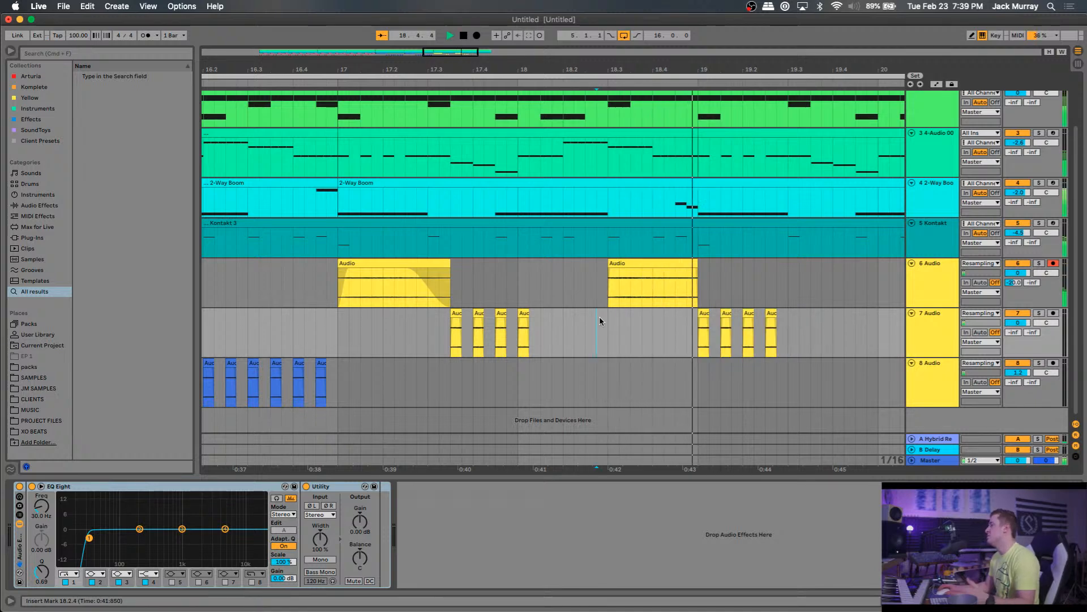
{"action": "key", "text": "space"}
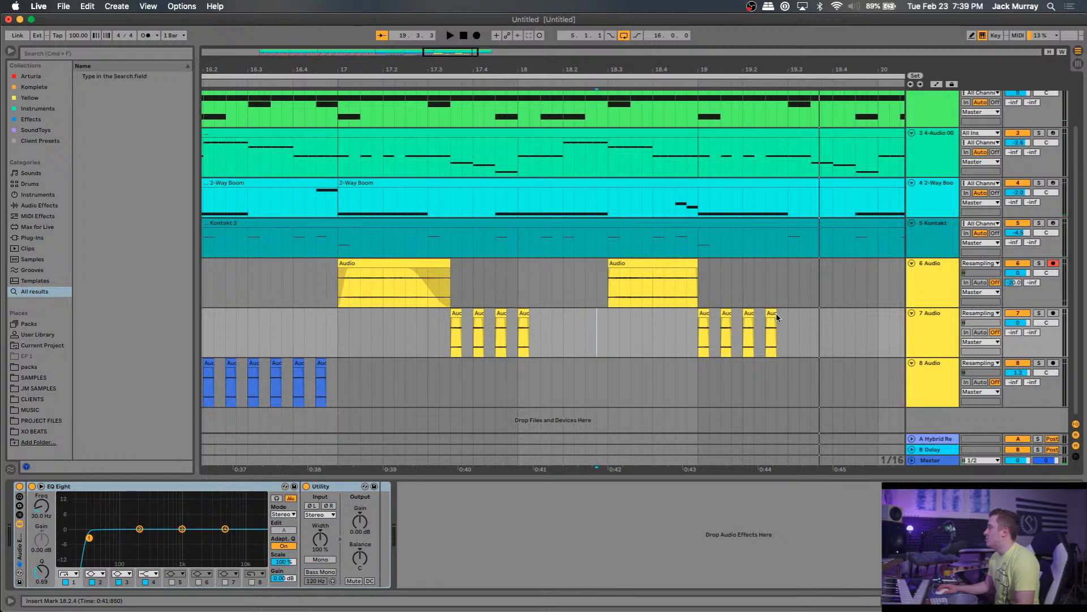
Extend the last slice after bar 19 and delete 19.2.4–19.3.1 to create a fifth slice, then audition the group.
{"action": "left_click_drag", "start_coordinate": [776, 317], "coordinate": [799, 319]}
{"action": "left_click", "coordinate": [781, 336]}
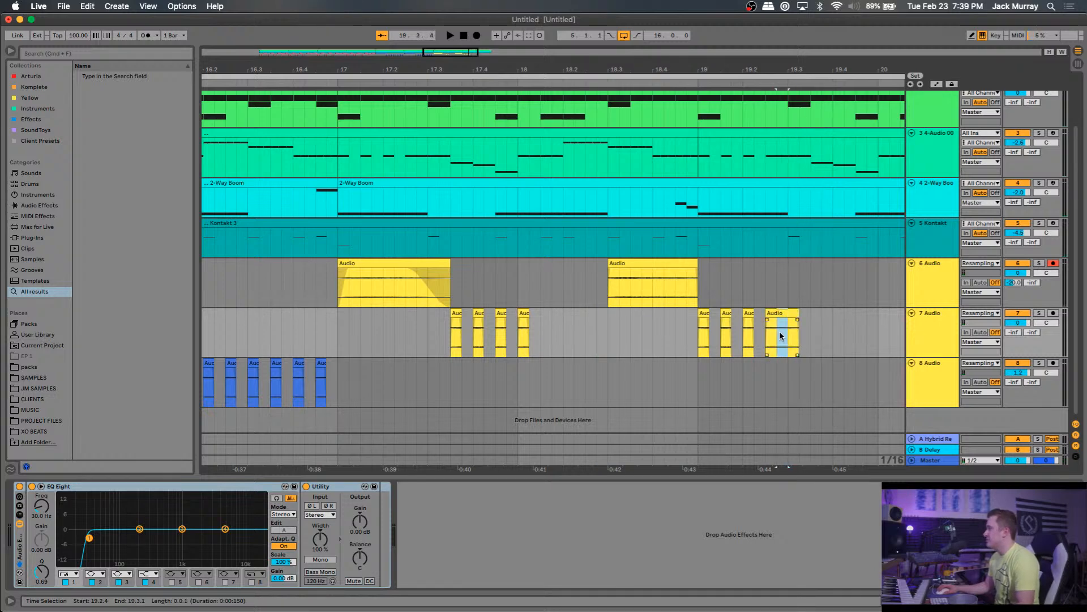
{"action": "key", "text": "Delete"}
{"action": "left_click", "coordinate": [677, 320]}
{"action": "key", "text": "space"}
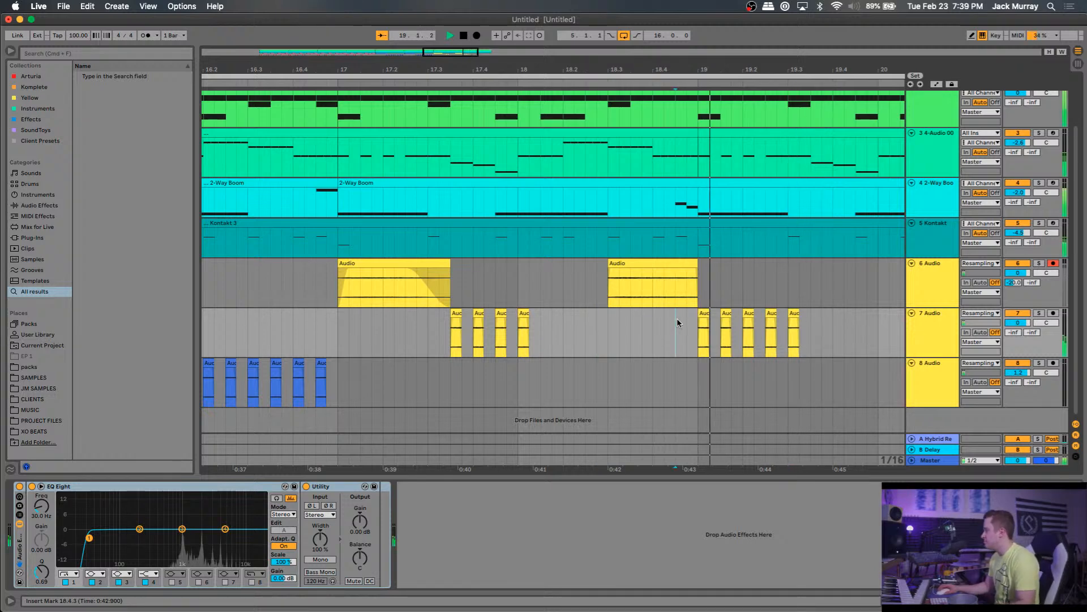
{"action": "key", "text": "space"}
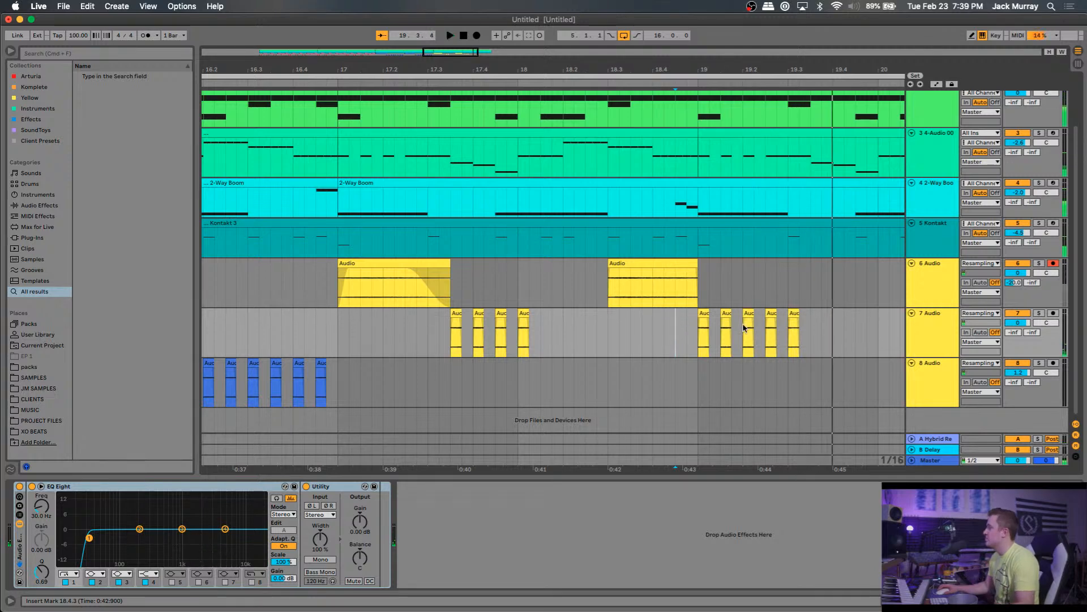
Copy the fifth slice to 18.1.3 on track 7 and play the section from 16.4.3.
{"action": "left_click", "coordinate": [794, 315]}
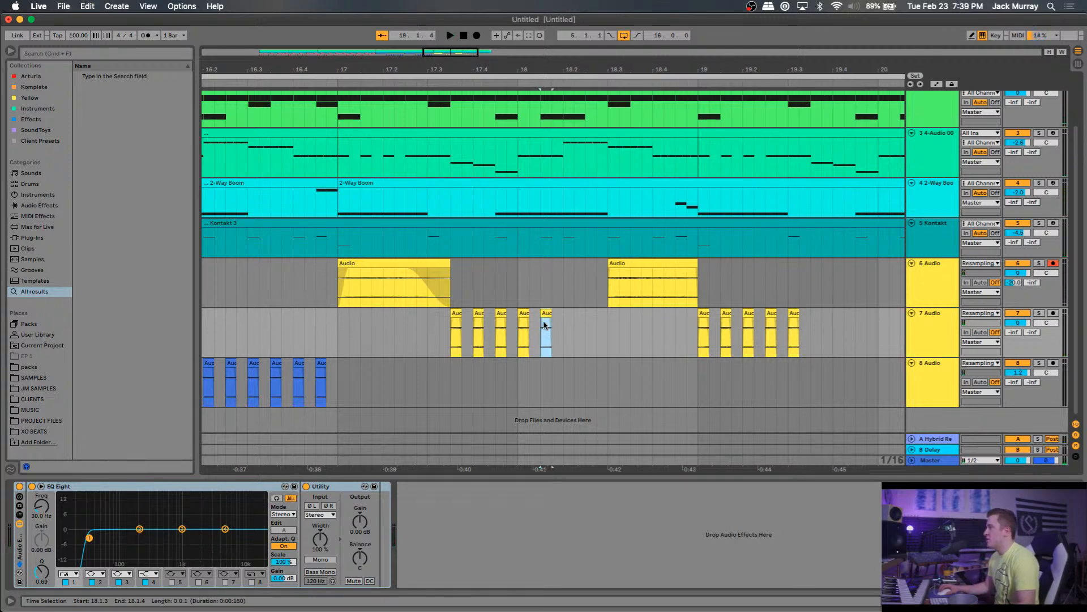
{"action": "left_click", "coordinate": [334, 322]}
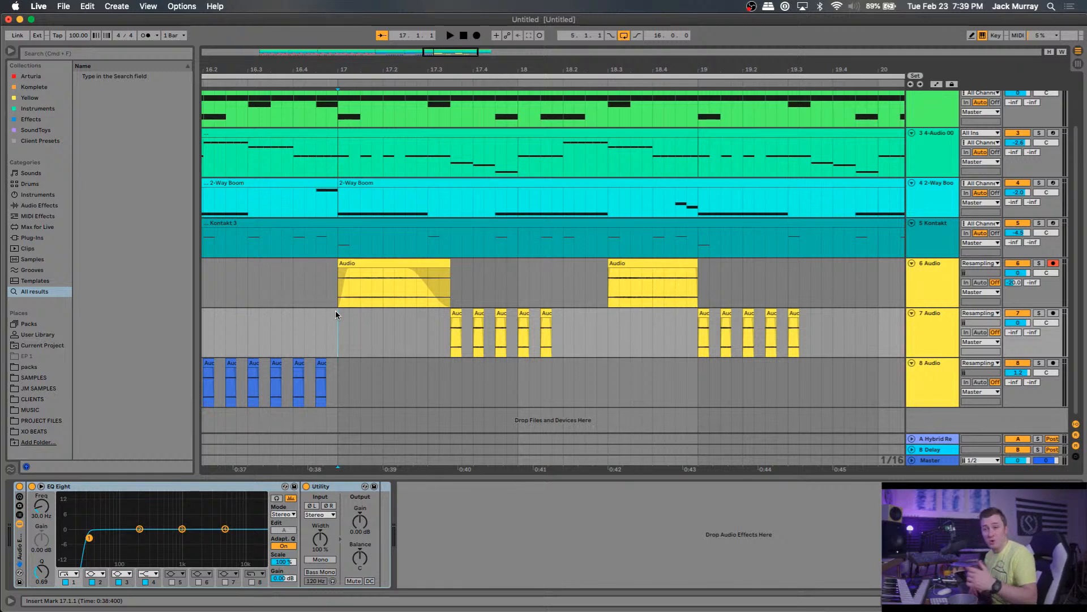
{"action": "left_click", "coordinate": [318, 296]}
{"action": "key", "text": "space"}
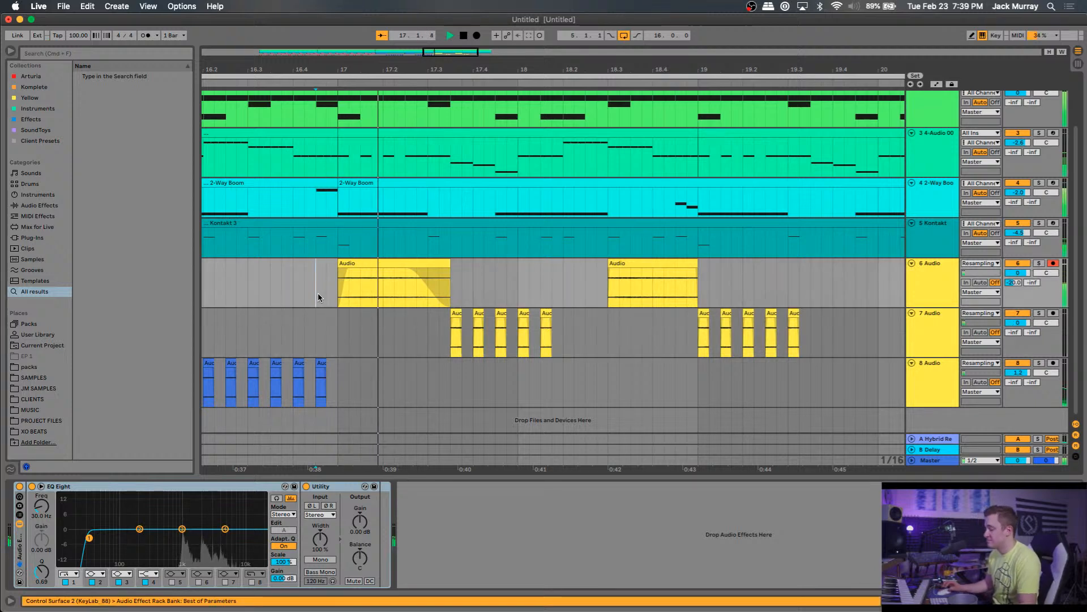
Play the yellow section from 17.1.1 to hear the chopped slices on track 7.
{"action": "scroll", "coordinate": [409, 294], "scroll_direction": "down", "scroll_amount": 2}
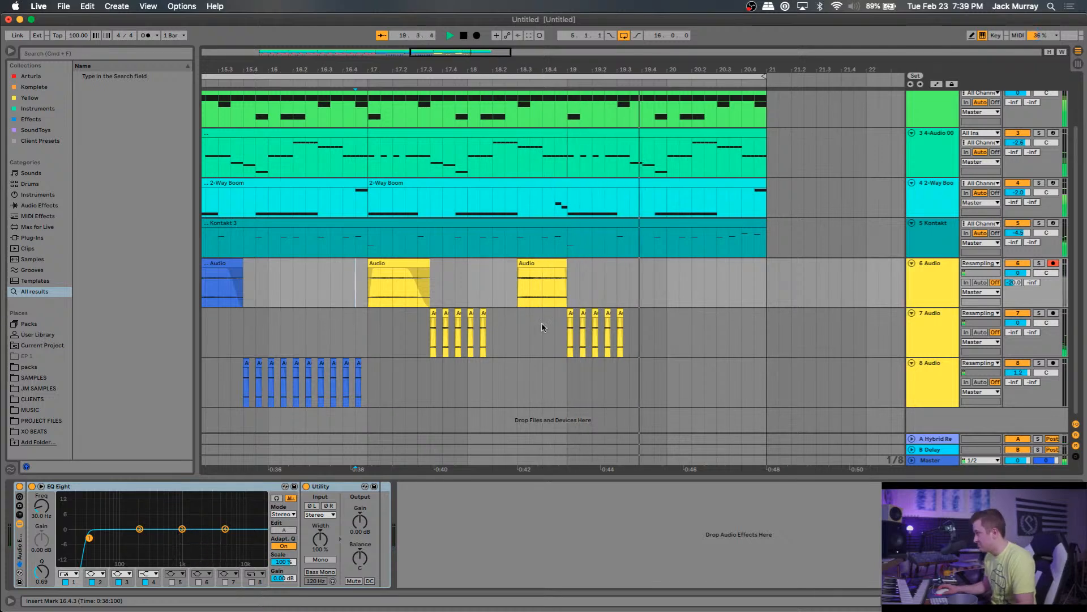
{"action": "left_click", "coordinate": [366, 322]}
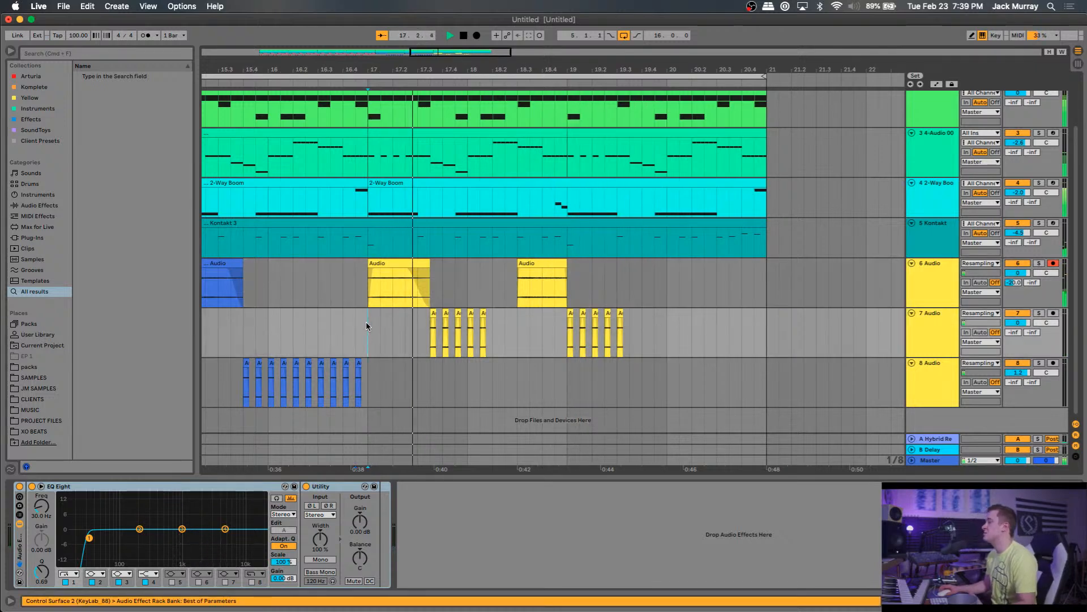
{"action": "key", "text": "space"}
{"action": "scroll", "coordinate": [432, 332], "scroll_direction": "up", "scroll_amount": 1}
{"action": "scroll", "coordinate": [432, 331], "scroll_direction": "up", "scroll_amount": 1}
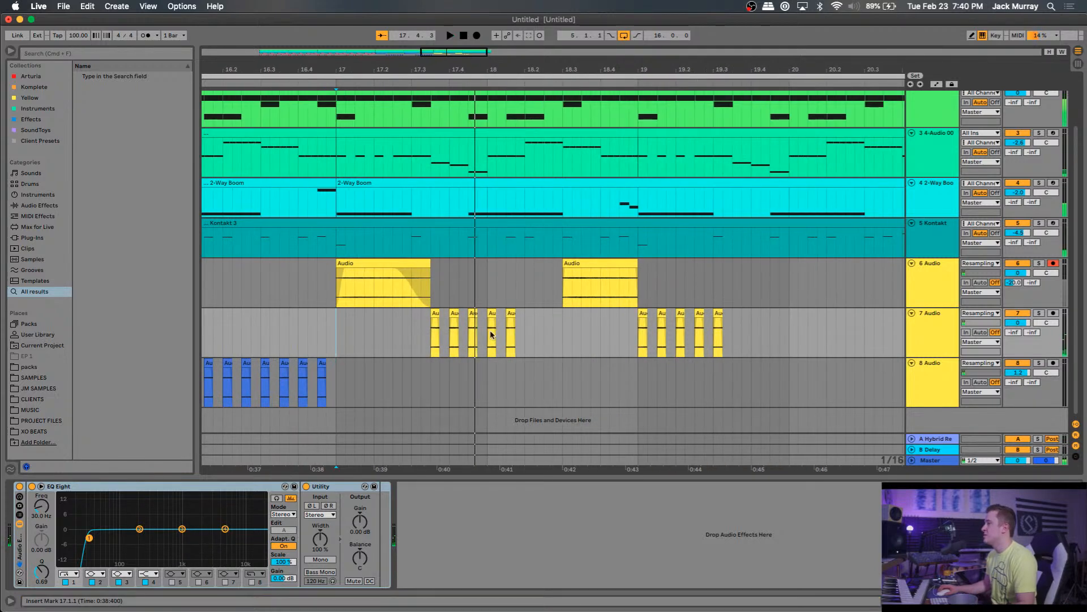
Try shifting the first group of five slices on track 7 one sixteenth later to 17.3.4, play from 16.4.4 and undo the move.
{"action": "left_click_drag", "start_coordinate": [469, 331], "coordinate": [525, 332]}
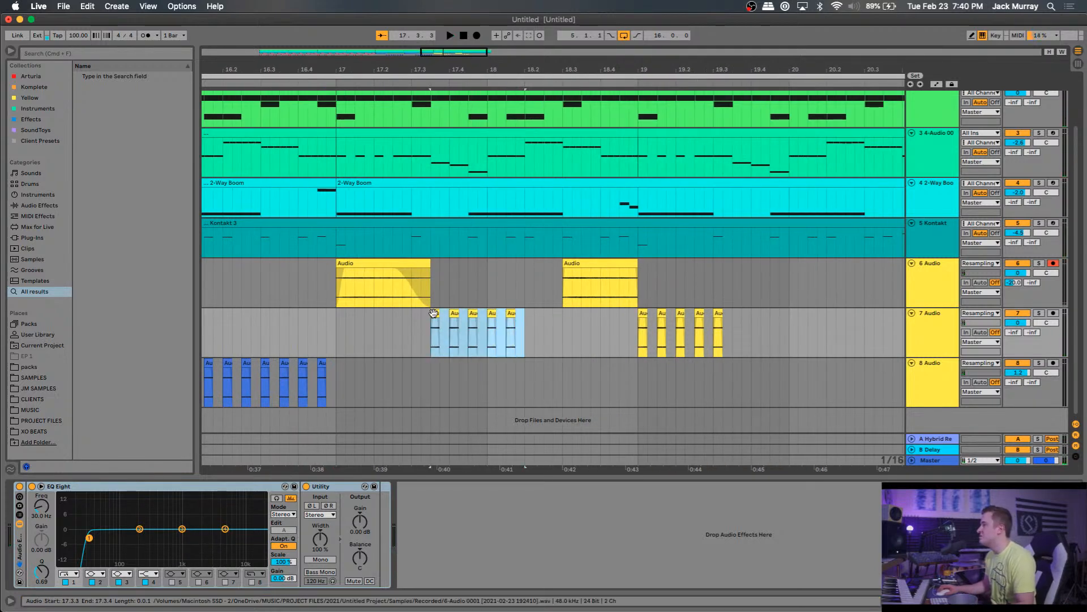
{"action": "left_click_drag", "start_coordinate": [435, 313], "coordinate": [445, 313]}
{"action": "left_click", "coordinate": [330, 321]}
{"action": "key", "text": "space"}
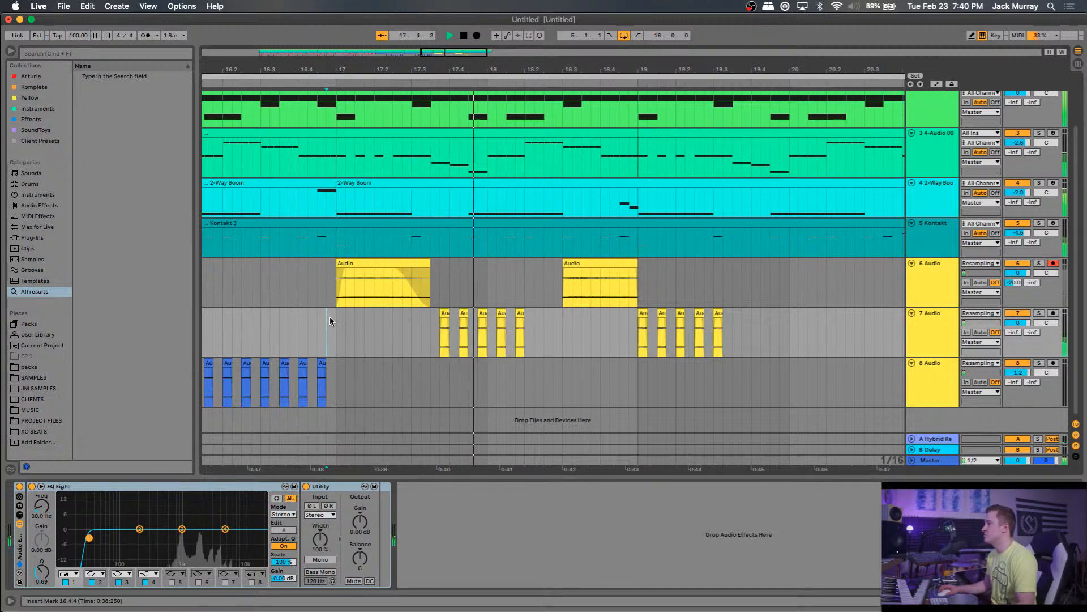
{"action": "key", "text": "space"}
{"action": "key", "text": "ctrl+z"}
Play from 16.4.4, move the first five-slice group on track 7 to start at 17.3.1 and play the transition again.
{"action": "left_click", "coordinate": [325, 316]}
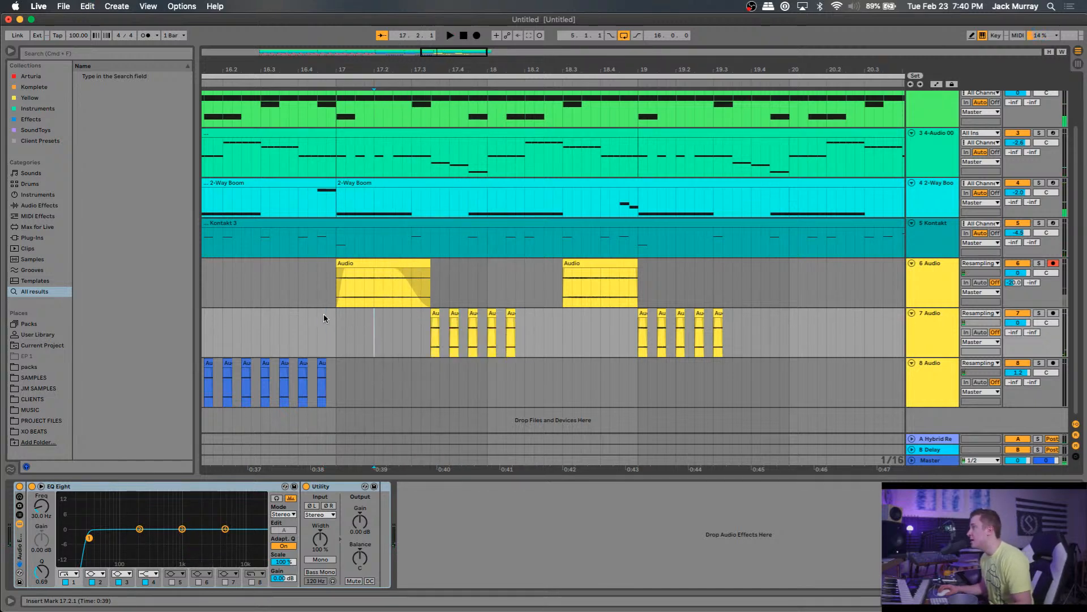
{"action": "key", "text": "space"}
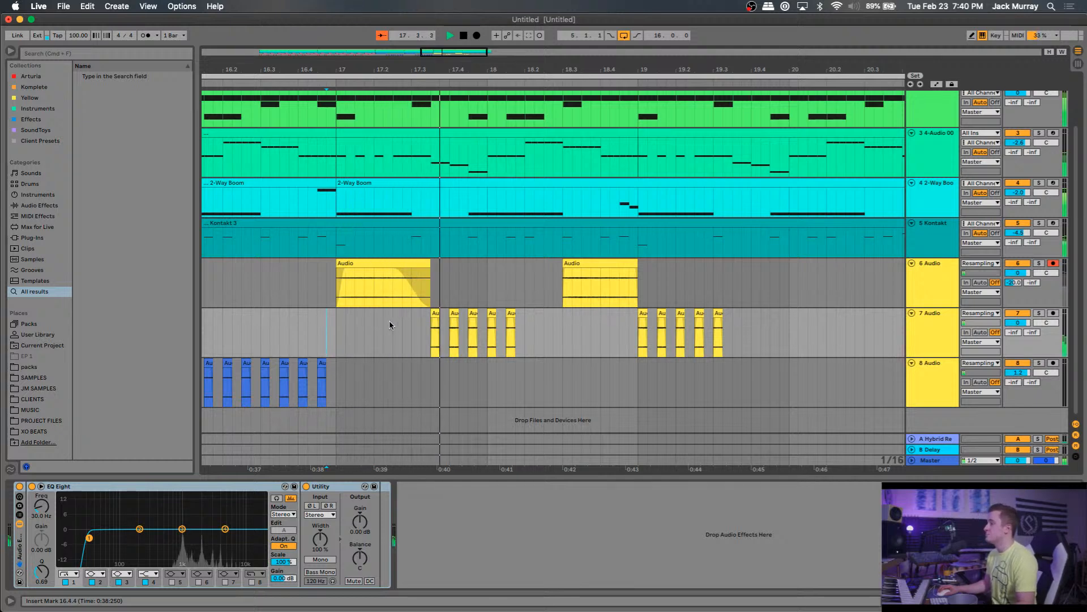
{"action": "key", "text": "space"}
{"action": "left_click_drag", "start_coordinate": [542, 328], "coordinate": [418, 320]}
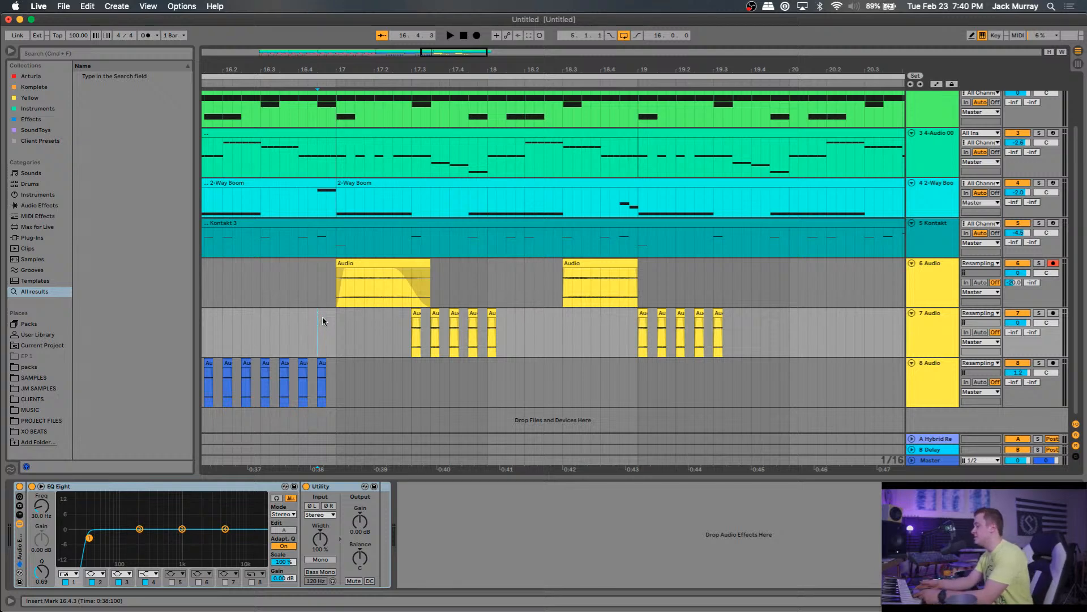
{"action": "left_click", "coordinate": [326, 317]}
{"action": "key", "text": "space"}
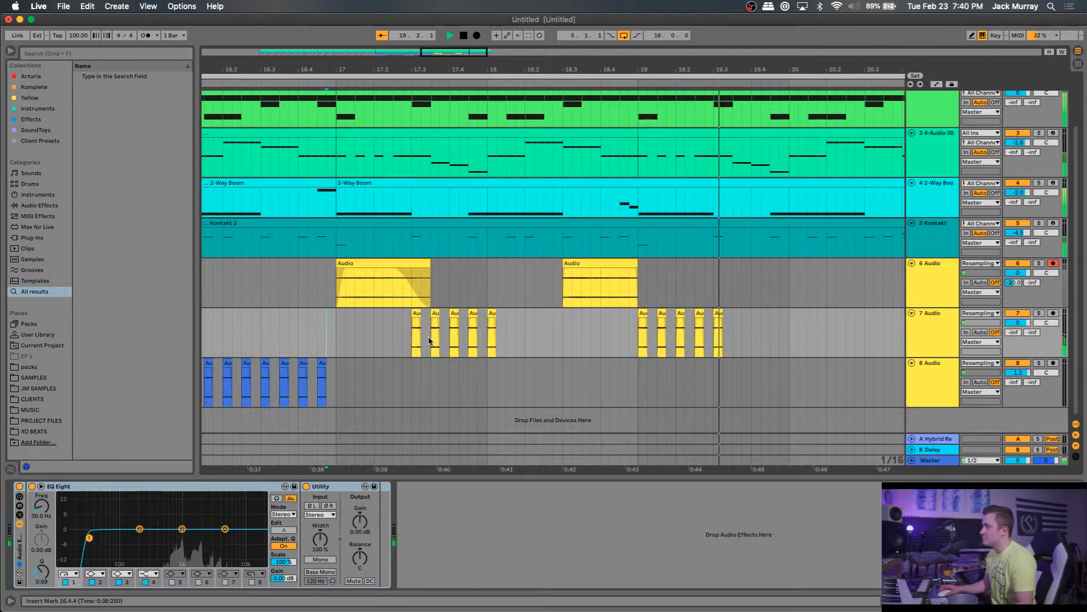
{"action": "key", "text": "space"}
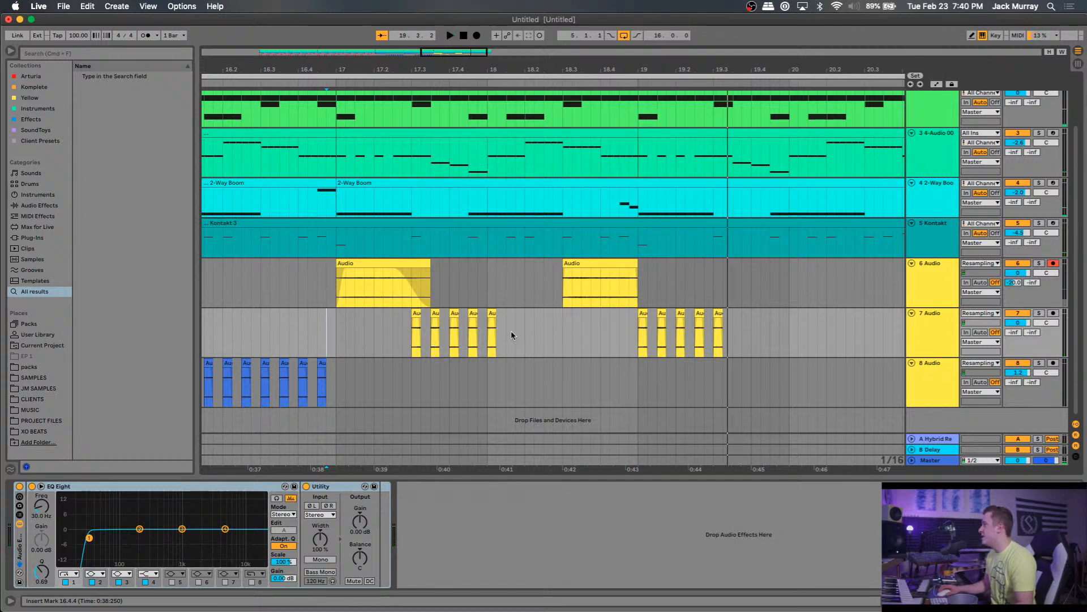
Move the first five-slice group on track 7 to start at 18.1.1 and play from 17.1.1.
{"action": "left_click_drag", "start_coordinate": [512, 334], "coordinate": [533, 337]}
{"action": "left_click", "coordinate": [396, 336]}
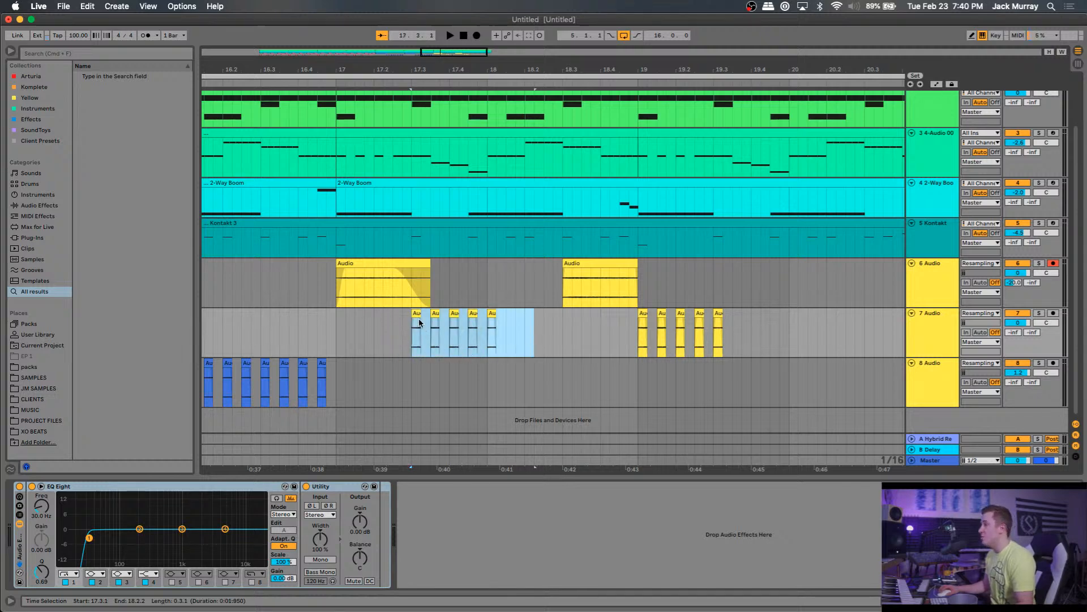
{"action": "left_click_drag", "start_coordinate": [419, 322], "coordinate": [491, 321]}
{"action": "left_click", "coordinate": [336, 324]}
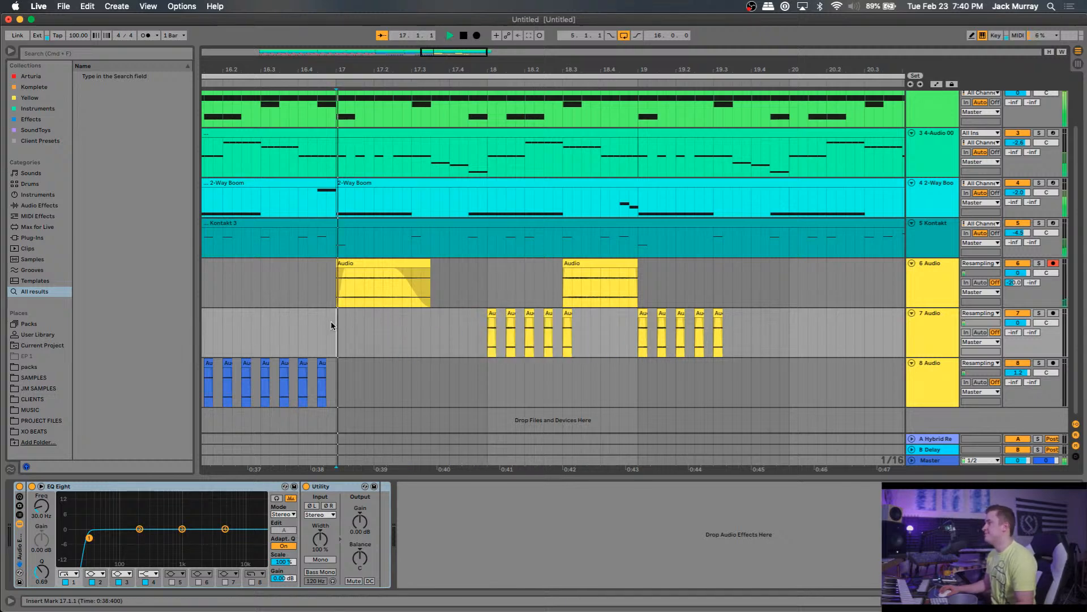
{"action": "key", "text": "space"}
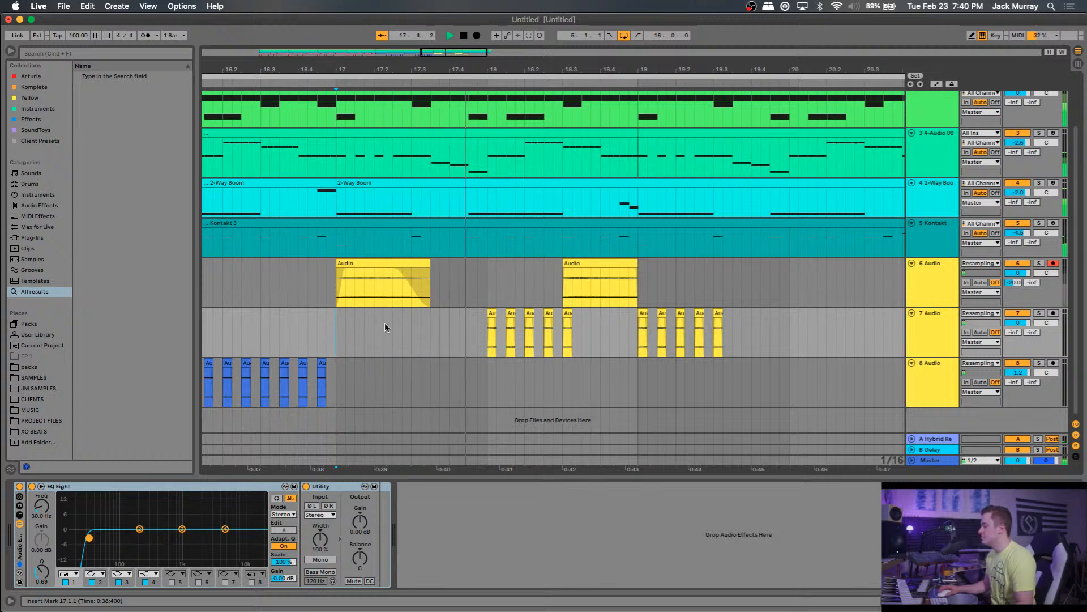
{"action": "key", "text": "space"}
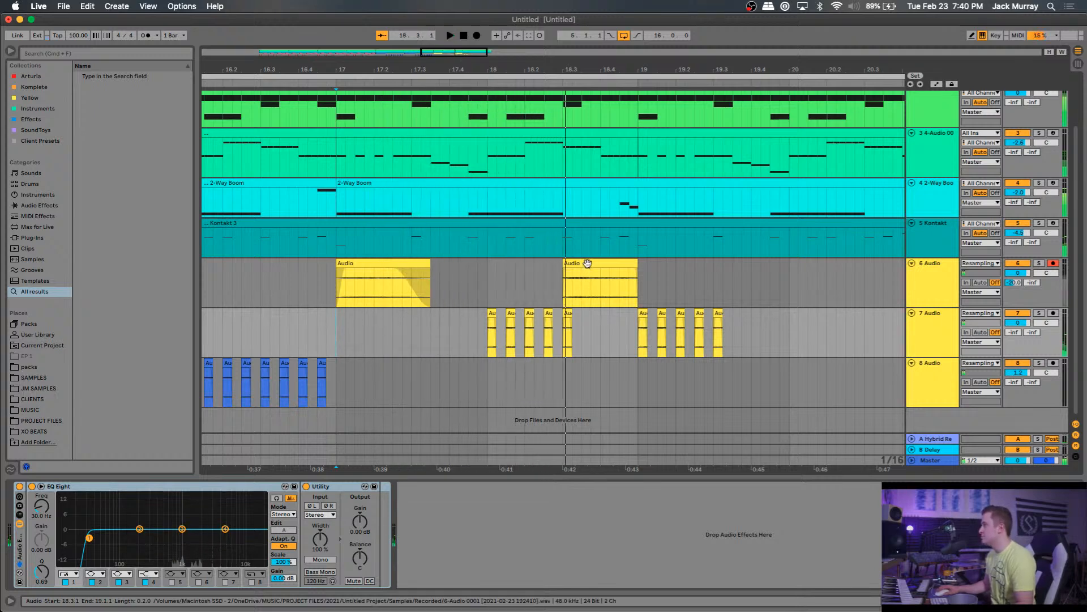
Play from 16.4.4, then from 18.1.1 with track 7 briefly soloed, to compare the slices alone and with the beat.
{"action": "left_click", "coordinate": [587, 263]}
{"action": "left_click", "coordinate": [327, 291]}
{"action": "key", "text": "space"}
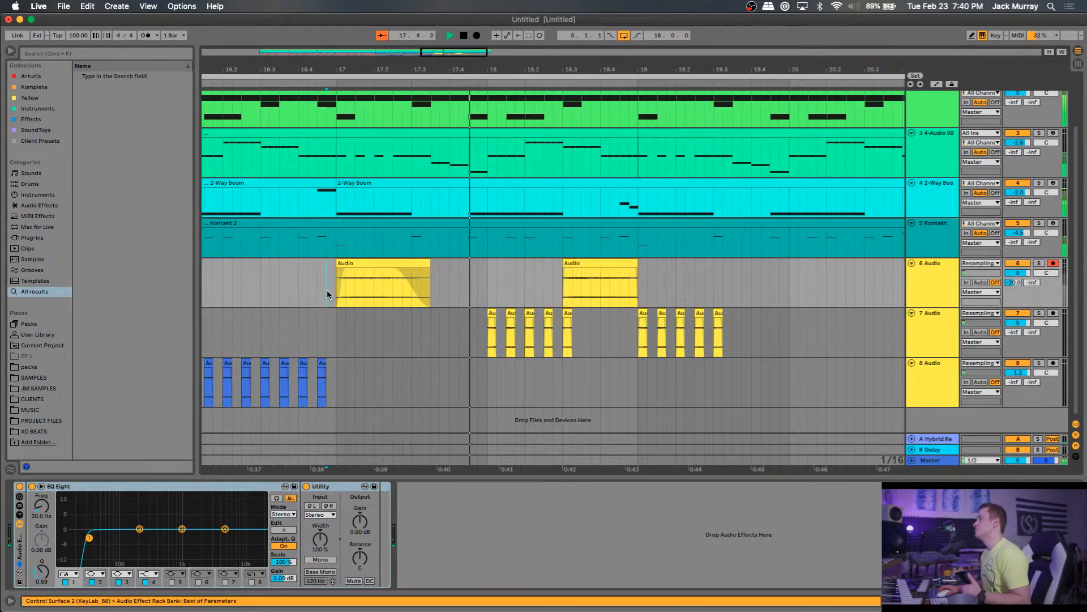
{"action": "left_click", "coordinate": [487, 343]}
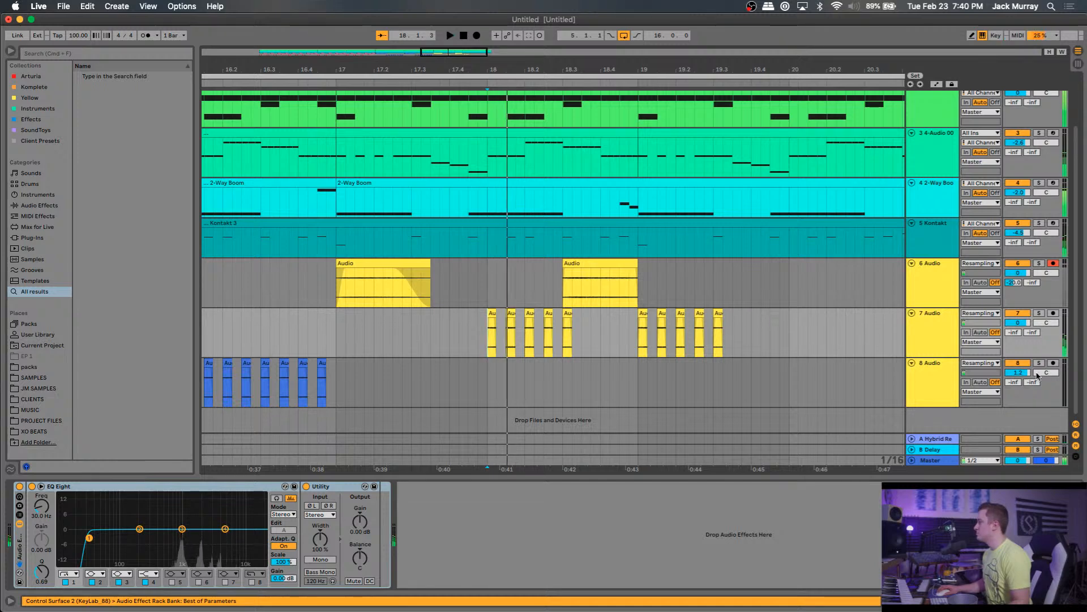
{"action": "left_click", "coordinate": [1040, 314]}
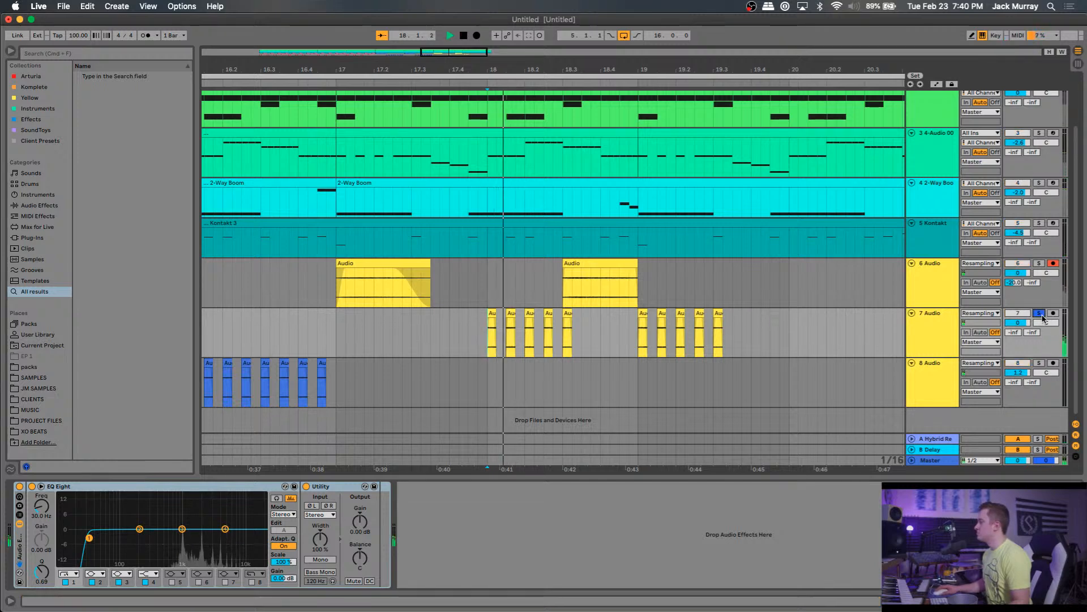
{"action": "left_click", "coordinate": [1040, 314]}
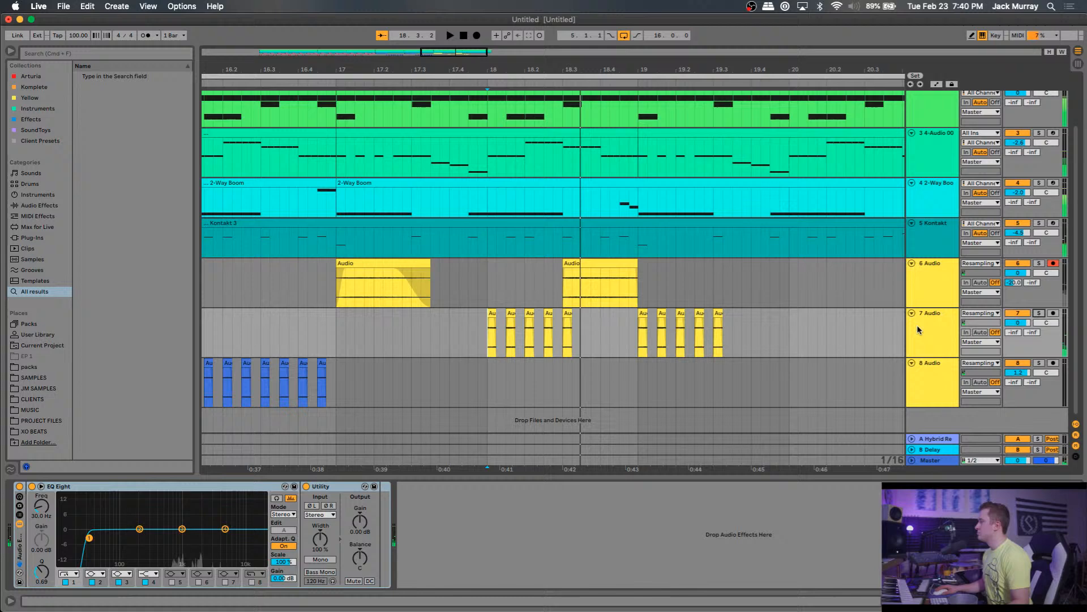
{"action": "left_click", "coordinate": [501, 319]}
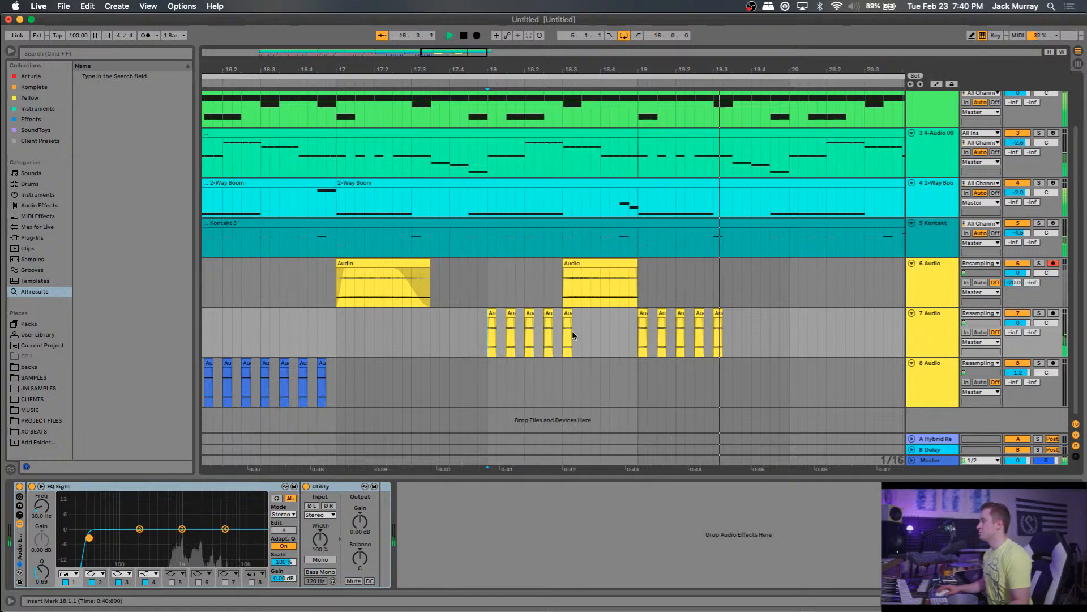
Move the first five-slice group on track 7 back to start at 17.3.3.
{"action": "key", "text": "space"}
{"action": "left_click_drag", "start_coordinate": [583, 317], "coordinate": [435, 318]}
{"action": "left_click", "coordinate": [414, 326]}
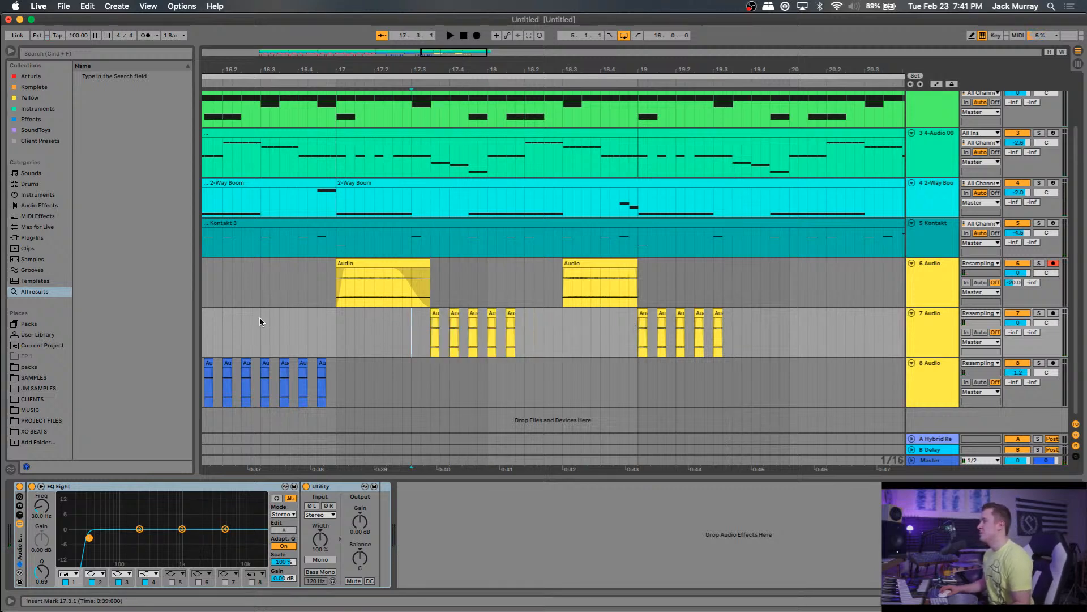
Review the arrangement by playing from 13.3.1 through the blue section into the yellow section.
{"action": "key", "text": "minus"}
{"action": "key", "text": "minus"}
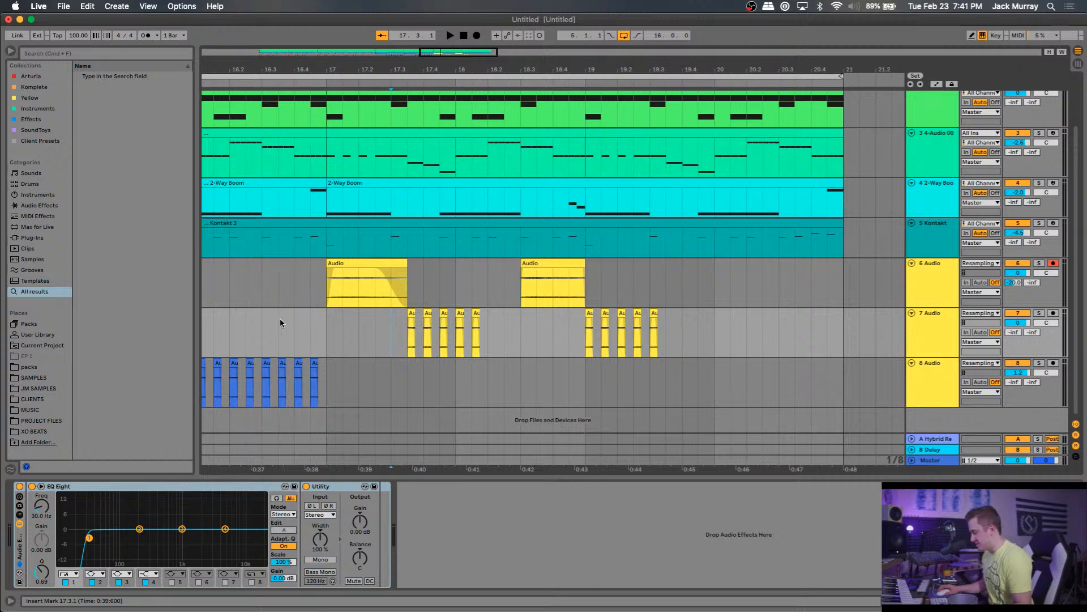
{"action": "scroll", "coordinate": [276, 318], "scroll_direction": "left", "scroll_amount": 1}
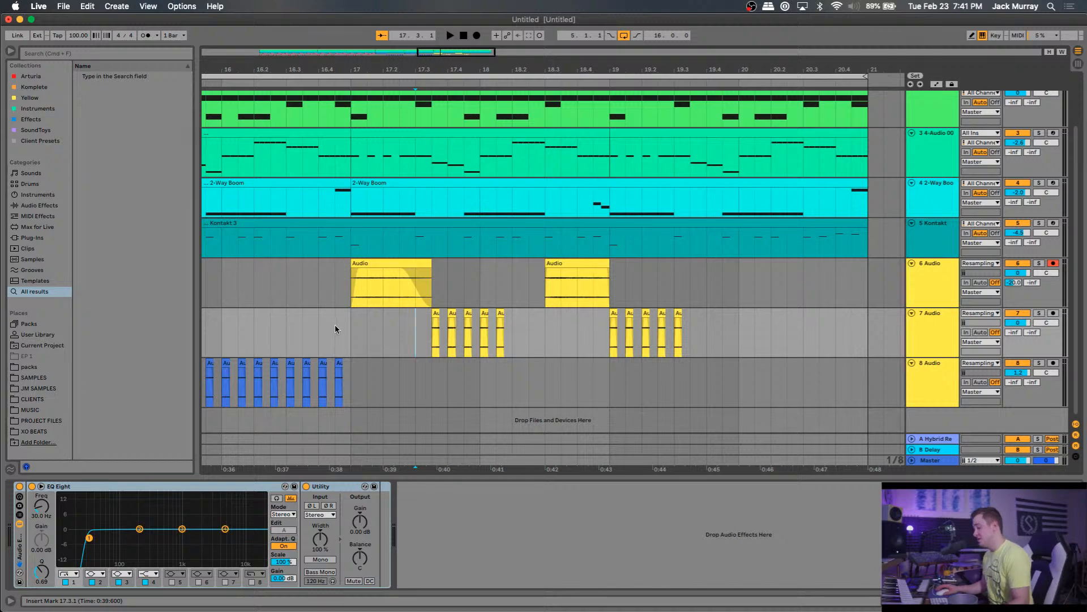
{"action": "scroll", "coordinate": [351, 326], "scroll_direction": "up", "scroll_amount": 3}
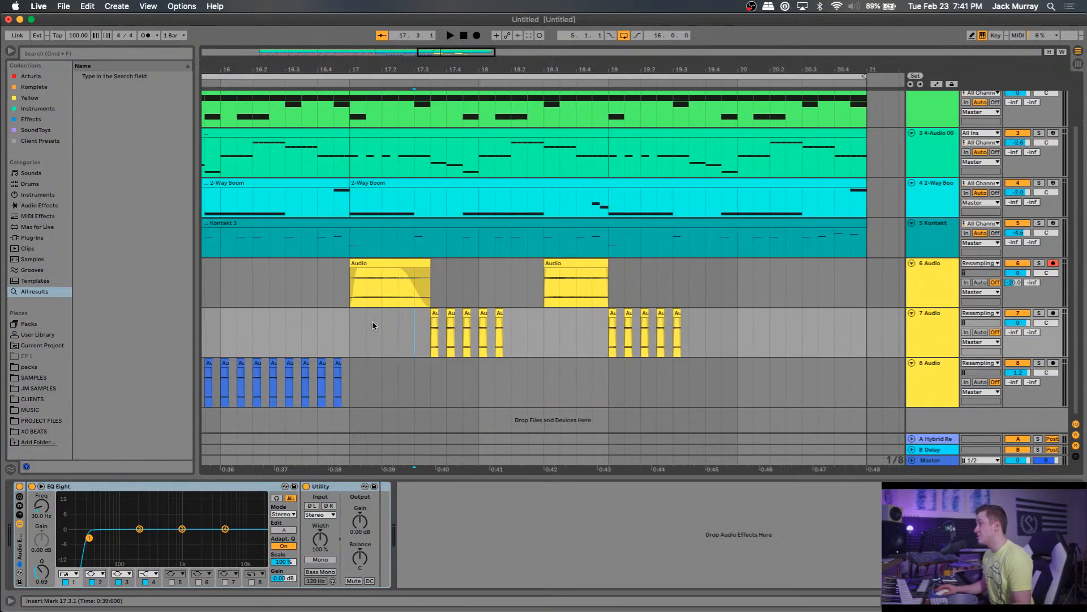
{"action": "scroll", "coordinate": [374, 320], "scroll_direction": "down", "scroll_amount": 3}
{"action": "scroll", "coordinate": [376, 315], "scroll_direction": "down", "scroll_amount": 5}
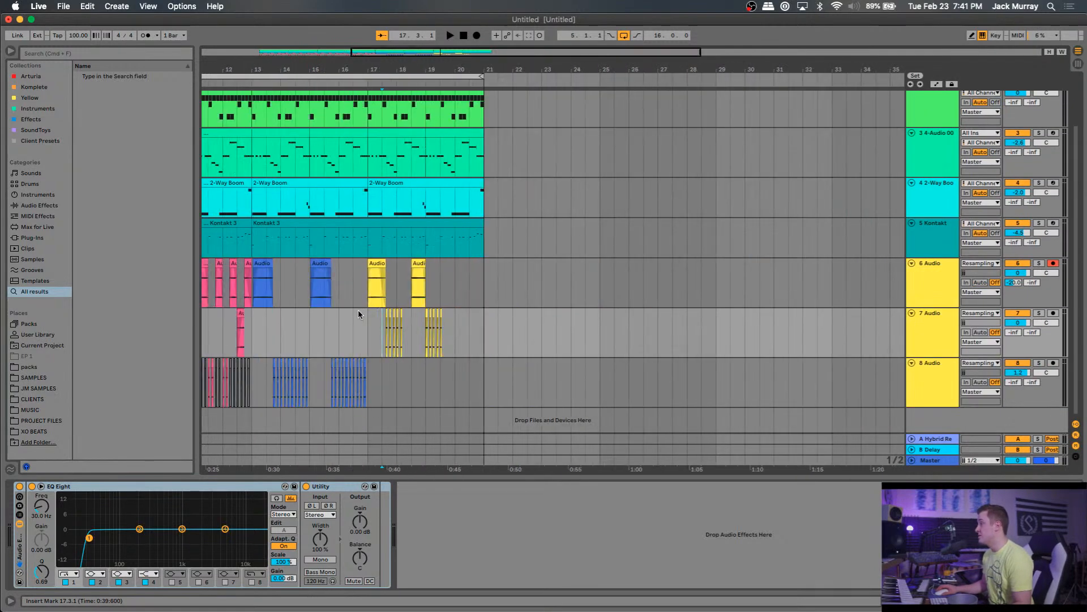
{"action": "scroll", "coordinate": [352, 311], "scroll_direction": "up", "scroll_amount": 2}
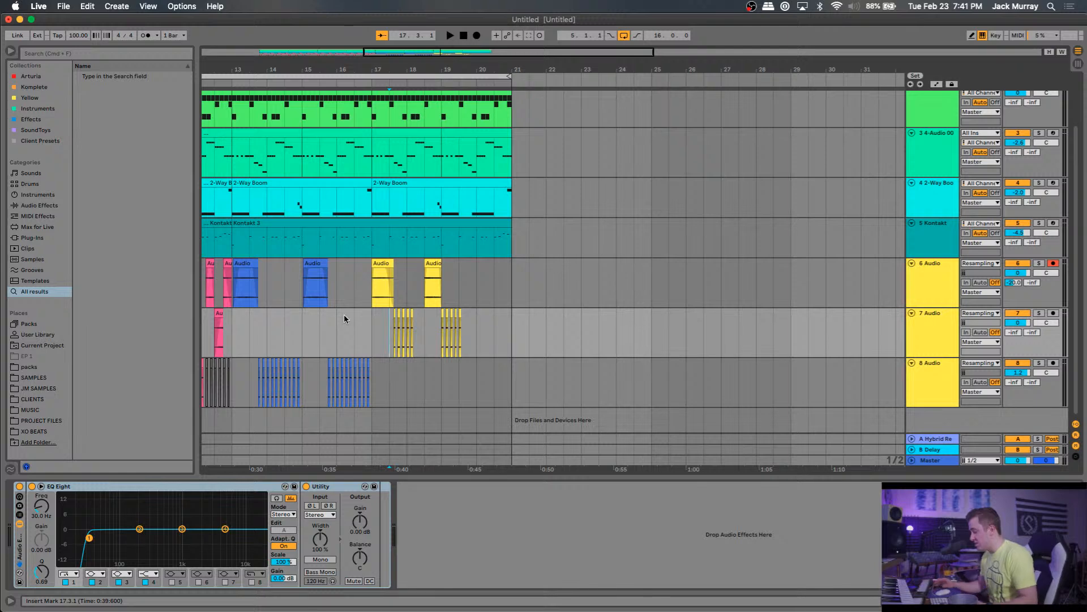
{"action": "left_click", "coordinate": [248, 389]}
{"action": "key", "text": "space"}
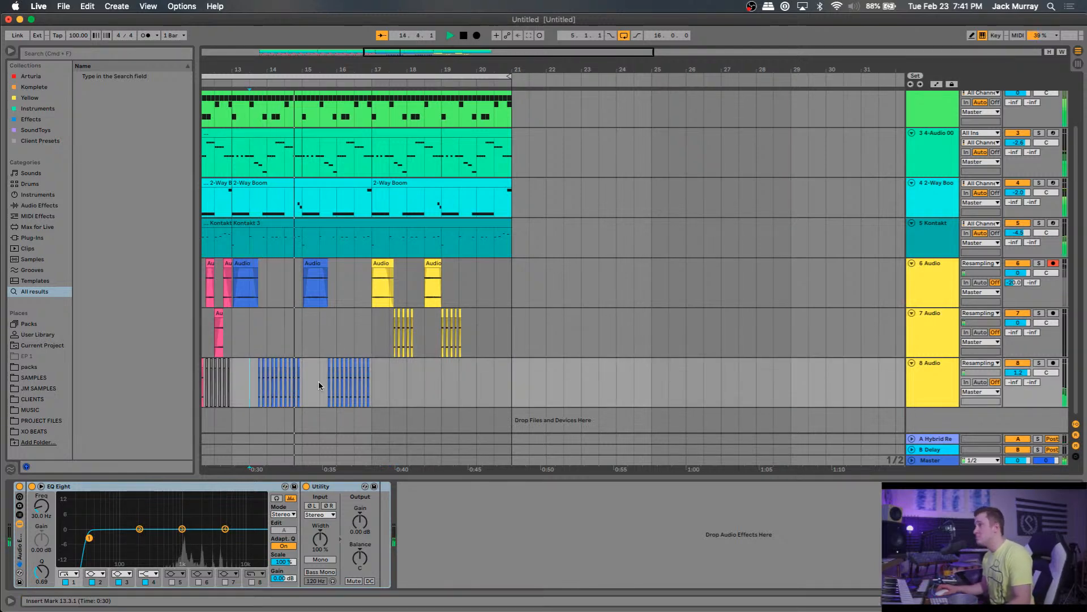
{"action": "scroll", "coordinate": [325, 373], "scroll_direction": "left", "scroll_amount": 4}
{"action": "scroll", "coordinate": [437, 384], "scroll_direction": "up", "scroll_amount": 5}
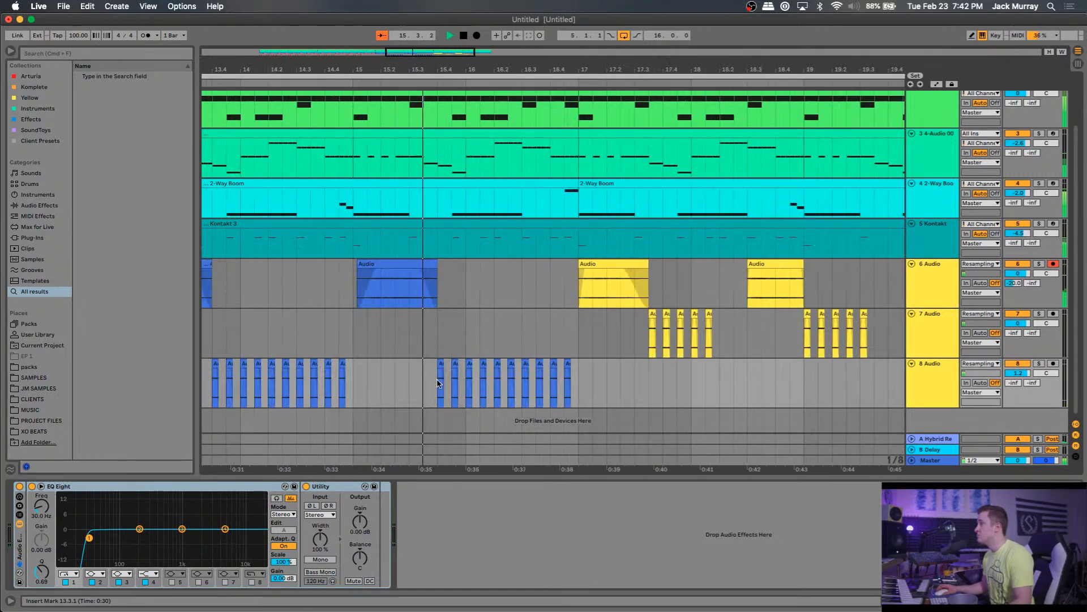
{"action": "scroll", "coordinate": [436, 382], "scroll_direction": "right", "scroll_amount": 4}
{"action": "scroll", "coordinate": [431, 382], "scroll_direction": "left", "scroll_amount": 2}
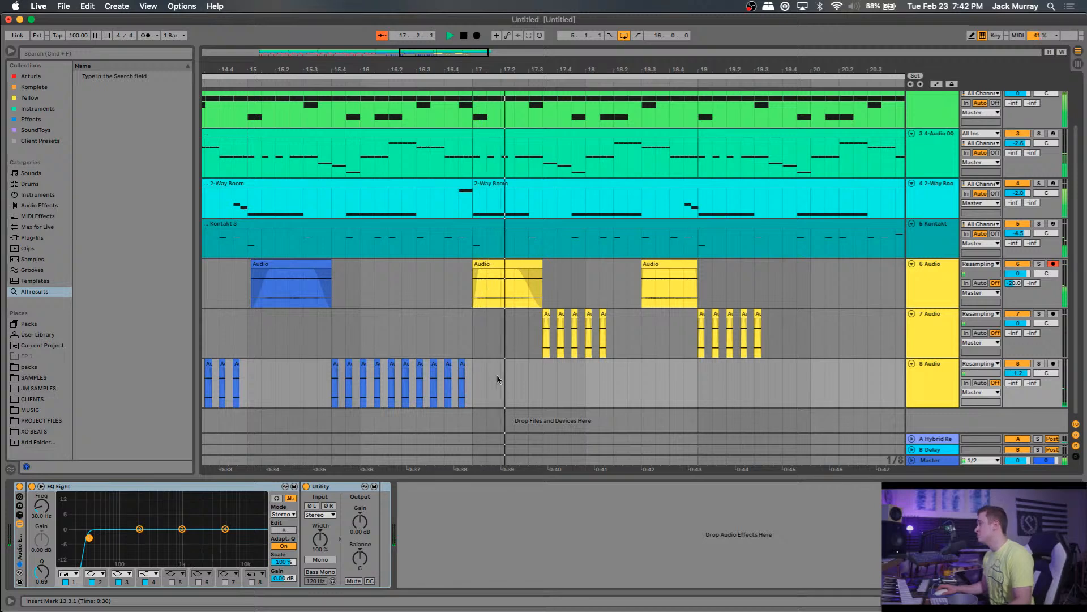
{"action": "scroll", "coordinate": [488, 375], "scroll_direction": "right", "scroll_amount": 2}
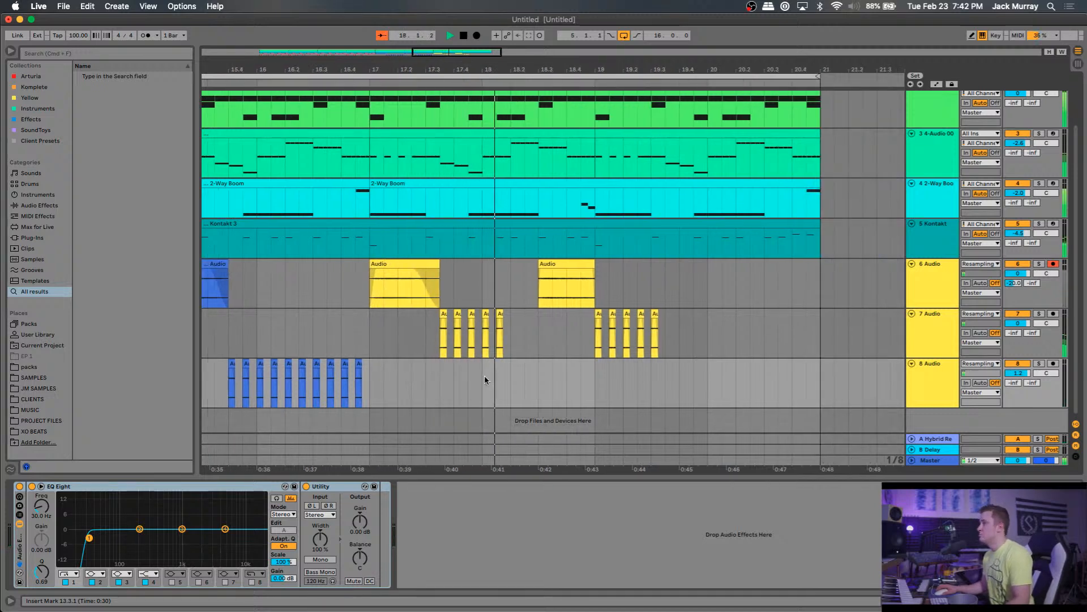
{"action": "key", "text": "space"}
Move the fifth slice of the first yellow group on track 7 to 18.3.1 and play from 17.1.1.
{"action": "left_click_drag", "start_coordinate": [497, 312], "coordinate": [543, 315]}
{"action": "left_click", "coordinate": [370, 326]}
{"action": "key", "text": "space"}
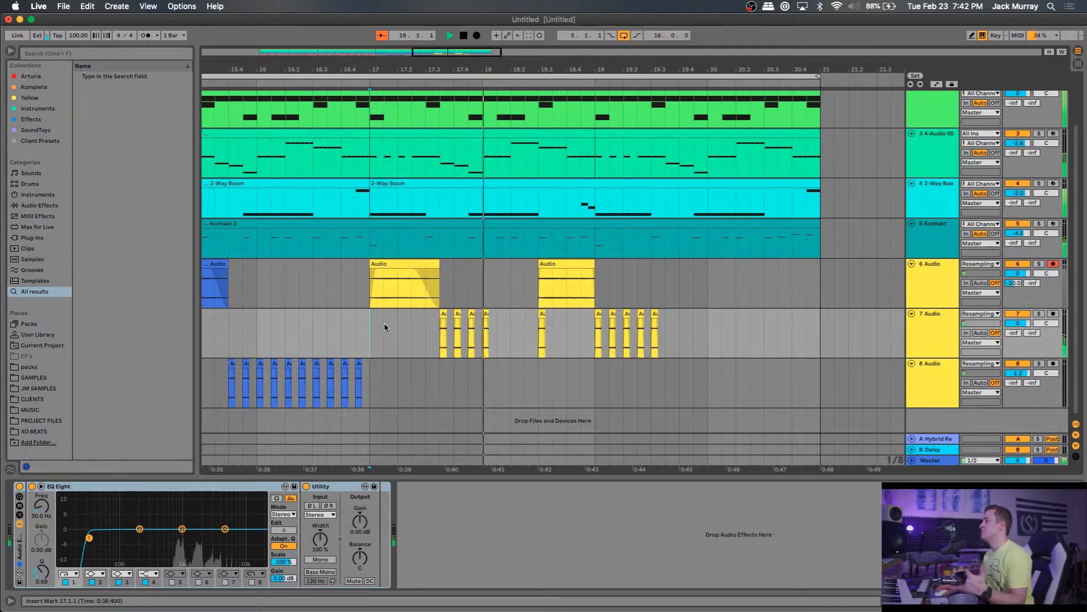
Move the separated slice on track 7 to 19.4.1 and play from 18.3.1.
{"action": "left_click", "coordinate": [541, 316]}
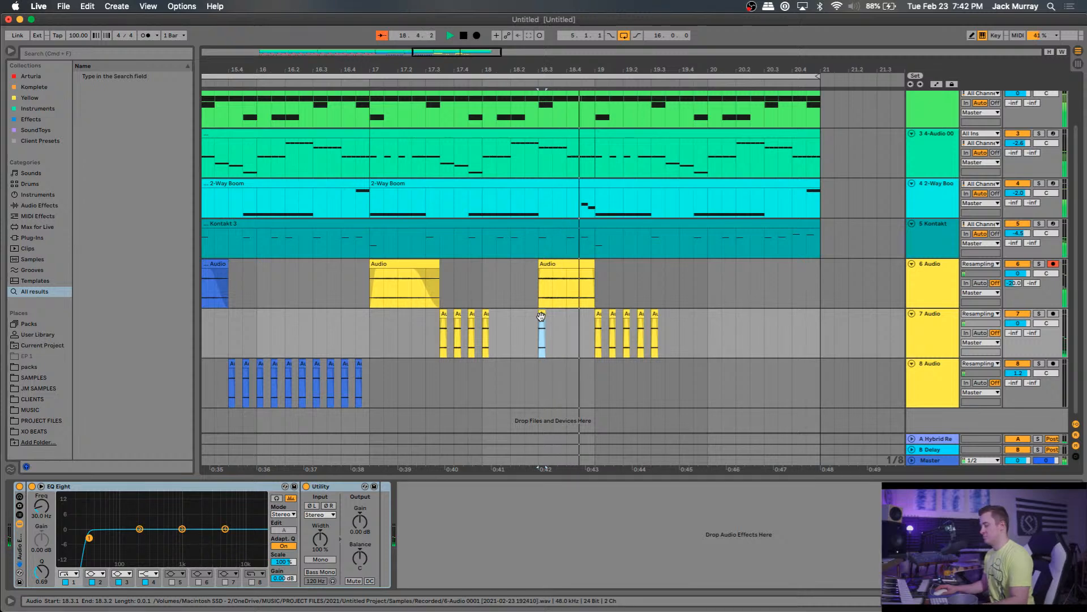
{"action": "left_click_drag", "start_coordinate": [542, 317], "coordinate": [684, 315]}
{"action": "left_click", "coordinate": [532, 318]}
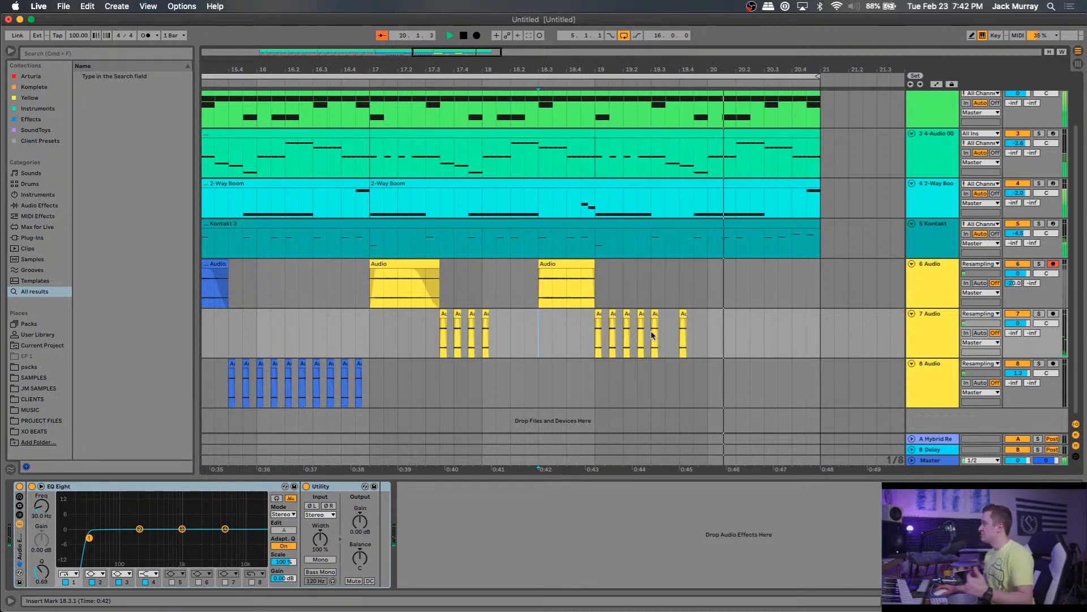
{"action": "key", "text": "space"}
Copy the slice at 19.4.1 on track 7 to 20.1.1 and play from 18.2.3.
{"action": "left_click", "coordinate": [682, 315]}
{"action": "key", "text": "super+c"}
{"action": "left_click", "coordinate": [712, 331]}
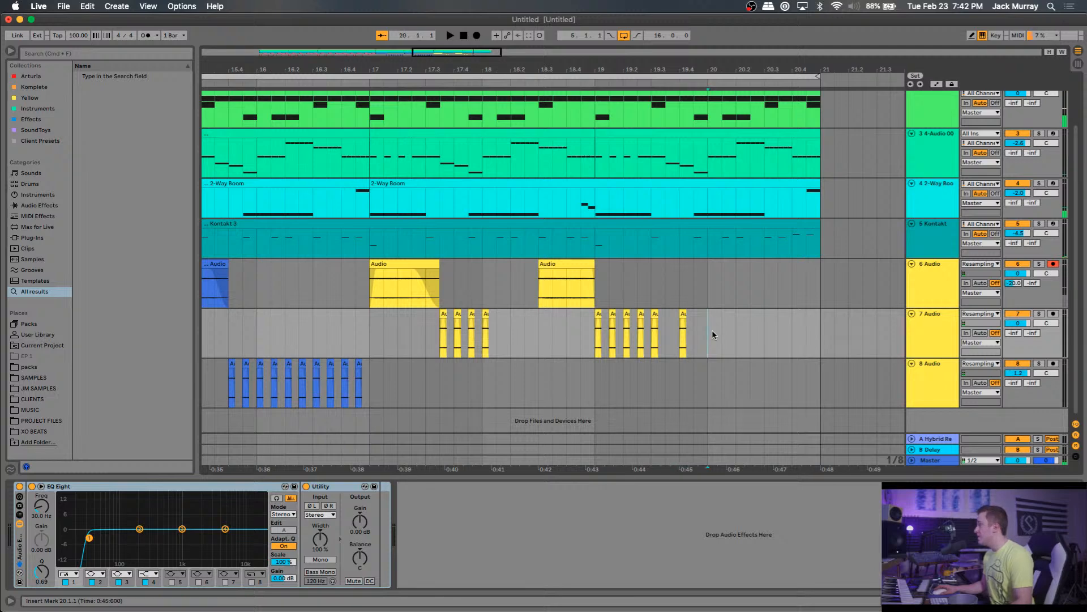
{"action": "key", "text": "super+v"}
{"action": "left_click", "coordinate": [526, 322]}
{"action": "key", "text": "space"}
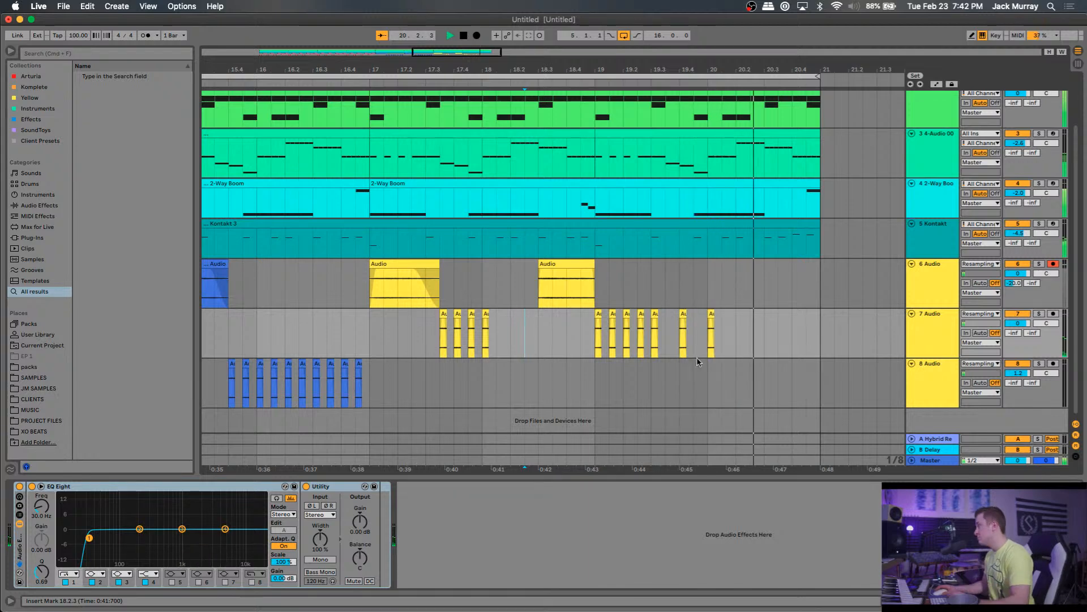
{"action": "key", "text": "space"}
Paste another yellow slice from the second slice group at 20.2.1 on track 7.
{"action": "mouse_move", "coordinate": [641, 314]}
{"action": "left_mouse_down"}
{"action": "mouse_move", "coordinate": [663, 315]}
{"action": "mouse_move", "coordinate": [641, 315]}
{"action": "left_mouse_up"}
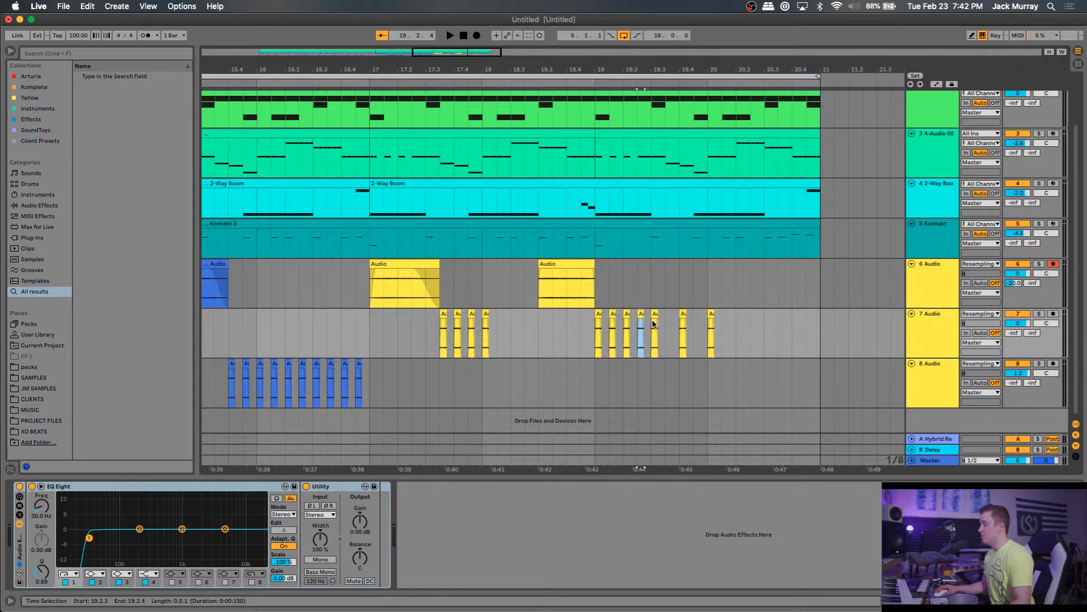
{"action": "left_click", "coordinate": [712, 315]}
{"action": "key", "text": "b"}
{"action": "left_click", "coordinate": [736, 315]}
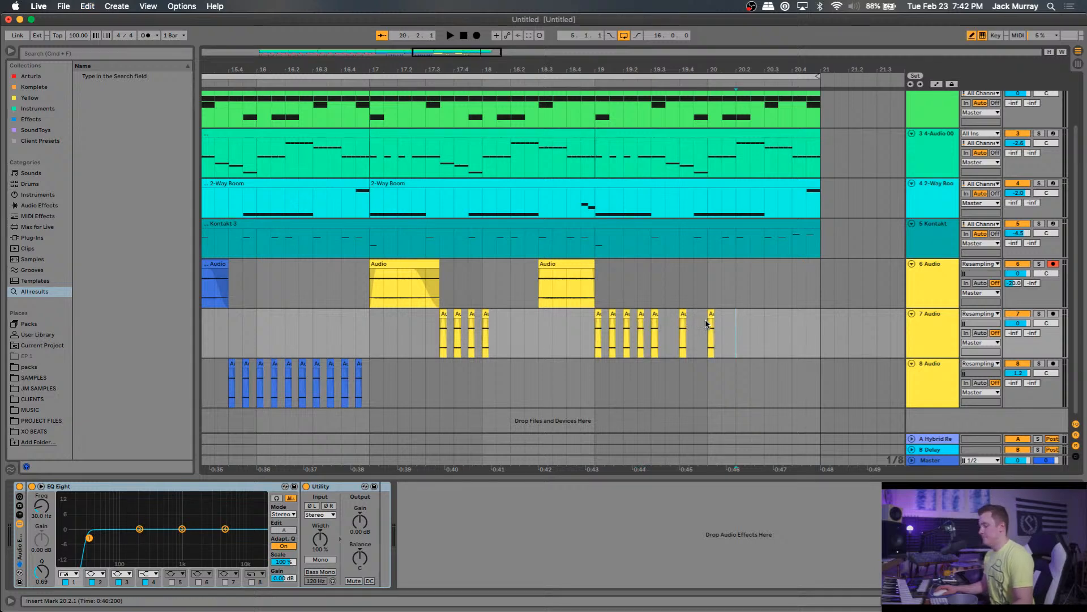
{"action": "key", "text": "super+v"}
Try copying the slices at 19.2.3, 19.2.1 and 19.1.3 on track 7 to 20.3.1, 20.4.1 and 21.1.1, and play from 18.3.1.
{"action": "left_click", "coordinate": [641, 315]}
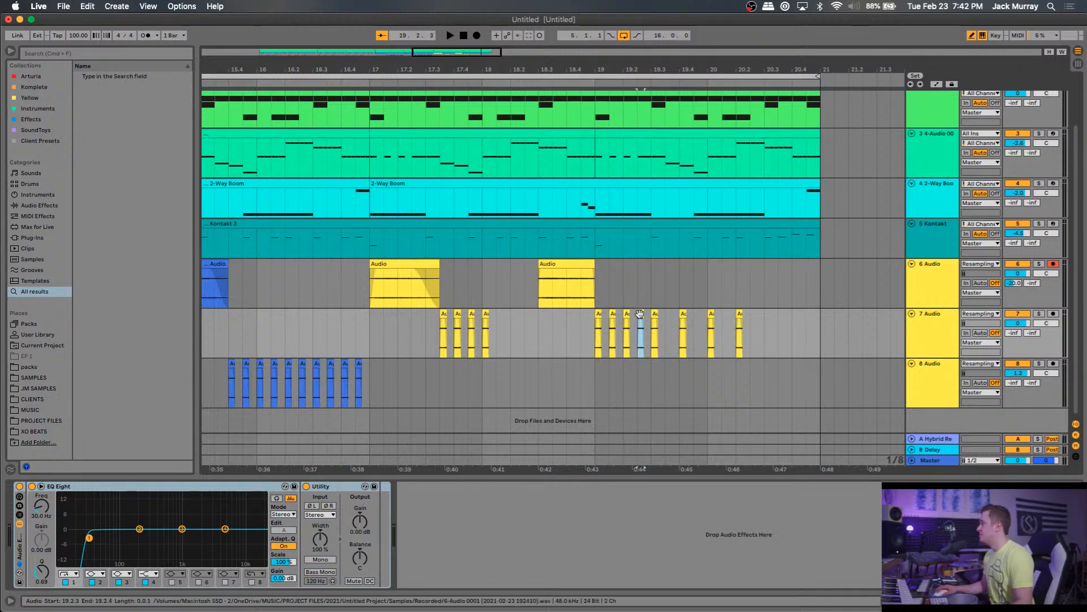
{"action": "left_click", "coordinate": [763, 324]}
{"action": "key", "text": "super+v"}
{"action": "left_click", "coordinate": [627, 315]}
{"action": "left_click", "coordinate": [799, 316]}
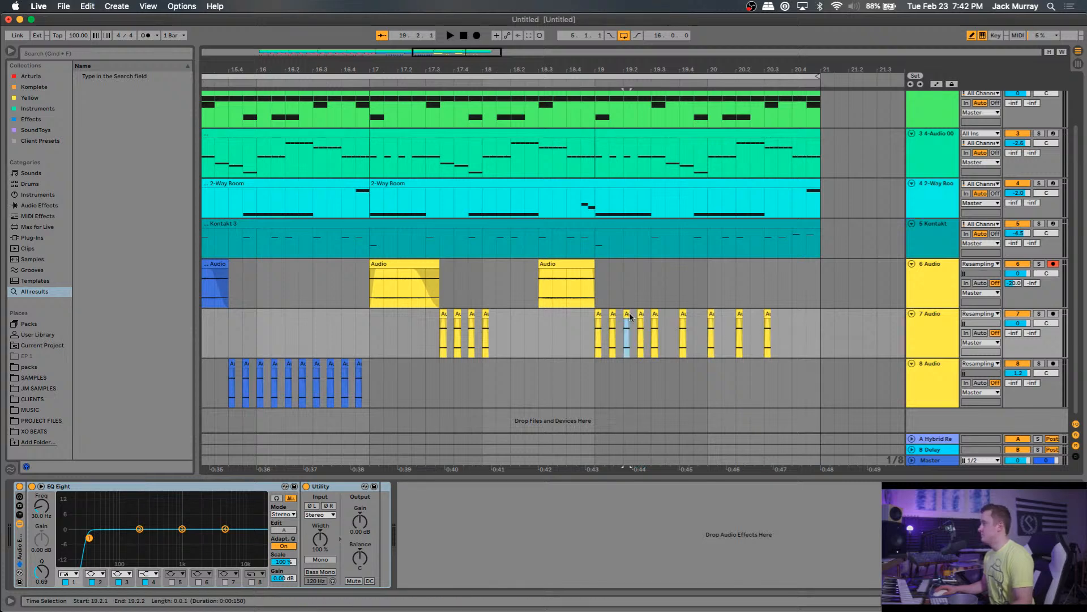
{"action": "key", "text": "super+v"}
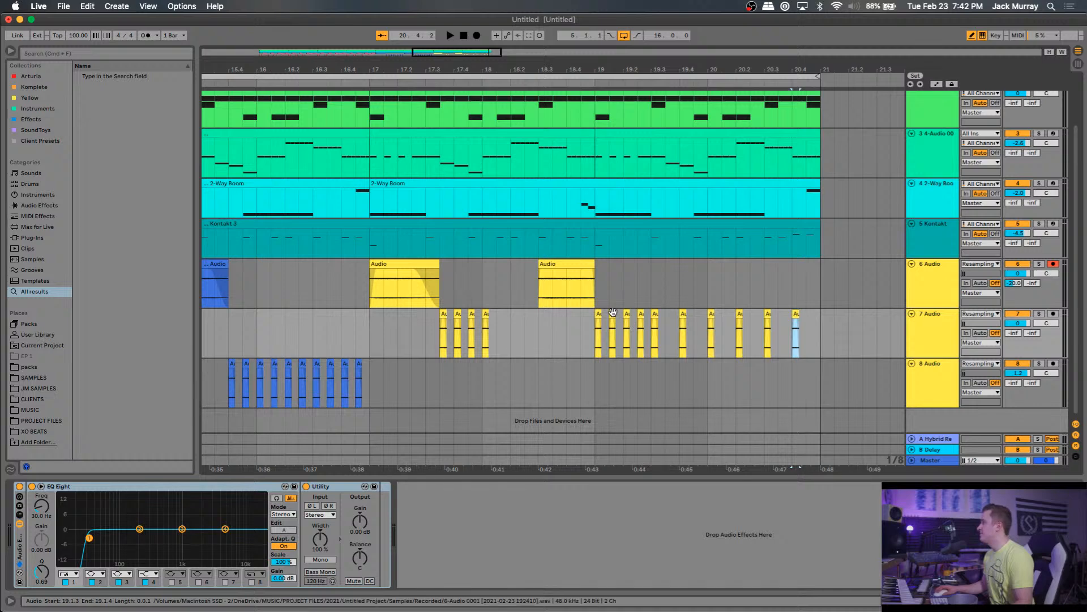
{"action": "left_click", "coordinate": [821, 331]}
{"action": "key", "text": "super+v"}
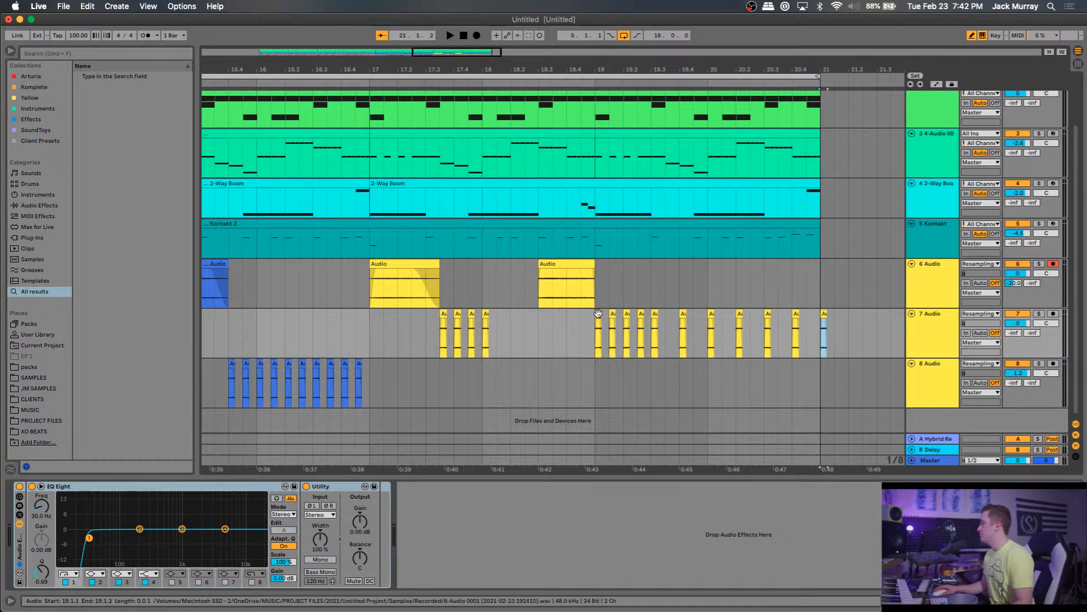
{"action": "left_click", "coordinate": [537, 322]}
{"action": "key", "text": "space"}
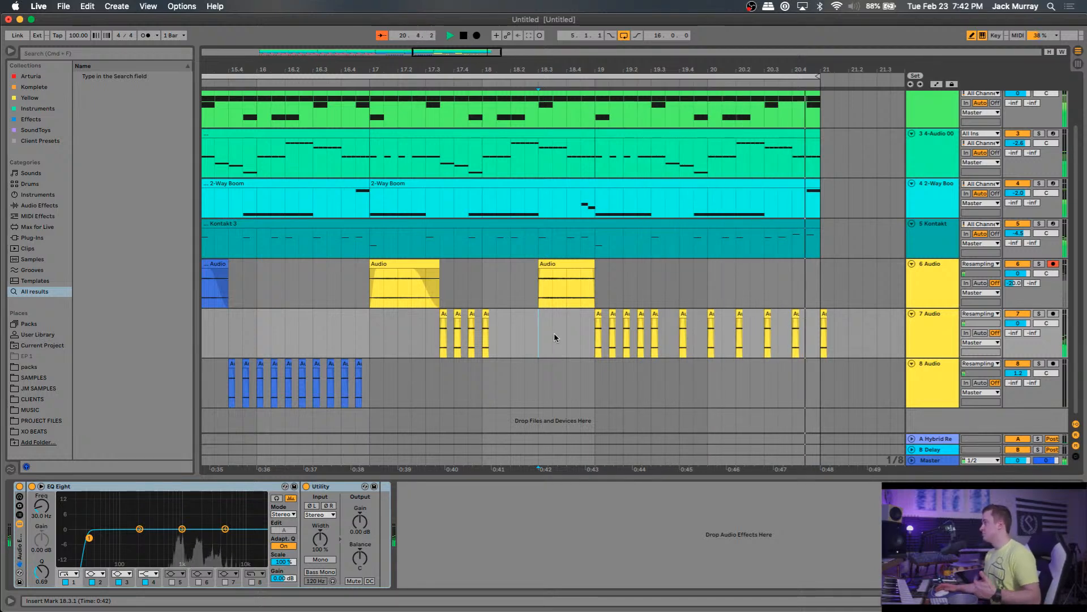
{"action": "key", "text": "space"}
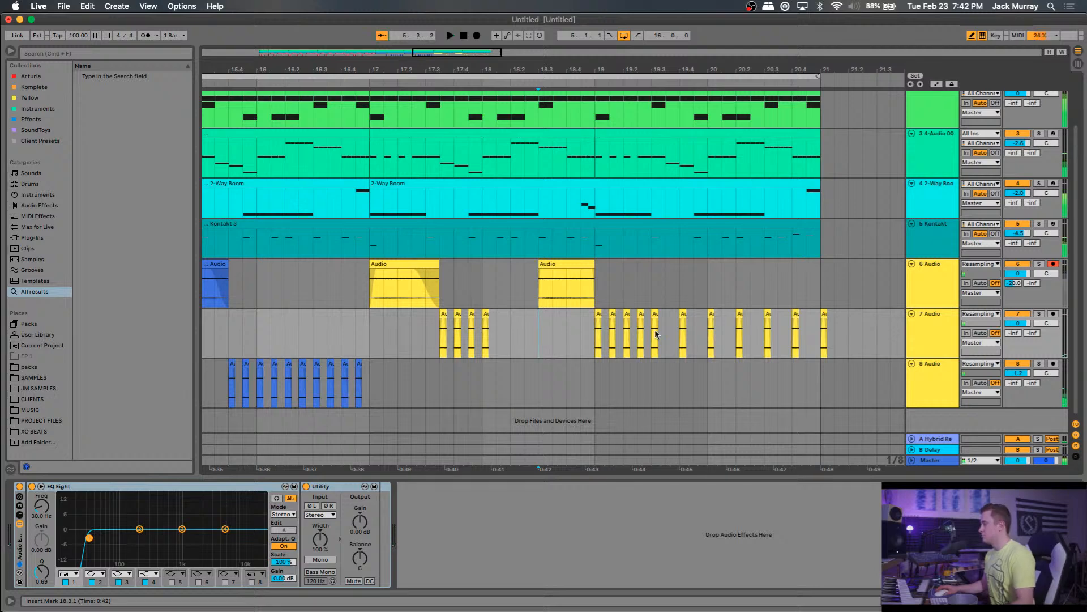
Delete the yellow slices at 20.3.1, 20.4.1 and 21.1.1 on track 7 and play from 17.1.1.
{"action": "left_click_drag", "start_coordinate": [831, 330], "coordinate": [751, 333]}
{"action": "key", "text": "Delete"}
{"action": "left_click", "coordinate": [366, 335]}
{"action": "key", "text": "space"}
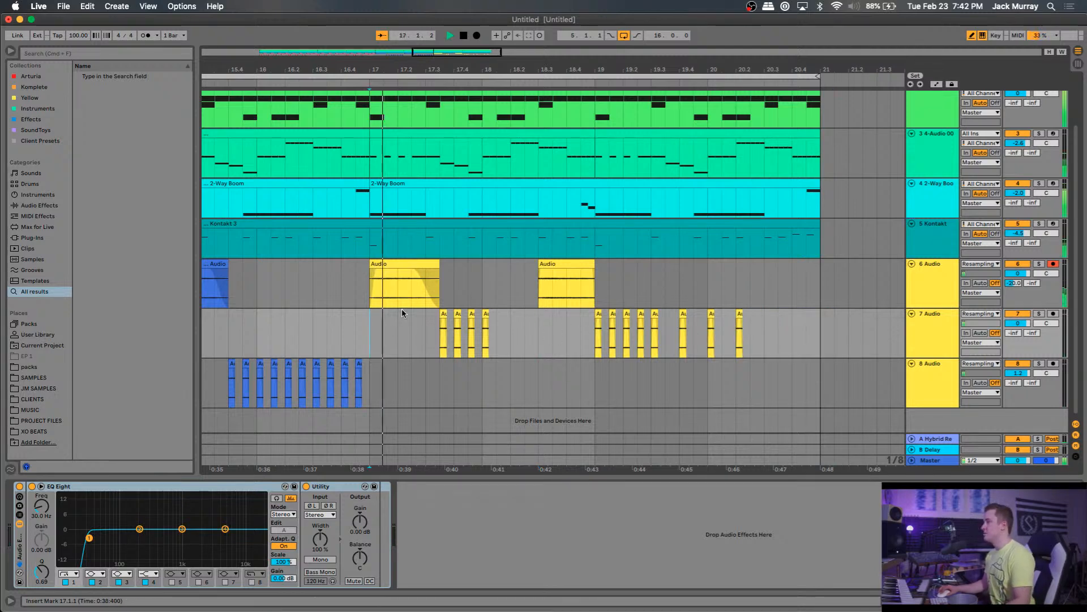
Copy the yellow clip at 18.3.1 on track 6 to 20.3.1 and play the section from 16.4.1.
{"action": "left_click", "coordinate": [413, 264]}
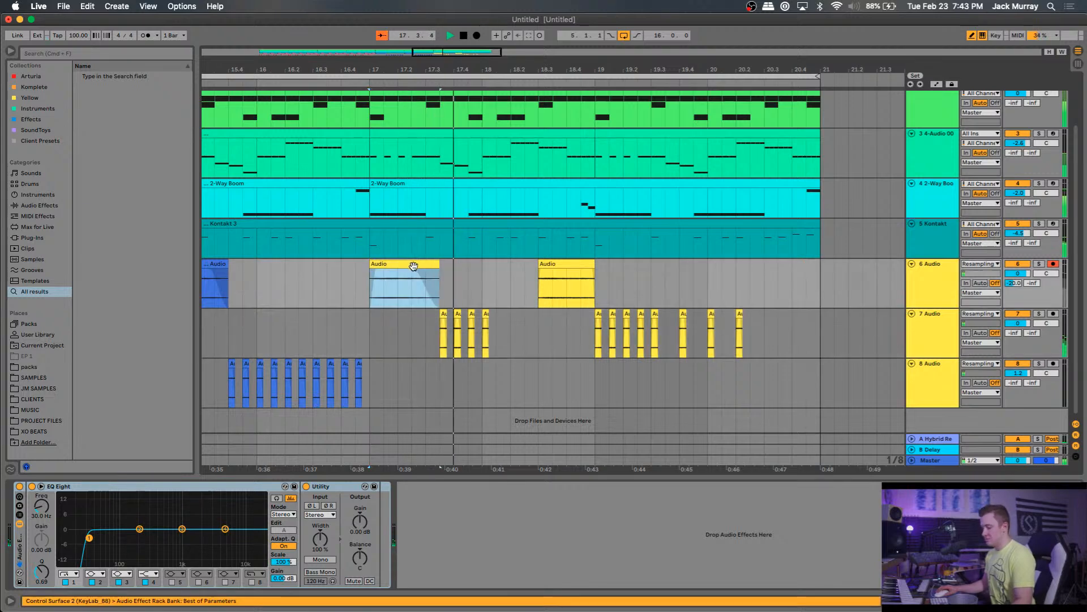
{"action": "left_click", "coordinate": [566, 264]}
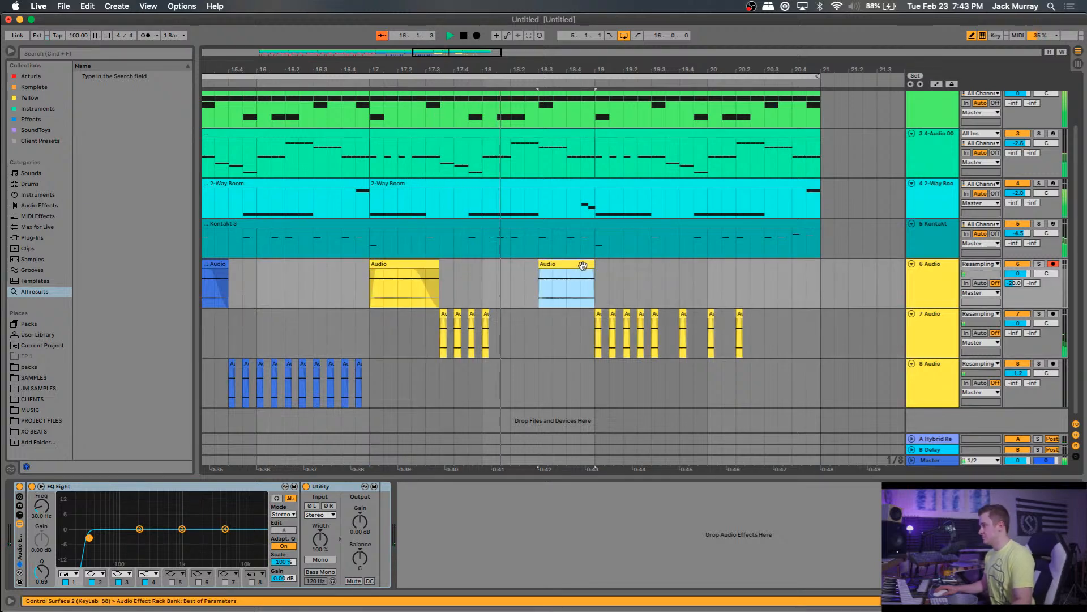
{"action": "left_click", "coordinate": [759, 281]}
{"action": "key", "text": "super+v"}
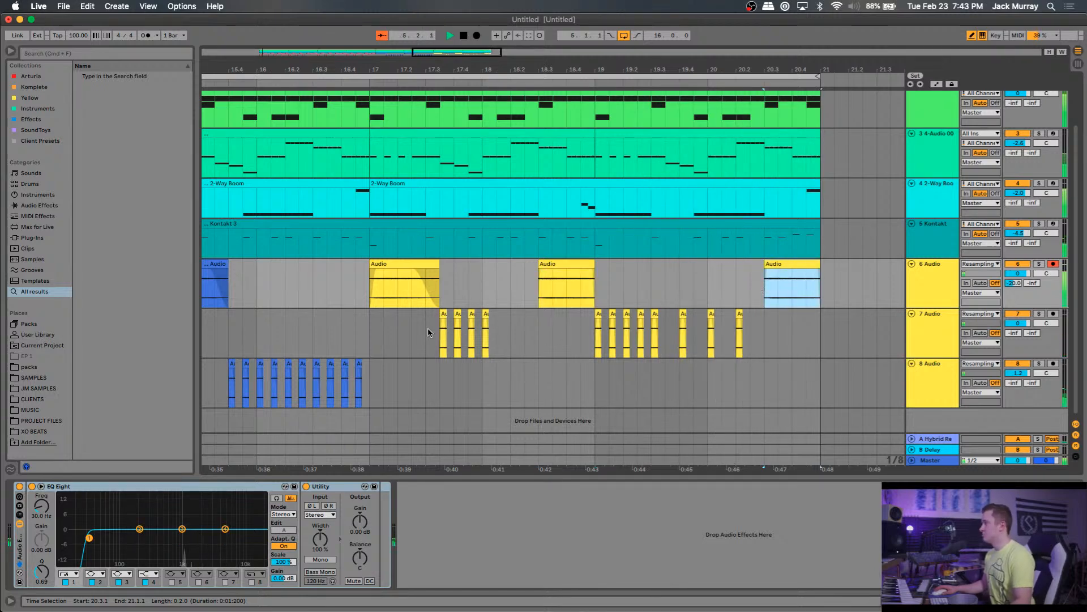
{"action": "left_click", "coordinate": [342, 290]}
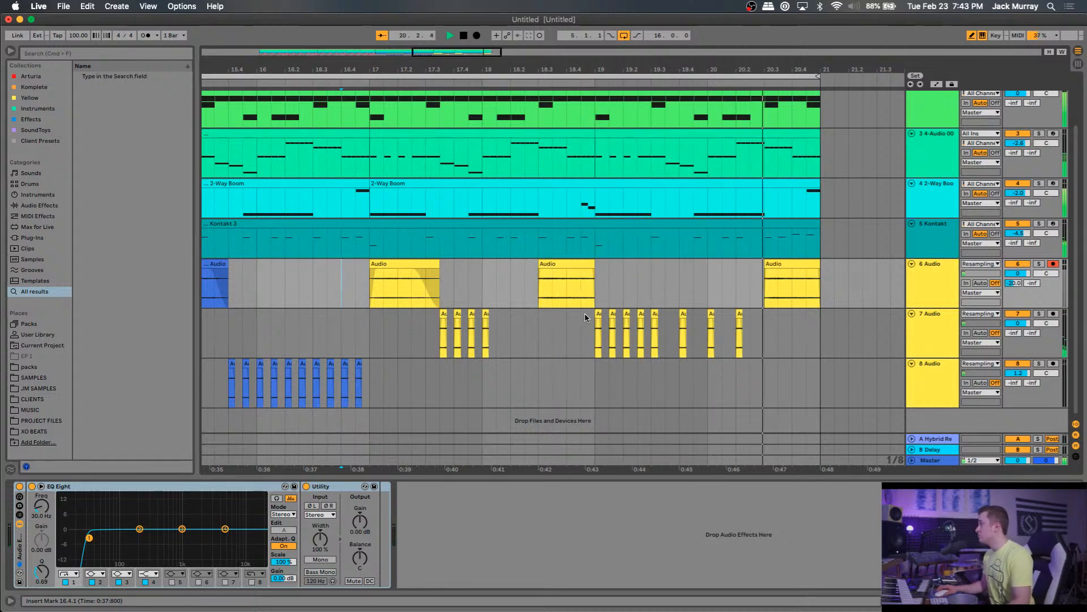
{"action": "scroll", "coordinate": [621, 372], "scroll_direction": "down", "scroll_amount": 5}
{"action": "key", "text": "space"}
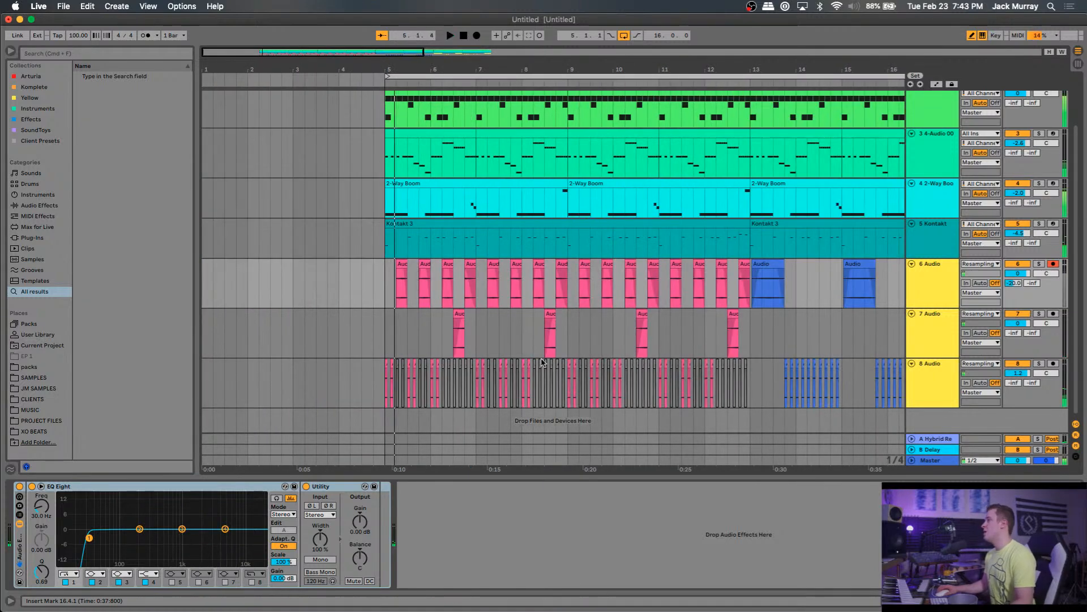
Move the clips on all tracks together so the beat starts at 17.1.1, and set the loop to cover its 16 bars.
{"action": "scroll", "coordinate": [547, 360], "scroll_direction": "up", "scroll_amount": 3}
{"action": "scroll", "coordinate": [567, 365], "scroll_direction": "down", "scroll_amount": 5}
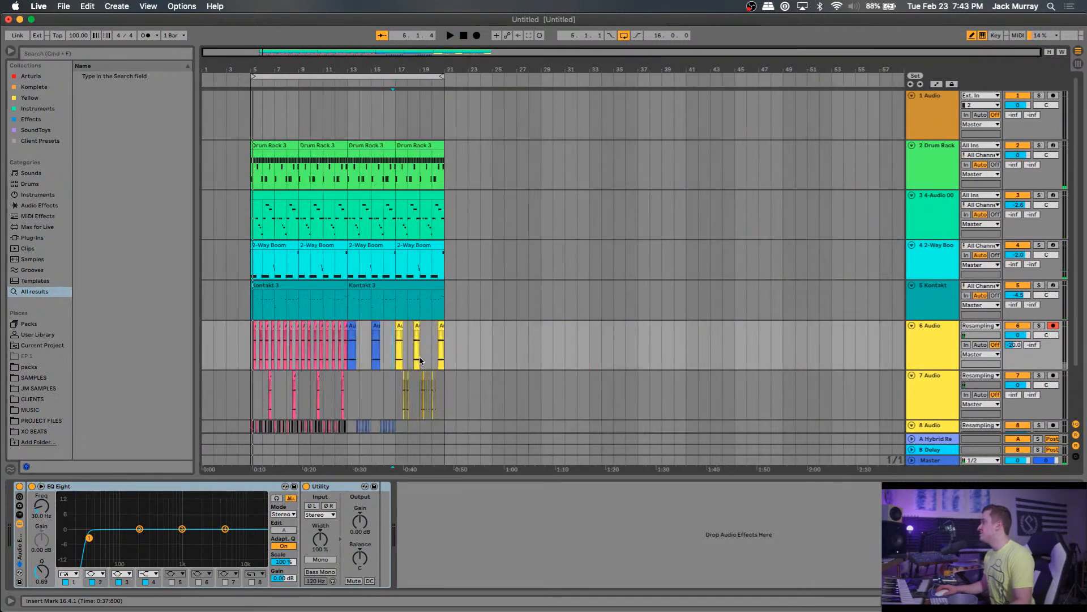
{"action": "scroll", "coordinate": [378, 347], "scroll_direction": "up", "scroll_amount": 8}
{"action": "scroll", "coordinate": [391, 352], "scroll_direction": "down", "scroll_amount": 8}
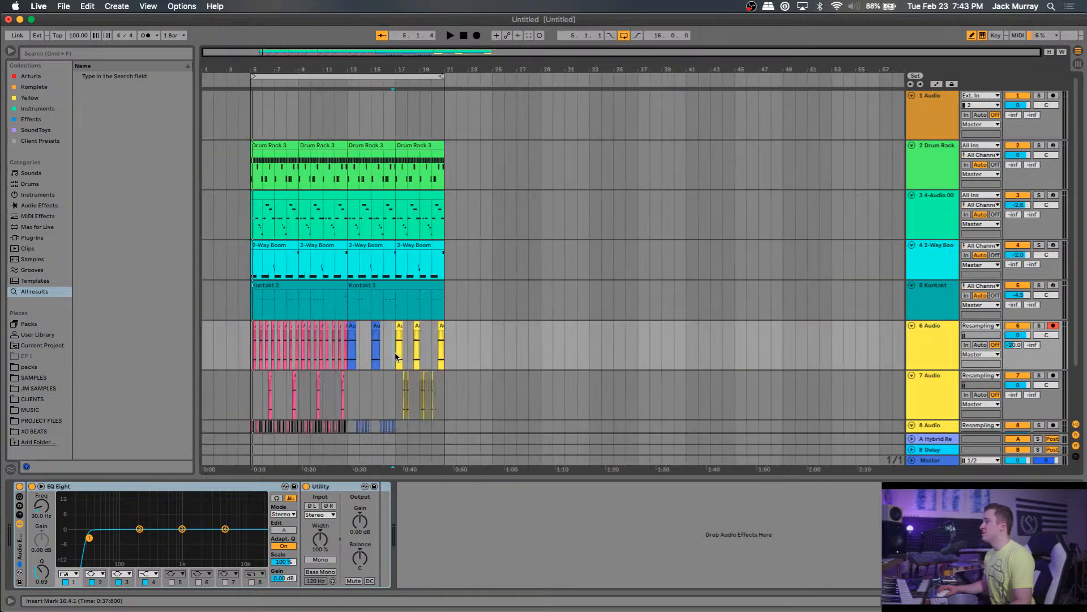
{"action": "scroll", "coordinate": [287, 346], "scroll_direction": "down", "scroll_amount": 1}
{"action": "left_click", "coordinate": [227, 196]}
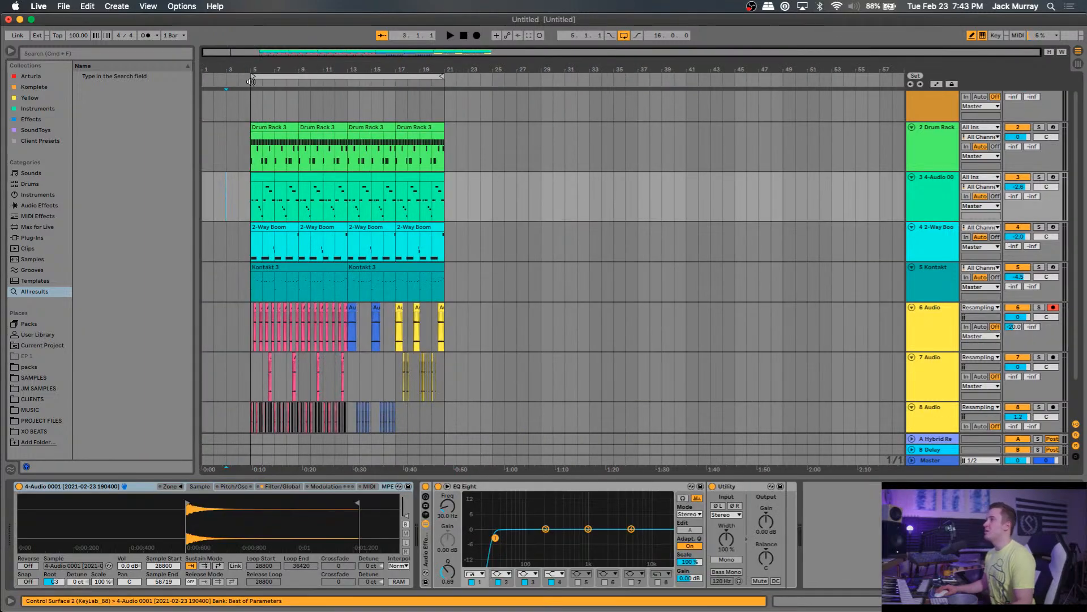
{"action": "left_click", "coordinate": [252, 110]}
{"action": "key", "text": "super+a"}
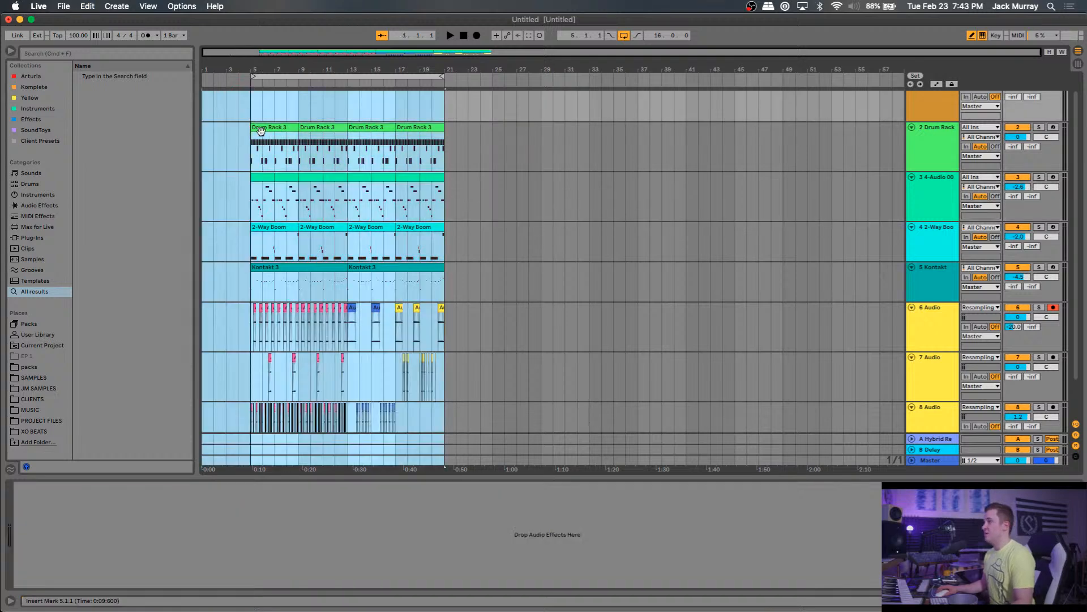
{"action": "left_click_drag", "start_coordinate": [261, 130], "coordinate": [417, 122]}
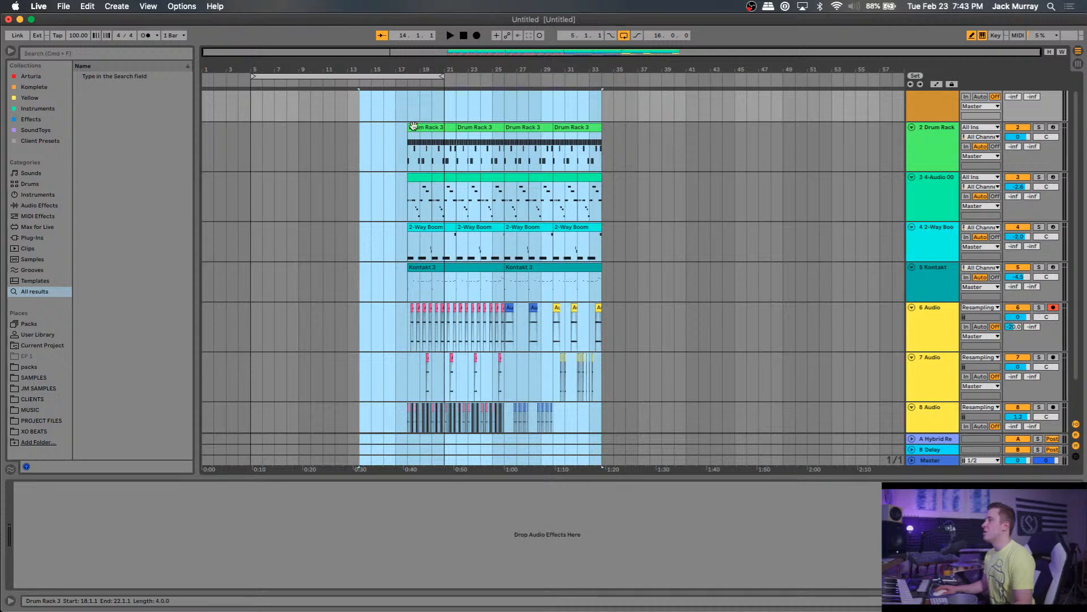
{"action": "left_click_drag", "start_coordinate": [413, 125], "coordinate": [408, 136]}
{"action": "left_click", "coordinate": [337, 144]}
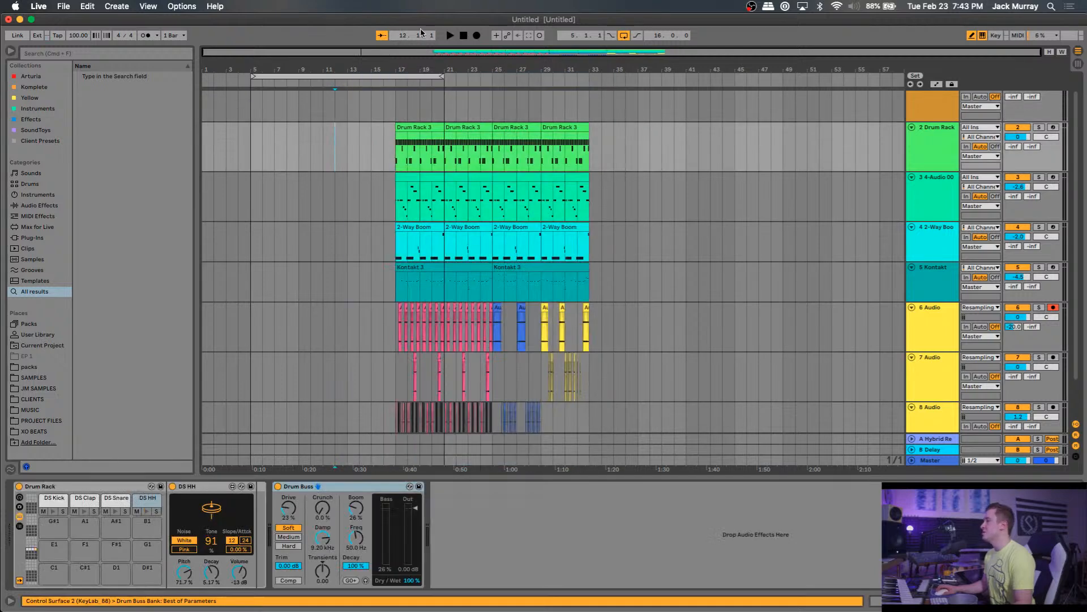
{"action": "left_click_drag", "start_coordinate": [385, 76], "coordinate": [532, 75]}
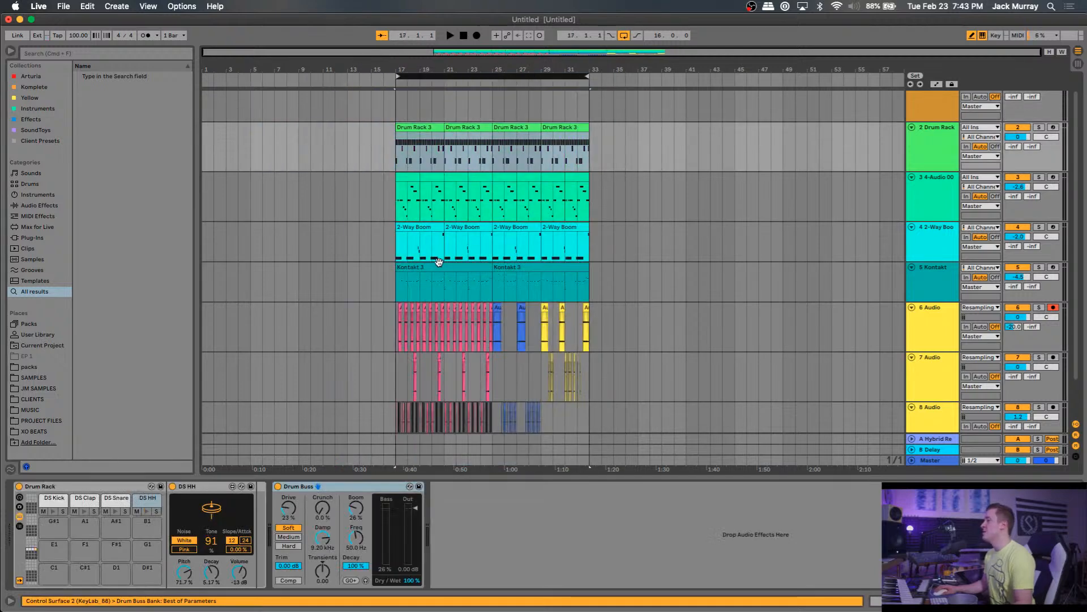
Copy the first eight-bar Kontakt clip on track 5 to 9.1.1 and play it from there.
{"action": "left_click_drag", "start_coordinate": [442, 286], "coordinate": [351, 287]}
{"action": "key", "text": "super+d"}
{"action": "left_click", "coordinate": [312, 288]}
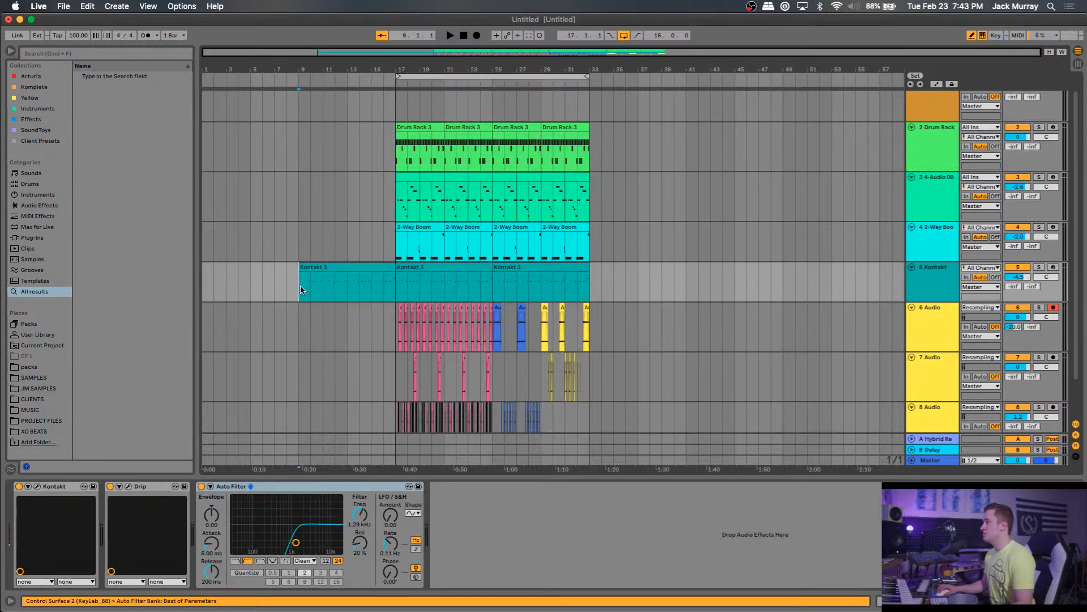
{"action": "key", "text": "space"}
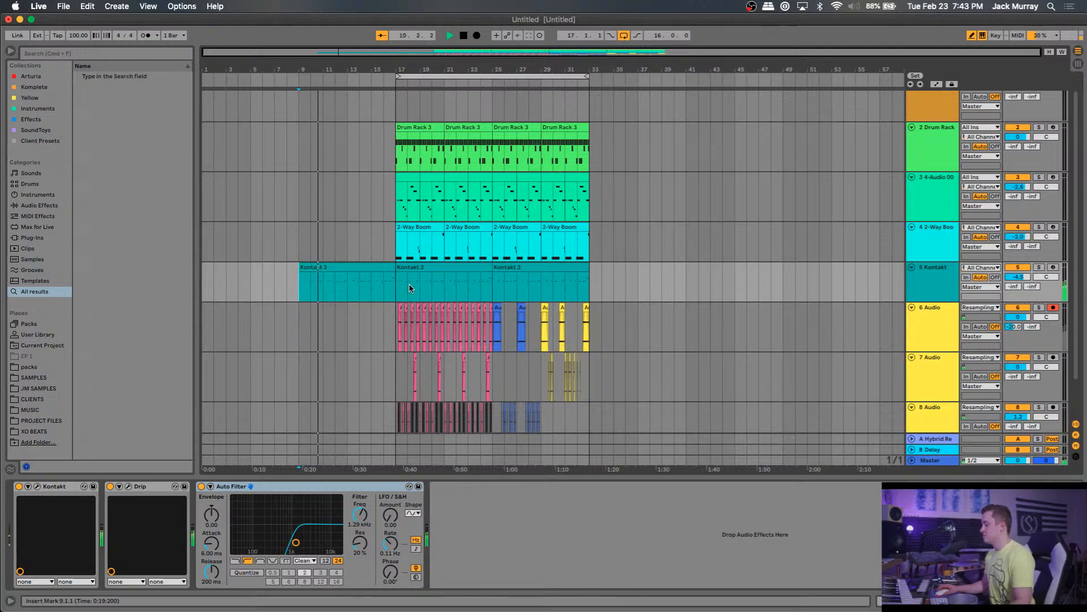
{"action": "key", "text": "space"}
Open the Kontakt clip at bar 9 and deactivate its B3 notes at 2.1.3, 2.2.1 and 2.3.1 while it plays.
{"action": "double_click", "coordinate": [330, 267]}
{"action": "key", "text": "space"}
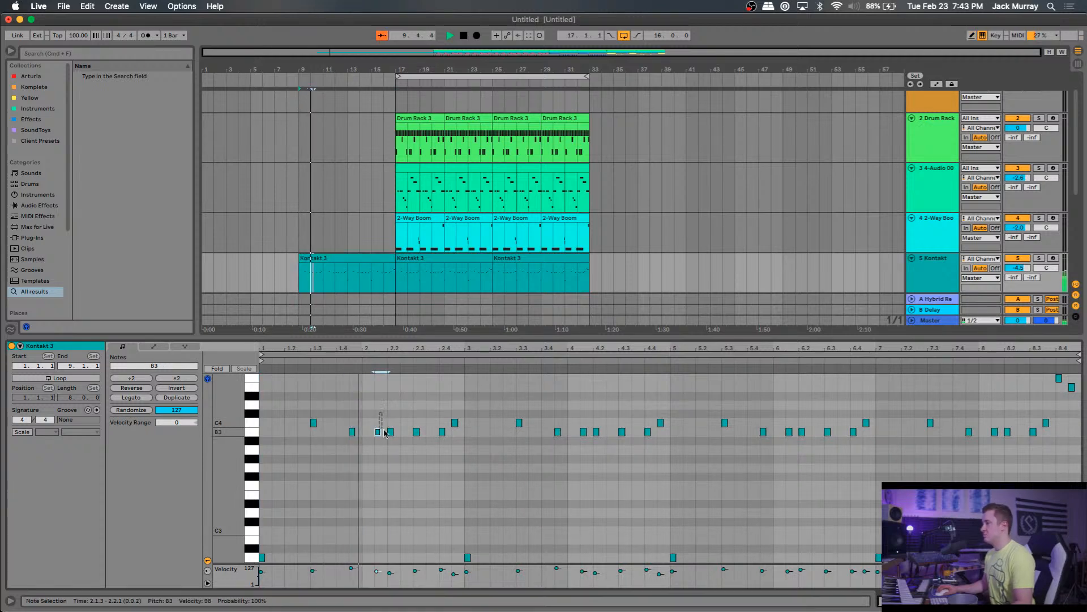
{"action": "left_click_drag", "start_coordinate": [371, 425], "coordinate": [420, 442]}
{"action": "key", "text": "space"}
{"action": "key", "text": "space"}
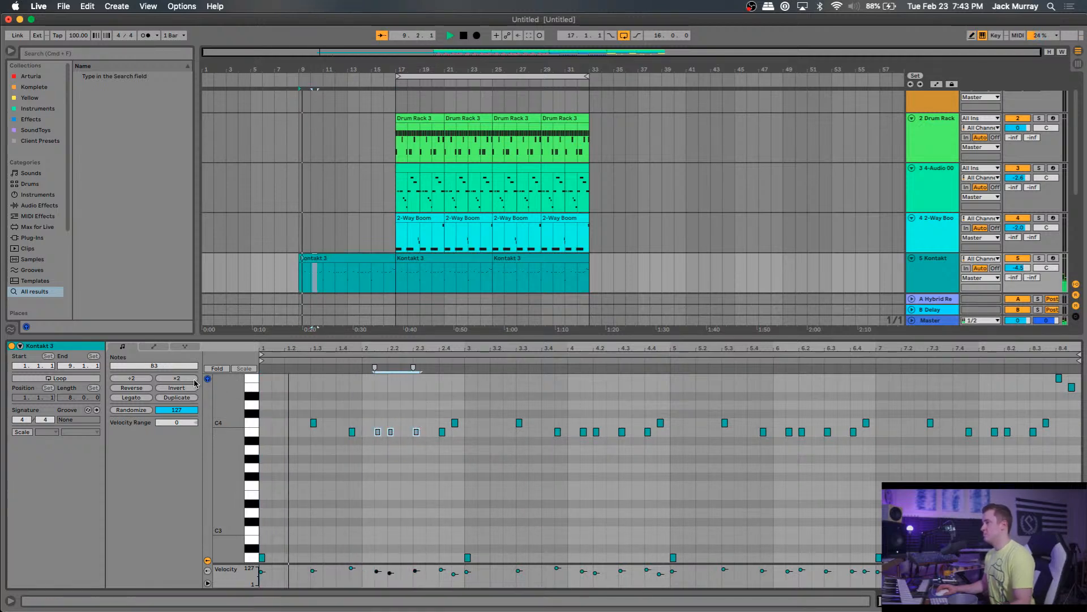
{"action": "left_click", "coordinate": [422, 426]}
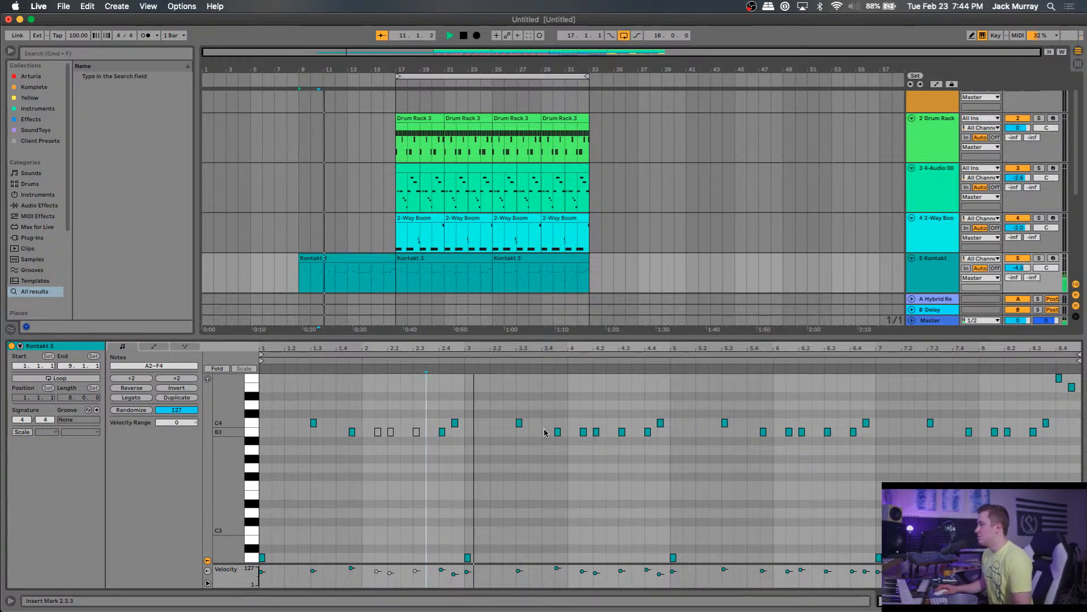
Try deactivating the B3 notes at 4.1.3, 4.2.1 and 4.3.1 in the Kontakt clip, and shorten the clip to end at 13.1.1.
{"action": "left_click_drag", "start_coordinate": [575, 420], "coordinate": [631, 444]}
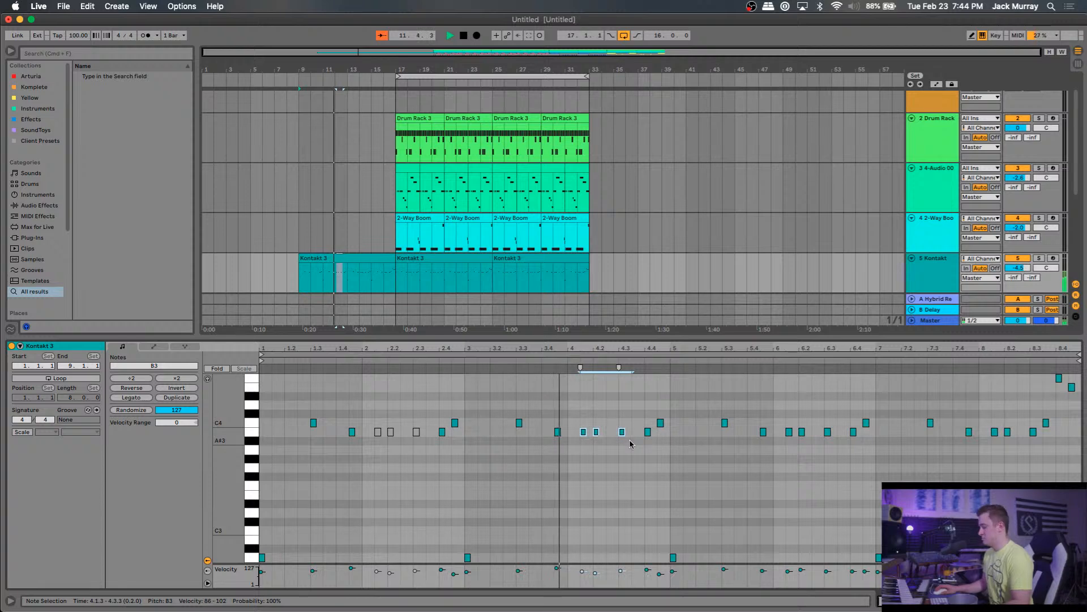
{"action": "key", "text": "0"}
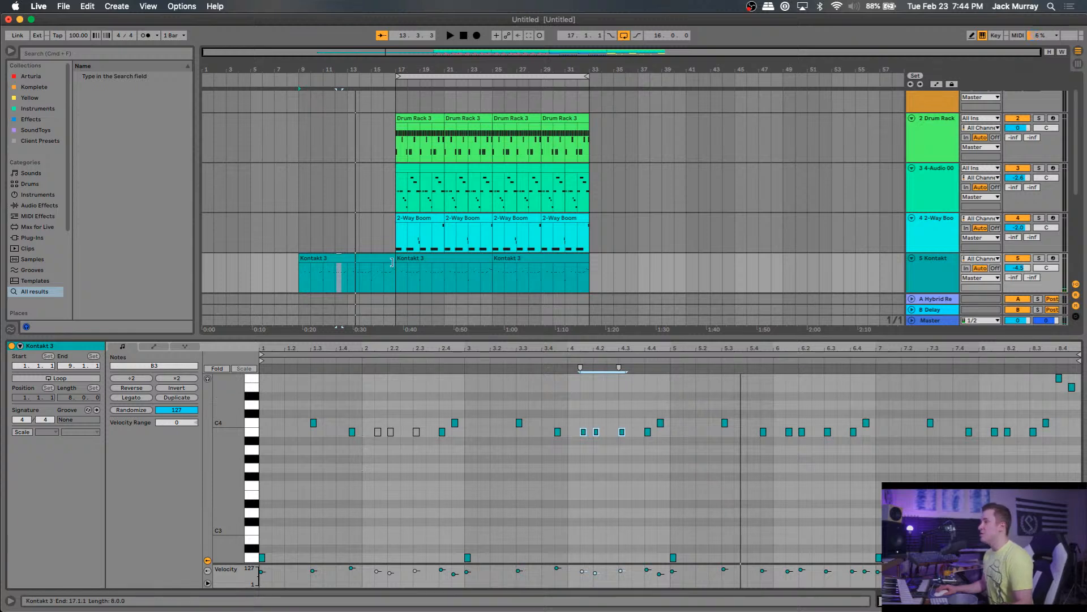
{"action": "left_click_drag", "start_coordinate": [391, 262], "coordinate": [350, 274]}
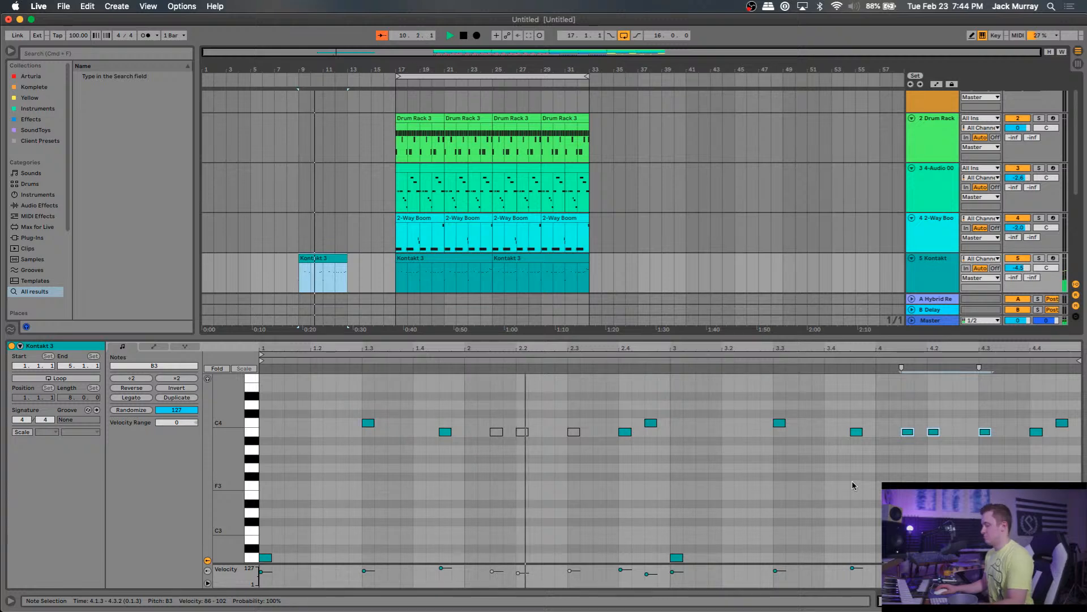
{"action": "key", "text": "0"}
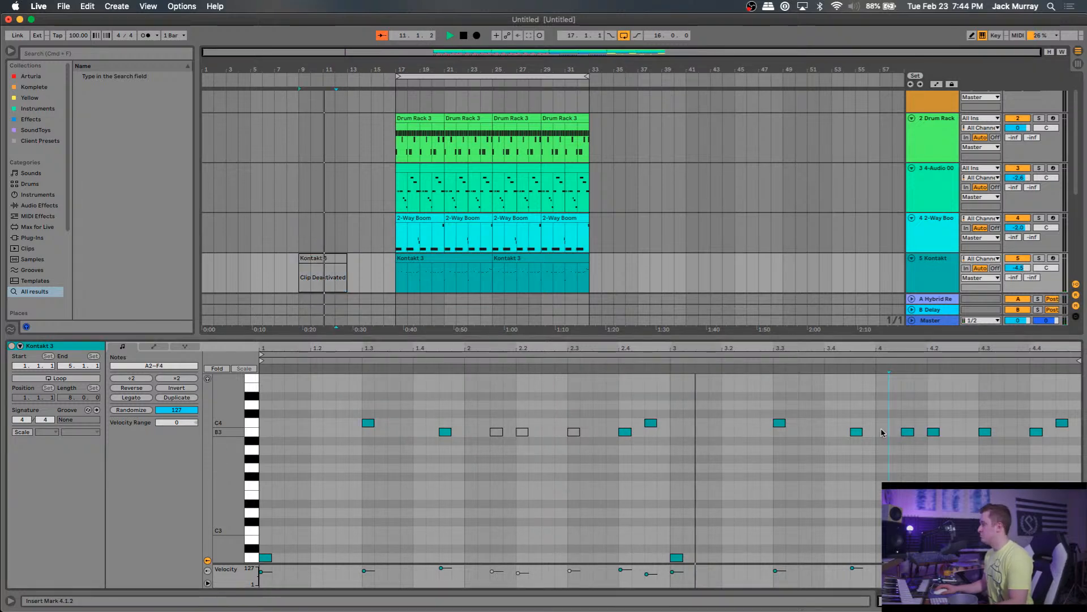
{"action": "key", "text": "0"}
{"action": "left_click", "coordinate": [875, 436]}
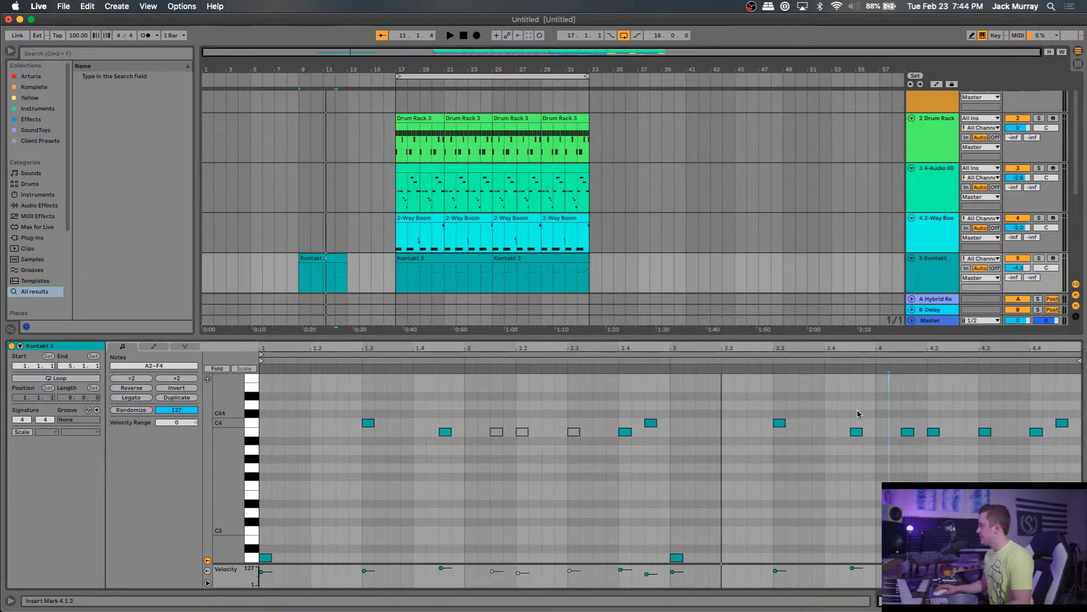
{"action": "key", "text": "space"}
Duplicate the first two bars of the Kontakt intro clip, from 9.1.1 to 11.1.1, three times to fill track 5 up to 17.1.1.
{"action": "left_click_drag", "start_coordinate": [325, 278], "coordinate": [300, 281]}
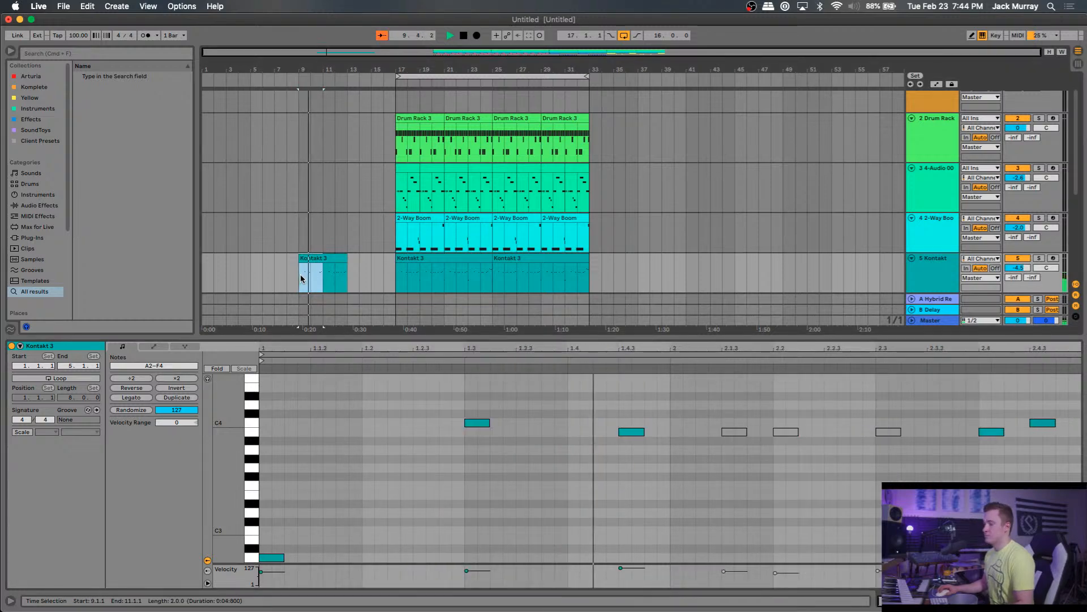
{"action": "key", "text": "super+d"}
{"action": "key", "text": "super+d"}
{"action": "key", "text": "super+d"}
{"action": "scroll", "coordinate": [329, 244], "scroll_direction": "down", "scroll_amount": 5}
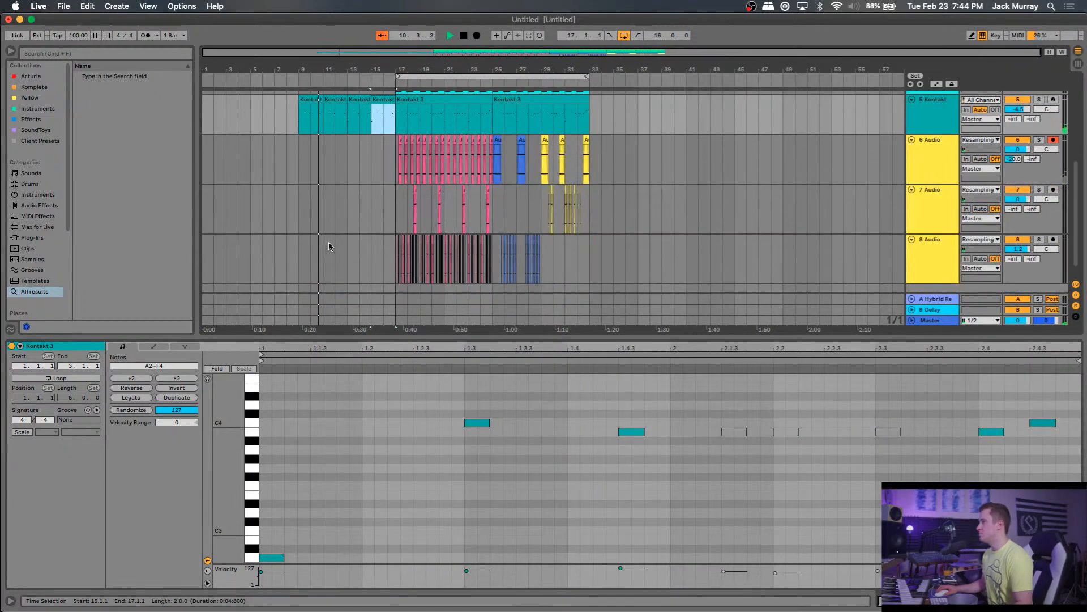
{"action": "scroll", "coordinate": [329, 246], "scroll_direction": "up", "scroll_amount": 3}
{"action": "scroll", "coordinate": [329, 246], "scroll_direction": "down", "scroll_amount": 3}
{"action": "scroll", "coordinate": [331, 246], "scroll_direction": "up", "scroll_amount": 3}
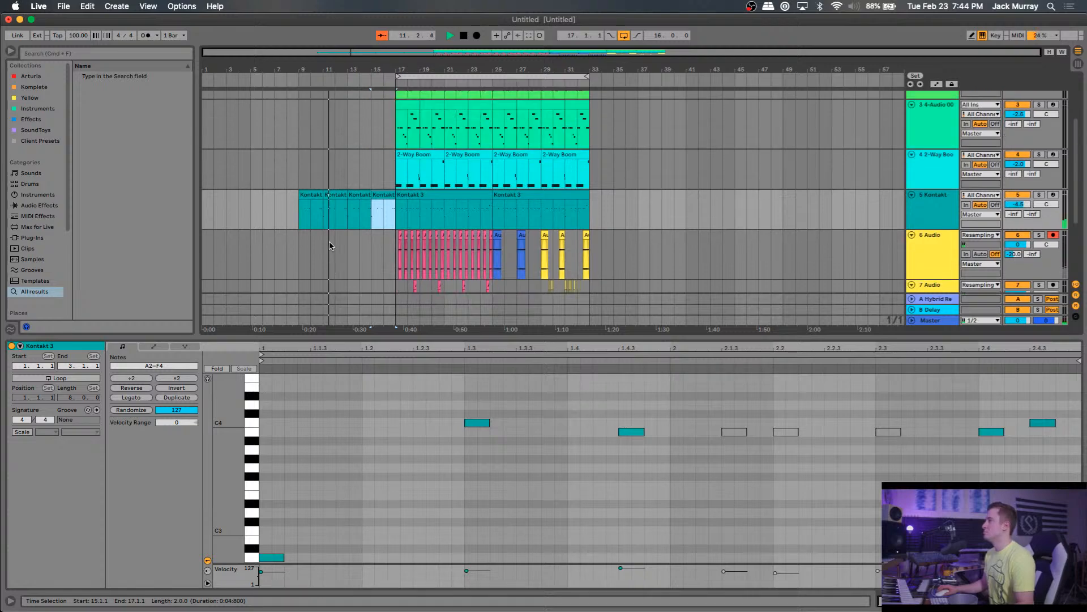
{"action": "scroll", "coordinate": [331, 246], "scroll_direction": "up", "scroll_amount": 1}
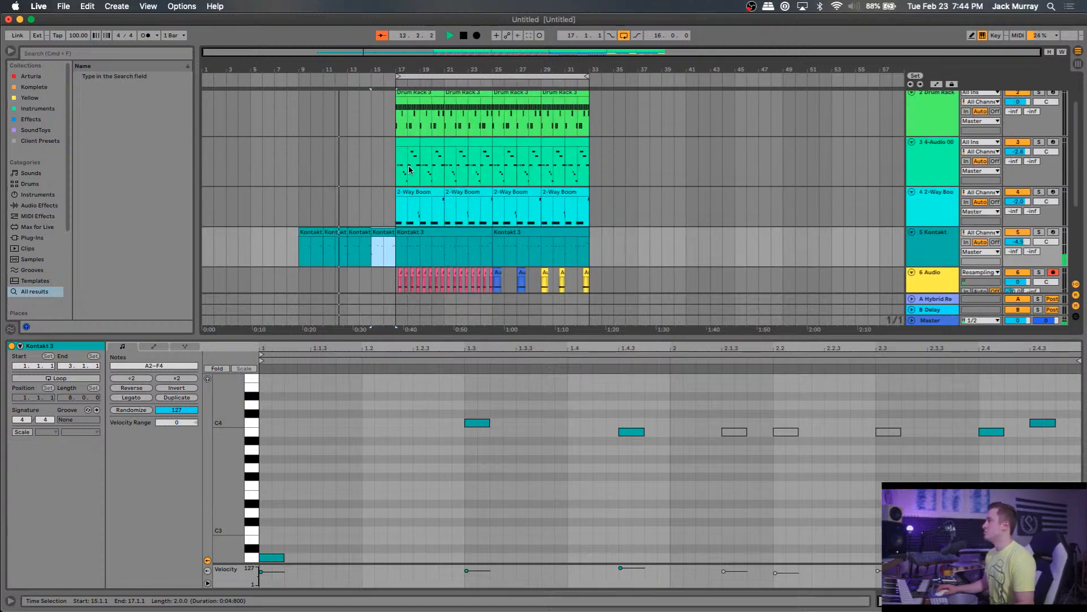
Copy the first two clips on track 3, from 17.1.1 to 21.1.1, and paste them at 13.1.1.
{"action": "left_click", "coordinate": [413, 146]}
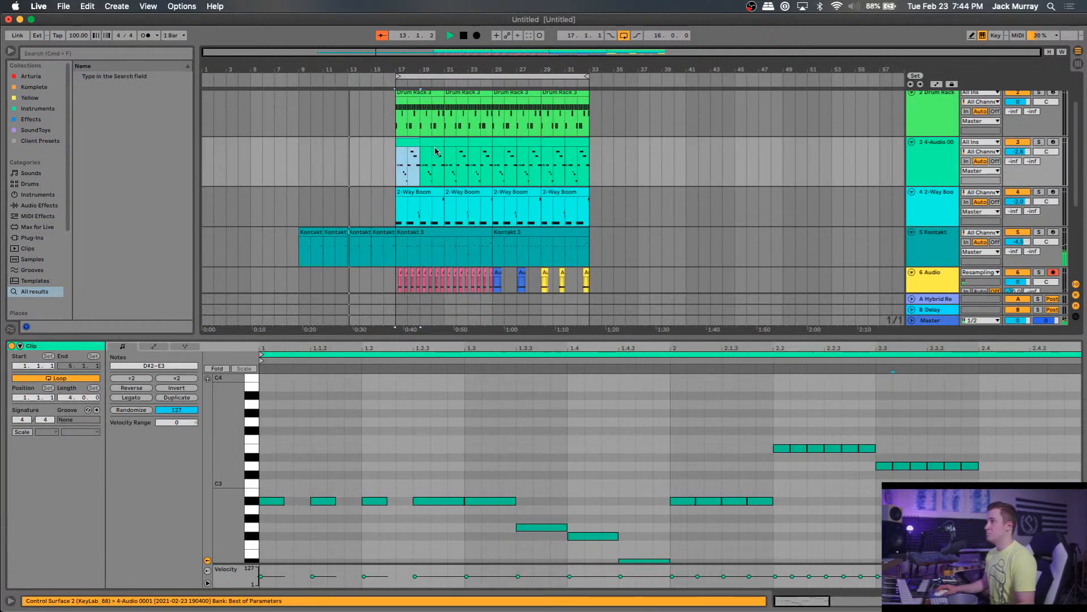
{"action": "left_click", "coordinate": [435, 149], "text": "shift"}
{"action": "key", "text": "super+c"}
{"action": "left_click", "coordinate": [350, 166]}
{"action": "key", "text": "super+v"}
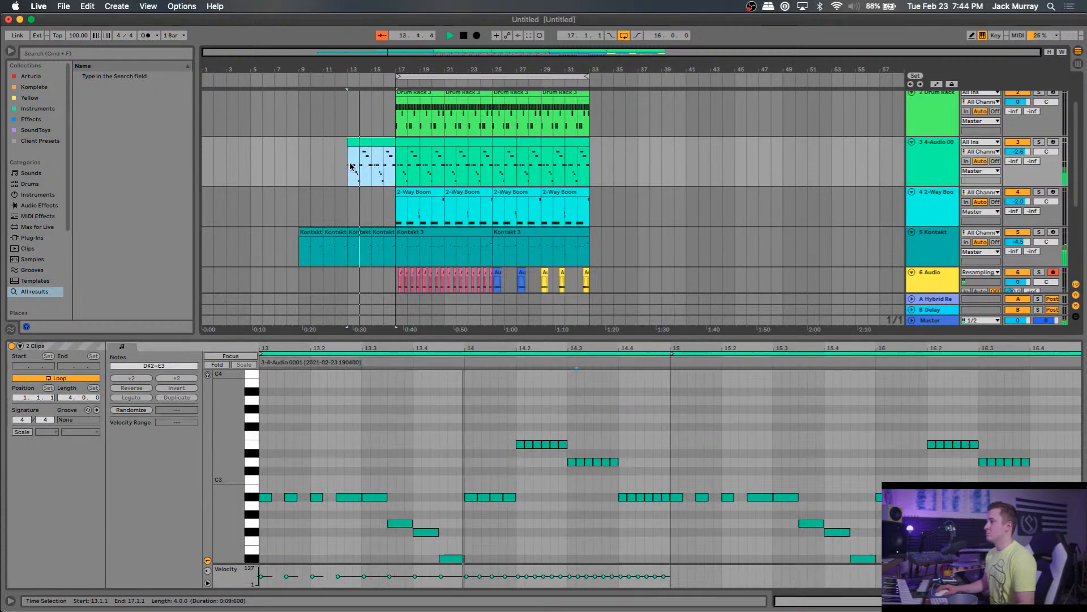
Transpose all notes in the two pasted track 3 clips up three semitones.
{"action": "left_click", "coordinate": [464, 454]}
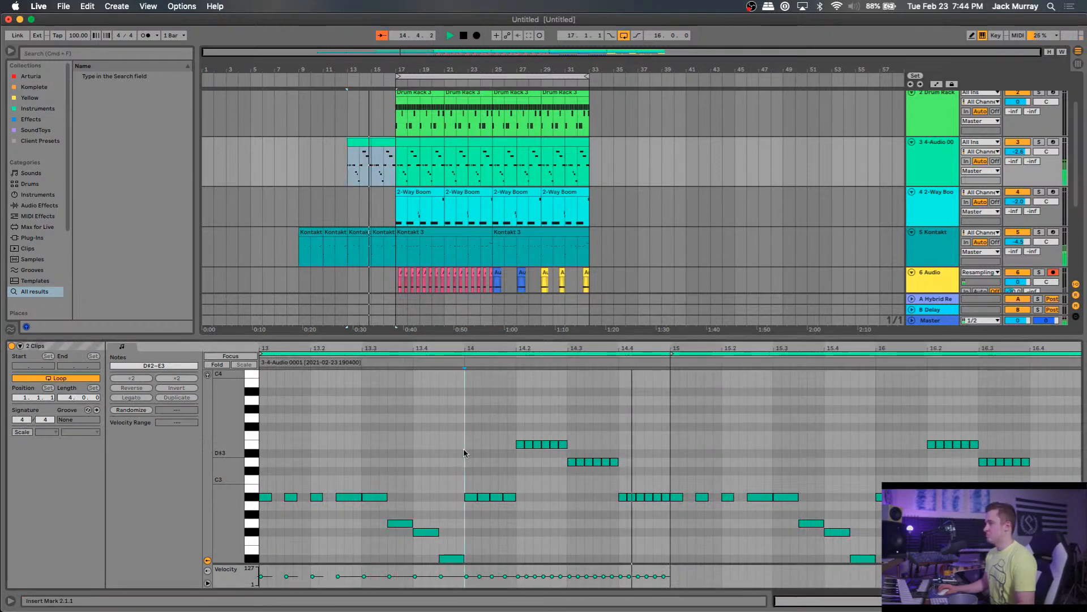
{"action": "key", "text": "super+a"}
{"action": "key", "text": "Up"}
{"action": "key", "text": "Up"}
{"action": "key", "text": "Up"}
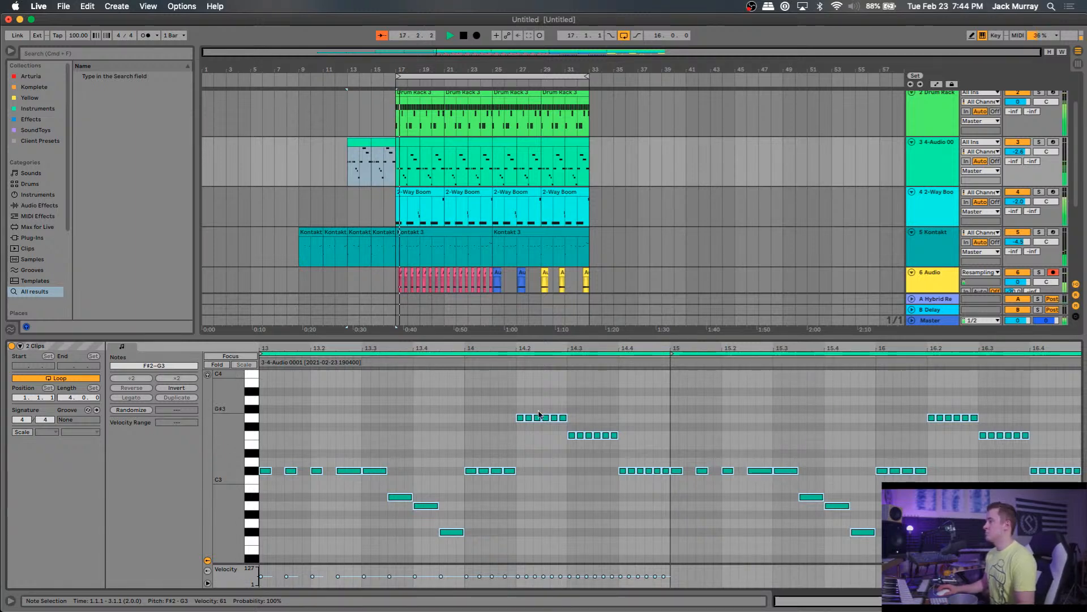
{"action": "key", "text": "super+alt+l"}
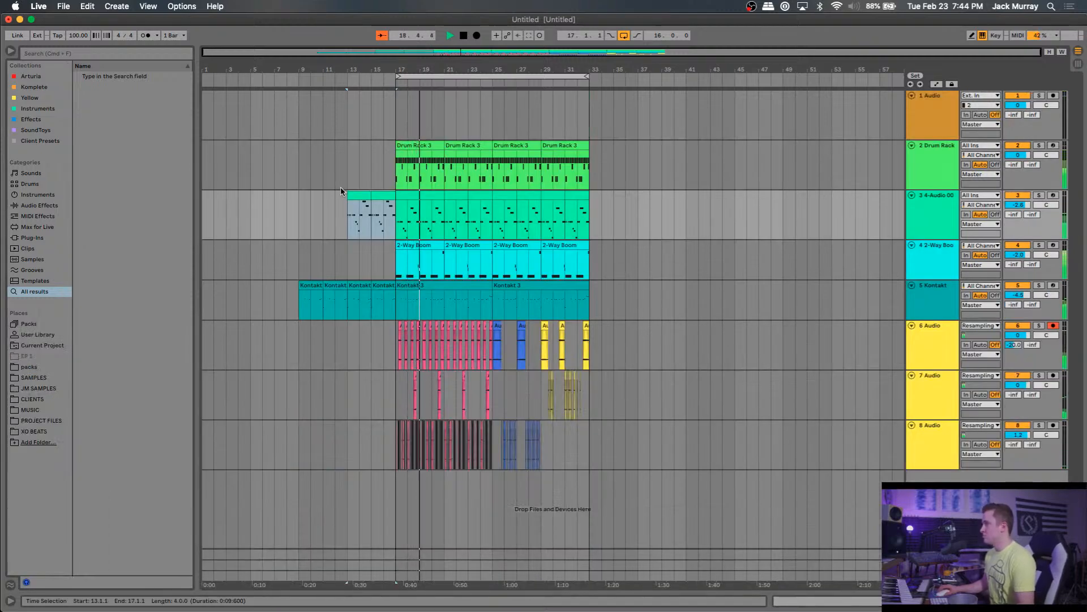
Play the intro briefly from 9.1.1.
{"action": "key", "text": "space"}
{"action": "left_click", "coordinate": [321, 219]}
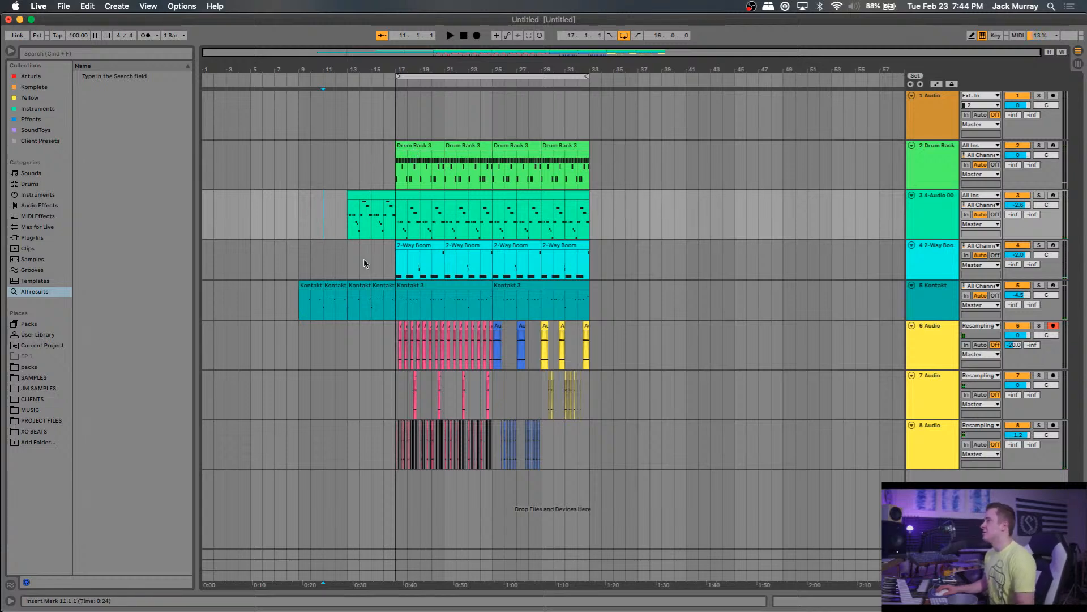
{"action": "left_click", "coordinate": [301, 216]}
{"action": "key", "text": "space"}
{"action": "key", "text": "space"}
Consolidate the two track 3 clips between bars 13 and 17 into one clip, open its notes and play from 13.1.1.
{"action": "left_click", "coordinate": [356, 194]}
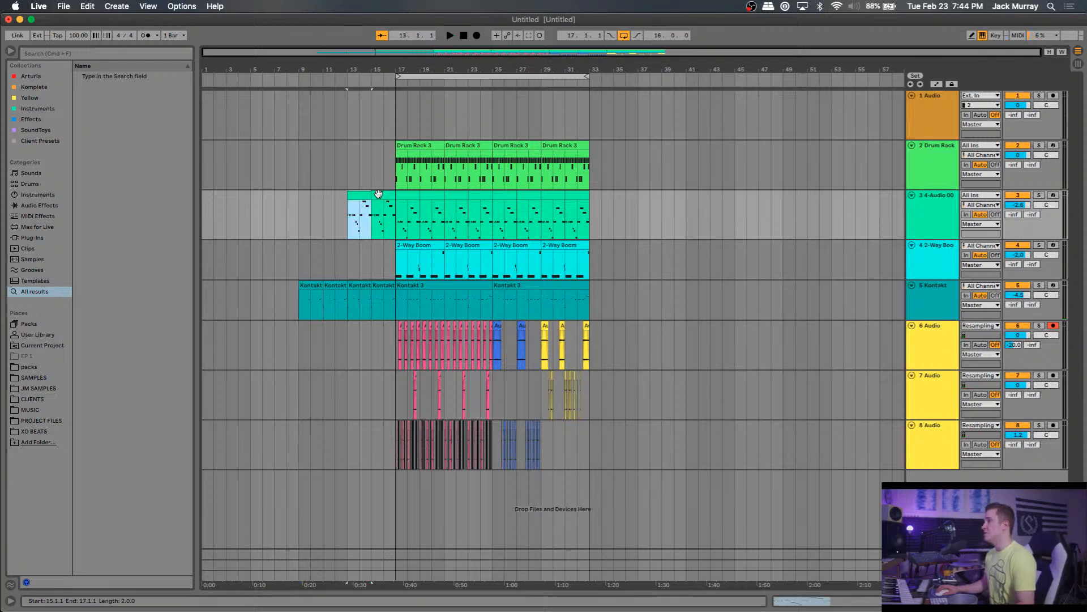
{"action": "left_click", "coordinate": [379, 194], "text": "shift"}
{"action": "double_click", "coordinate": [375, 192]}
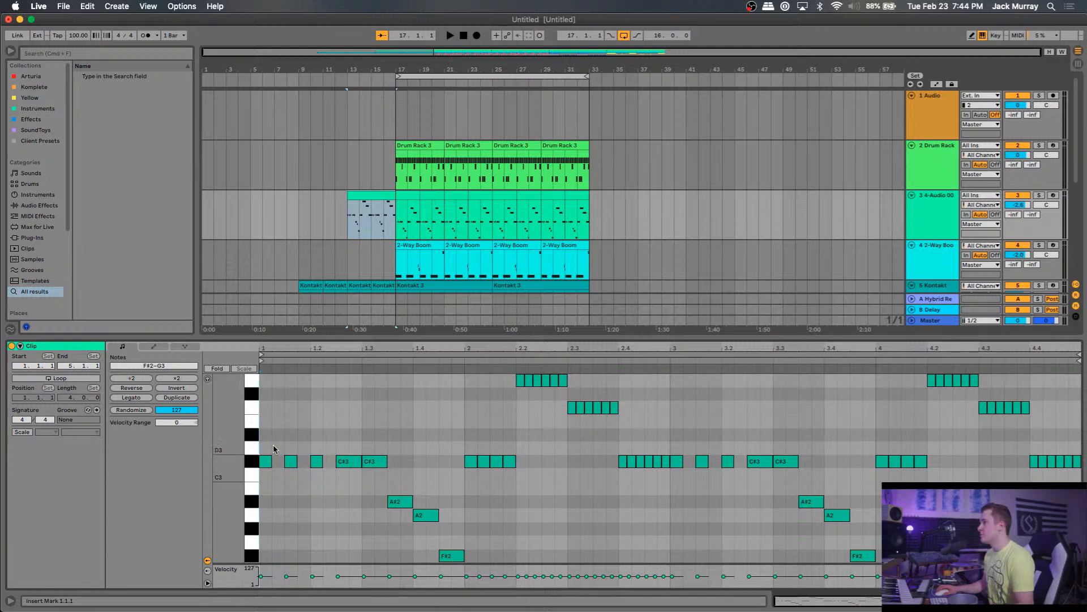
{"action": "left_click", "coordinate": [265, 461]}
{"action": "key", "text": "space"}
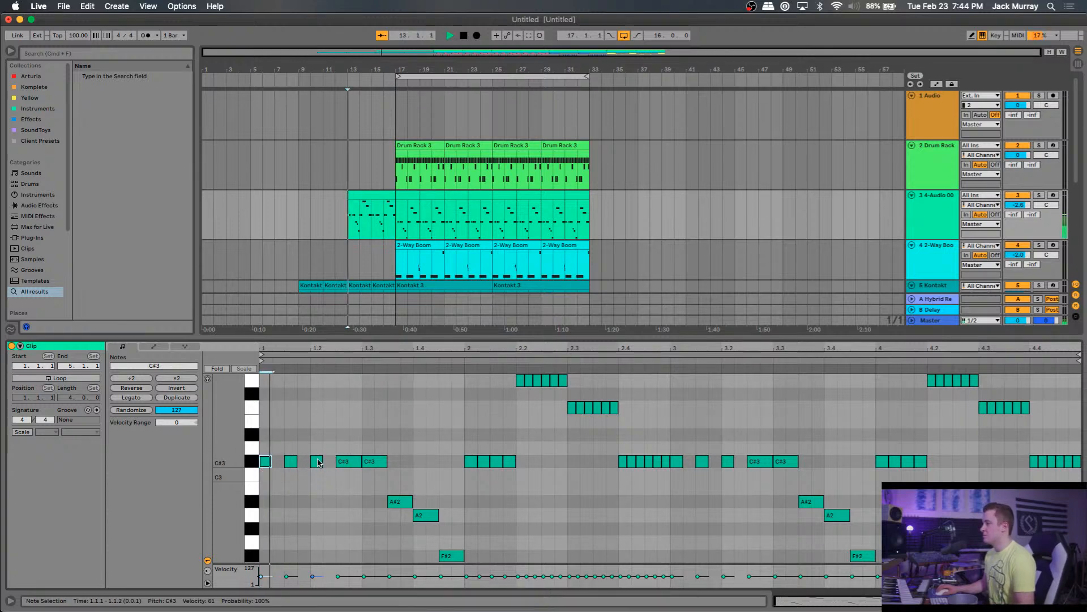
Delete the C#3 notes at 1.1.3 and 1.2.3 and the A#2 note at 1.3.3 in the track 3 intro clip.
{"action": "double_click", "coordinate": [291, 462]}
{"action": "left_click", "coordinate": [285, 464]}
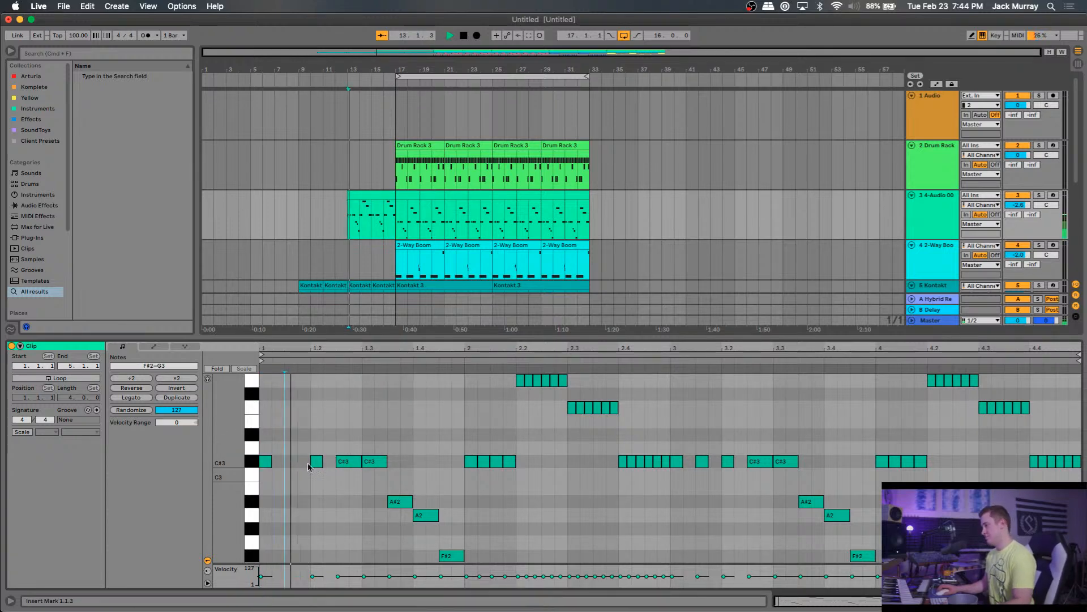
{"action": "double_click", "coordinate": [346, 461]}
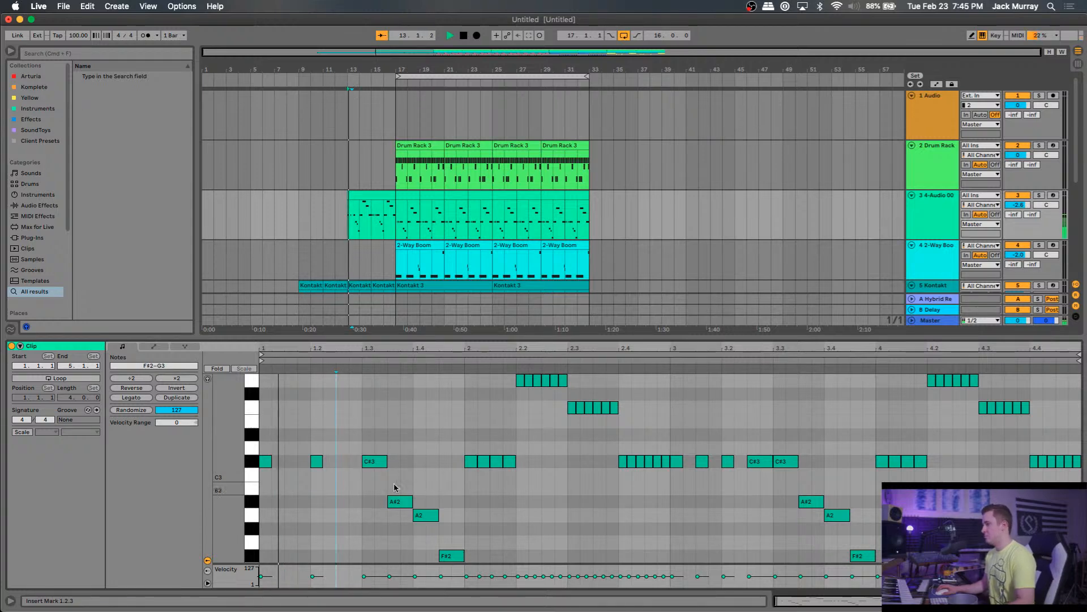
{"action": "double_click", "coordinate": [400, 501]}
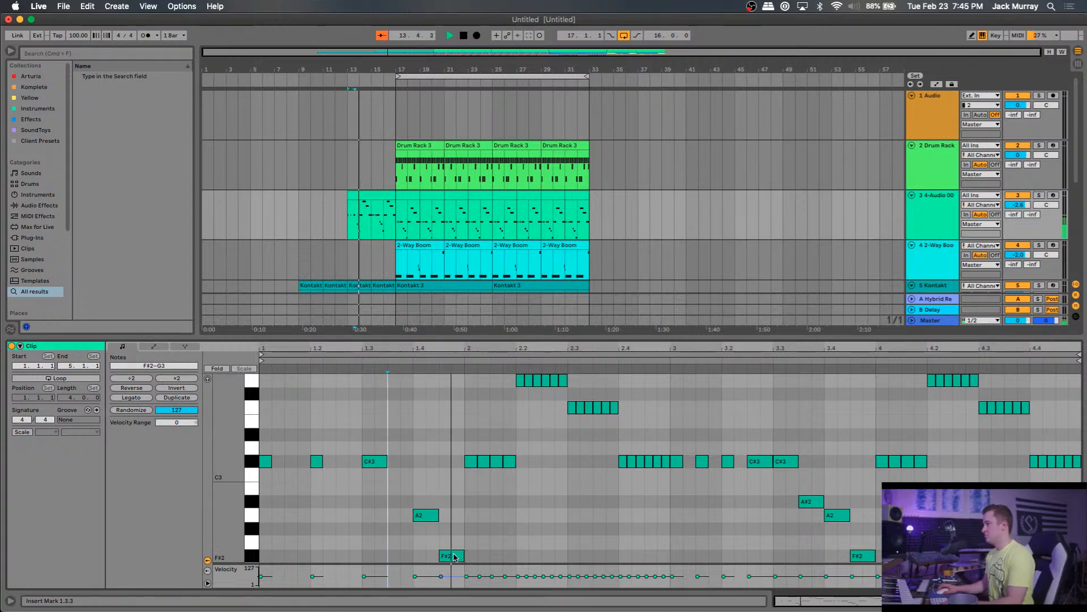
Delete the three C#3 notes right after 2.1.1 in the intro clip and play the thinned part.
{"action": "key", "text": "space"}
{"action": "left_click_drag", "start_coordinate": [527, 457], "coordinate": [490, 471]}
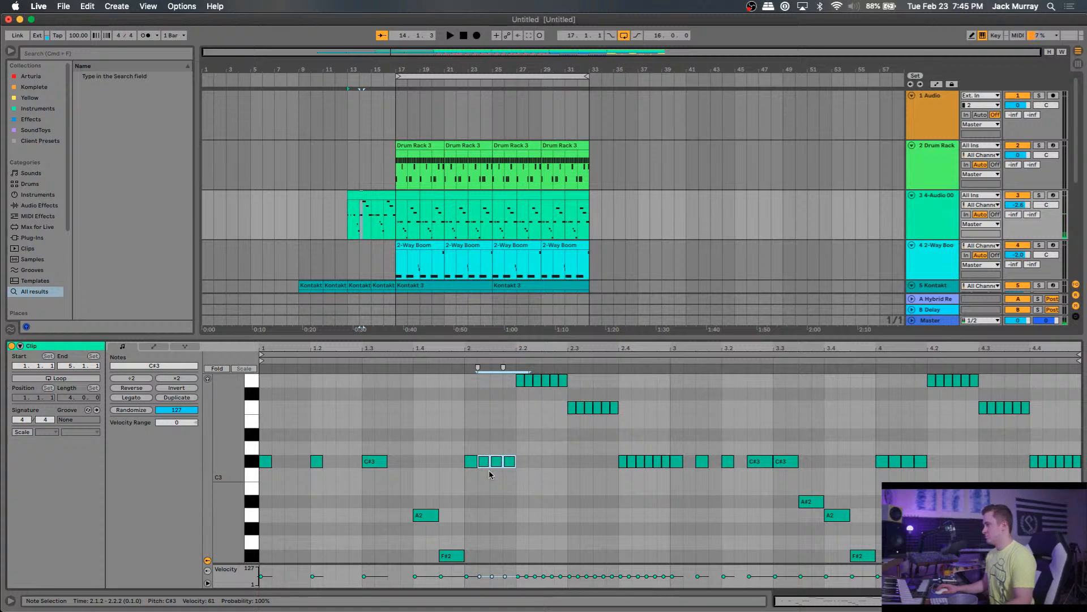
{"action": "key", "text": "Delete"}
{"action": "key", "text": "space"}
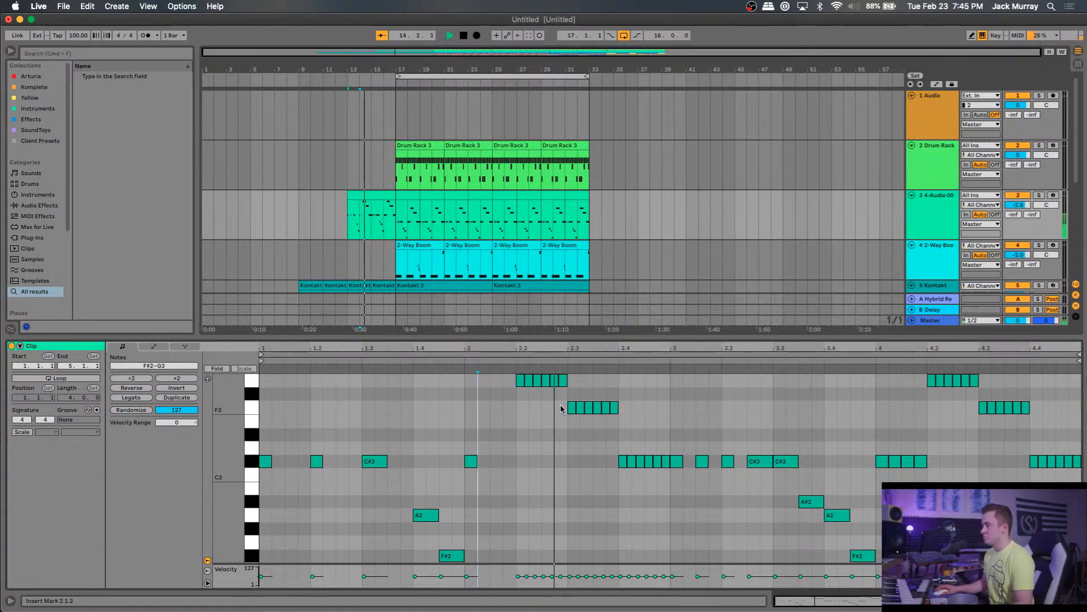
{"action": "key", "text": "space"}
Repeat the thinning in bars 3 and 4, removing notes at 3.1.3, 3.2.3, 3.3.3 and the three C#3 notes after 4.1.1, then play it.
{"action": "left_click", "coordinate": [702, 461]}
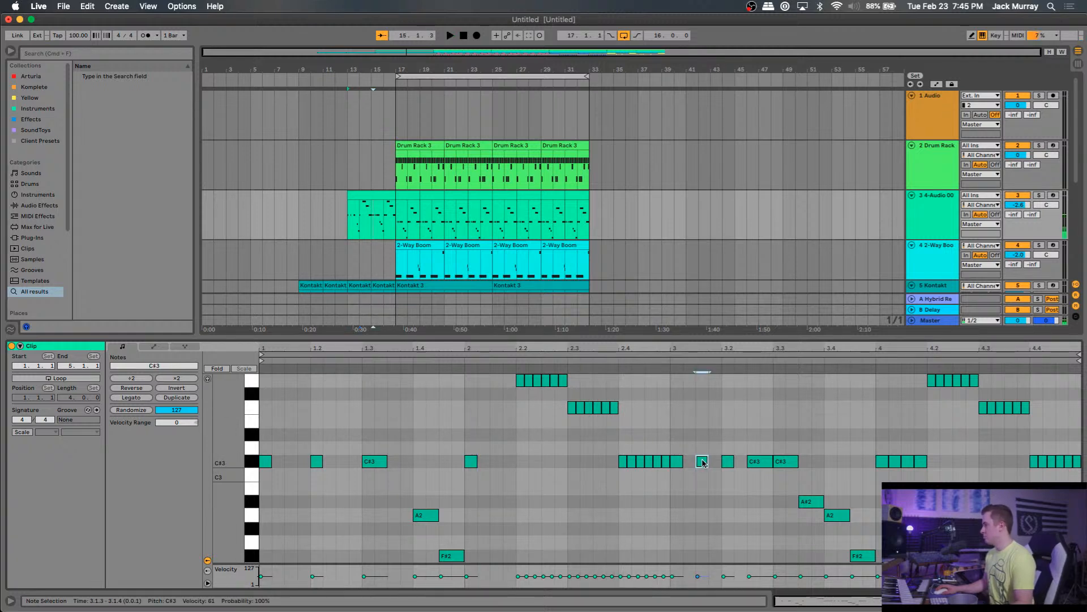
{"action": "key", "text": "Delete"}
{"action": "double_click", "coordinate": [754, 464]}
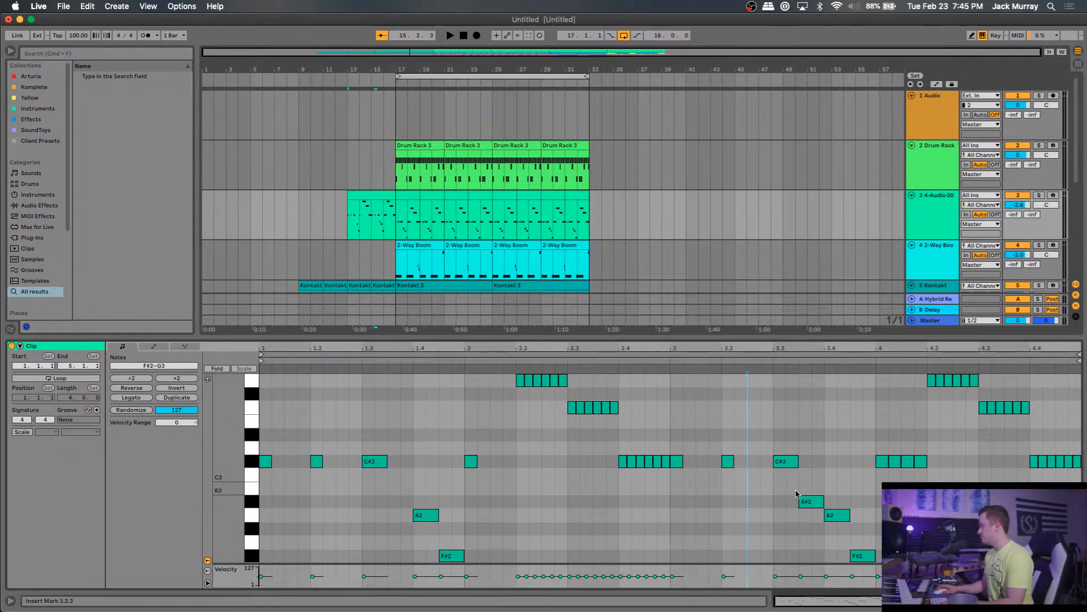
{"action": "double_click", "coordinate": [812, 503]}
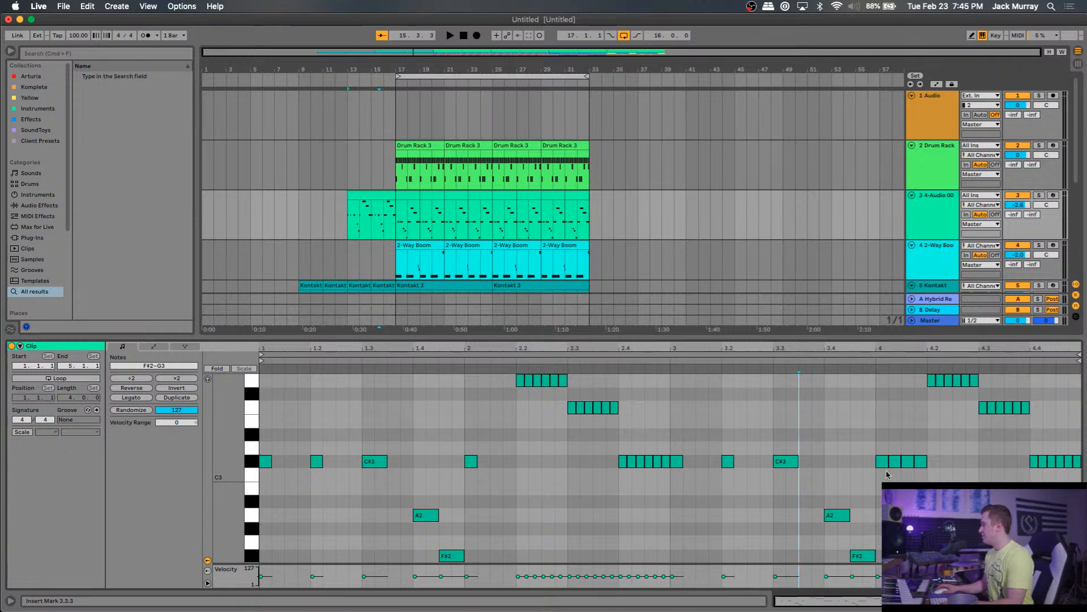
{"action": "left_click_drag", "start_coordinate": [932, 457], "coordinate": [915, 471]}
{"action": "key", "text": "Delete"}
{"action": "double_click", "coordinate": [921, 462]}
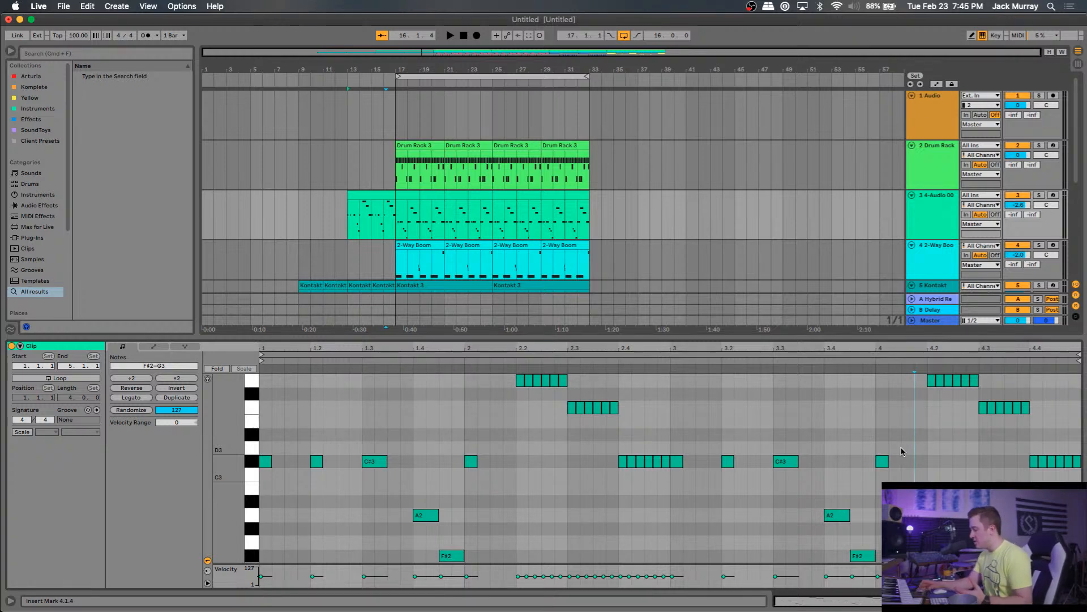
{"action": "key", "text": "space"}
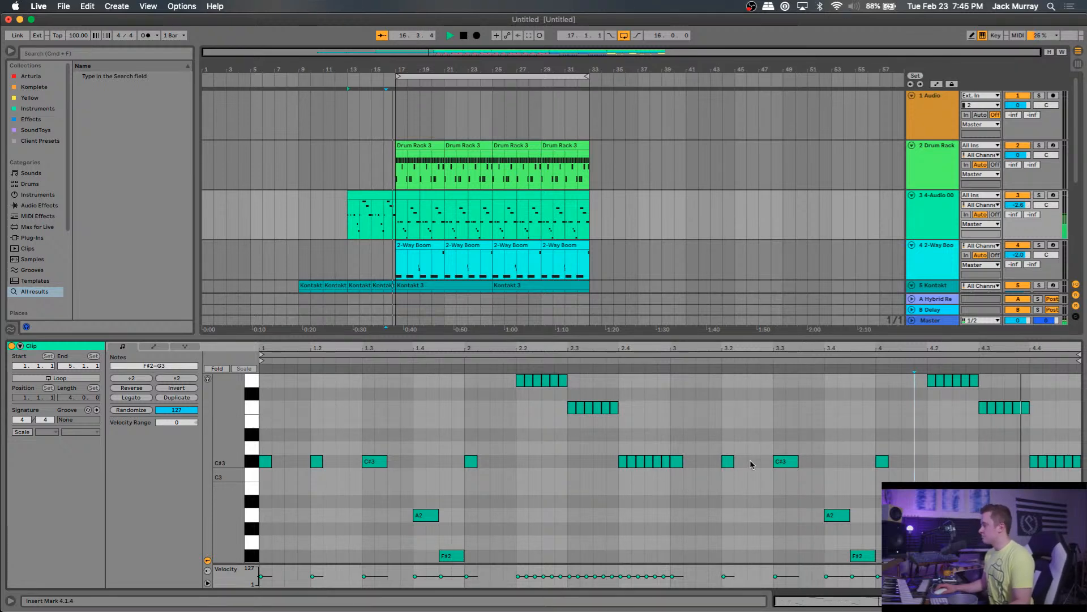
{"action": "left_click", "coordinate": [1078, 601]}
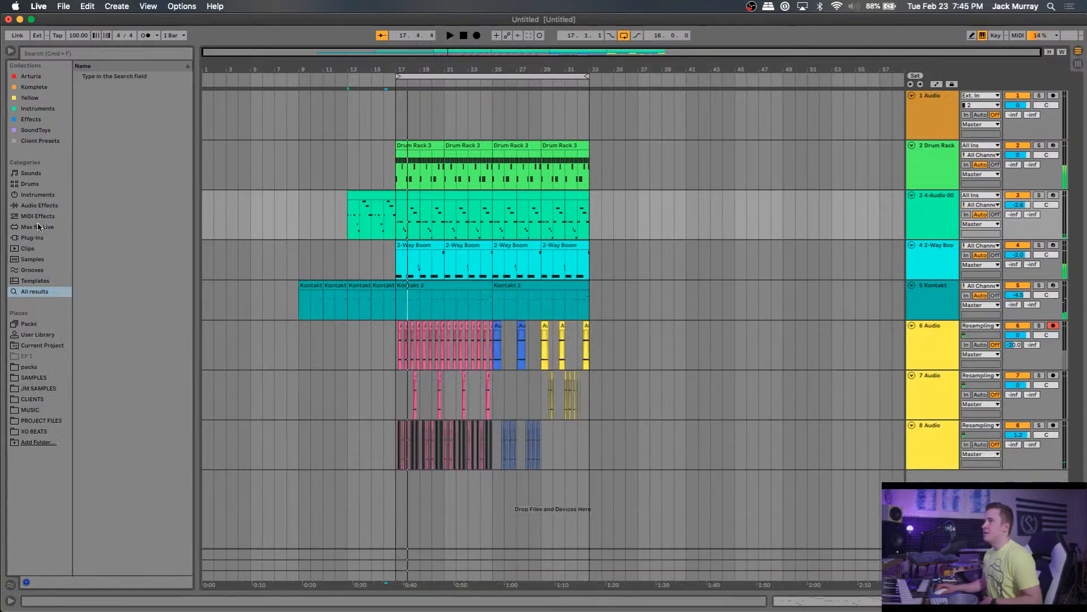
Search the packs folder for "crash" and preview GET_crash_2.wav from the Getter Samples N Stuff drum one-shots.
{"action": "left_click", "coordinate": [43, 368]}
{"action": "left_click", "coordinate": [86, 55]}
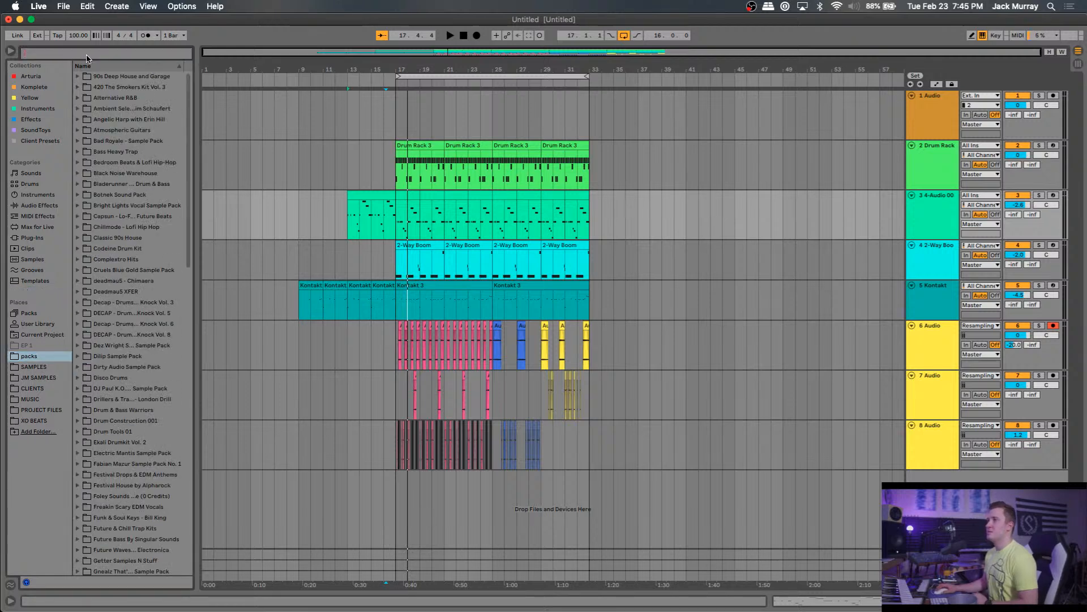
{"action": "type", "text": "crash"}
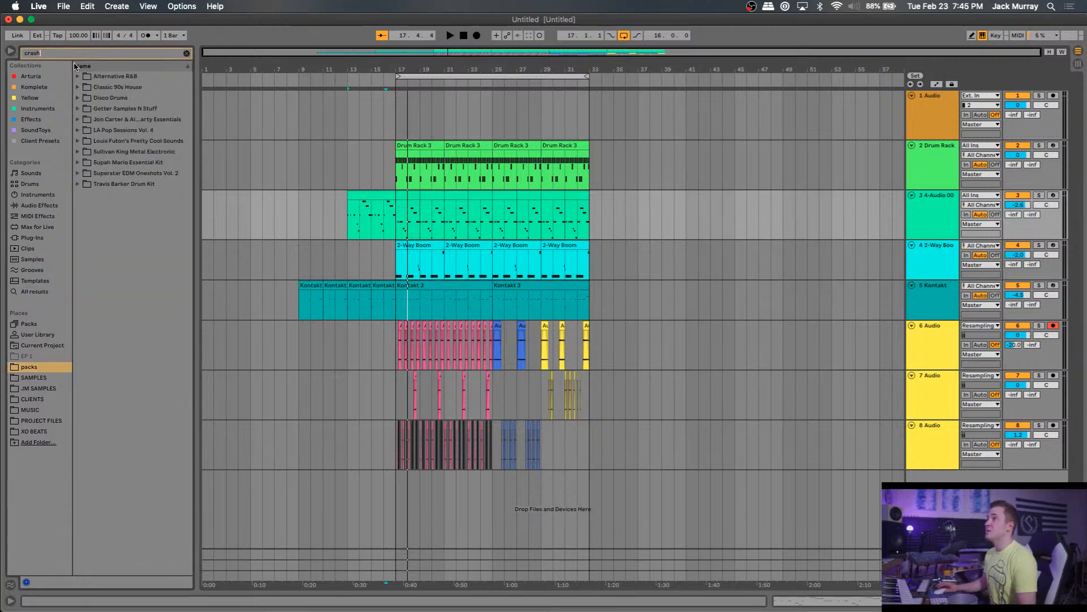
{"action": "left_click", "coordinate": [78, 108]}
{"action": "left_click", "coordinate": [85, 120]}
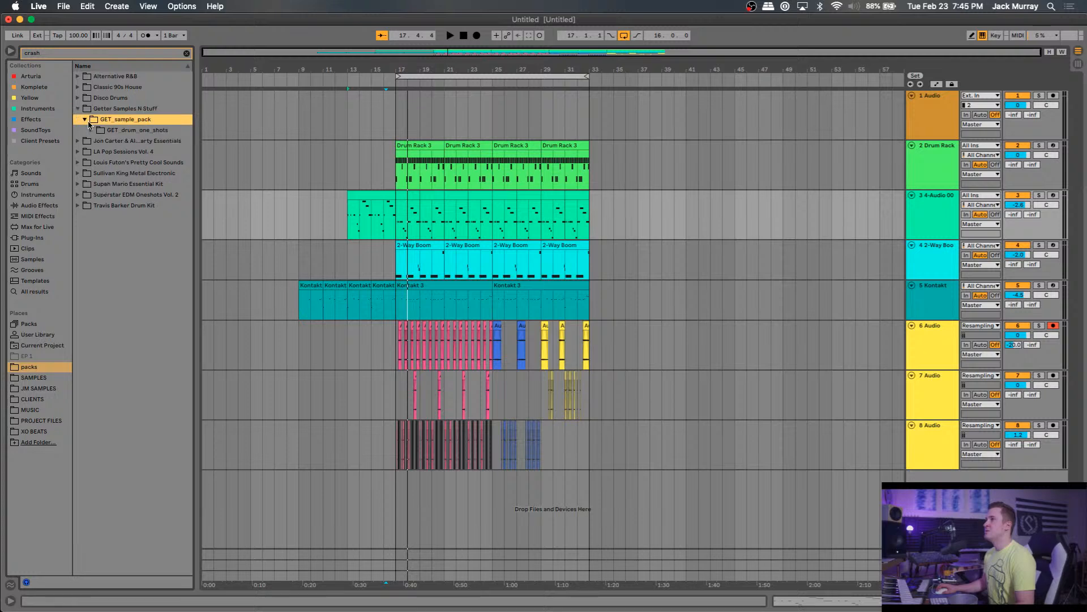
{"action": "left_click", "coordinate": [91, 130]}
{"action": "left_click", "coordinate": [104, 141]}
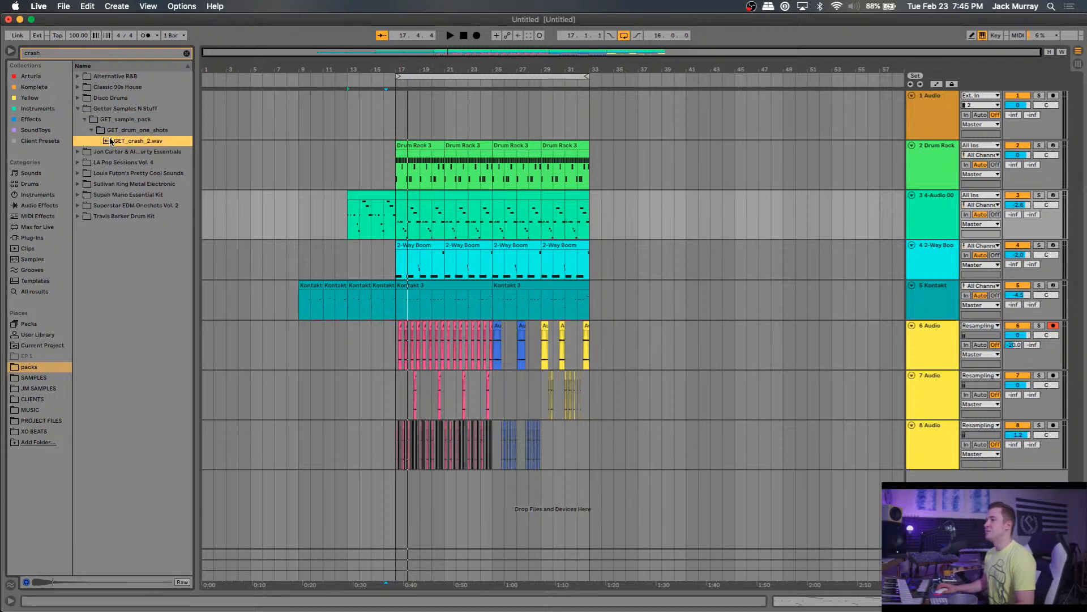
Place GET_crash_2.wav on a new track at 15.1.1, reverse it, and lower the track volume to -13.4 dB during playback.
{"action": "left_click_drag", "start_coordinate": [98, 151], "coordinate": [378, 486]}
{"action": "key", "text": "space"}
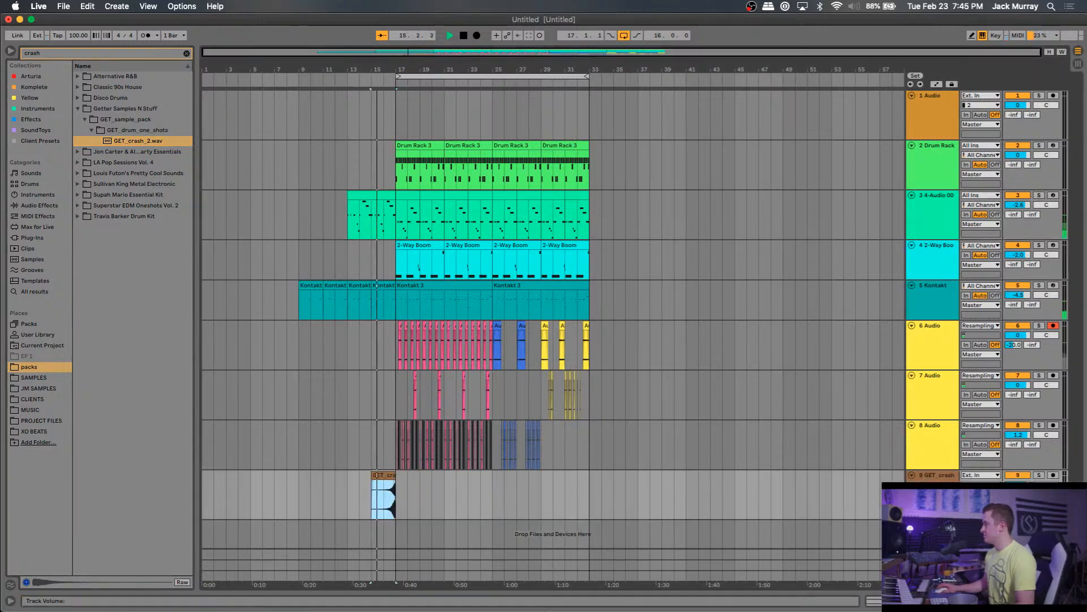
{"action": "left_click_drag", "start_coordinate": [1018, 485], "coordinate": [1017, 499]}
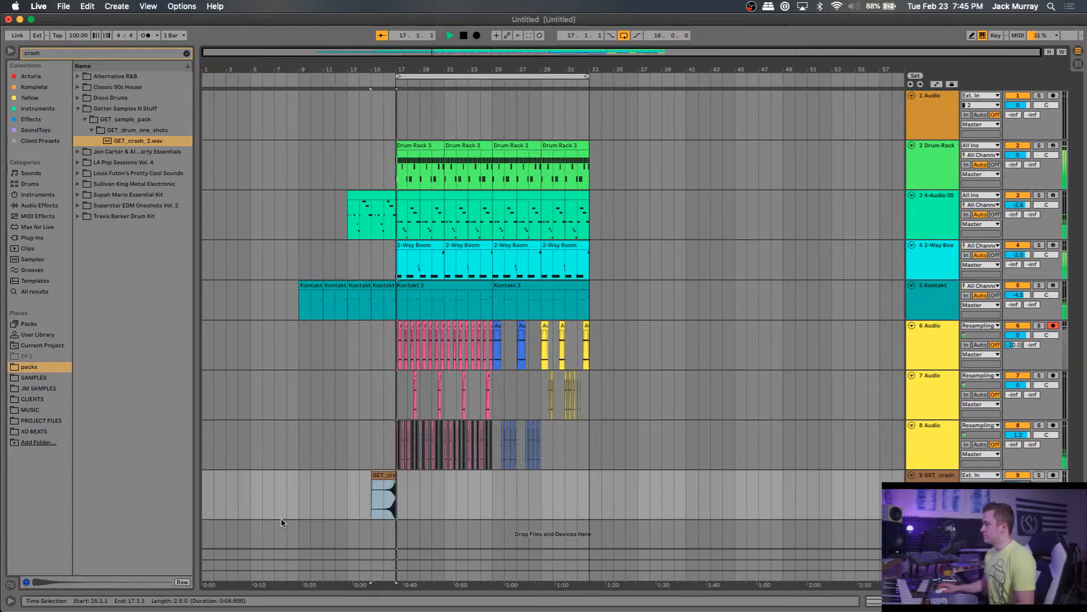
Turn off Warp for the reversed crash clip and play it from 15.1.1.
{"action": "double_click", "coordinate": [383, 495]}
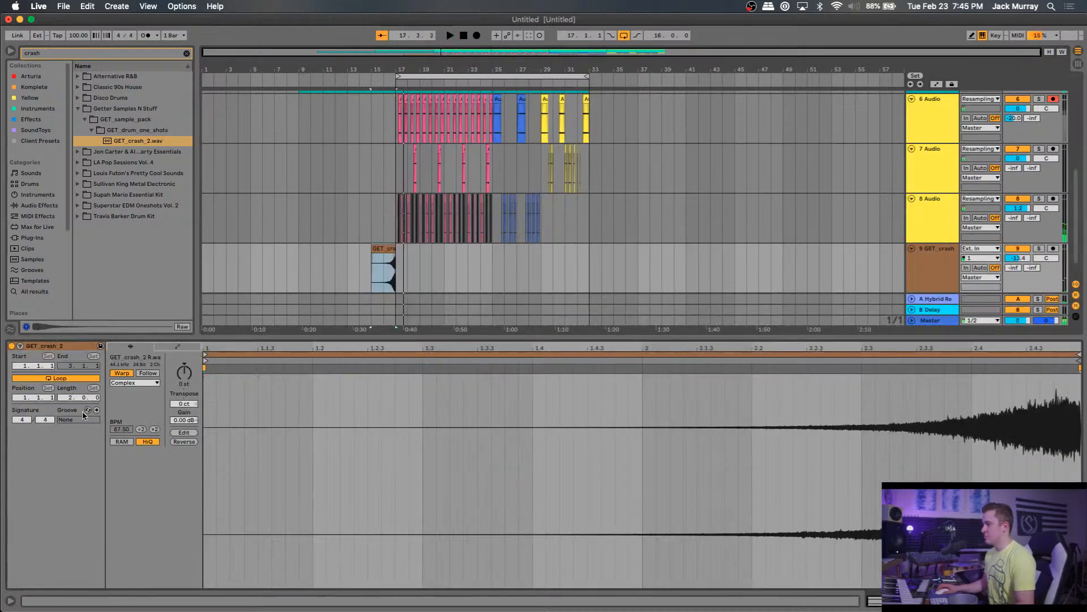
{"action": "left_click", "coordinate": [119, 374]}
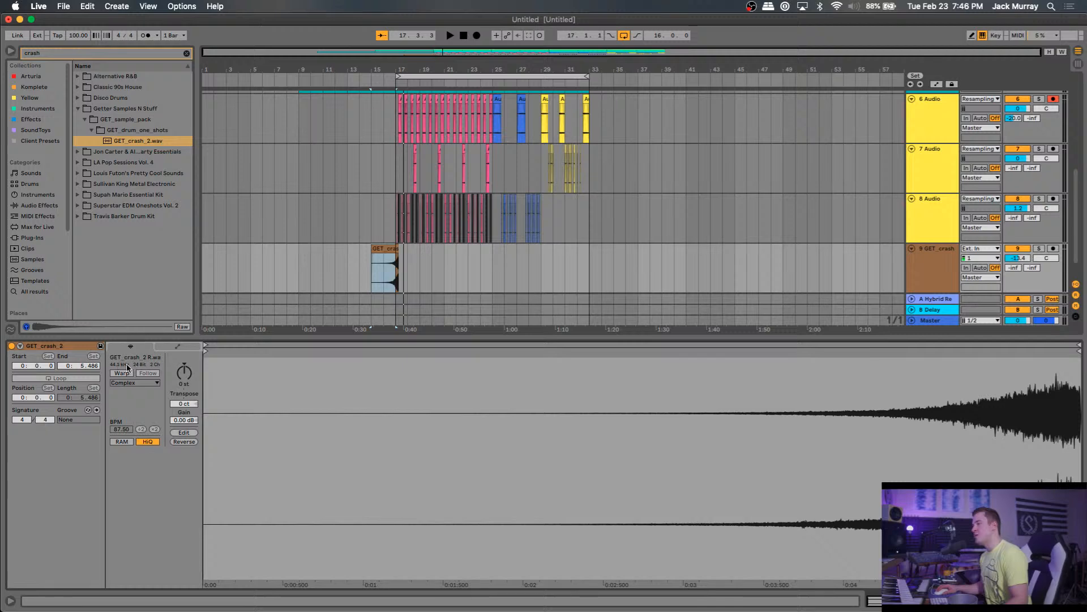
{"action": "left_click", "coordinate": [1077, 600]}
{"action": "key", "text": "space"}
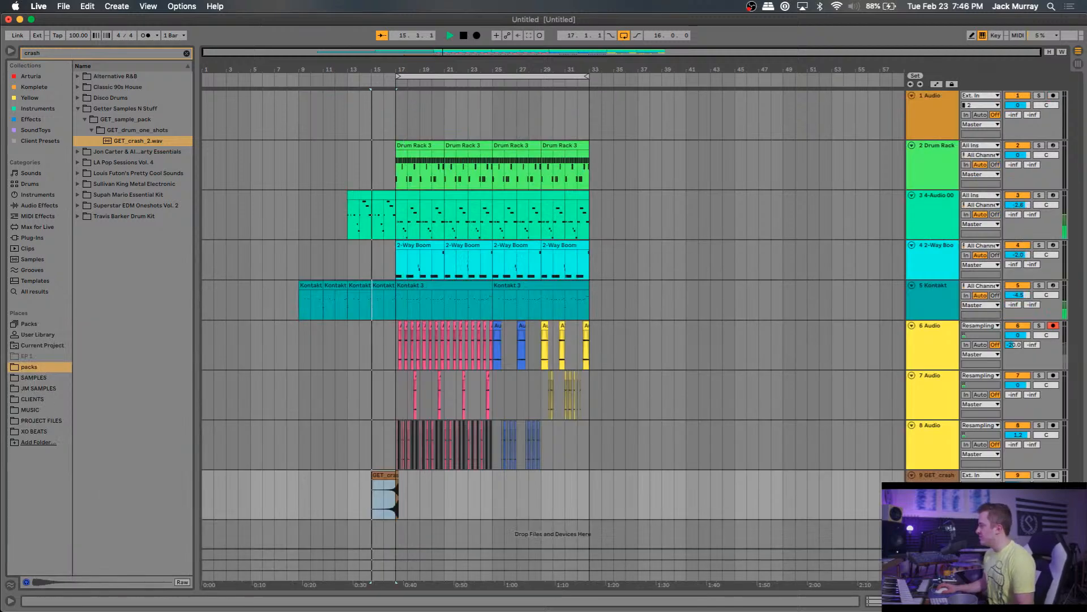
{"action": "left_click", "coordinate": [383, 500]}
{"action": "key", "text": "space"}
Move the reversed crash clip so it ends exactly at 17.1.1 and trim its start to 15.1.1.
{"action": "scroll", "coordinate": [384, 500], "scroll_direction": "up", "scroll_amount": 5}
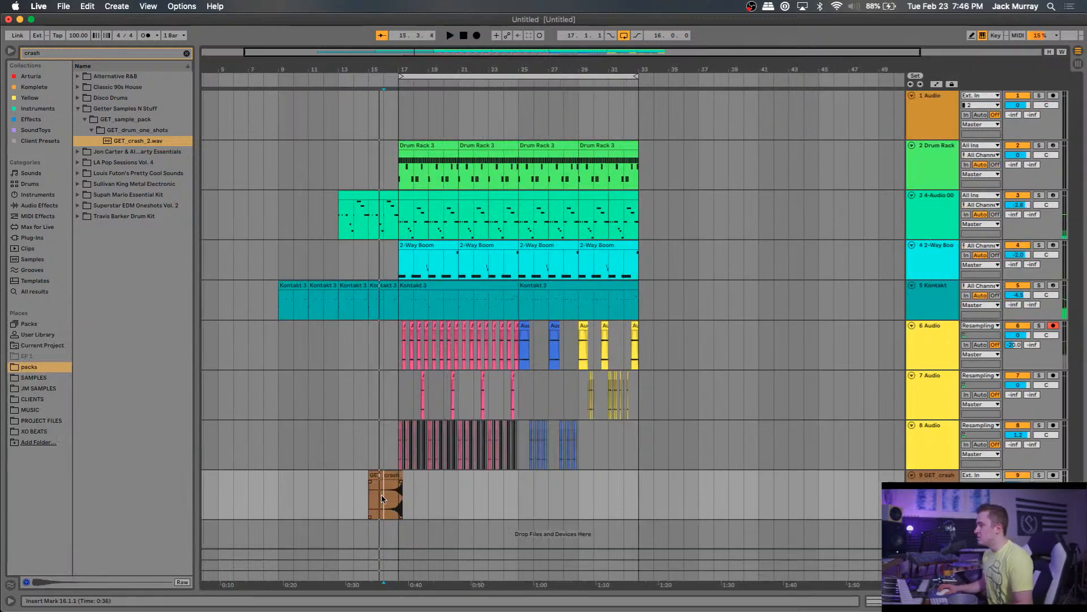
{"action": "left_click_drag", "start_coordinate": [399, 482], "coordinate": [427, 483]}
{"action": "scroll", "coordinate": [399, 492], "scroll_direction": "up", "scroll_amount": 5}
{"action": "scroll", "coordinate": [425, 488], "scroll_direction": "up", "scroll_amount": 8}
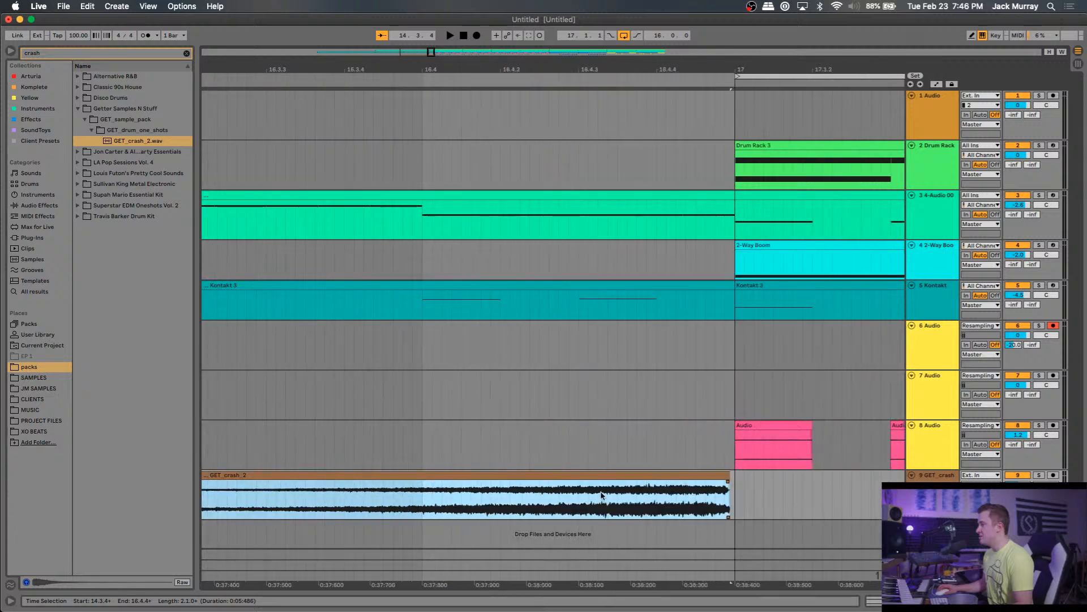
{"action": "left_click_drag", "start_coordinate": [667, 481], "coordinate": [671, 483]}
{"action": "scroll", "coordinate": [671, 487], "scroll_direction": "down", "scroll_amount": 8}
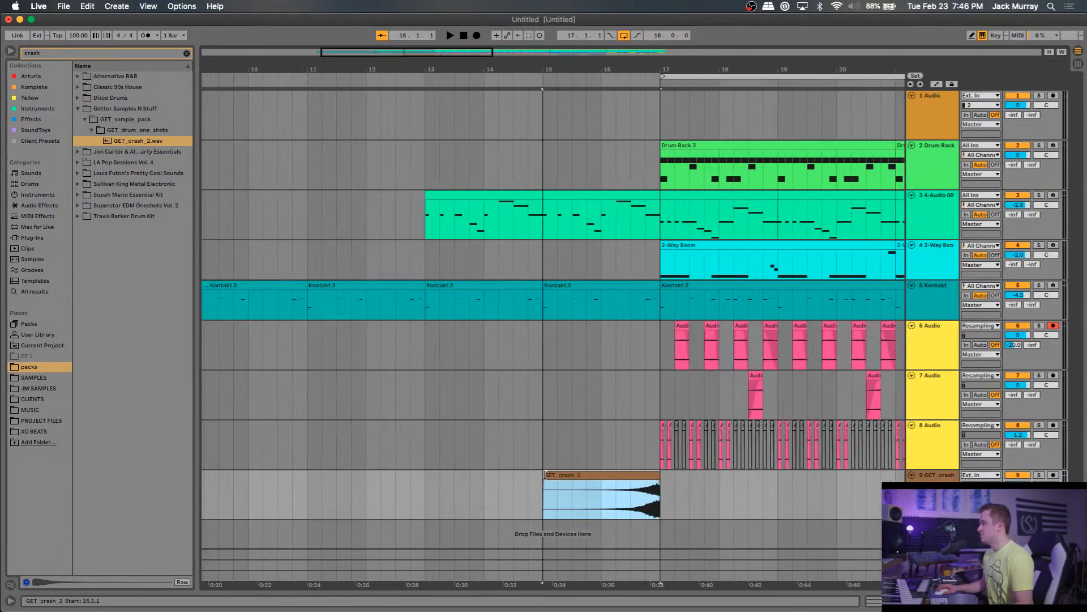
Add a fade-in spanning most of the reversed crash clip and play the transition from 15.1.1.
{"action": "left_click_drag", "start_coordinate": [546, 476], "coordinate": [571, 482]}
{"action": "left_click_drag", "start_coordinate": [652, 482], "coordinate": [652, 483]}
{"action": "left_click", "coordinate": [541, 496]}
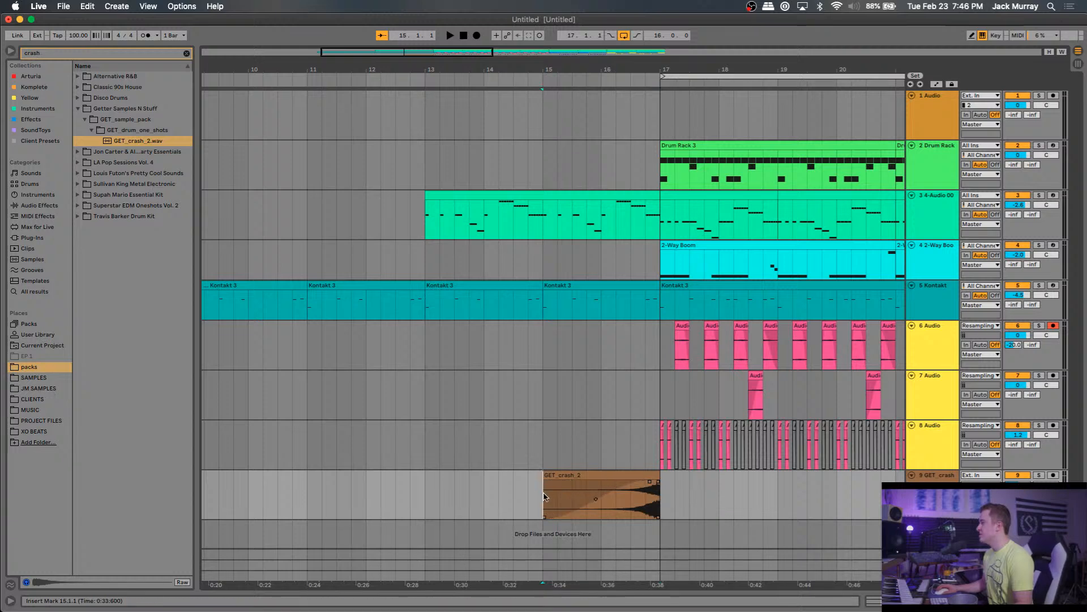
{"action": "key", "text": "space"}
{"action": "scroll", "coordinate": [540, 496], "scroll_direction": "down", "scroll_amount": 10}
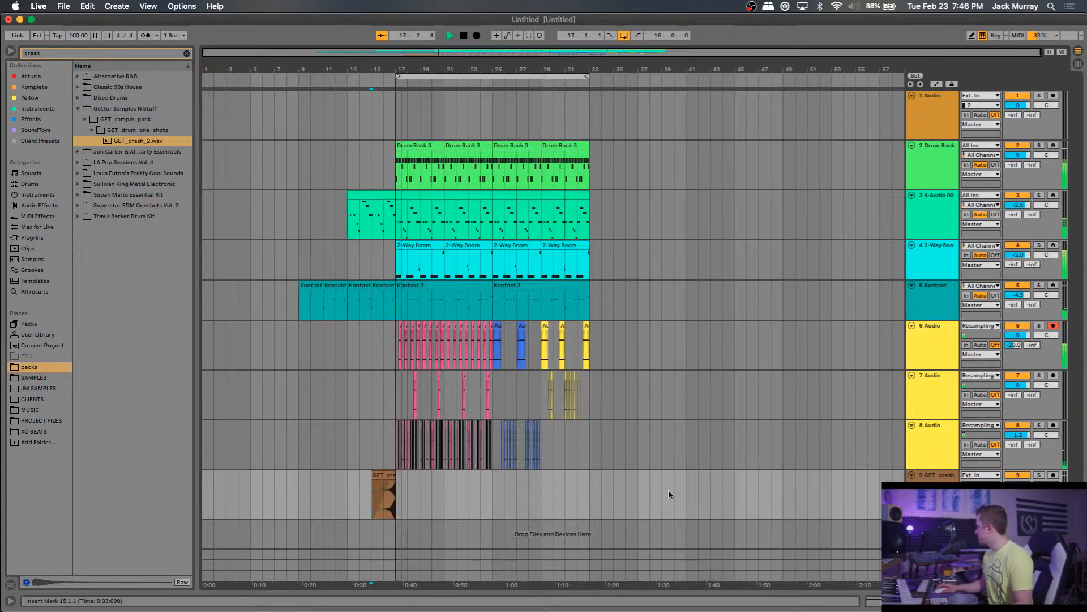
Replace the Hybrid Reverb on return track A with the stock Reverb audio effect.
{"action": "double_click", "coordinate": [932, 554]}
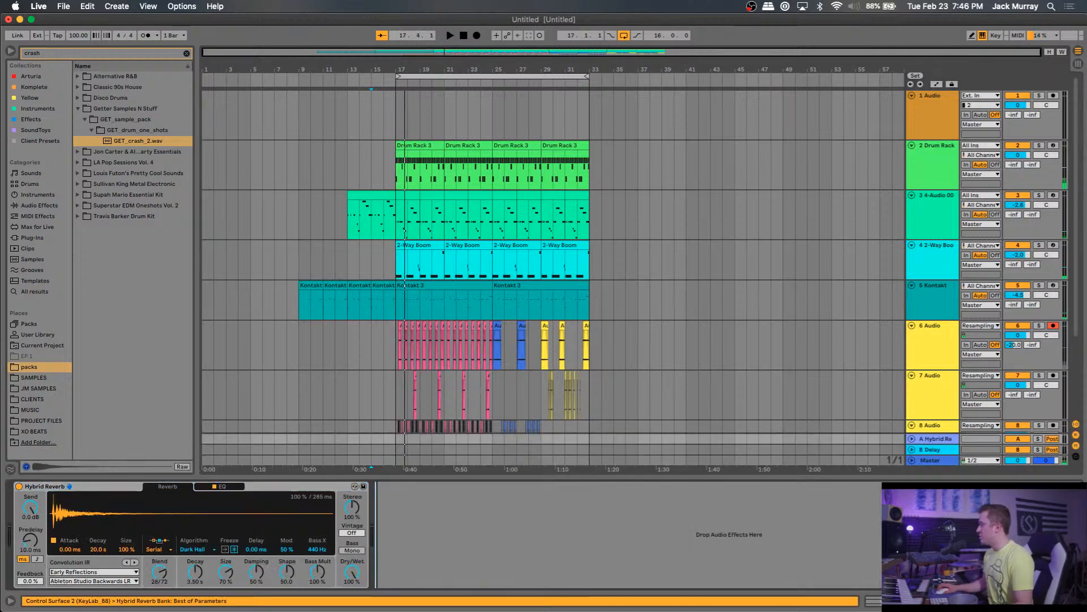
{"action": "left_click", "coordinate": [289, 493]}
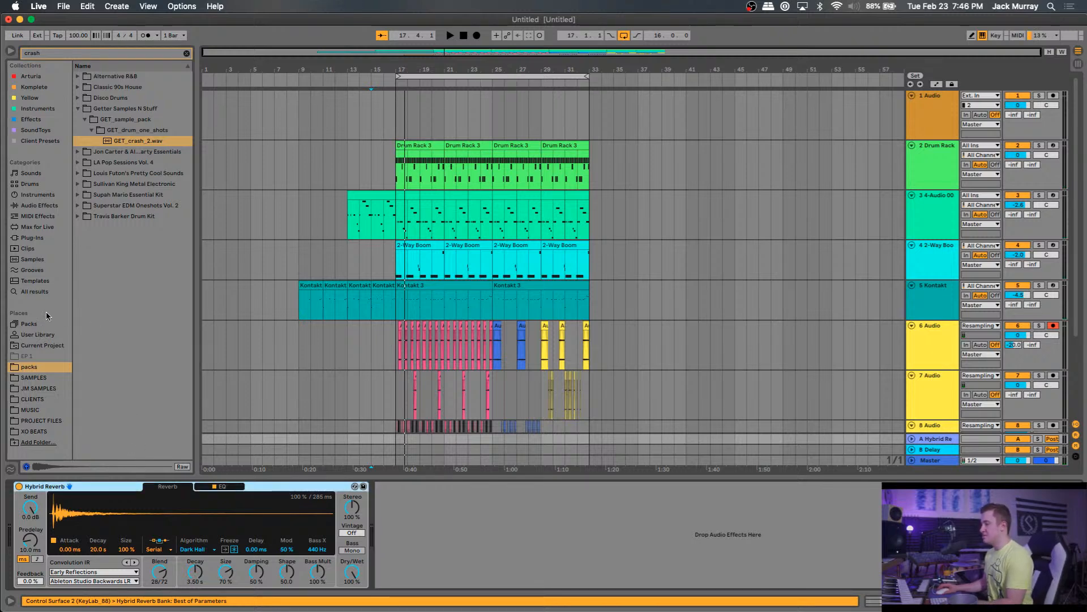
{"action": "left_click", "coordinate": [47, 207]}
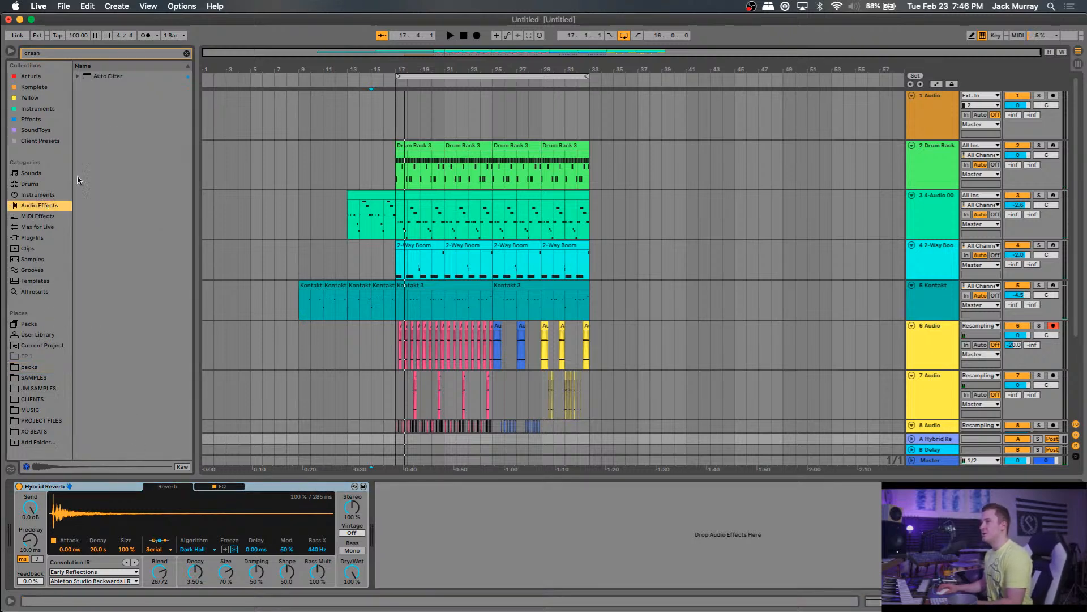
{"action": "left_click", "coordinate": [186, 54]}
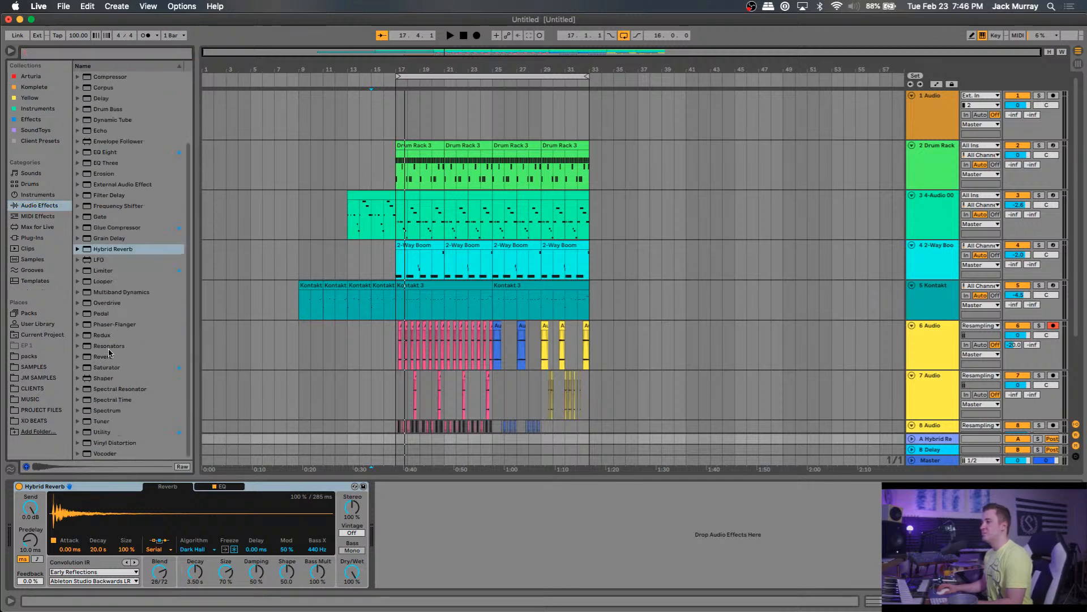
{"action": "left_click_drag", "start_coordinate": [110, 353], "coordinate": [217, 429]}
{"action": "left_click", "coordinate": [284, 487]}
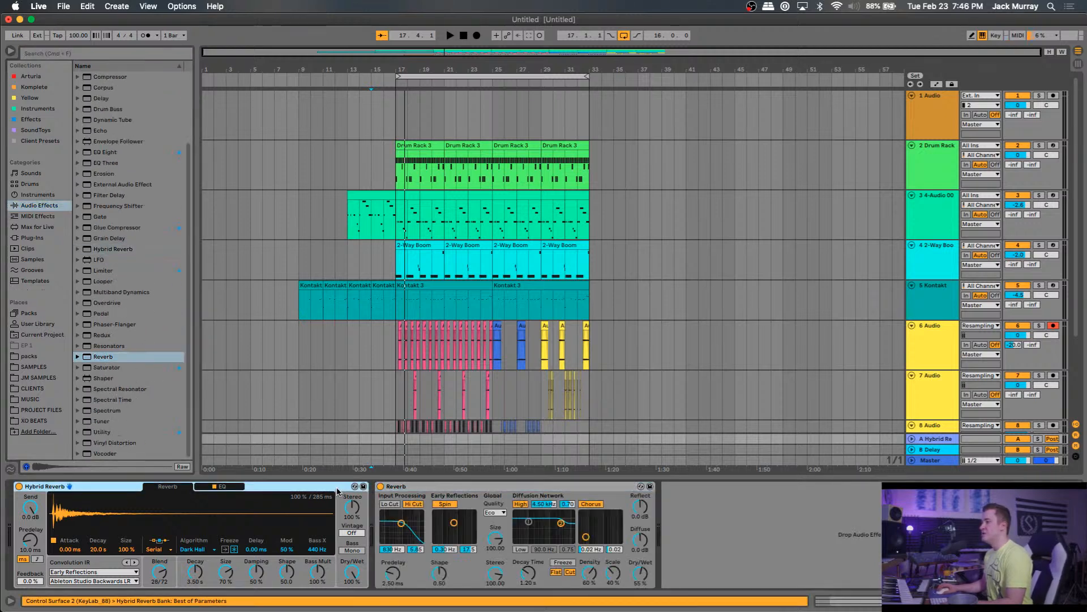
{"action": "key", "text": "Delete"}
Load the Breakdown Tail preset into return A's Reverb and set its Dry/Wet to 31%.
{"action": "left_click", "coordinate": [78, 358]}
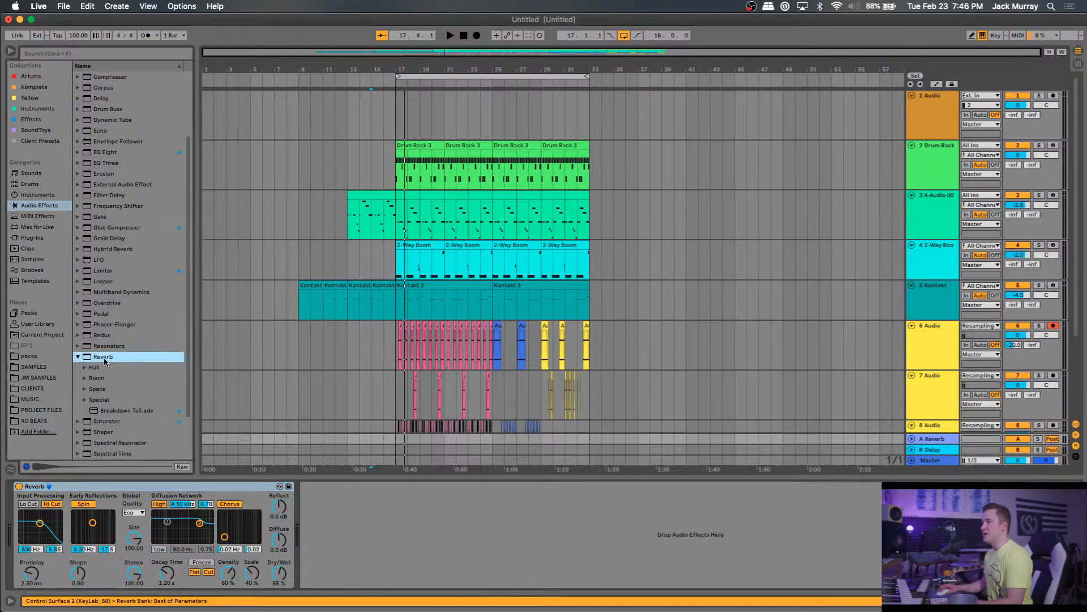
{"action": "double_click", "coordinate": [112, 411]}
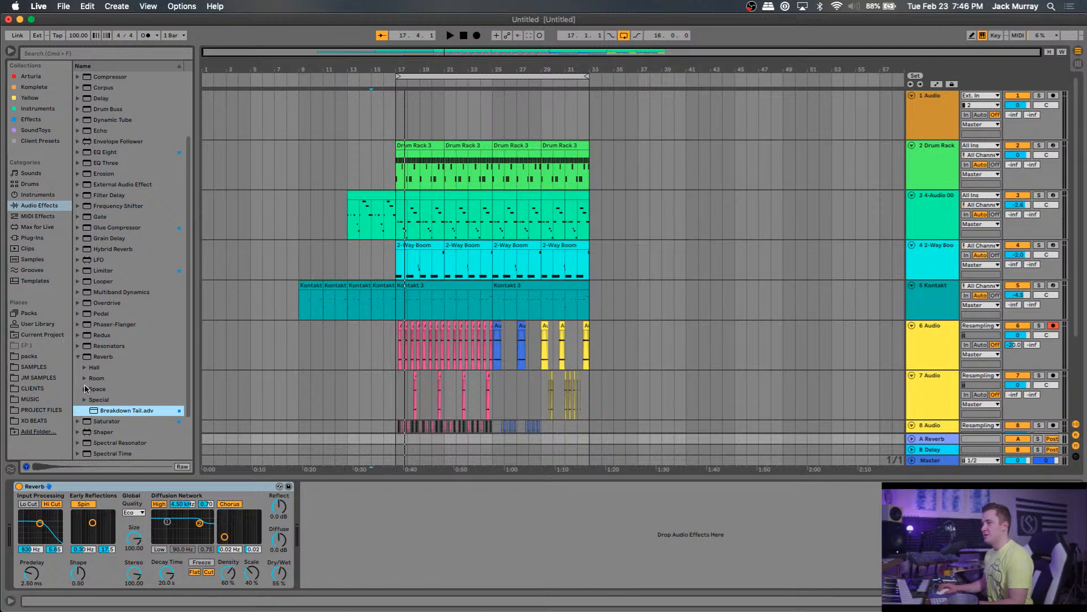
{"action": "left_click_drag", "start_coordinate": [100, 358], "coordinate": [132, 516]}
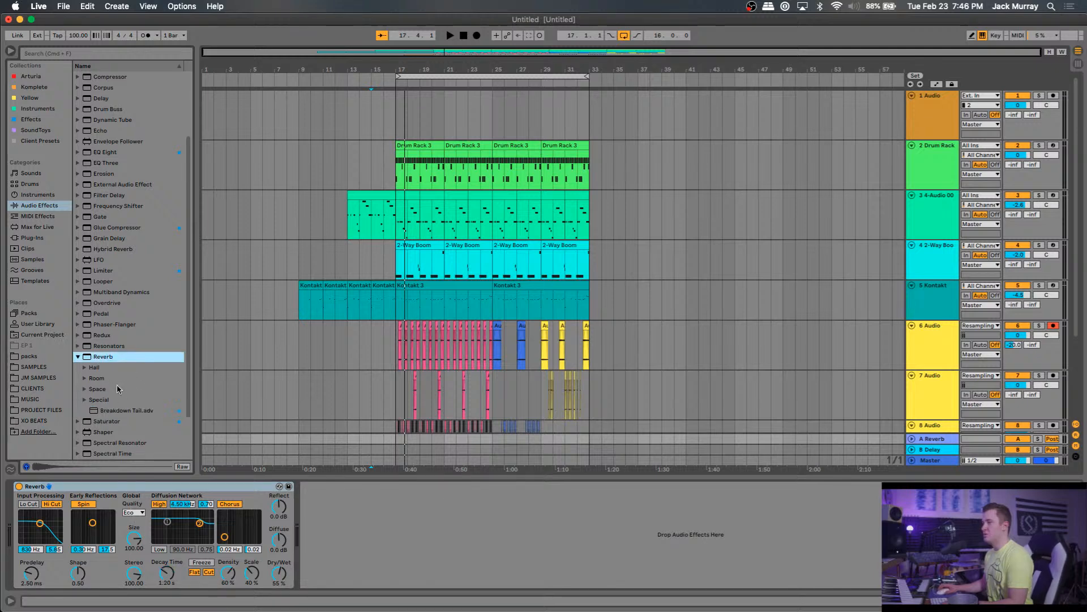
{"action": "left_click_drag", "start_coordinate": [113, 411], "coordinate": [136, 552]}
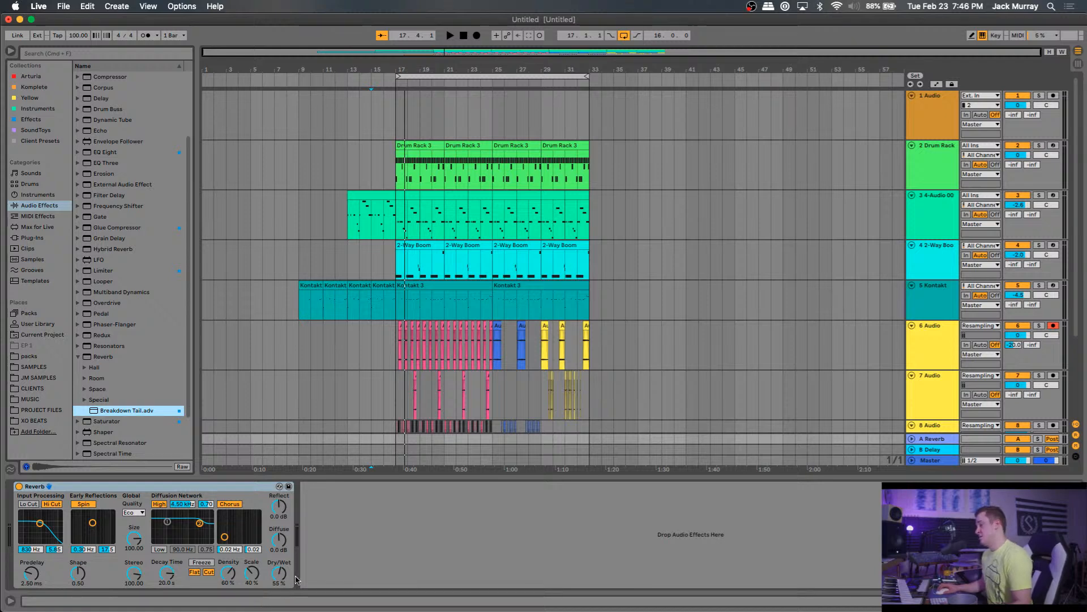
{"action": "left_click_drag", "start_coordinate": [280, 577], "coordinate": [281, 592]}
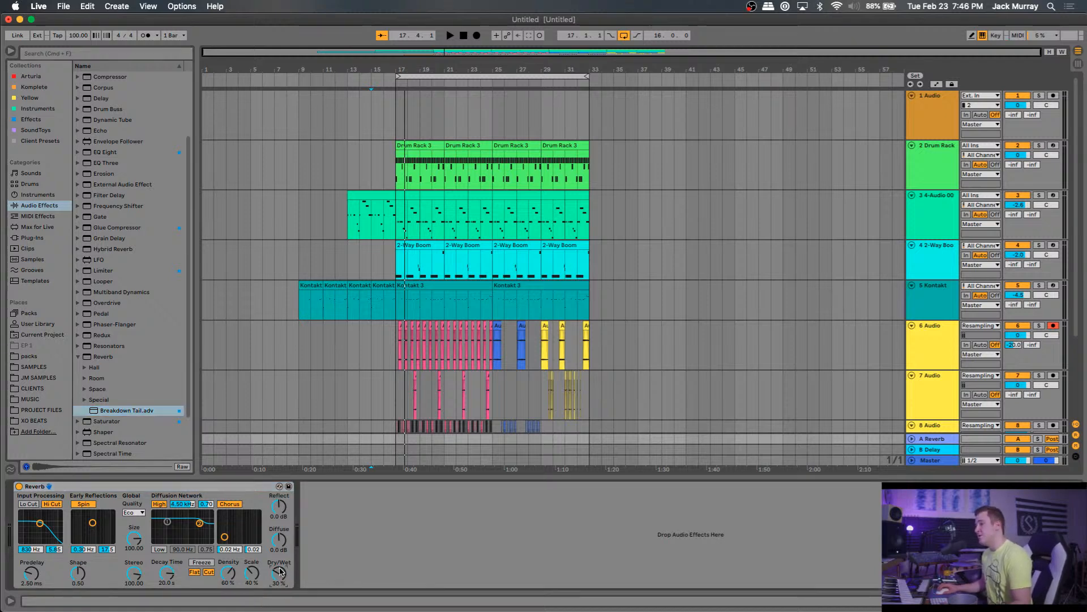
{"action": "left_click_drag", "start_coordinate": [284, 573], "coordinate": [284, 573]}
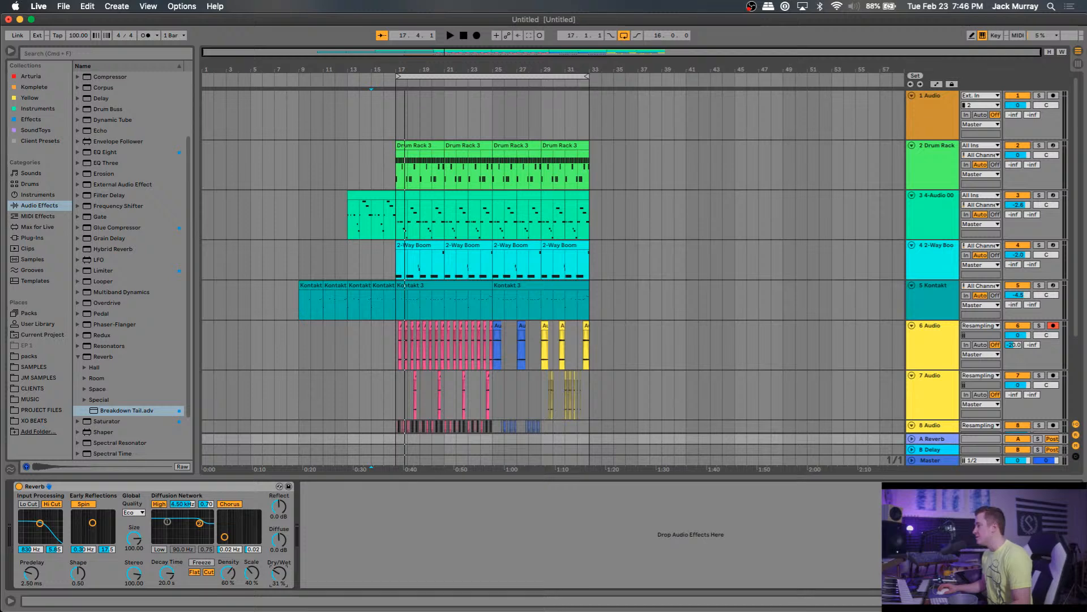
Set the crash track's send A to -9.4 dB and play the transition from 15.1.1.
{"action": "scroll", "coordinate": [386, 321], "scroll_direction": "down", "scroll_amount": 5}
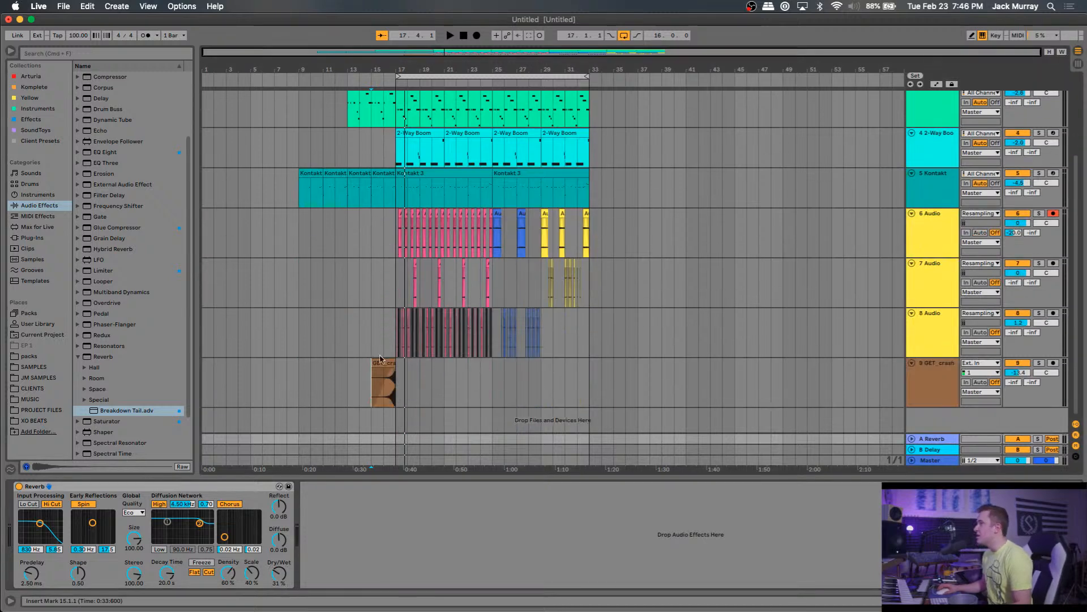
{"action": "left_click", "coordinate": [377, 391]}
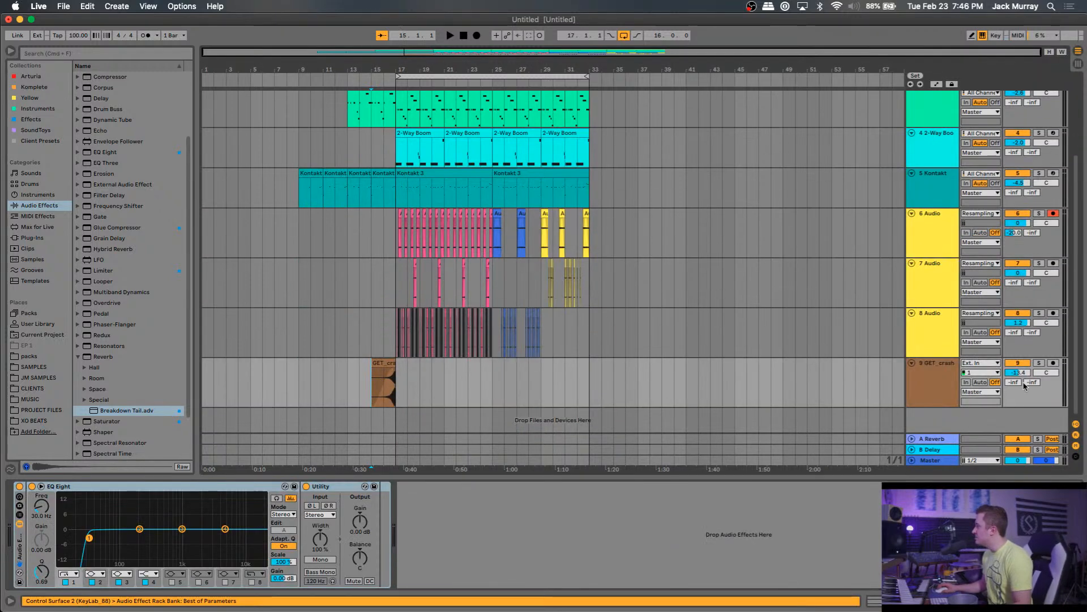
{"action": "mouse_move", "coordinate": [1022, 384]}
{"action": "left_mouse_down"}
{"action": "mouse_move", "coordinate": [1043, 387]}
{"action": "mouse_move", "coordinate": [1012, 376]}
{"action": "left_mouse_up"}
{"action": "key", "text": "space"}
{"action": "key", "text": "space"}
{"action": "key", "text": "space"}
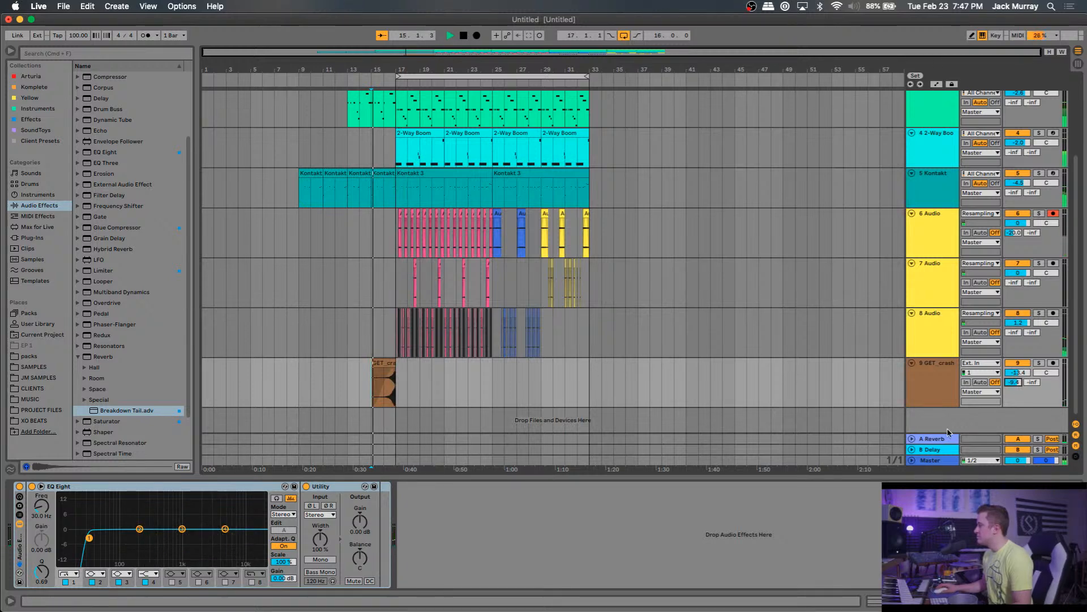
Raise return A's Reverb Dry/Wet to 70% while listening, and stop playback.
{"action": "left_click", "coordinate": [940, 440]}
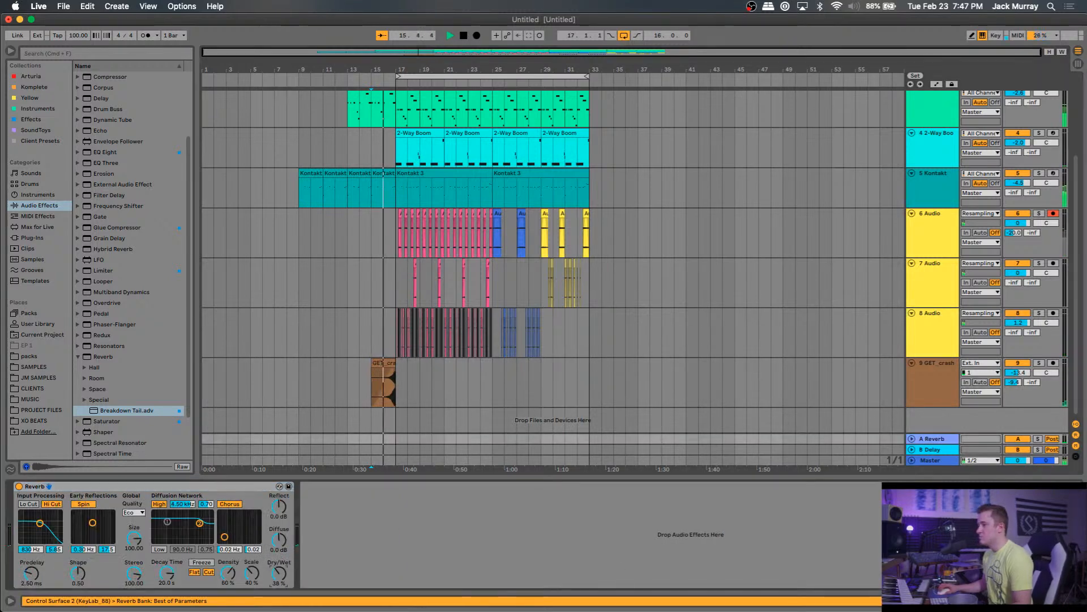
{"action": "left_click_drag", "start_coordinate": [279, 573], "coordinate": [279, 548]}
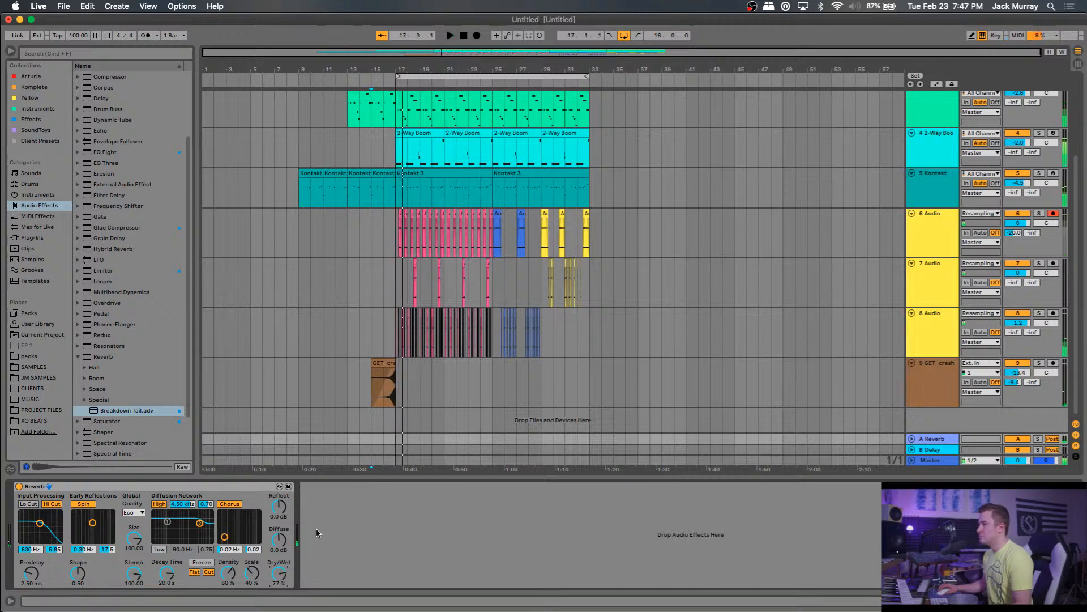
{"action": "key", "text": "space"}
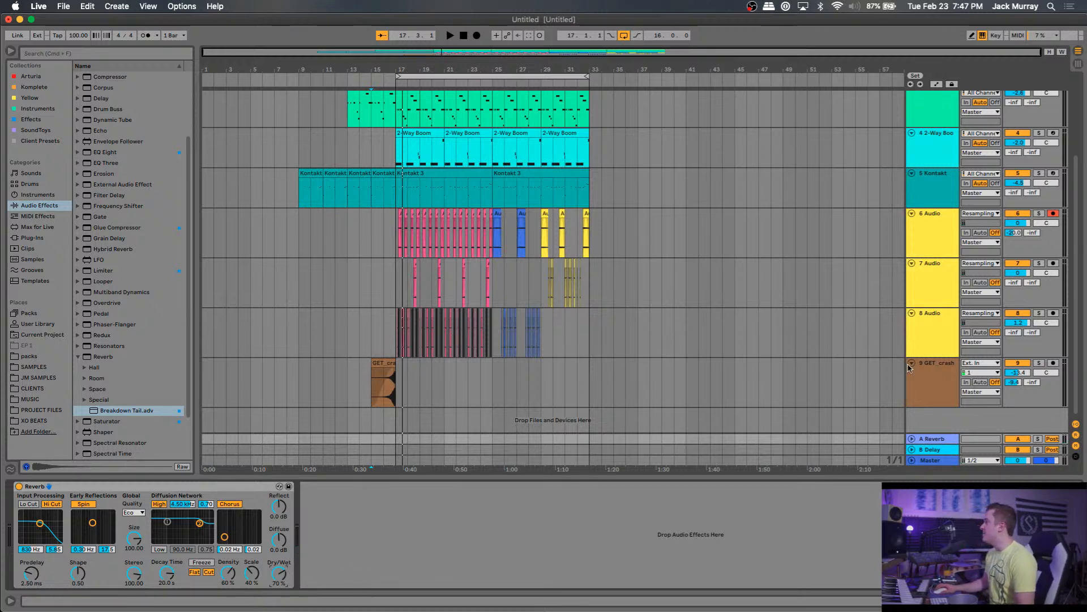
Group the three yellow resampling audio tracks and fold both the new group and the crash track.
{"action": "scroll", "coordinate": [696, 372], "scroll_direction": "up", "scroll_amount": 3}
{"action": "scroll", "coordinate": [692, 372], "scroll_direction": "down", "scroll_amount": 3}
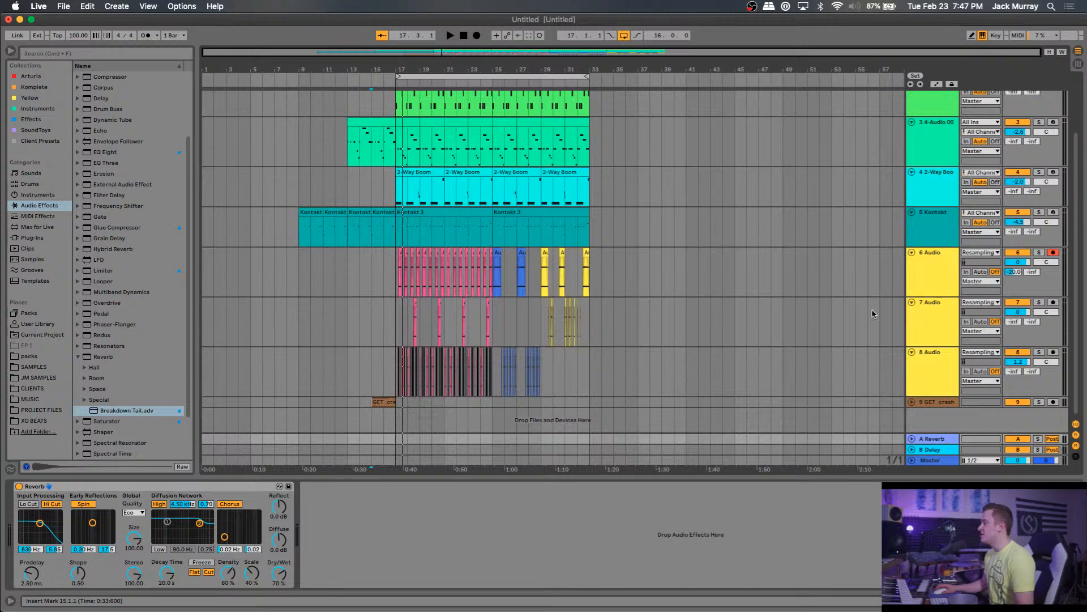
{"action": "scroll", "coordinate": [875, 311], "scroll_direction": "up", "scroll_amount": 2}
{"action": "scroll", "coordinate": [878, 309], "scroll_direction": "down", "scroll_amount": 2}
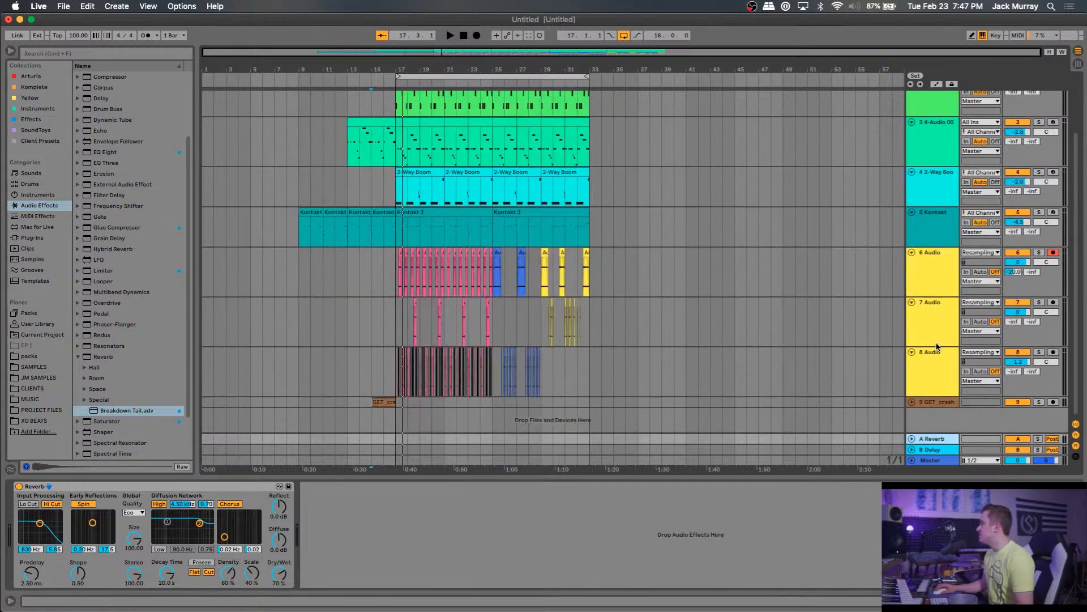
{"action": "left_click", "coordinate": [932, 362]}
{"action": "left_click", "coordinate": [933, 279], "text": "shift"}
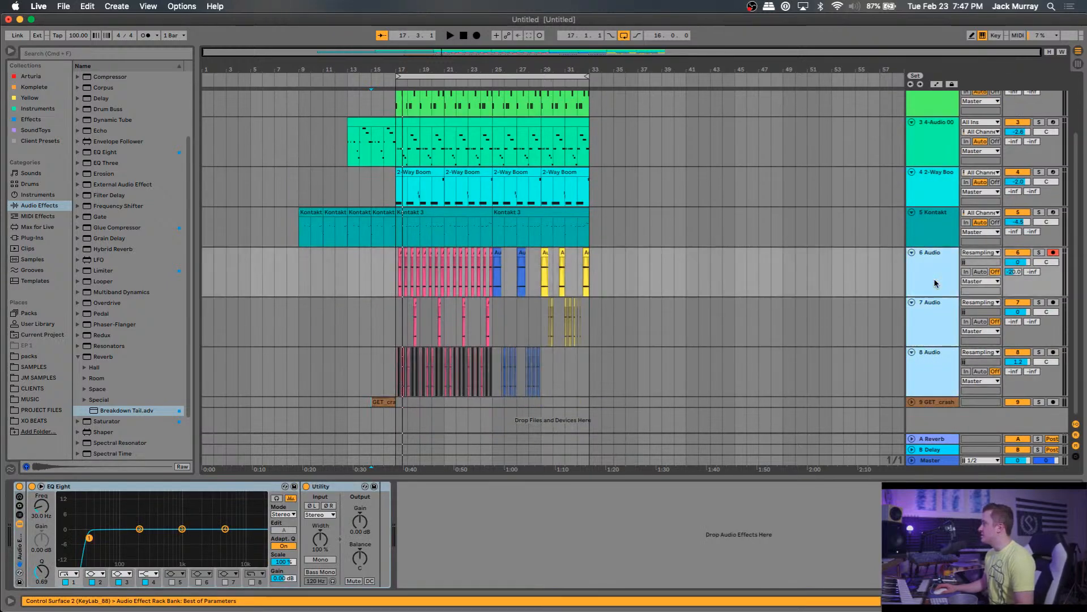
{"action": "key", "text": "super+g"}
{"action": "right_click", "coordinate": [932, 273]}
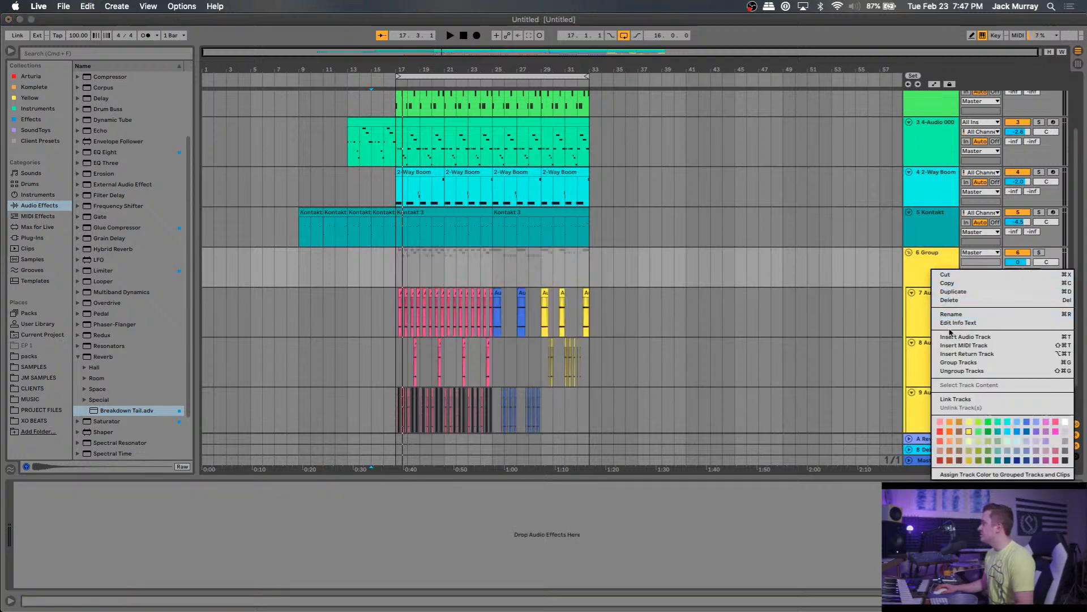
{"action": "left_click", "coordinate": [897, 285]}
{"action": "left_click", "coordinate": [909, 253]}
{"action": "left_click", "coordinate": [871, 272]}
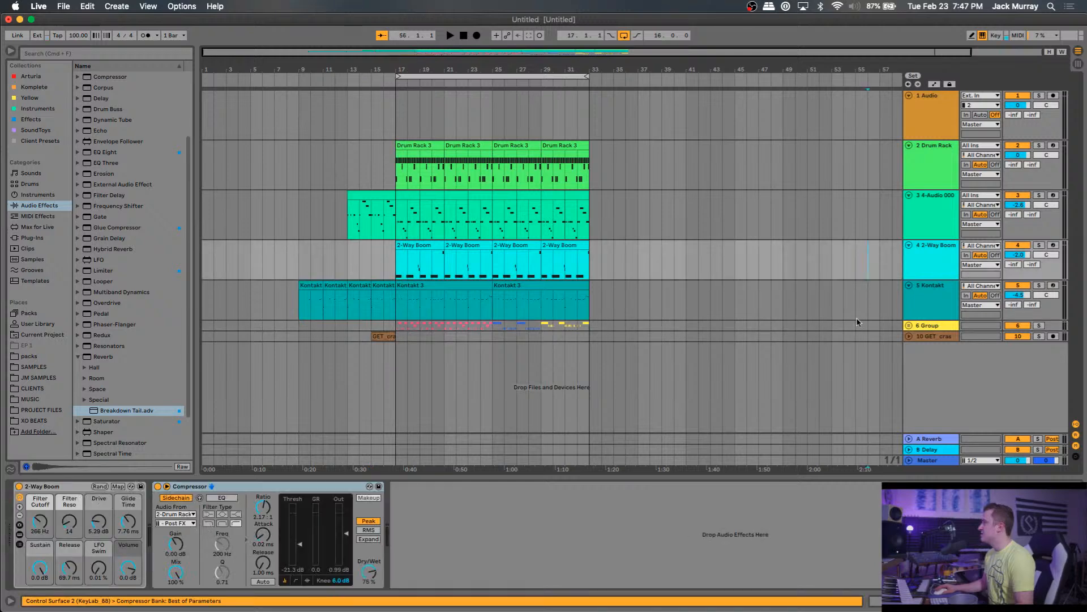
Move the empty orange audio track below the crash track and set its input channel to 5 1073.
{"action": "right_click", "coordinate": [919, 363]}
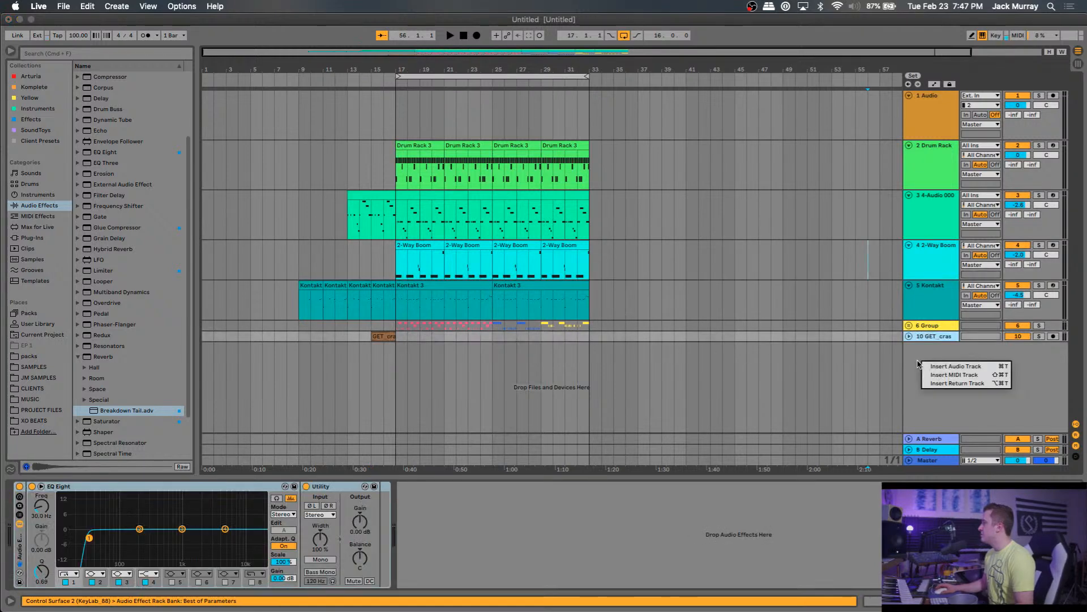
{"action": "left_click", "coordinate": [922, 121]}
{"action": "left_click_drag", "start_coordinate": [922, 121], "coordinate": [954, 377]}
{"action": "left_click", "coordinate": [974, 306]}
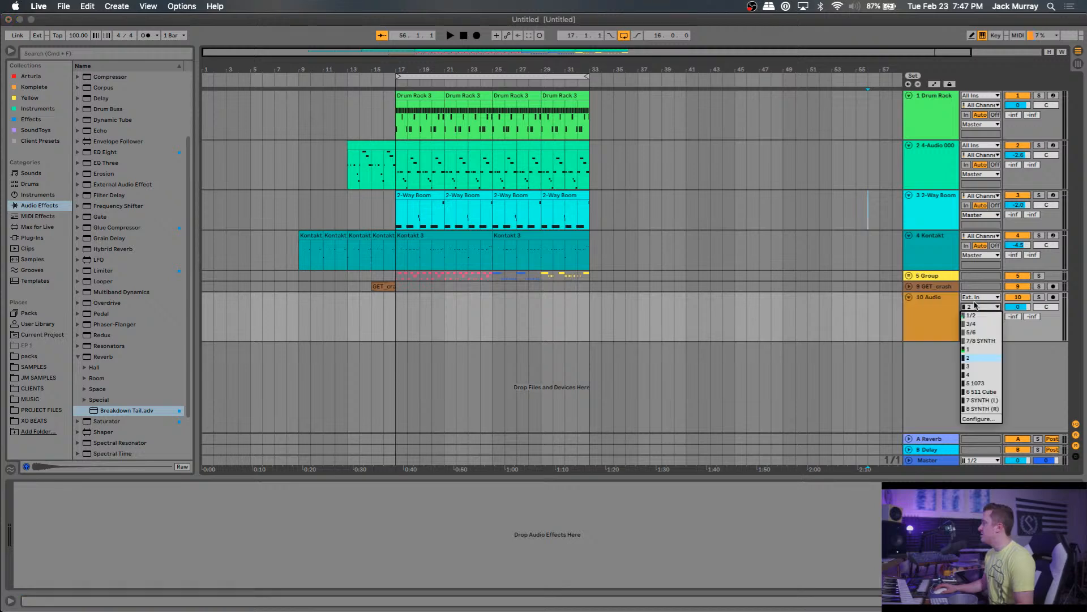
{"action": "left_click", "coordinate": [979, 383]}
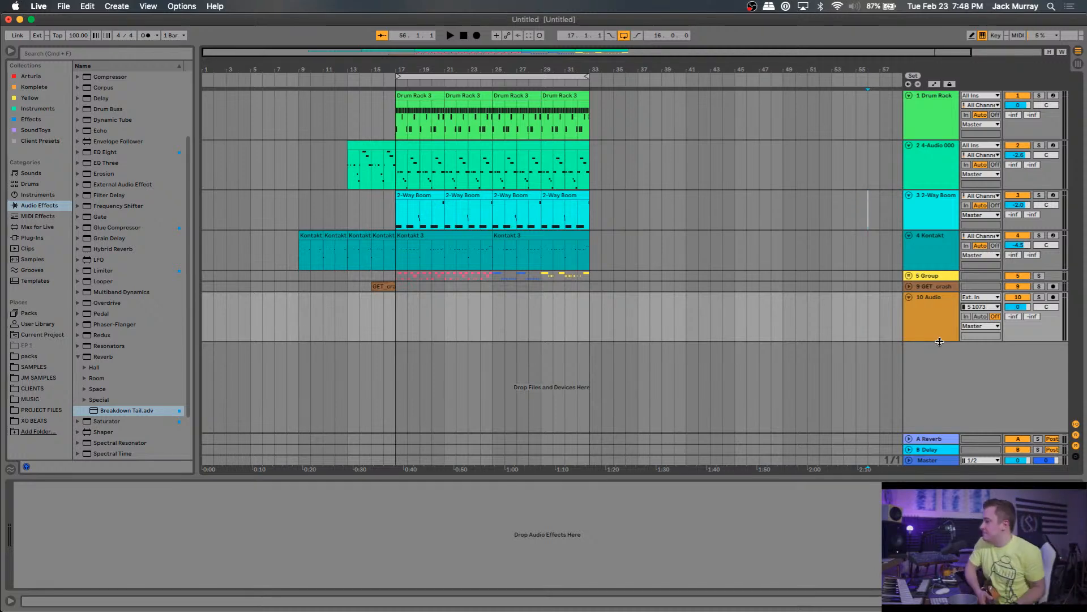
Arm the orange audio track for recording with monitoring on Auto, and add a Tuner to it.
{"action": "left_click", "coordinate": [944, 340]}
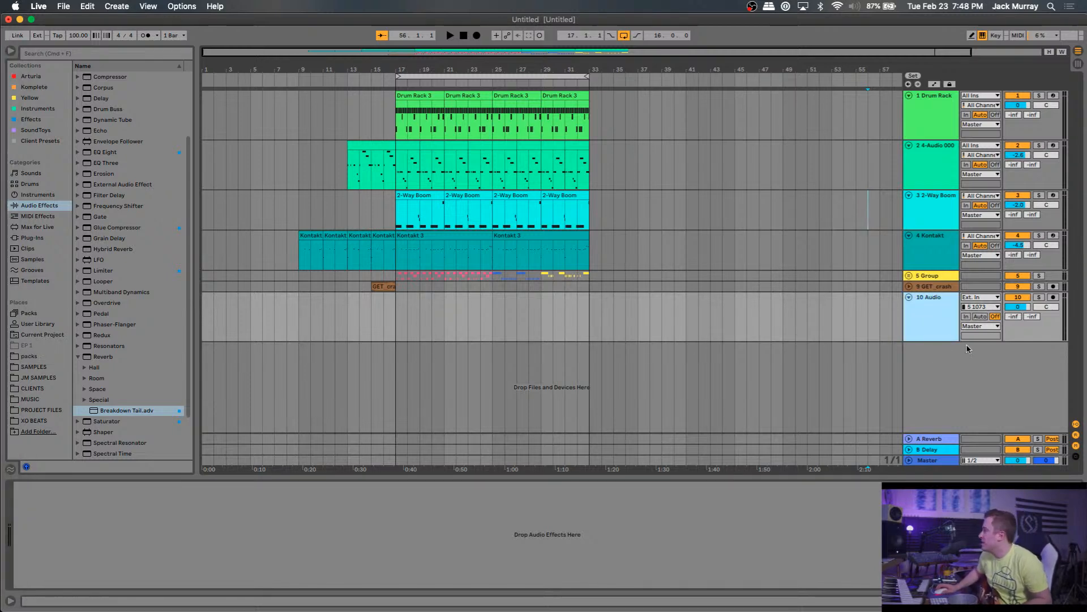
{"action": "left_click", "coordinate": [1055, 297]}
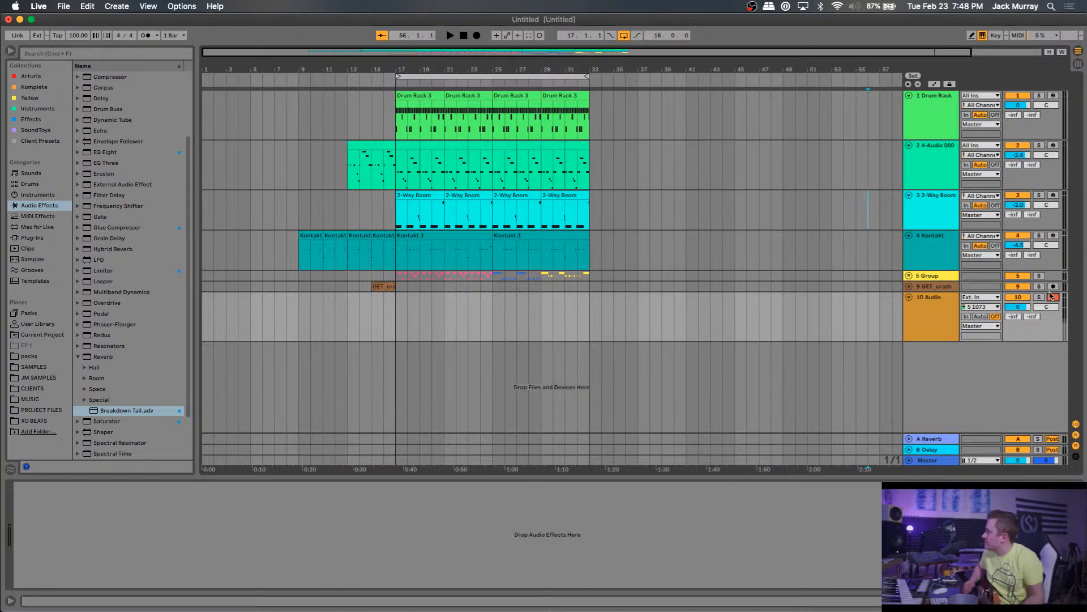
{"action": "left_click", "coordinate": [979, 319]}
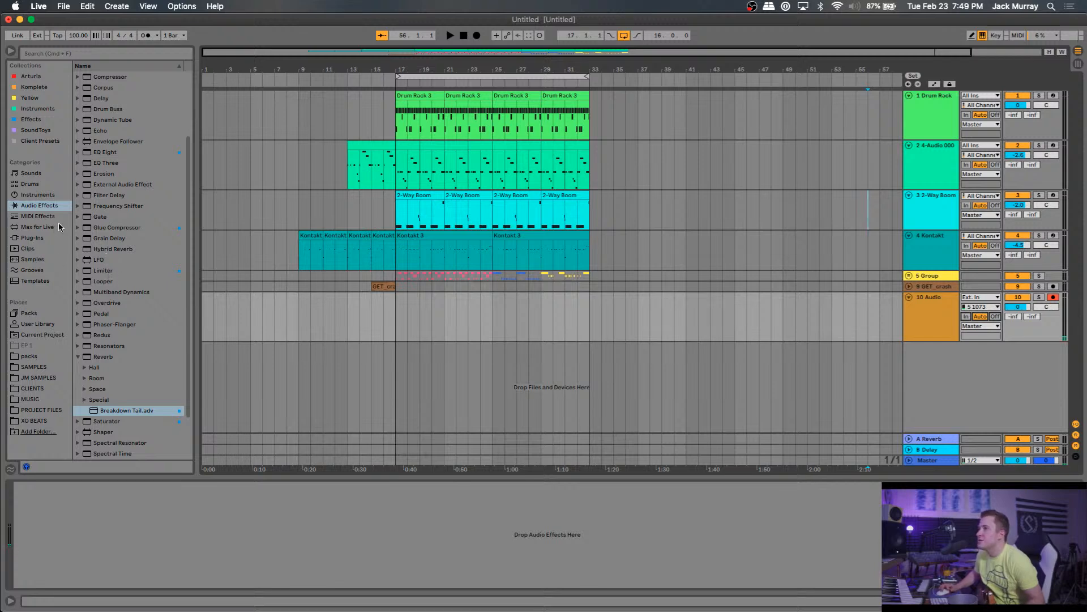
{"action": "scroll", "coordinate": [133, 320], "scroll_direction": "down", "scroll_amount": 3}
{"action": "left_click_drag", "start_coordinate": [122, 420], "coordinate": [193, 542]}
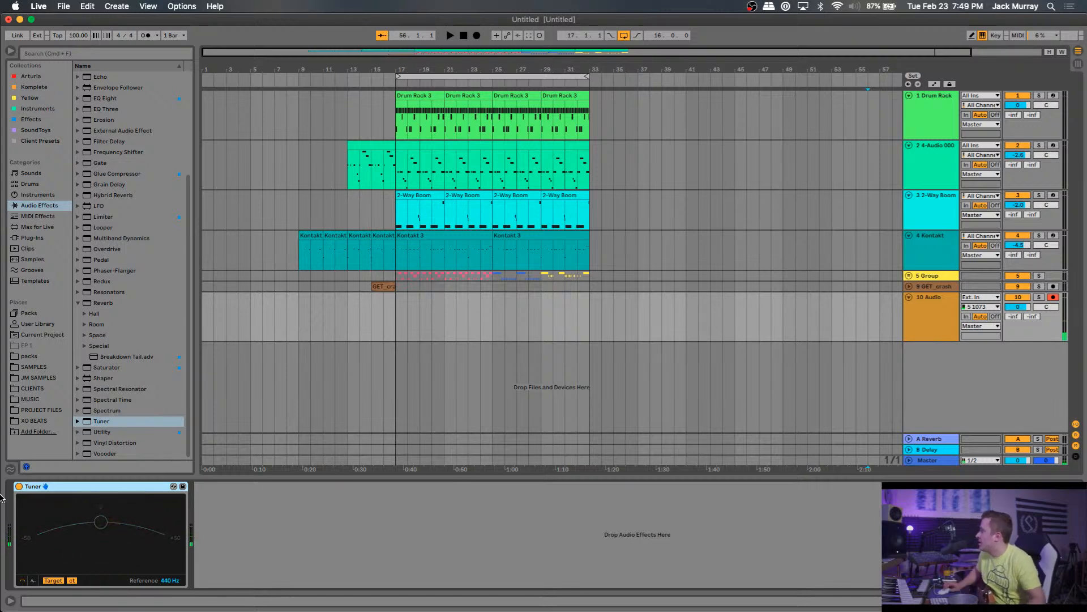
Check the output mixes in Focusrite Control, open the Line Outputs 7-8 custom mix, and return to Live.
{"action": "mouse_move", "coordinate": [4, 136]}
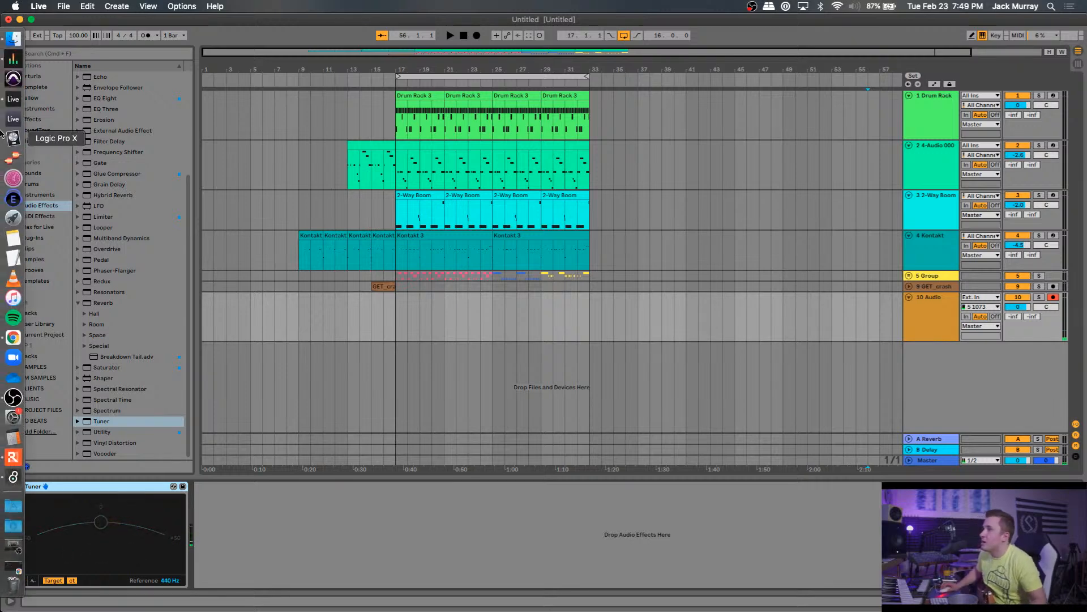
{"action": "left_click", "coordinate": [14, 59]}
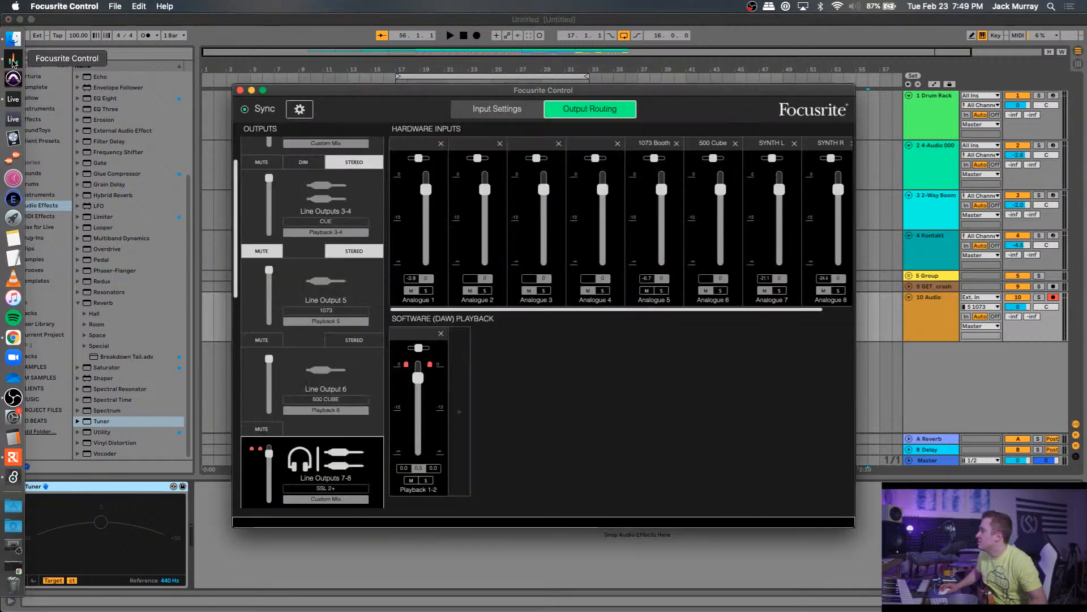
{"action": "scroll", "coordinate": [333, 248], "scroll_direction": "down", "scroll_amount": 10}
{"action": "left_click", "coordinate": [351, 186]}
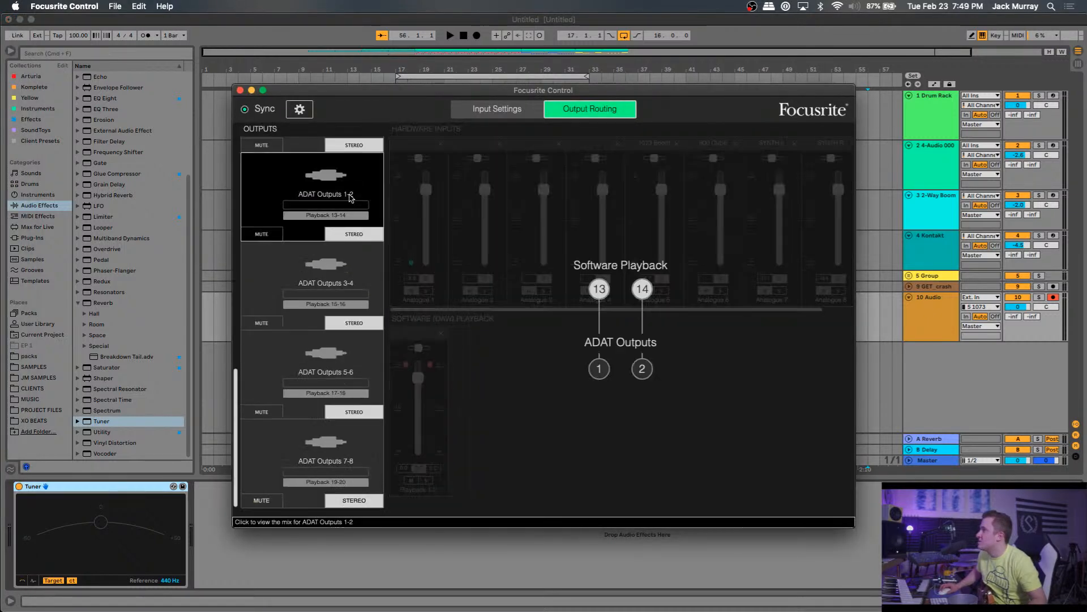
{"action": "scroll", "coordinate": [349, 200], "scroll_direction": "up", "scroll_amount": 10}
{"action": "left_click", "coordinate": [351, 200]}
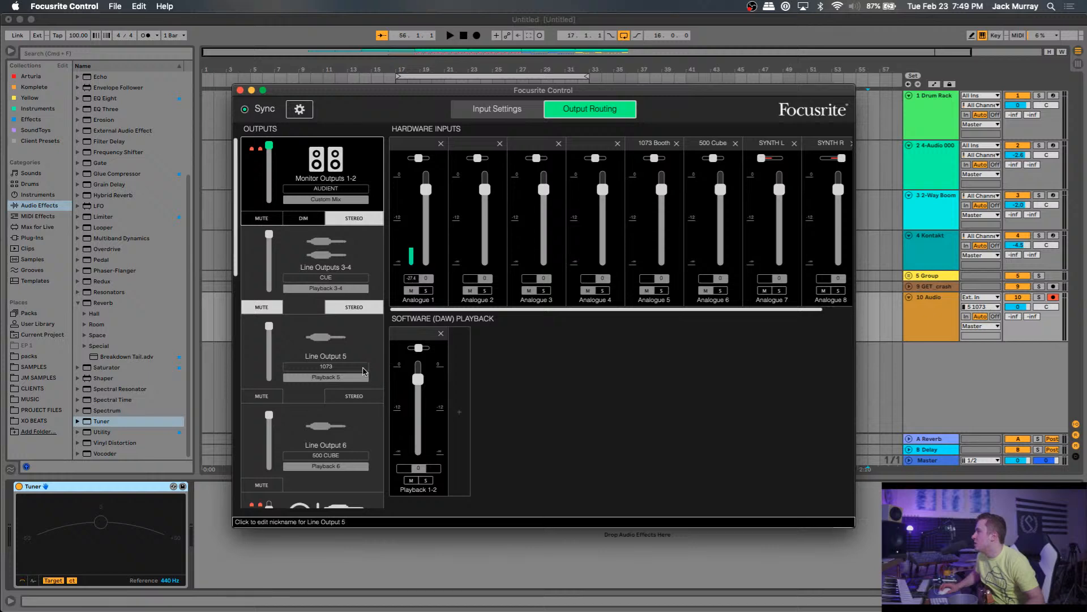
{"action": "scroll", "coordinate": [338, 367], "scroll_direction": "down", "scroll_amount": 1}
{"action": "scroll", "coordinate": [339, 367], "scroll_direction": "down", "scroll_amount": 7}
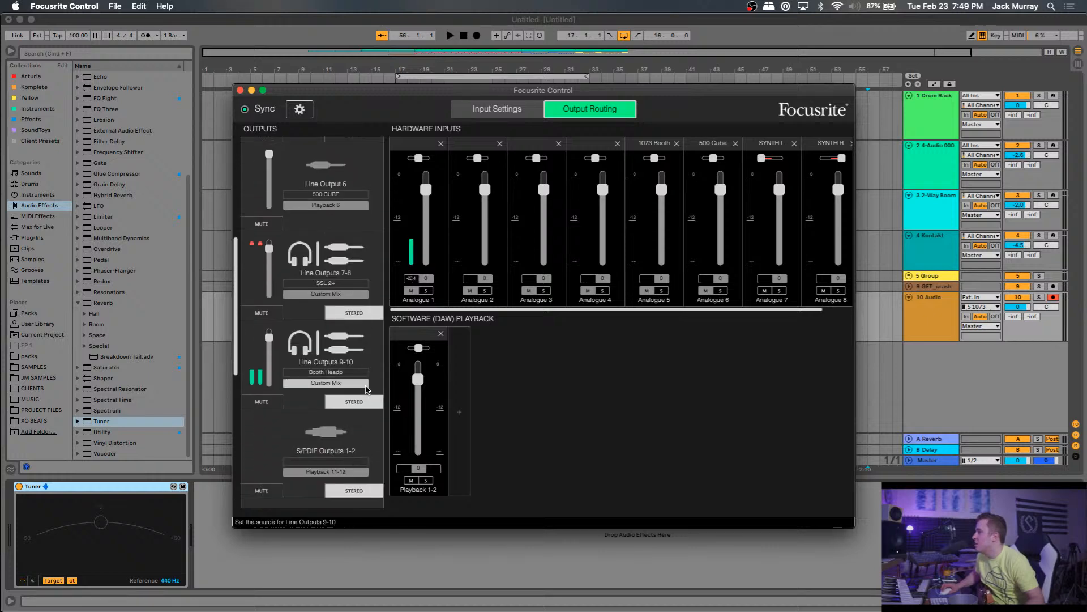
{"action": "left_click", "coordinate": [374, 256]}
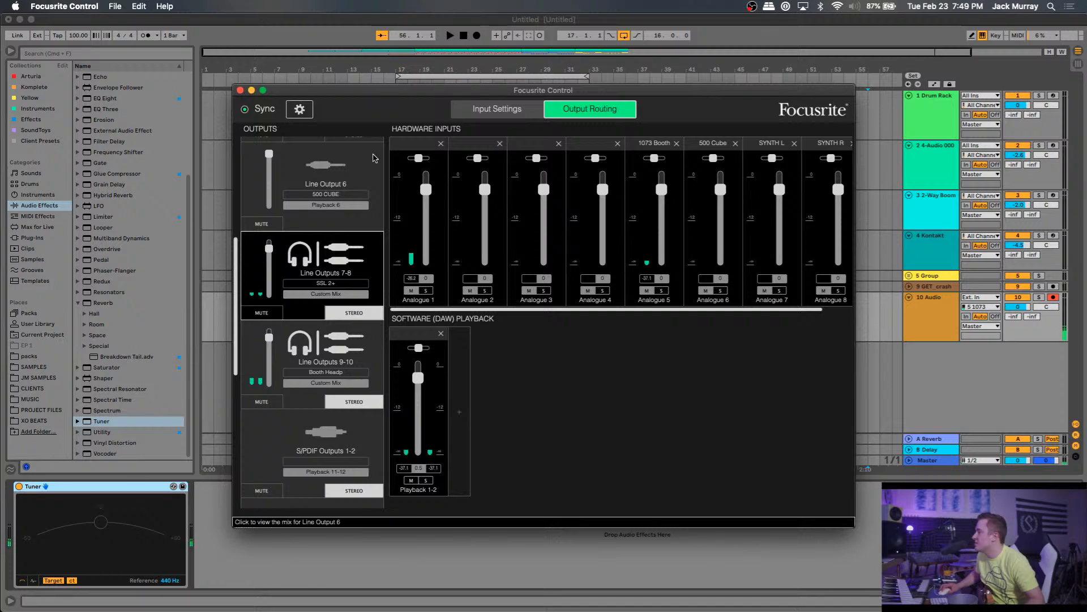
{"action": "left_click", "coordinate": [253, 92]}
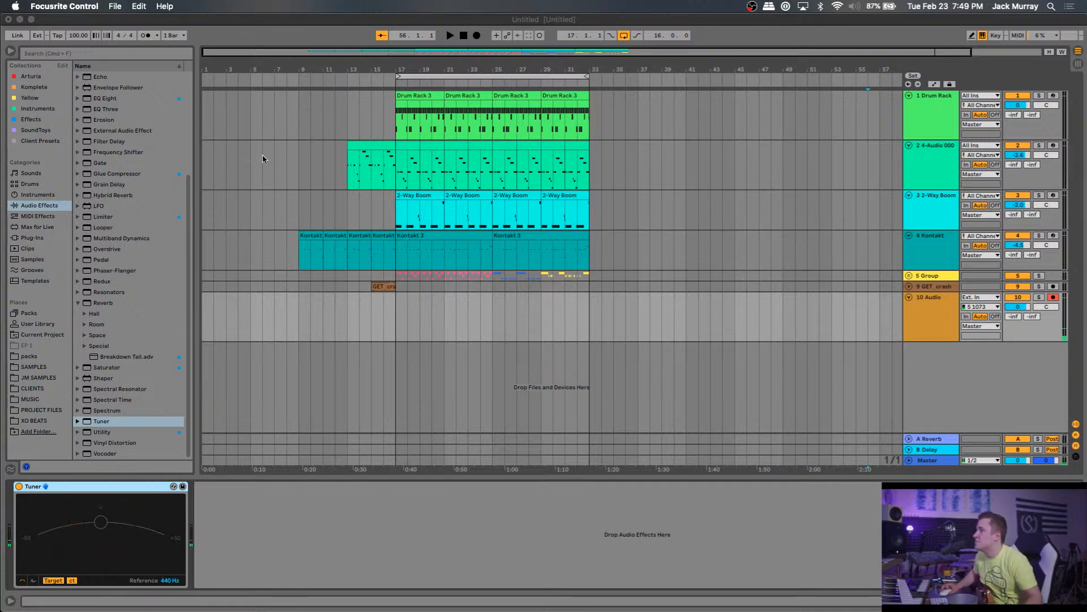
Add an Amp and a Cabinet after the Tuner on the orange audio track, and place a Pedal before the Amp.
{"action": "scroll", "coordinate": [124, 90], "scroll_direction": "up", "scroll_amount": 5}
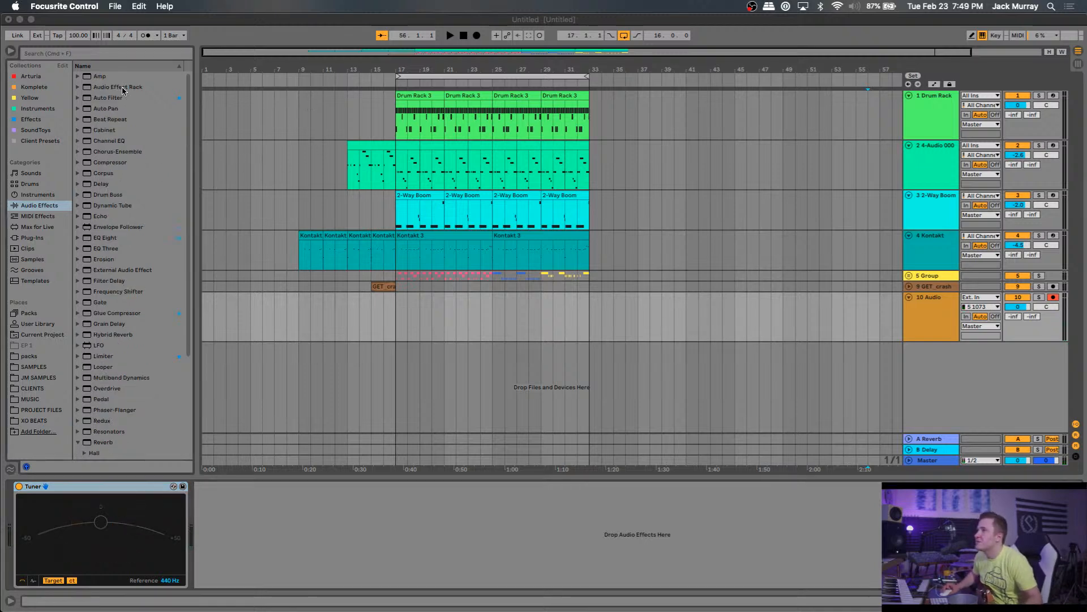
{"action": "left_click", "coordinate": [317, 511]}
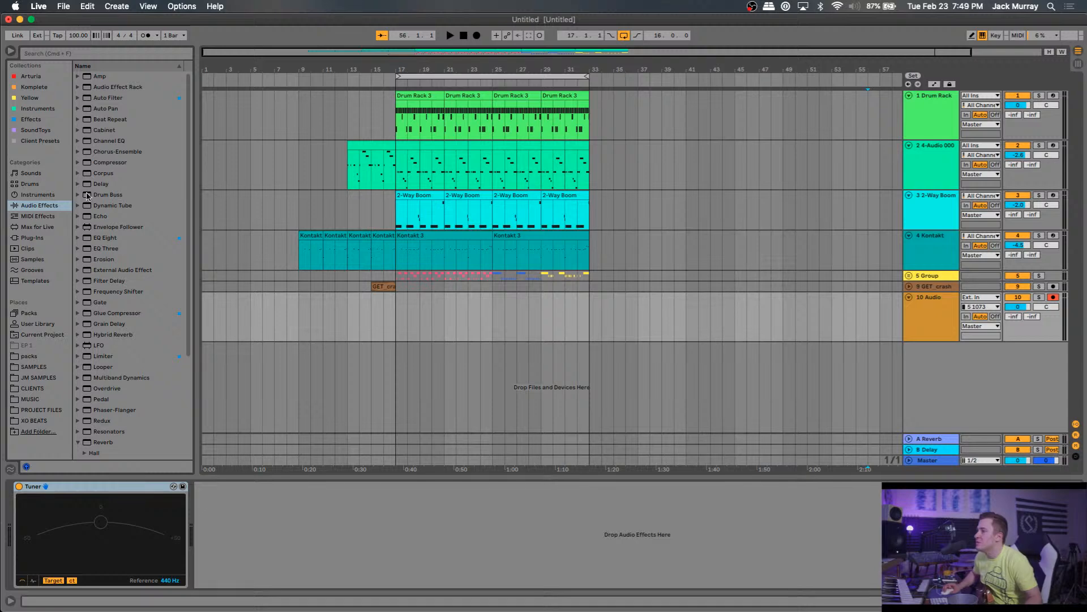
{"action": "left_click_drag", "start_coordinate": [99, 78], "coordinate": [362, 540]}
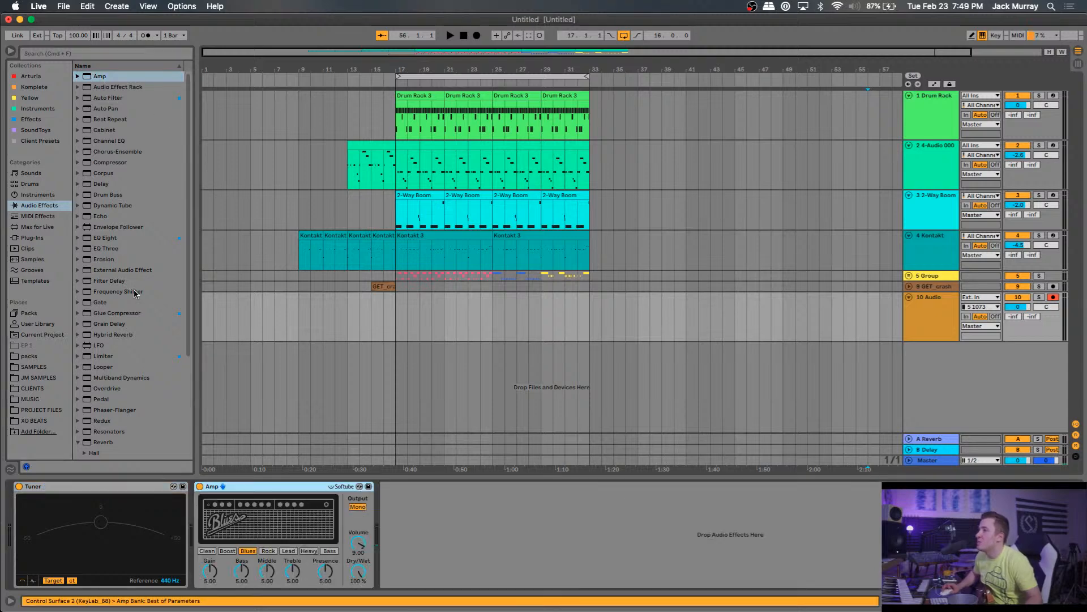
{"action": "left_click_drag", "start_coordinate": [104, 130], "coordinate": [545, 497]}
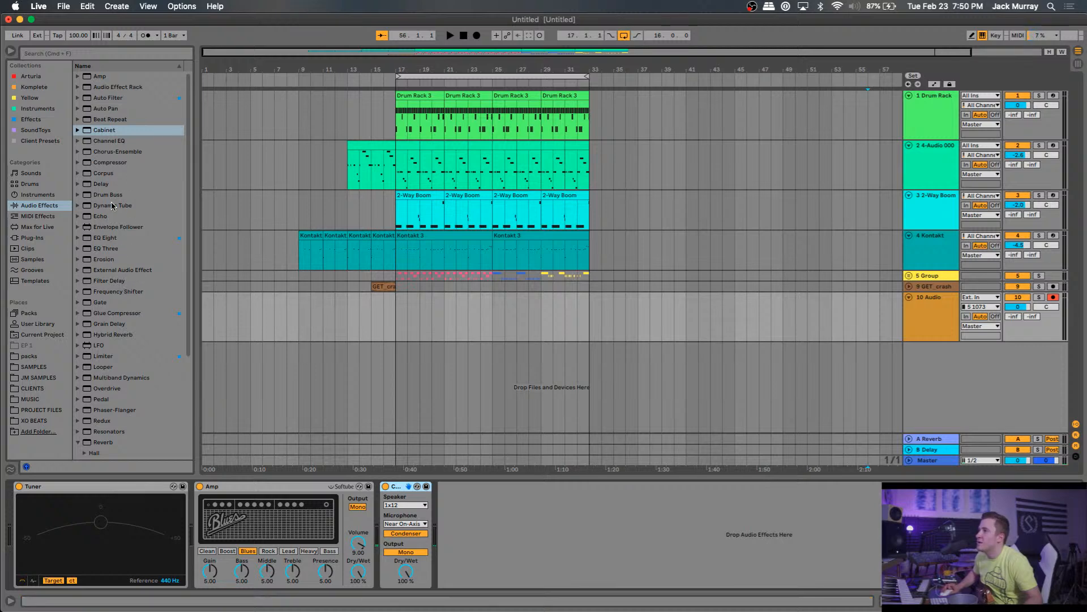
{"action": "left_click_drag", "start_coordinate": [110, 399], "coordinate": [198, 488]}
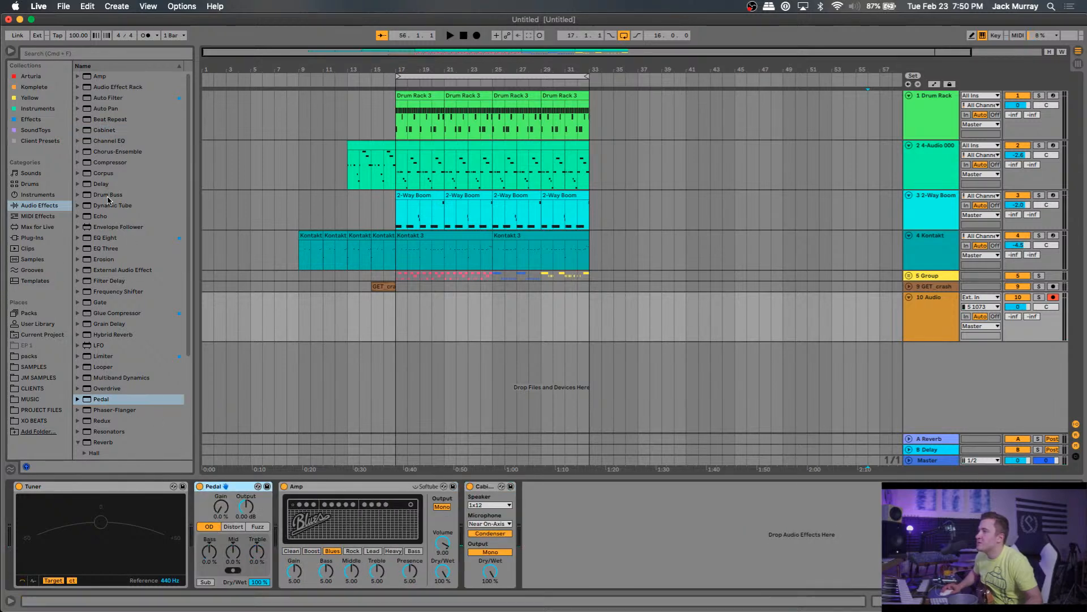
Insert a Chorus-Ensemble, a Delay and a Reverb, in that order, between the Pedal and the Amp.
{"action": "left_click_drag", "start_coordinate": [115, 150], "coordinate": [289, 510]}
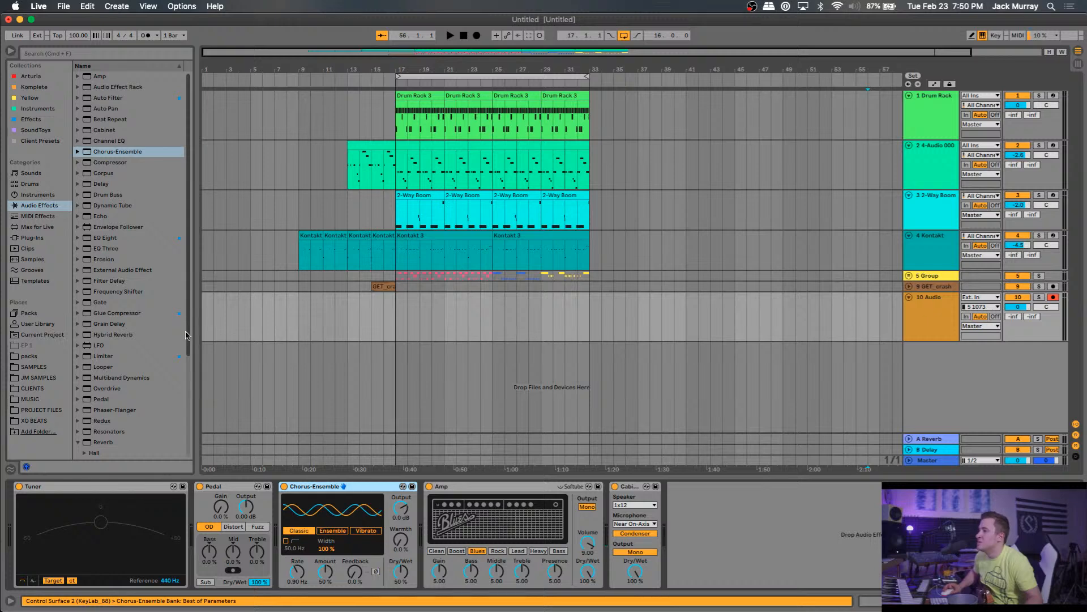
{"action": "left_click", "coordinate": [108, 184]}
{"action": "mouse_move", "coordinate": [108, 188]}
{"action": "left_mouse_down"}
{"action": "mouse_move", "coordinate": [461, 527]}
{"action": "mouse_move", "coordinate": [445, 508]}
{"action": "left_mouse_up"}
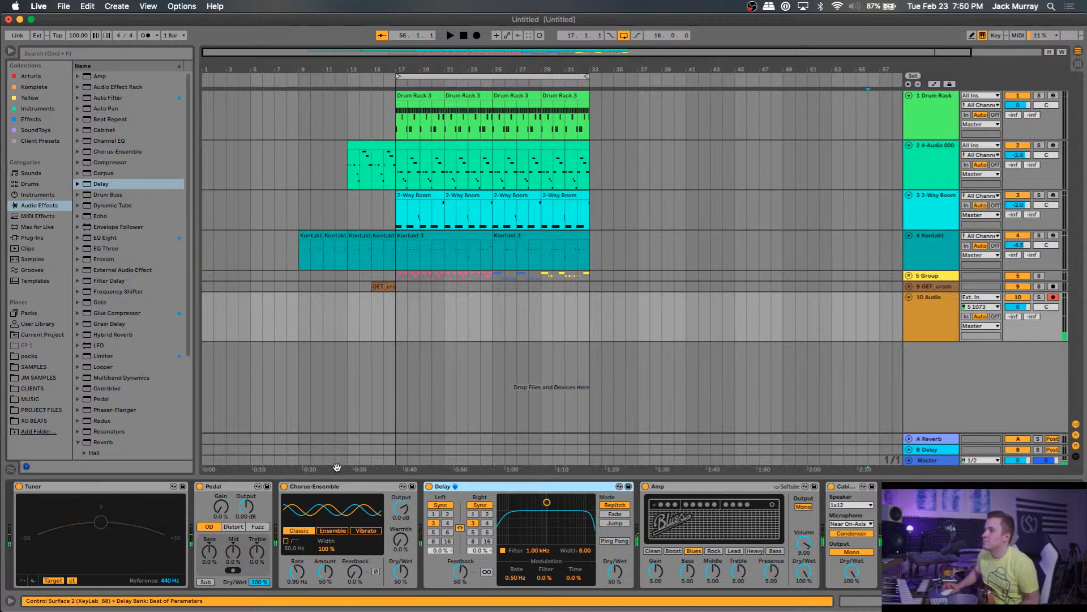
{"action": "mouse_move", "coordinate": [102, 442]}
{"action": "left_mouse_down"}
{"action": "mouse_move", "coordinate": [640, 532]}
{"action": "mouse_move", "coordinate": [667, 534]}
{"action": "mouse_move", "coordinate": [666, 525]}
{"action": "left_mouse_up"}
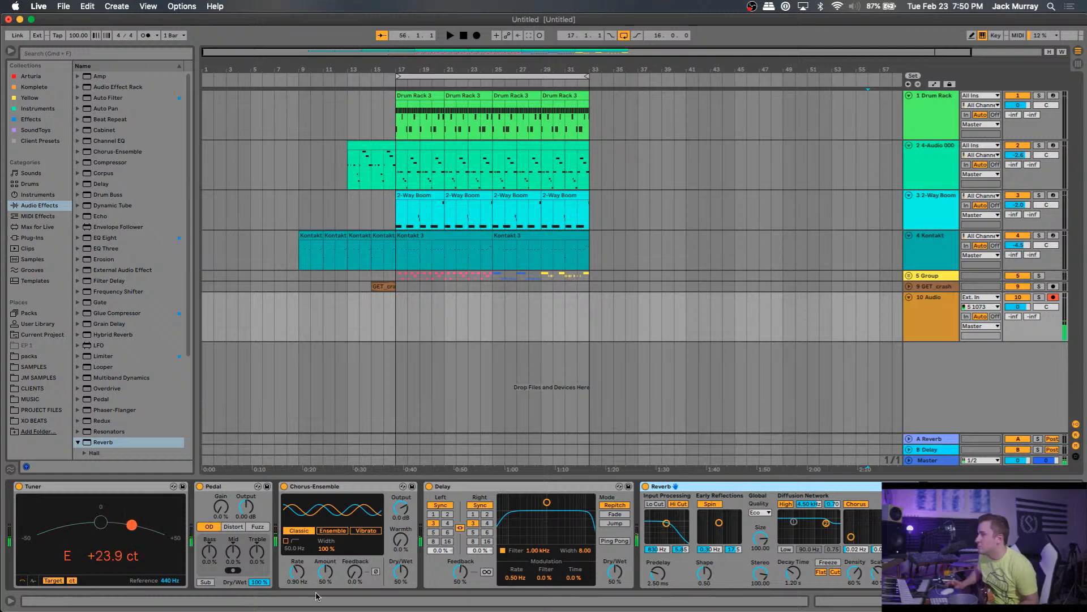
Set the Pedal's Gain to 21% and the Delay's Dry/Wet to 40%, trying other delay divisions and Ping Pong mode.
{"action": "left_click_drag", "start_coordinate": [234, 502], "coordinate": [233, 498]}
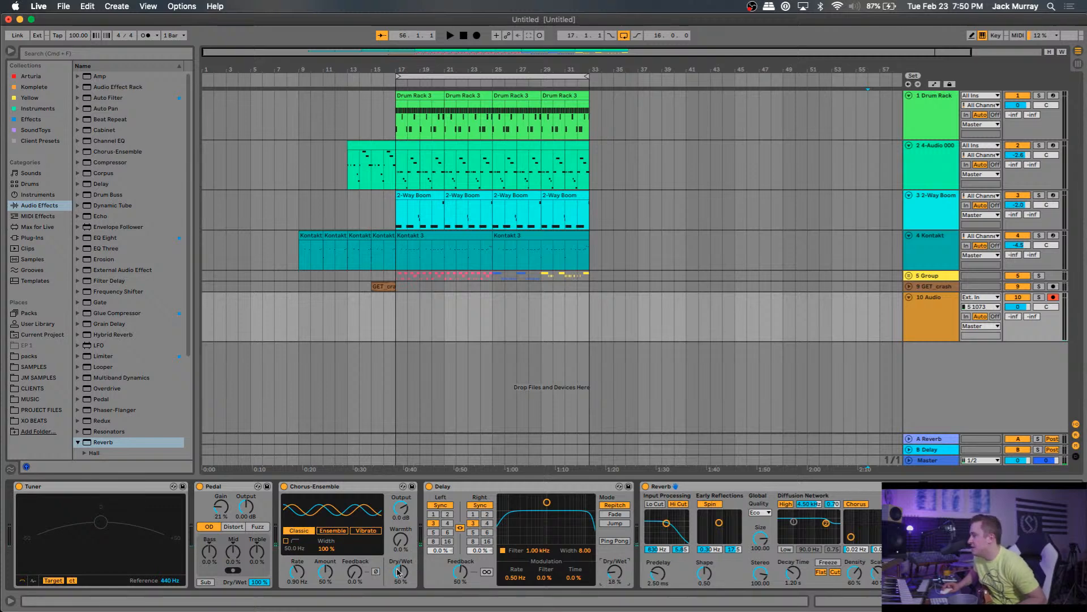
{"action": "scroll", "coordinate": [877, 529], "scroll_direction": "right", "scroll_amount": 3}
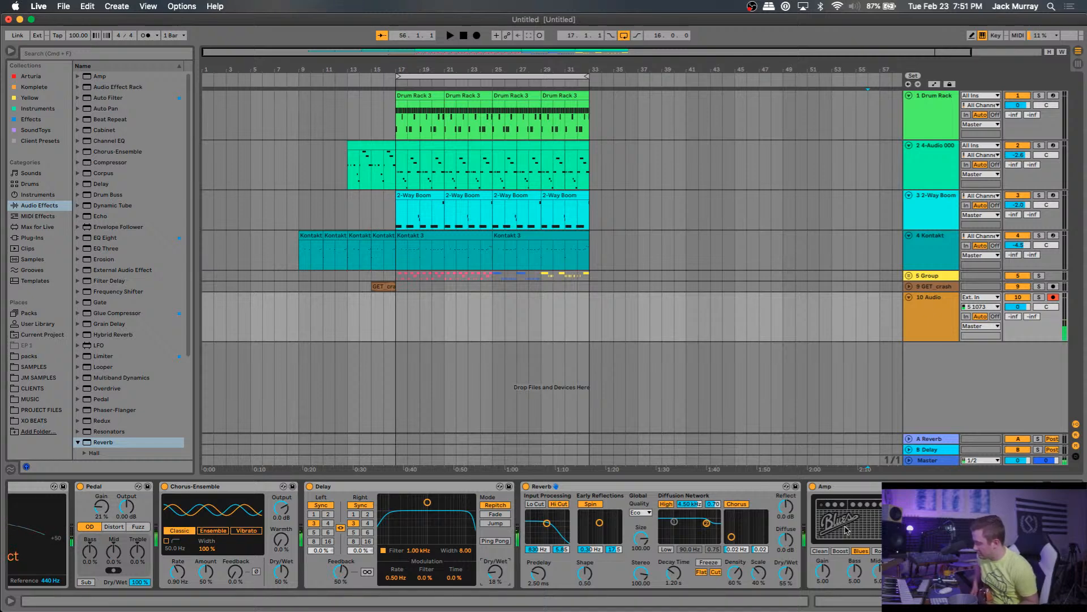
{"action": "scroll", "coordinate": [414, 556], "scroll_direction": "right", "scroll_amount": 1}
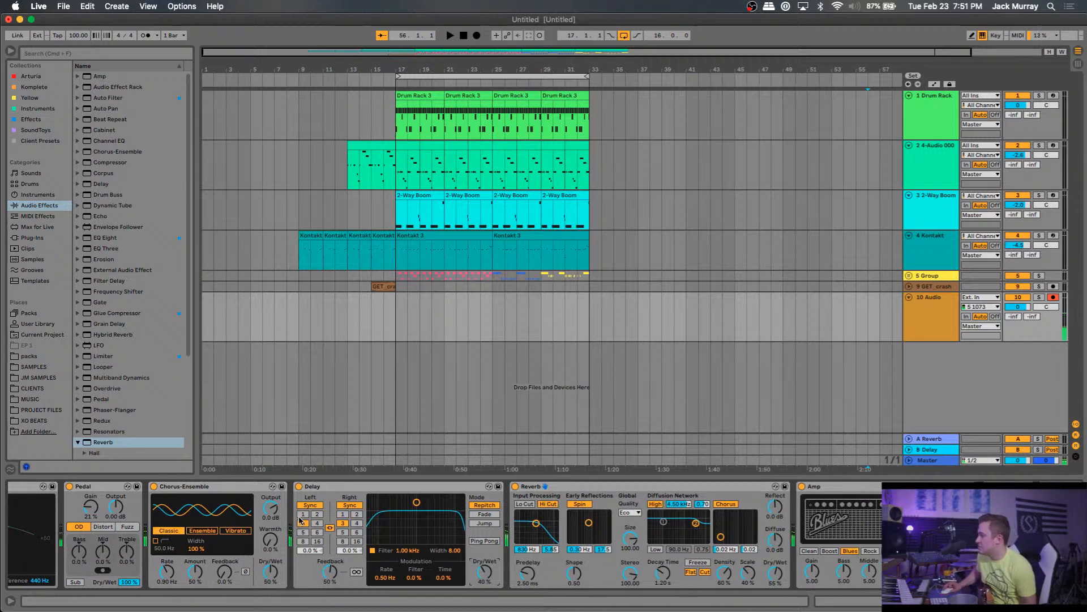
{"action": "left_click", "coordinate": [355, 523]}
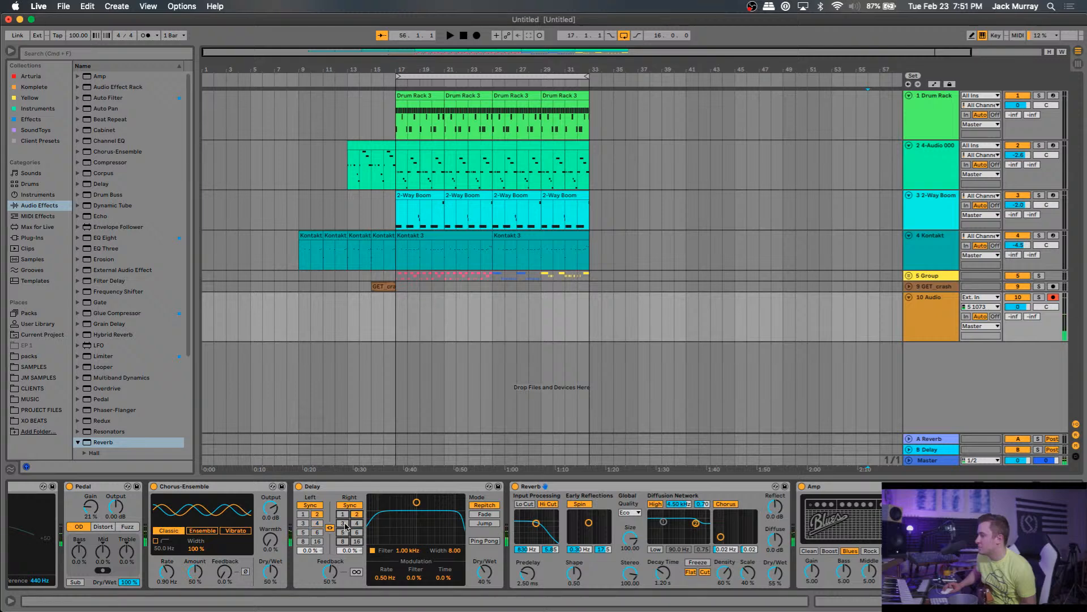
{"action": "left_click", "coordinate": [485, 542]}
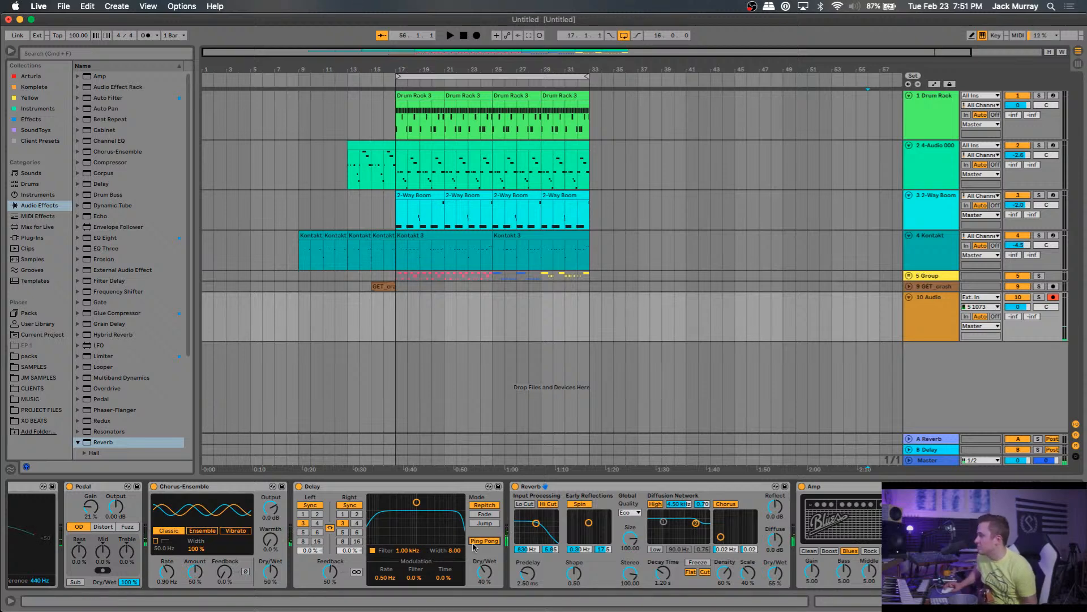
While playing the song from bar 9, add an EQ Eight after the Cabinet and set the Delay's Dry/Wet to 28%.
{"action": "left_click", "coordinate": [298, 302]}
{"action": "key", "text": "space"}
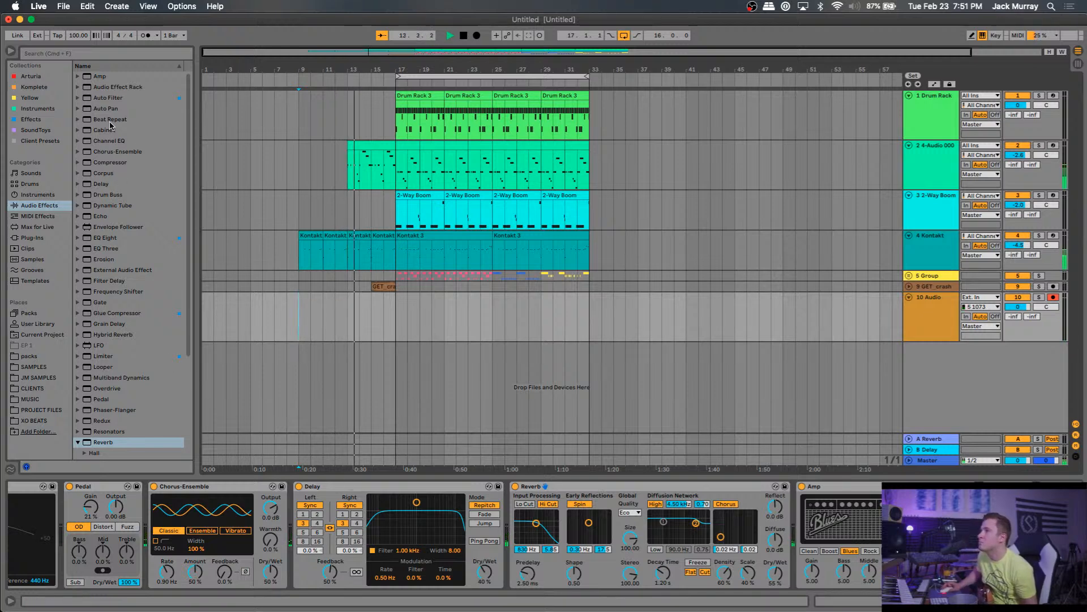
{"action": "double_click", "coordinate": [107, 238]}
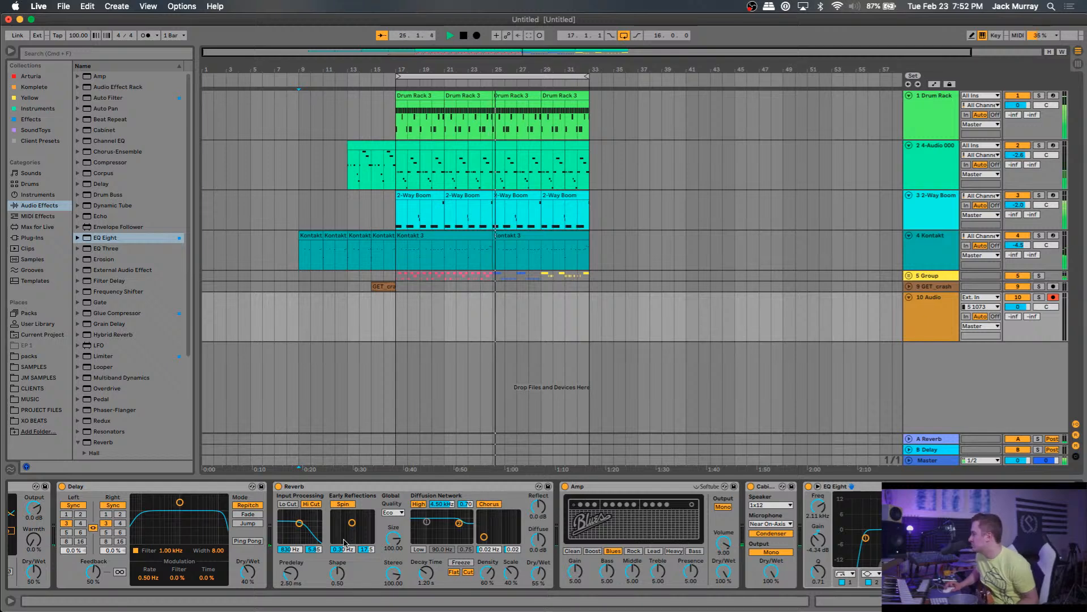
{"action": "left_click_drag", "start_coordinate": [247, 571], "coordinate": [248, 574]}
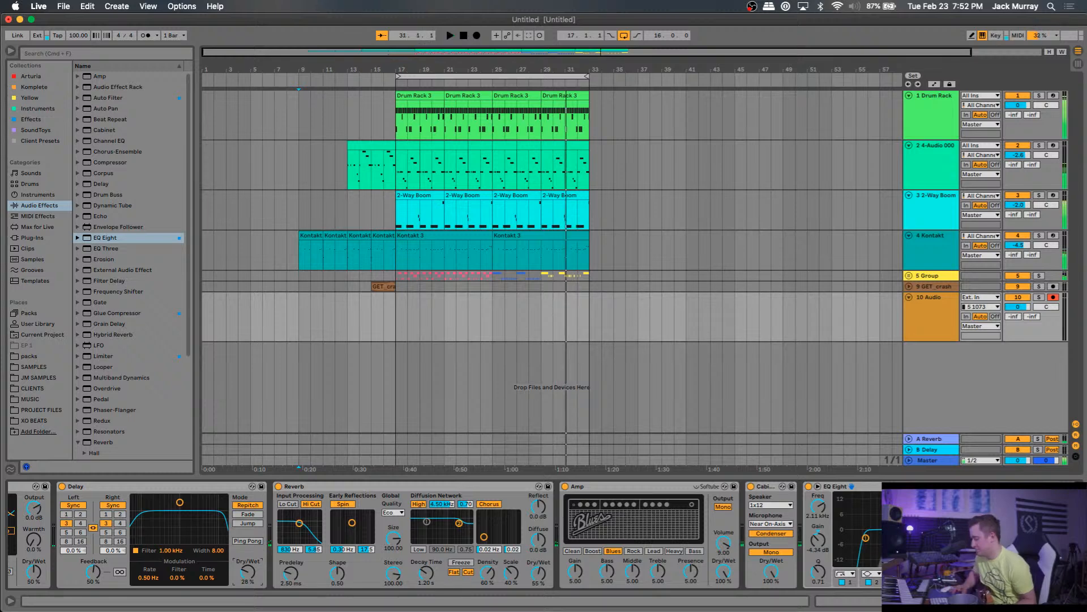
Select bars 17 to 33 on the orange audio track, record looped instrument passes there, and stop recording.
{"action": "scroll", "coordinate": [405, 508], "scroll_direction": "right", "scroll_amount": 1}
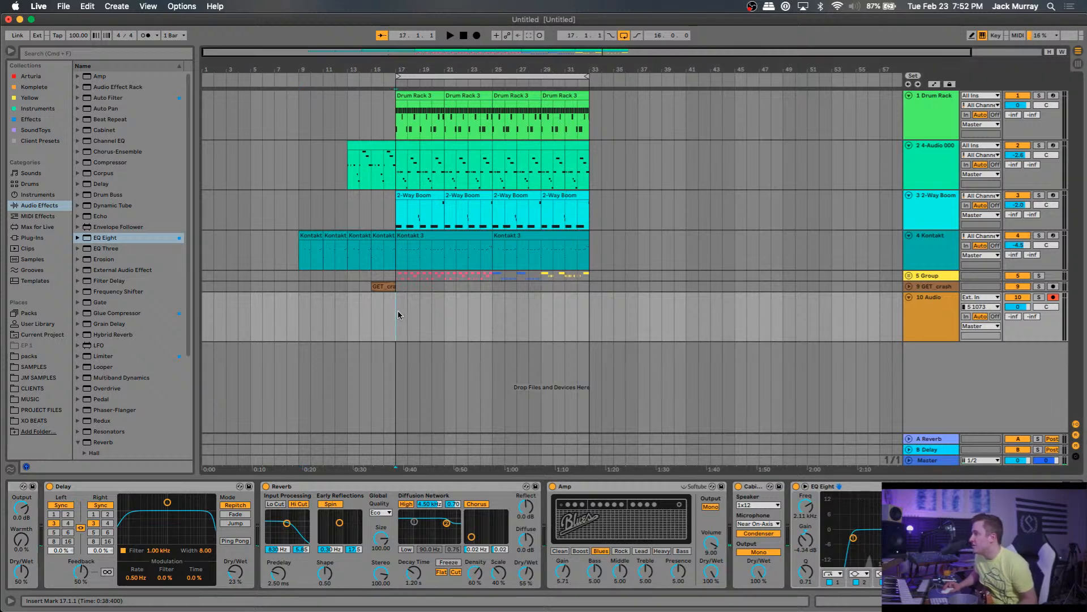
{"action": "left_click_drag", "start_coordinate": [397, 310], "coordinate": [593, 302]}
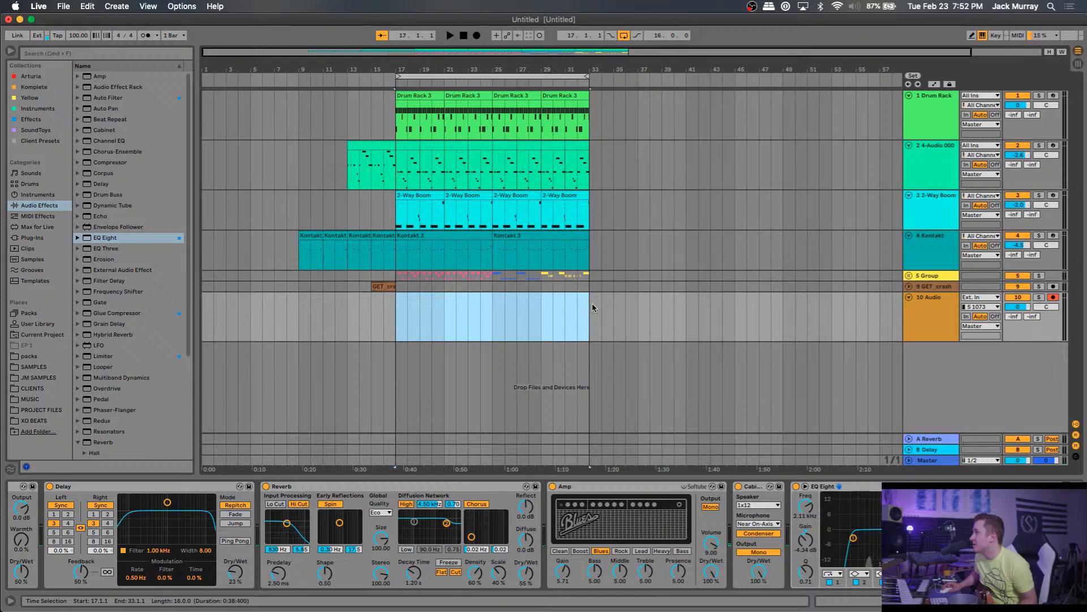
{"action": "left_click", "coordinate": [478, 36]}
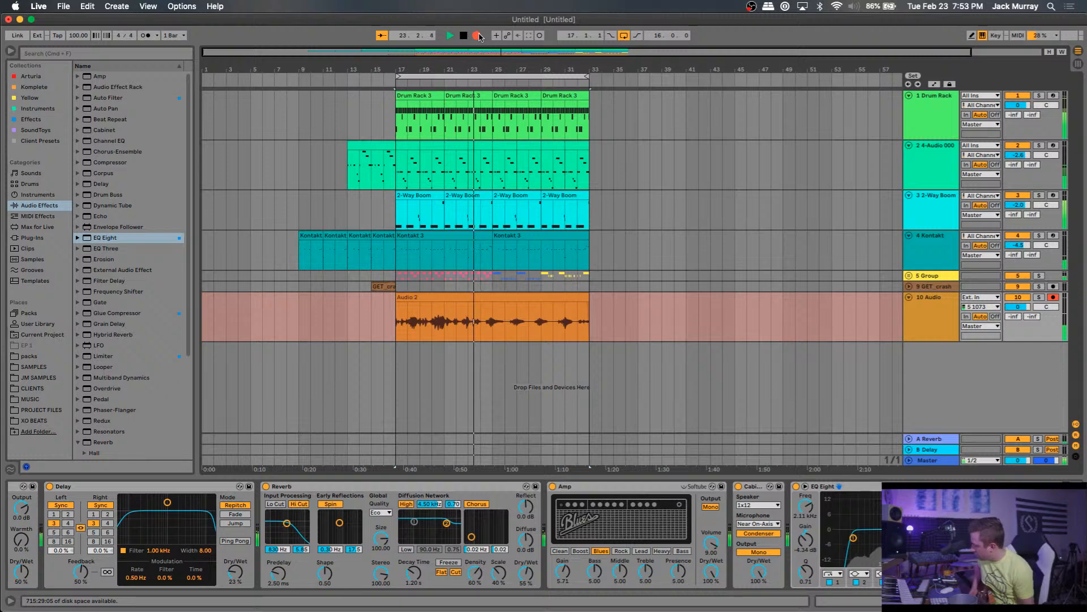
{"action": "key", "text": "space"}
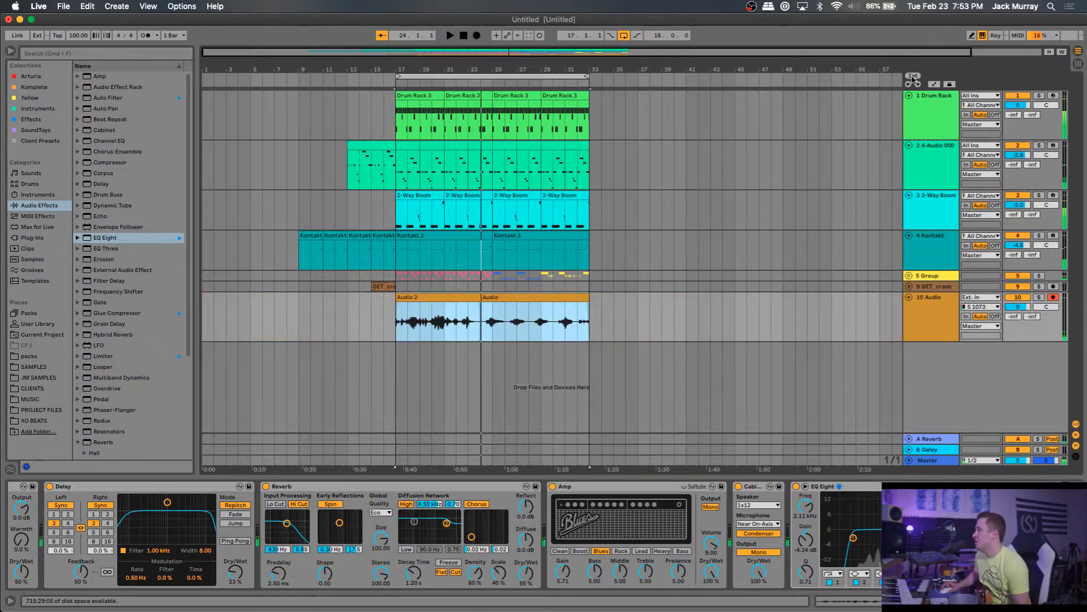
Show the take lanes of the orange audio track.
{"action": "right_click", "coordinate": [935, 292]}
{"action": "right_click", "coordinate": [921, 309]}
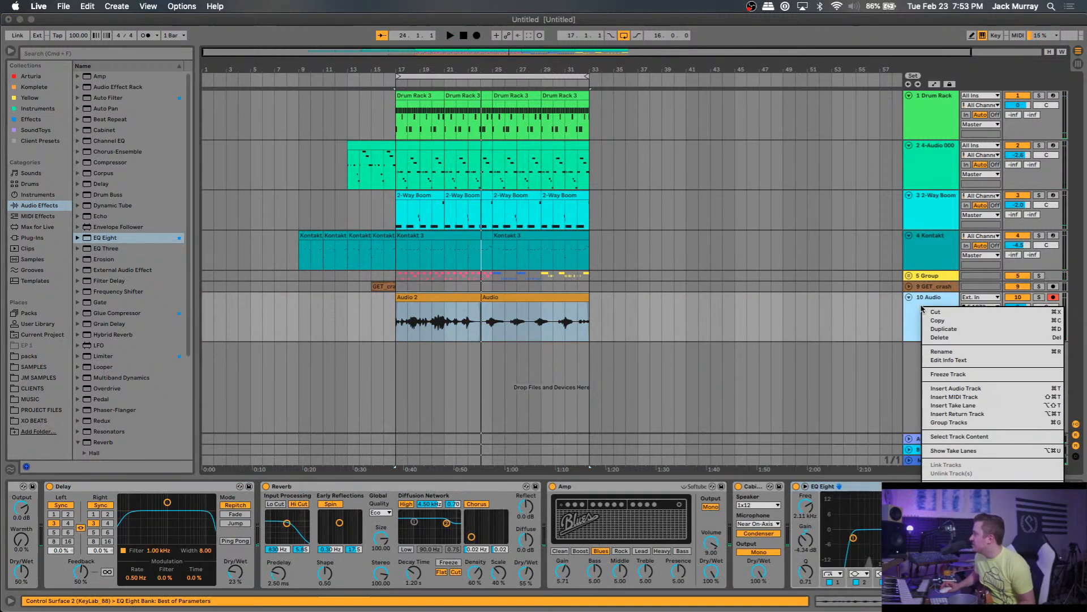
{"action": "left_click", "coordinate": [968, 451]}
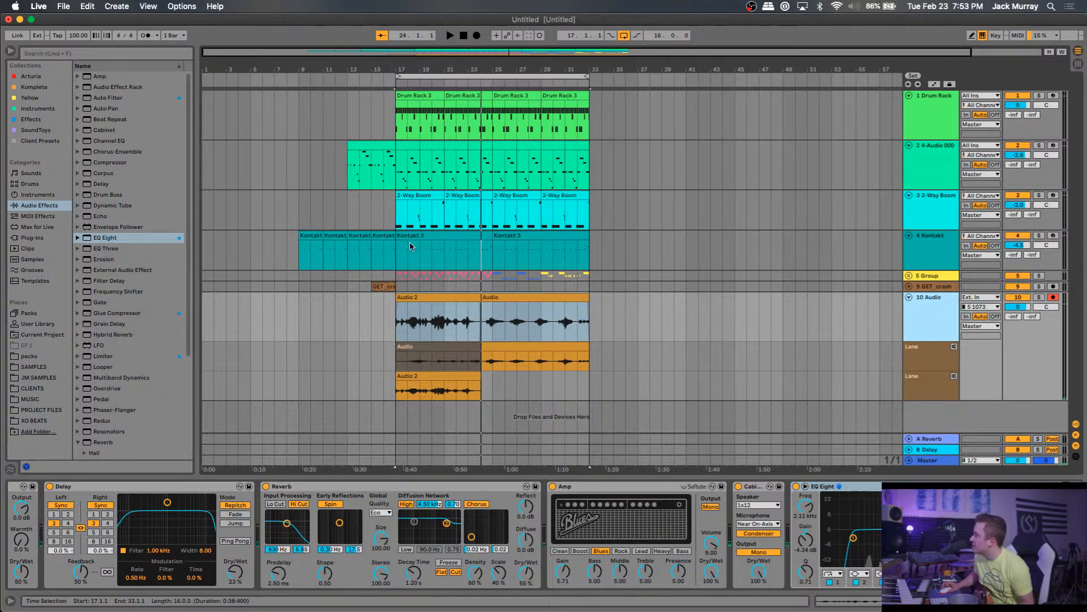
Record several more looped takes from bar 17 into new lanes on the orange audio track, and stop recording.
{"action": "left_click", "coordinate": [477, 36]}
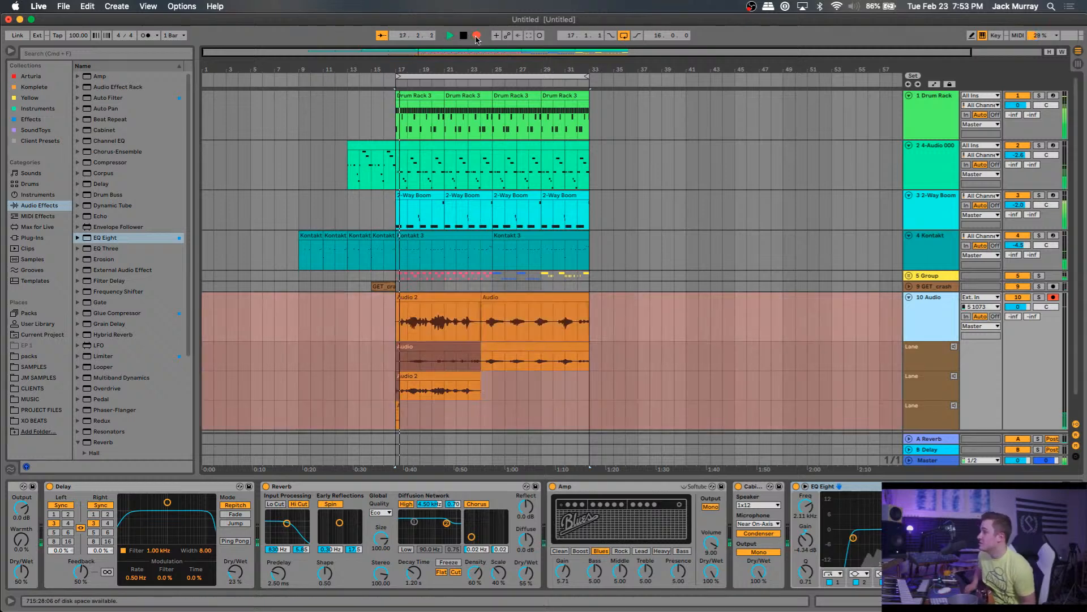
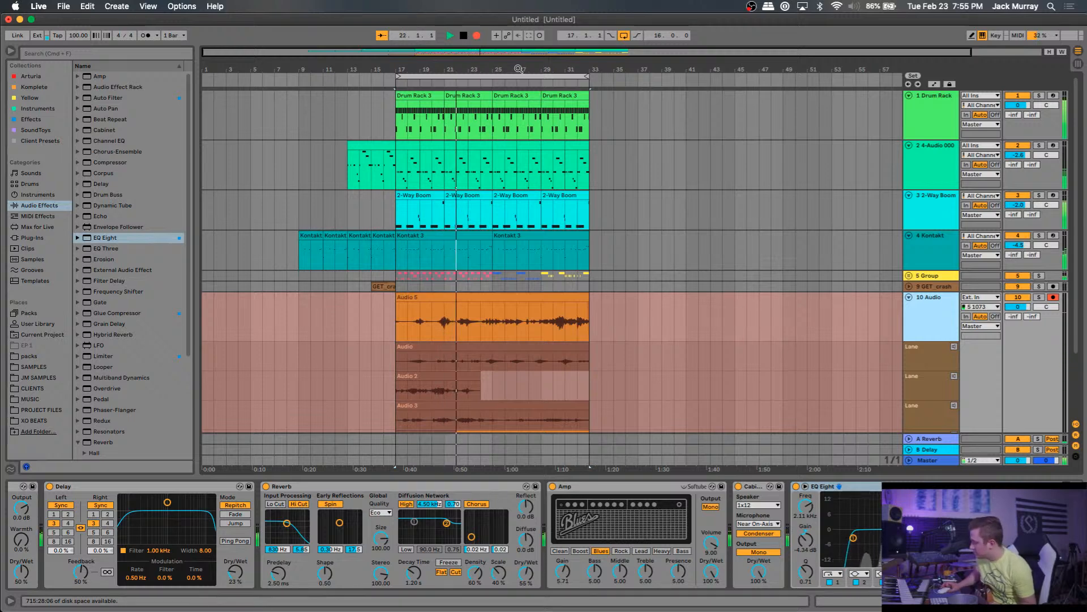
{"action": "scroll", "coordinate": [610, 158], "scroll_direction": "down", "scroll_amount": 3}
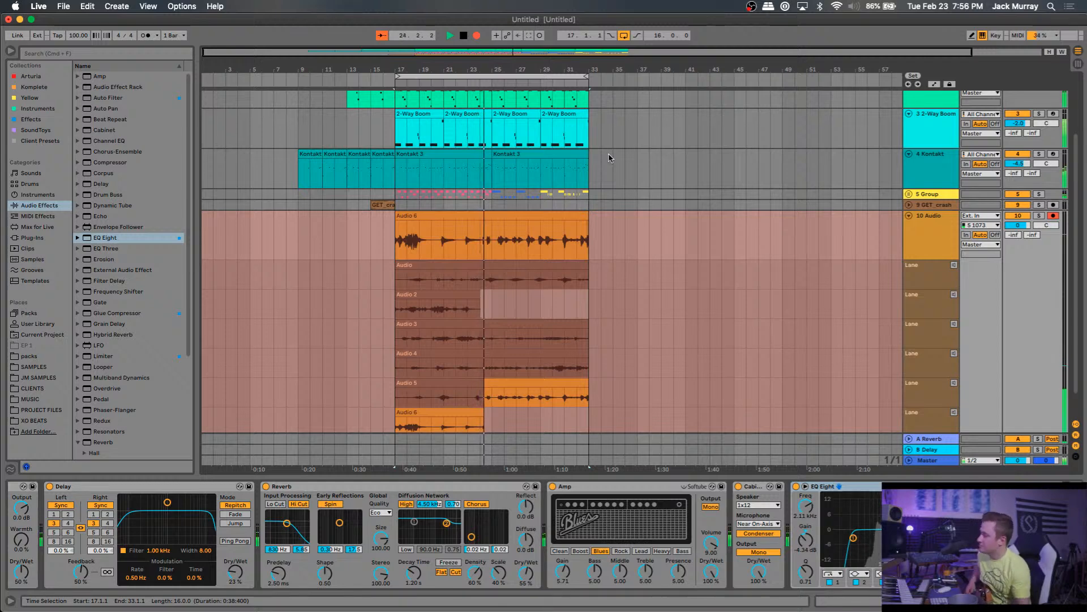
{"action": "key", "text": "space"}
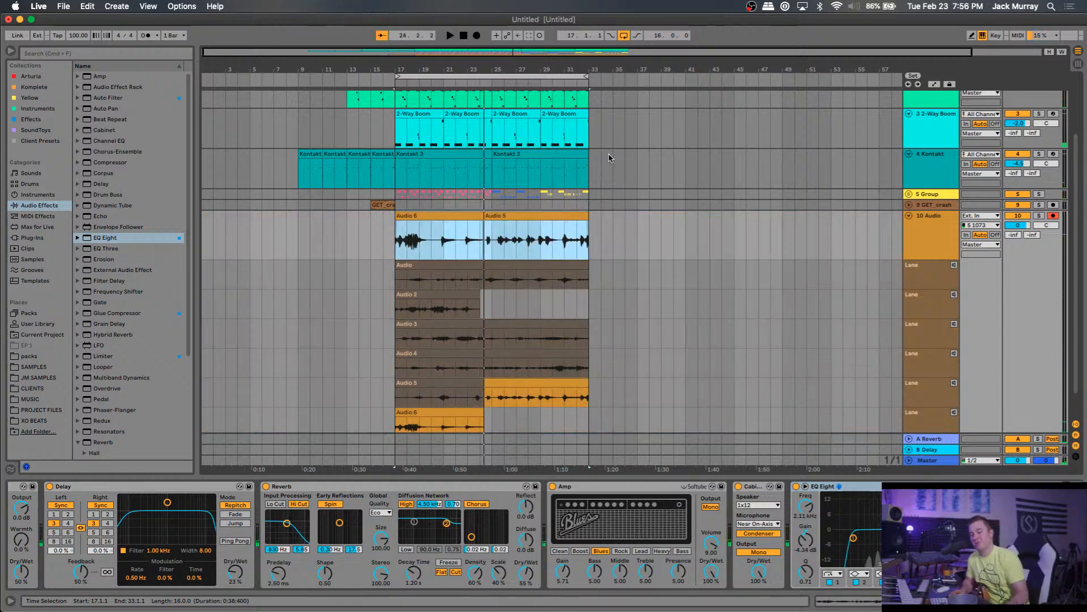
Select the end section of the Audio 6 take in its lane, starting at bar 22.3.
{"action": "scroll", "coordinate": [463, 421], "scroll_direction": "up", "scroll_amount": 5}
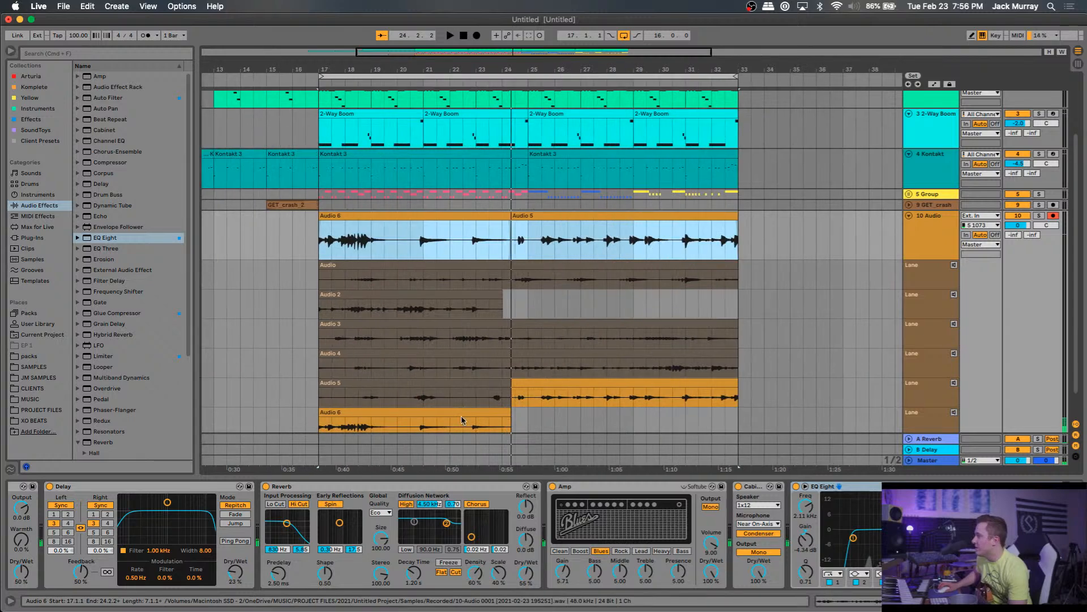
{"action": "left_click", "coordinate": [463, 425]}
{"action": "left_click_drag", "start_coordinate": [464, 426], "coordinate": [516, 412]}
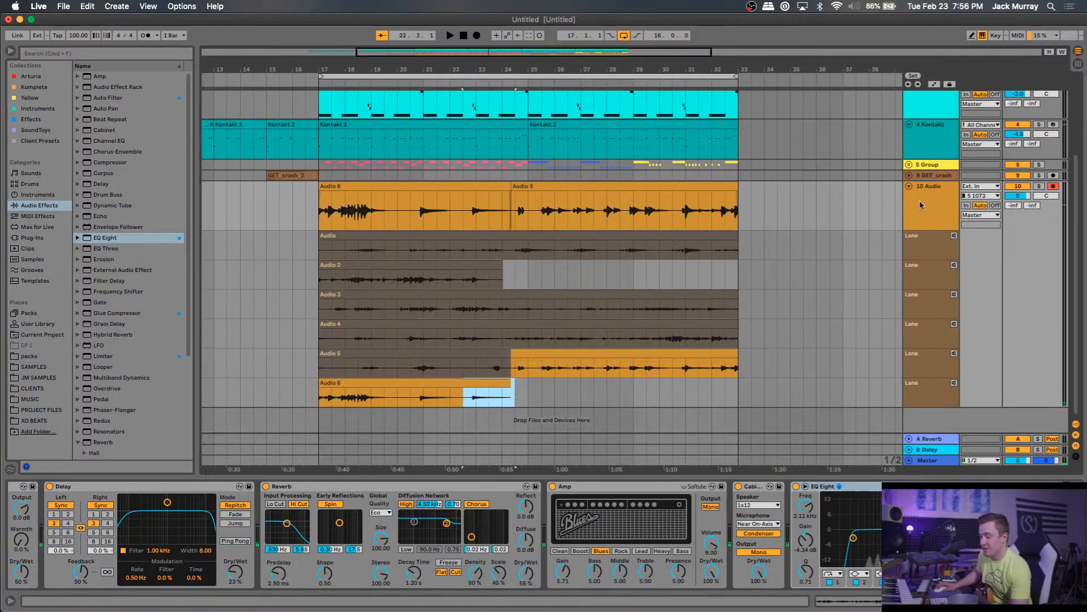
Insert a new audio track below the take lanes, move the selected Audio 6 end section onto it, and start playback.
{"action": "key", "text": "super+t"}
{"action": "left_click", "coordinate": [459, 375]}
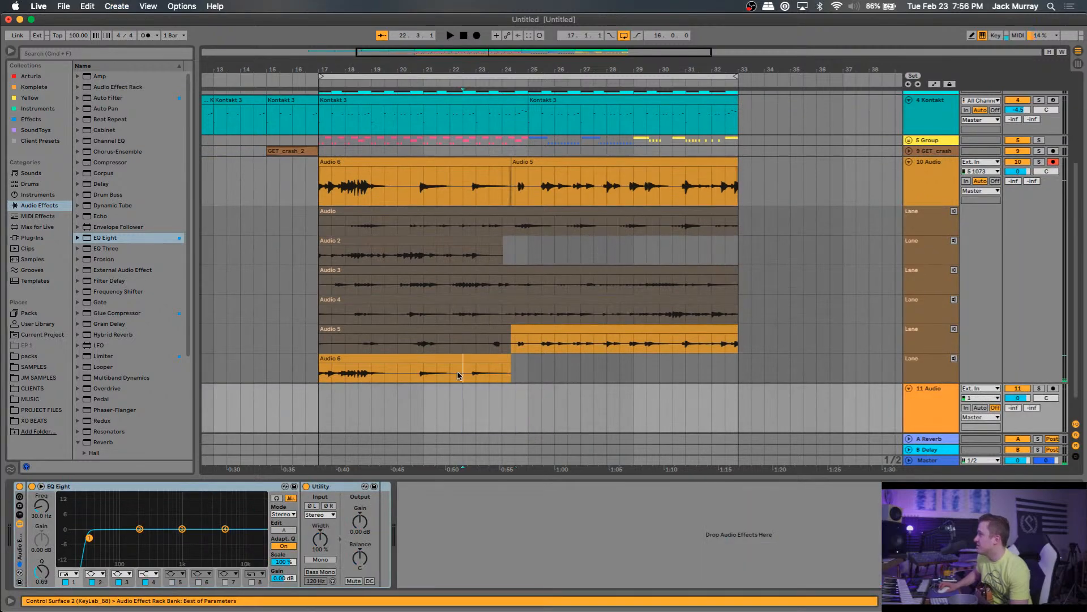
{"action": "left_click_drag", "start_coordinate": [521, 374], "coordinate": [484, 422]}
{"action": "key", "text": "space"}
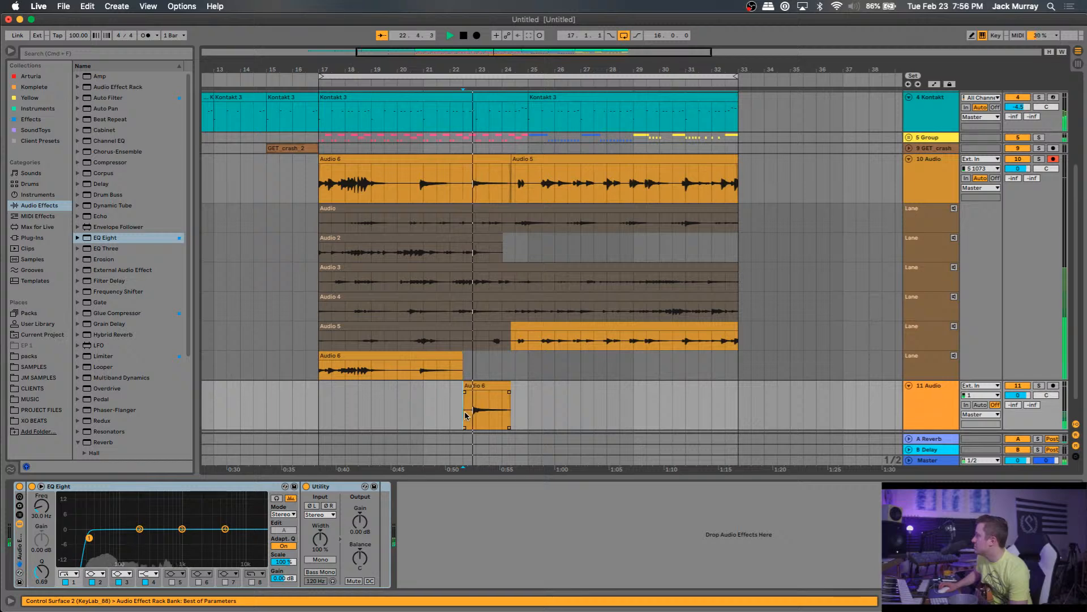
Trim the start of the Audio 6 clip on 11 Audio to just past 22.4.1, and audition it from 22.3 with 10 Audio muted.
{"action": "left_click", "coordinate": [905, 411]}
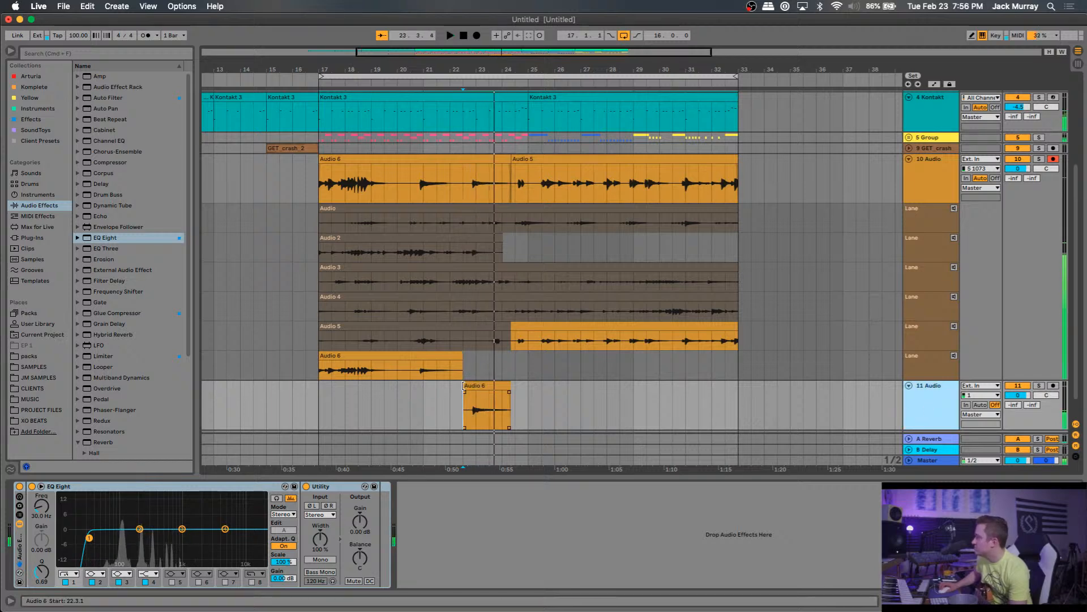
{"action": "key", "text": "space"}
{"action": "left_click_drag", "start_coordinate": [464, 405], "coordinate": [472, 405]}
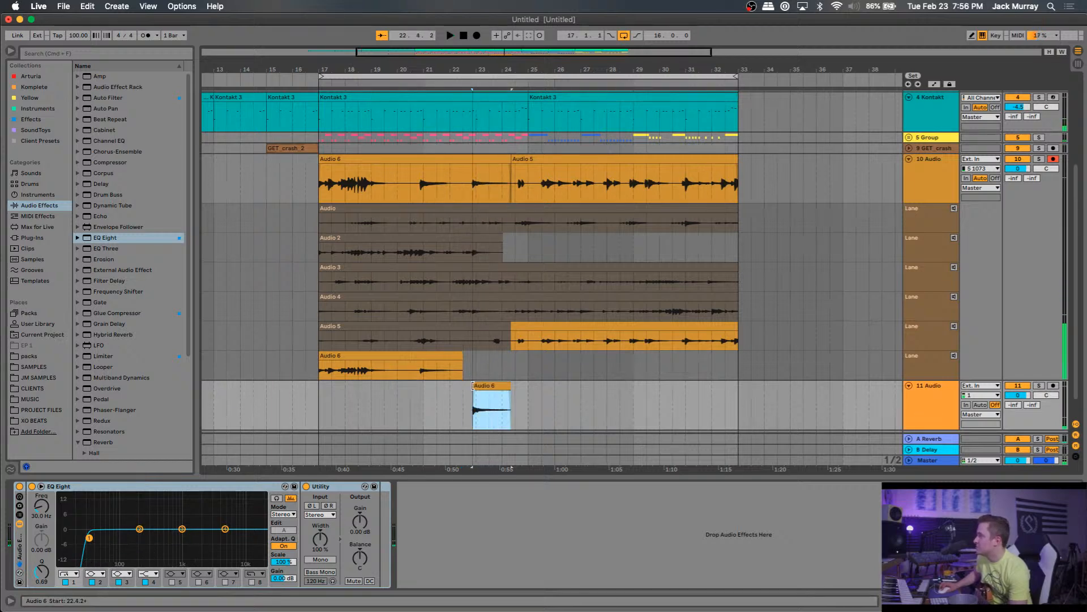
{"action": "left_click", "coordinate": [462, 402]}
{"action": "key", "text": "space"}
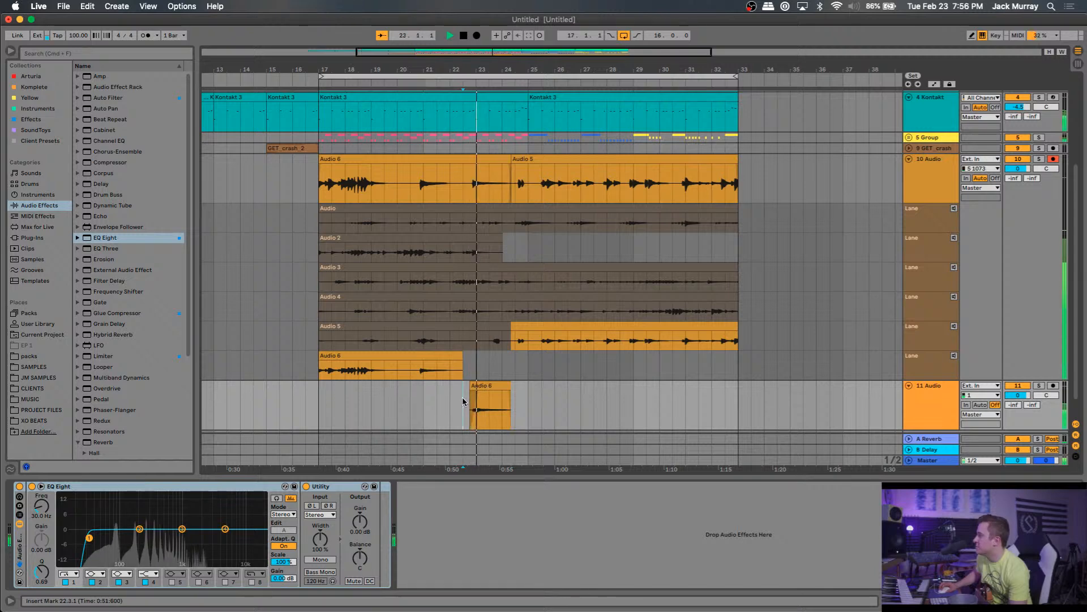
{"action": "key", "text": "space"}
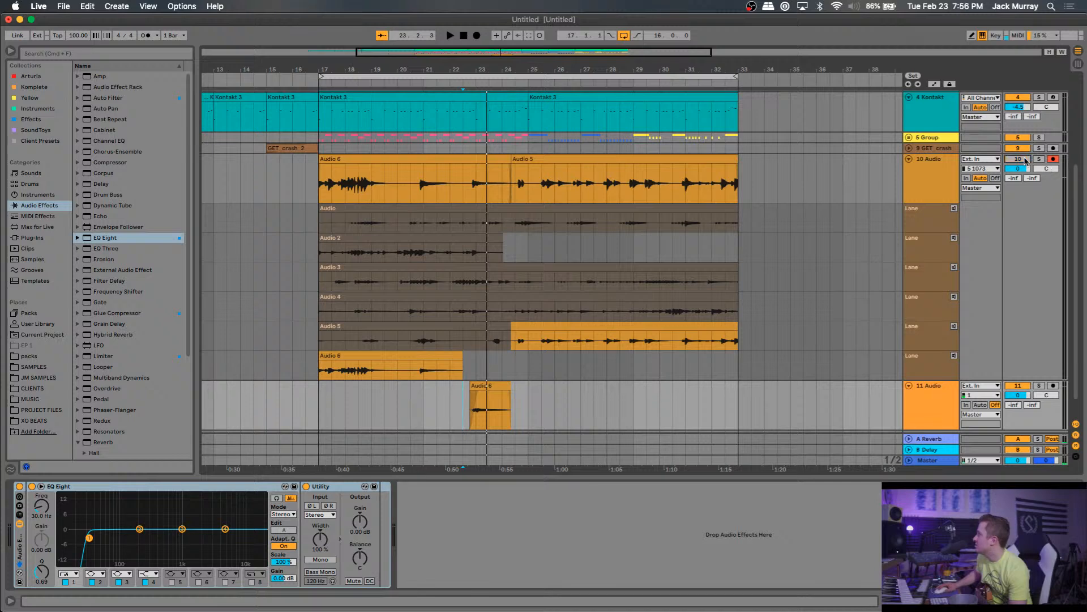
{"action": "key", "text": "space"}
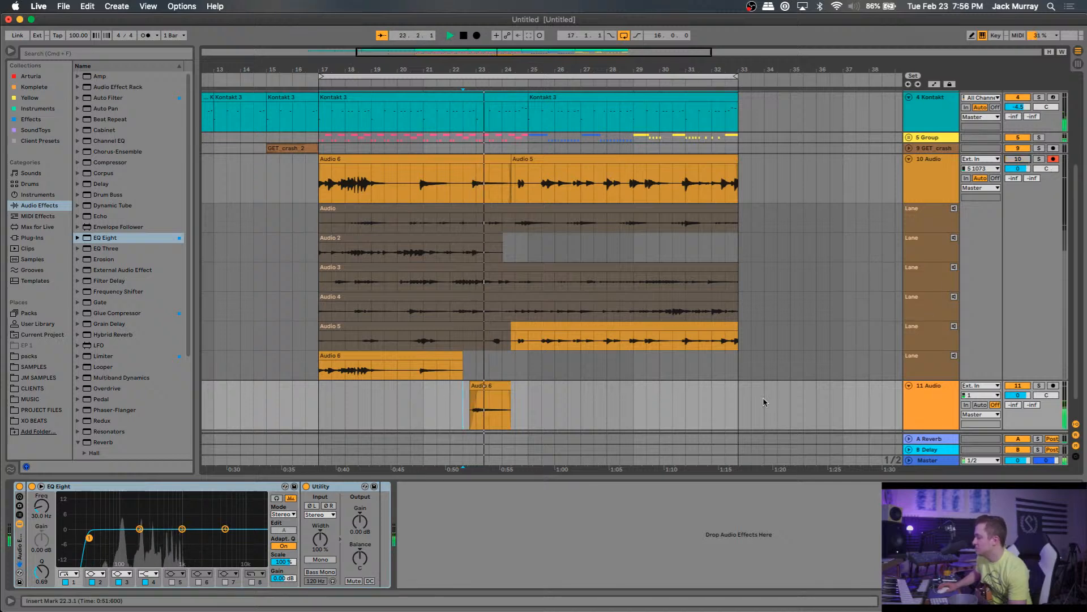
{"action": "key", "text": "space"}
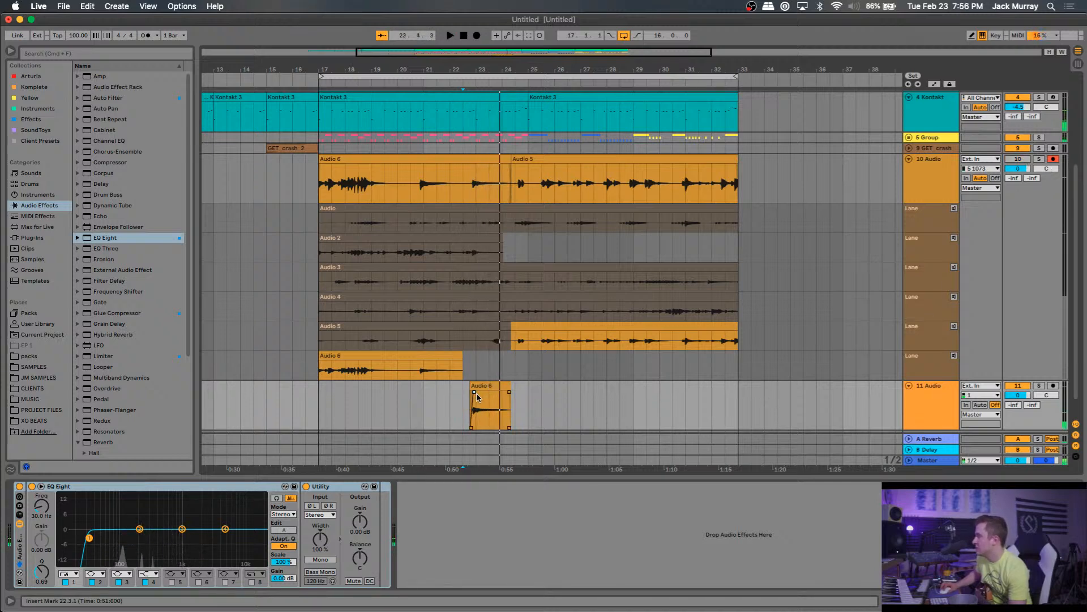
Group the effects chain of the 10 Audio track, from Tuner to EQ Eight, into one rack.
{"action": "left_click", "coordinate": [934, 177]}
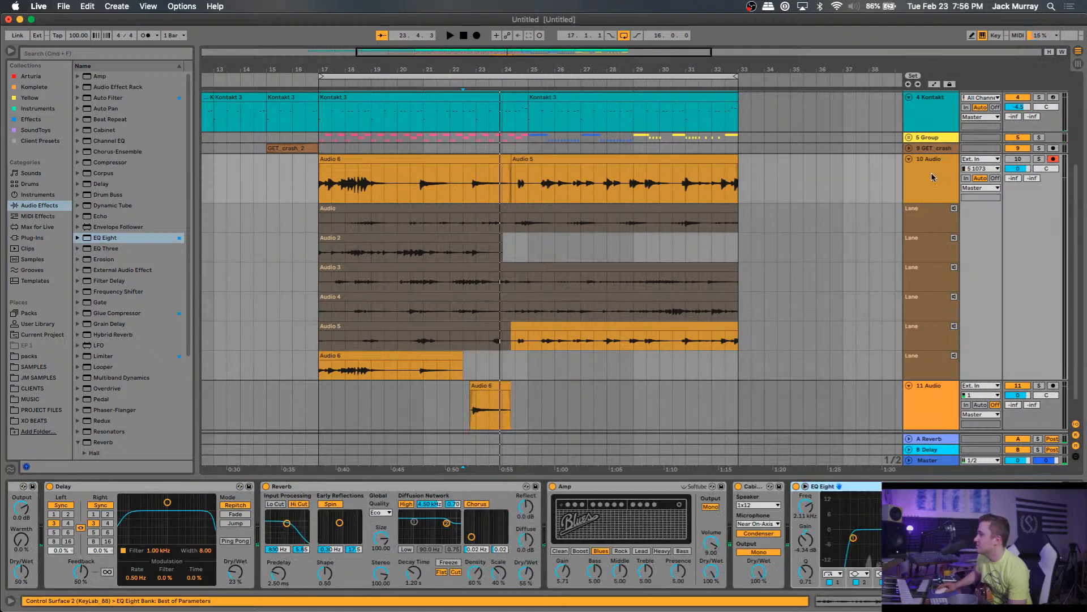
{"action": "scroll", "coordinate": [320, 495], "scroll_direction": "right", "scroll_amount": 3}
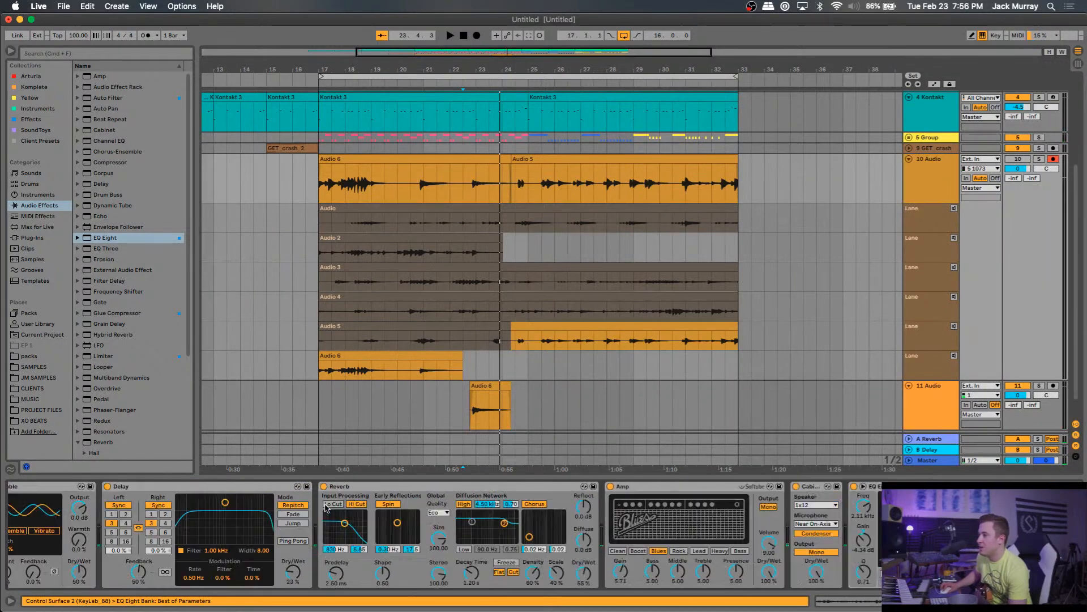
{"action": "left_click", "coordinate": [814, 490]}
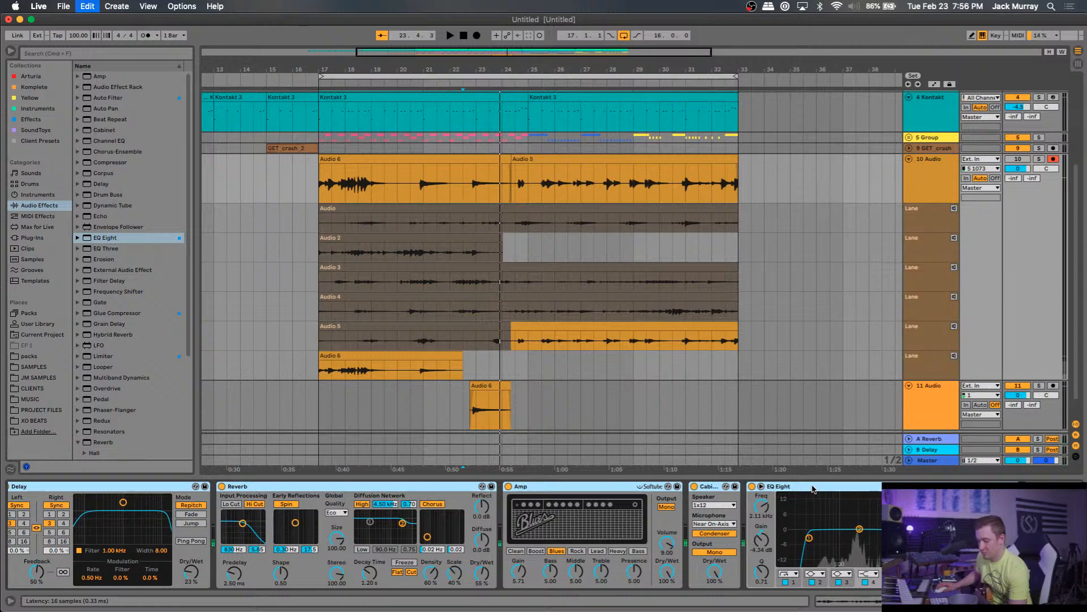
{"action": "key", "text": "super+g"}
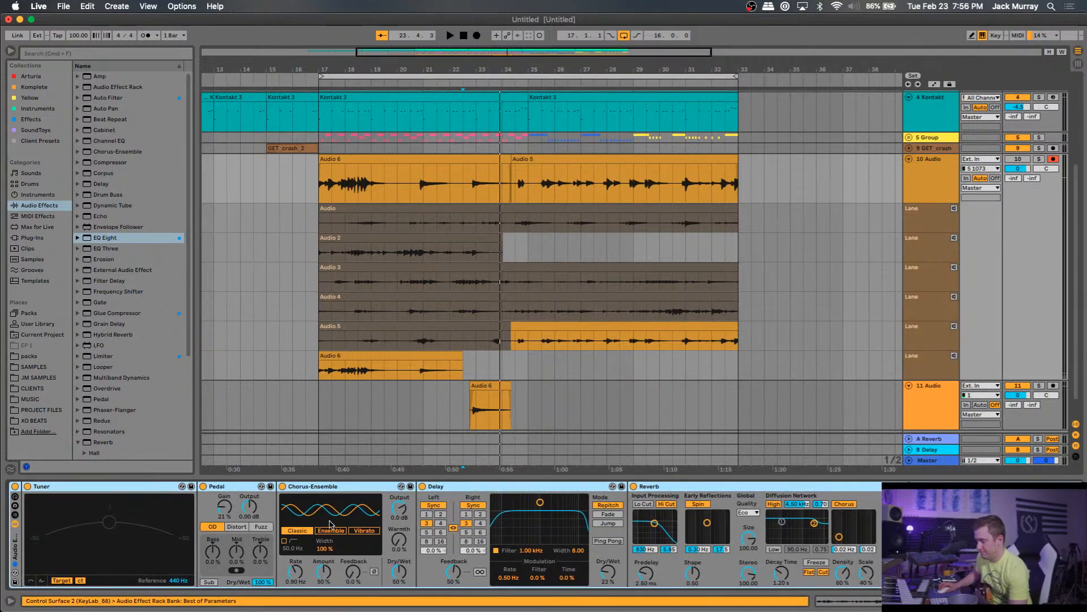
Replace the EQ Eight and Utility rack on 11 Audio with a copy of the 10 Audio effects rack.
{"action": "left_click", "coordinate": [951, 426]}
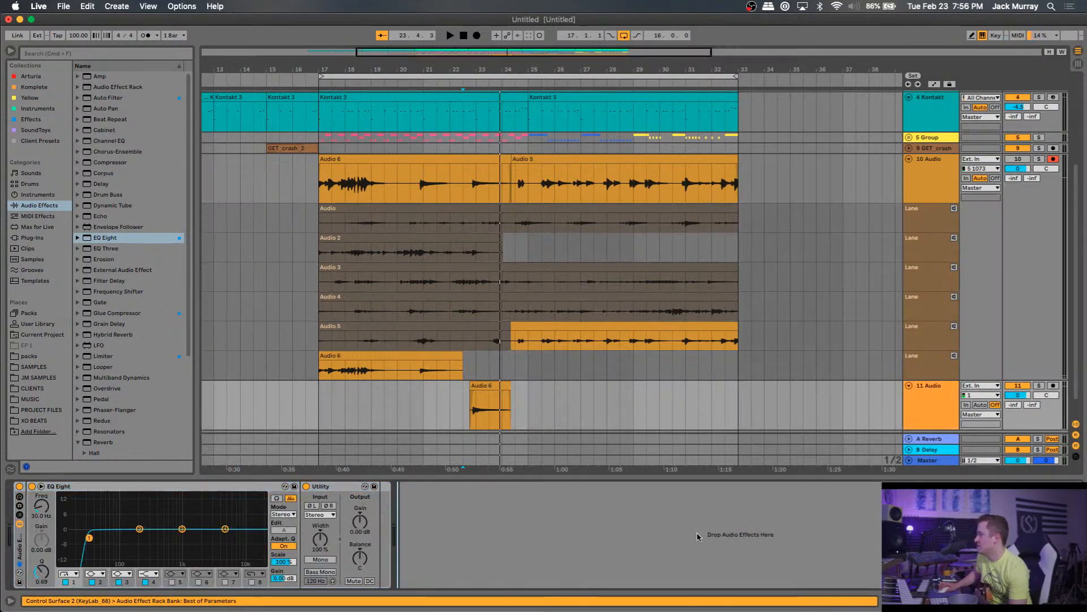
{"action": "left_click", "coordinate": [20, 548]}
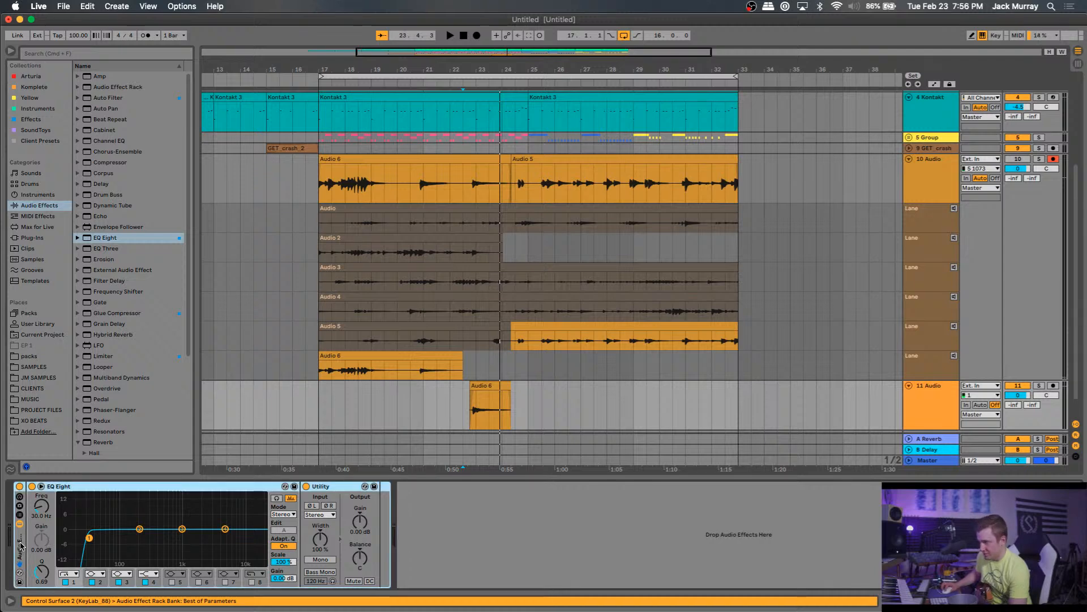
{"action": "key", "text": "Delete"}
{"action": "key", "text": "super+v"}
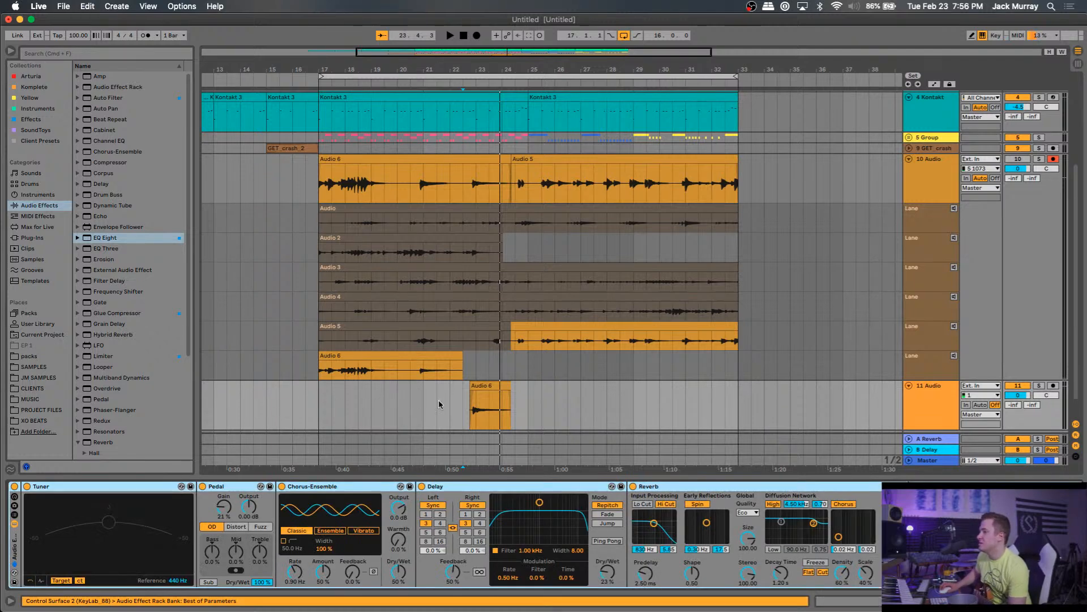
Audition the Audio 6 clip on 11 Audio through the effects, and add a long fade-out to its end.
{"action": "left_click", "coordinate": [463, 409]}
{"action": "key", "text": "space"}
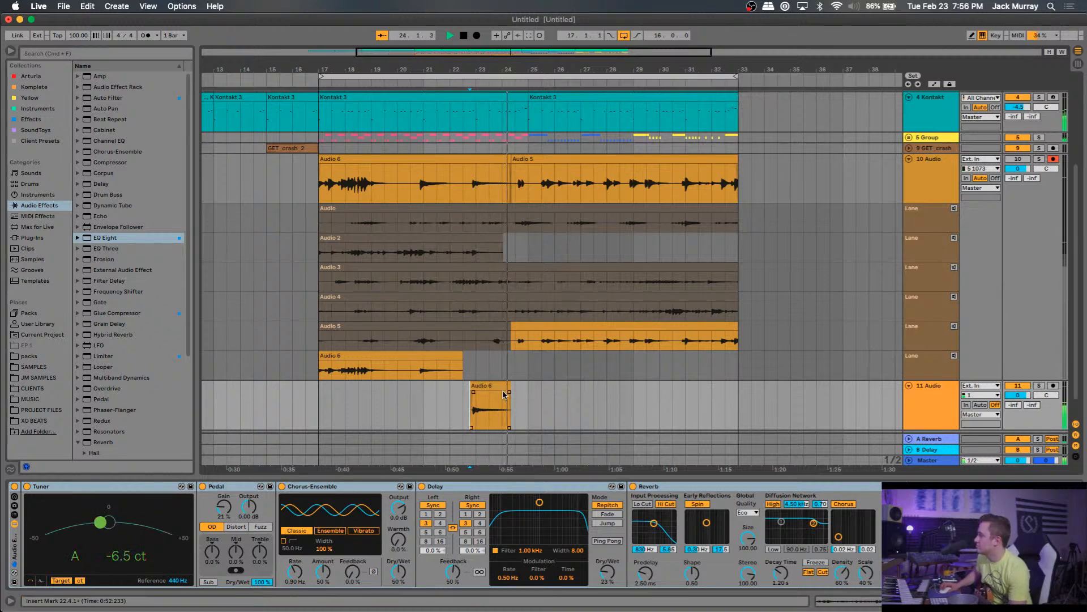
{"action": "key", "text": "space"}
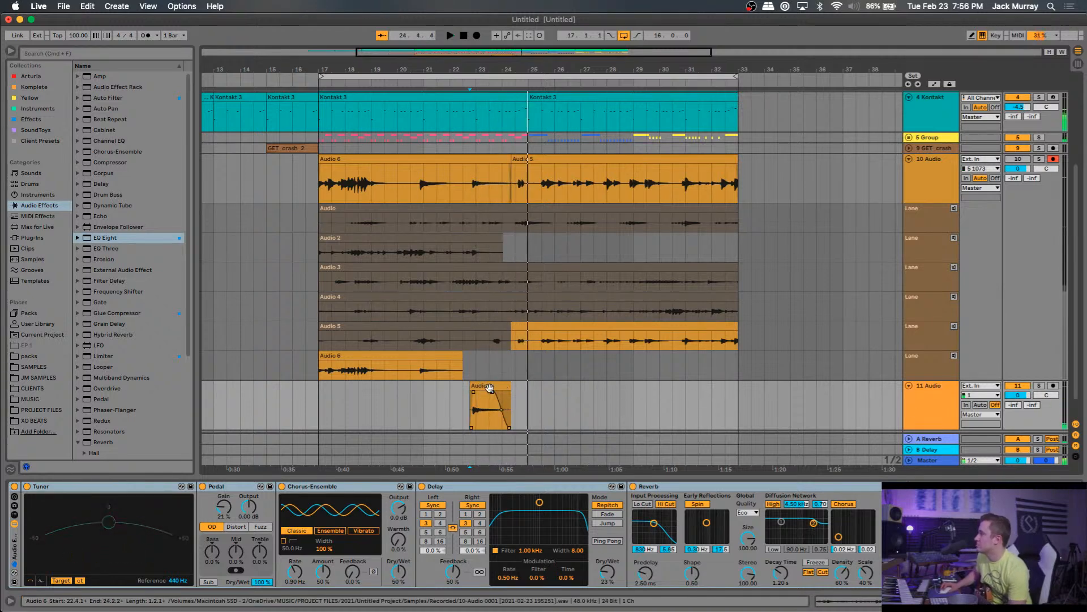
Try duplicating the range from 22.3 to 25.1 on 11 Audio, play the copy, and undo the duplication.
{"action": "left_click_drag", "start_coordinate": [463, 410], "coordinate": [524, 392]}
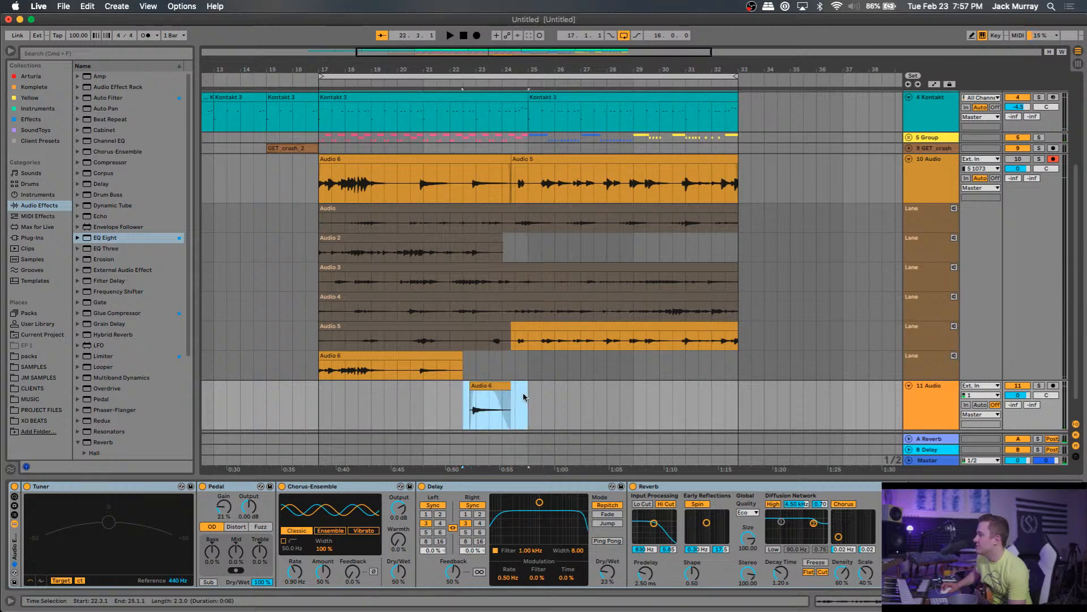
{"action": "key", "text": "super+d"}
{"action": "left_click", "coordinate": [525, 396]}
{"action": "key", "text": "space"}
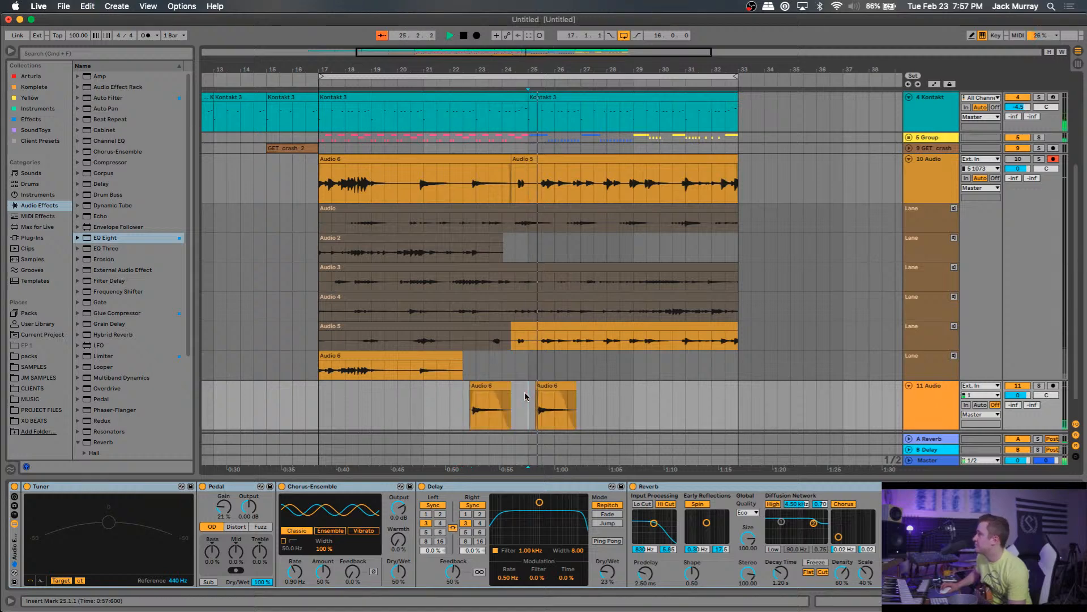
{"action": "key", "text": "space"}
{"action": "key", "text": "super+z"}
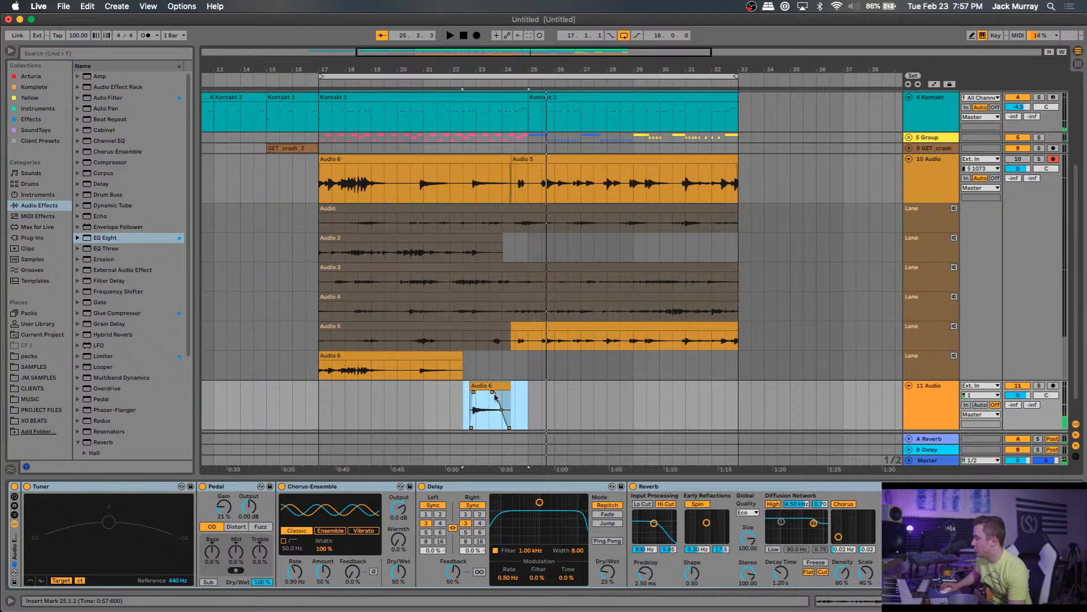
Duplicate bars 21 to 25 of 11 Audio twice so the clip repeats every four bars up to bar 33.
{"action": "left_click", "coordinate": [329, 401]}
{"action": "key", "text": "space"}
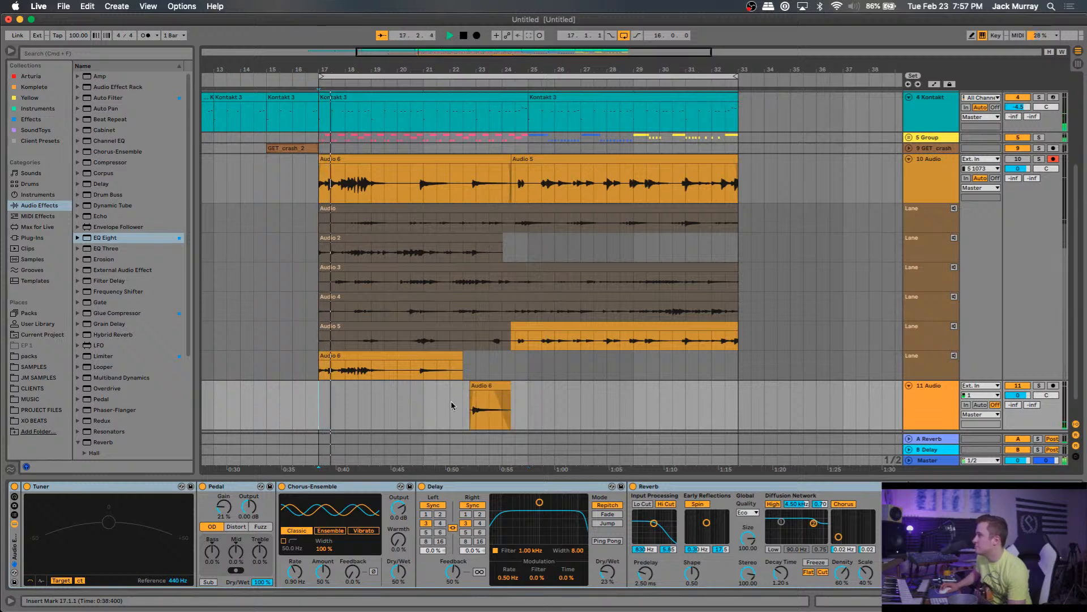
{"action": "key", "text": "space"}
{"action": "left_click_drag", "start_coordinate": [421, 405], "coordinate": [531, 398]}
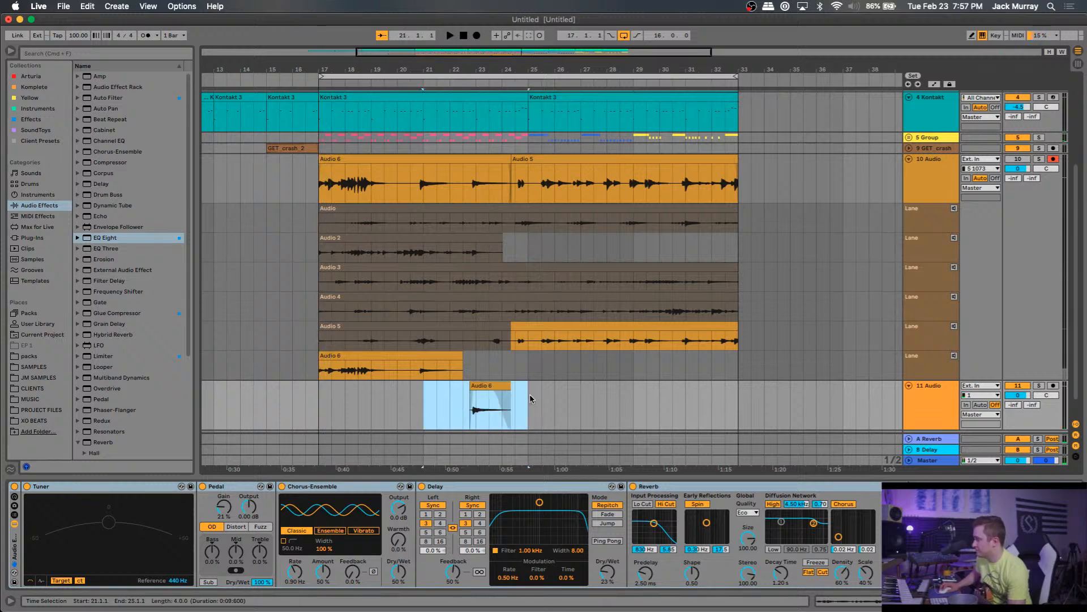
{"action": "key", "text": "super+d"}
{"action": "key", "text": "space"}
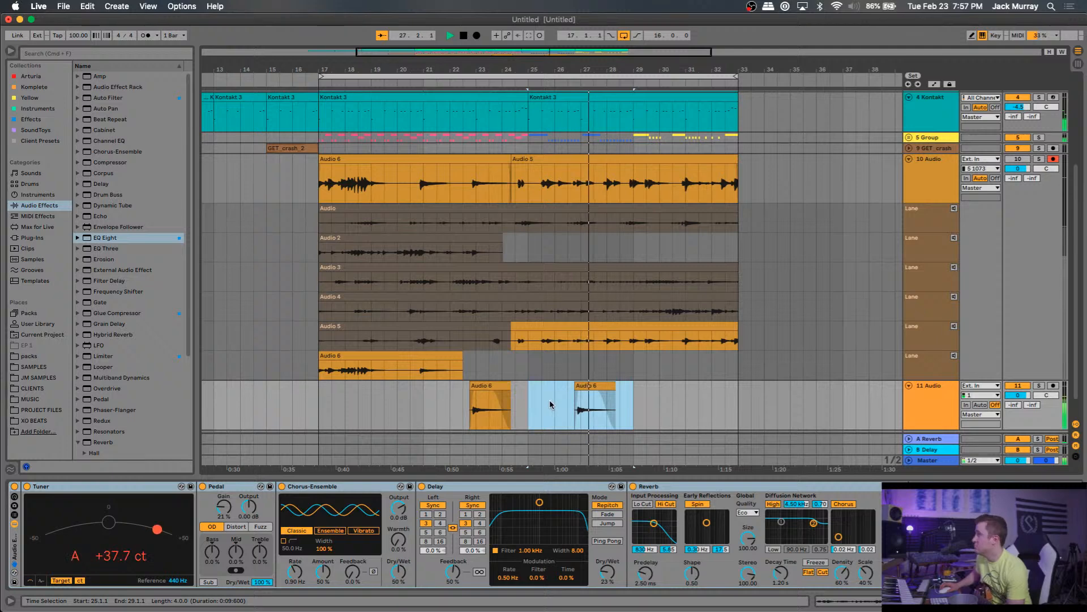
{"action": "key", "text": "super+d"}
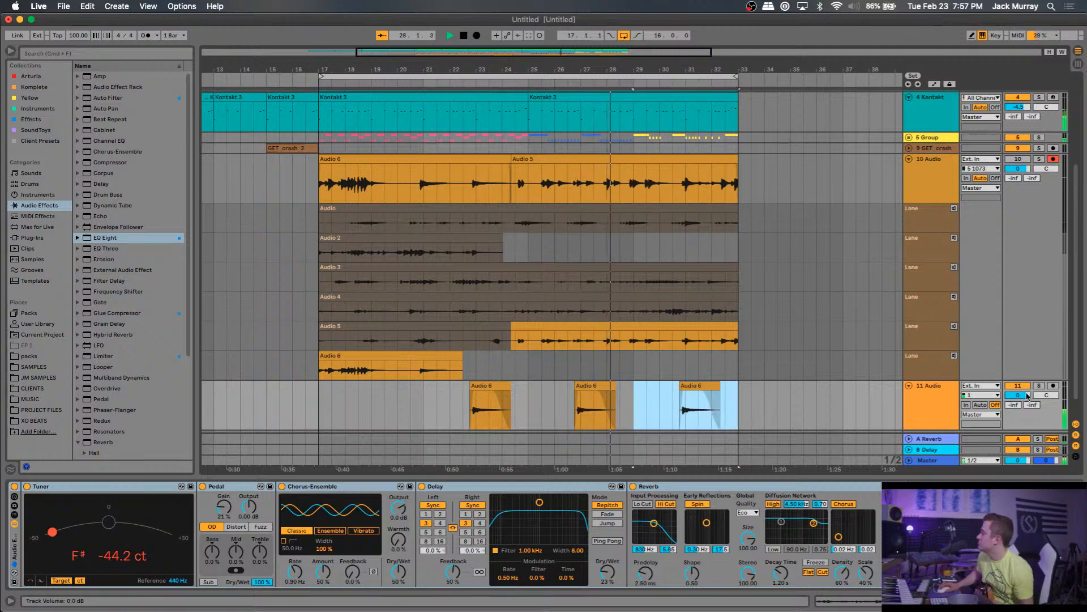
Lower the 11 Audio track volume to about -2.5 dB, and copy its bars 21 to 25 to bar 17.
{"action": "left_click_drag", "start_coordinate": [1020, 395], "coordinate": [1023, 395]}
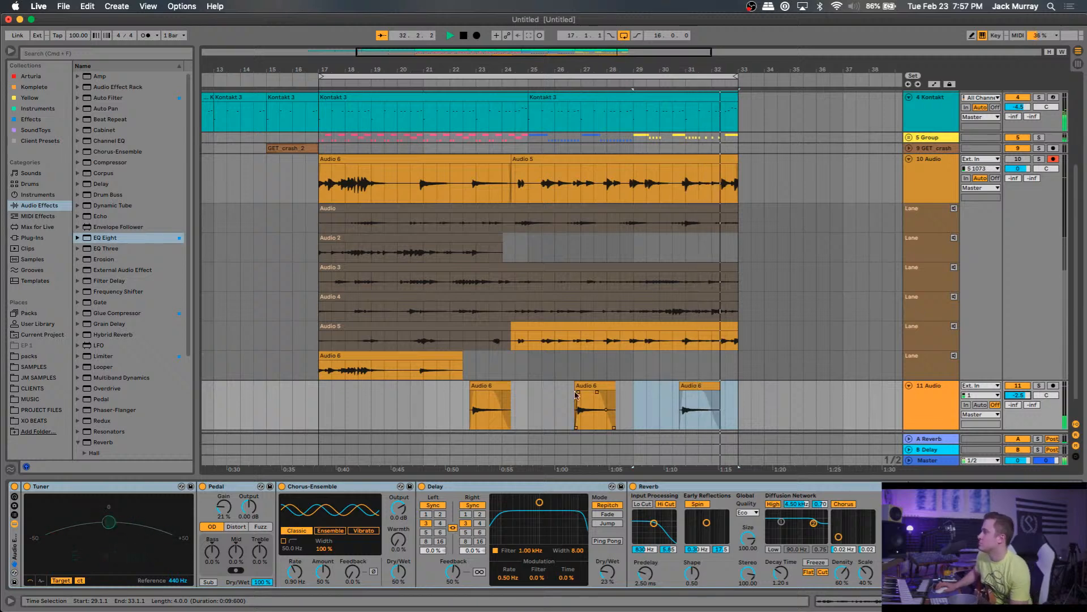
{"action": "key", "text": "space"}
{"action": "left_click_drag", "start_coordinate": [528, 405], "coordinate": [430, 404]}
{"action": "key", "text": "super+c"}
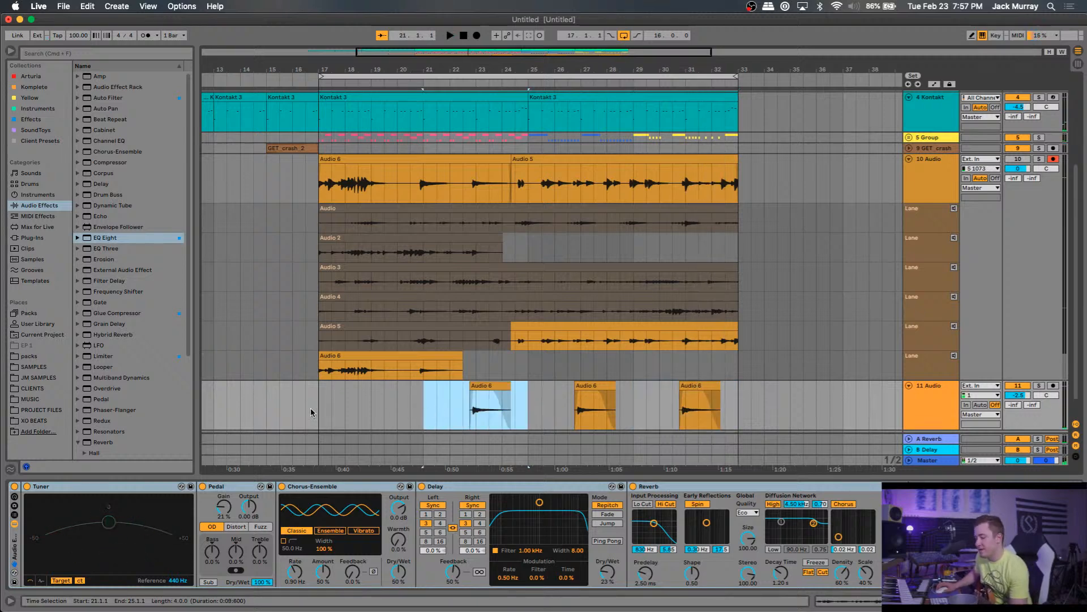
{"action": "left_click", "coordinate": [319, 407]}
{"action": "key", "text": "super+v"}
{"action": "key", "text": "minus"}
{"action": "scroll", "coordinate": [412, 348], "scroll_direction": "up", "scroll_amount": 3}
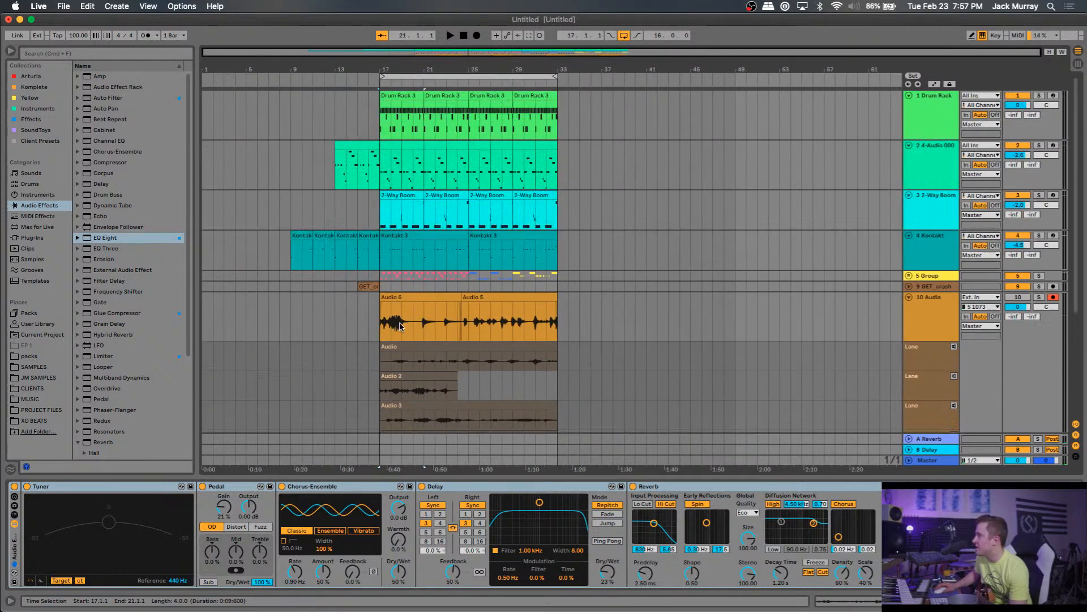
Play the arrangement from bar 9 and lower the 11 Audio track volume further.
{"action": "scroll", "coordinate": [400, 326], "scroll_direction": "down", "scroll_amount": 5}
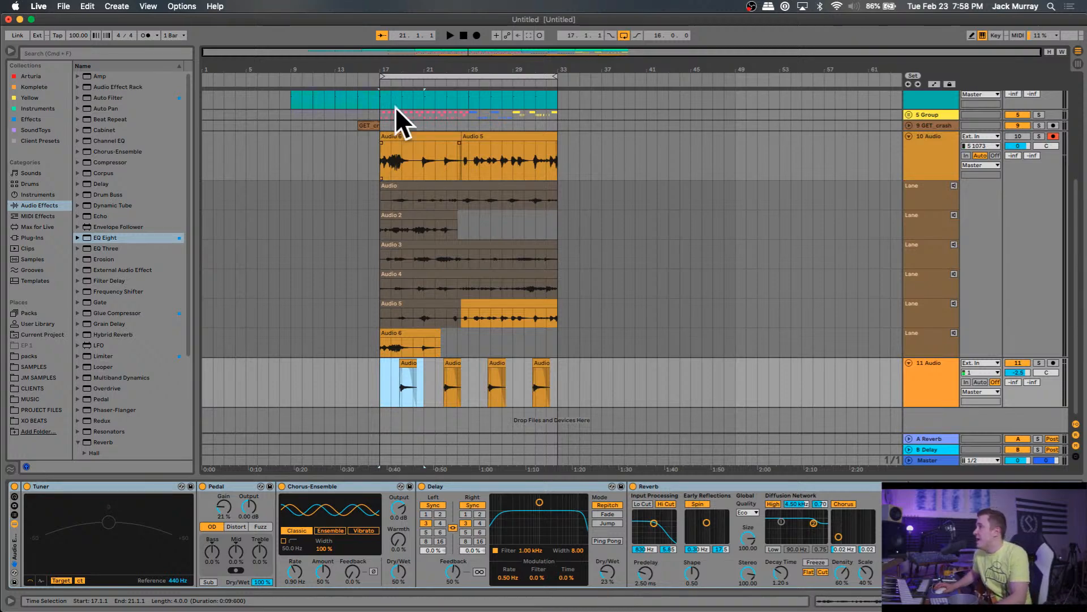
{"action": "scroll", "coordinate": [396, 117], "scroll_direction": "up", "scroll_amount": 5}
{"action": "left_click", "coordinate": [297, 199]}
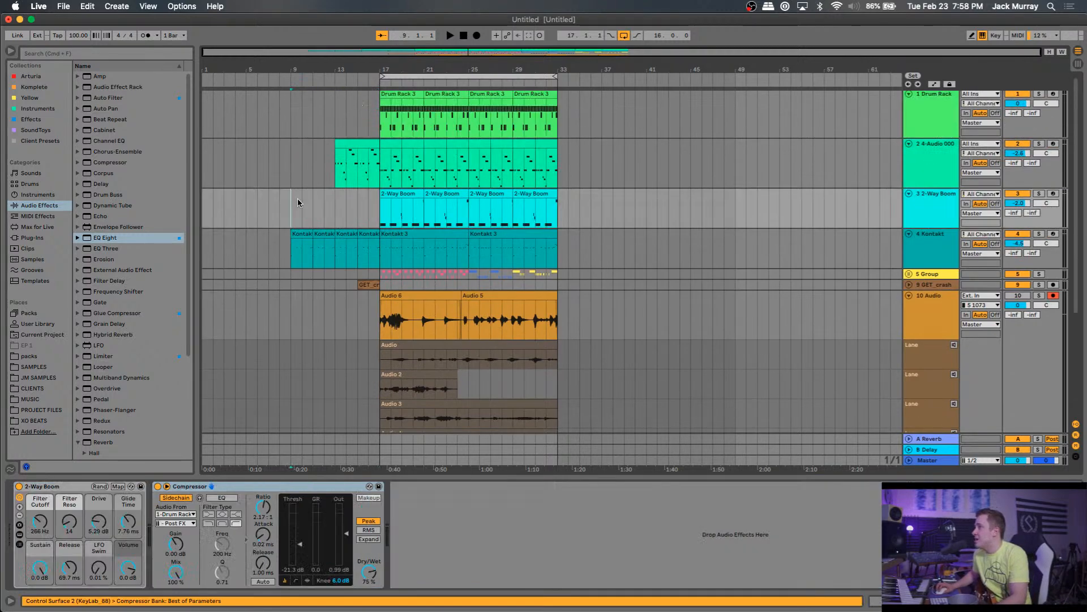
{"action": "scroll", "coordinate": [301, 195], "scroll_direction": "down", "scroll_amount": 3}
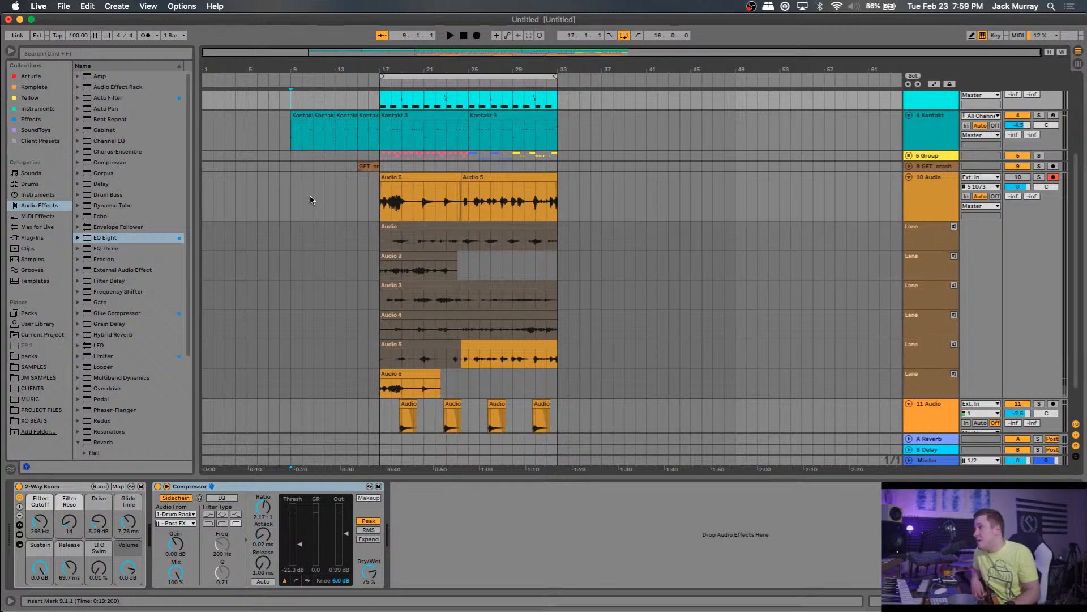
{"action": "key", "text": "space"}
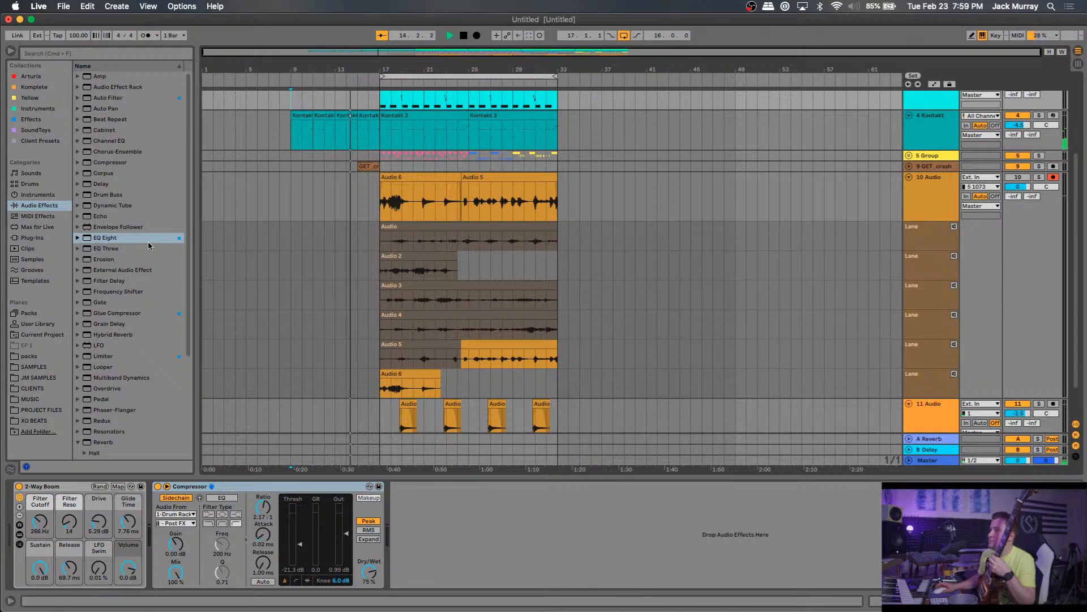
{"action": "mouse_move", "coordinate": [1, 314]}
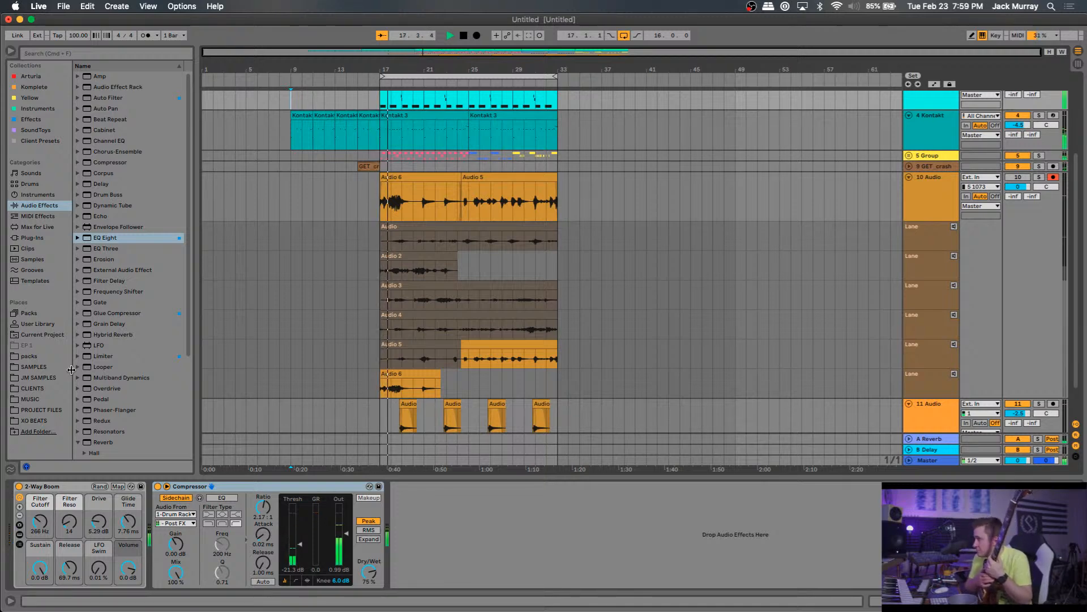
{"action": "scroll", "coordinate": [434, 277], "scroll_direction": "up", "scroll_amount": 5}
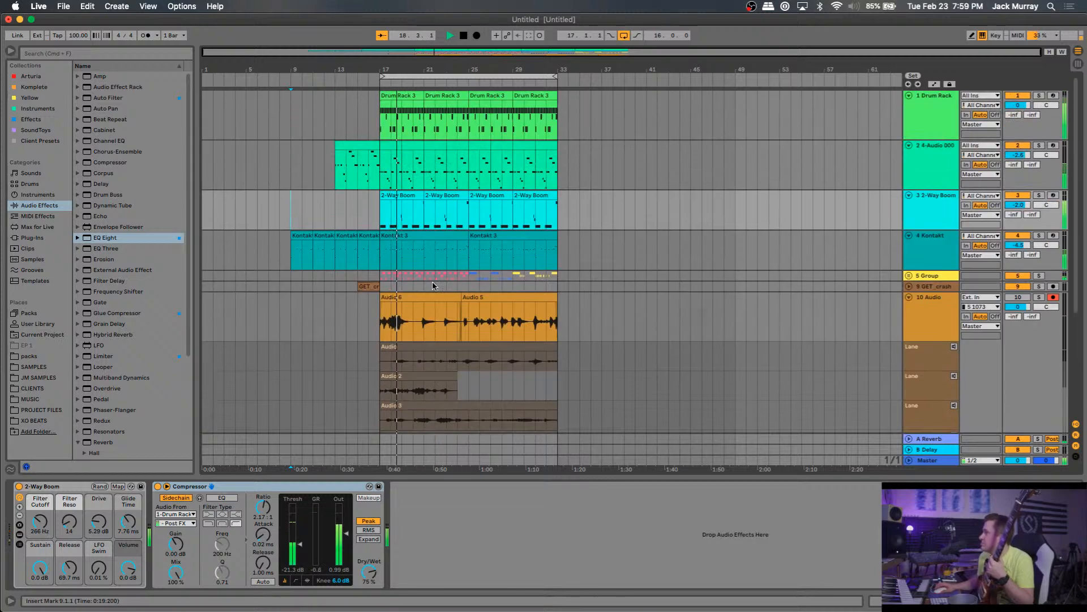
{"action": "scroll", "coordinate": [609, 311], "scroll_direction": "down", "scroll_amount": 7}
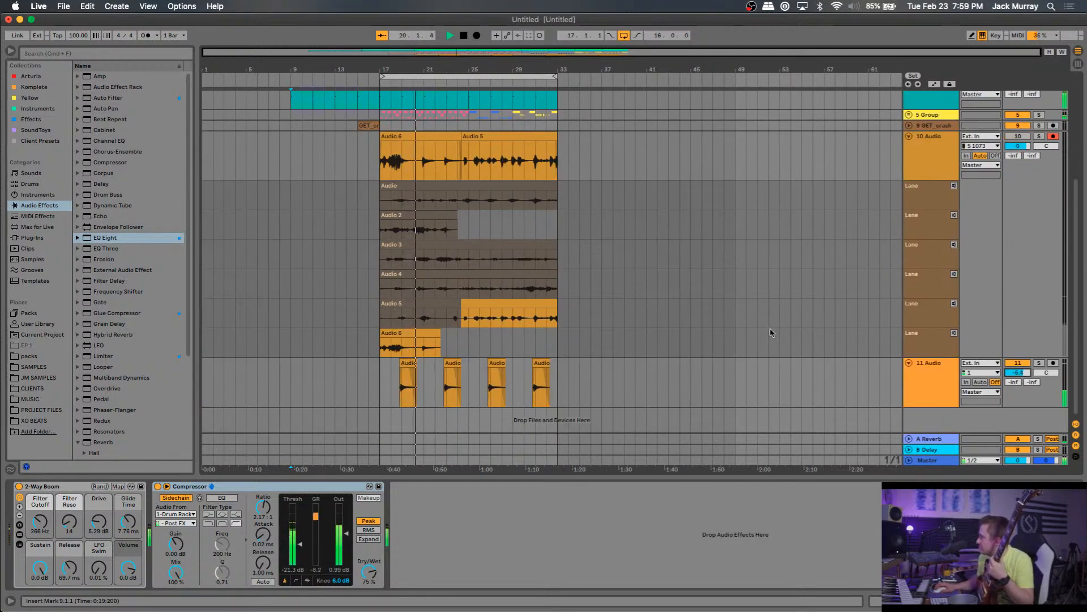
{"action": "scroll", "coordinate": [772, 332], "scroll_direction": "up", "scroll_amount": 1}
Hide the take lanes of the 10 Audio track.
{"action": "right_click", "coordinate": [928, 190]}
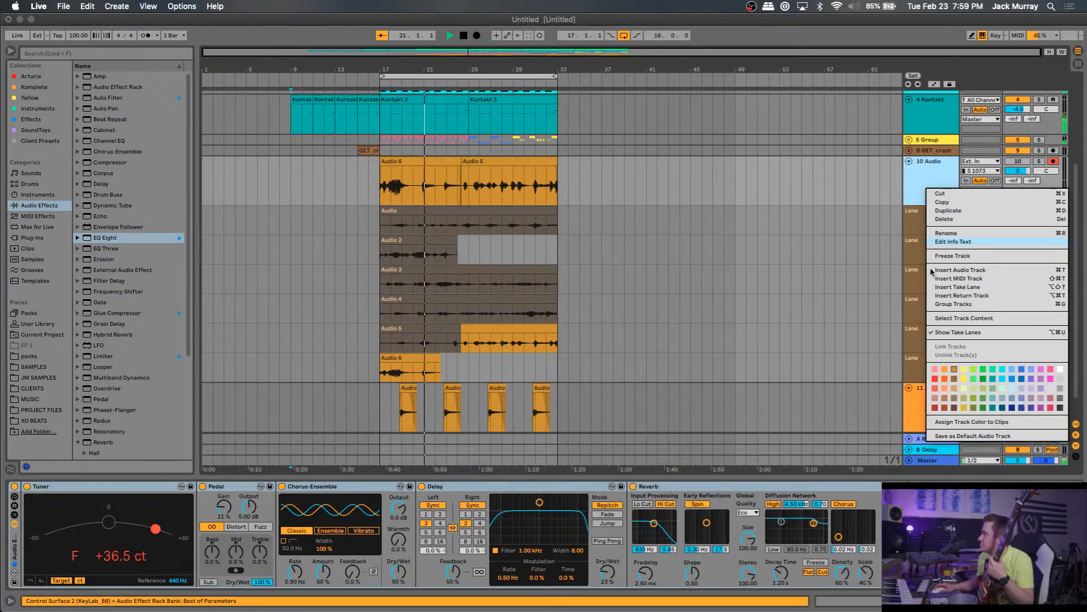
{"action": "left_click", "coordinate": [940, 332]}
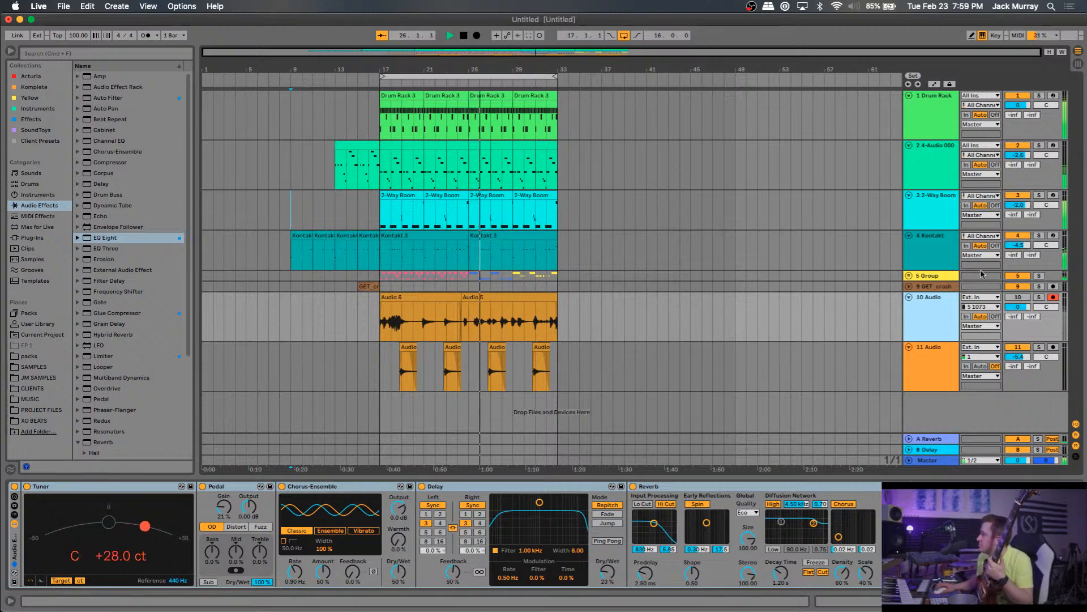
Raise the 4 Kontakt track volume to about -4.2 dB, and set its Auto Filter to about 1.01 kHz with 11% resonance.
{"action": "left_click", "coordinate": [1038, 236]}
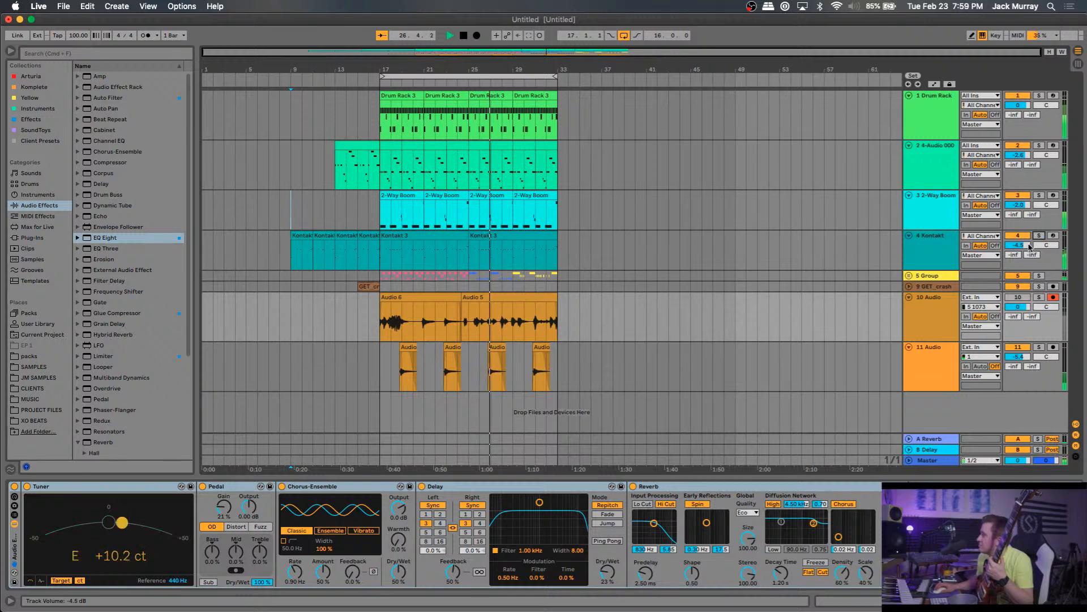
{"action": "left_click", "coordinate": [926, 249]}
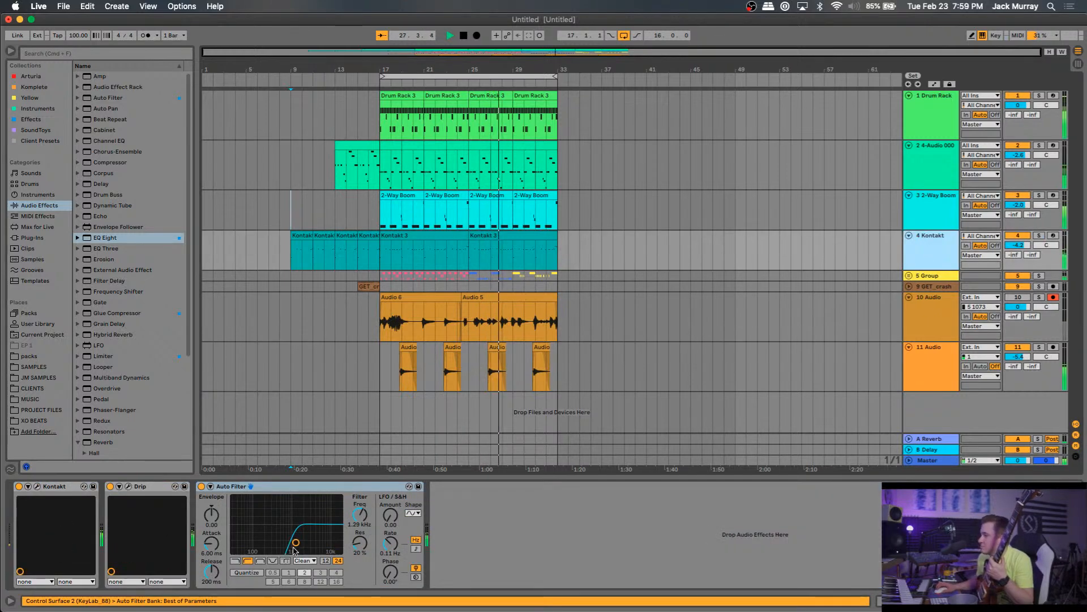
{"action": "left_click_drag", "start_coordinate": [279, 545], "coordinate": [291, 547]}
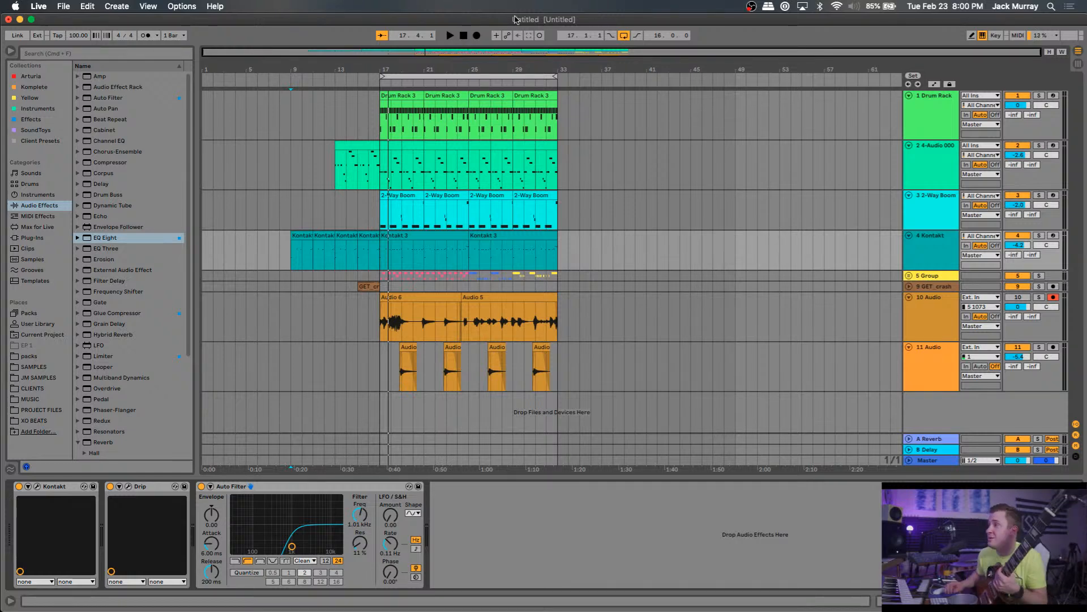
Switch to YouTube Studio in Chrome and end the live stream, confirming that it should stop.
{"action": "mouse_move", "coordinate": [3, 105]}
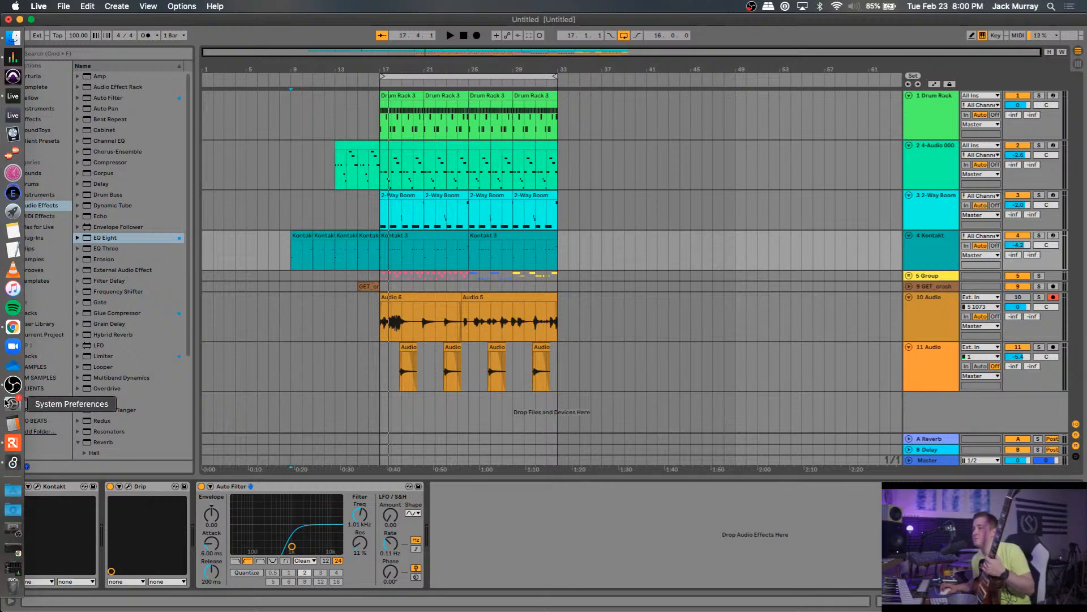
{"action": "left_click", "coordinate": [12, 326]}
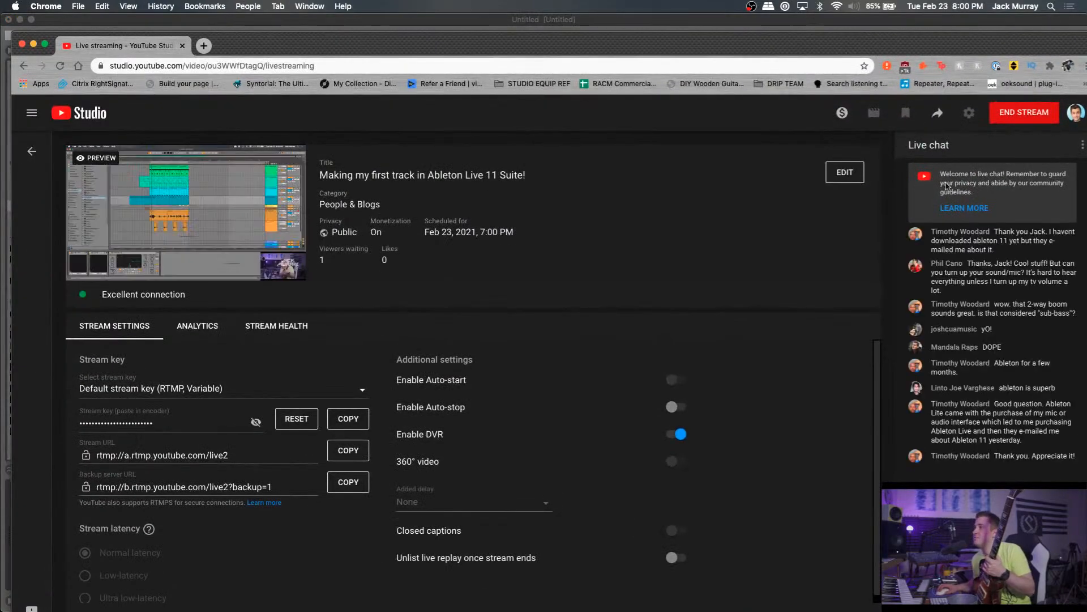
{"action": "left_click", "coordinate": [1024, 112]}
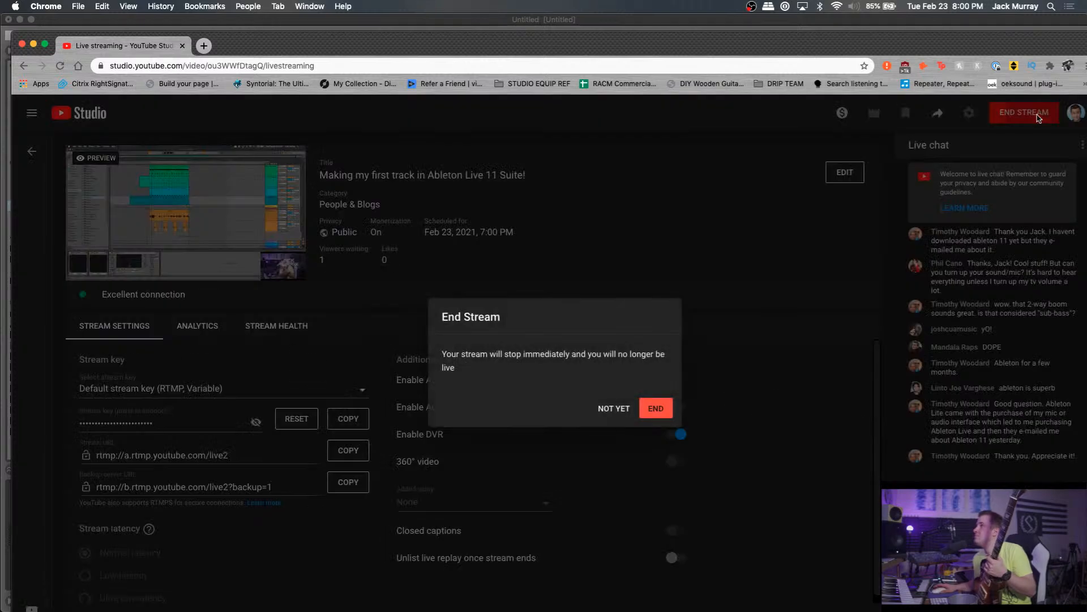
{"action": "left_click", "coordinate": [654, 408]}
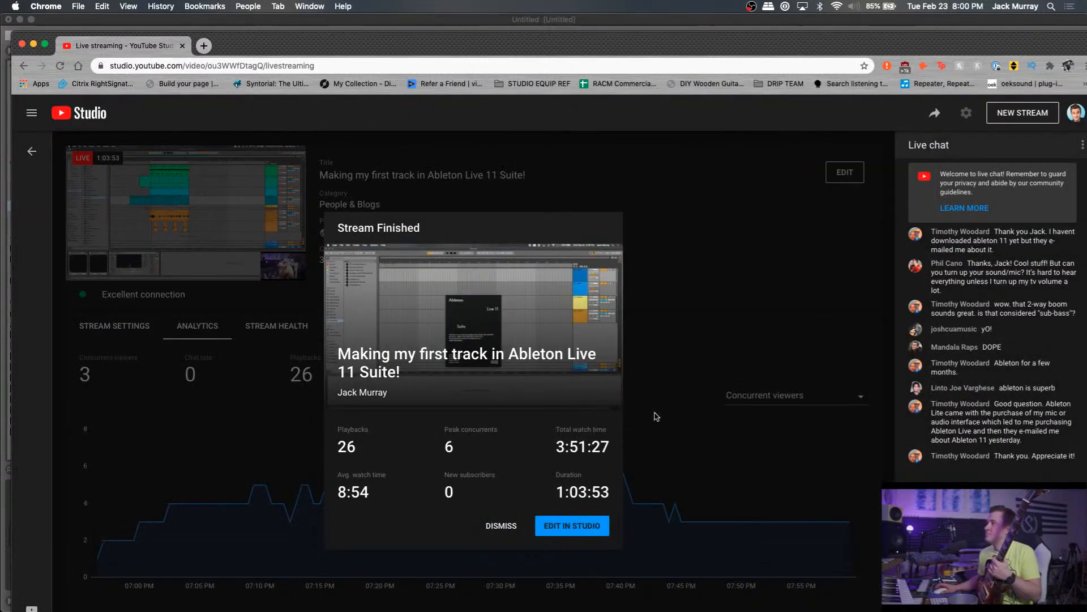